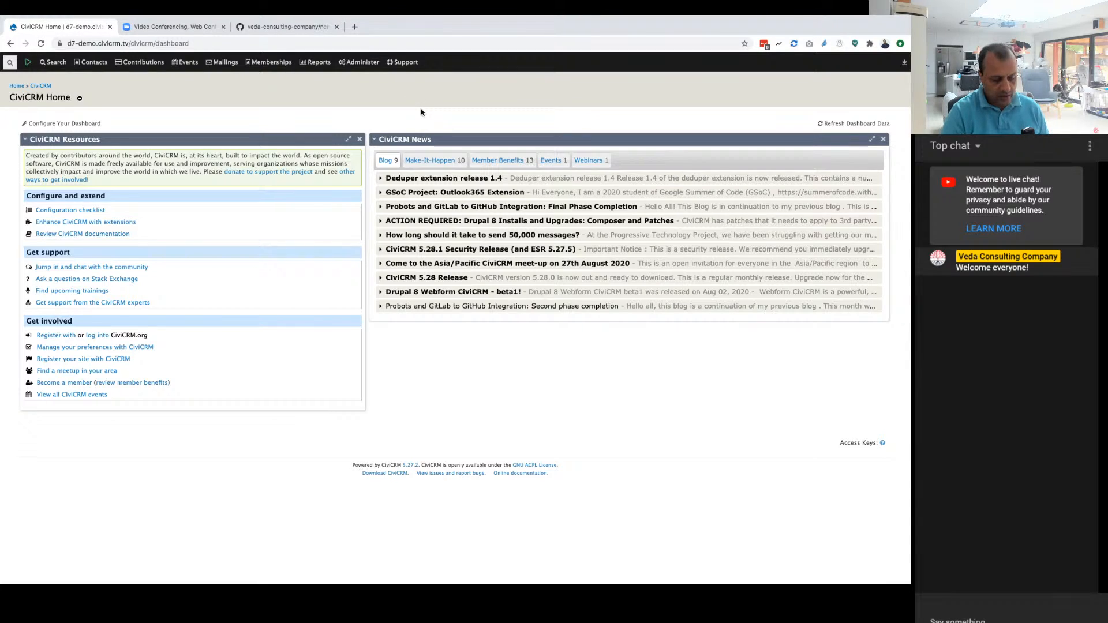
key("super+equal")
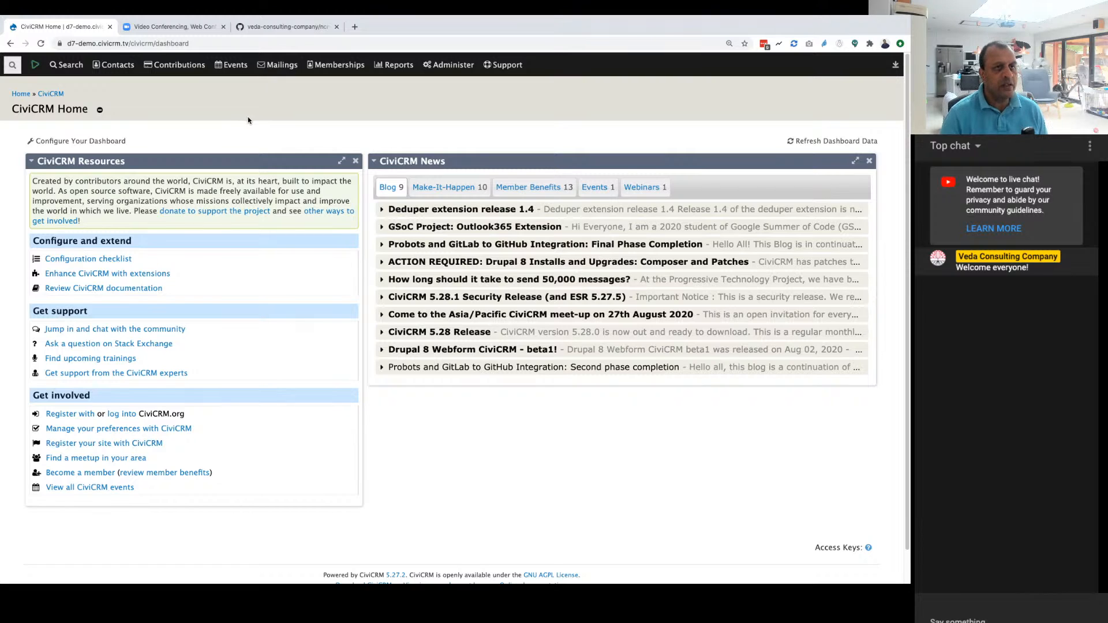
Step: Enlarge the CiviCRM dashboard page and dismiss the feedback survey on the Zoom website
left_click(173, 27)
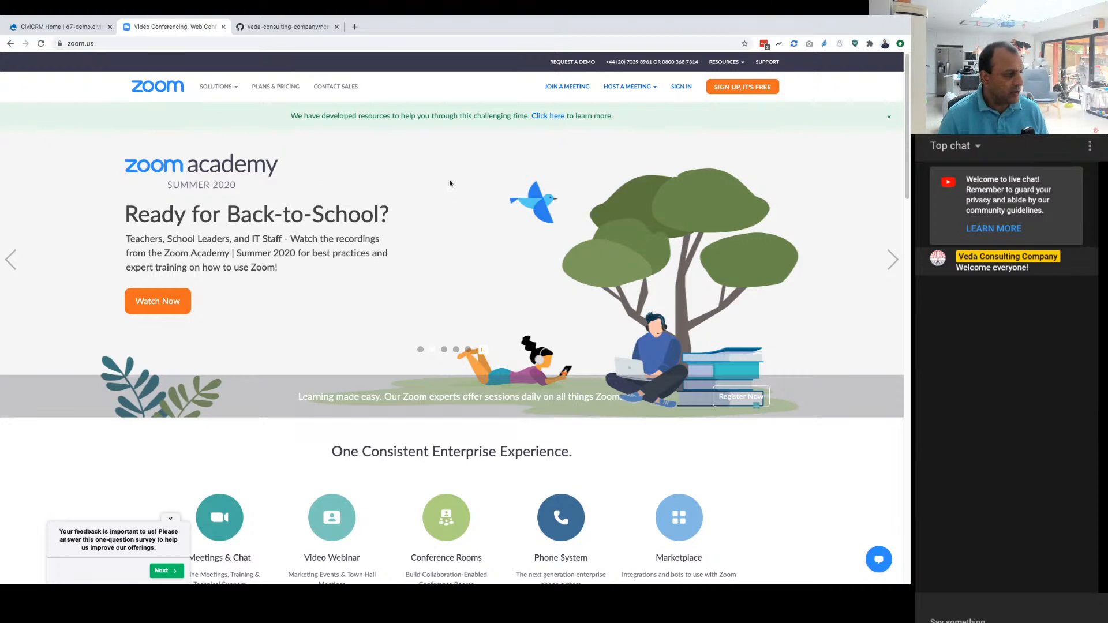
left_click(170, 519)
Step: Look over the veda-consulting-company/ncn-civi-zoom repository and its file list on GitHub
left_click(292, 29)
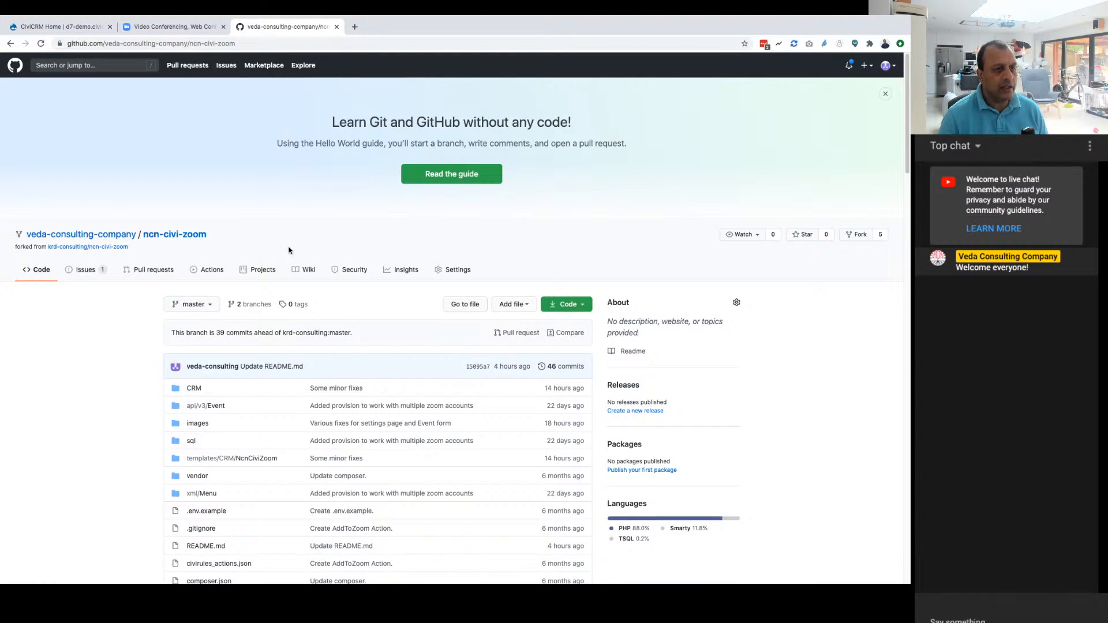
scroll(323, 392, "down", 1)
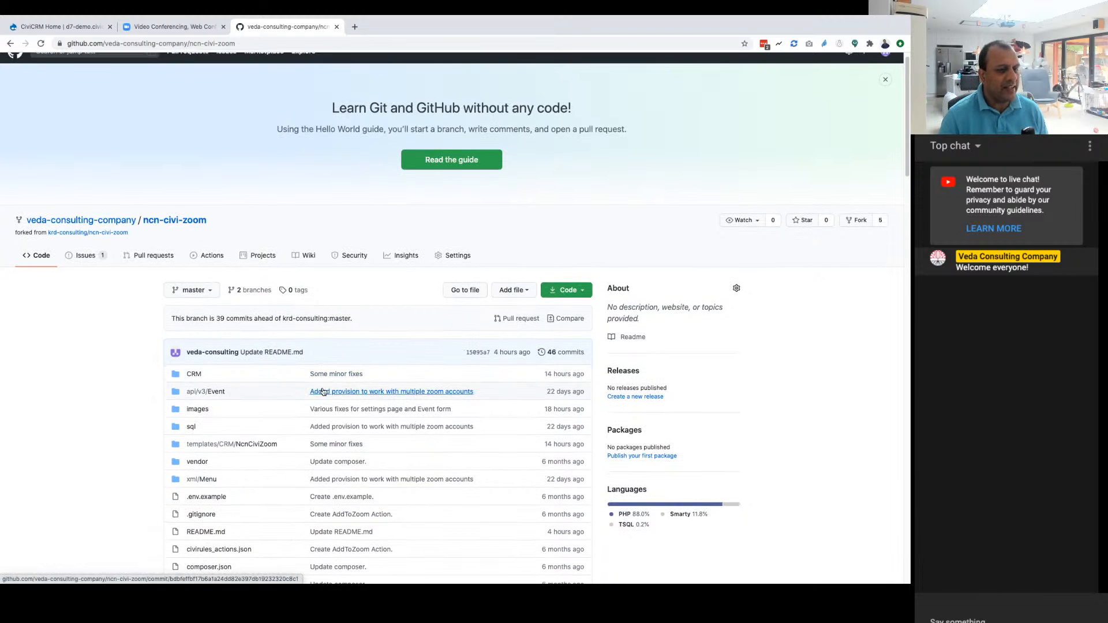
scroll(363, 404, "up", 1)
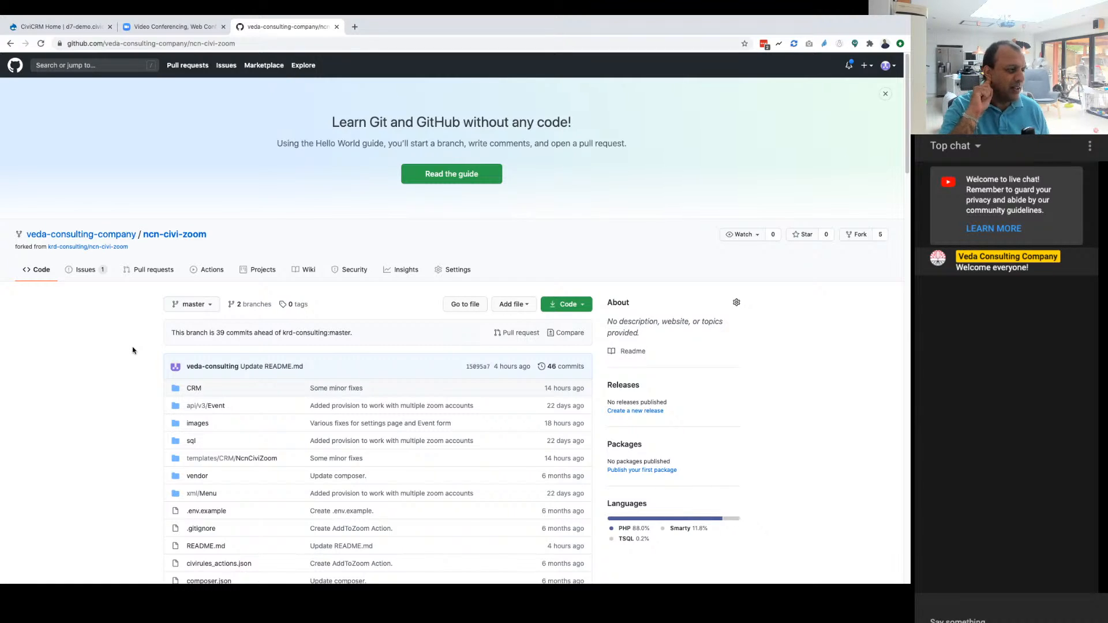
scroll(260, 409, "down", 1)
scroll(259, 410, "up", 1)
Step: Open the parent krd-consulting/ncn-civi-zoom repository, look through its files and README, and close it
left_click(72, 249, "super")
left_click(396, 26)
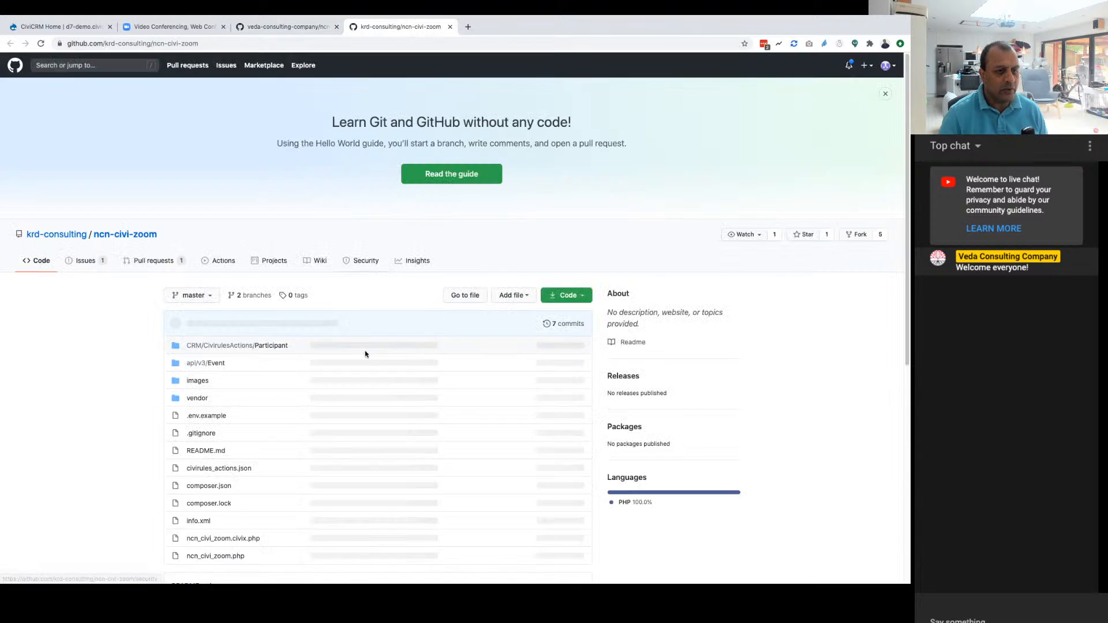
scroll(363, 346, "down", 10)
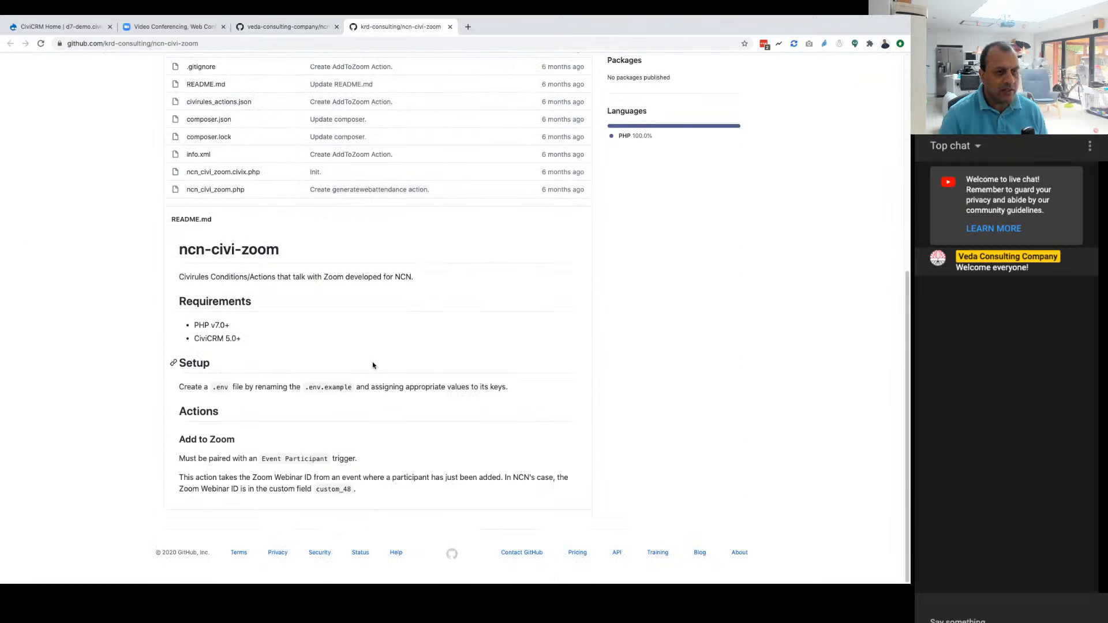
scroll(372, 364, "up", 10)
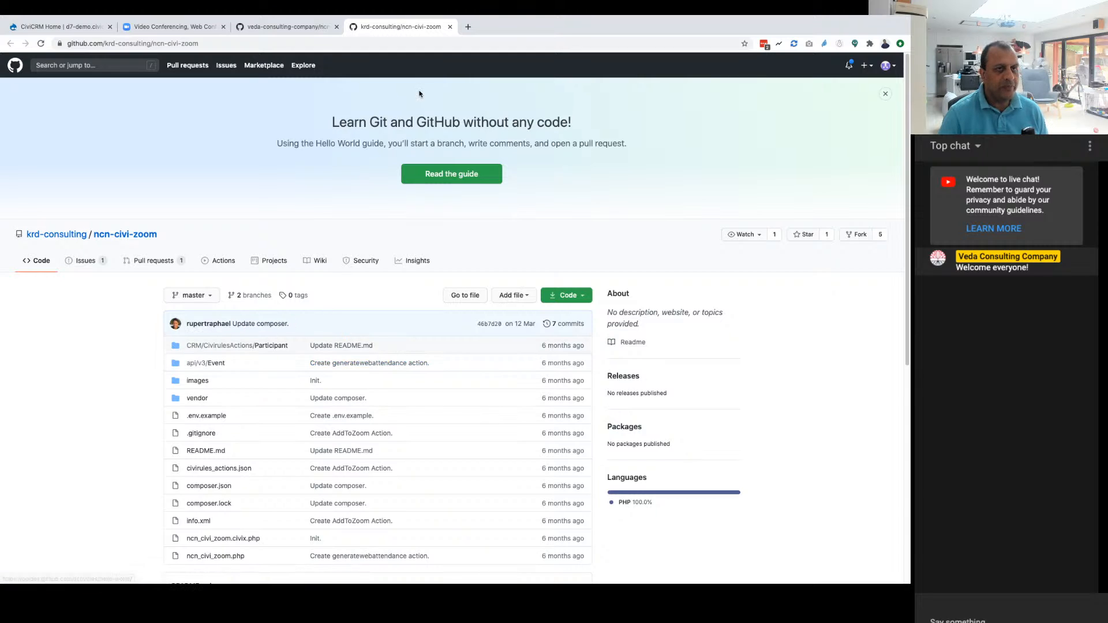
left_click(449, 27)
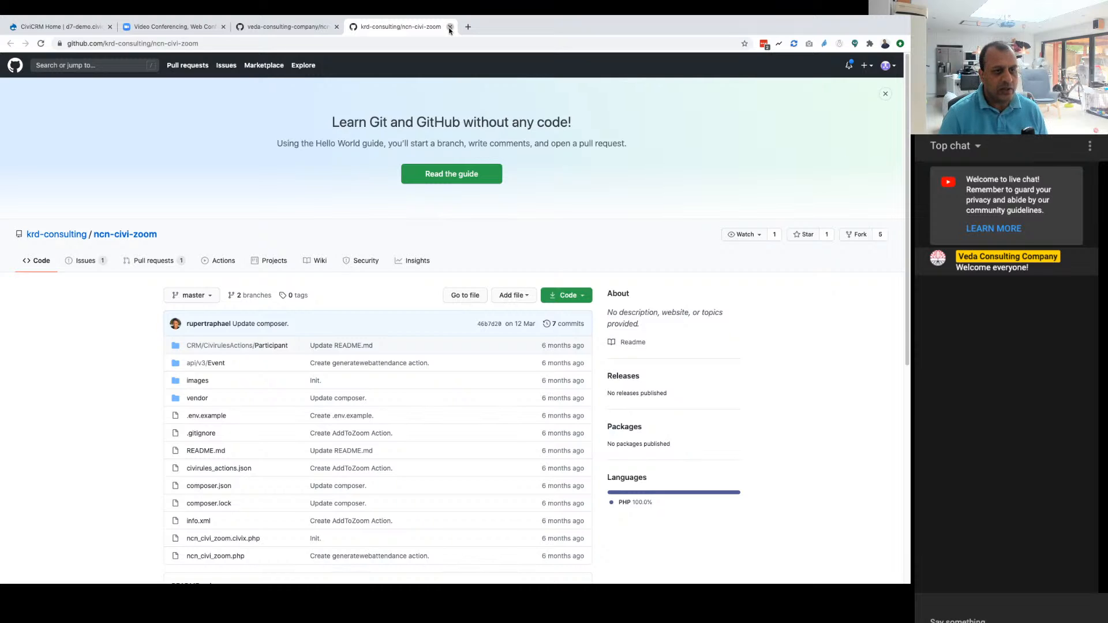
Step: Examine the veda-consulting-company/ncn-civi-zoom file list and the opening sections of its README
scroll(418, 450, "down", 3)
scroll(418, 450, "down", 5)
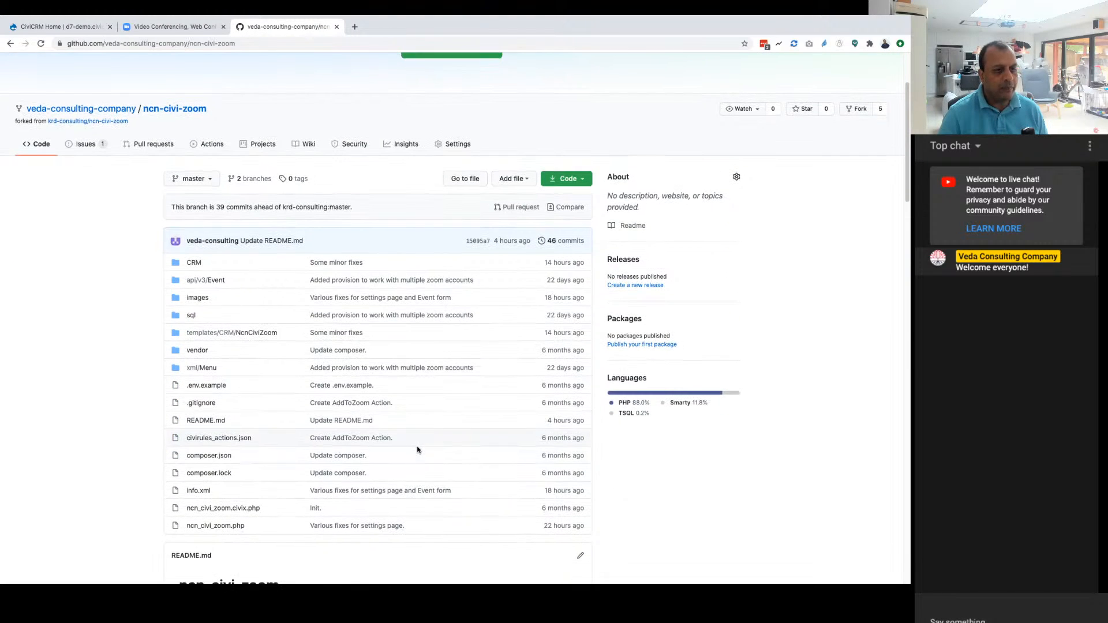
scroll(426, 453, "down", 3)
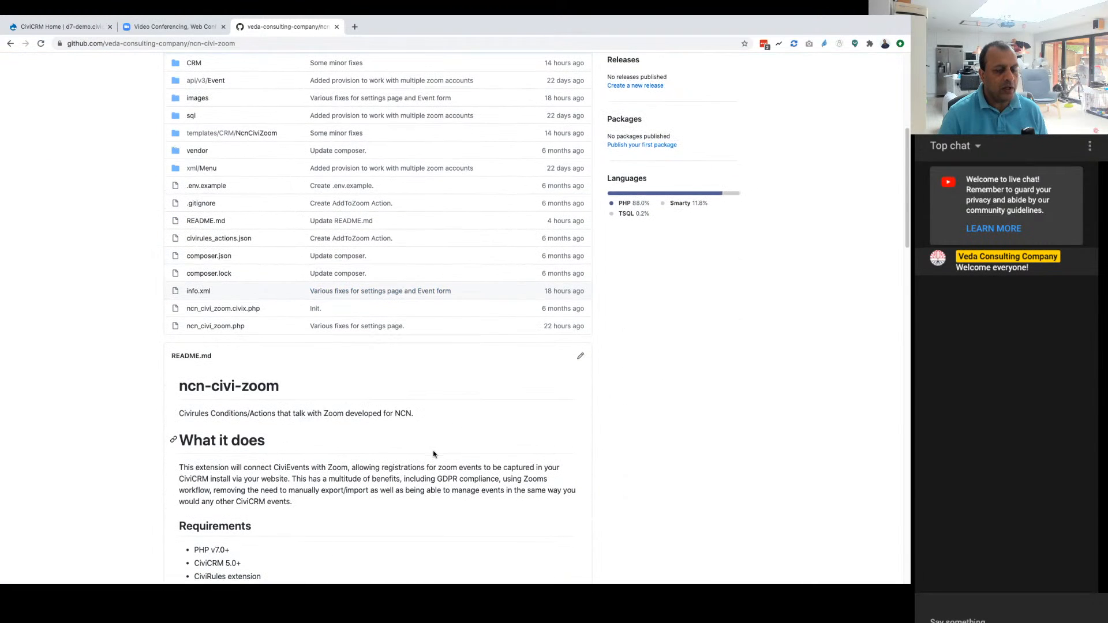
scroll(428, 451, "down", 3)
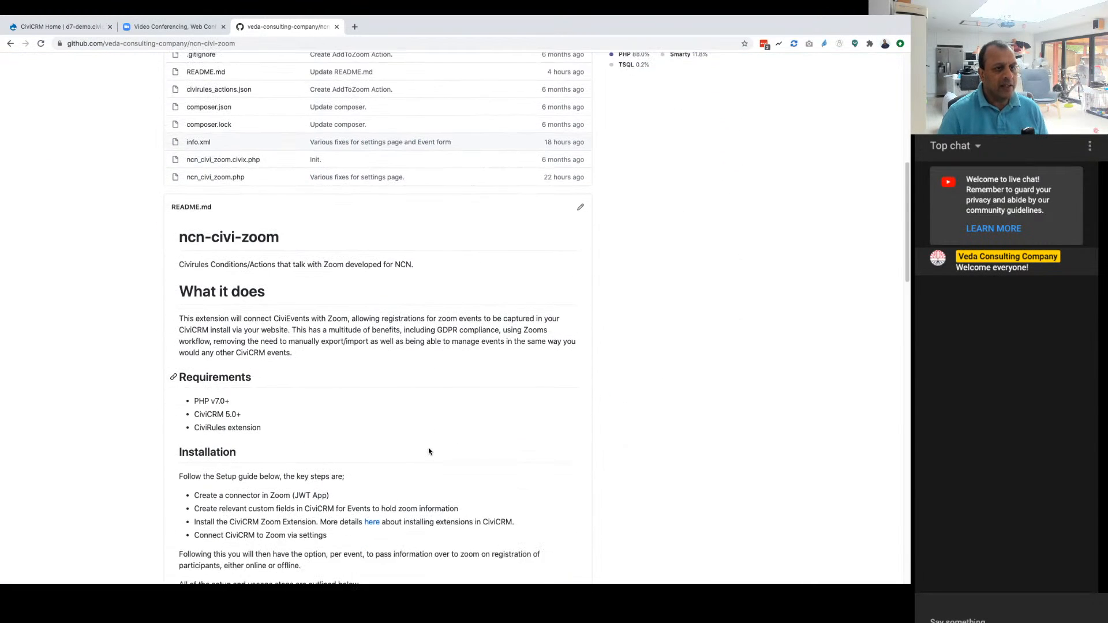
scroll(429, 452, "down", 1)
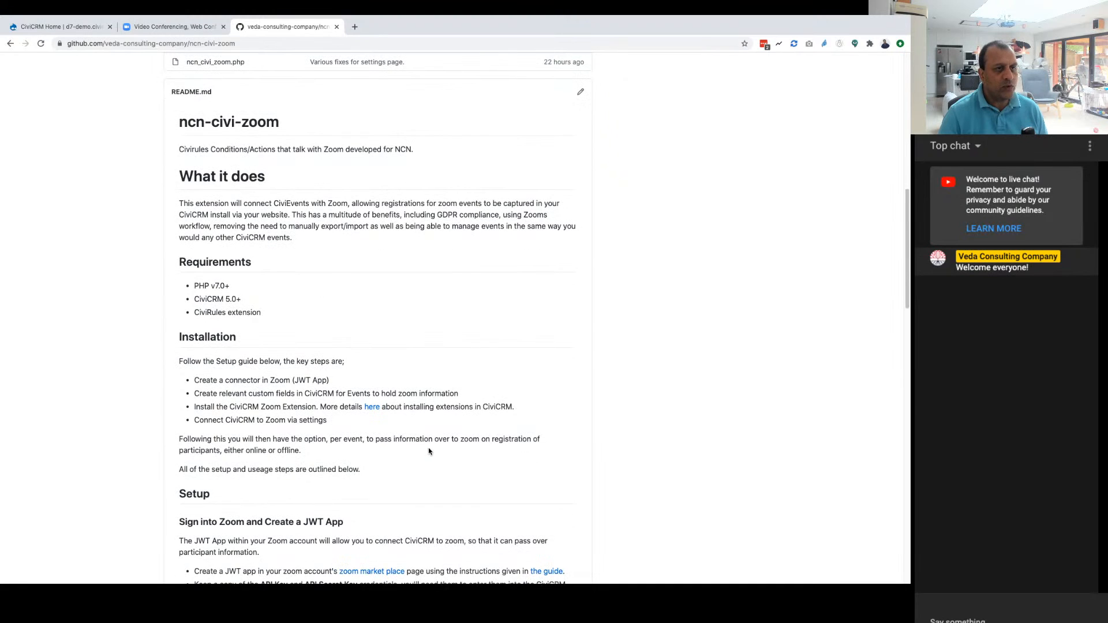
scroll(429, 451, "down", 1)
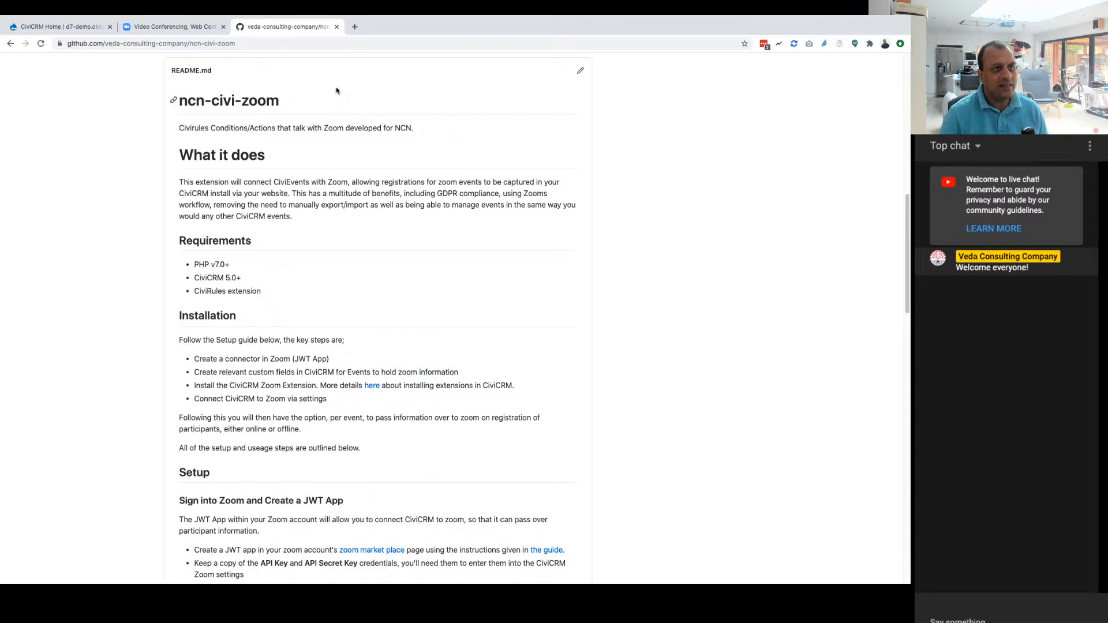
Step: Enlarge the README page and read its What it does, Requirements and Installation sections
key("super+plus")
key("super+plus")
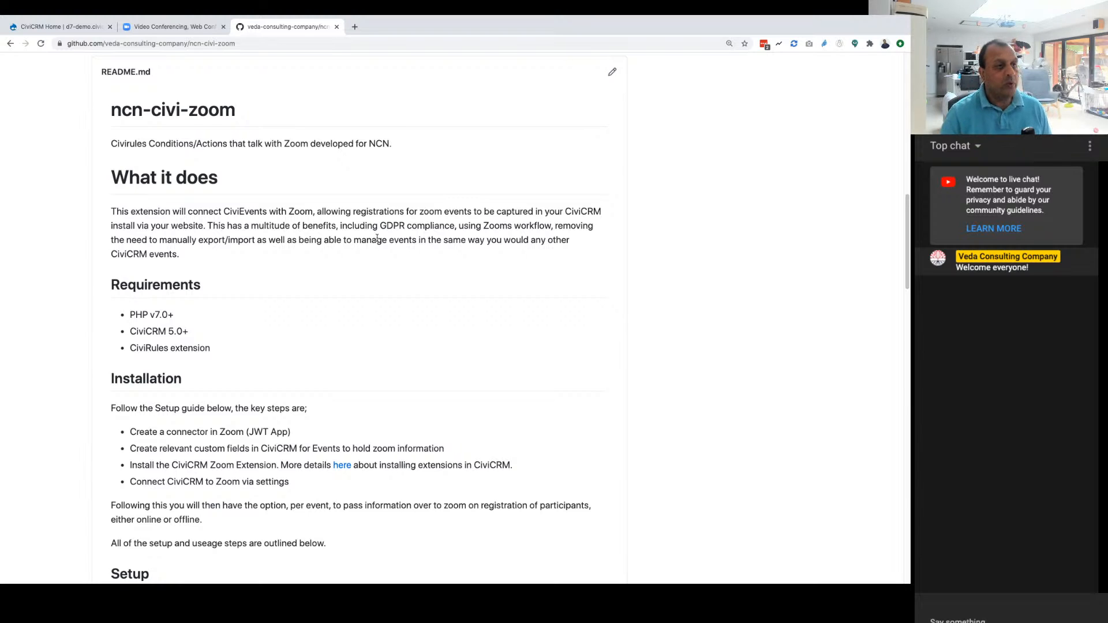
scroll(227, 247, "down", 1)
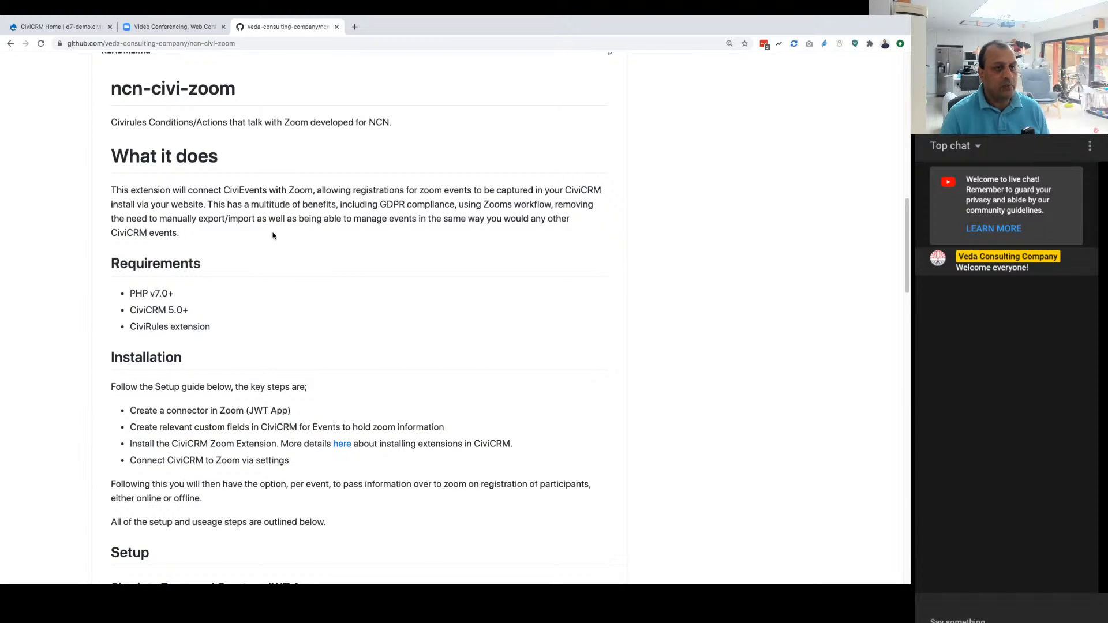
scroll(407, 259, "down", 1)
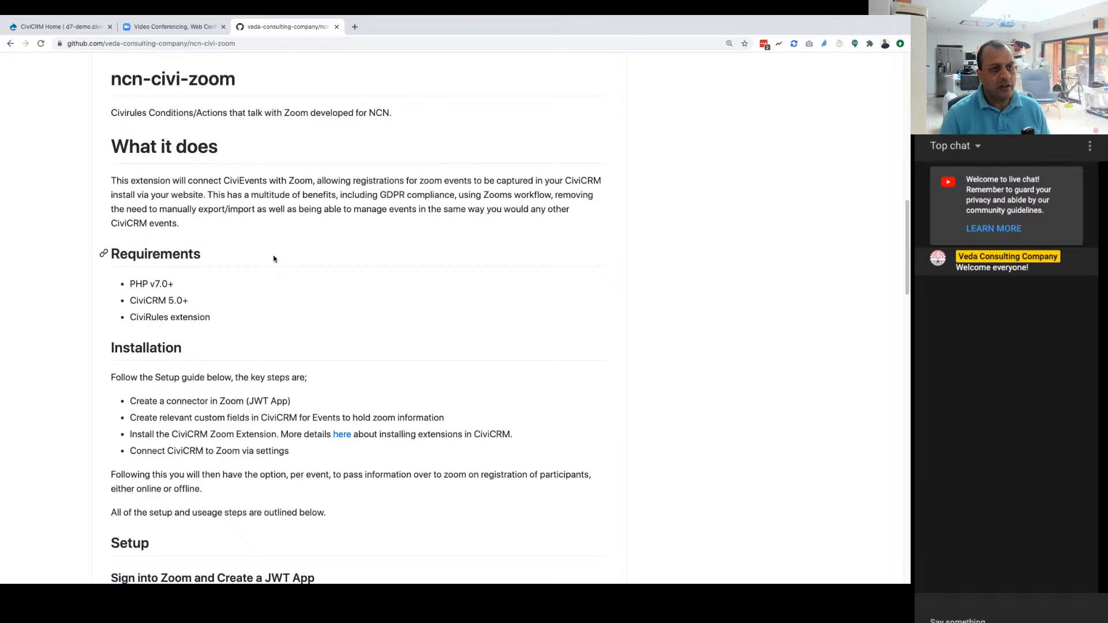
scroll(343, 235, "down", 1)
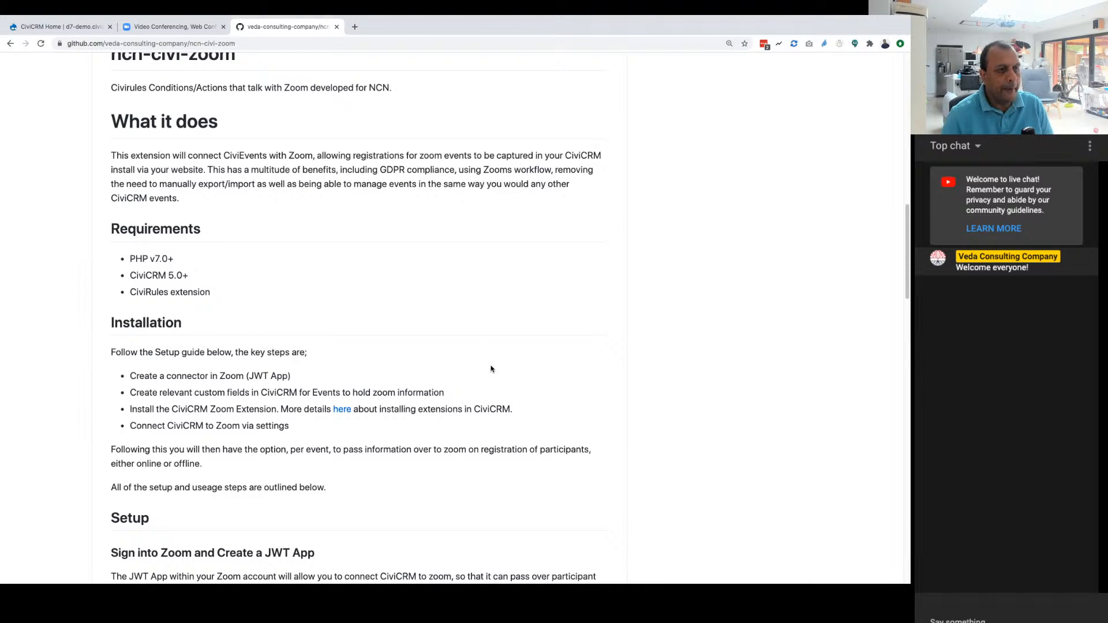
scroll(496, 346, "down", 2)
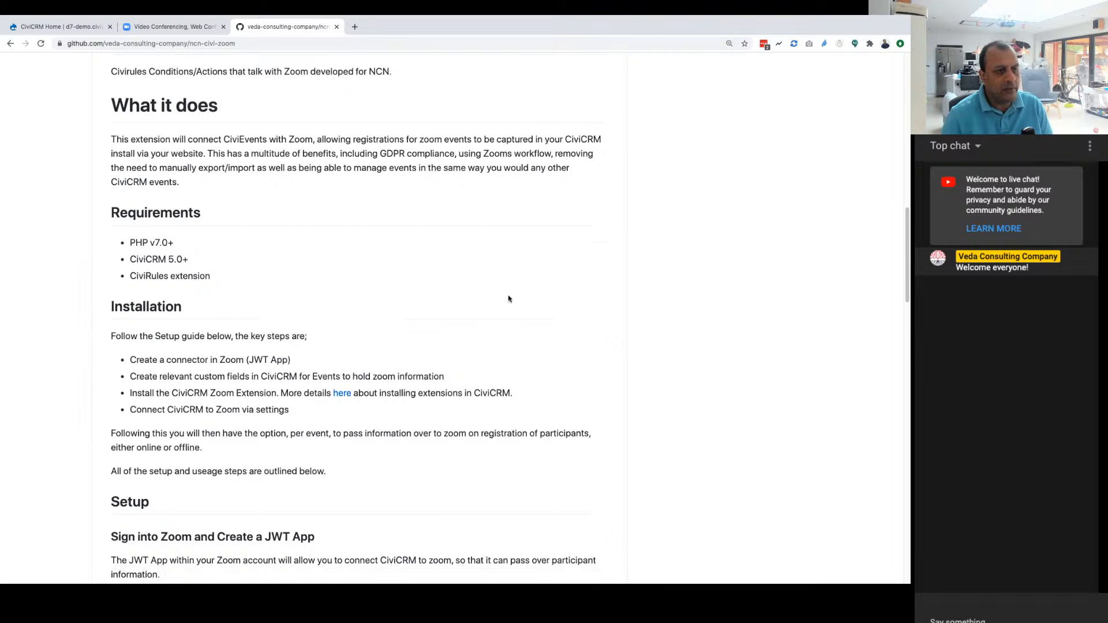
scroll(509, 298, "down", 2)
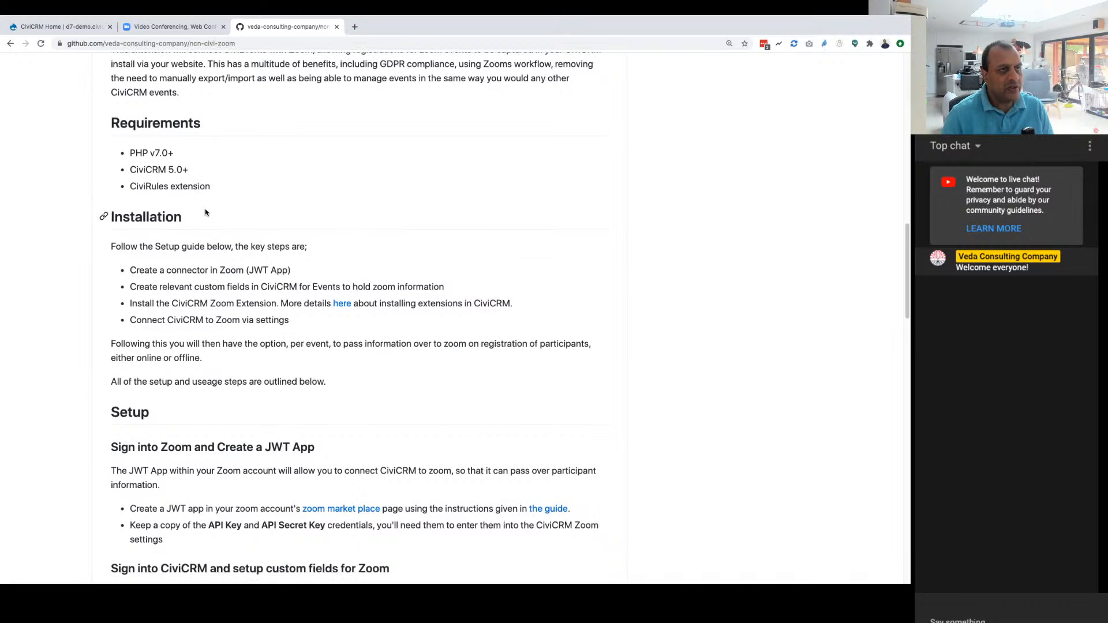
Step: Switch to the CiviCRM site and open its Extensions administration page to examine the extension list
left_click(80, 25)
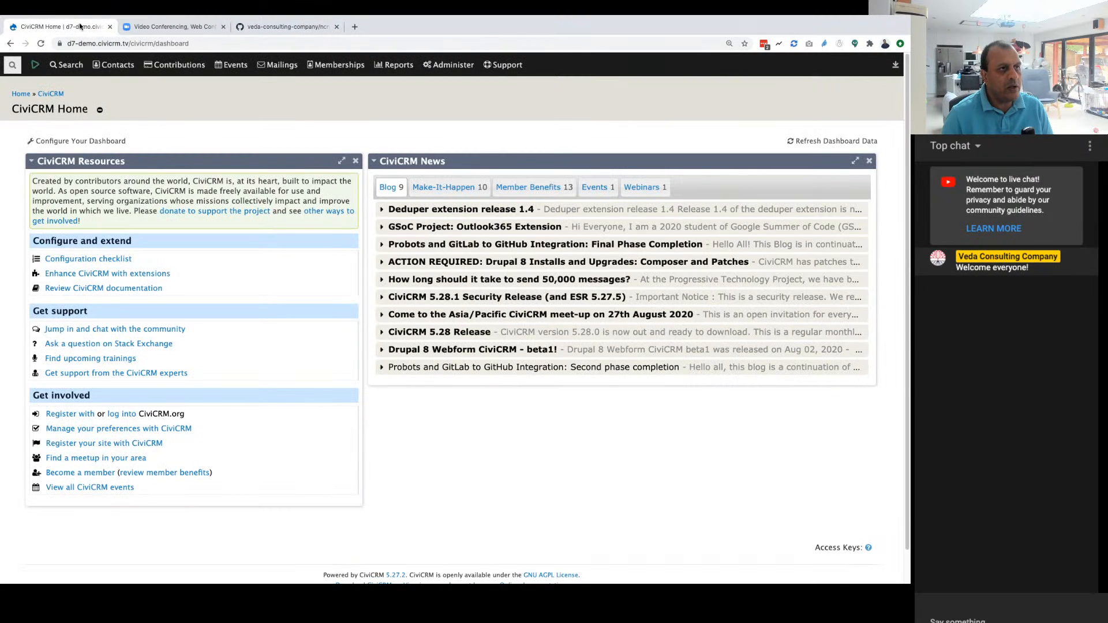
left_click(448, 65)
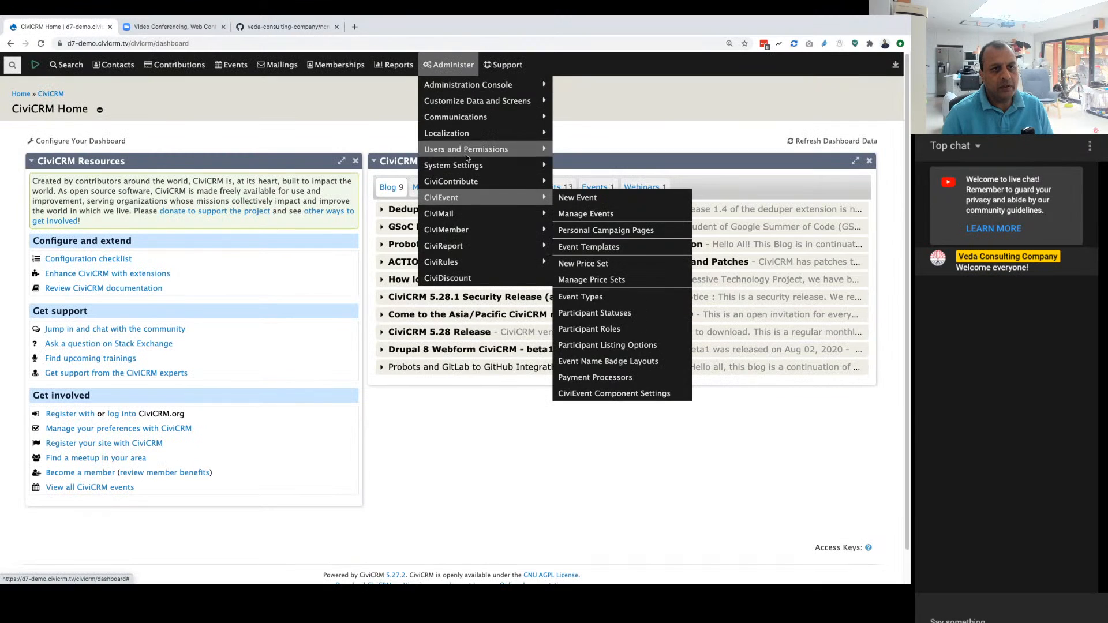
mouse_move(467, 167)
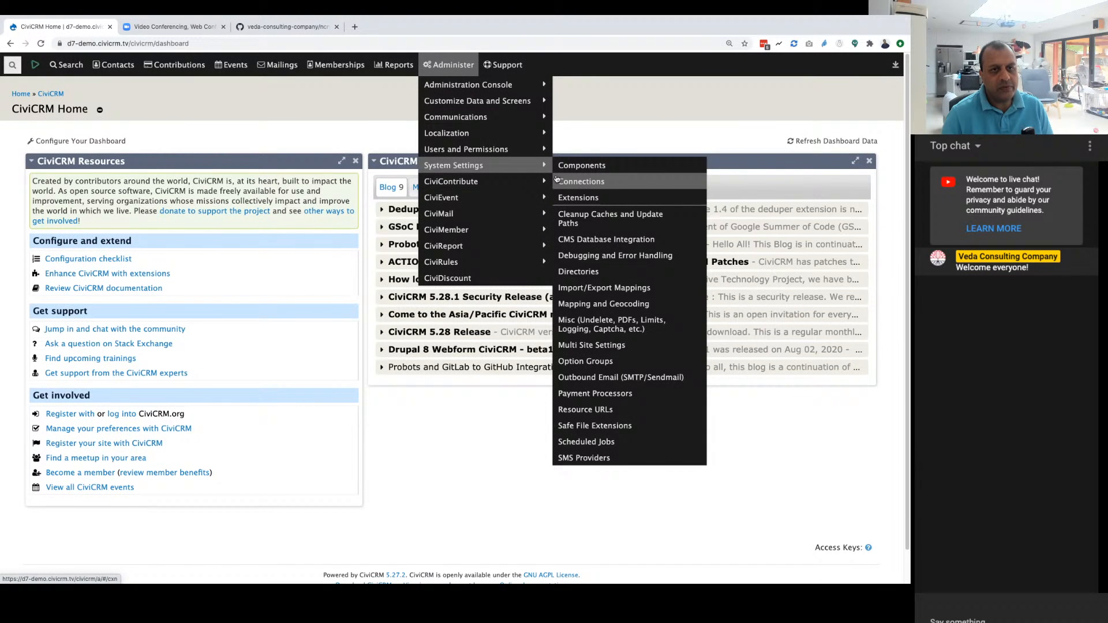
left_click(557, 180)
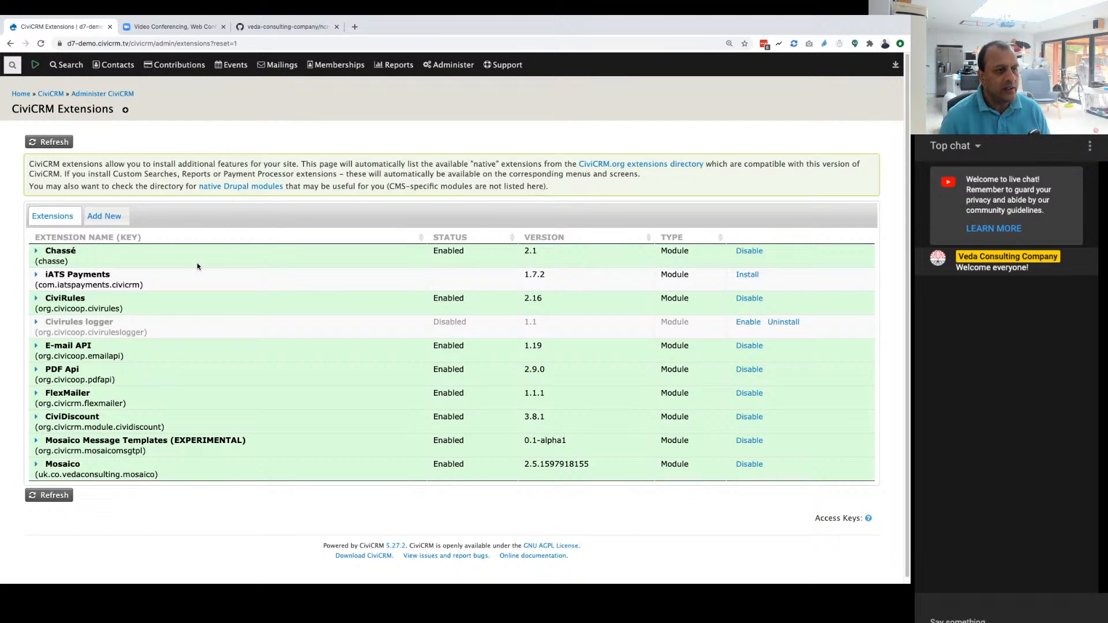
Step: Recheck the CiviCRM Extensions page, then return to the ncn-civi-zoom README and read its key installation steps
left_click(269, 26)
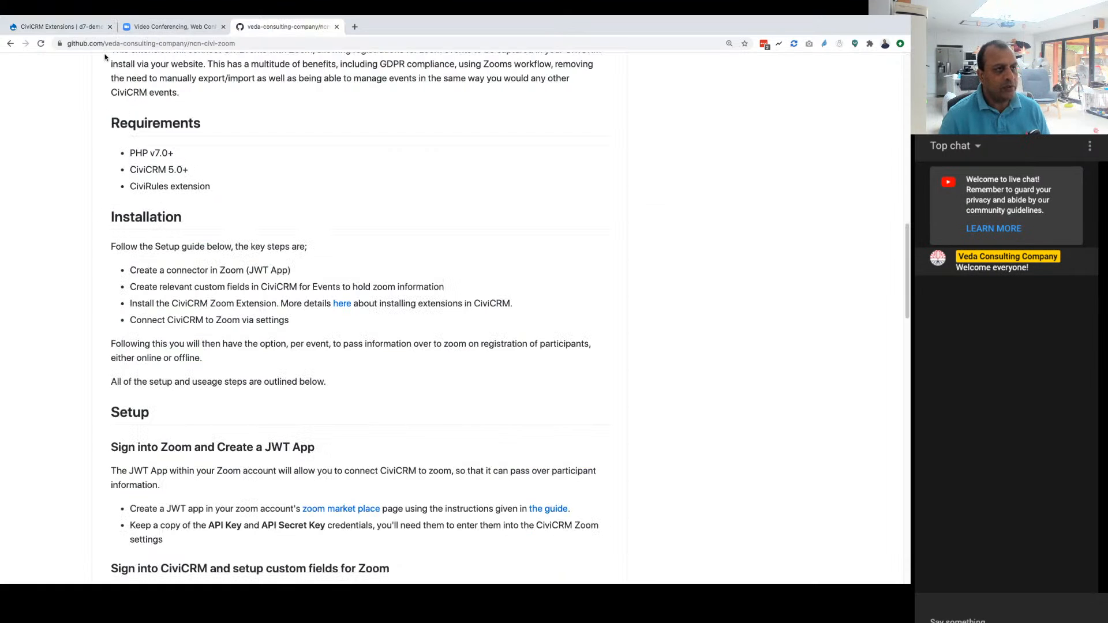
left_click(61, 27)
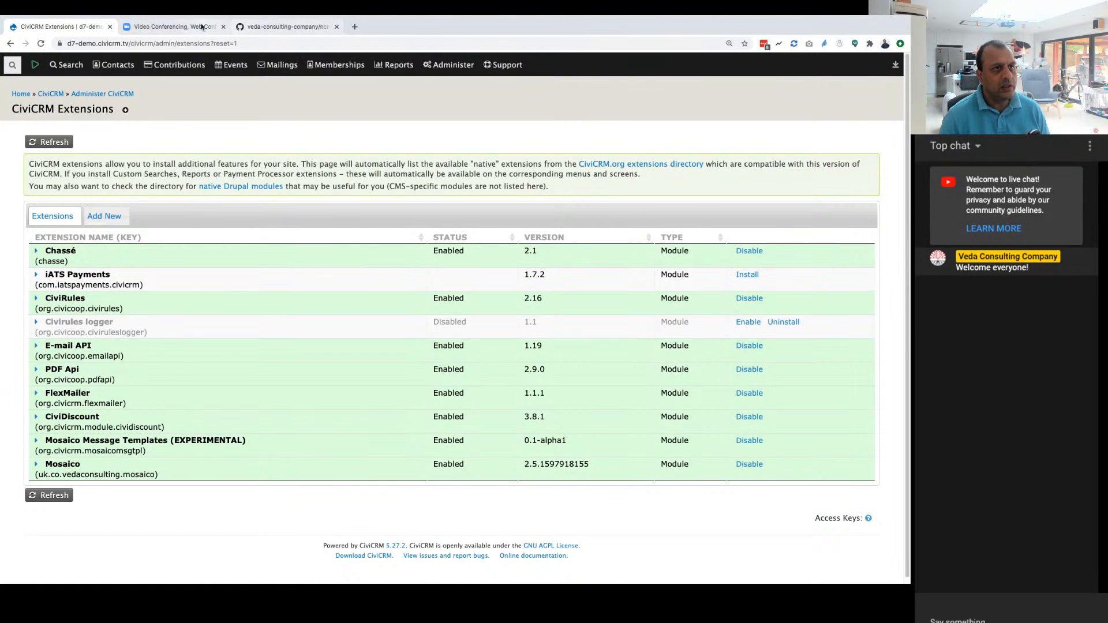
left_click(170, 26)
left_click(283, 27)
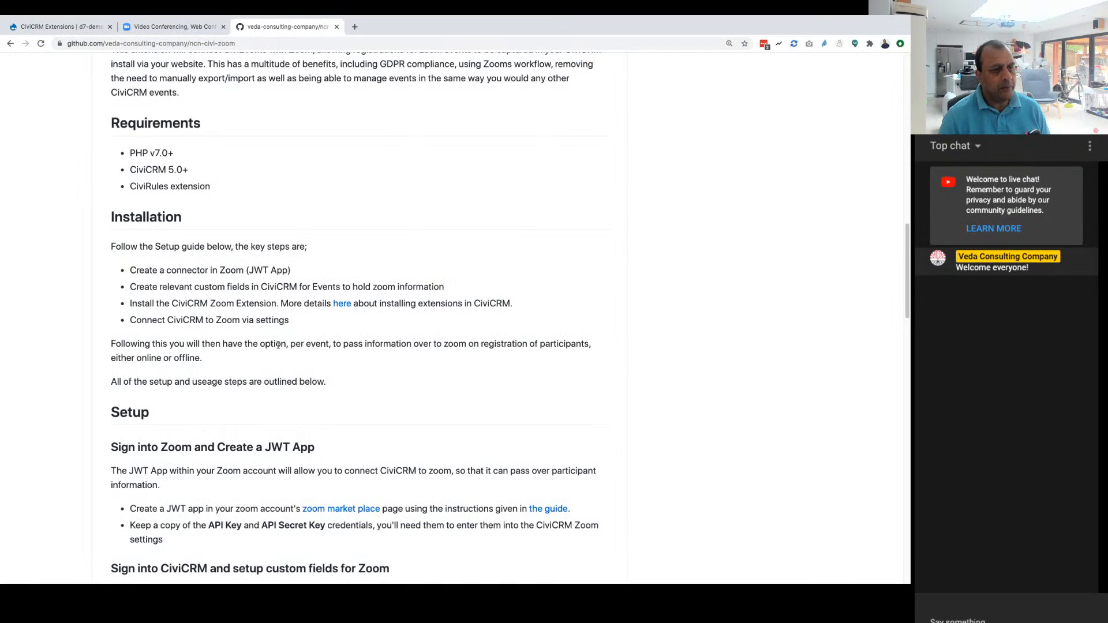
scroll(173, 281, "down", 1)
scroll(173, 281, "down", 3)
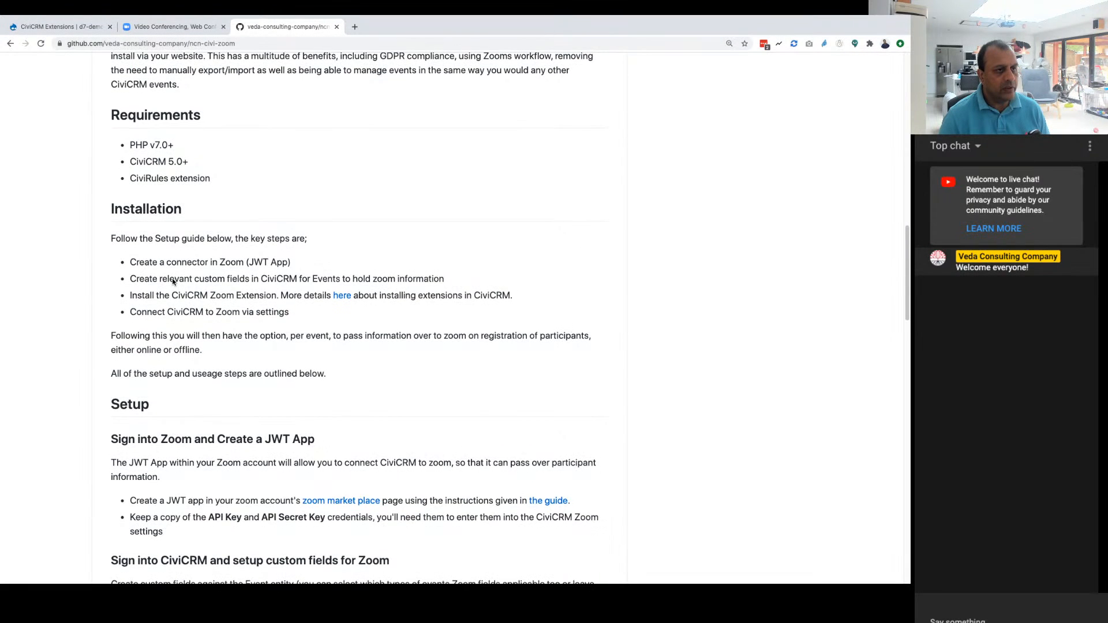
scroll(173, 279, "down", 5)
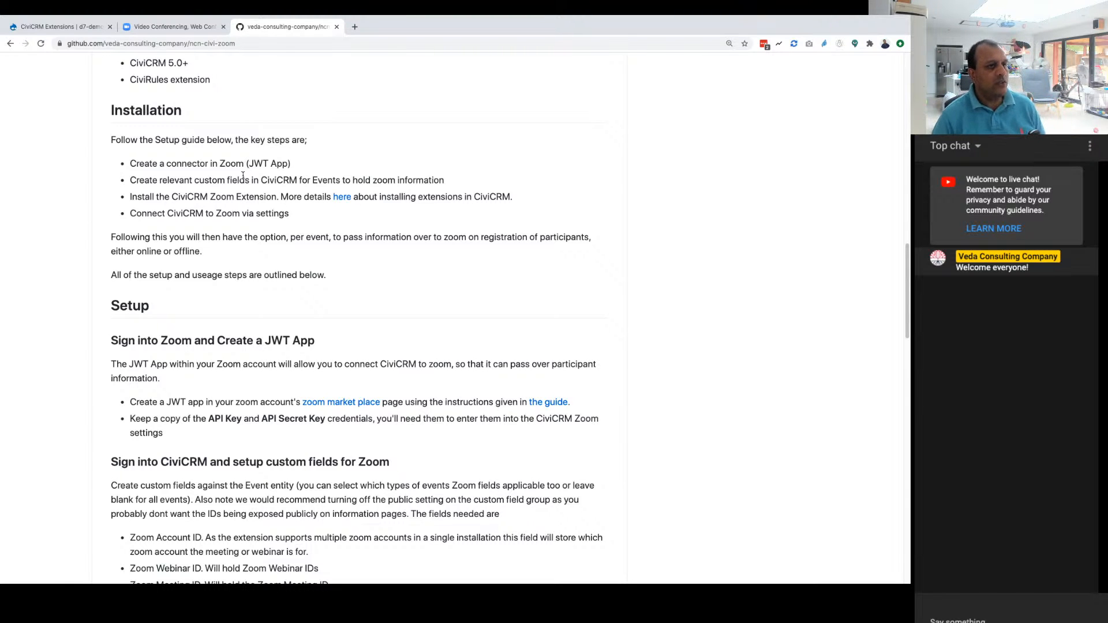
scroll(227, 182, "down", 1)
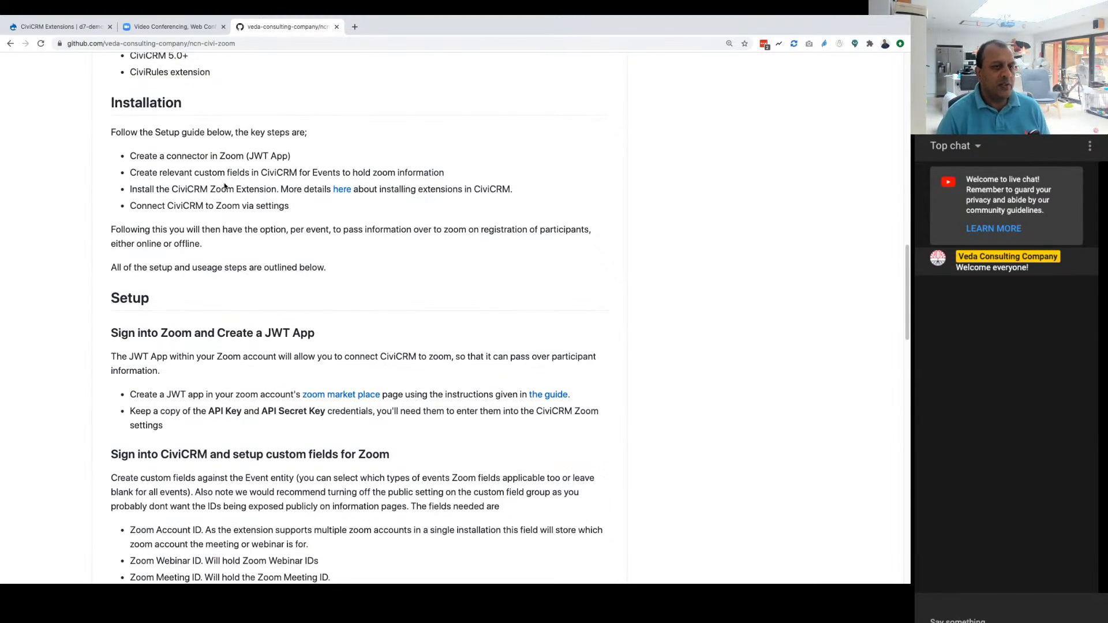
scroll(178, 187, "down", 1)
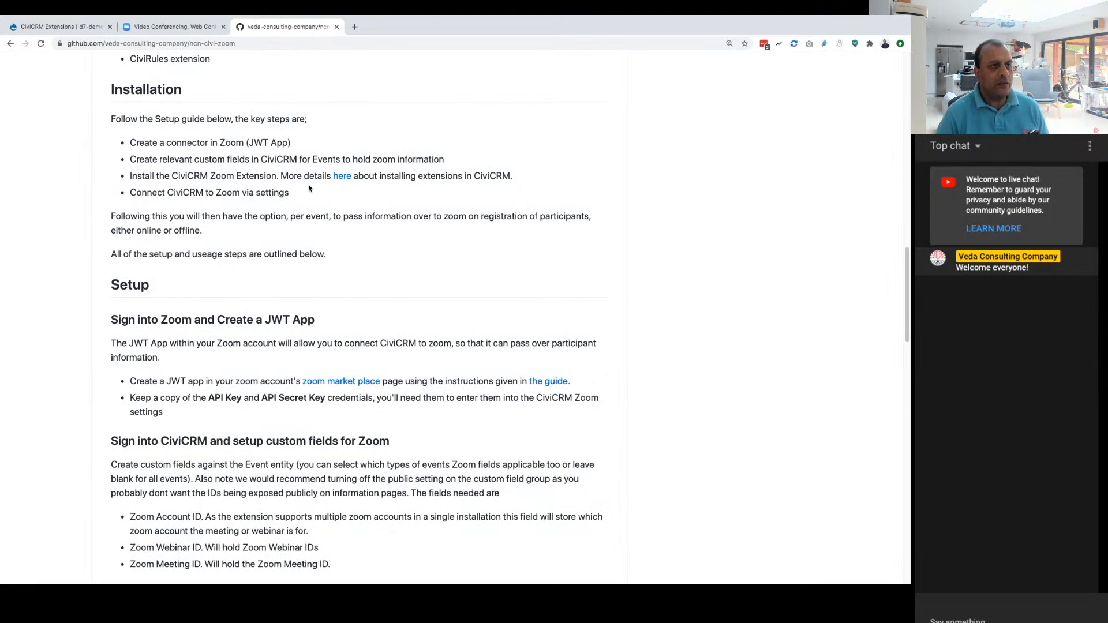
Step: View the Zoom home page, then read the README's setup instructions for the JWT app and Zoom custom fields
left_click(178, 27)
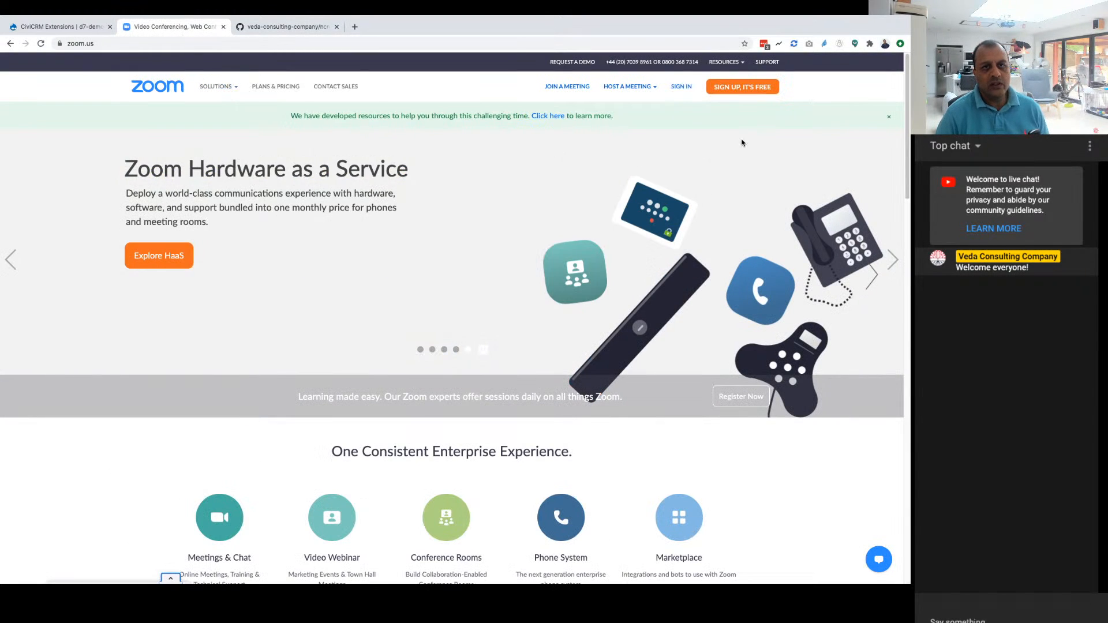
left_click(290, 26)
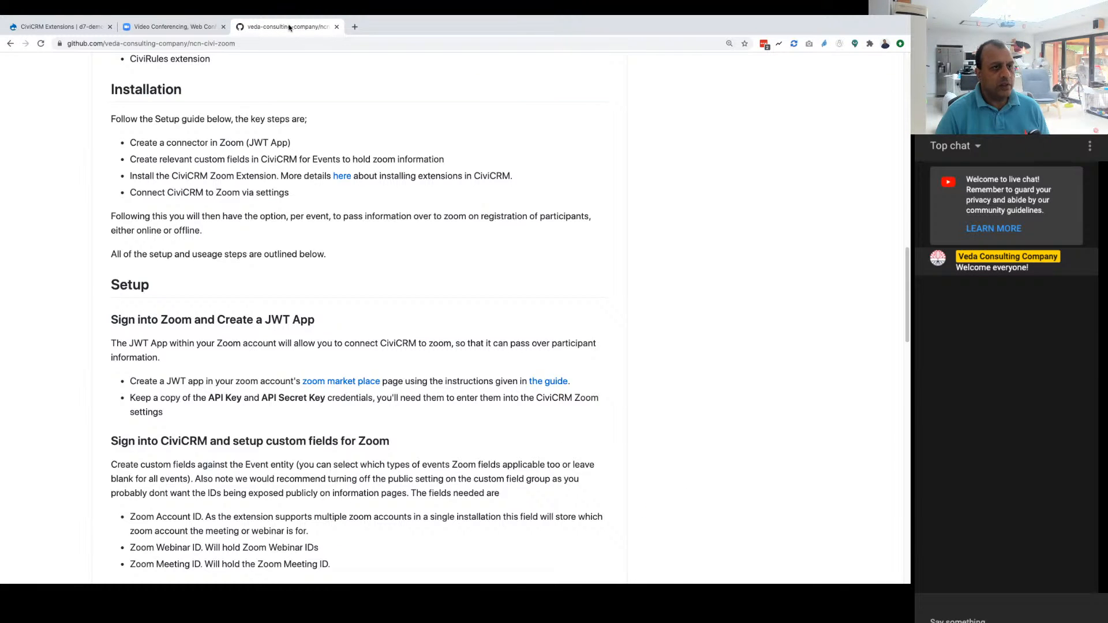
scroll(124, 271, "down", 2)
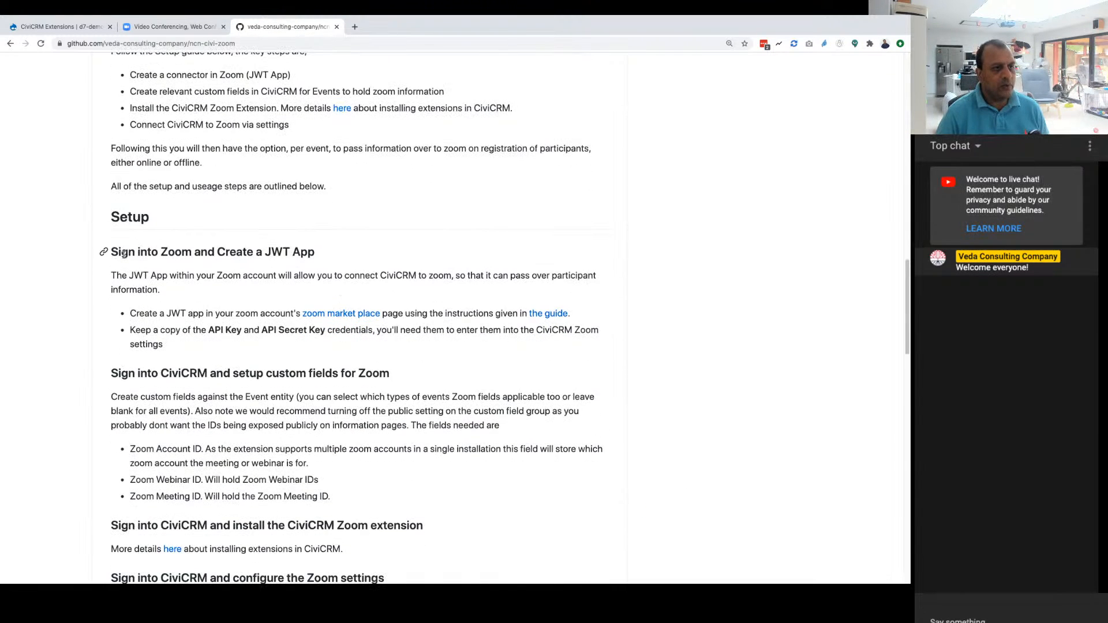
scroll(114, 254, "down", 2)
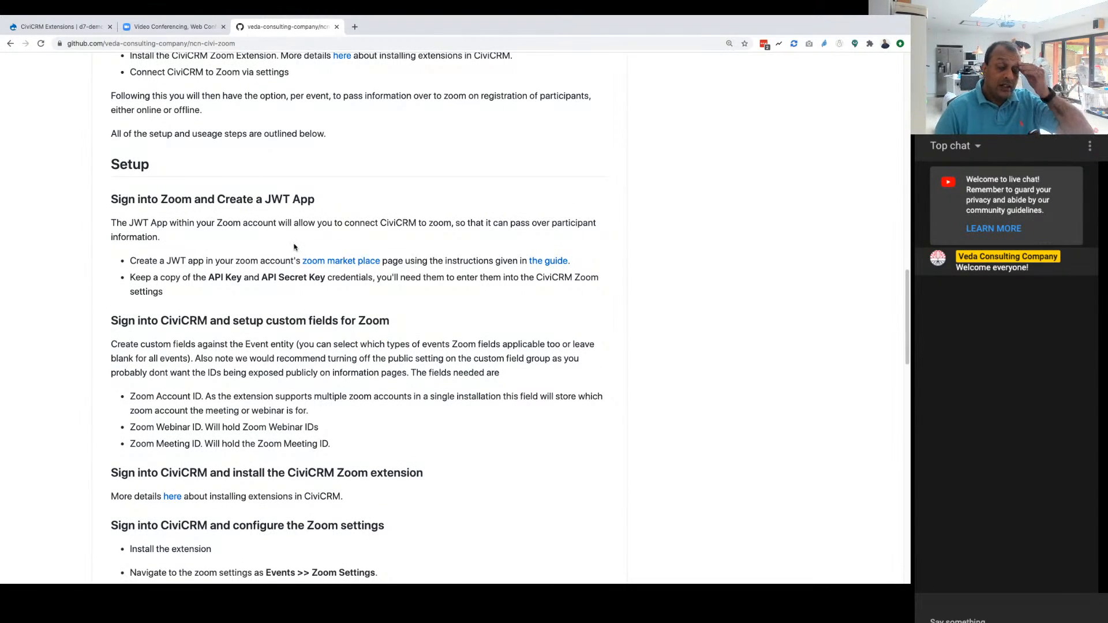
Step: Open the README's Zoom marketplace and JWT guide links in new browser tabs, and enlarge the marketplace page to 150%
double_click(134, 221)
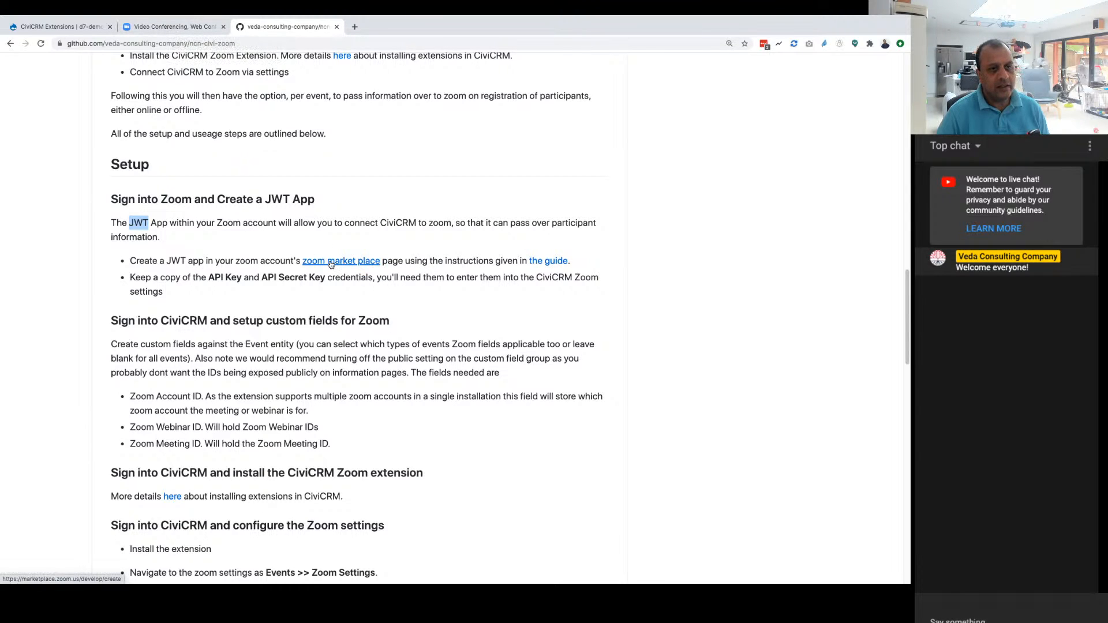
middle_click(348, 262)
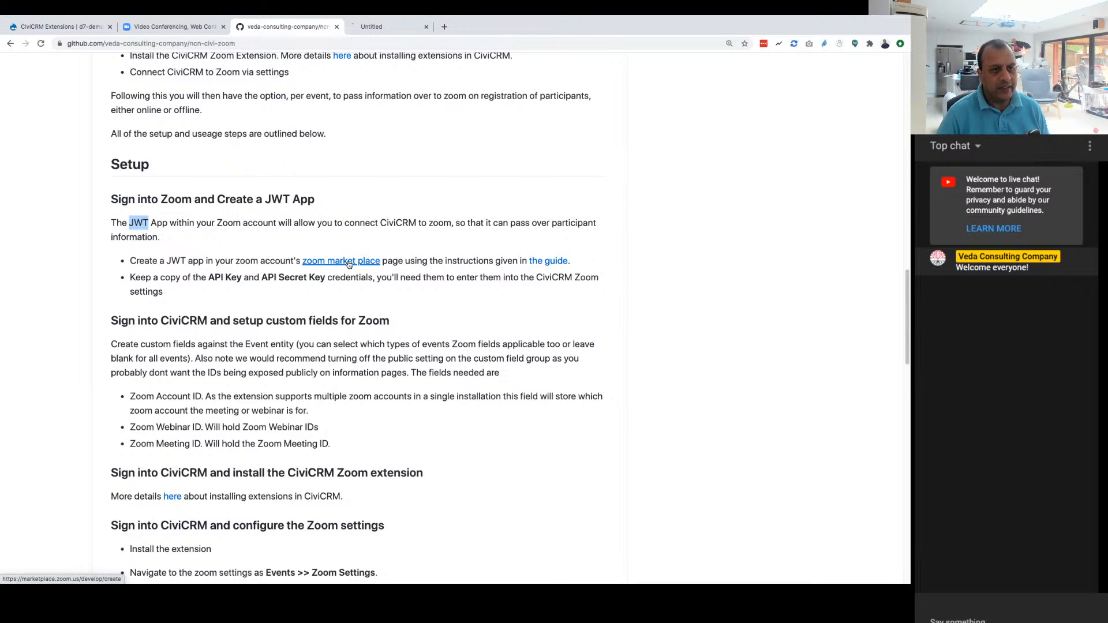
middle_click(549, 263)
left_click(398, 26)
key("super+equal")
key("super+equal")
key("super+equal")
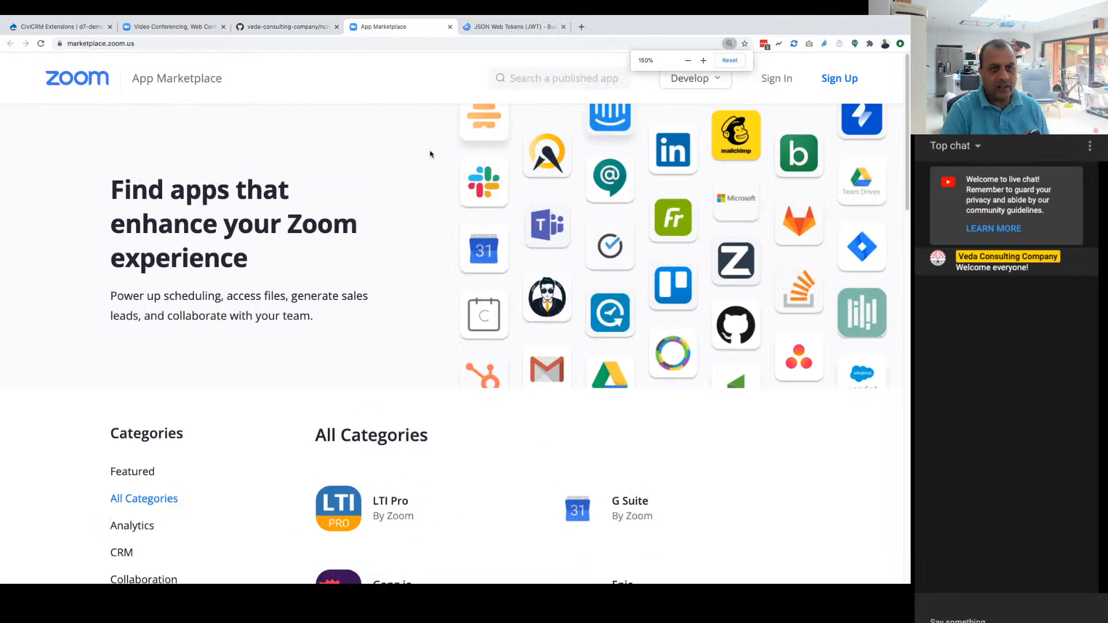
Step: Read the Create a JWT App guide, covering the Register Your App and App Information sections
left_click(515, 27)
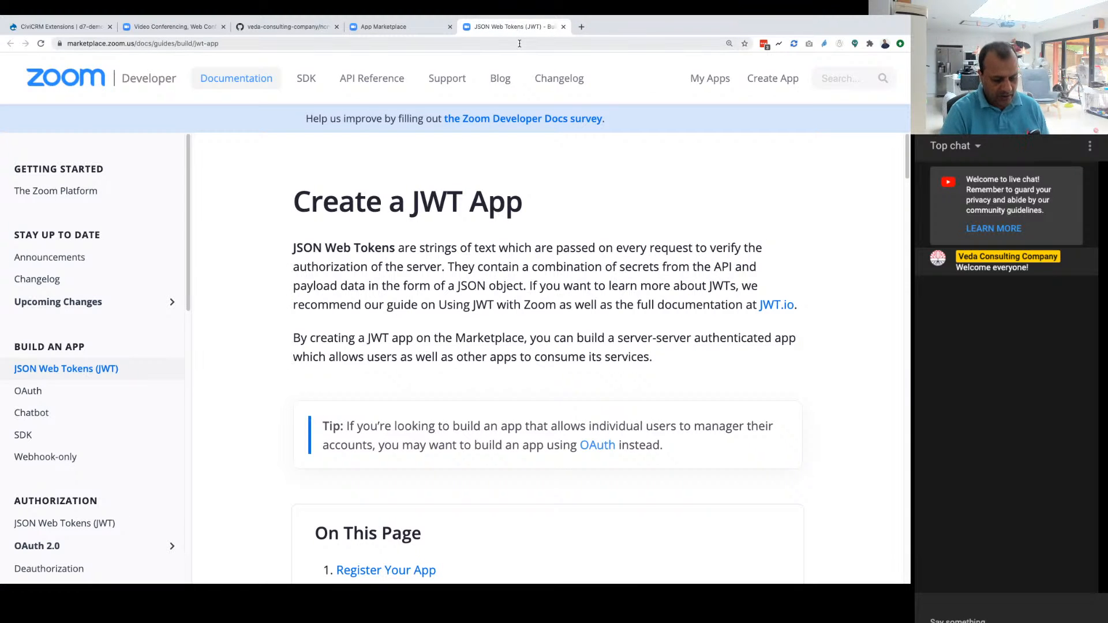
key("super+equal")
key("super+minus")
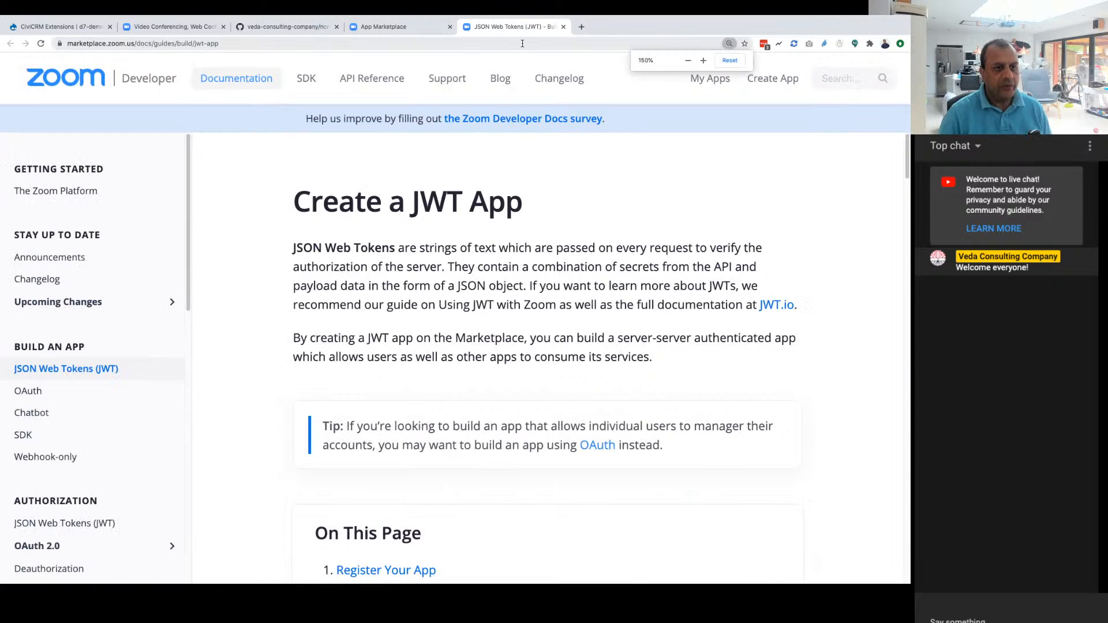
scroll(449, 396, "down", 2)
scroll(449, 396, "down", 2)
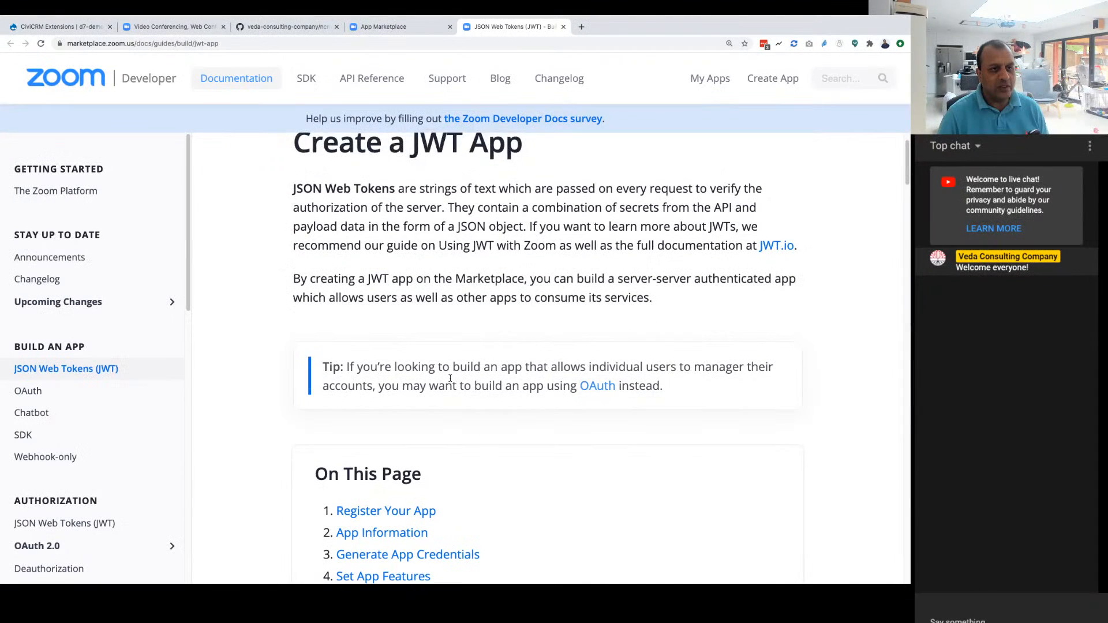
scroll(472, 388, "down", 1)
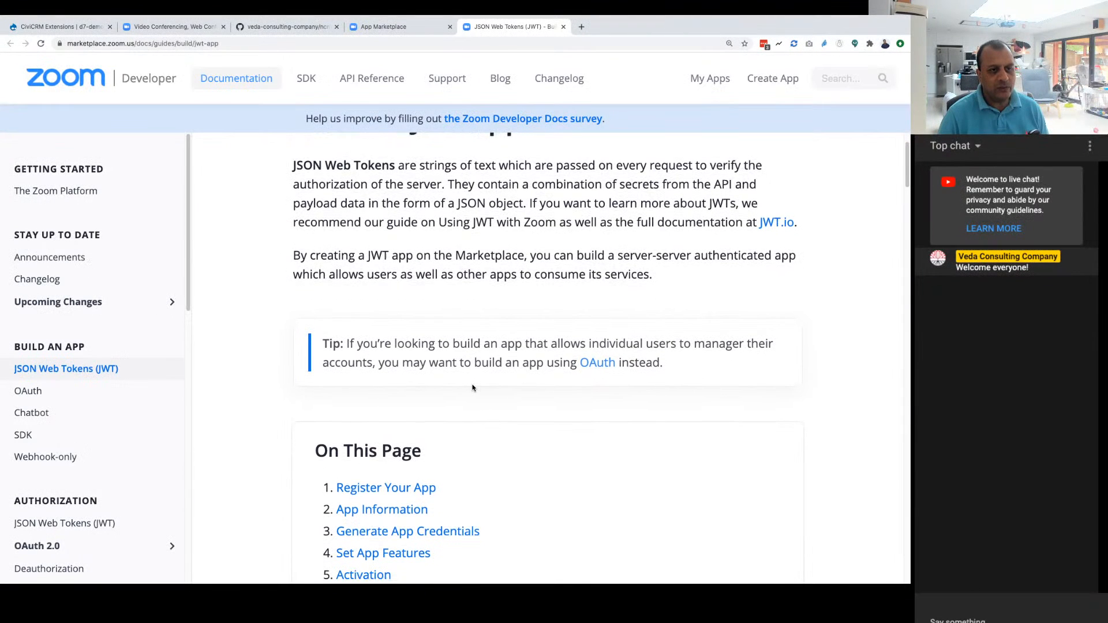
scroll(472, 388, "down", 10)
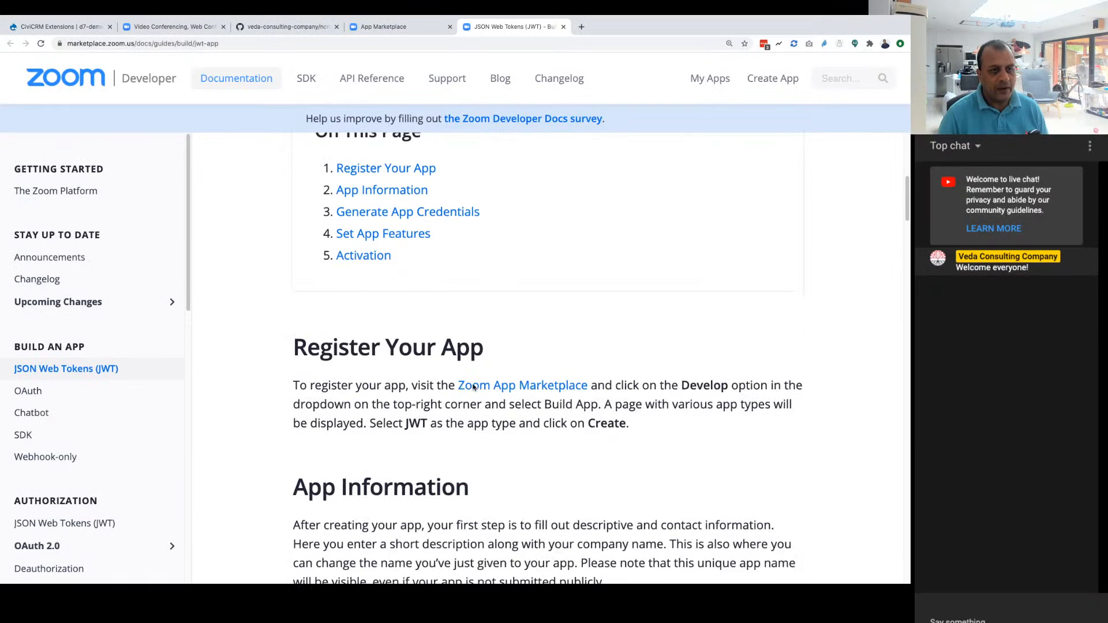
scroll(473, 387, "down", 3)
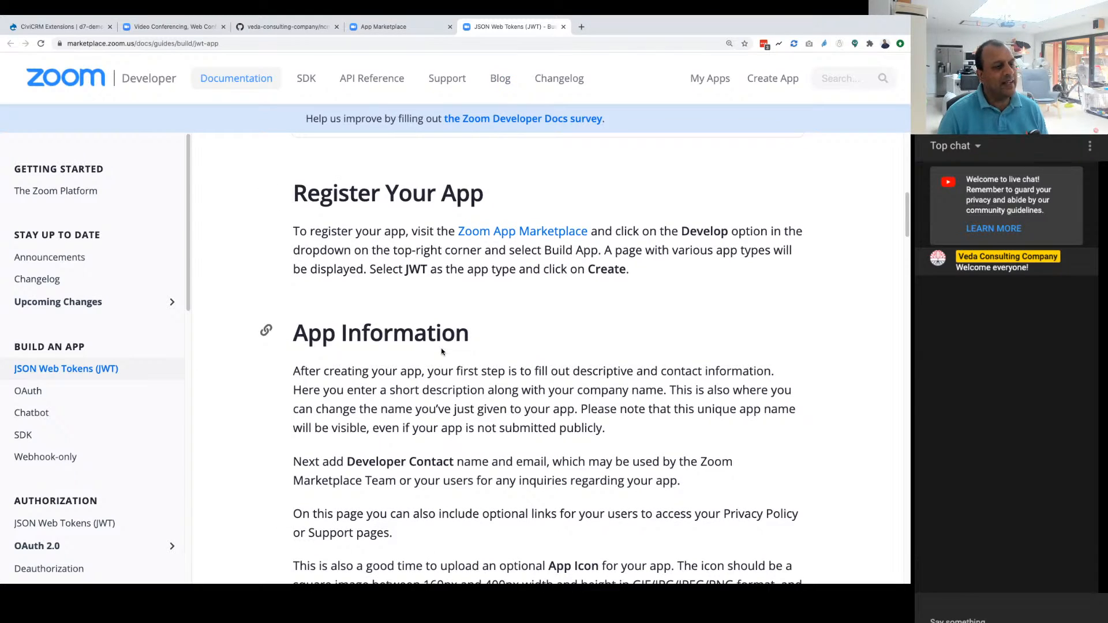
scroll(444, 355, "down", 1)
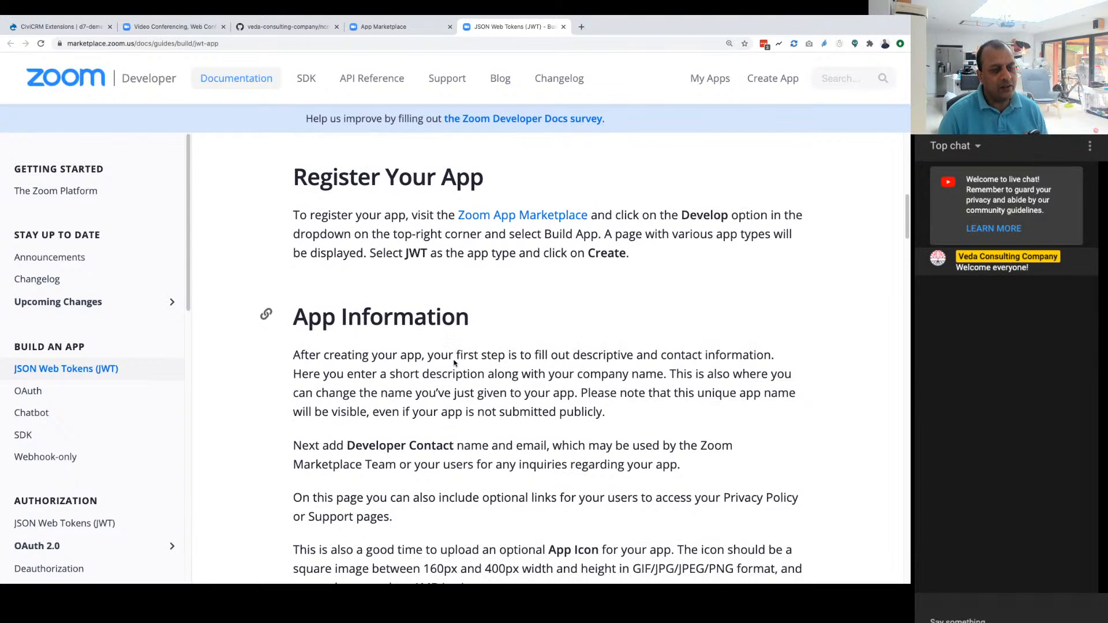
scroll(454, 359, "down", 5)
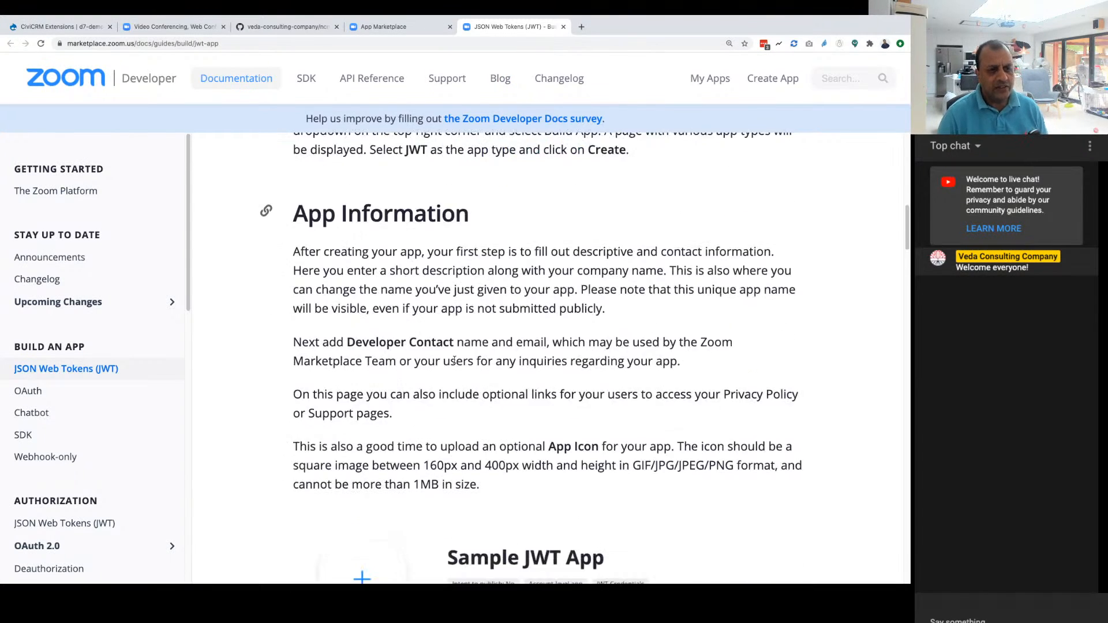
scroll(454, 359, "up", 10)
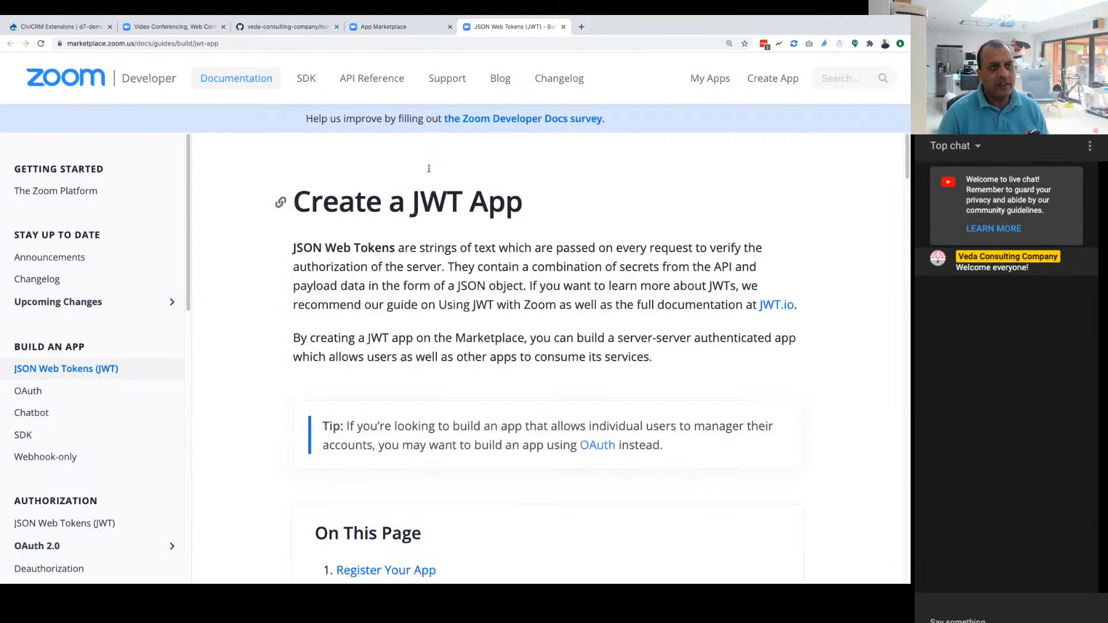
Step: Sign in to the Zoom App Marketplace with the company's Google support account
left_click(398, 27)
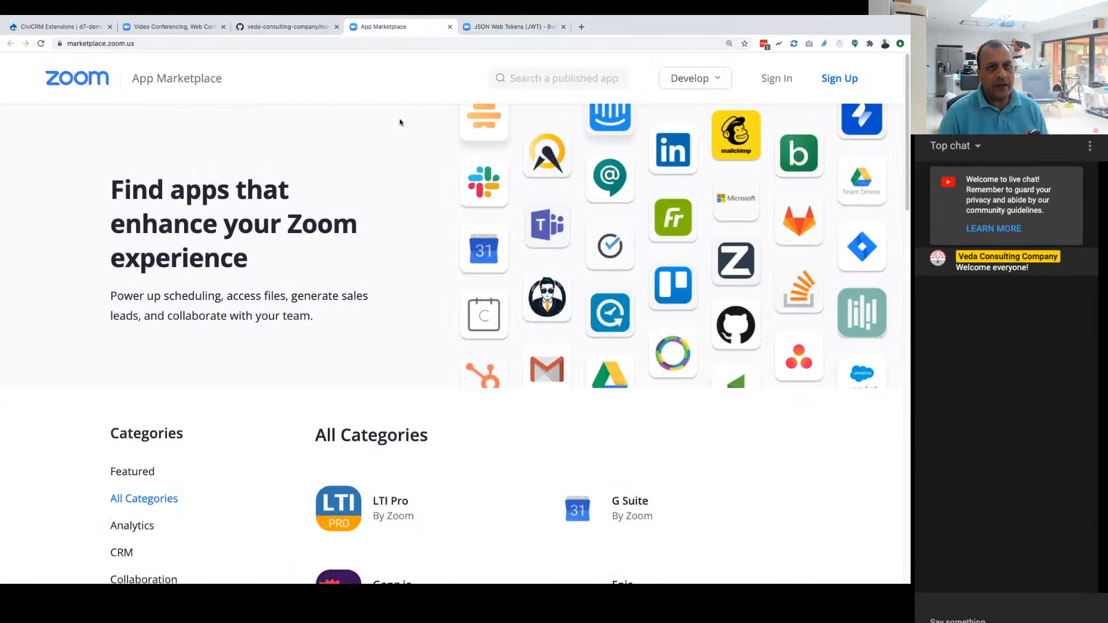
left_click(778, 79)
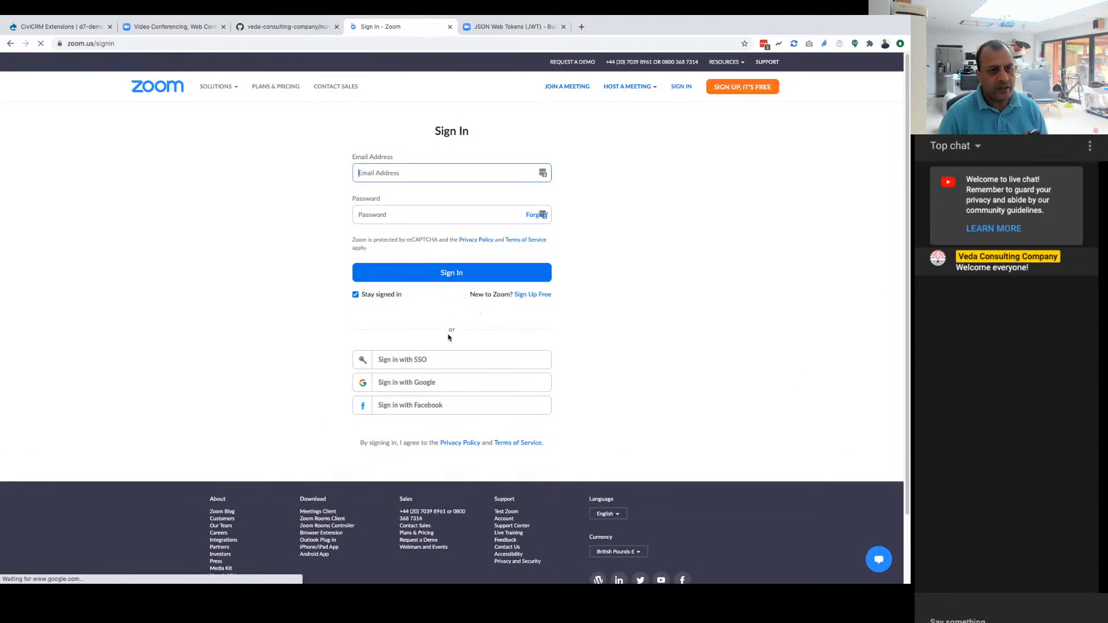
left_click(405, 381)
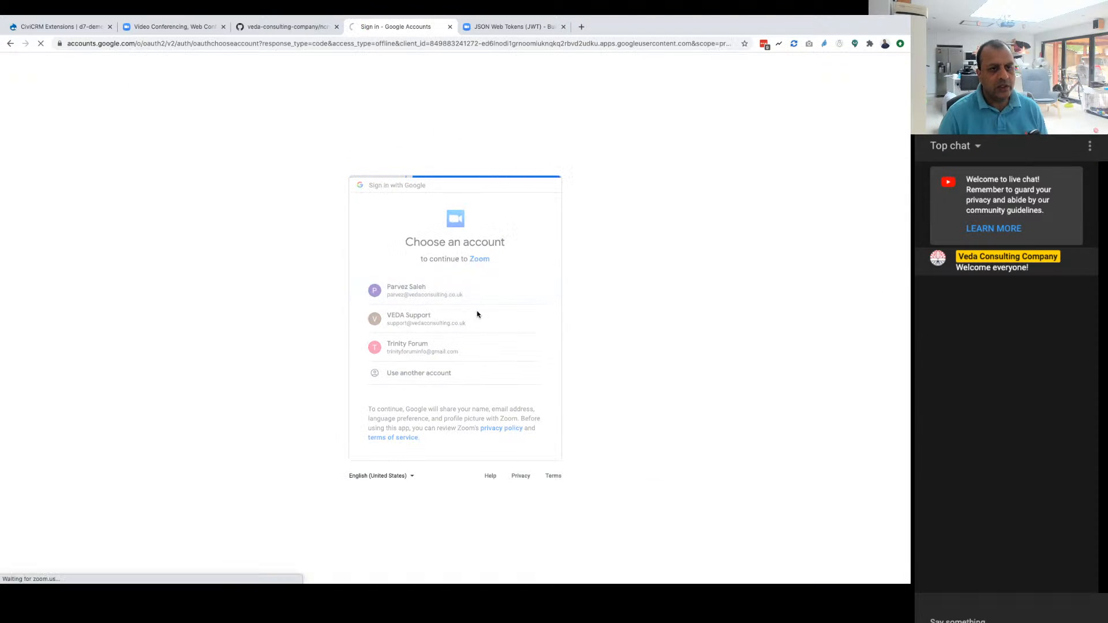
left_click(482, 325)
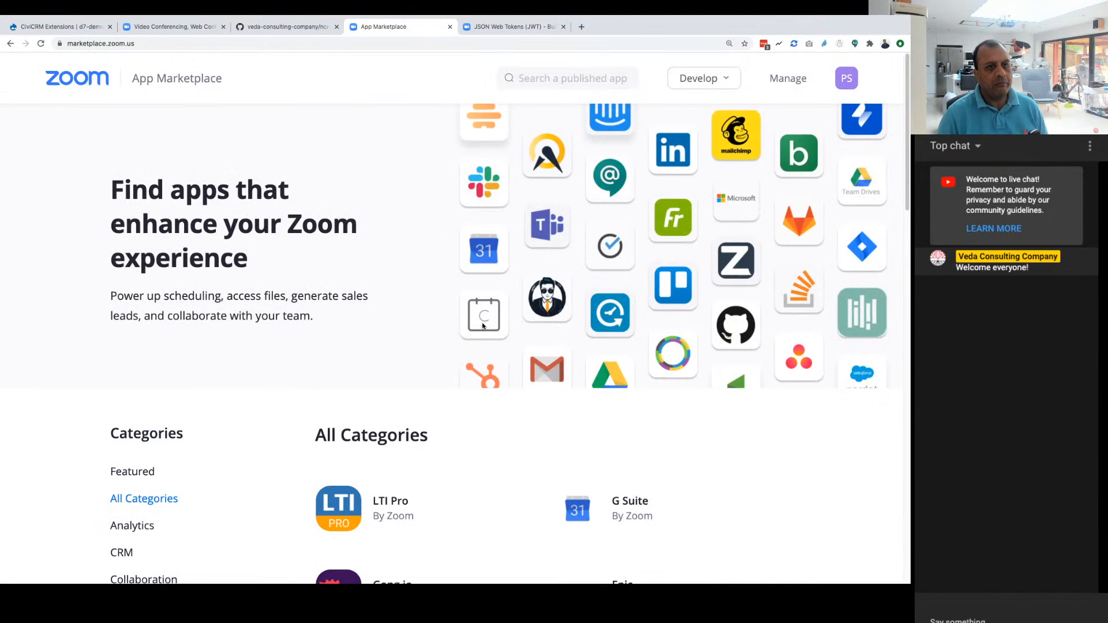
Step: Open MyCharityCiviCRMApp from the account's created apps and look through its information page
left_click(786, 78)
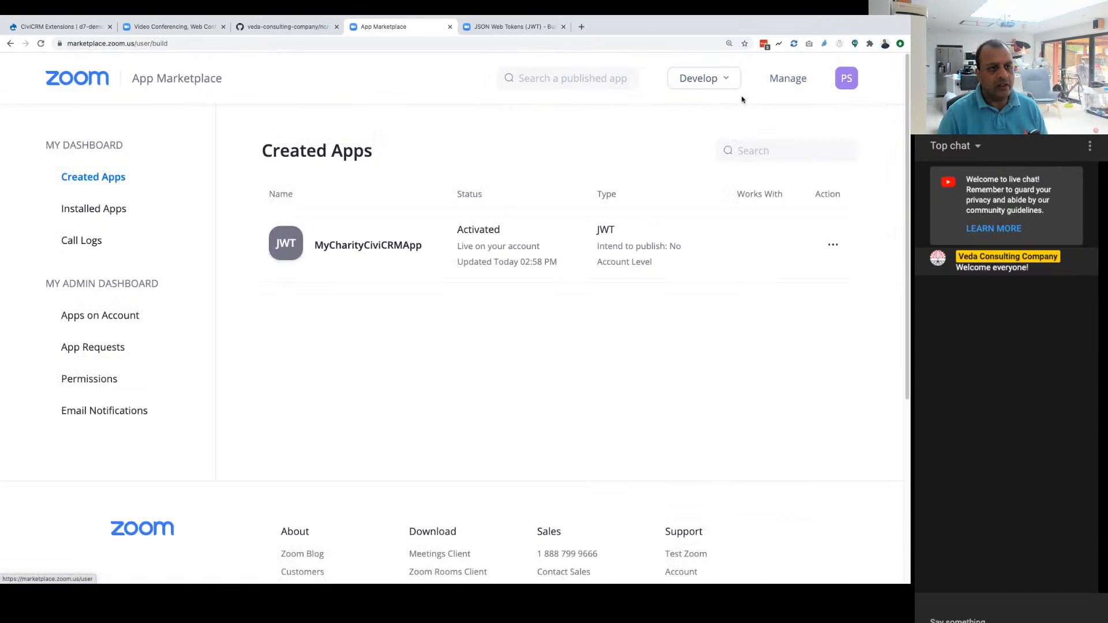
left_click(834, 246)
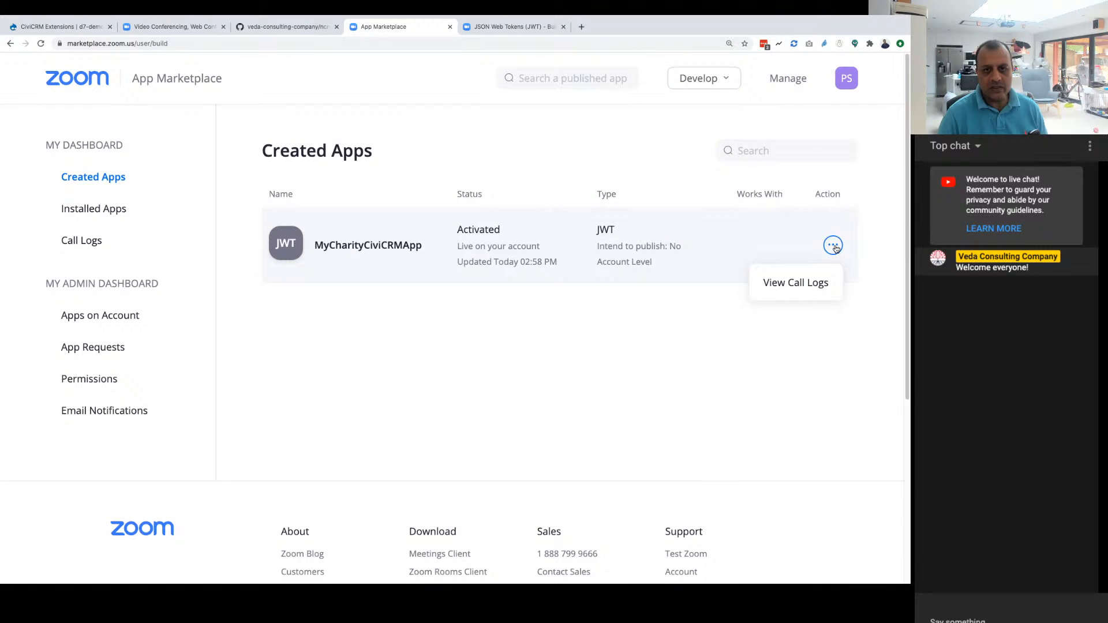
left_click(350, 245)
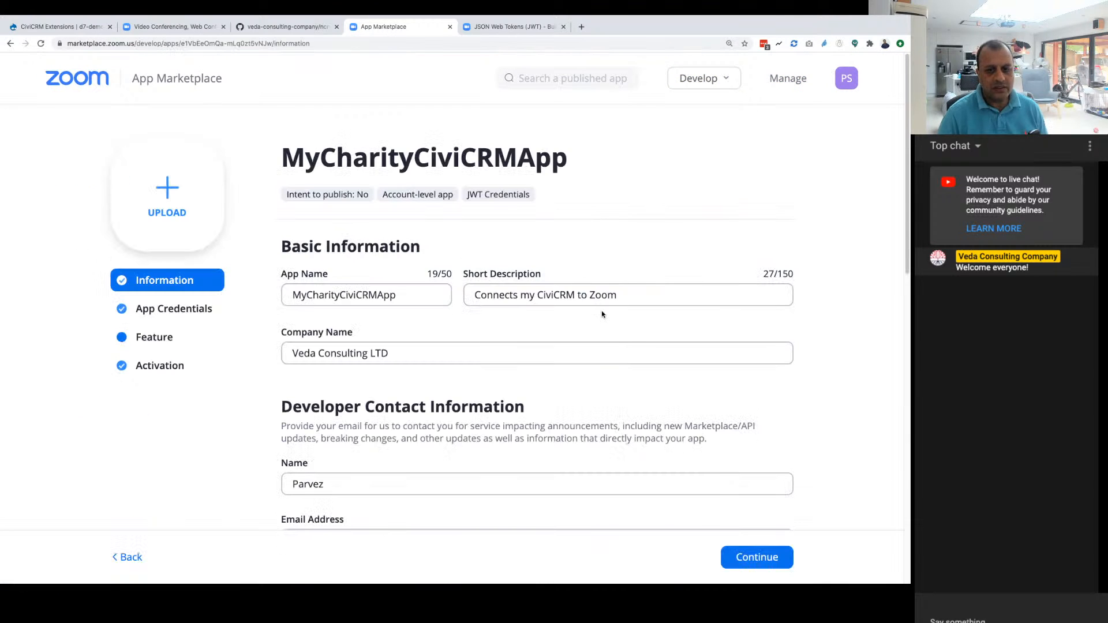
scroll(602, 314, "down", 8)
scroll(601, 314, "down", 3)
scroll(602, 313, "up", 12)
Step: Deactivate MyCharityCiviCRMApp on the account
left_click(206, 368)
left_click(497, 390)
left_click(542, 372)
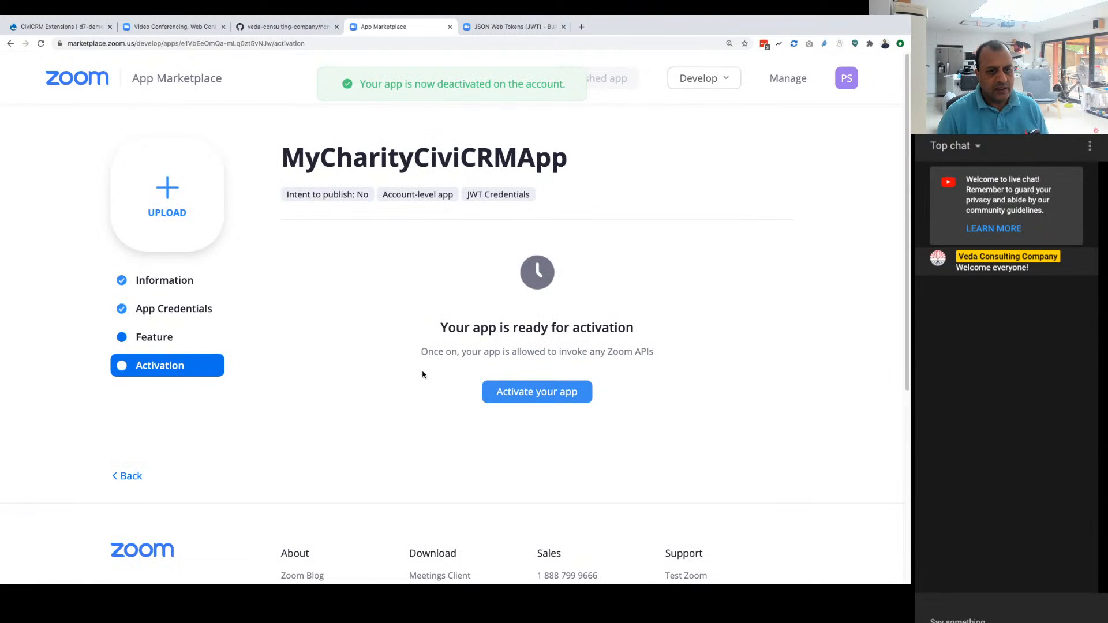
Step: Review the full information form of the deactivated MyCharityCiviCRMApp
left_click(173, 281)
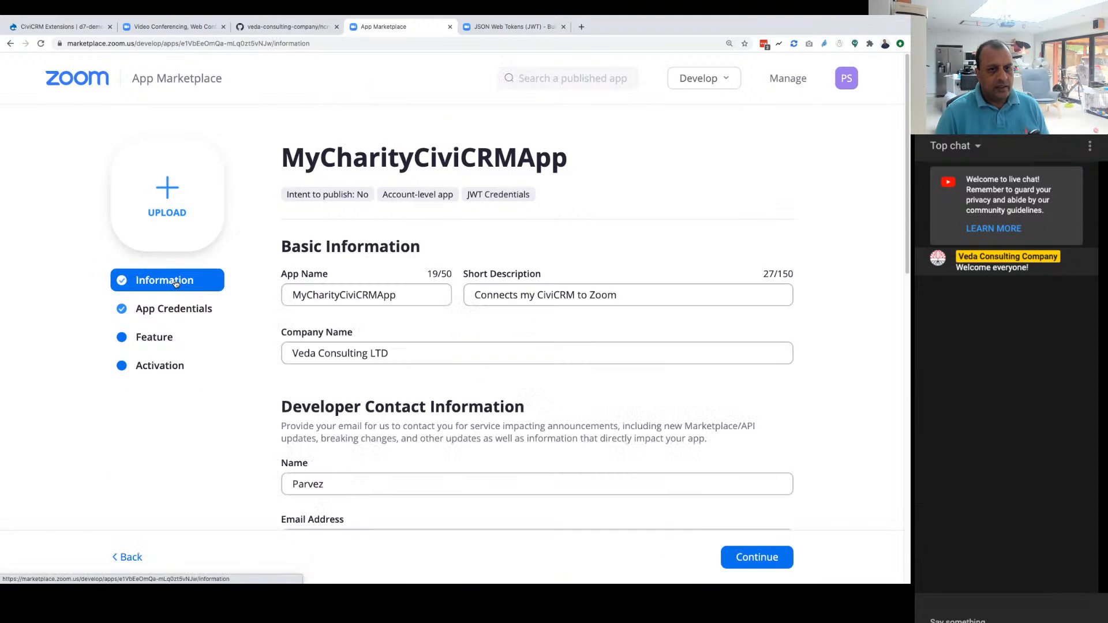
scroll(625, 358, "down", 10)
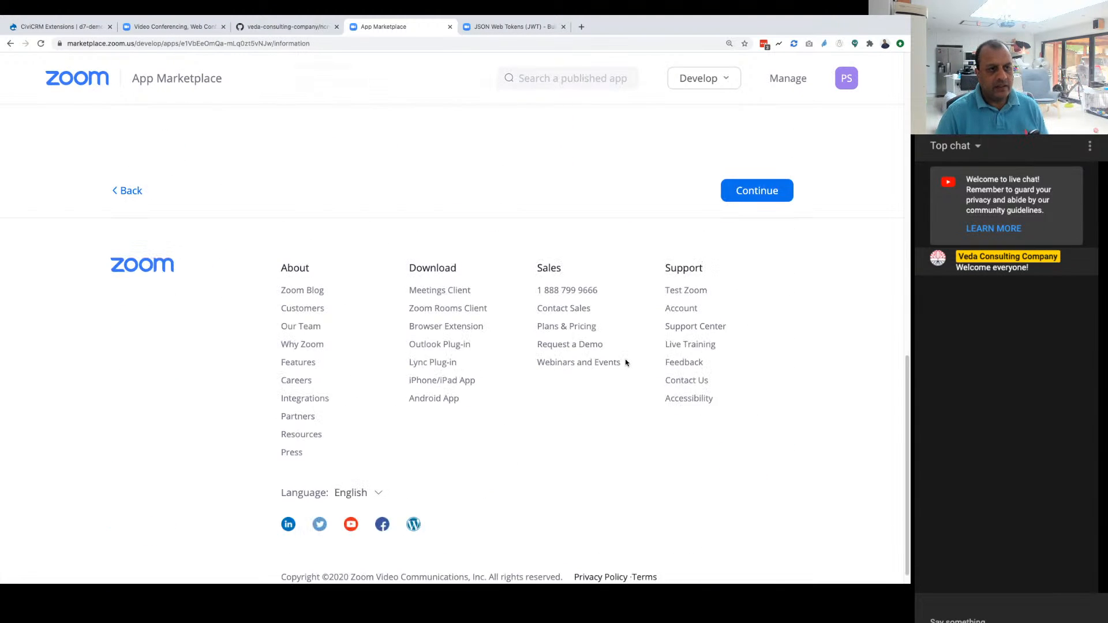
scroll(625, 364, "up", 5)
scroll(624, 364, "up", 5)
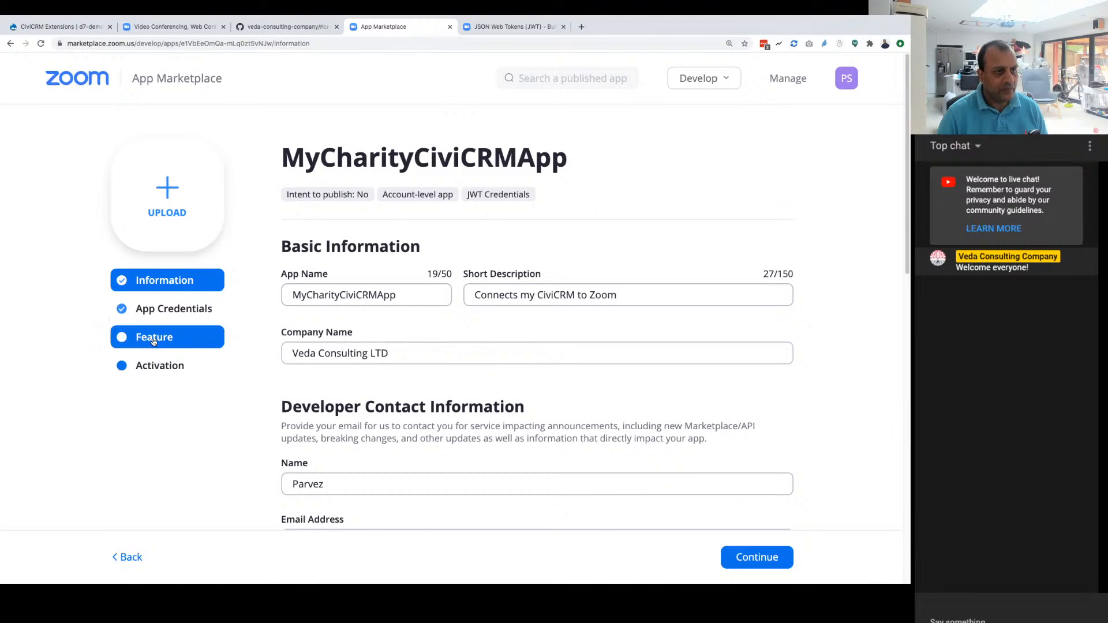
Step: Examine the app credentials with the JWT token details expanded, and decline the password manager's update offer
left_click(163, 318)
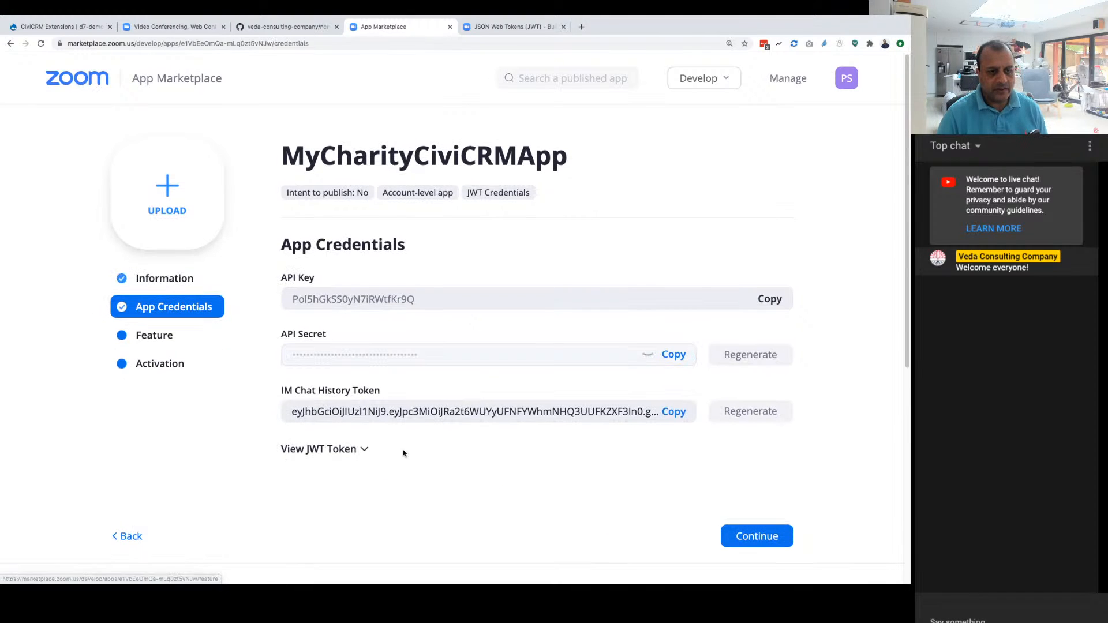
scroll(403, 450, "down", 1)
left_click(351, 449)
scroll(438, 429, "down", 3)
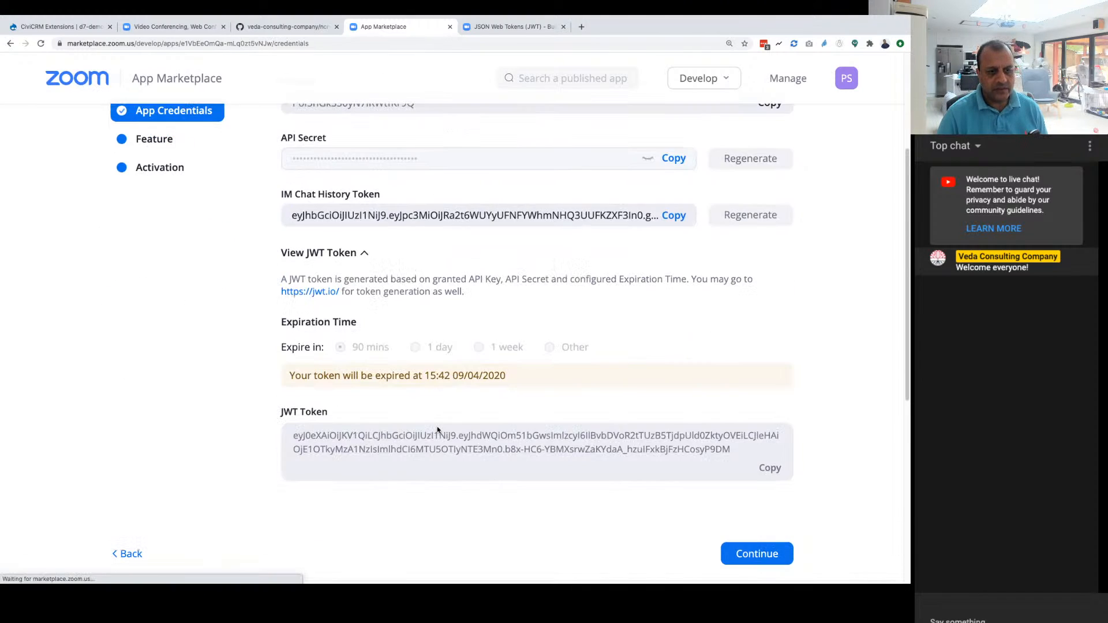
right_click(438, 430)
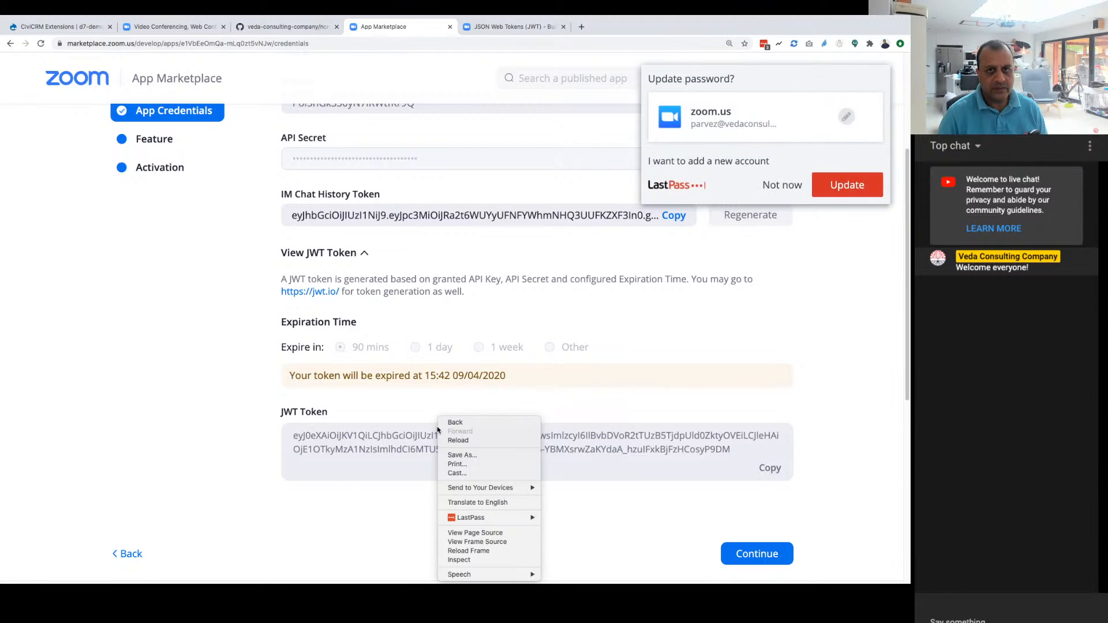
left_click(776, 184)
left_click(776, 185)
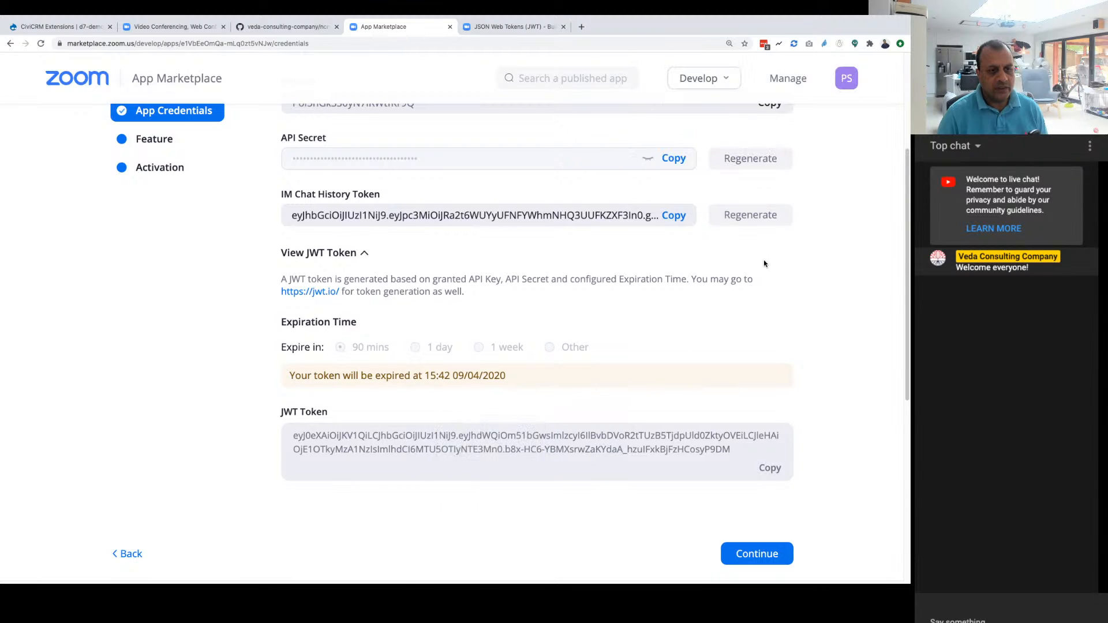
Step: Check MyCharityCiviCRMApp in the created apps list, then reopen it and review its basic information, developer contact and optional links
scroll(764, 263, "up", 3)
left_click(172, 280)
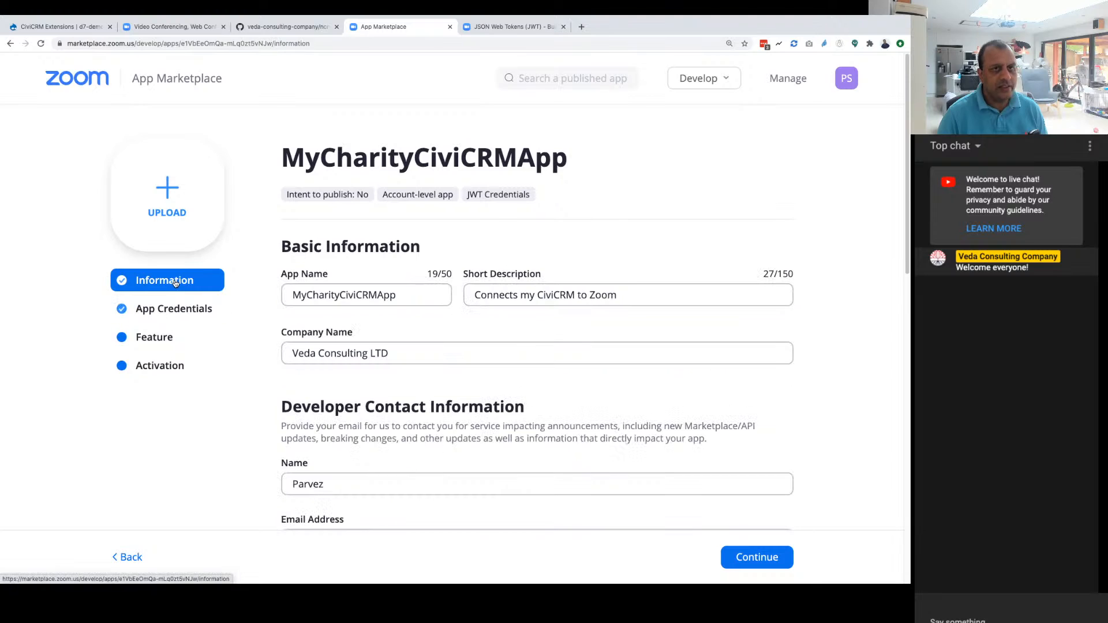
left_click(801, 81)
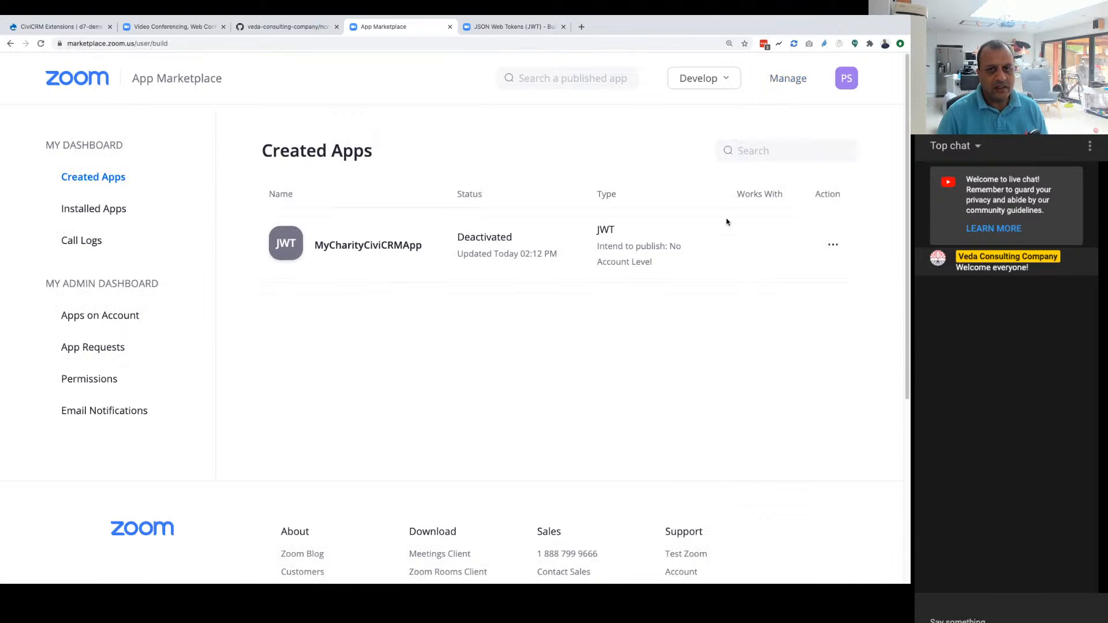
left_click(833, 246)
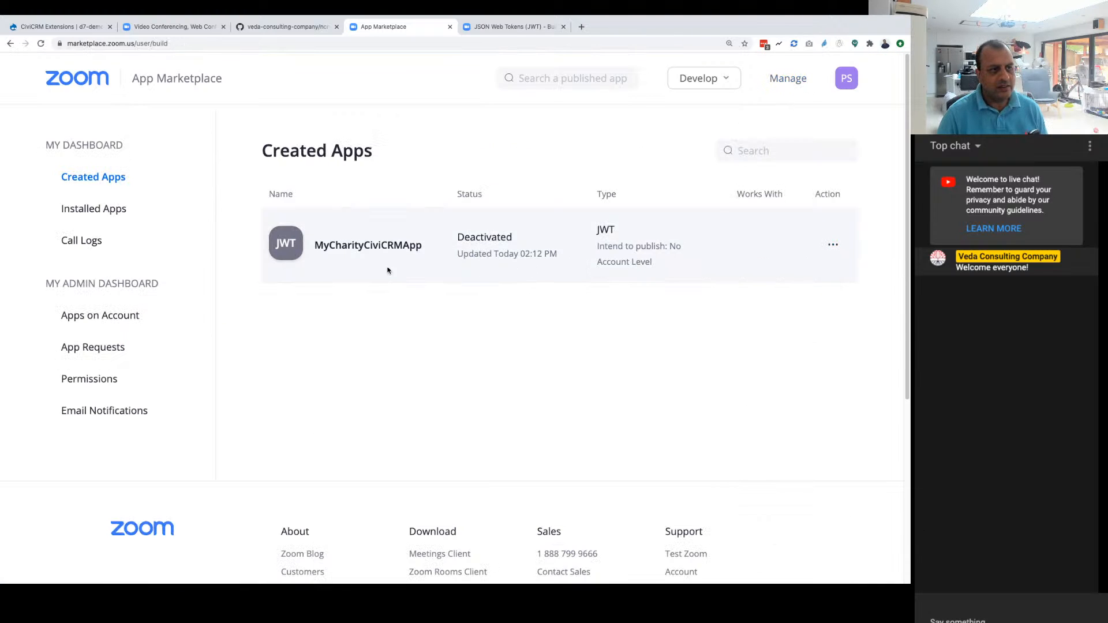
left_click(289, 248)
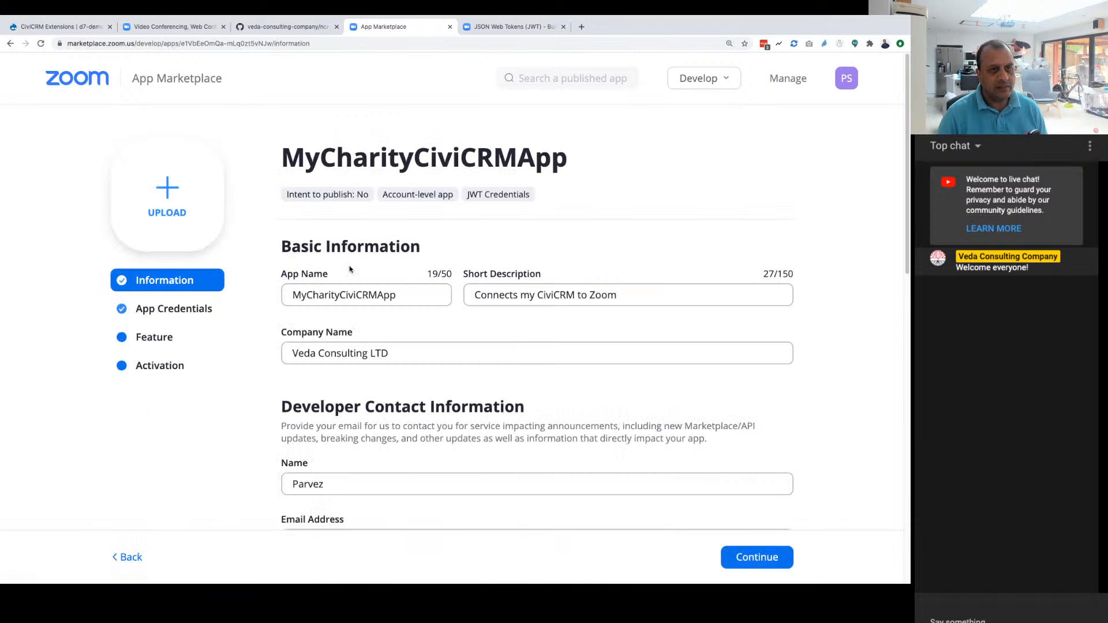
scroll(515, 295, "down", 5)
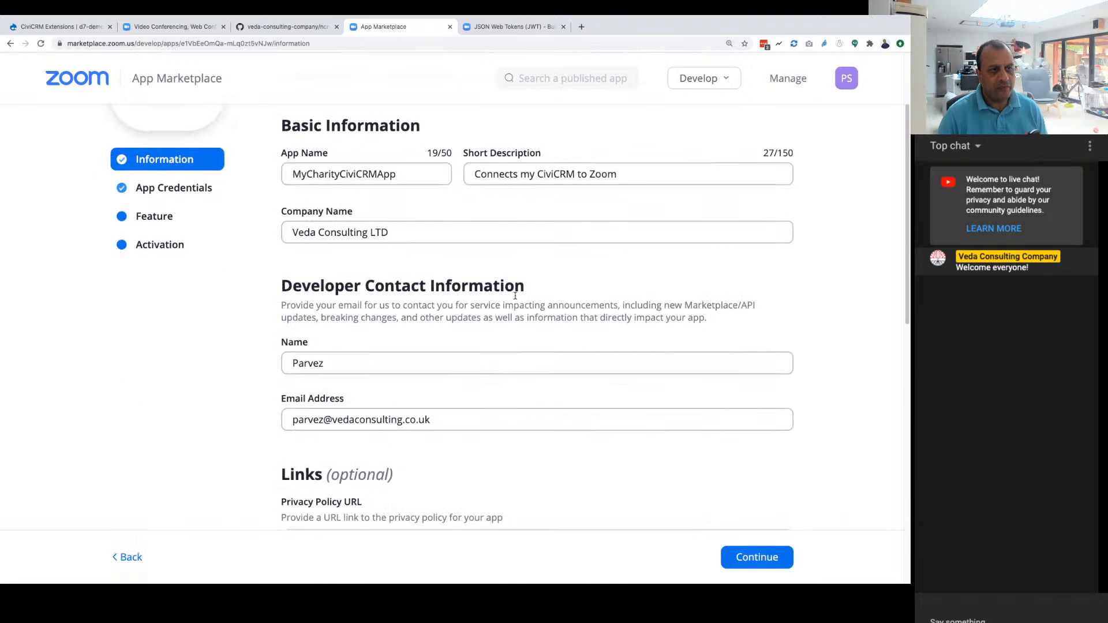
scroll(515, 296, "down", 5)
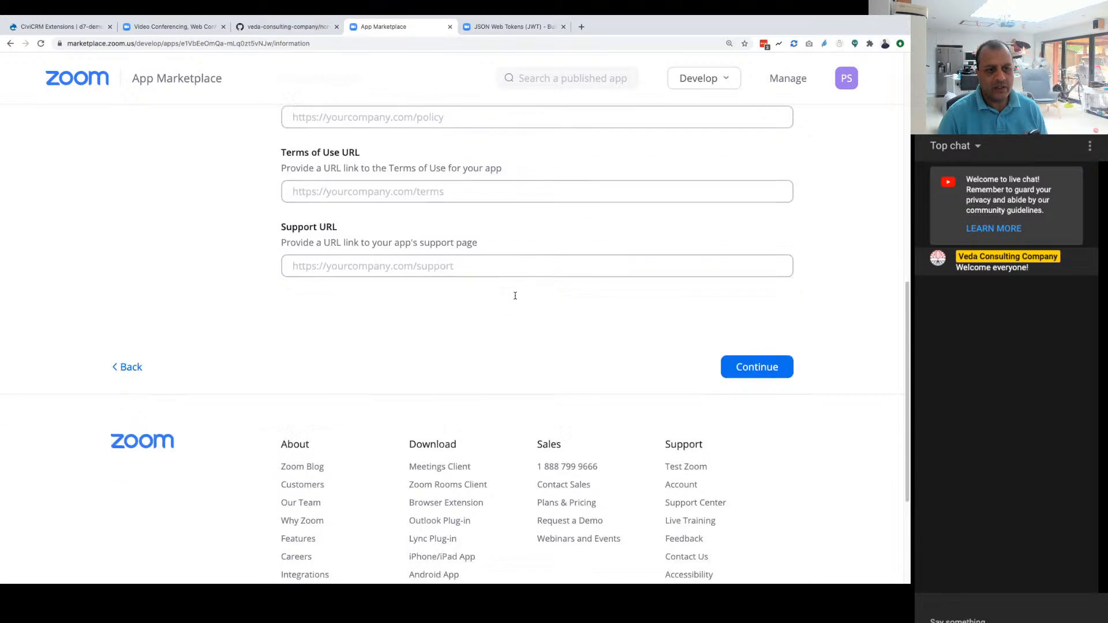
scroll(515, 295, "up", 9)
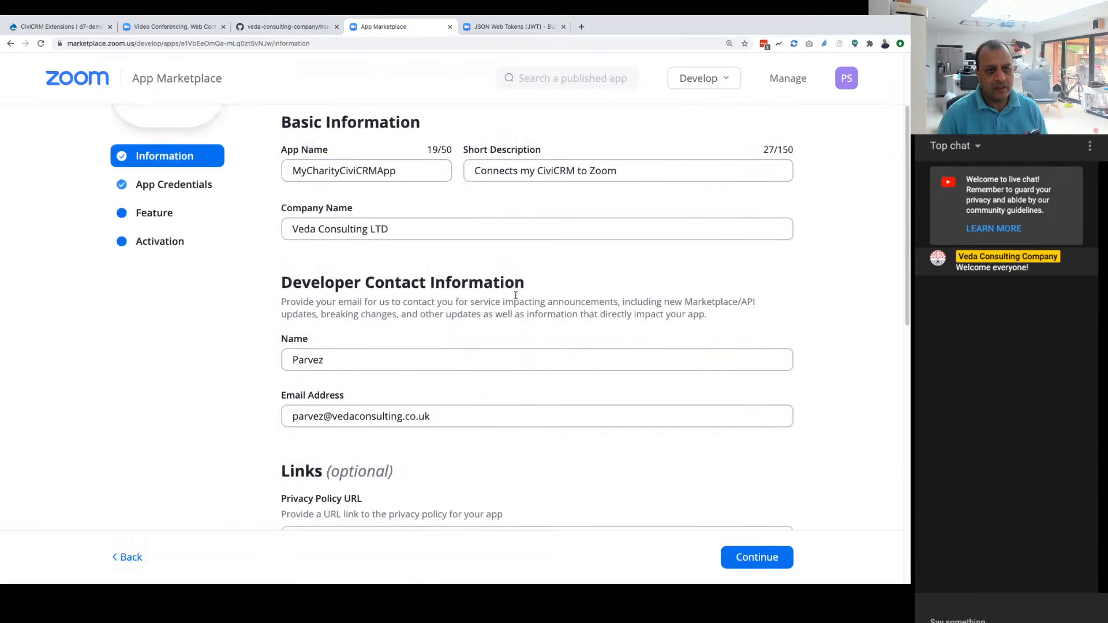
scroll(515, 295, "up", 2)
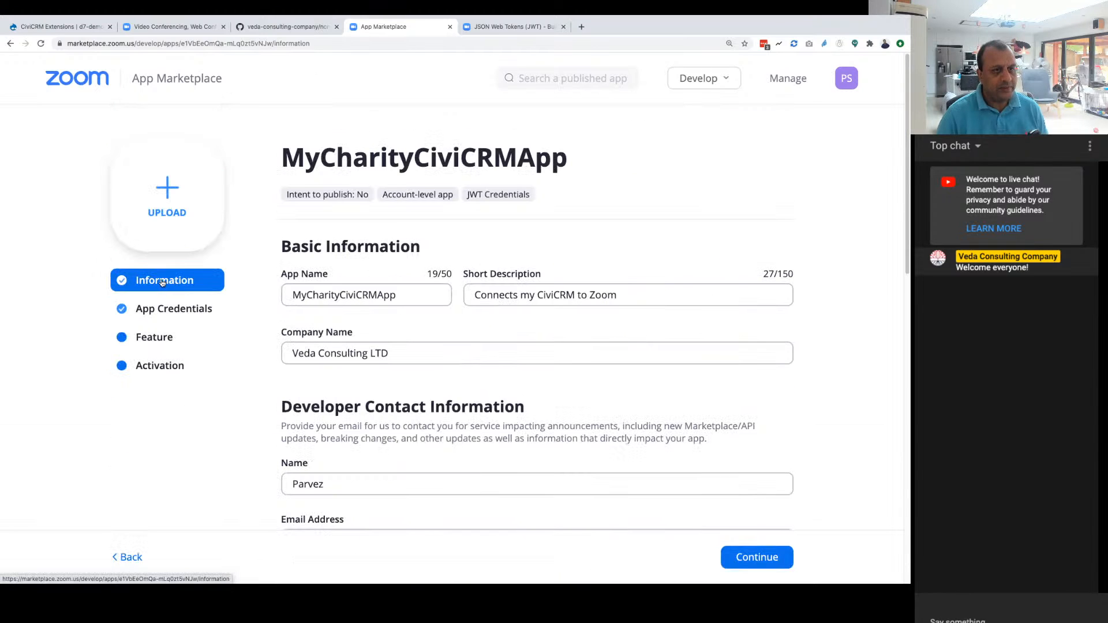
Step: Review the app credentials, feature and activation pages of MyCharityCiviCRMApp
left_click(163, 315)
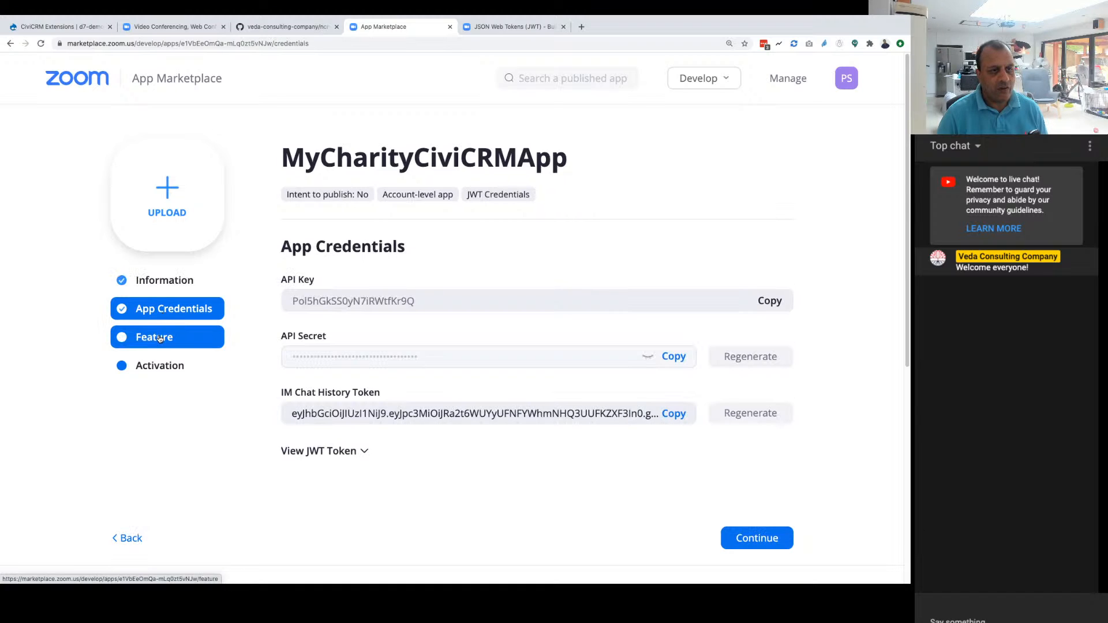
left_click(160, 338)
scroll(385, 327, "down", 2)
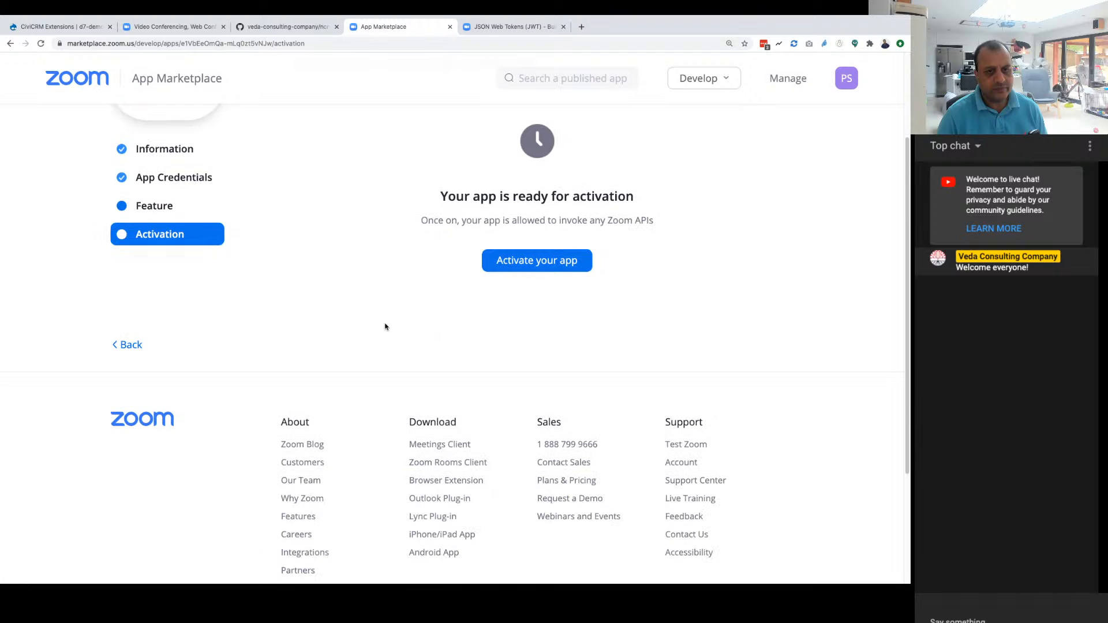
scroll(246, 330, "up", 2)
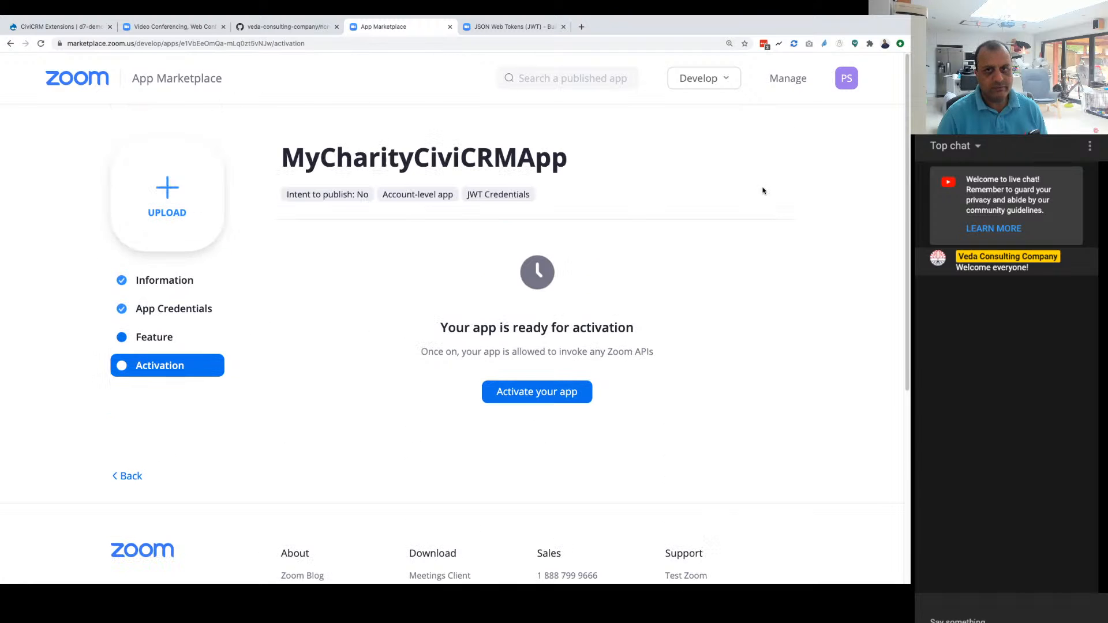
Step: Check the account's created apps and installed apps, ending on the created apps list
left_click(788, 80)
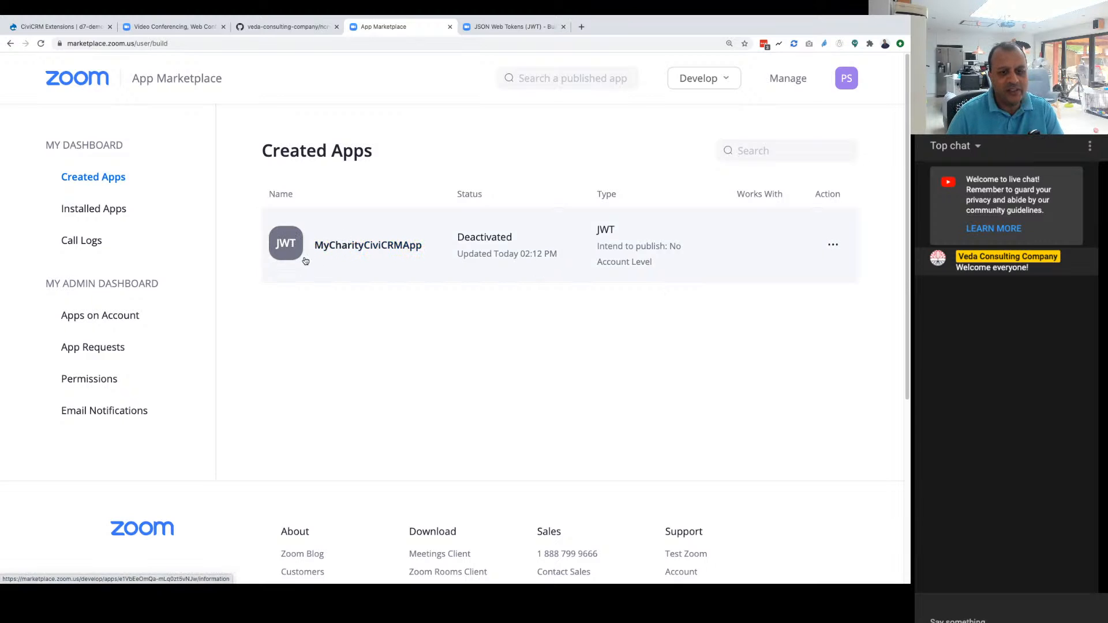
scroll(502, 299, "down", 1)
scroll(362, 314, "up", 1)
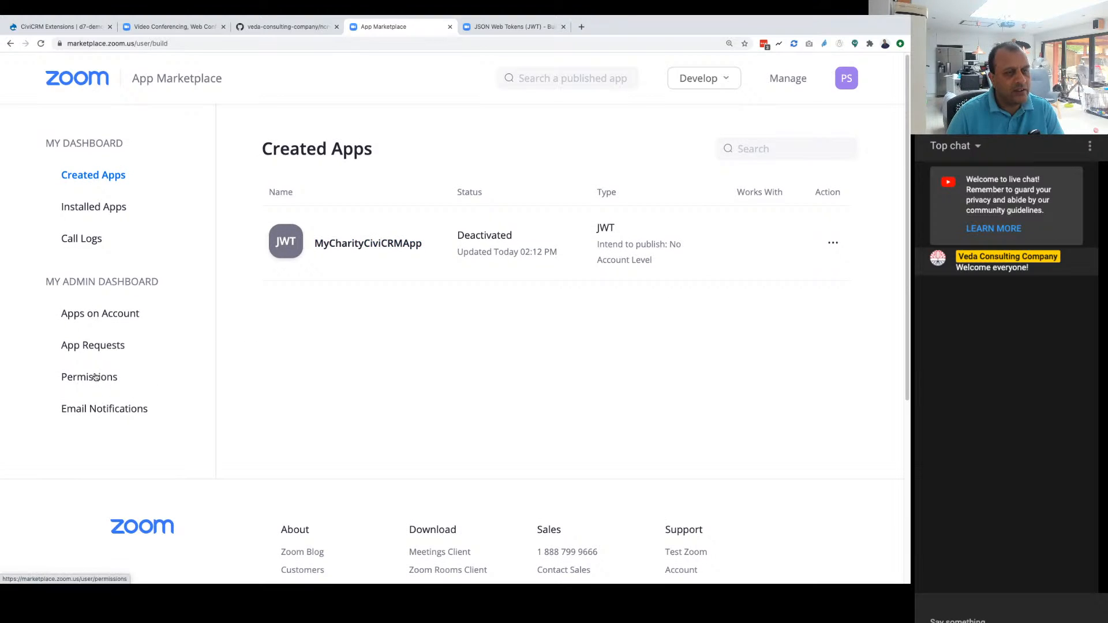
scroll(347, 335, "up", 1)
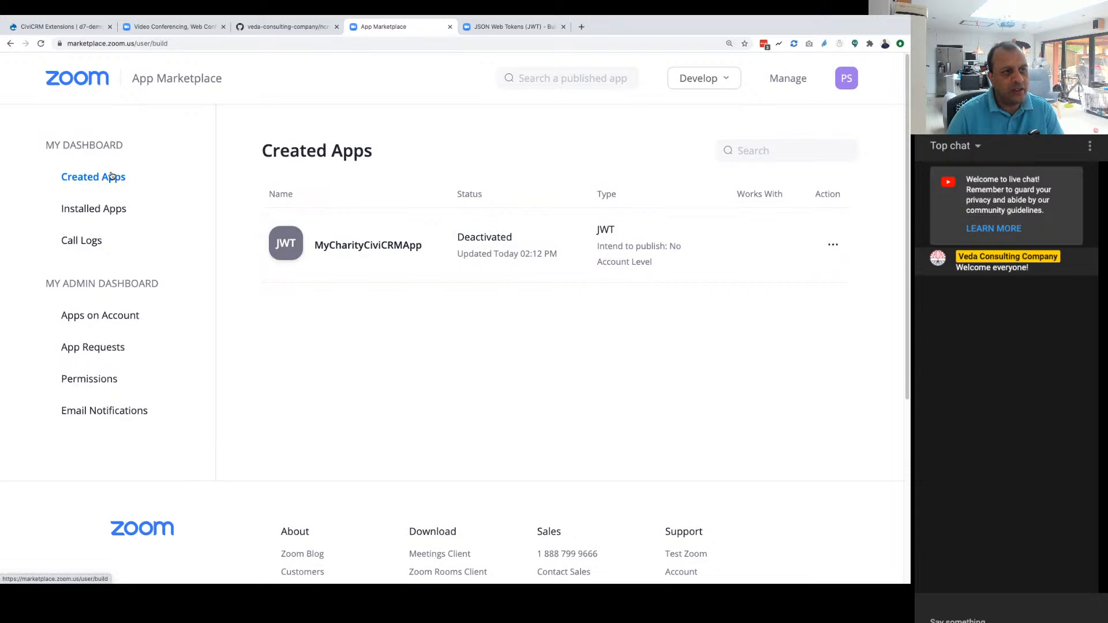
left_click(101, 211)
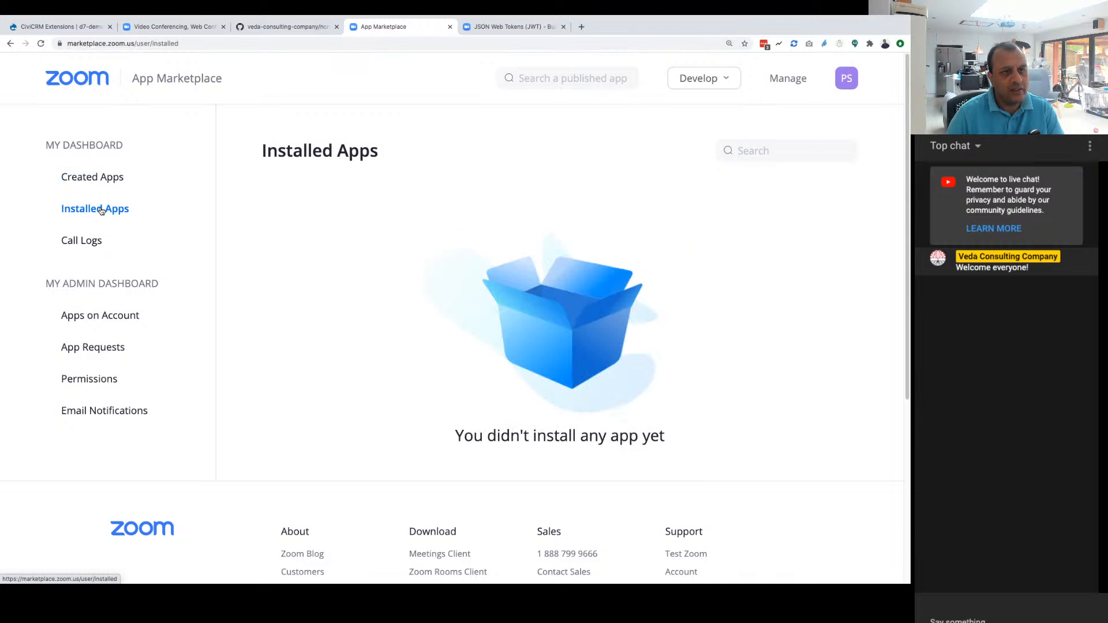
left_click(90, 177)
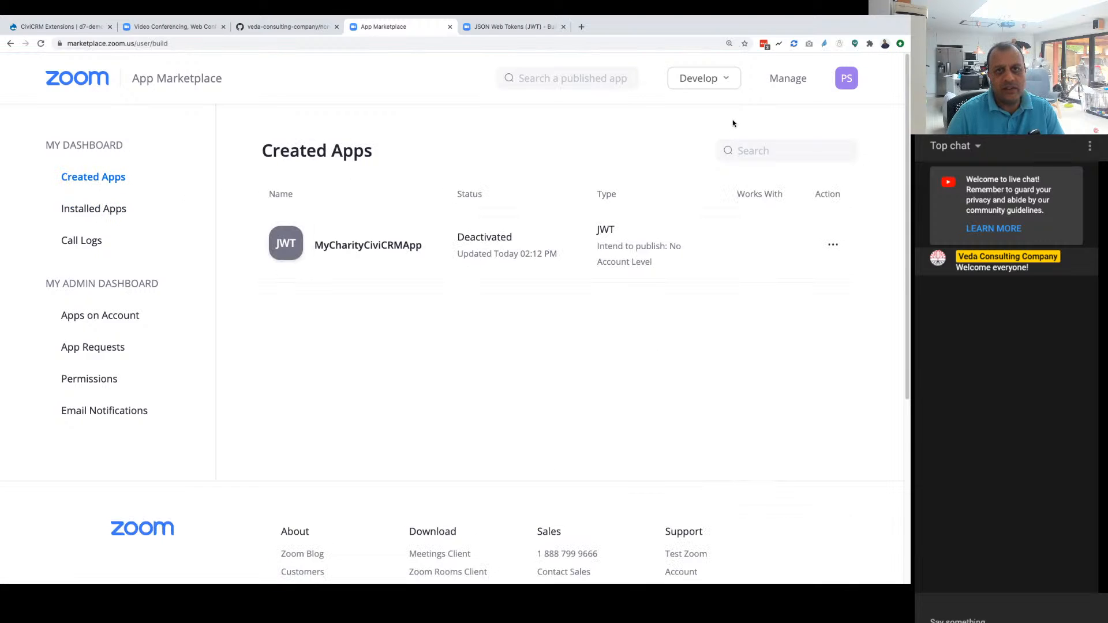
Step: Open the app type choices for building an app and view the account's existing JWT credentials from there
mouse_move(711, 85)
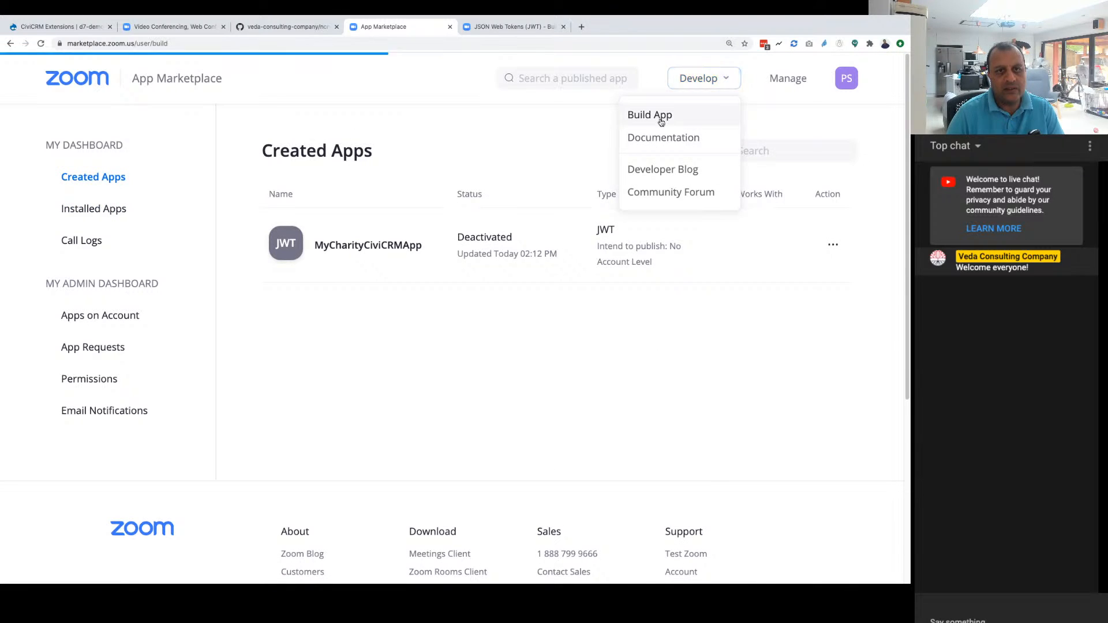
left_click(659, 118)
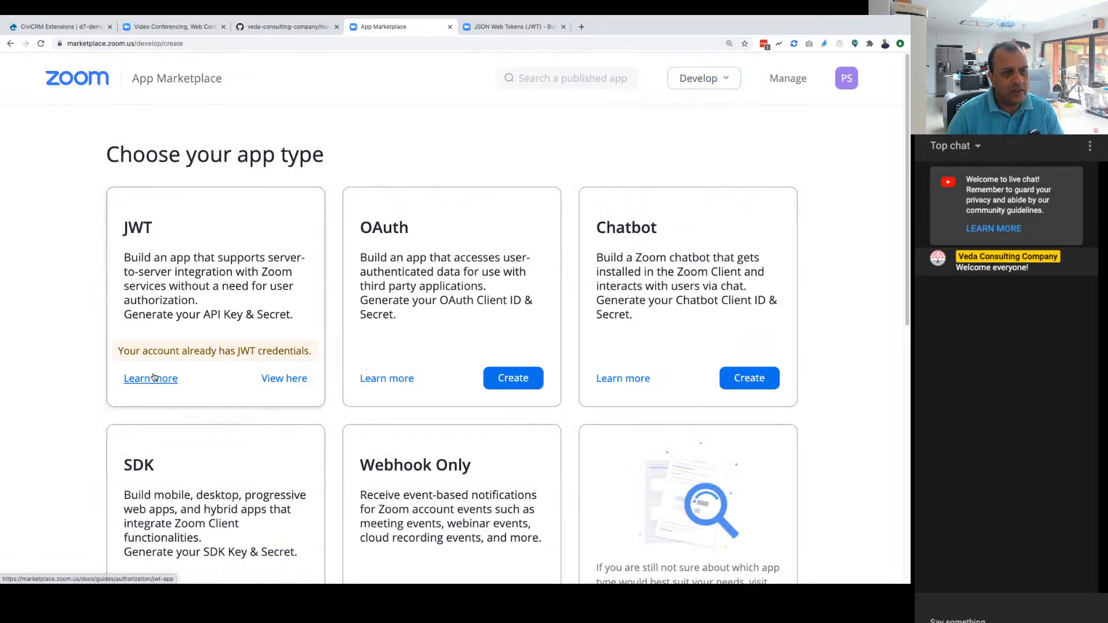
left_click(274, 378)
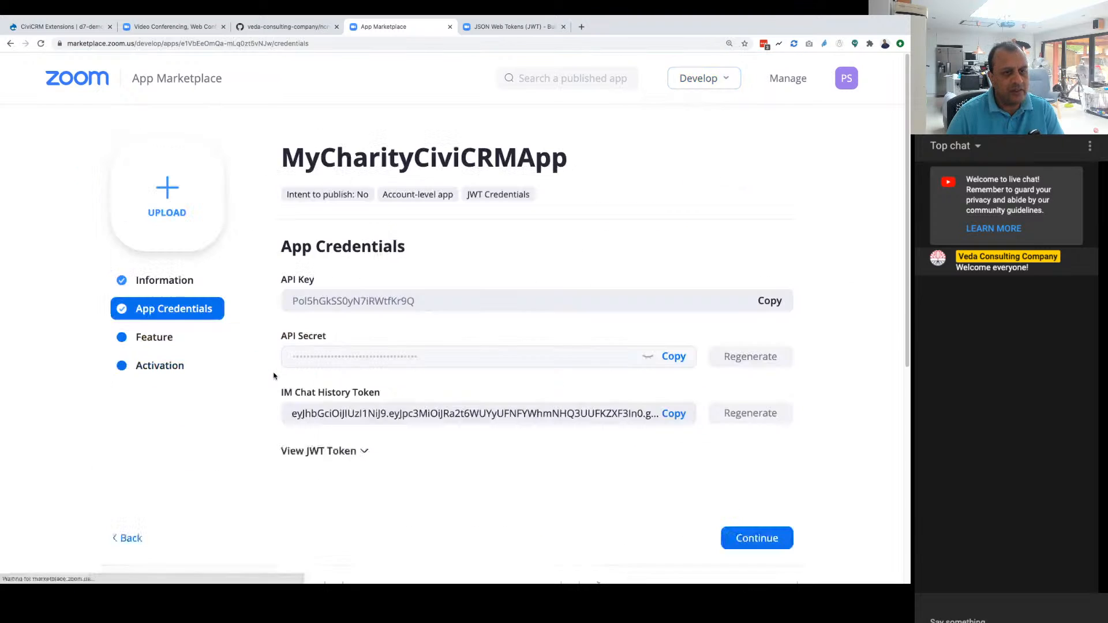
scroll(772, 375, "down", 1)
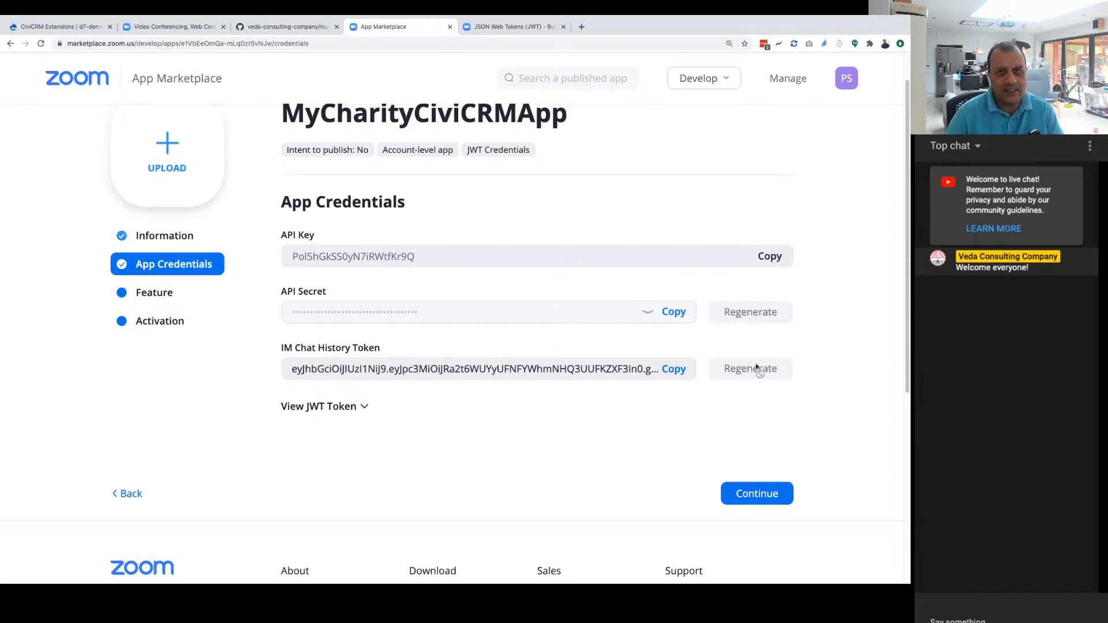
scroll(762, 369, "up", 1)
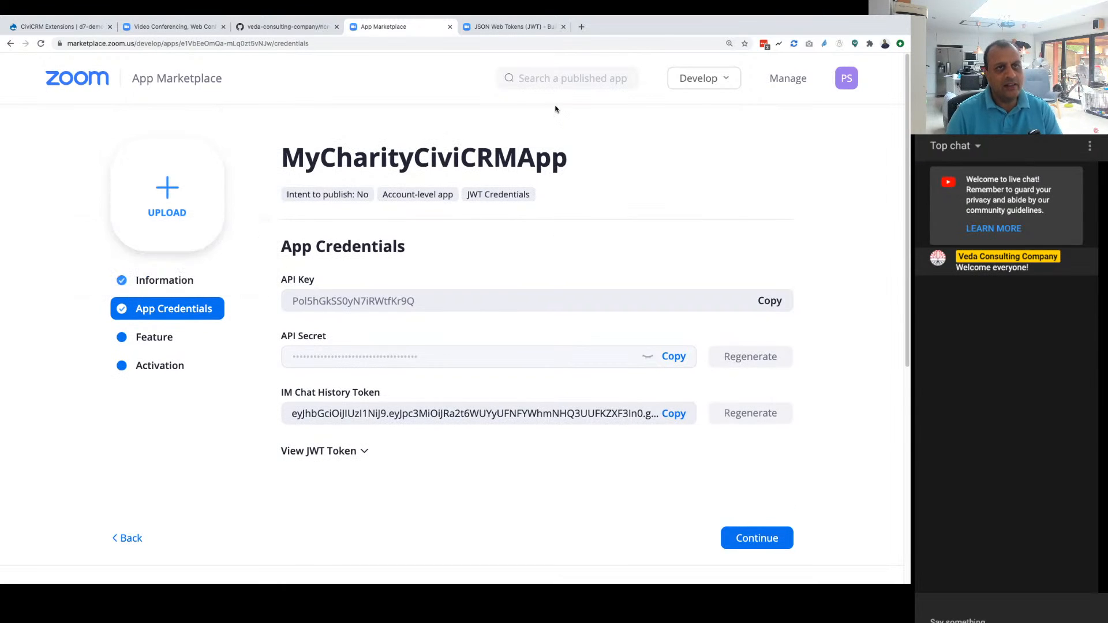
Step: Search the web in a new browser tab for "delete jwt app zoom"
left_click(580, 26)
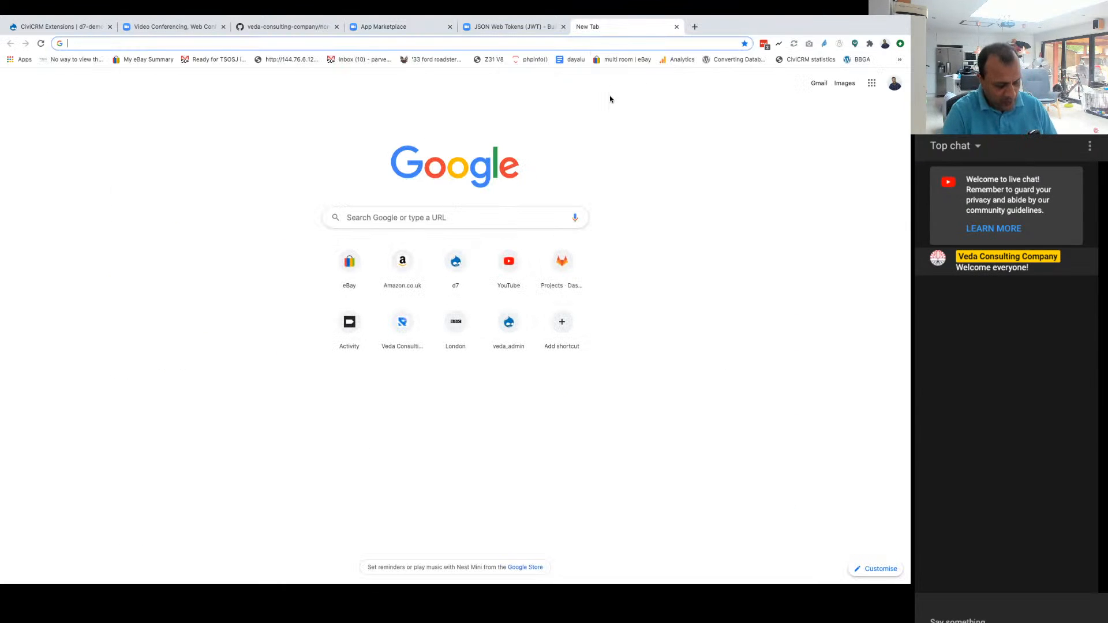
type("goog")
key("BackSpace")
key("BackSpace")
key("BackSpace")
key("BackSpace")
type("delete ")
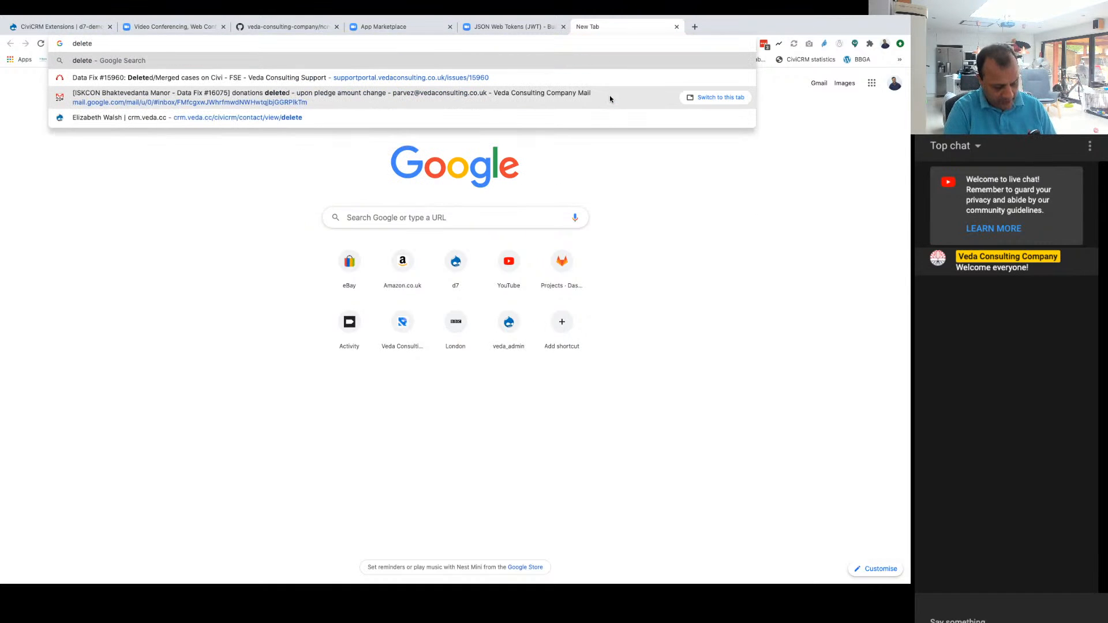
type("jwt app ")
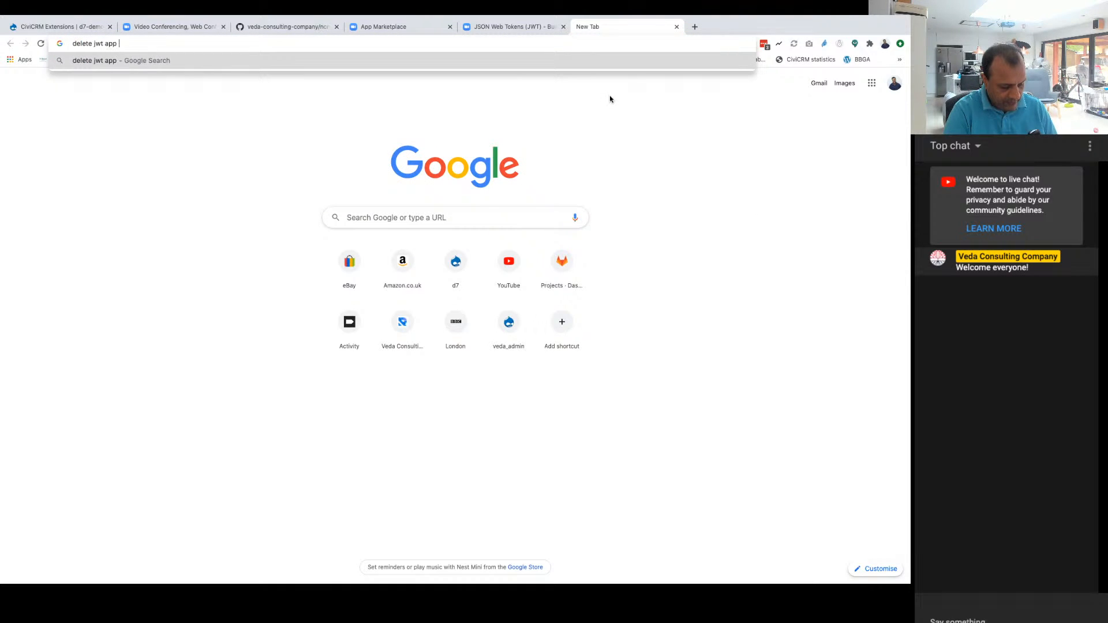
type("zoom&oq=delete+jwt+app+zoom&aqs=chrome..69i57.7862j0j7&sourceid=chrome&ie=UTF-8")
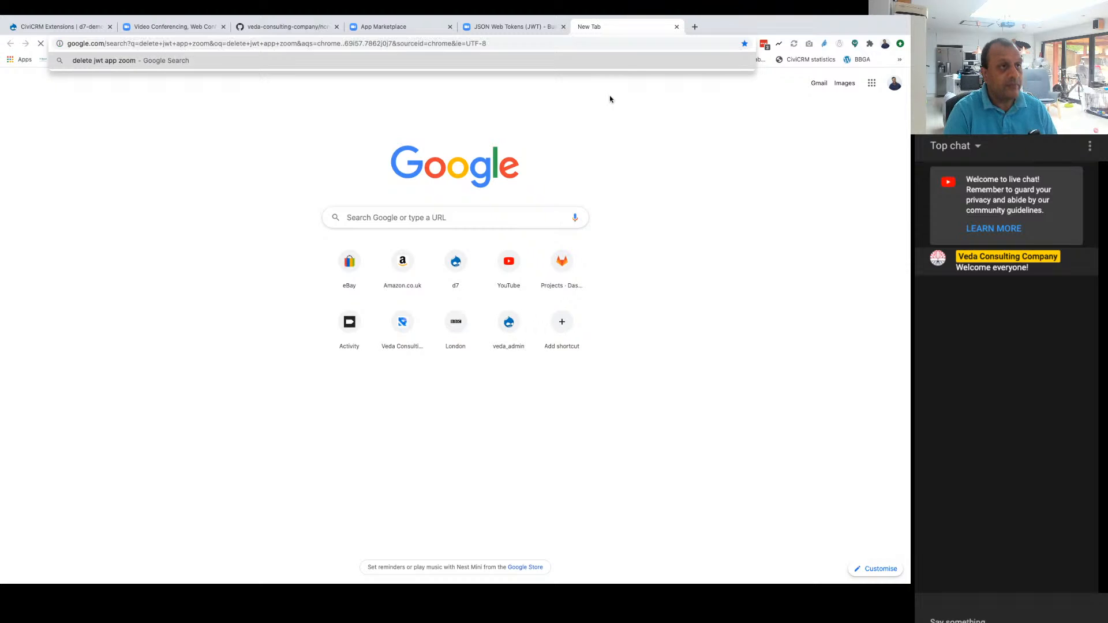
key("Return")
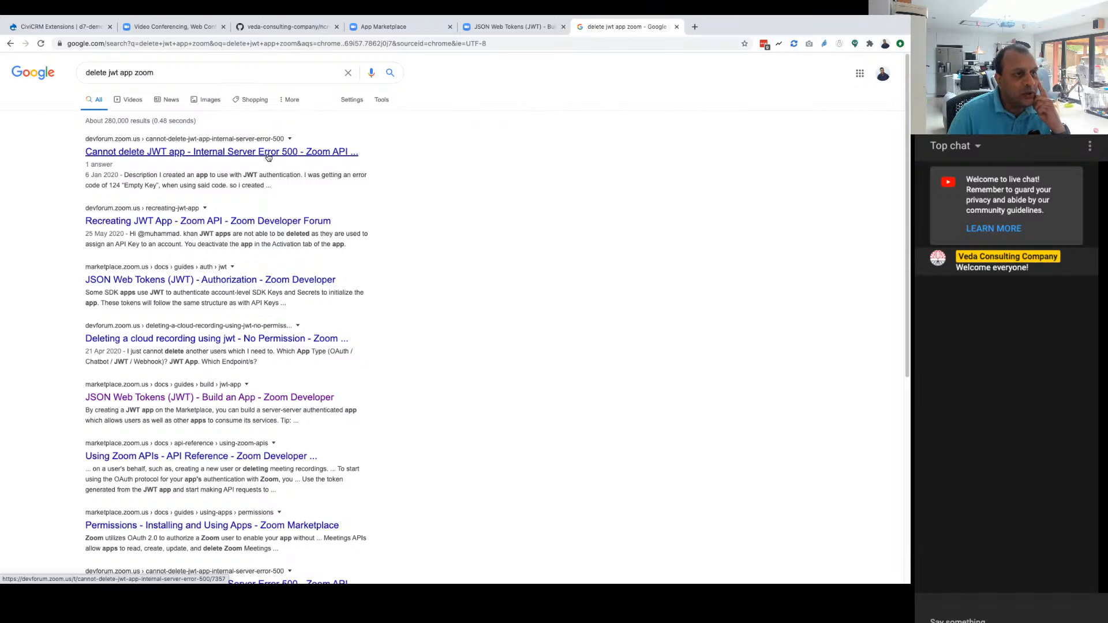
Step: Read the Zoom developer forum thread "Cannot delete JWT app - Internal Server Error 500" and enlarge its screenshot
left_click(267, 155)
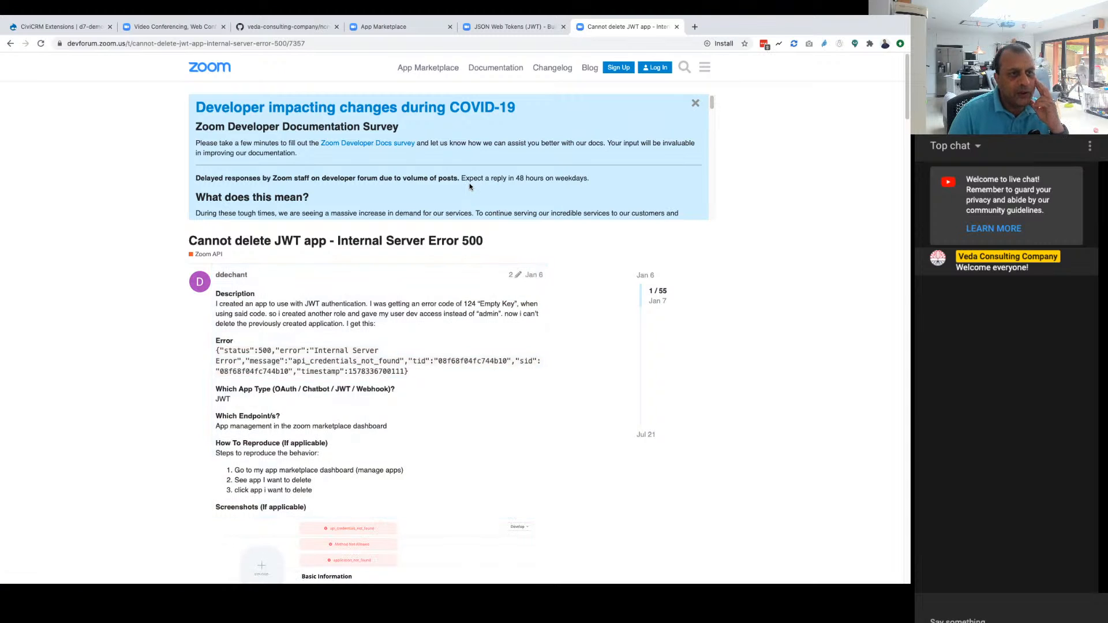
scroll(469, 186, "down", 10)
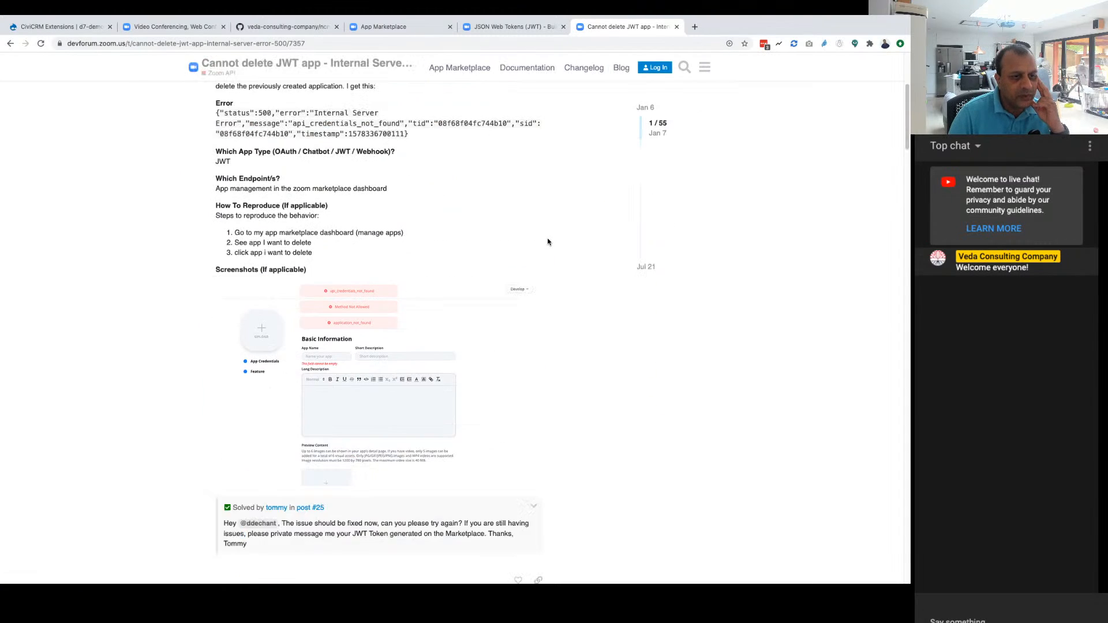
scroll(547, 242, "down", 3)
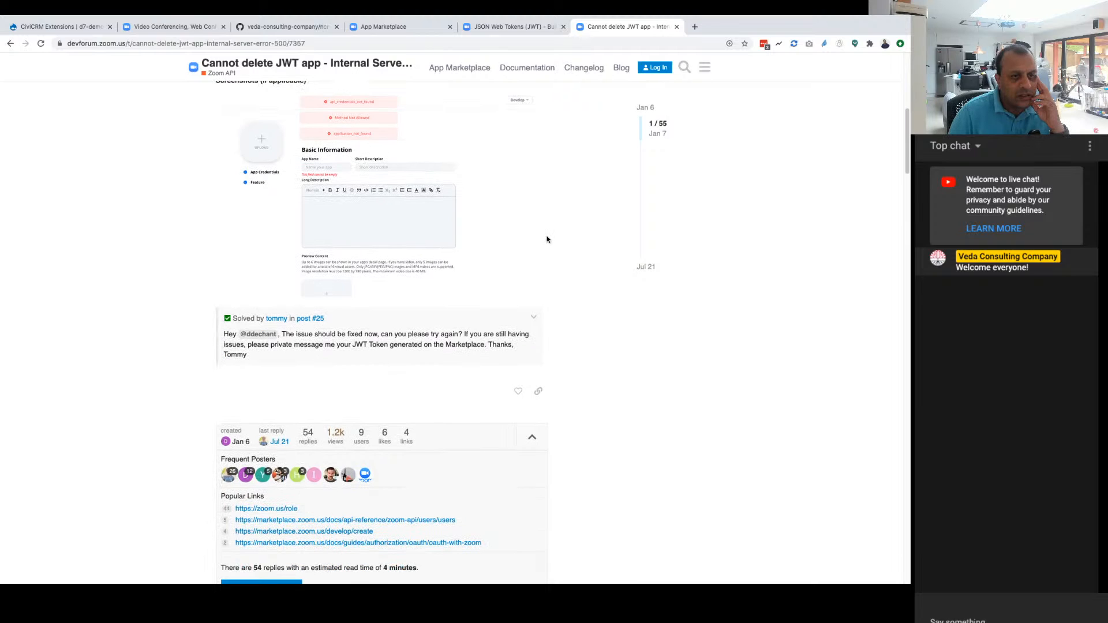
scroll(548, 239, "up", 12)
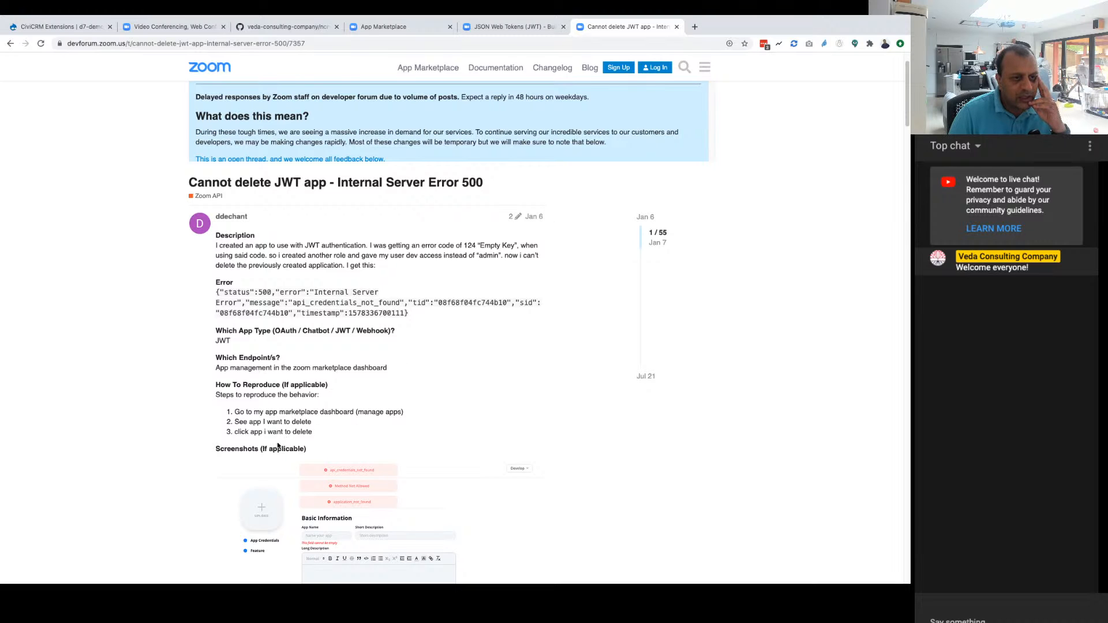
scroll(278, 445, "down", 4)
left_click(331, 424)
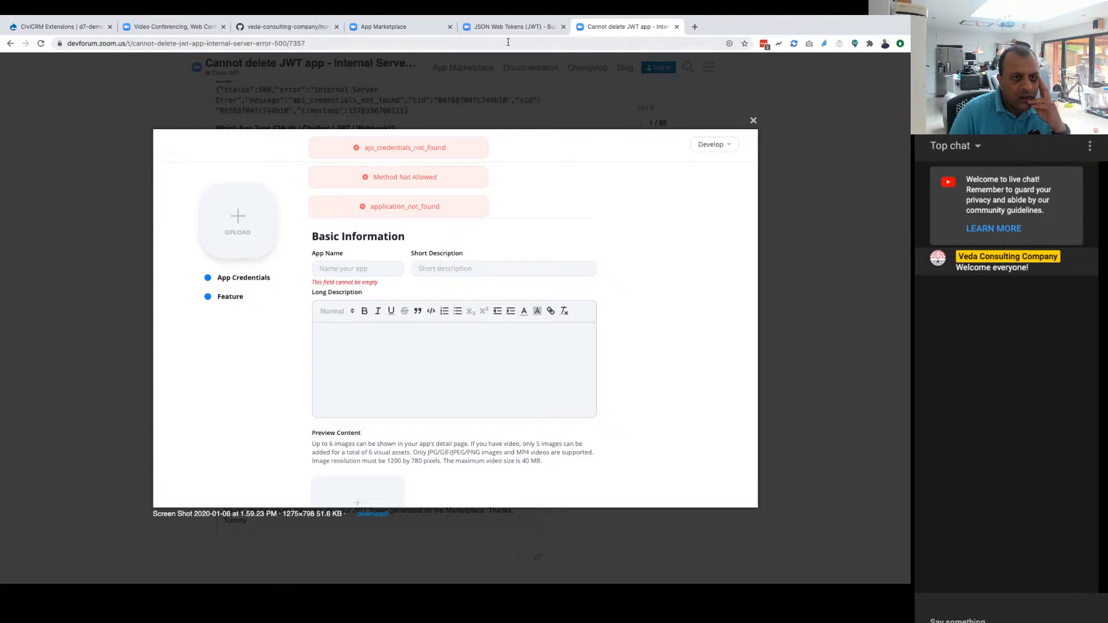
Step: Go back to the App Marketplace's created apps, view the API call logs for MyCharityCiviCRMApp, and return to the list
left_click(517, 26)
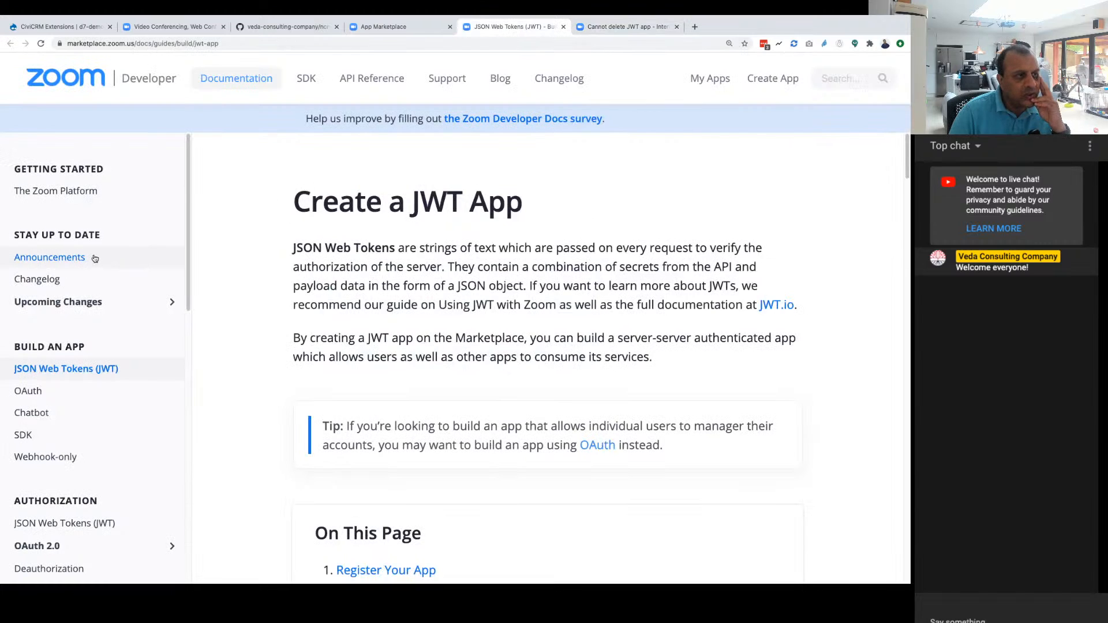
left_click(420, 27)
left_click(127, 537)
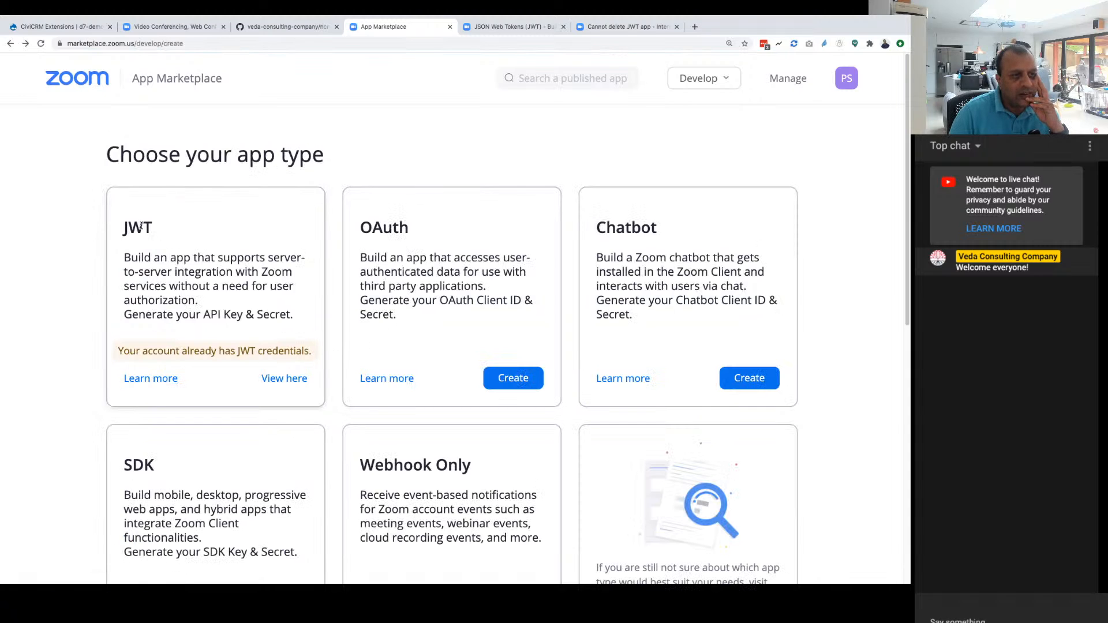
left_click(788, 81)
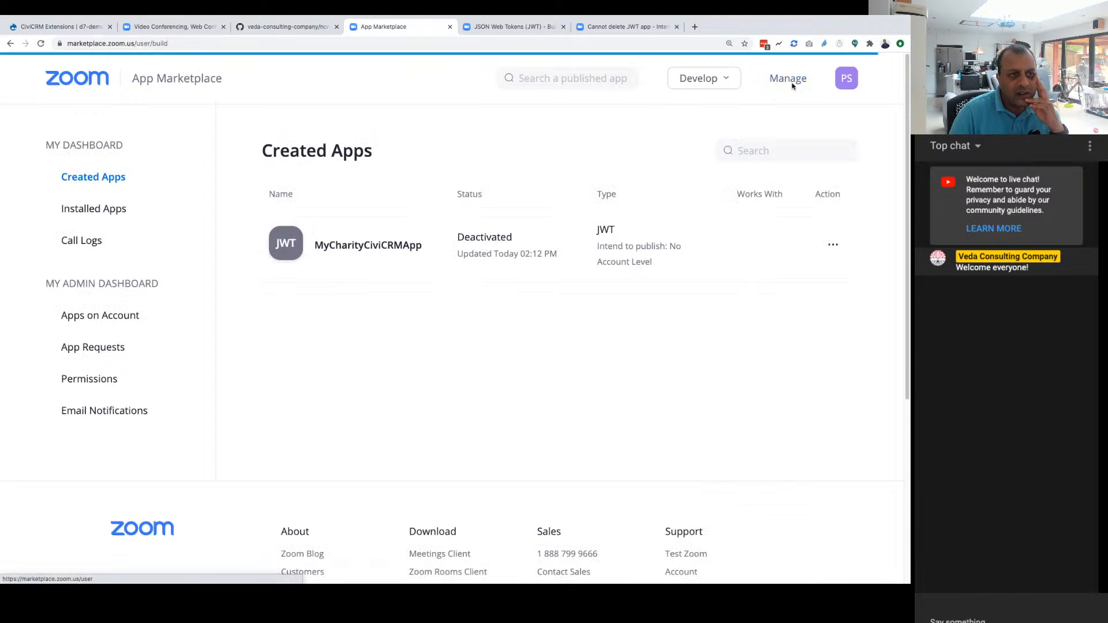
mouse_move(833, 244)
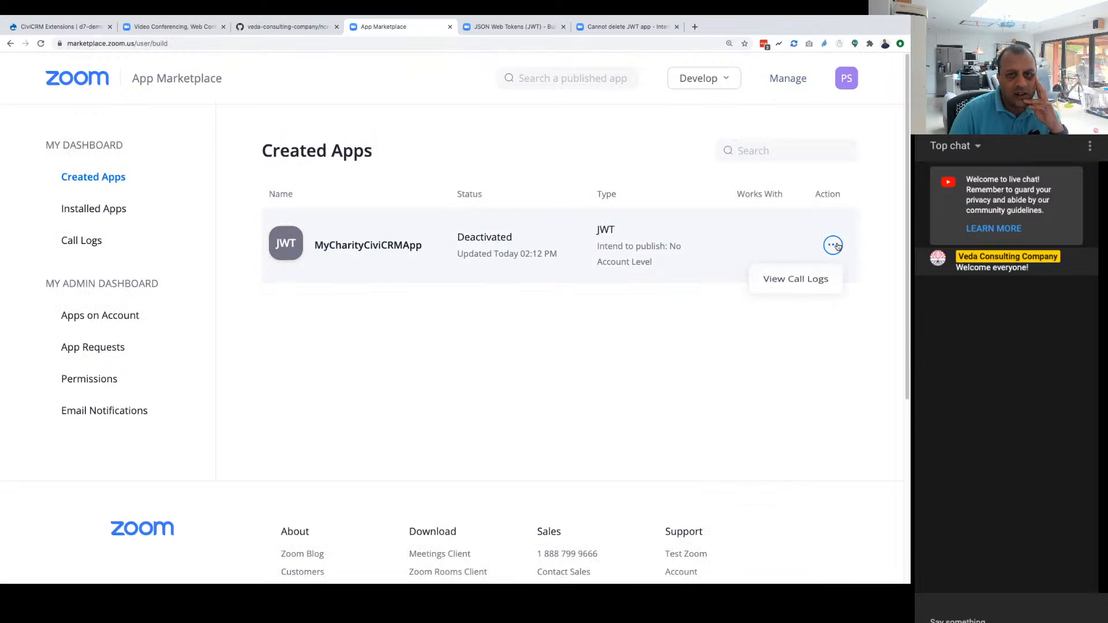
left_click(793, 282)
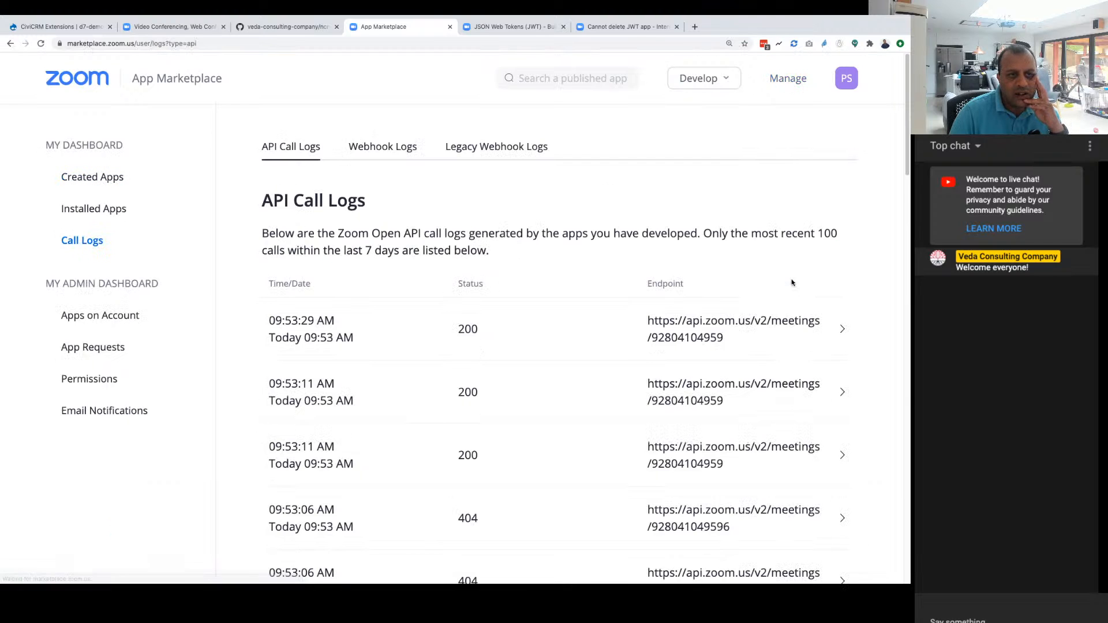
scroll(487, 233, "down", 15)
scroll(487, 242, "up", 15)
left_click(7, 45)
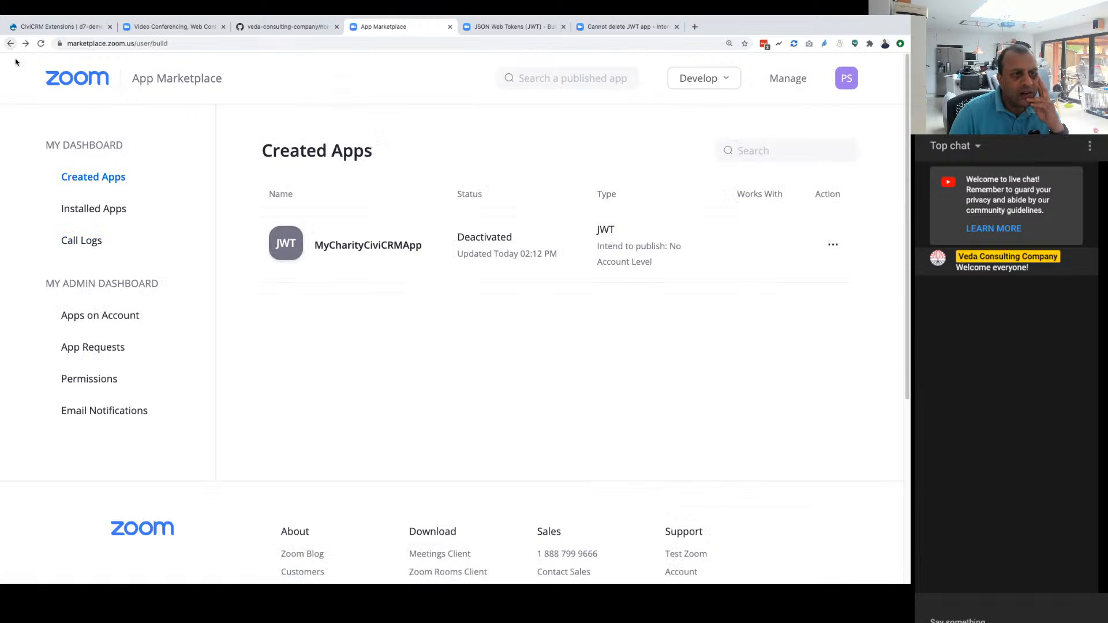
Step: Check the installed apps, reopen MyCharityCiviCRMApp to look through its information form, and return to the created apps list
left_click(97, 207)
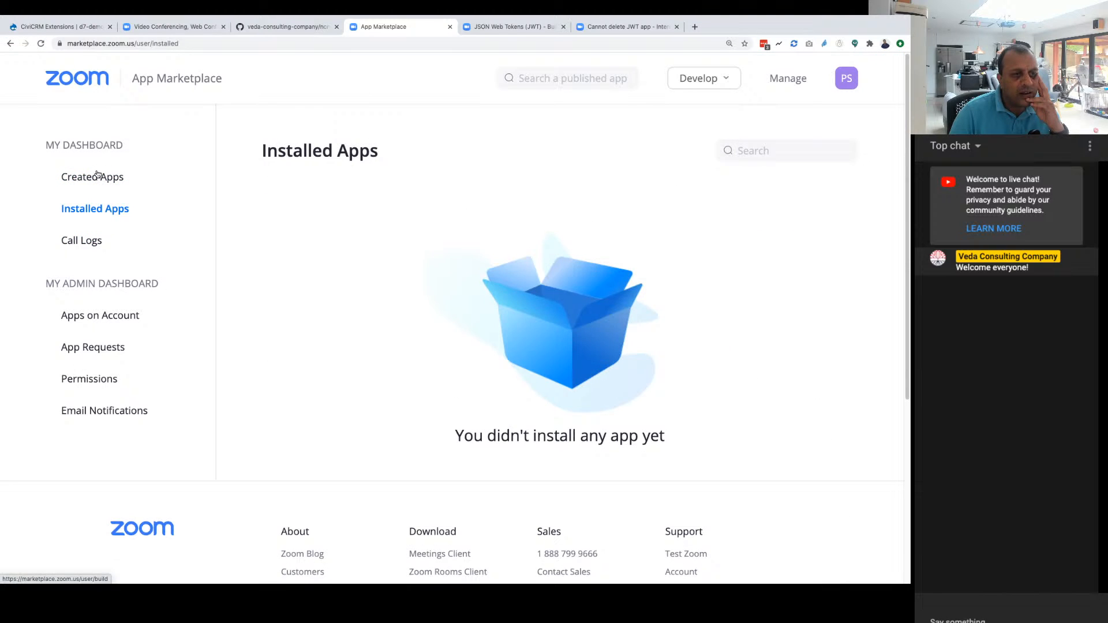
left_click(91, 176)
left_click(284, 247)
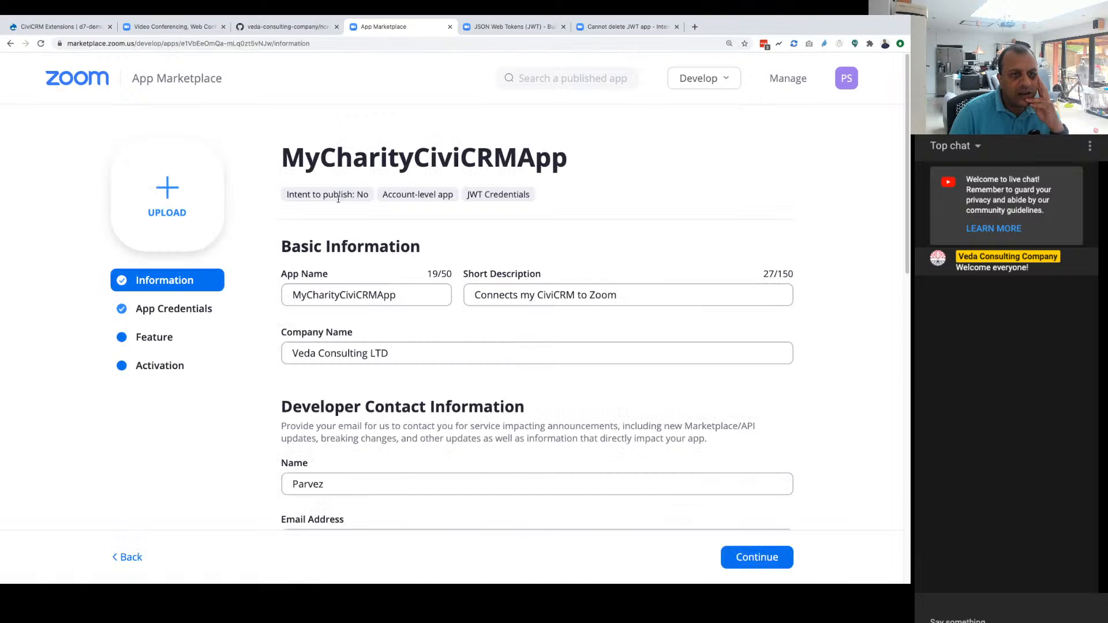
scroll(451, 247, "down", 15)
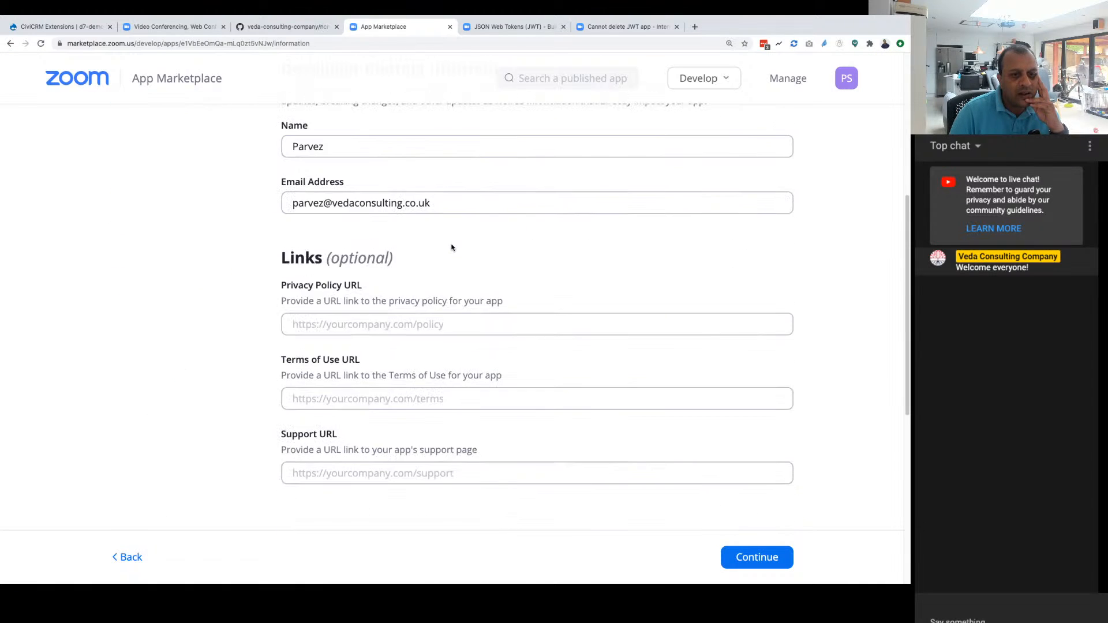
scroll(452, 248, "up", 3)
right_click(452, 247)
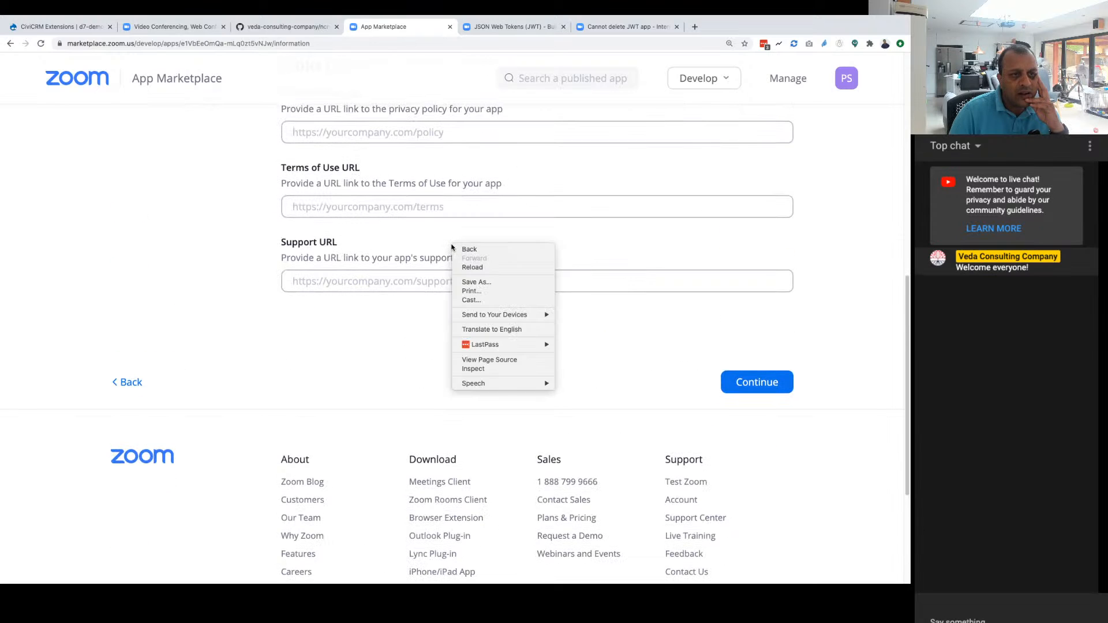
left_click(717, 171)
scroll(821, 218, "up", 10)
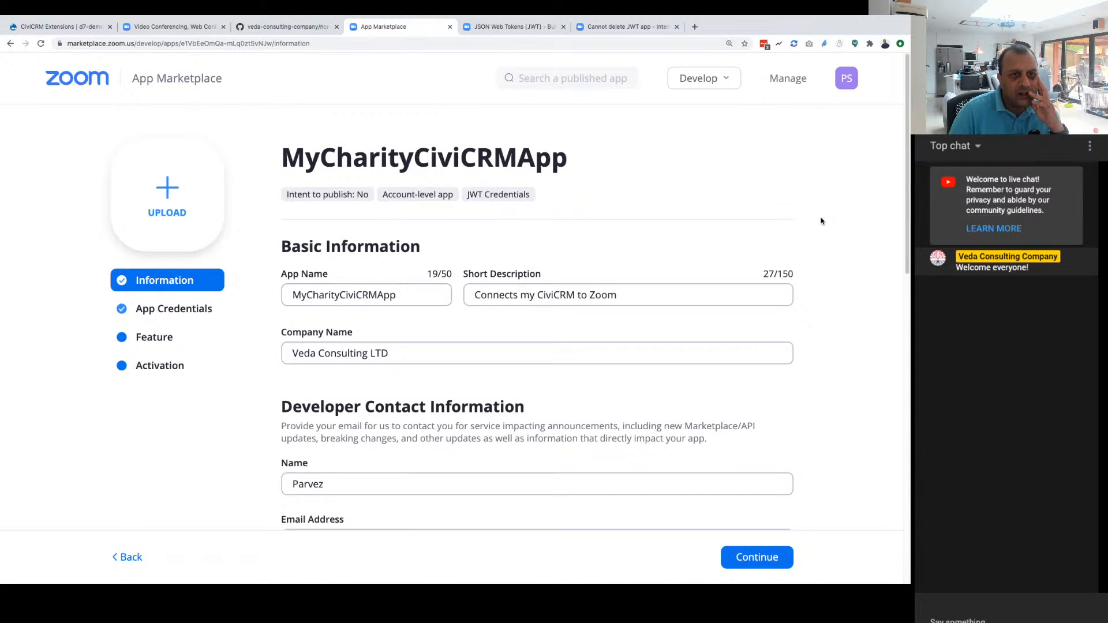
left_click(789, 78)
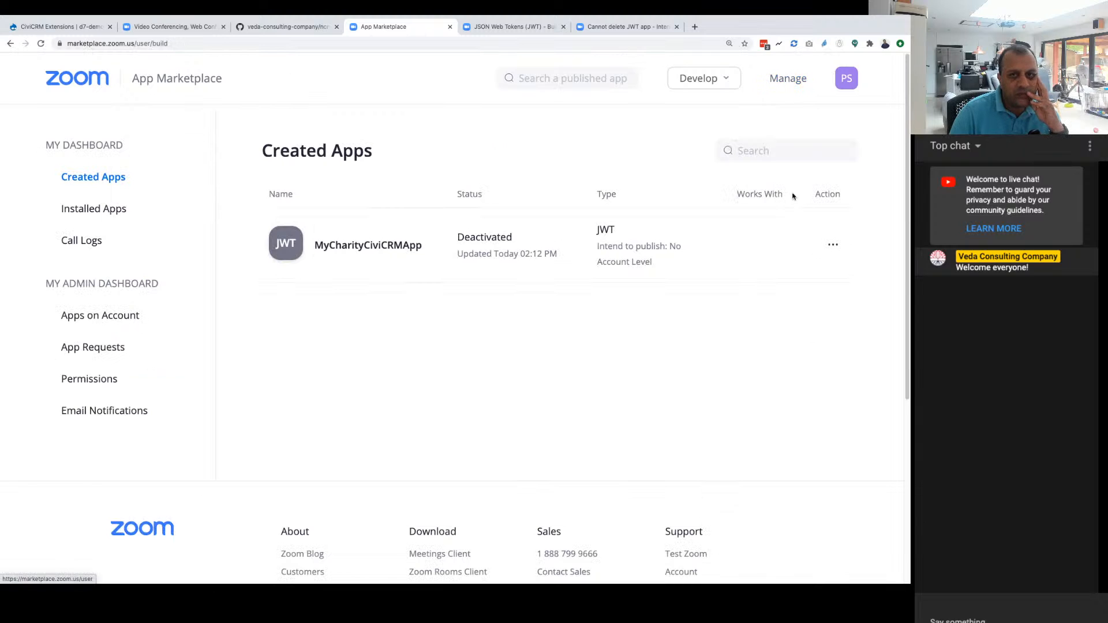
Step: List the JWT apps created on the account and check the actions offered for MyCharityCiviCRMApp
left_click(101, 319)
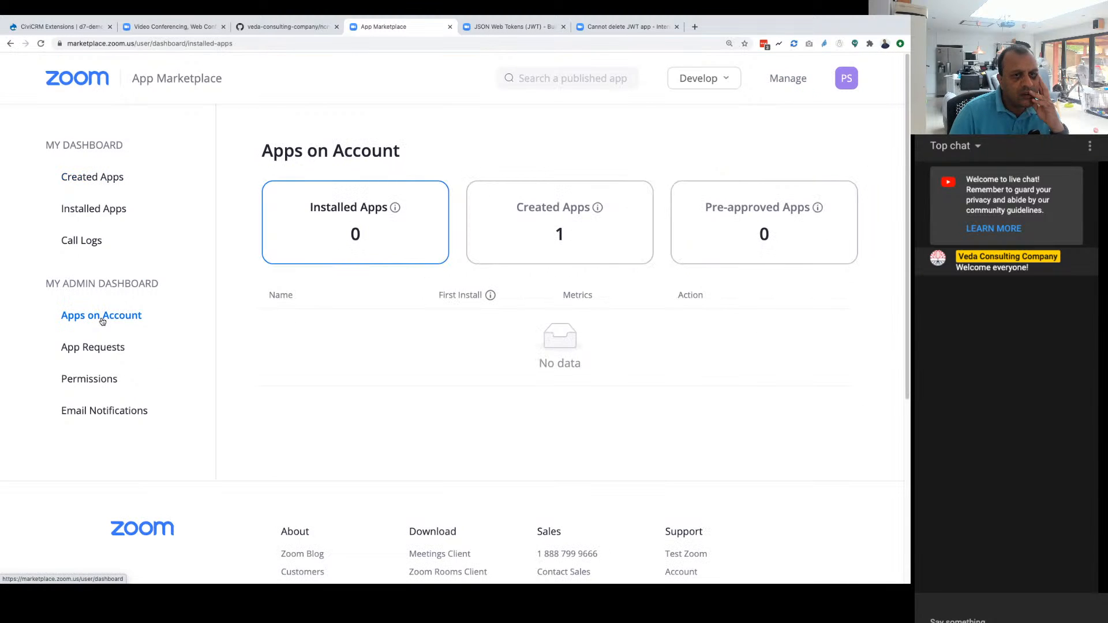
left_click(584, 234)
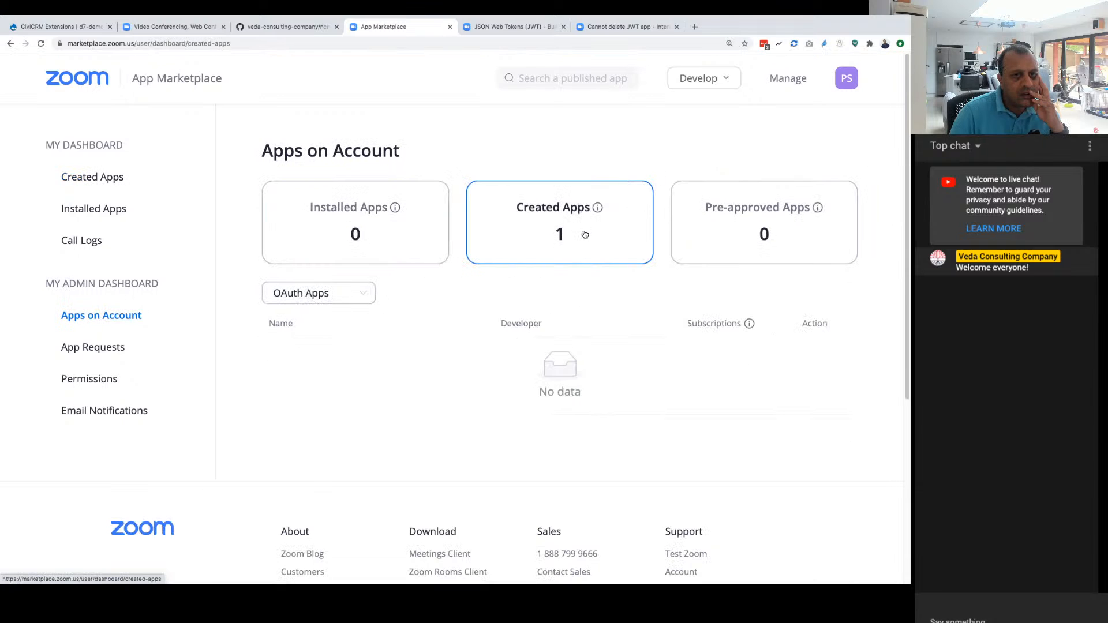
left_click(346, 293)
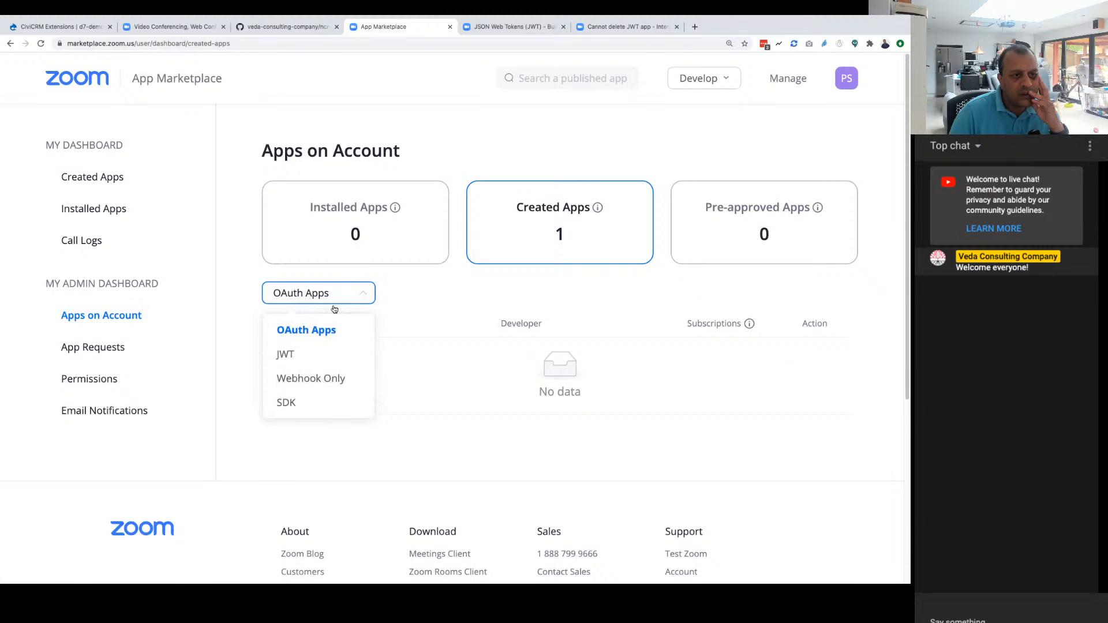
left_click(311, 353)
left_click(815, 368)
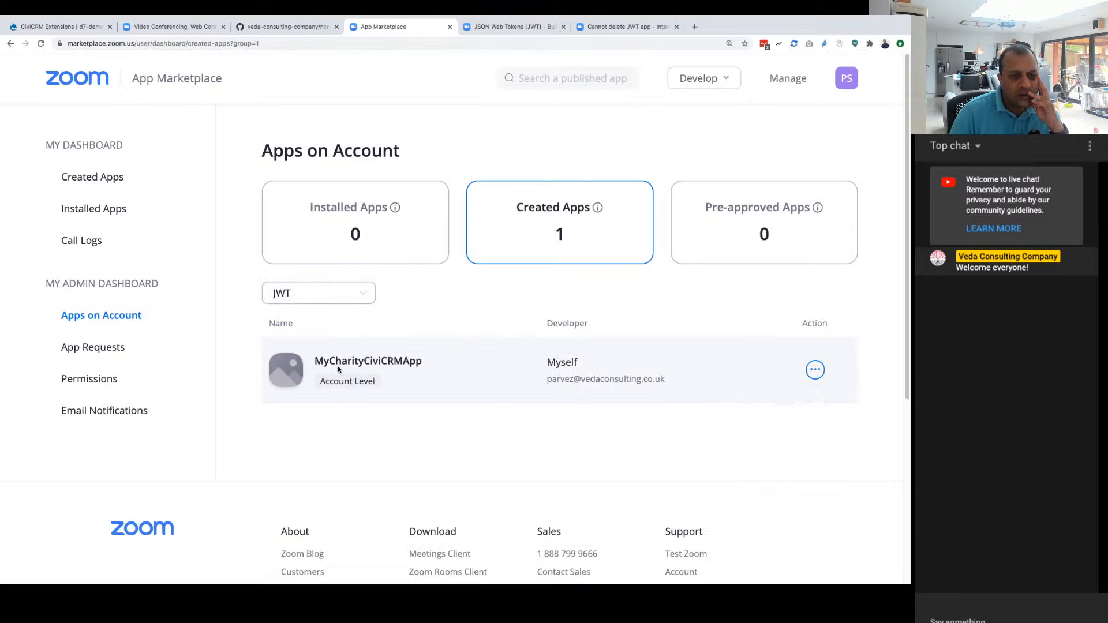
Step: Open MyCharityCiviCRMApp from the account's app list and look through its call logs and app info
left_click(293, 369)
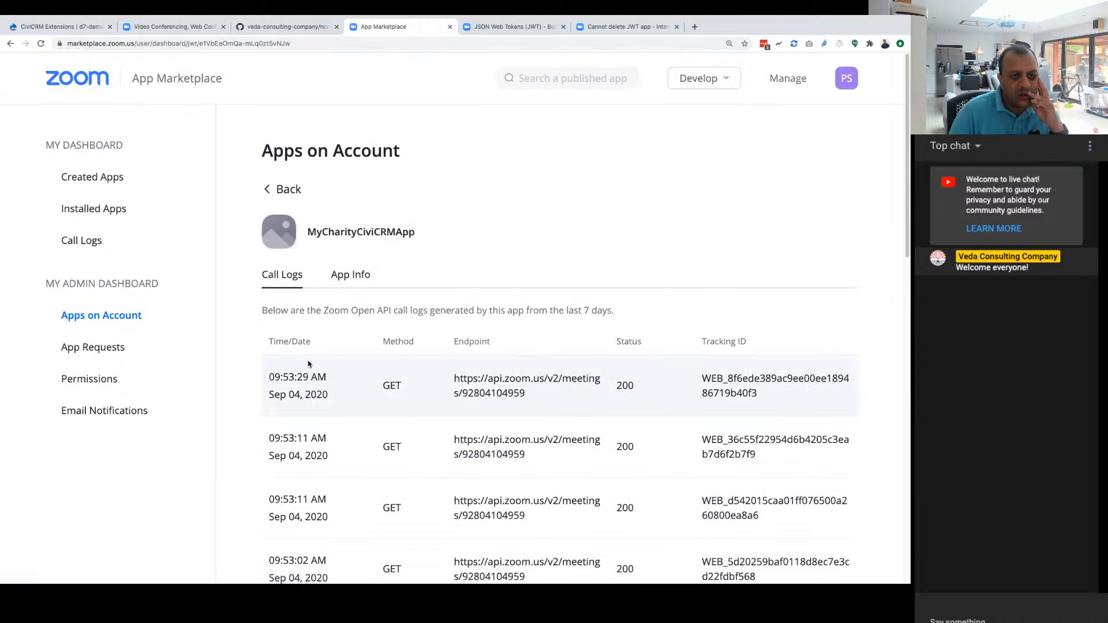
left_click(349, 277)
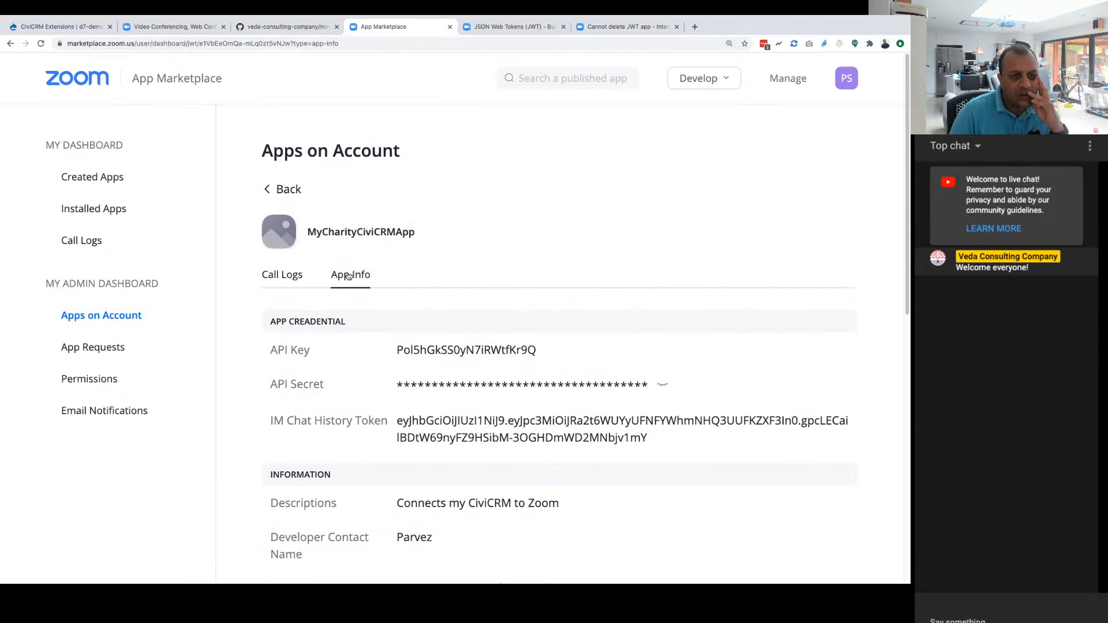
scroll(376, 332, "down", 5)
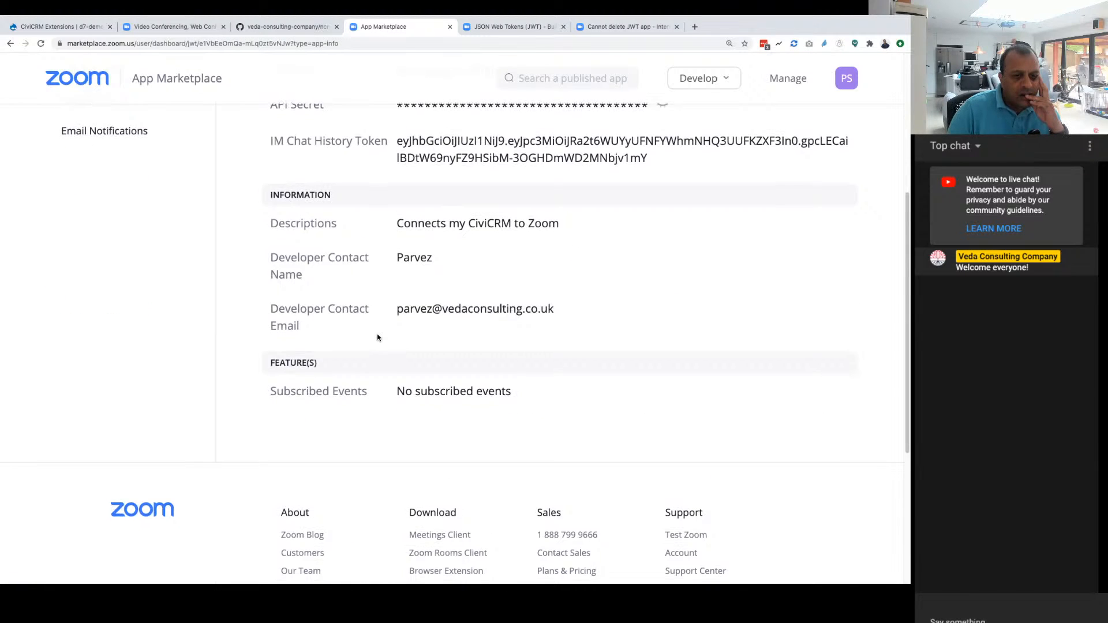
scroll(378, 338, "up", 5)
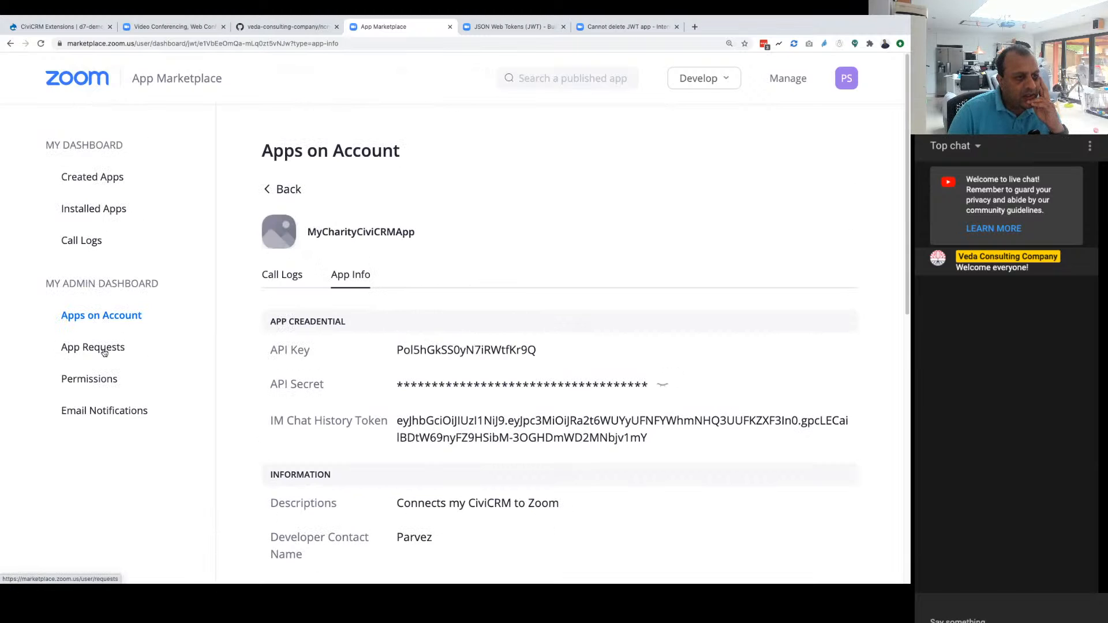
Step: Check the marketplace permissions settings and return to the created apps list
left_click(103, 383)
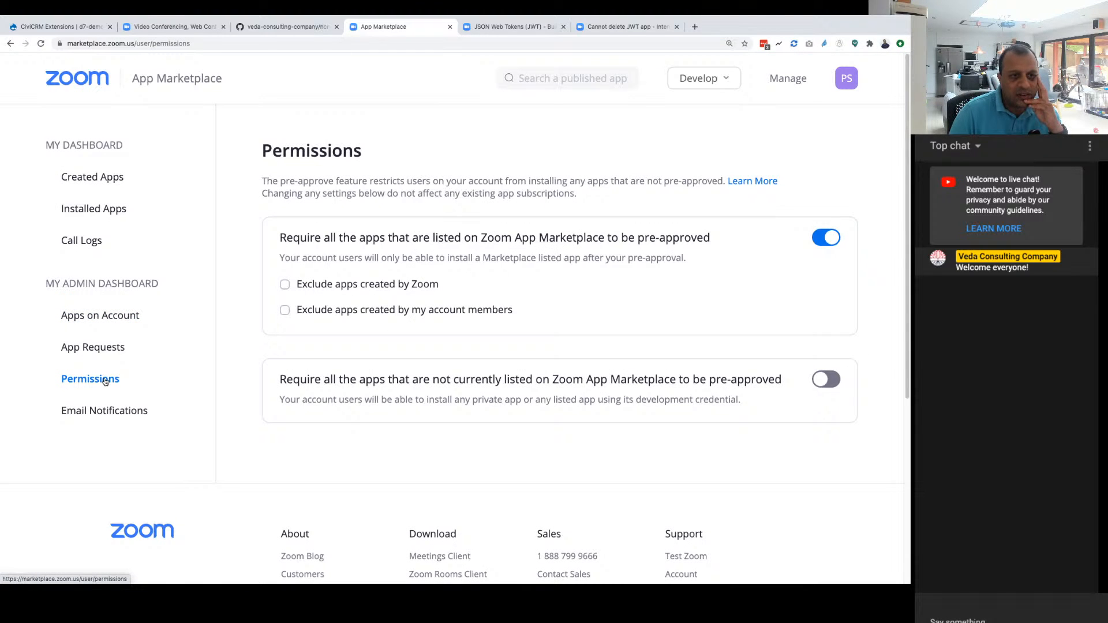
left_click(95, 176)
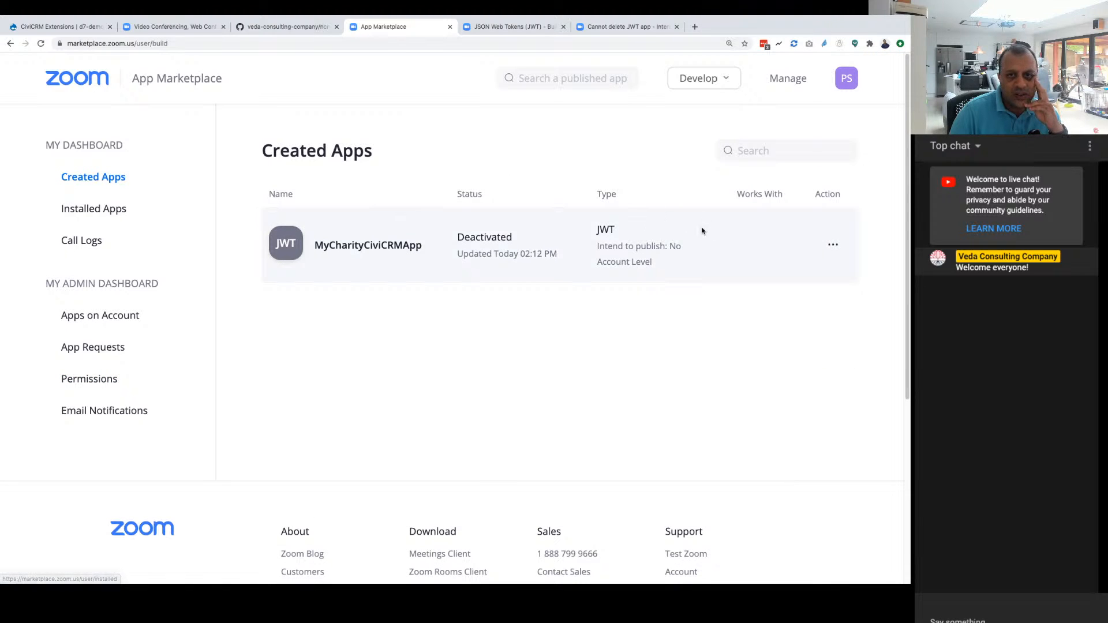
right_click(615, 251)
left_click(247, 251)
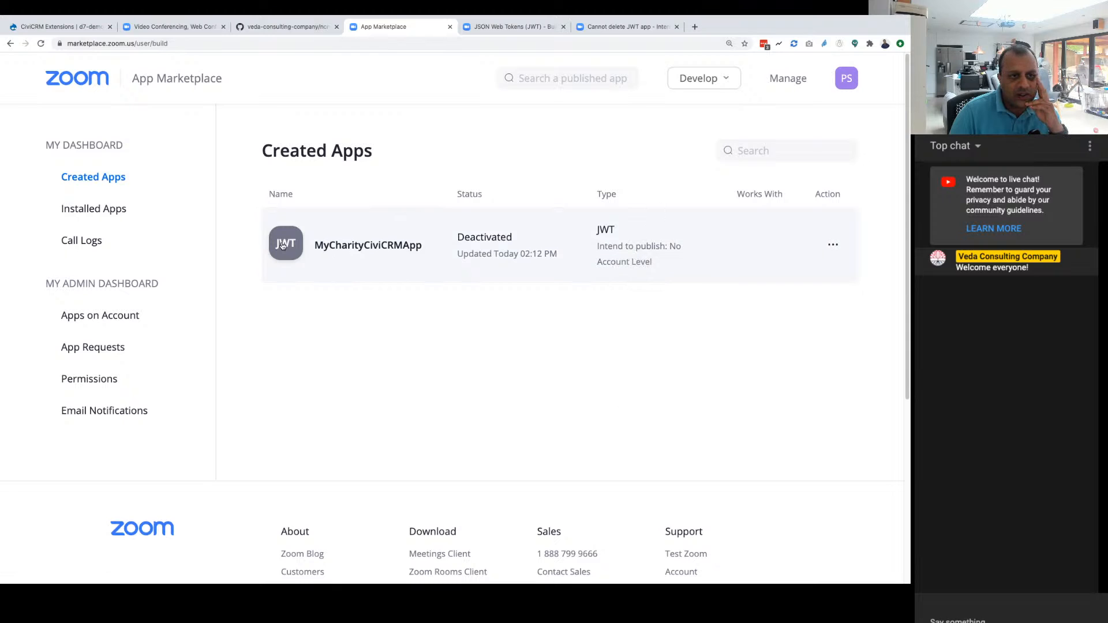
Step: Open MyCharityCiviCRMApp from the created apps and look through its whole information form for a delete option
left_click(283, 246)
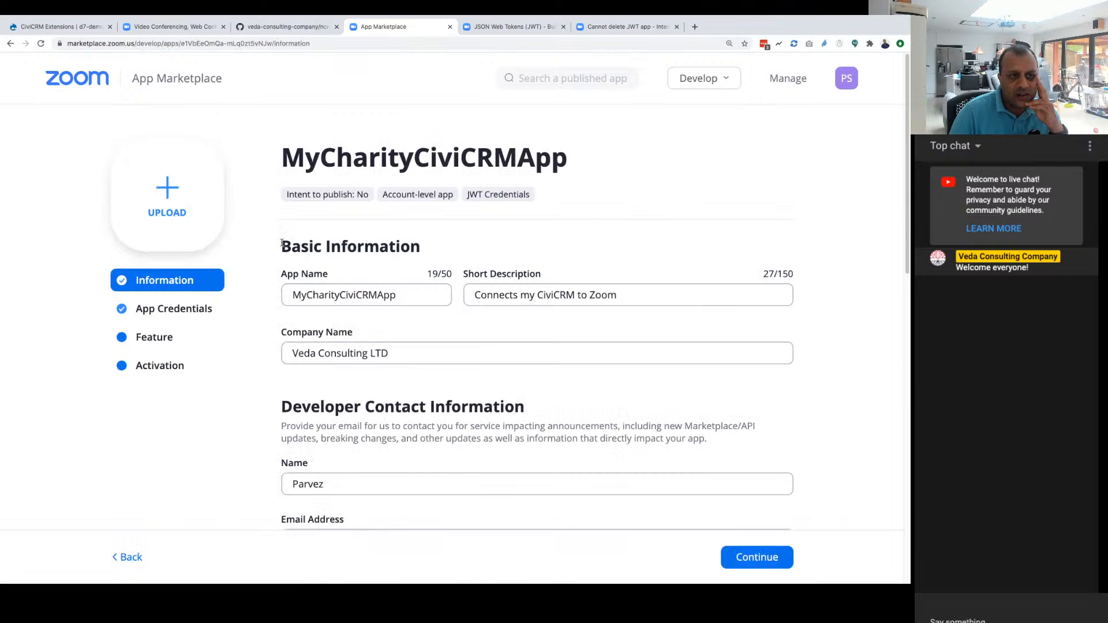
scroll(527, 392, "down", 10)
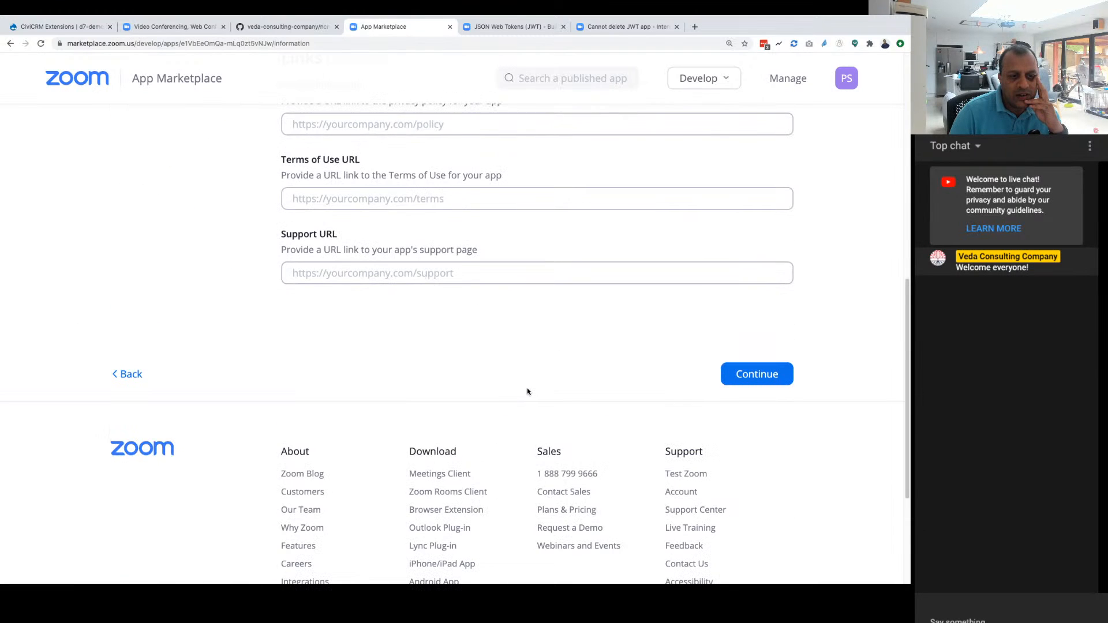
scroll(527, 388, "up", 10)
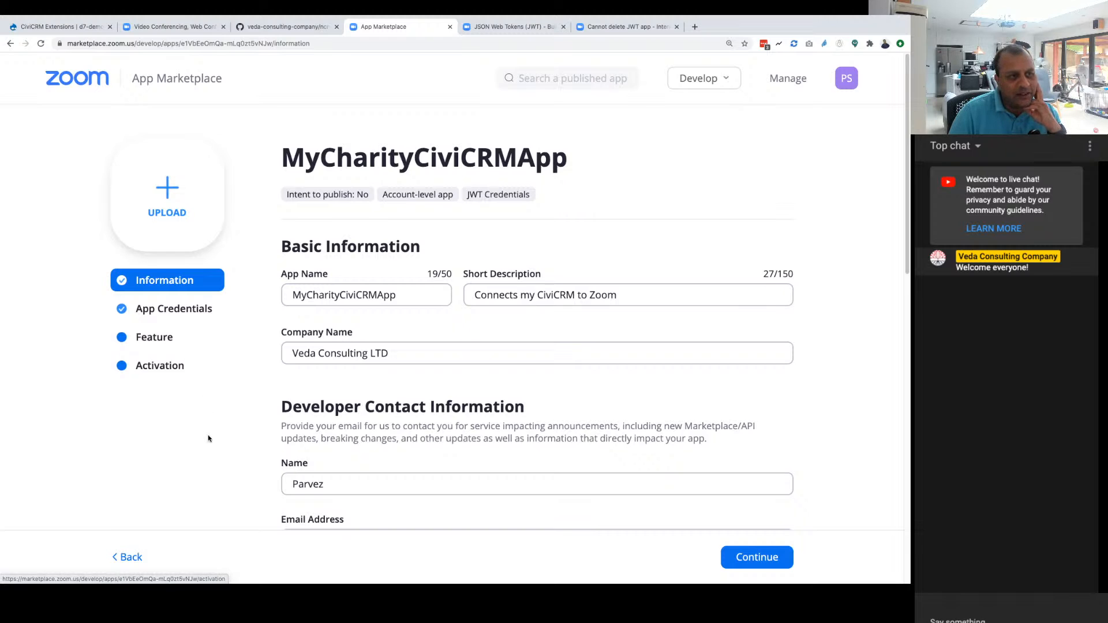
scroll(207, 431, "down", 3)
scroll(206, 431, "up", 3)
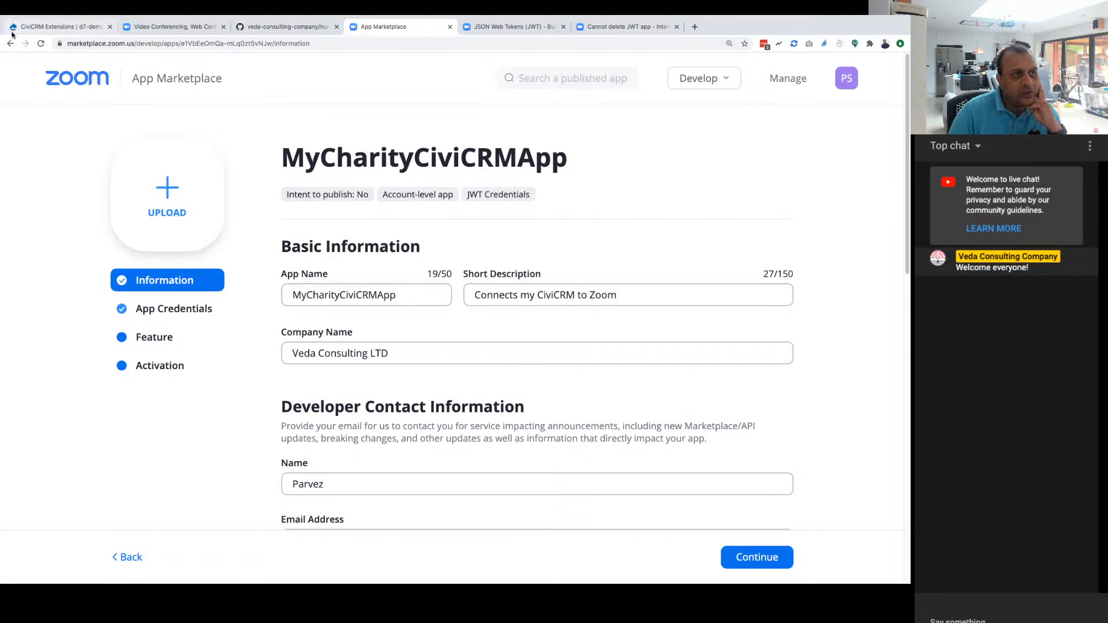
Step: Follow the zoom market place link in the extension's GitHub README and view the account's existing JWT app credentials
left_click(287, 26)
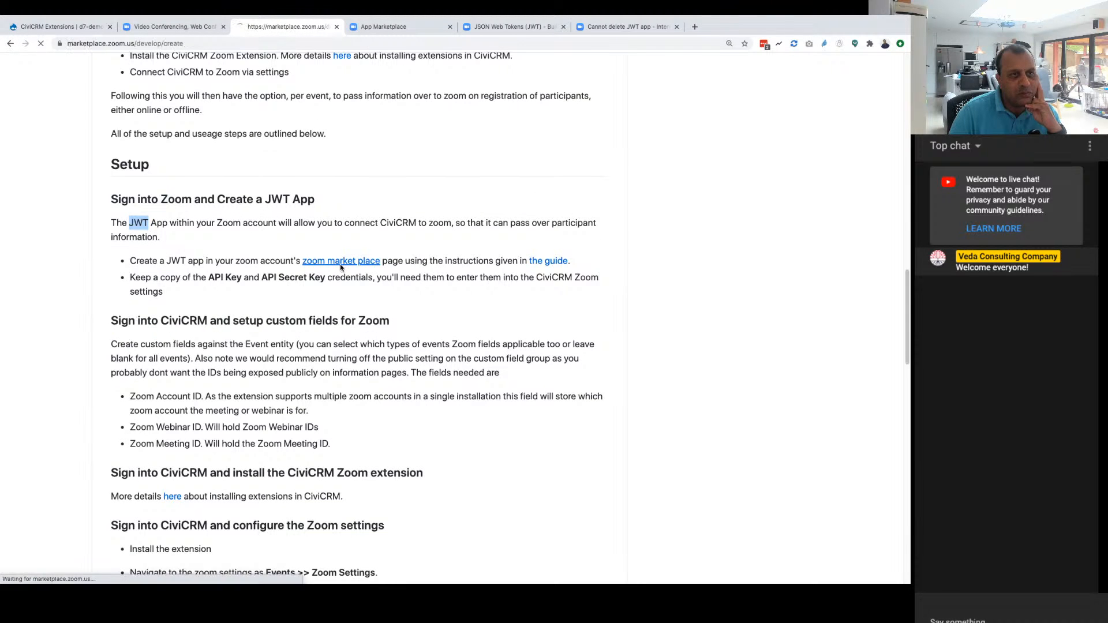
left_click(341, 269)
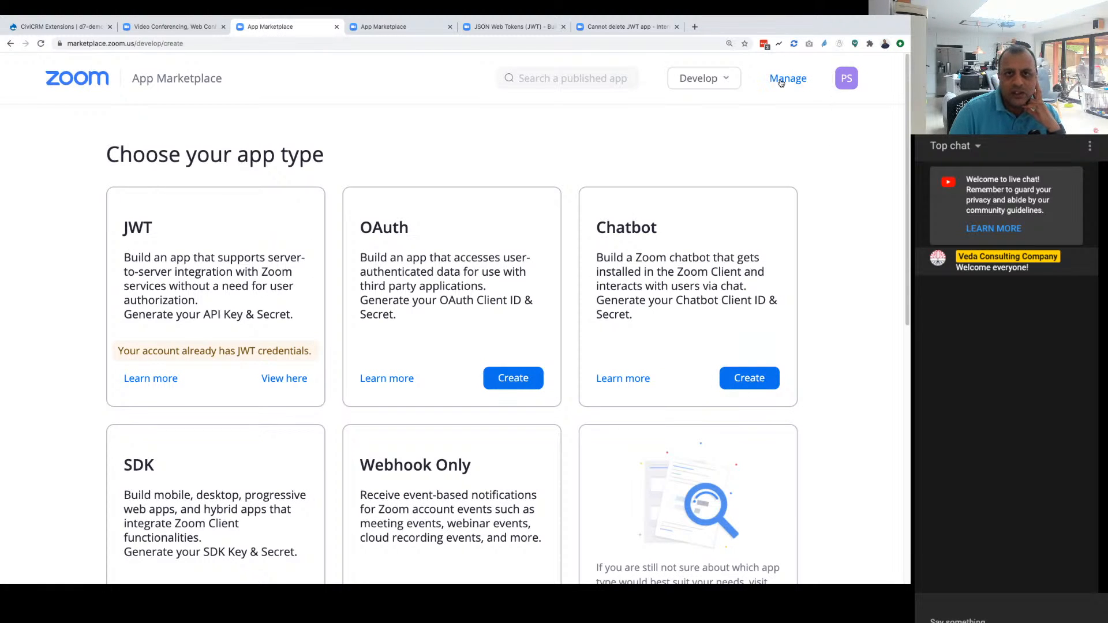
left_click(719, 84)
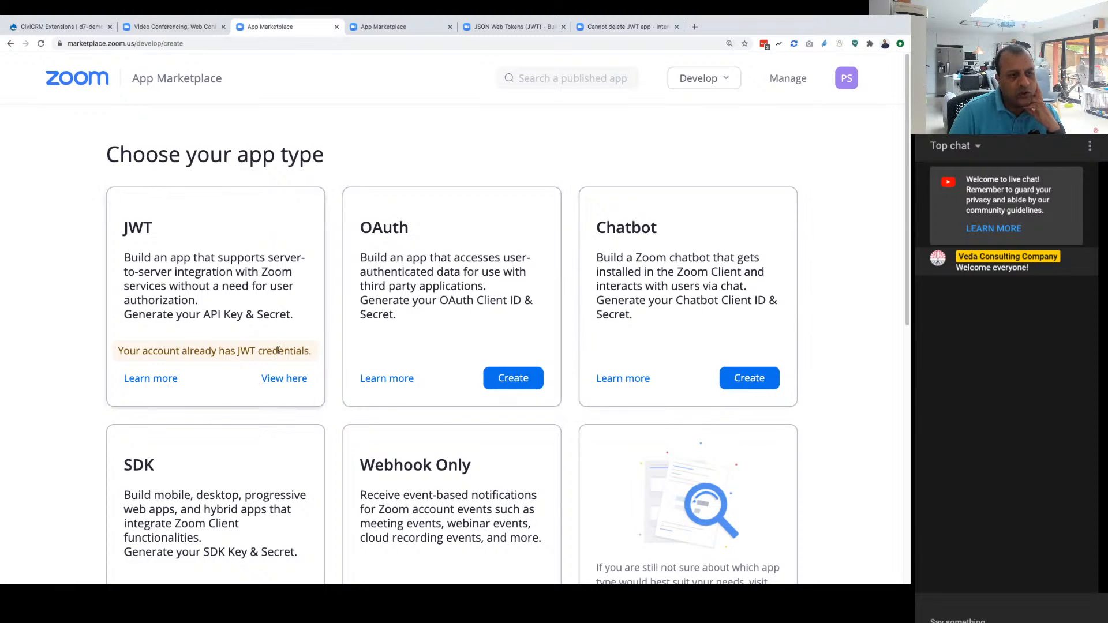
left_click(277, 381)
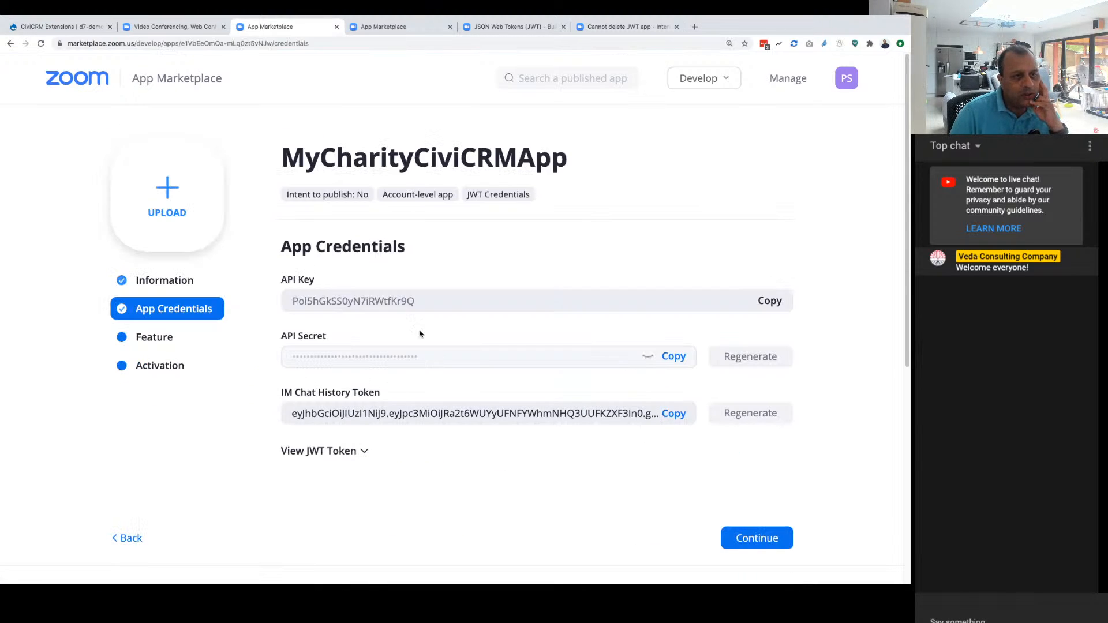
Step: Rename the existing JWT app to MyCharityCiviCRMJWTApp in its basic information
left_click(173, 282)
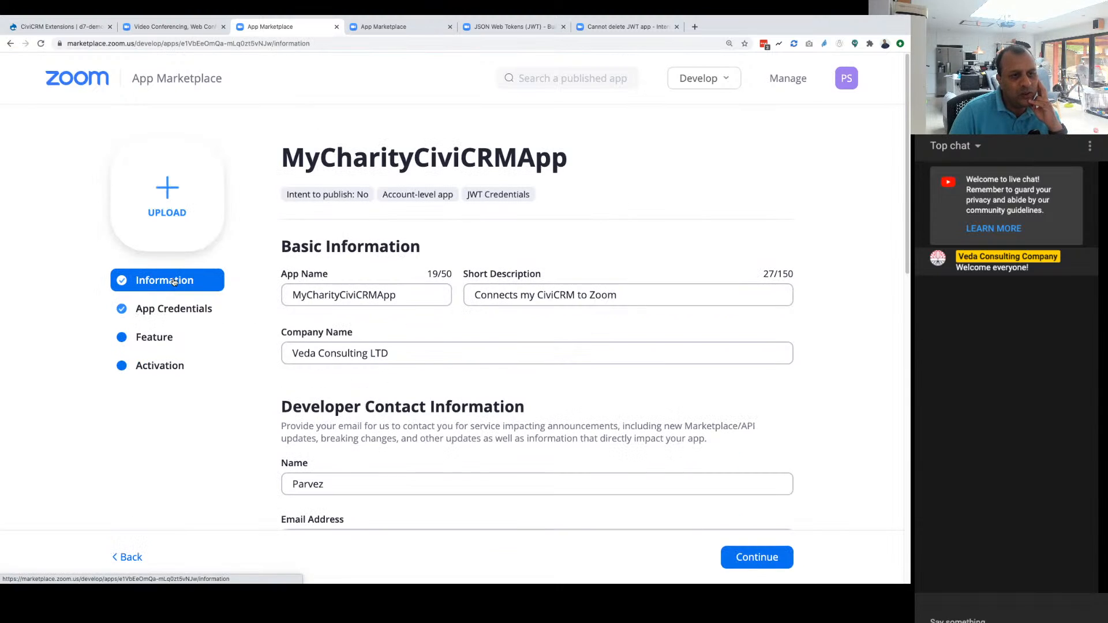
double_click(362, 300)
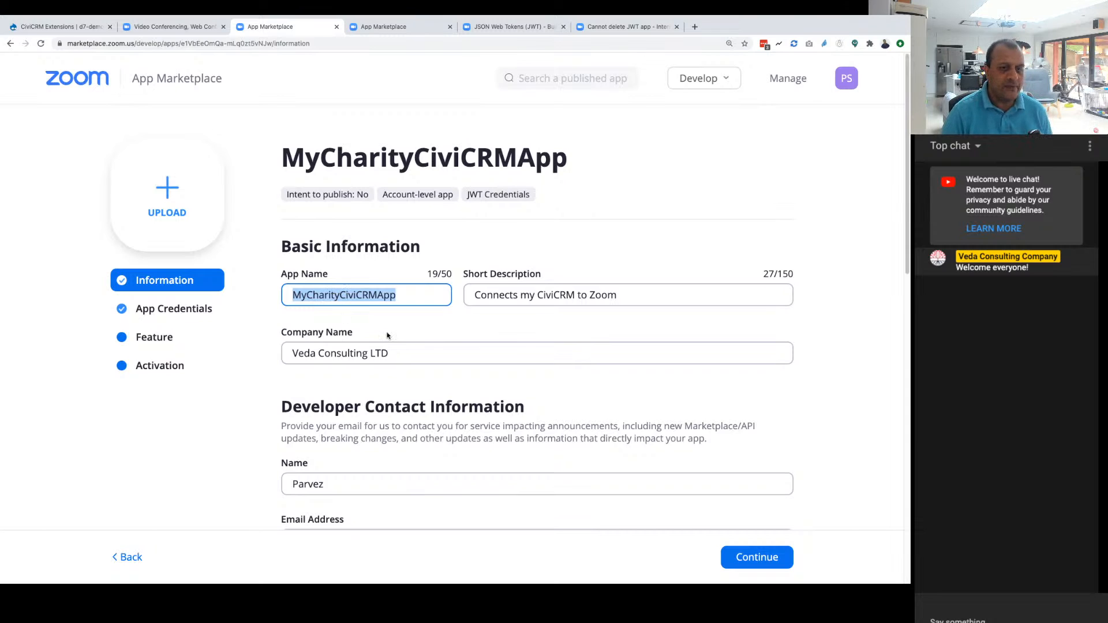
left_click(345, 295)
double_click(347, 295)
mouse_move(396, 295)
left_mouse_down()
mouse_move(353, 296)
mouse_move(378, 296)
left_mouse_up()
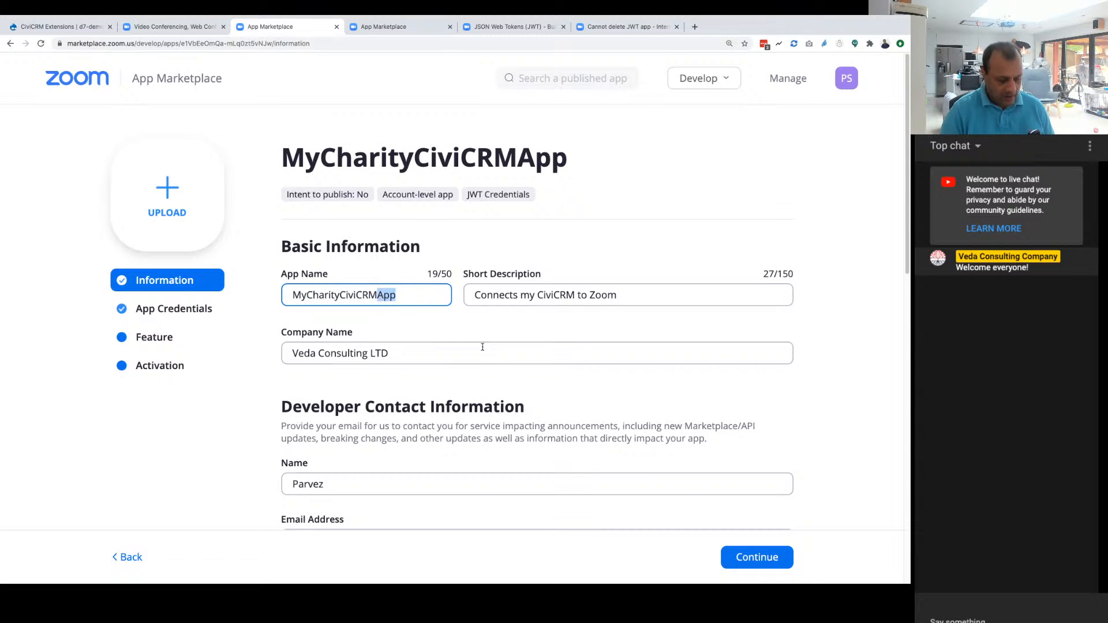
key("Left")
type("JWT")
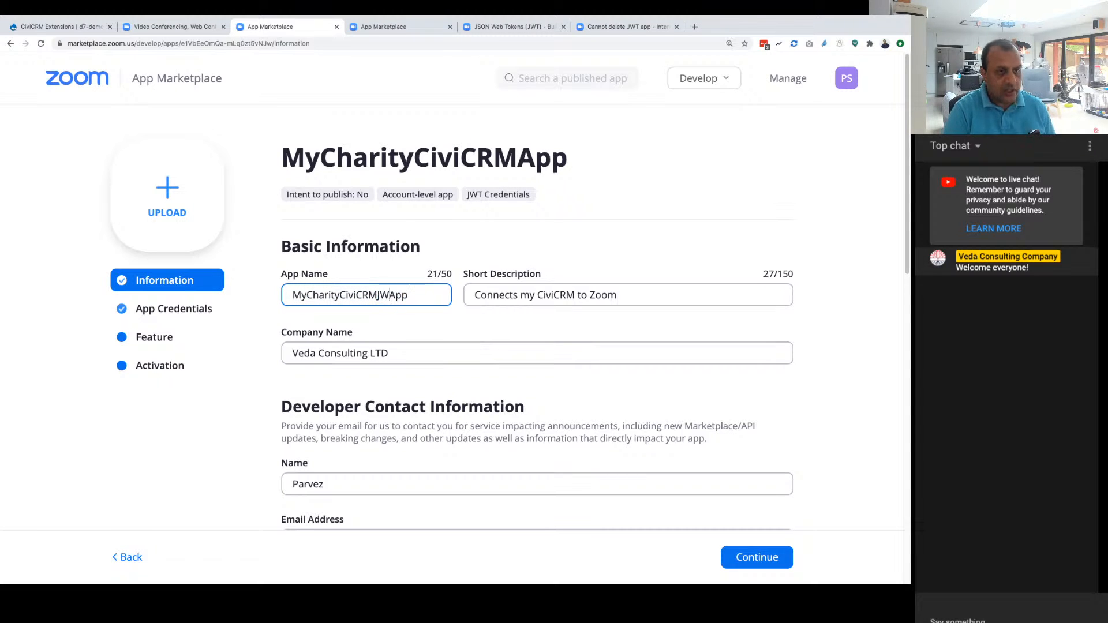
Step: Change the app's short description to "Connects my Charities CiviCRM to Zoom"
key("Tab")
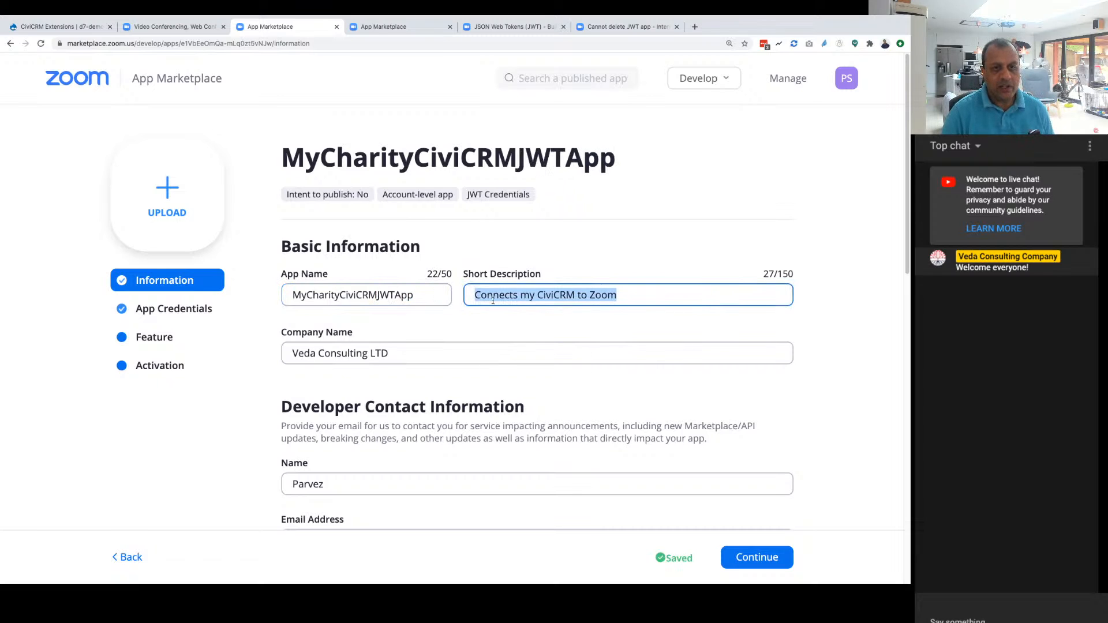
left_click(539, 294)
type("Charities")
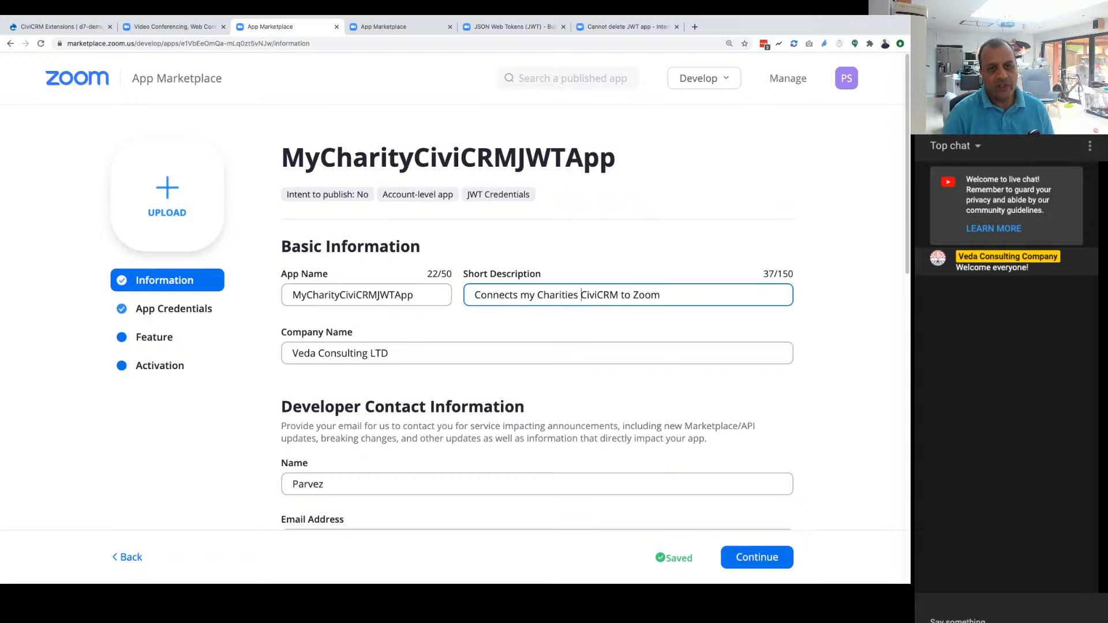
Step: Review the app's company name, developer contact information and optional link fields
scroll(438, 403, "down", 2)
left_click(373, 294)
scroll(413, 367, "down", 5)
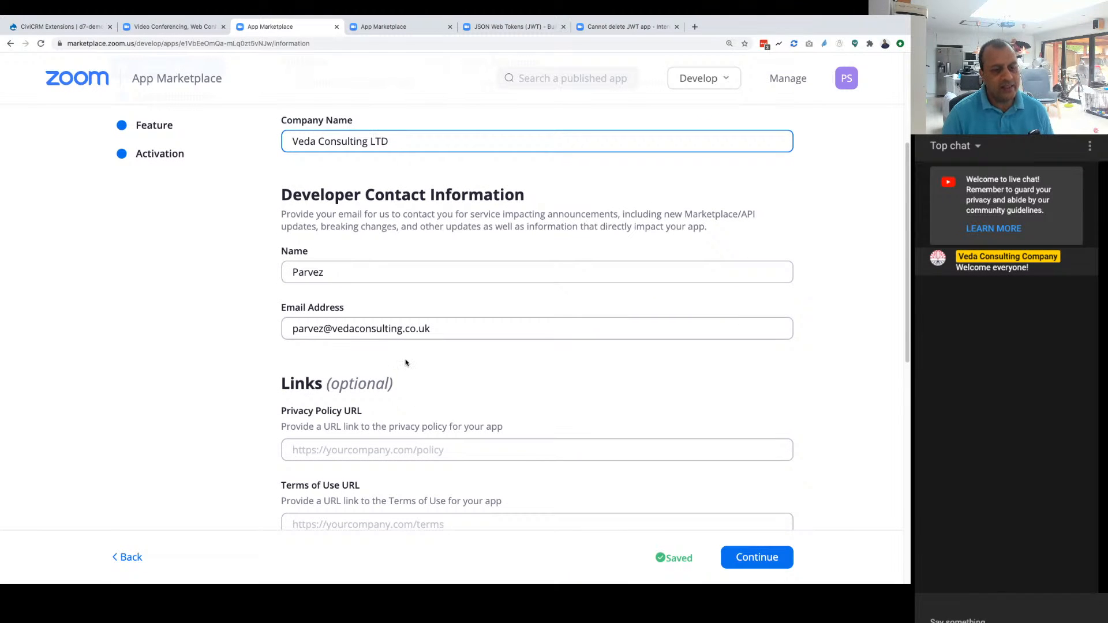
scroll(444, 326, "down", 3)
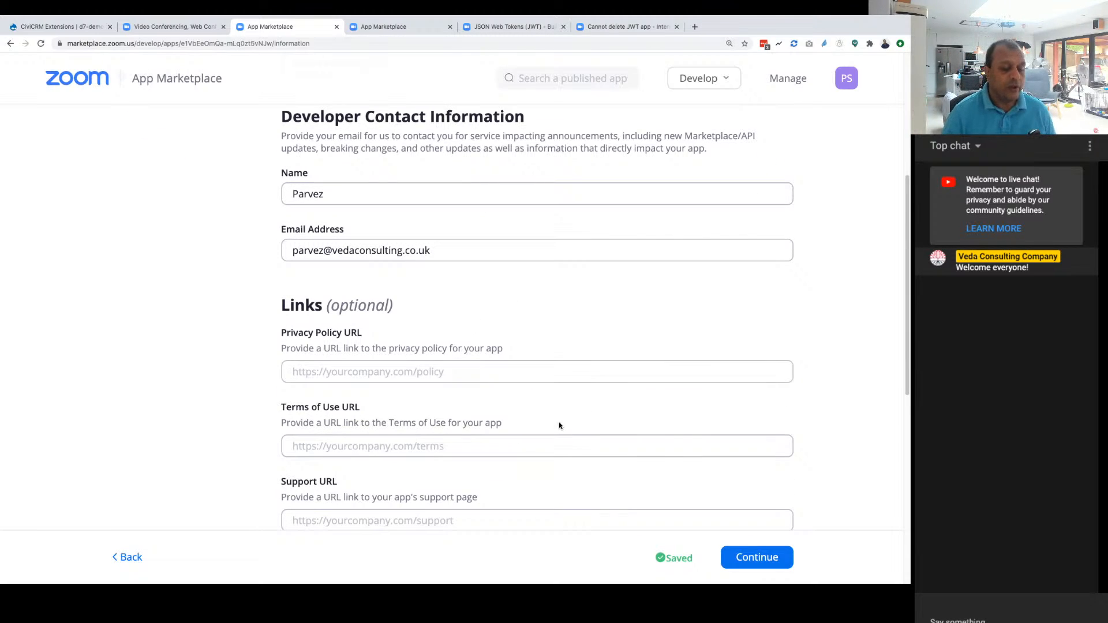
scroll(559, 426, "down", 1)
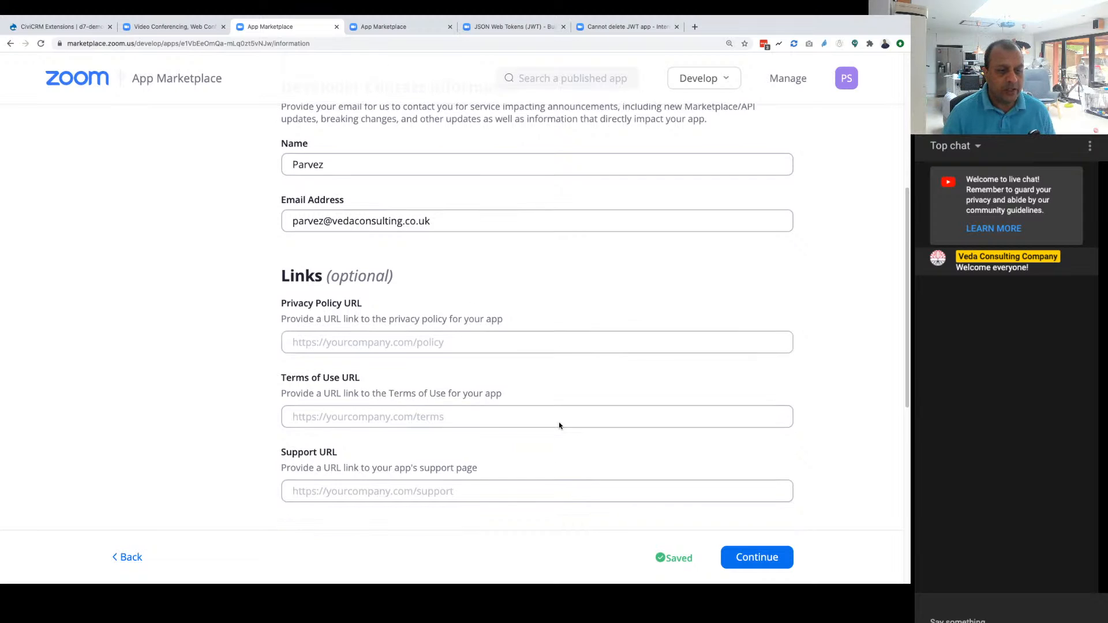
scroll(559, 426, "down", 4)
scroll(559, 425, "up", 8)
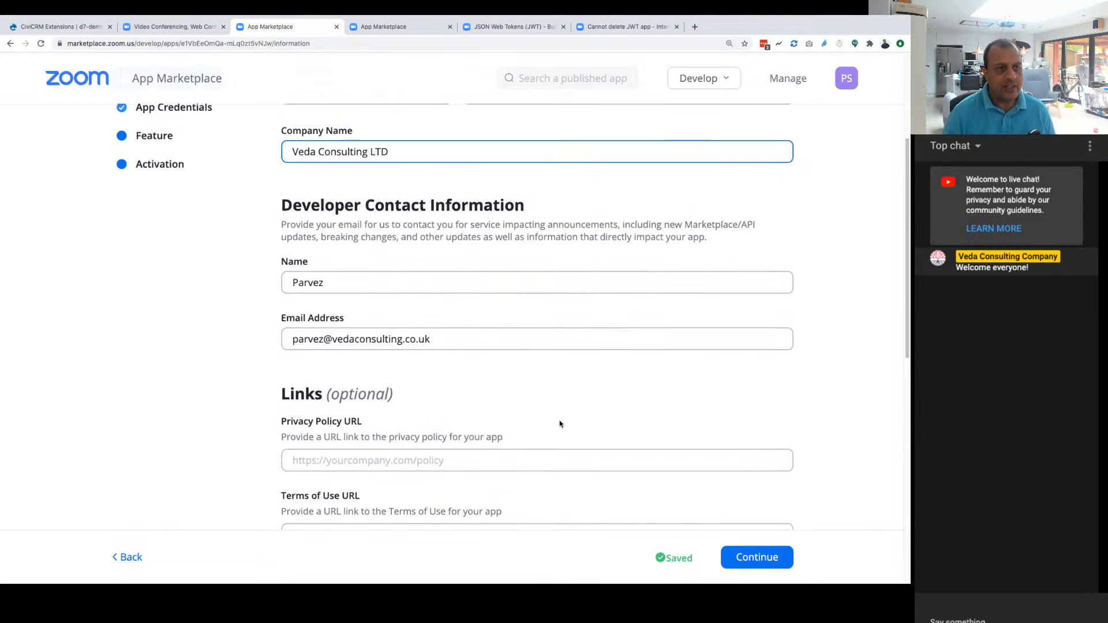
scroll(559, 424, "up", 6)
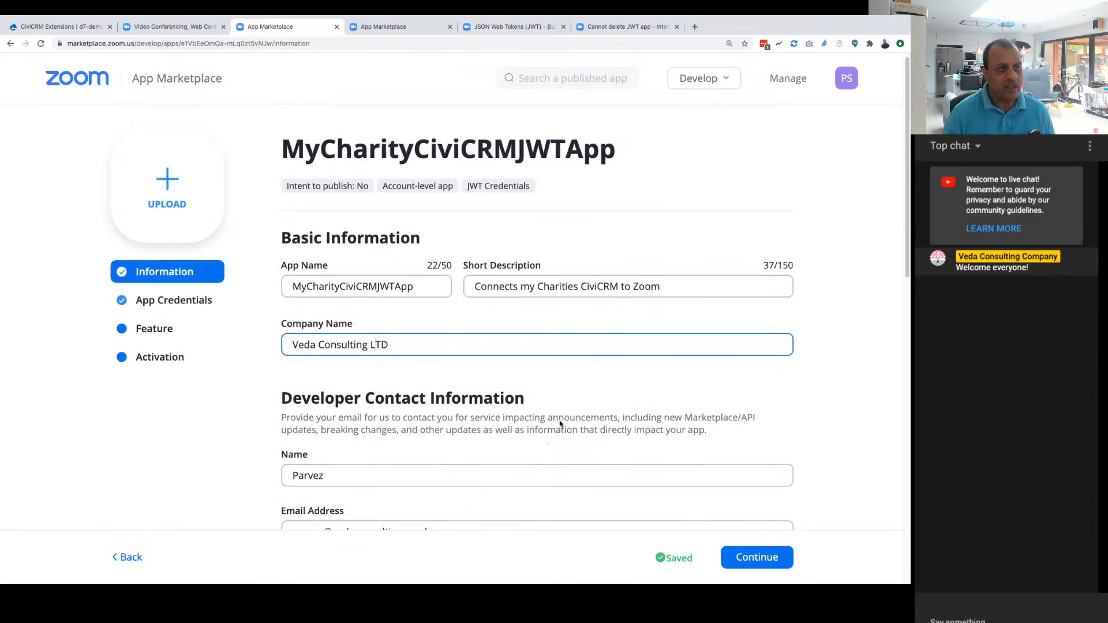
Step: Continue to the app credentials and copy the API key
left_click(756, 557)
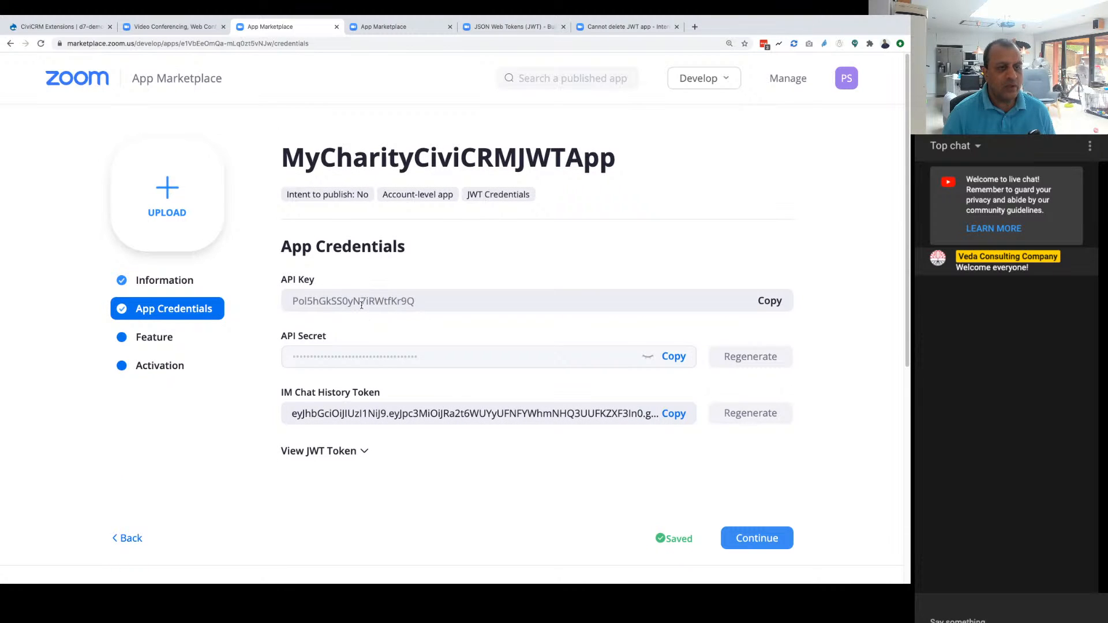
left_click(774, 303)
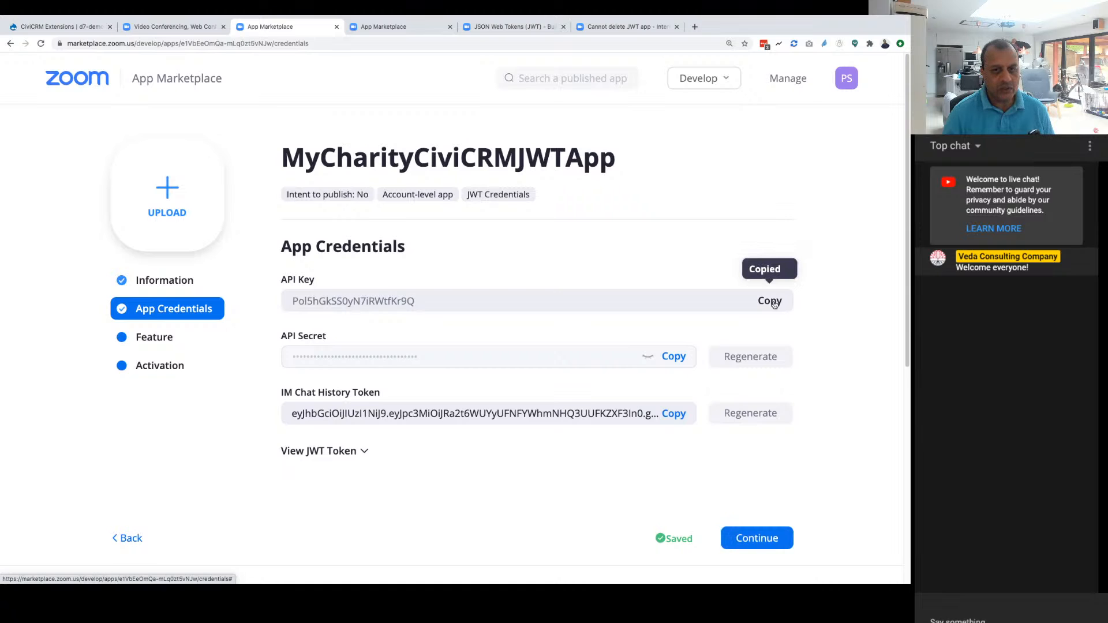
Step: Search the web in a new browser tab for "sribe"
left_click(693, 27)
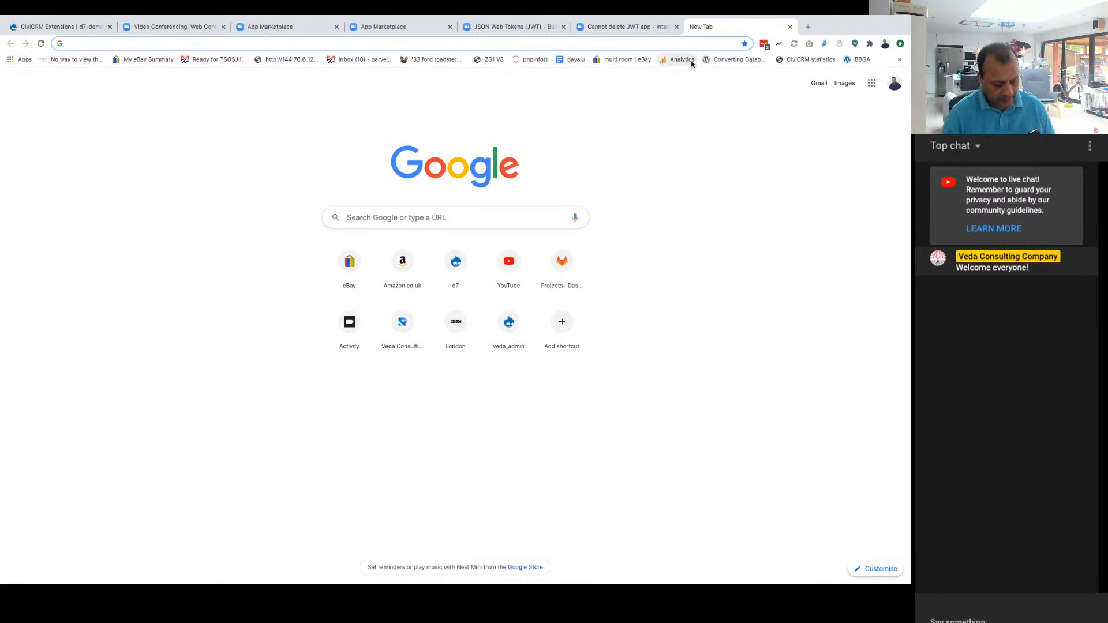
type("sribe")
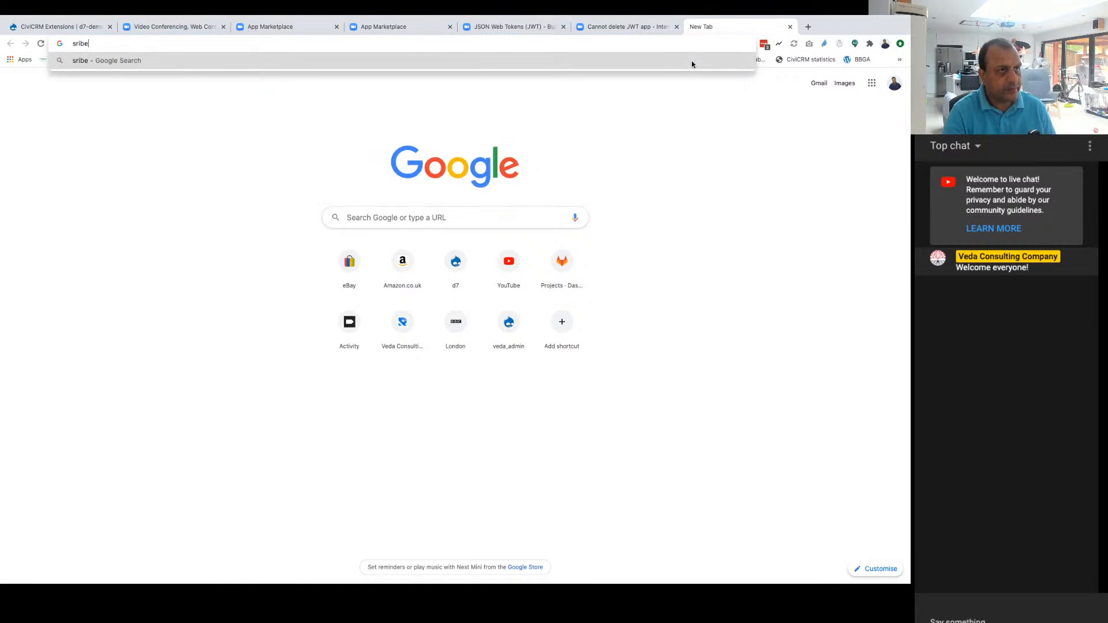
key("Return")
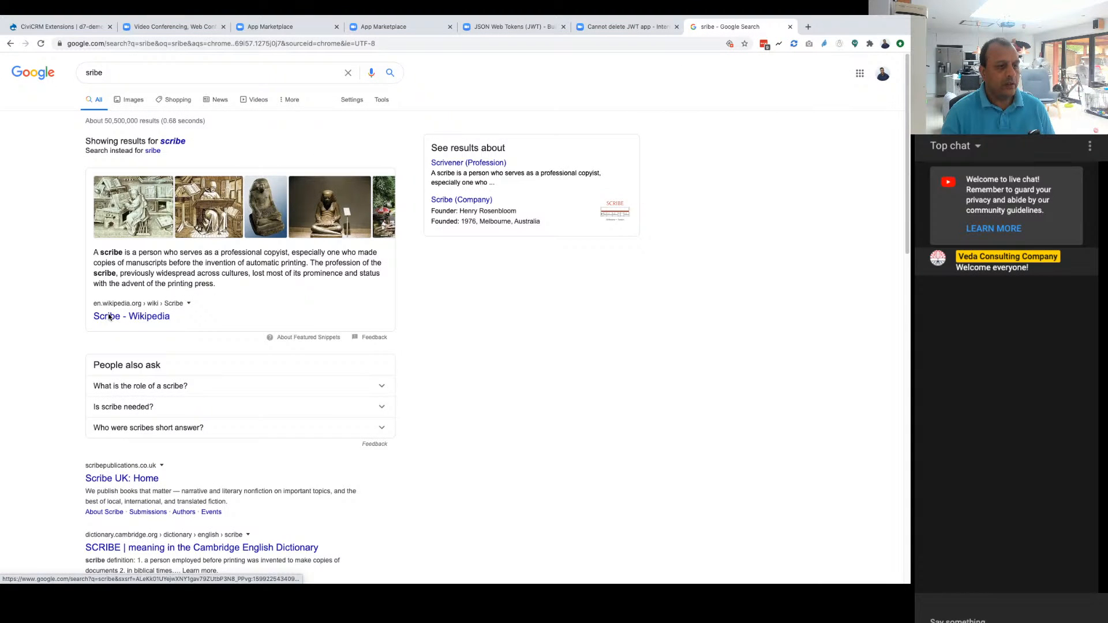
Step: Close the web search tab and open the Notes app
left_click(790, 27)
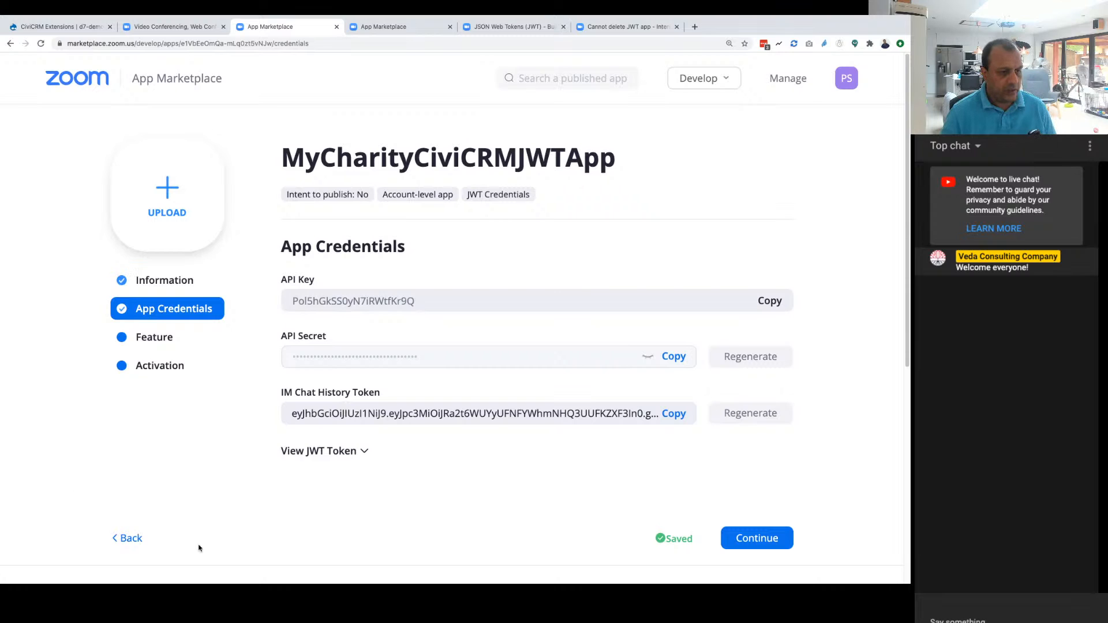
mouse_move(594, 577)
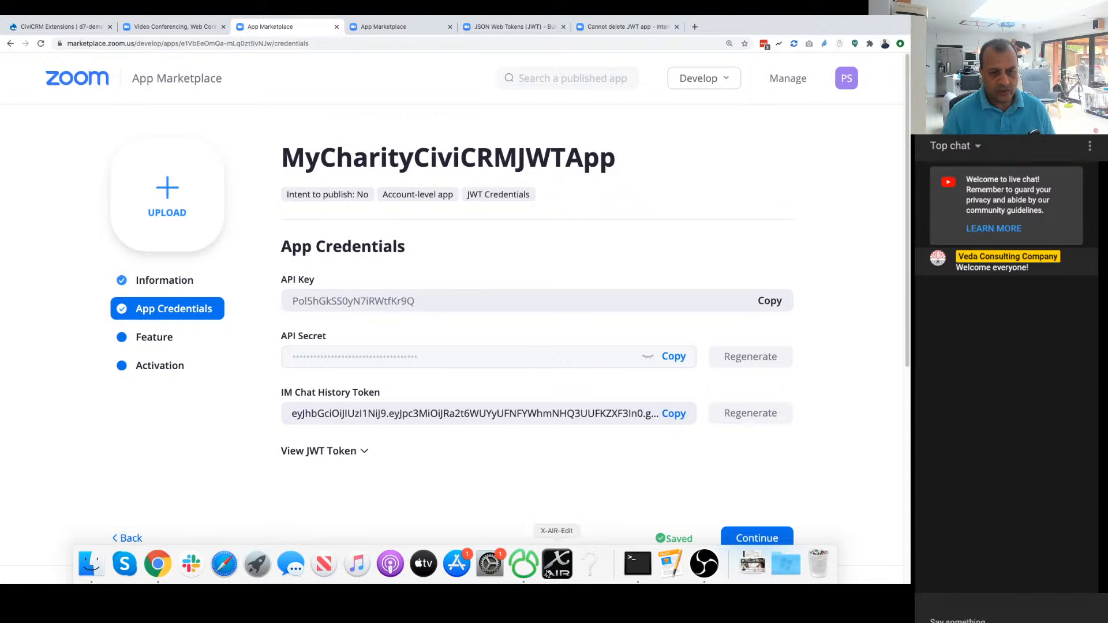
mouse_move(796, 17)
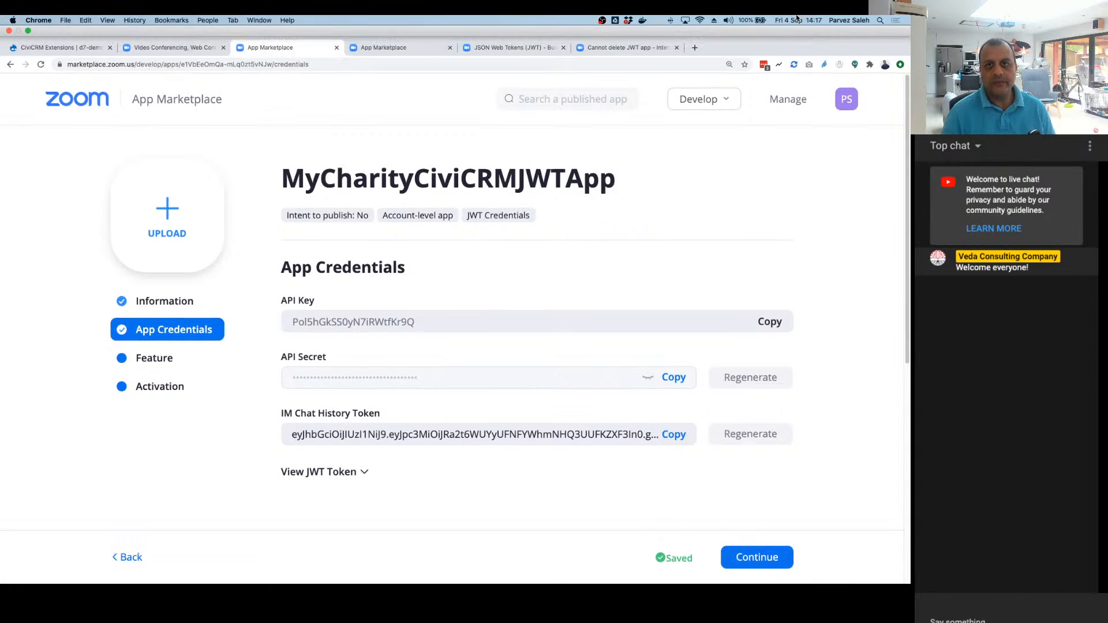
left_click(879, 19)
type("notes")
key("Return")
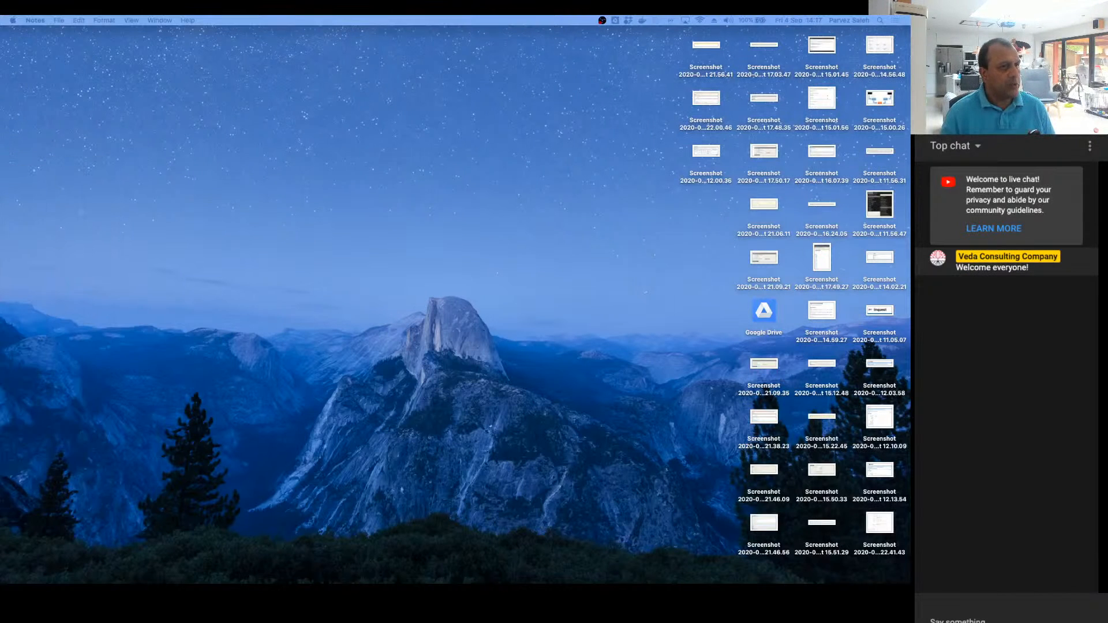
Step: Switch back to Chrome to return to the Zoom app's credentials page
key("super+Tab")
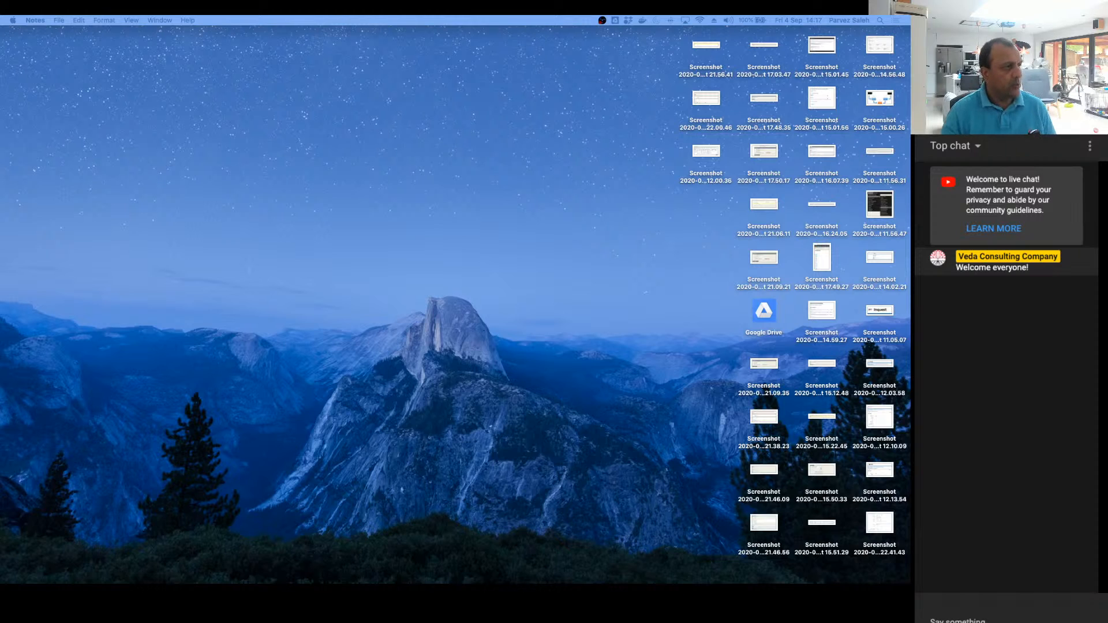
key("super+Tab")
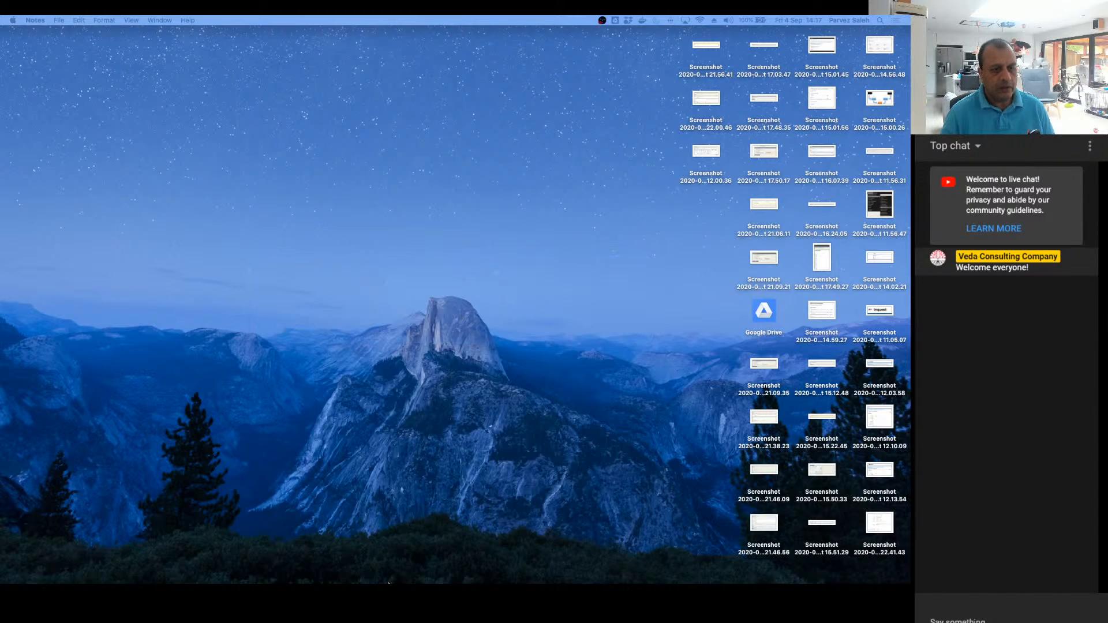
left_click(407, 487)
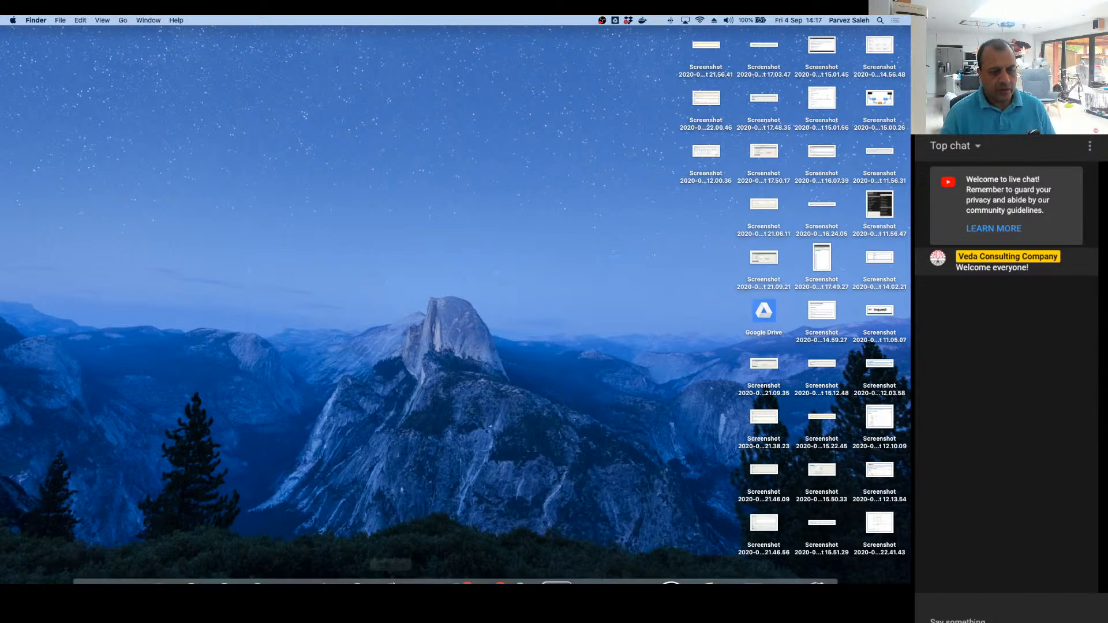
mouse_move(358, 583)
left_click(158, 563)
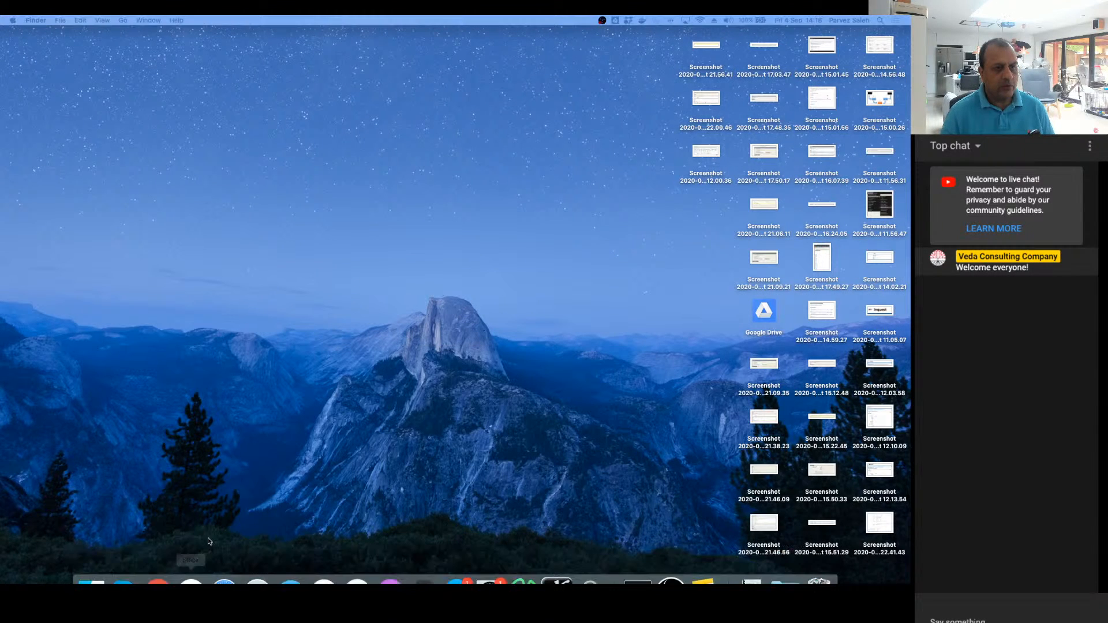
left_click(222, 521)
mouse_move(191, 582)
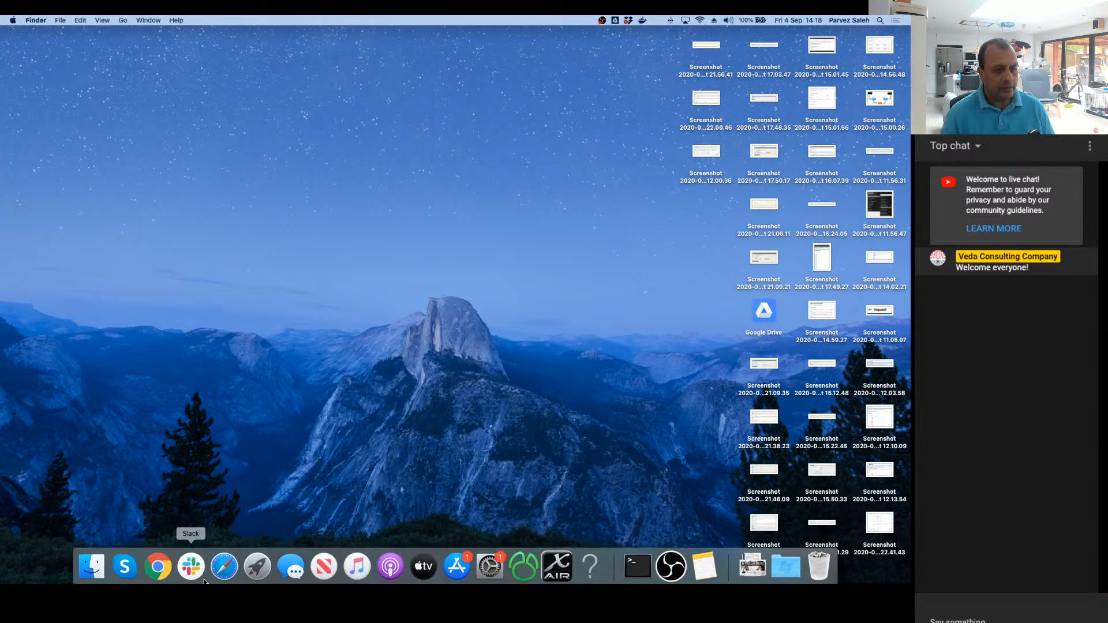
left_click(157, 576)
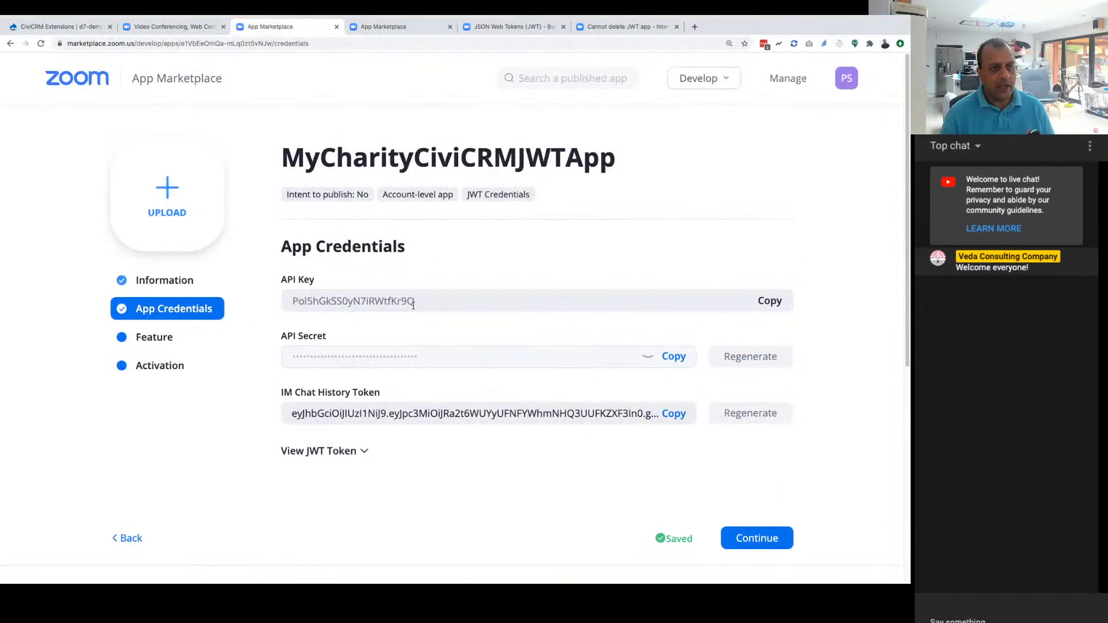
Step: Copy the app's API secret and decline the LastPass offer to update the saved zoom.us password
left_click(679, 359)
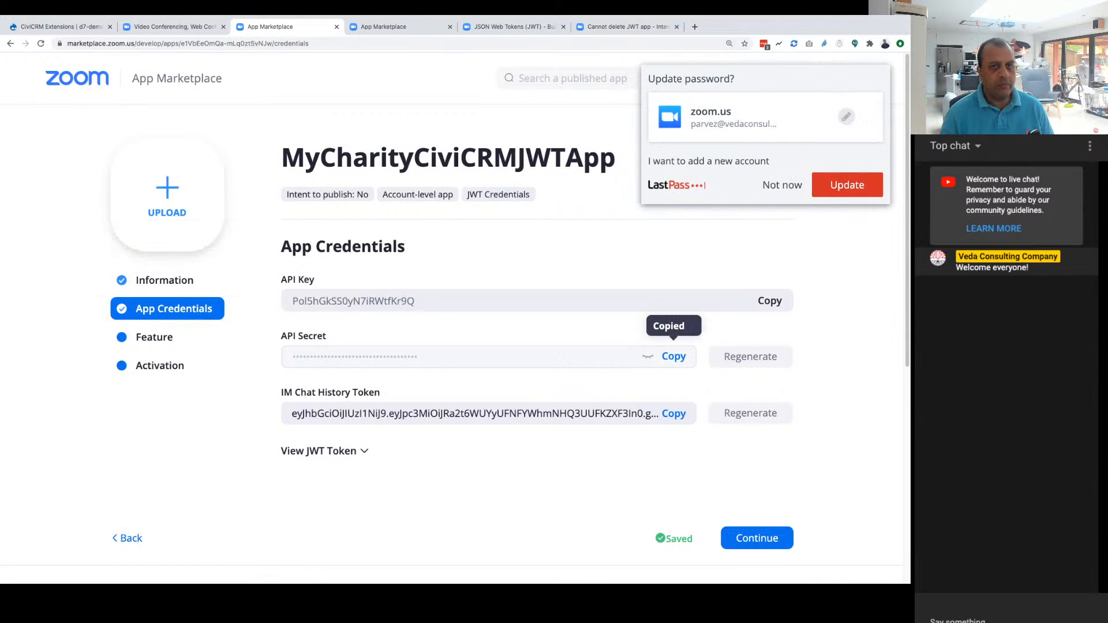
left_click(770, 185)
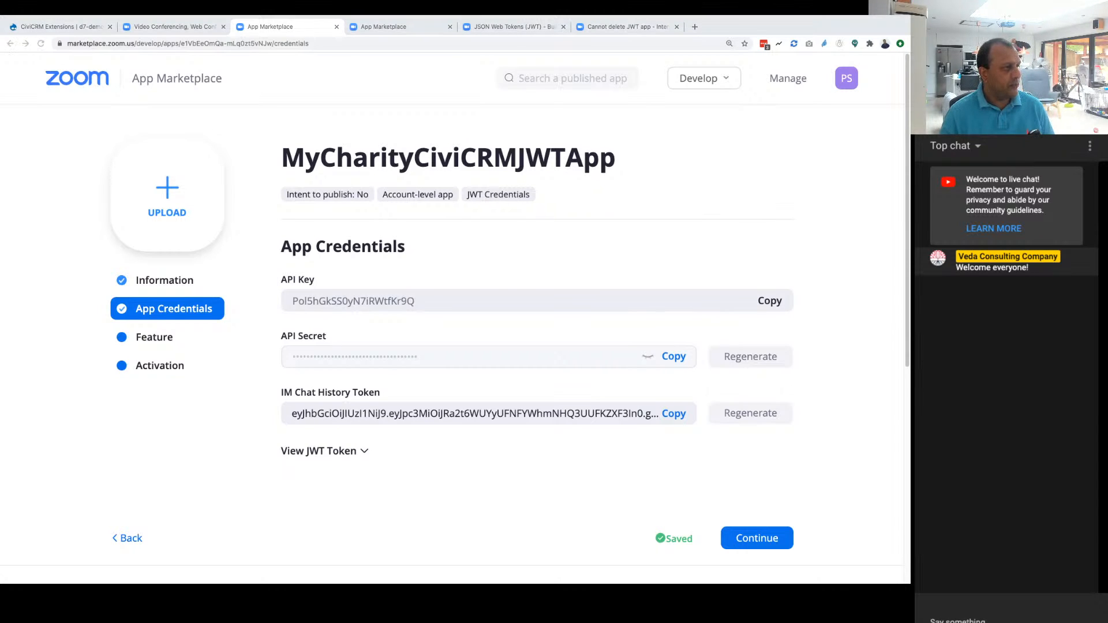
left_click(527, 486)
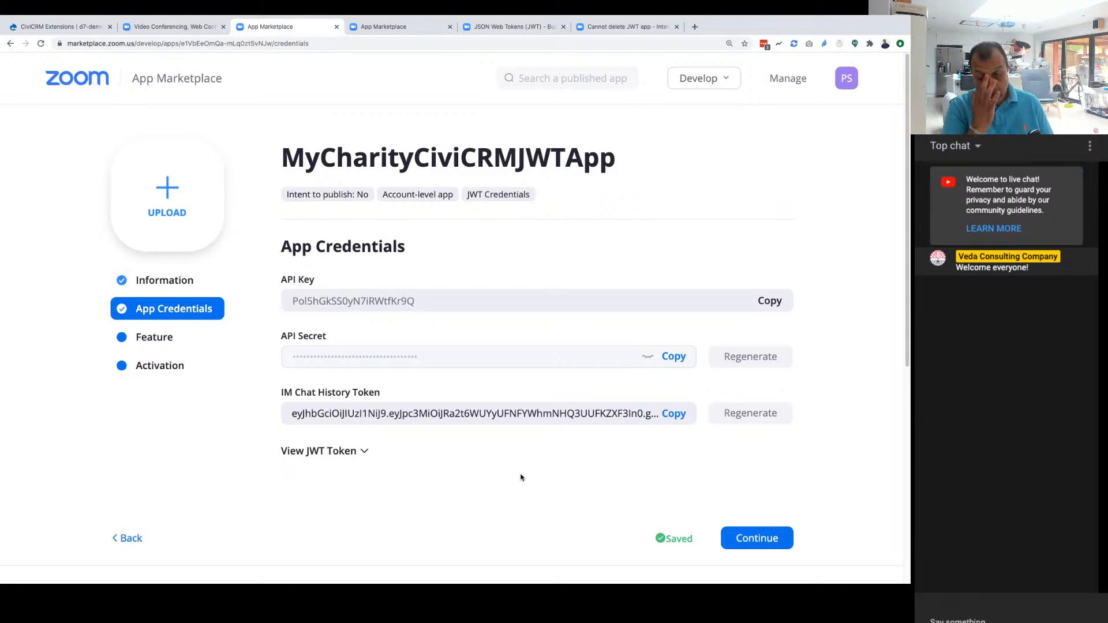
Step: Continue past the Feature page, leaving event subscriptions off, and activate the app on the account
left_click(750, 536)
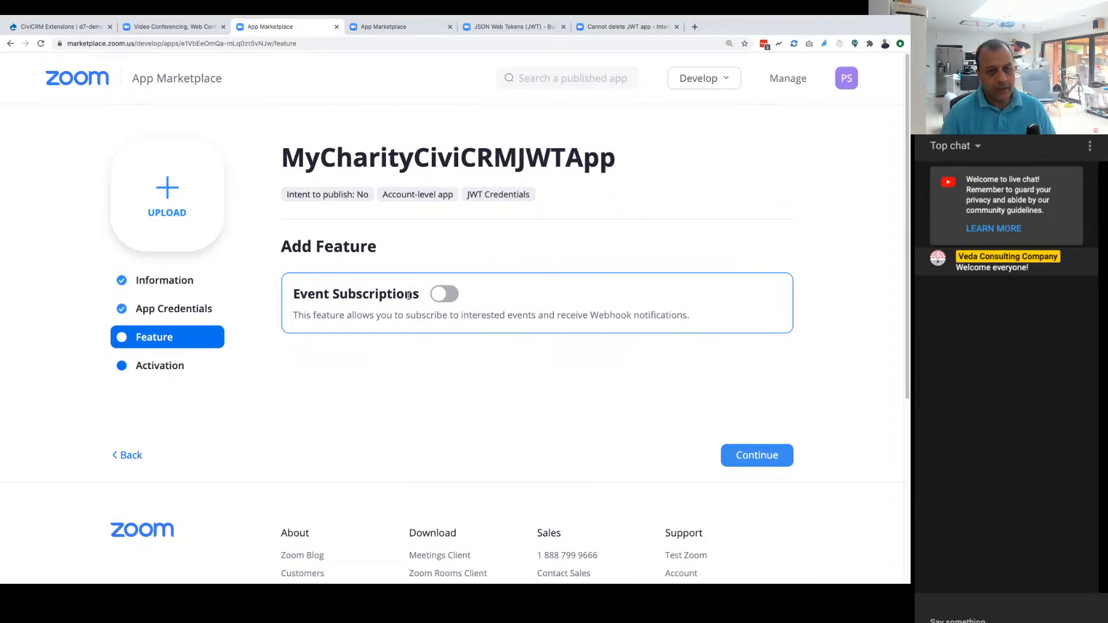
left_click(754, 459)
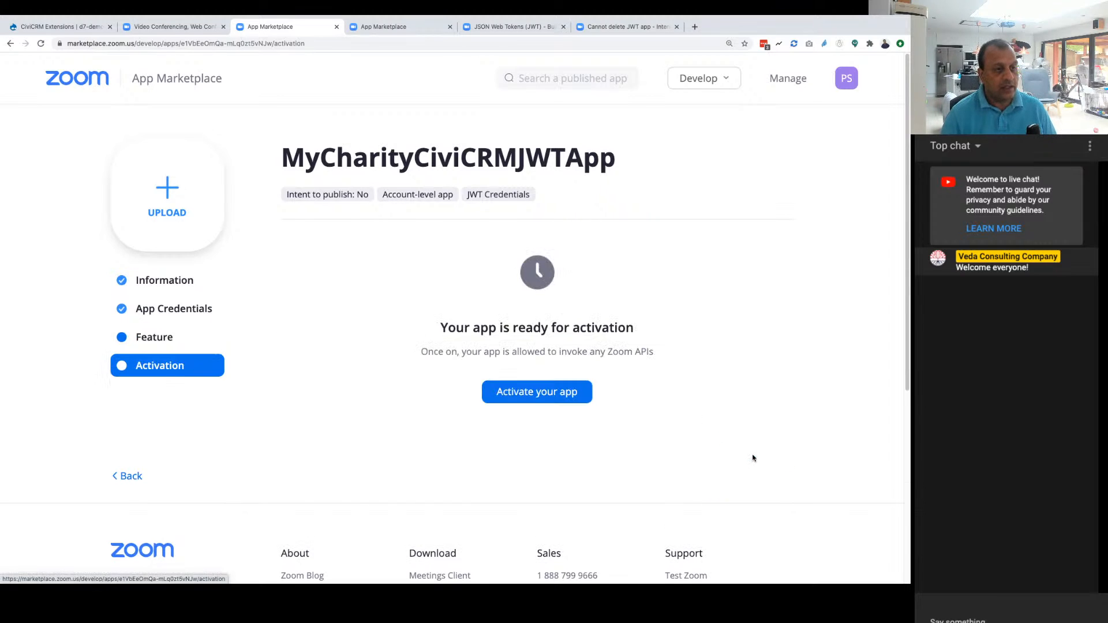
left_click(537, 391)
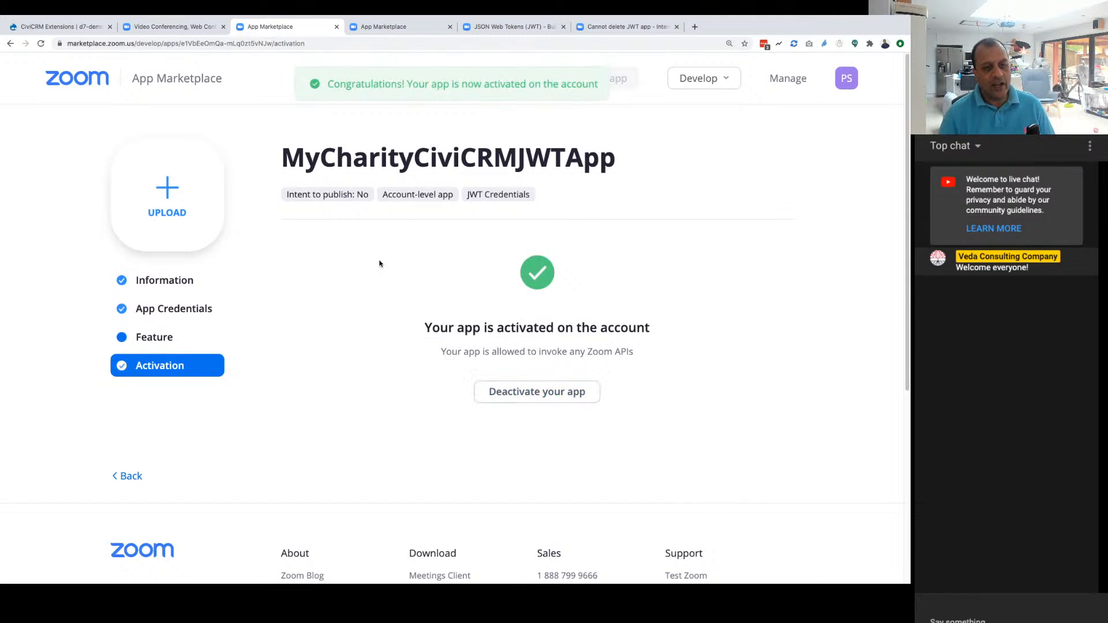
Step: Reopen MyCharityCiviCRMJWTApp from the list of created apps and view its app credentials
left_click(791, 82)
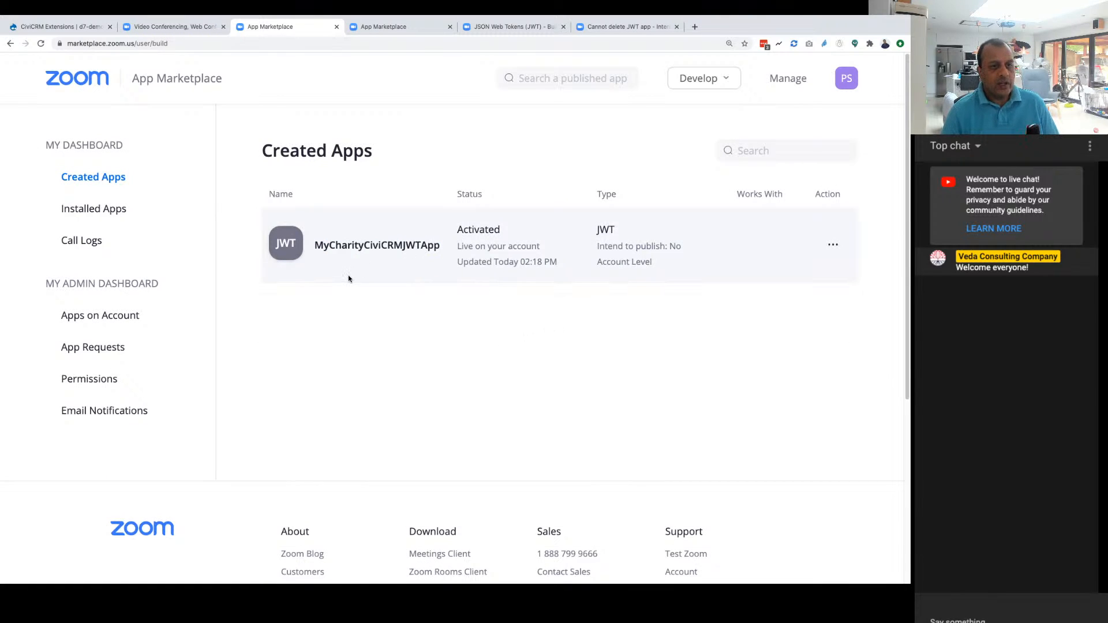
left_click(391, 247)
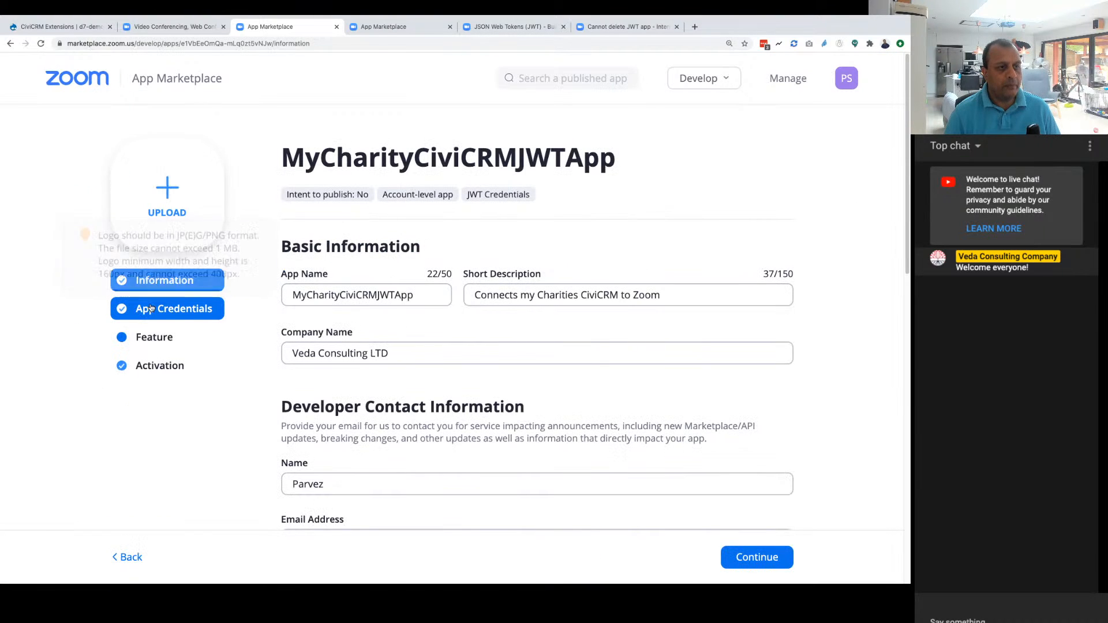
left_click(144, 309)
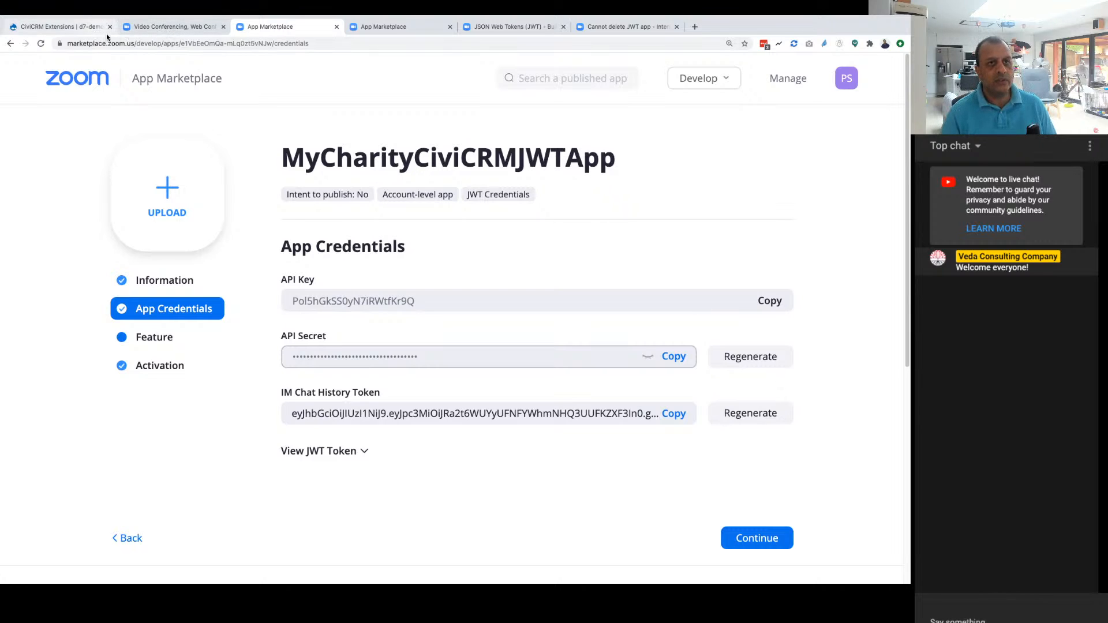
Step: Open the veda-consulting-company/ncn-civi-zoom repository on GitHub and review the README's installation and setup instructions
left_click(140, 28)
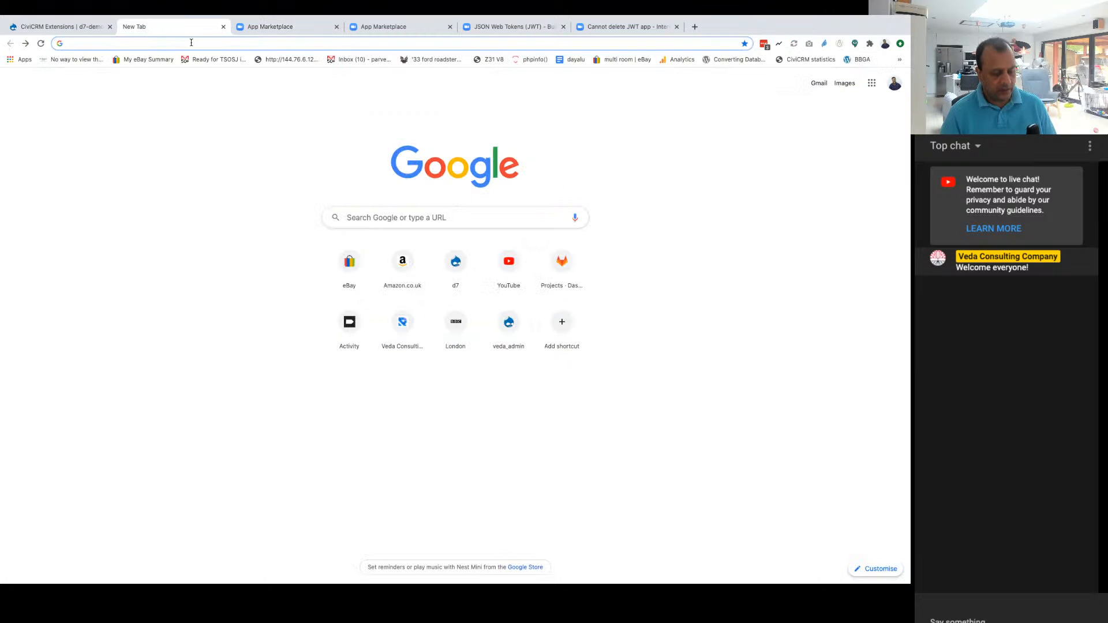
left_click(191, 42)
left_click(213, 94)
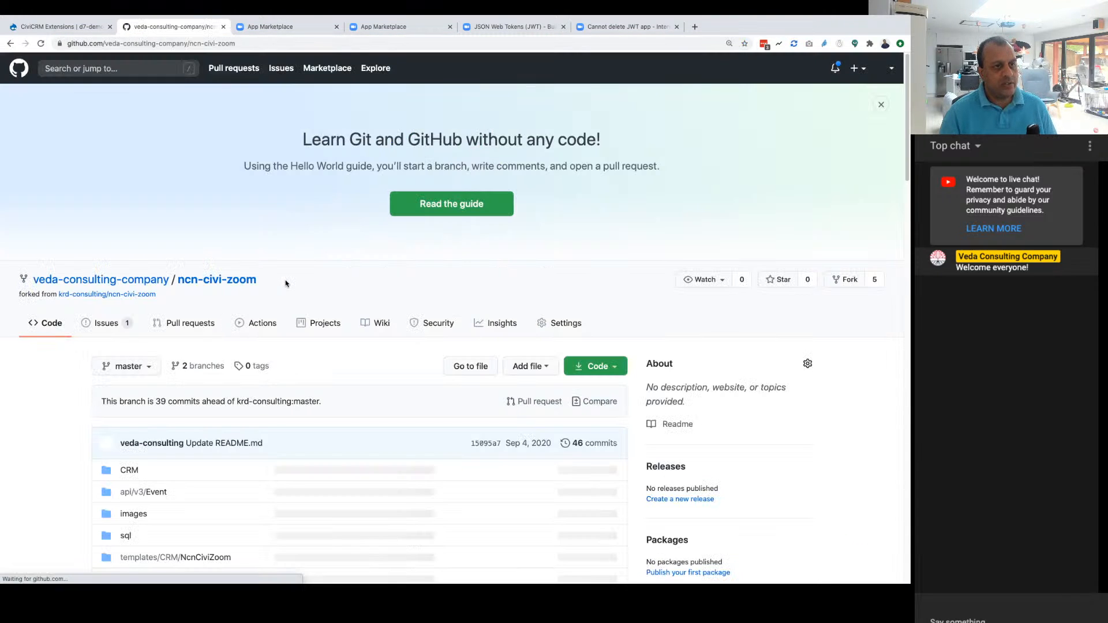
scroll(285, 283, "down", 15)
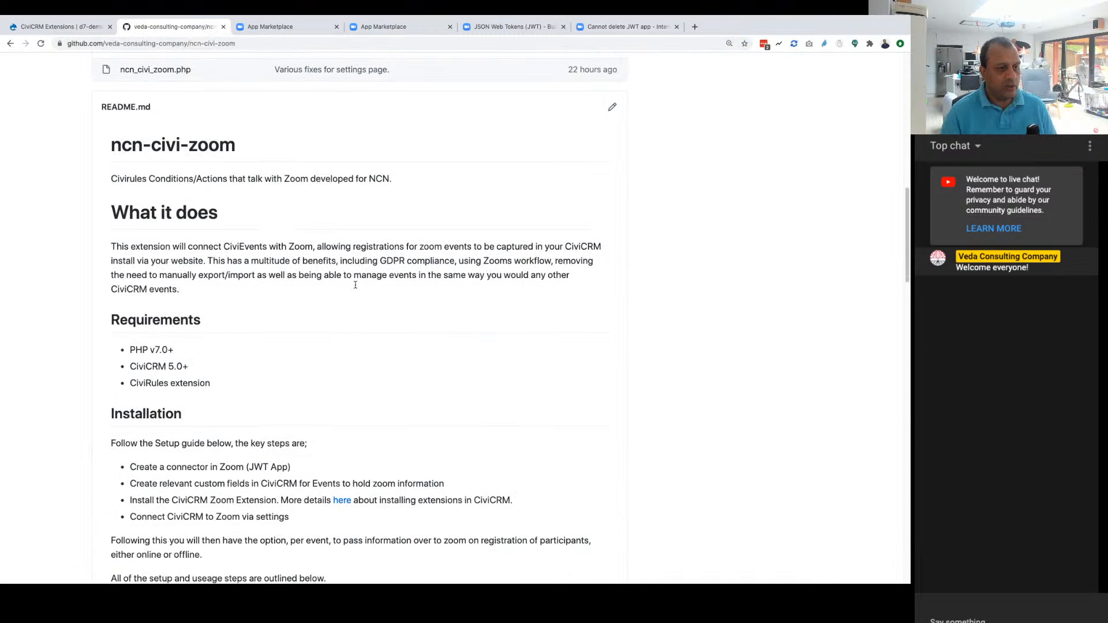
scroll(356, 284, "down", 4)
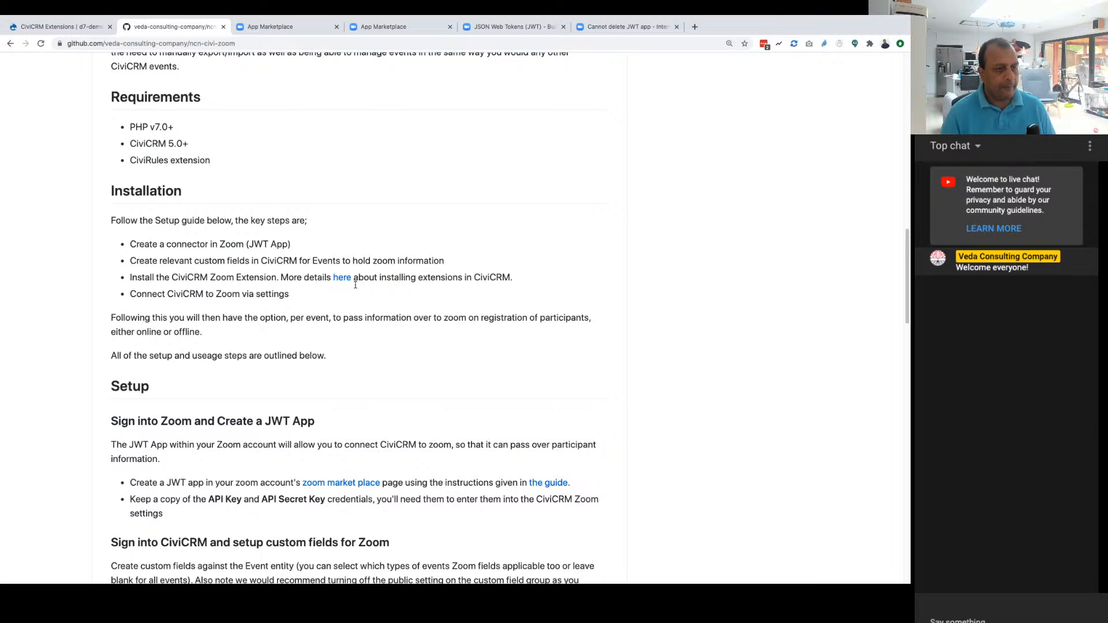
scroll(356, 284, "down", 5)
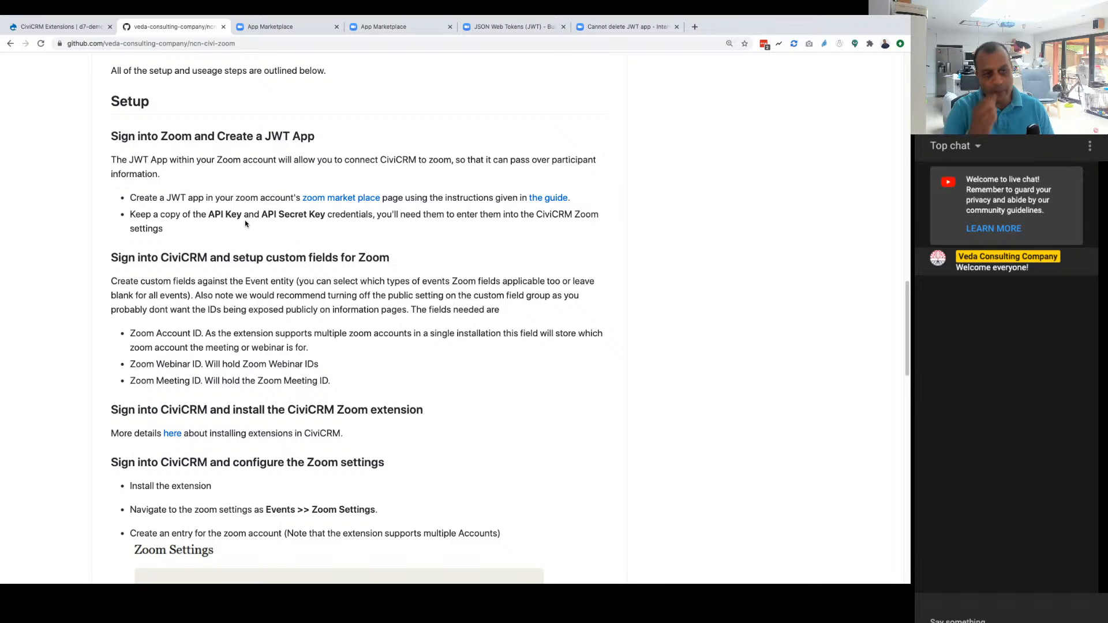
scroll(245, 225, "down", 2)
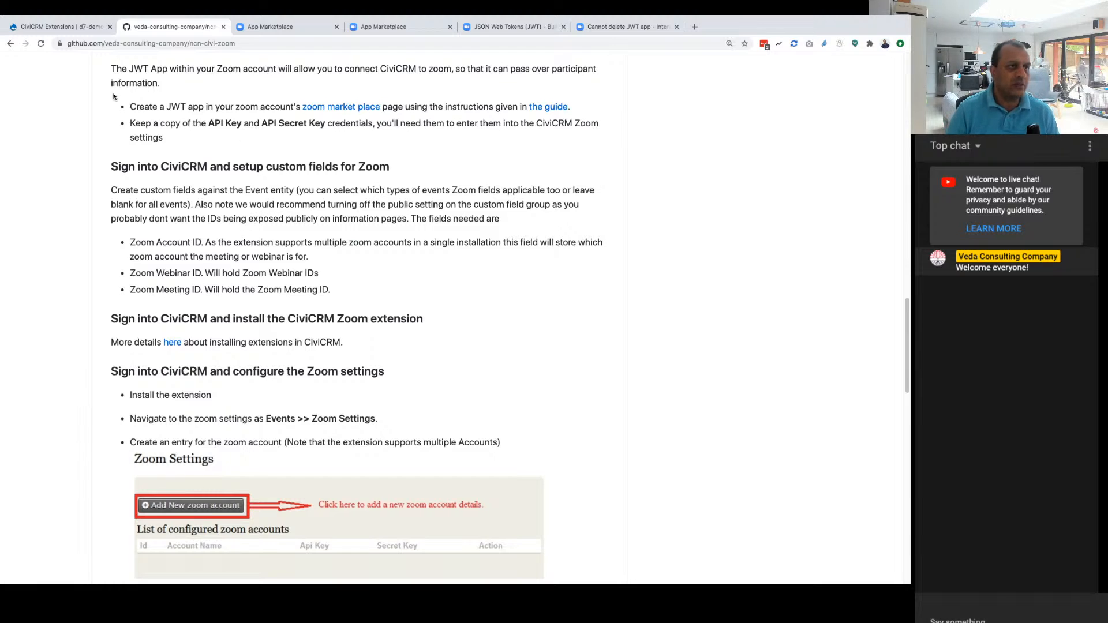
Step: Check the README for the custom fields that Zoom events need in CiviCRM
left_click(45, 29)
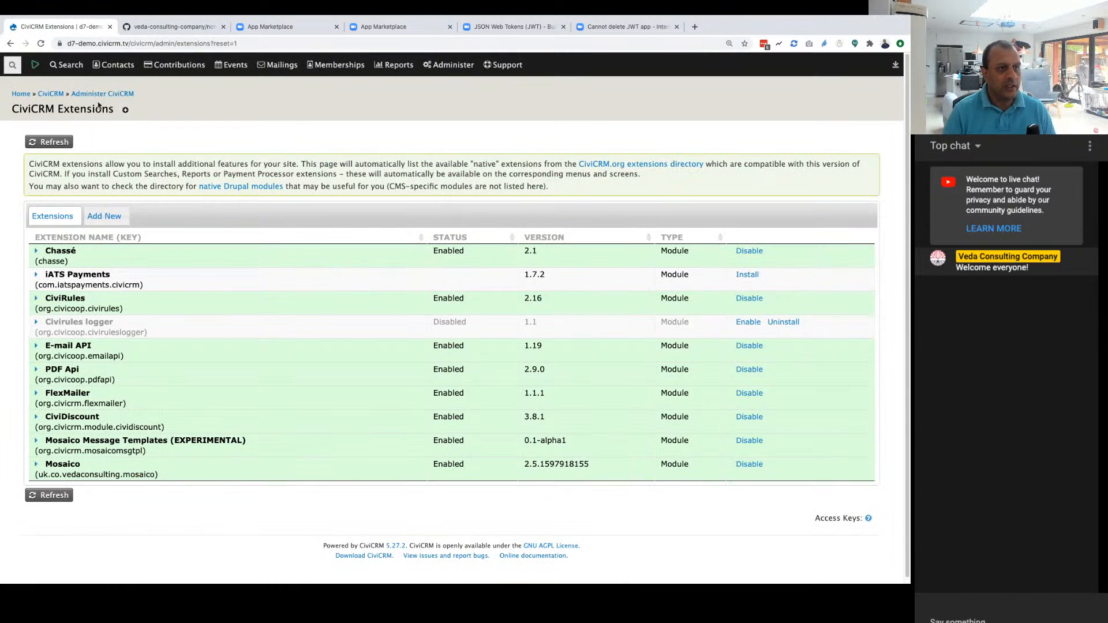
left_click(450, 64)
left_click(170, 26)
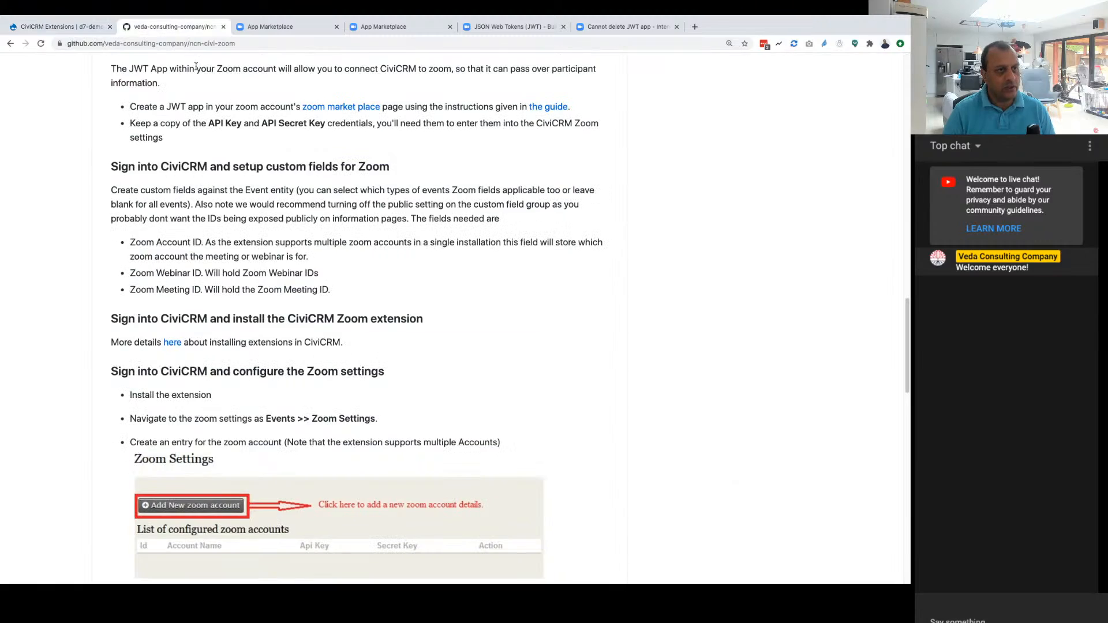
scroll(286, 237, "down", 1)
left_click_drag(121, 224, 365, 268)
left_click(365, 268)
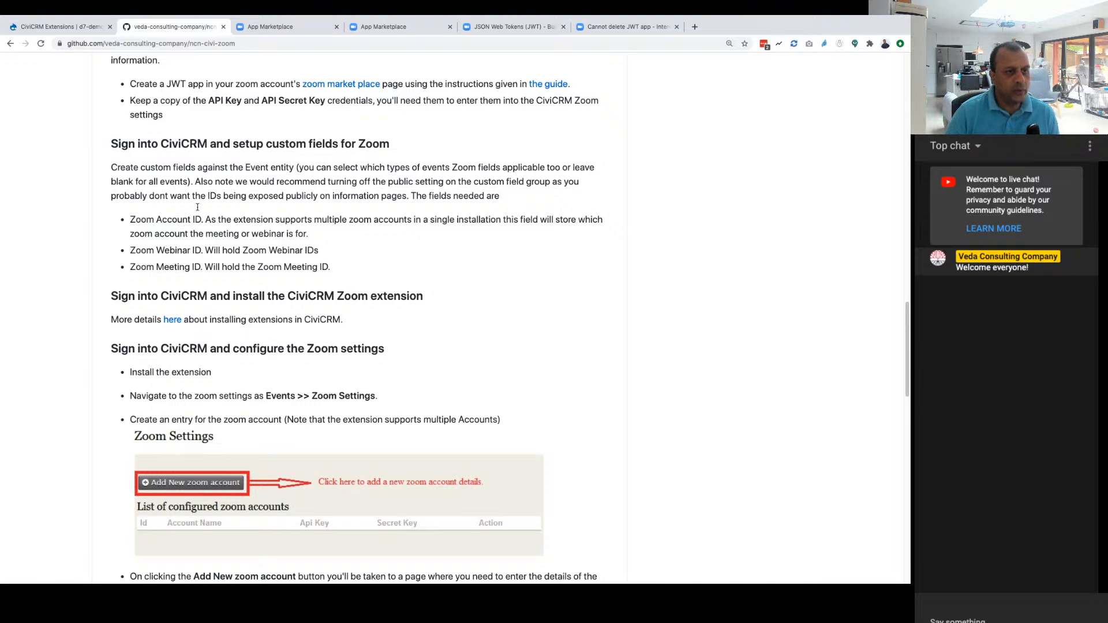
Step: Switch to CiviCRM, go to the custom data administration page and start a new set of custom fields
left_click(75, 30)
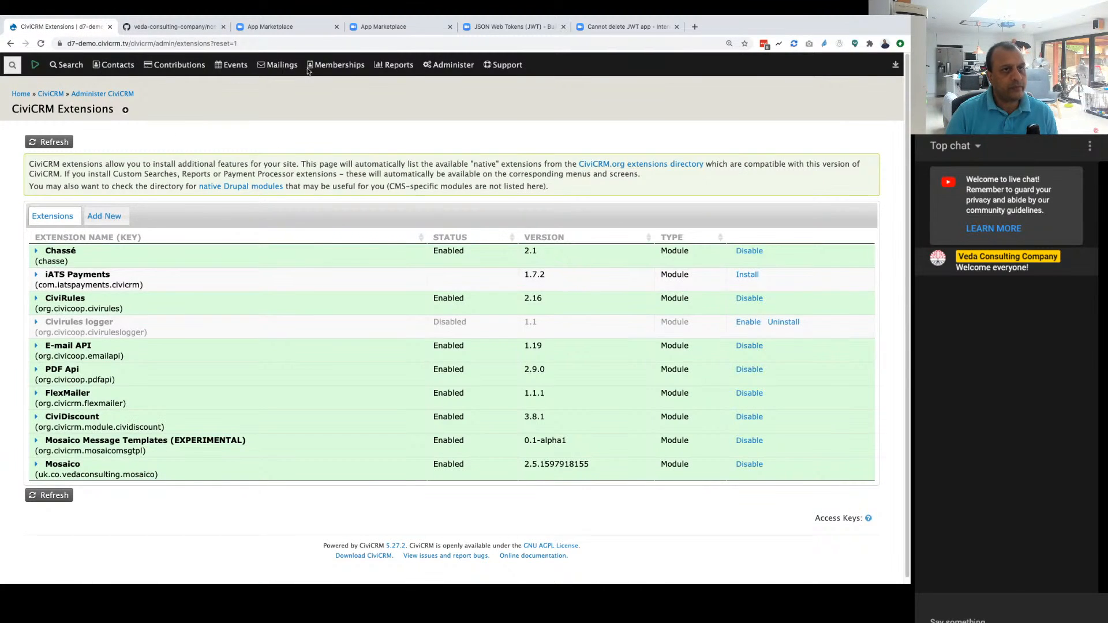
mouse_move(451, 80)
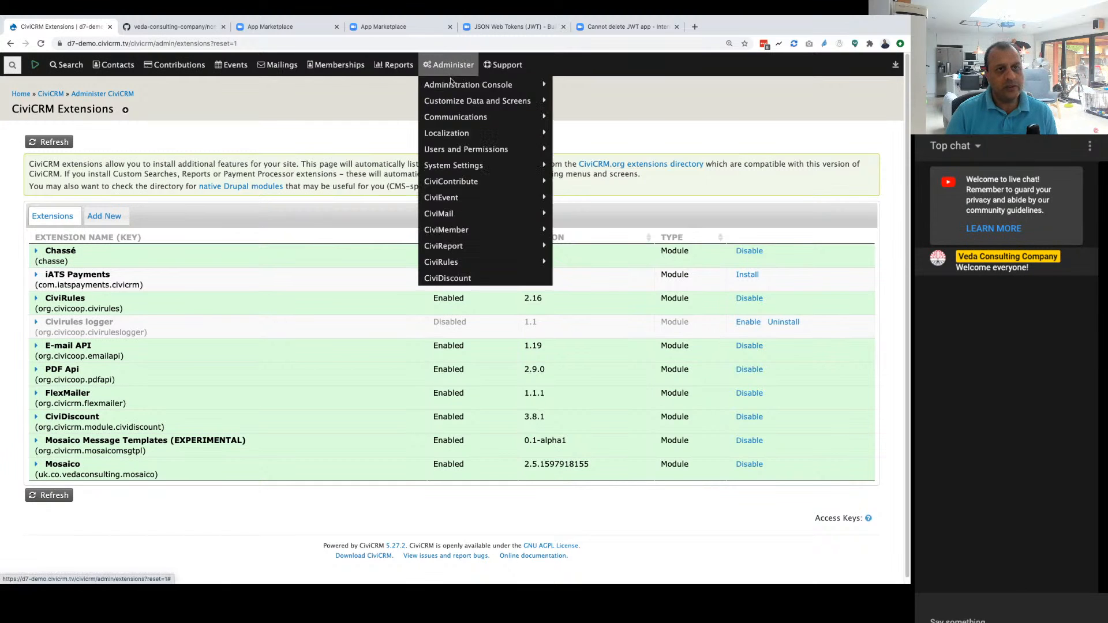
mouse_move(519, 100)
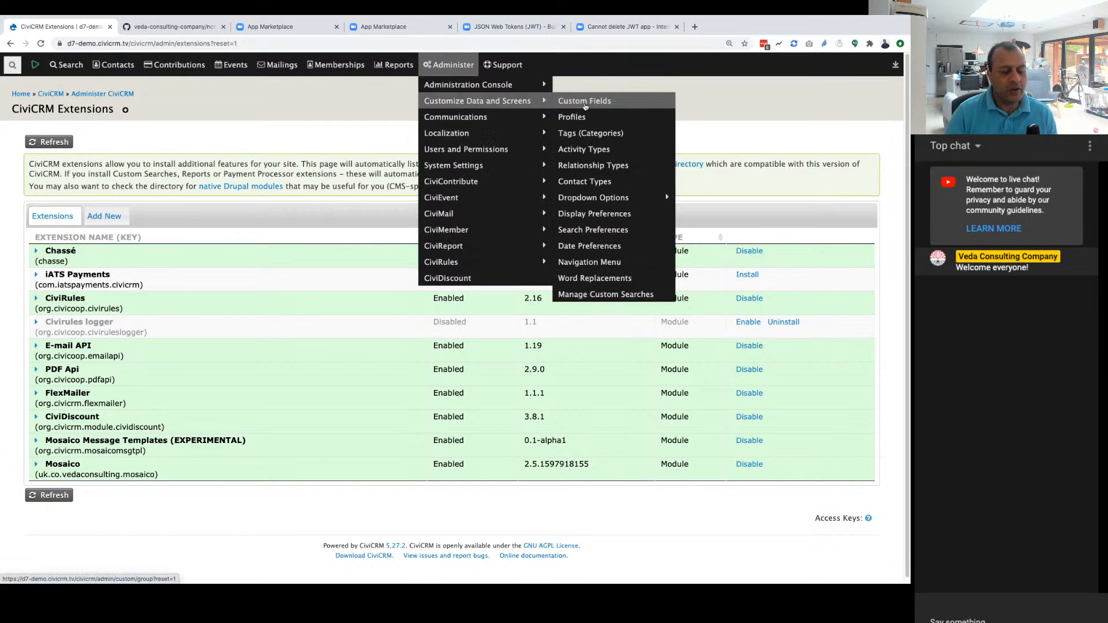
left_click(585, 103)
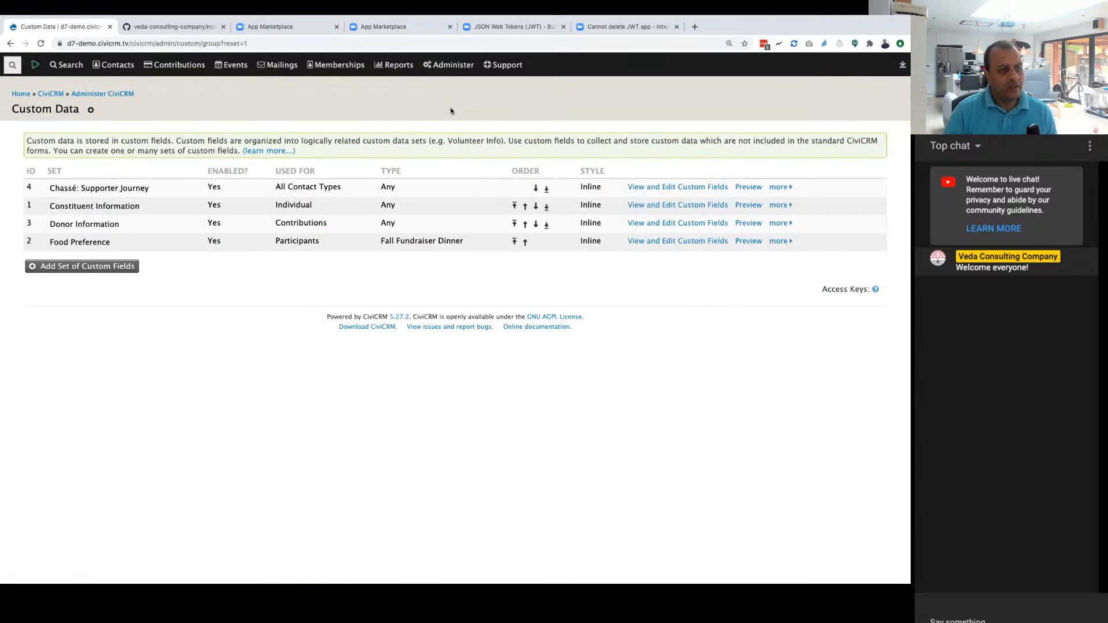
left_click(82, 267)
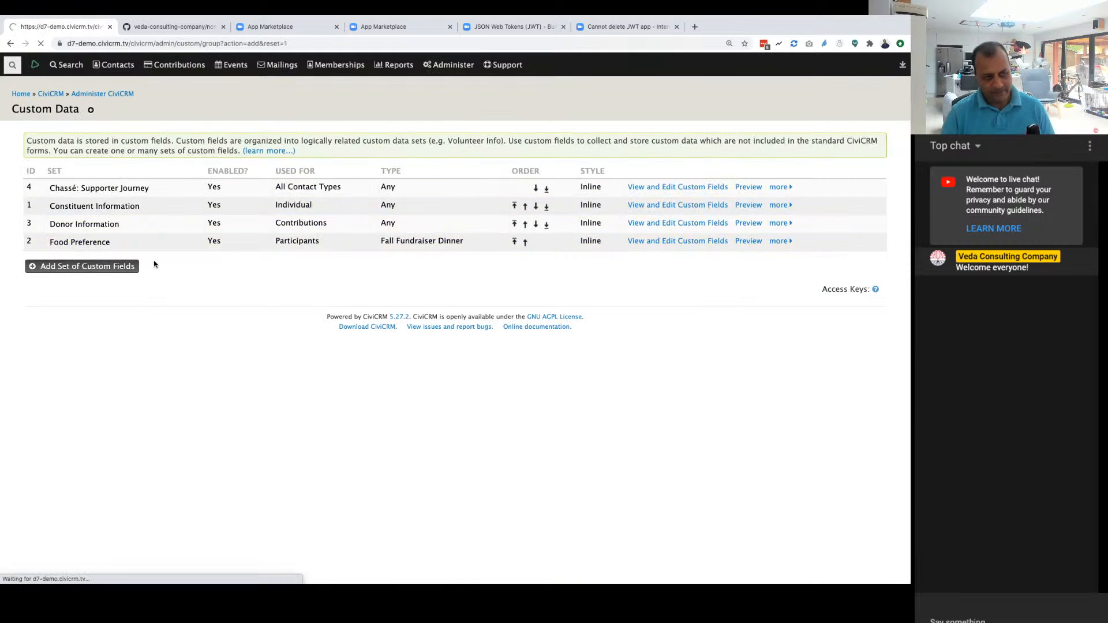
Step: Name the new custom field set Zoom Fields and set it to be used for Events
left_click(202, 186)
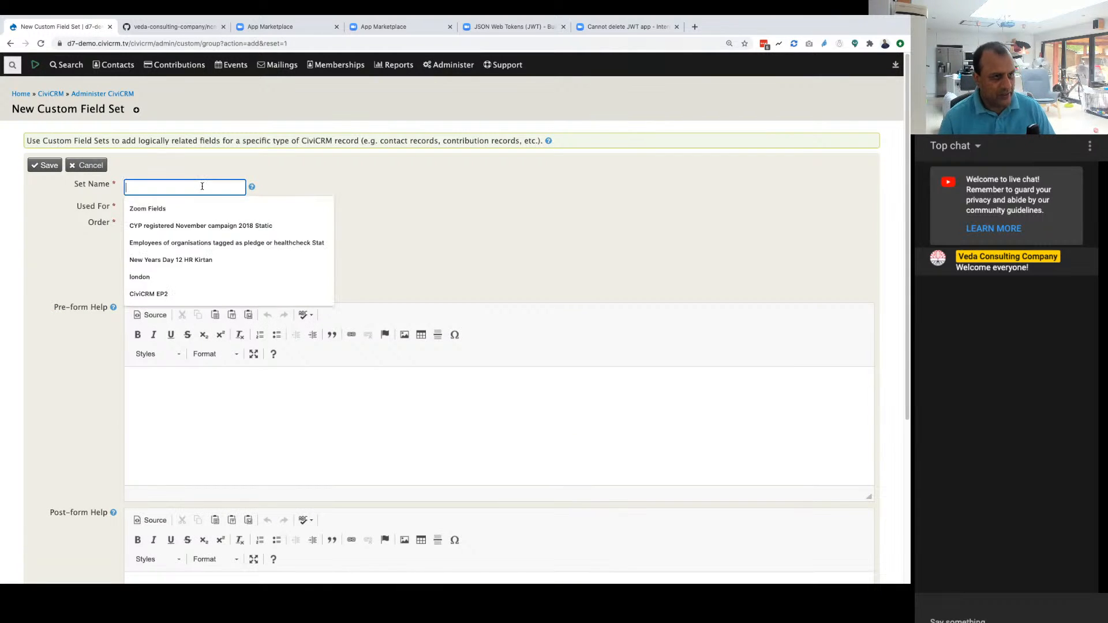
key("Down")
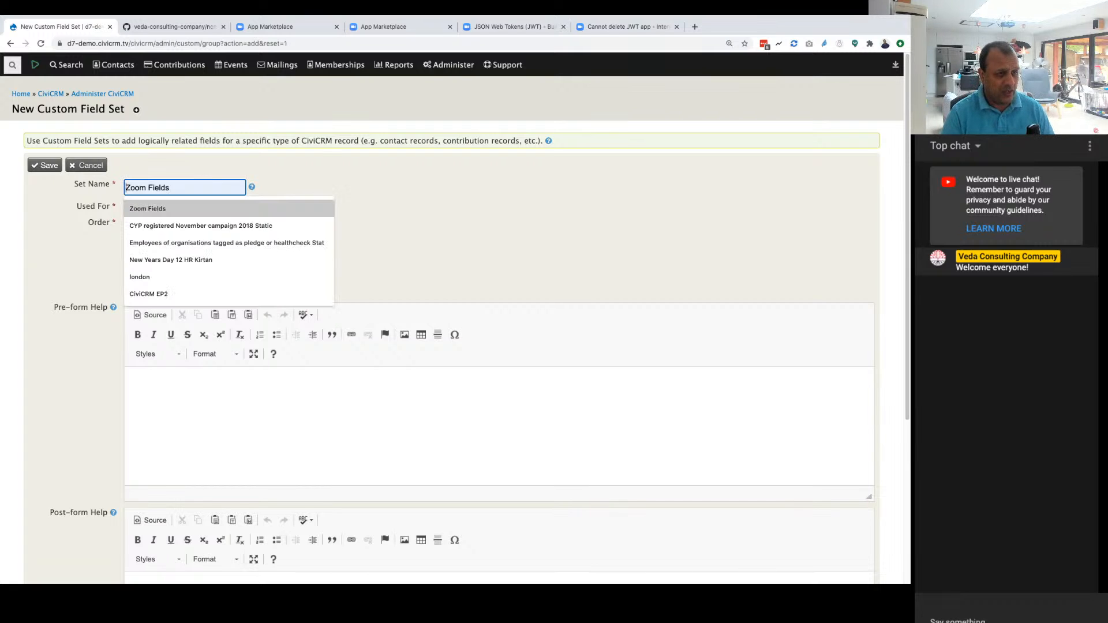
key("Tab")
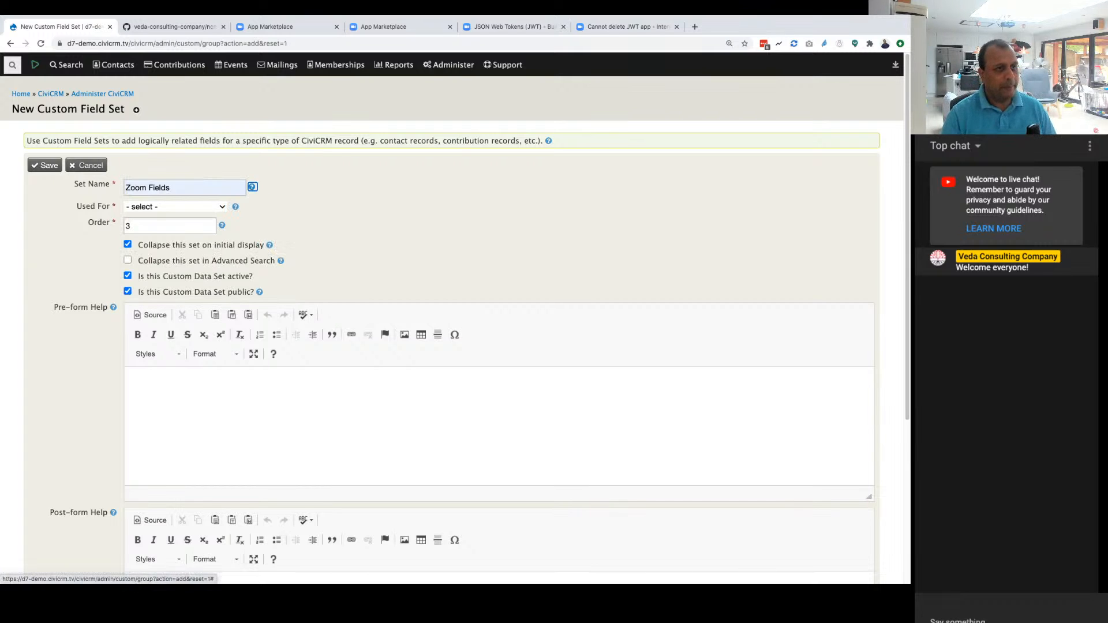
left_click(174, 185)
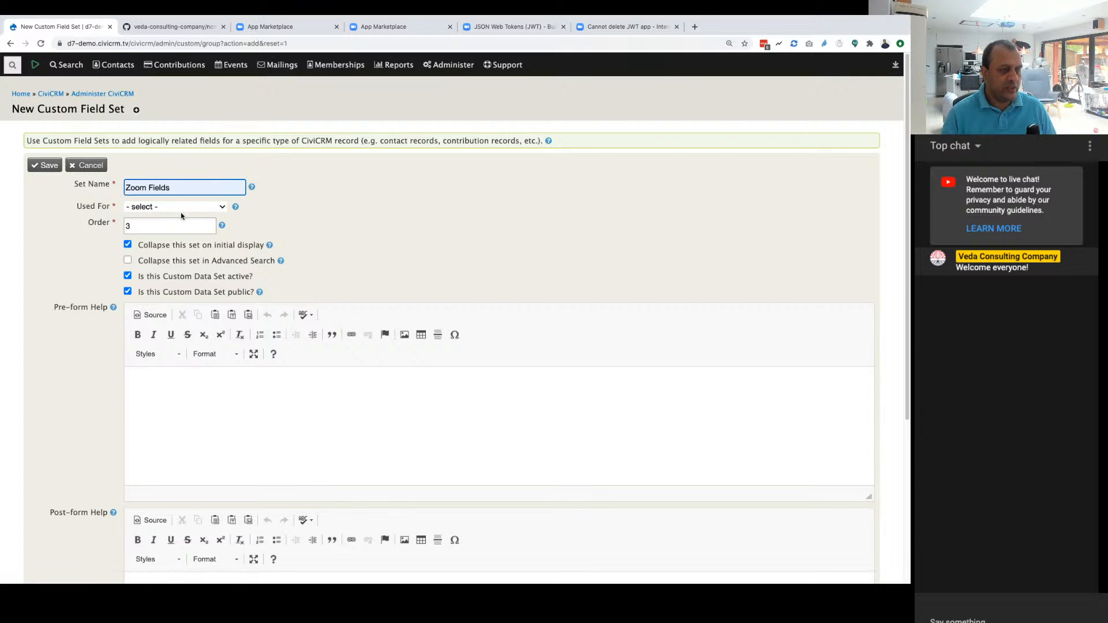
left_click(180, 206)
left_click(165, 290)
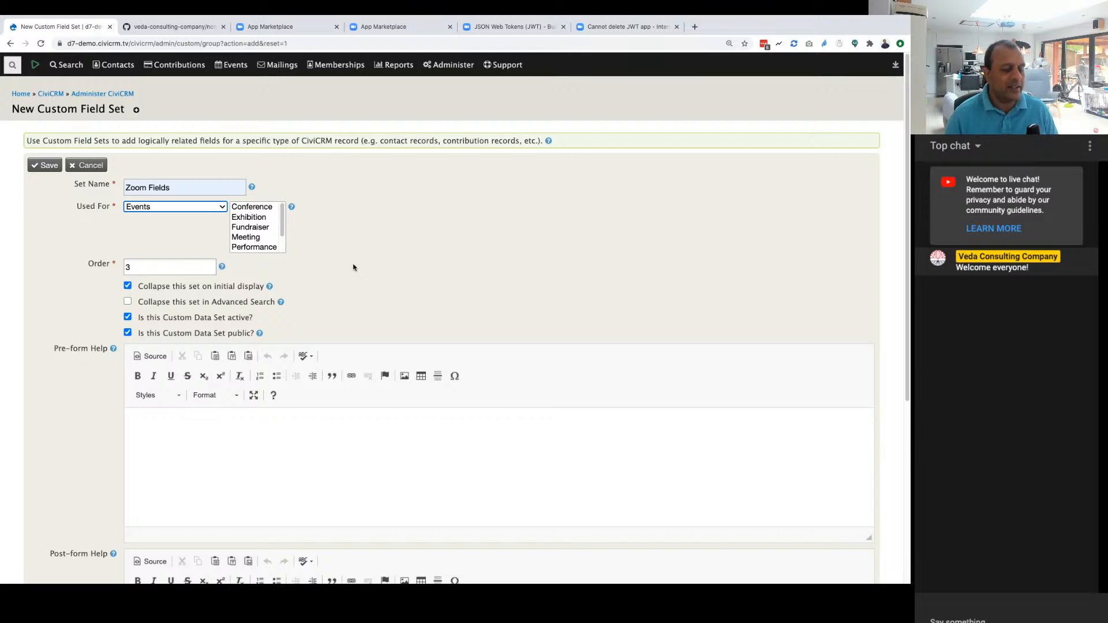
Step: Leave the event types unselected and turn off collapsing the set on initial display
left_click(164, 207)
left_click(163, 206)
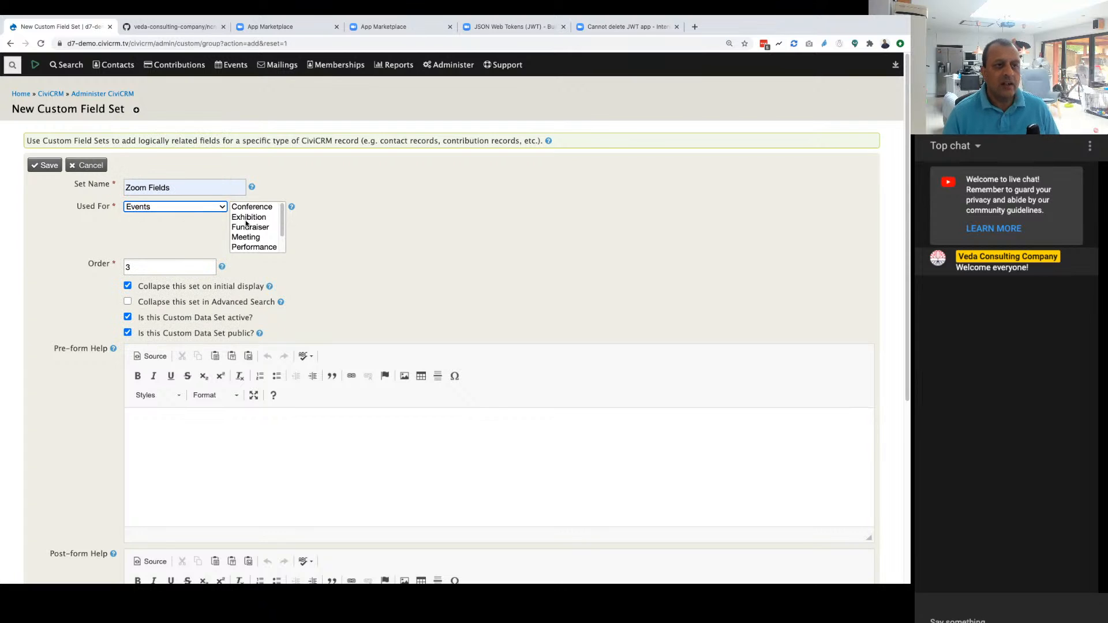
scroll(261, 233, "down", 1)
scroll(256, 243, "up", 1)
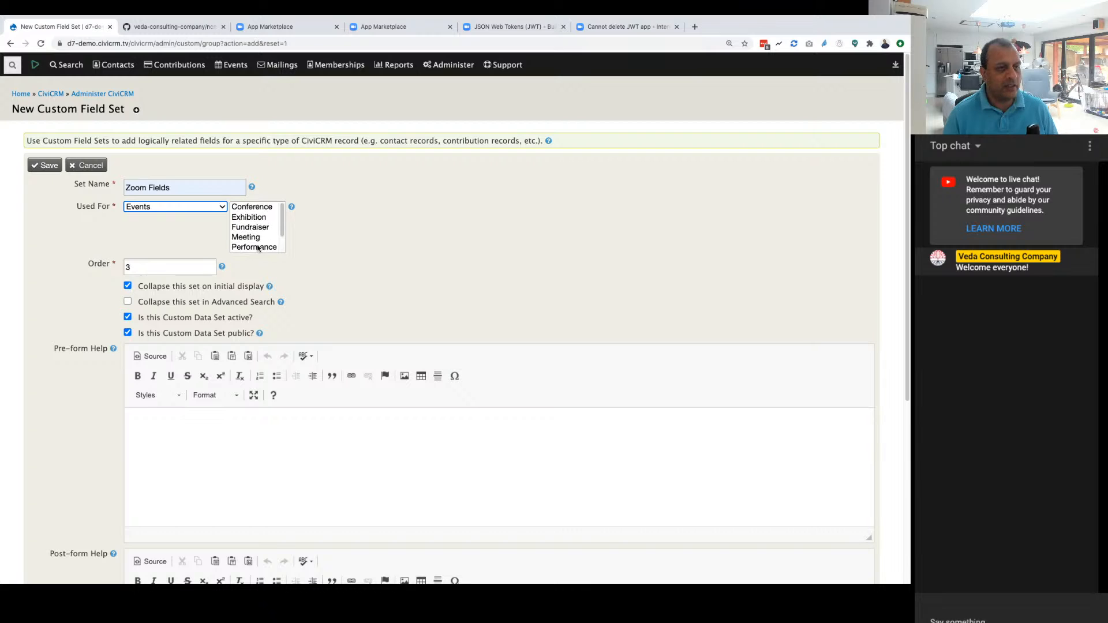
left_click(311, 236)
scroll(310, 252, "down", 3)
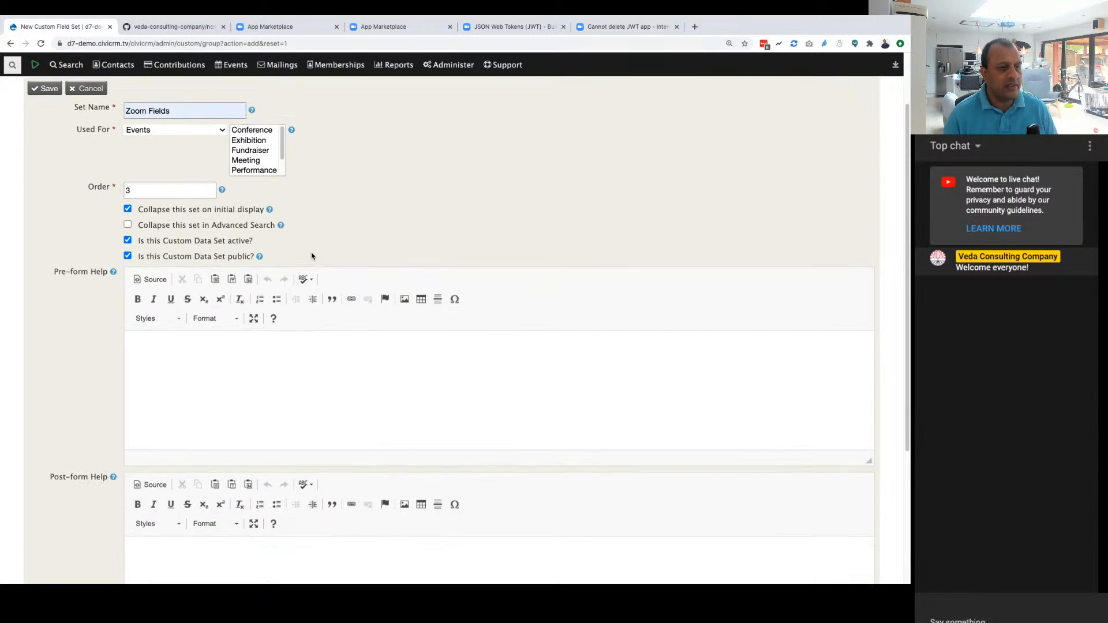
left_click(127, 214)
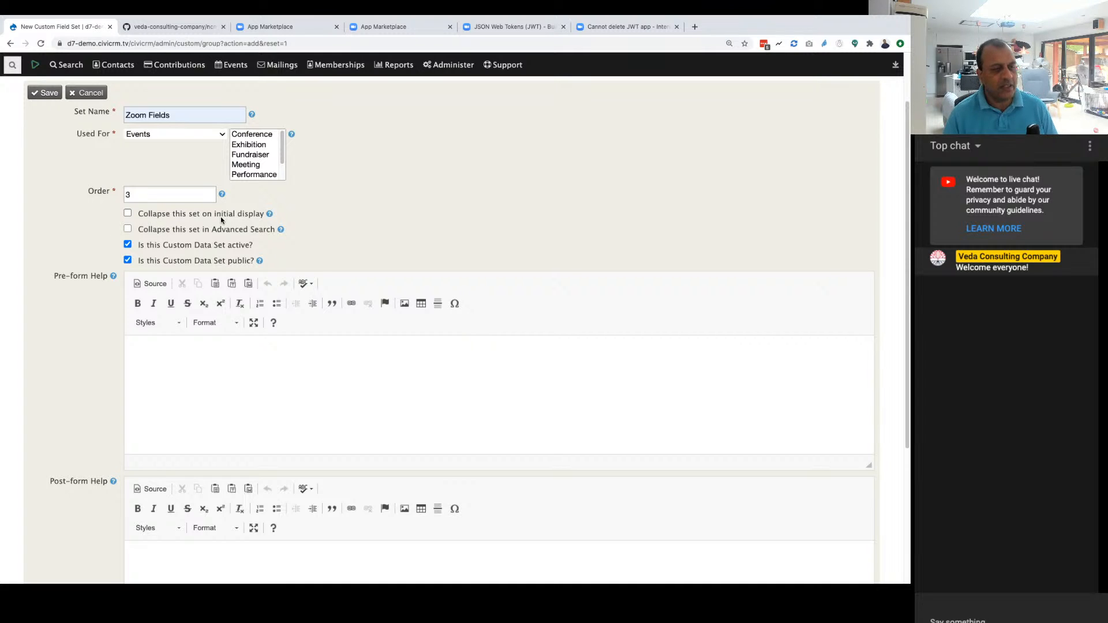
Step: Try turning off the public setting of the custom data set
scroll(208, 218, "down", 1)
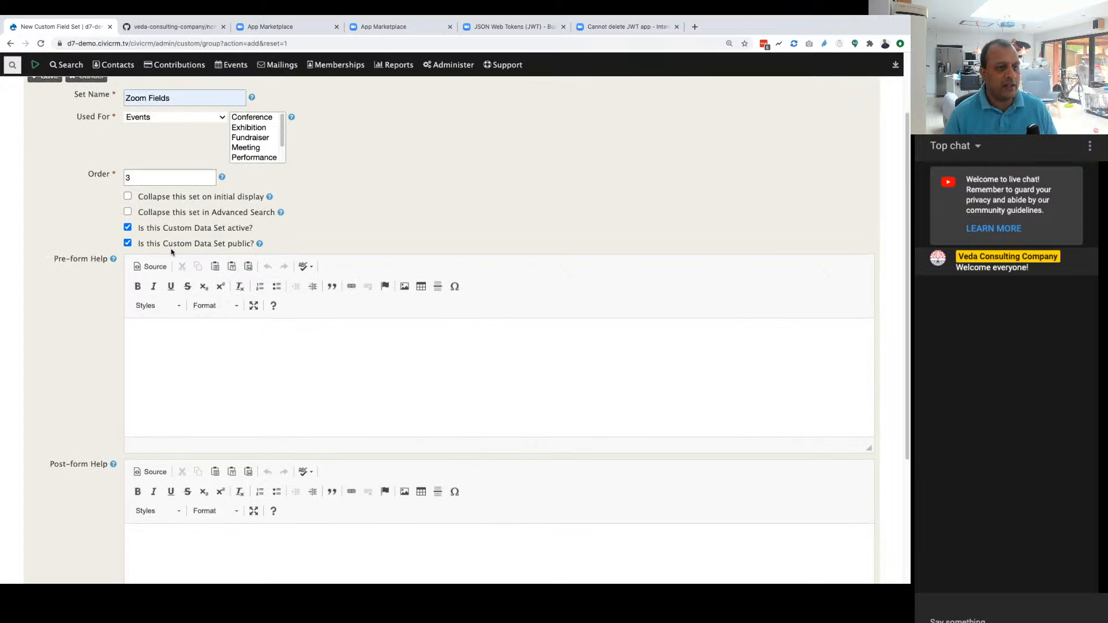
left_click_drag(138, 246, 252, 247)
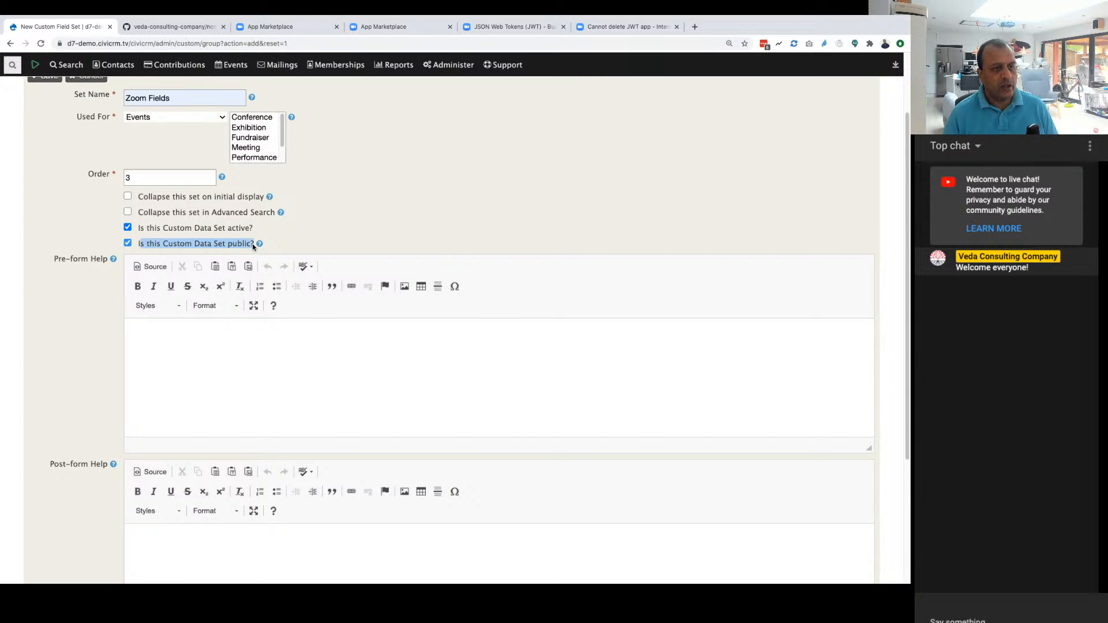
left_click(128, 244)
left_click(127, 244)
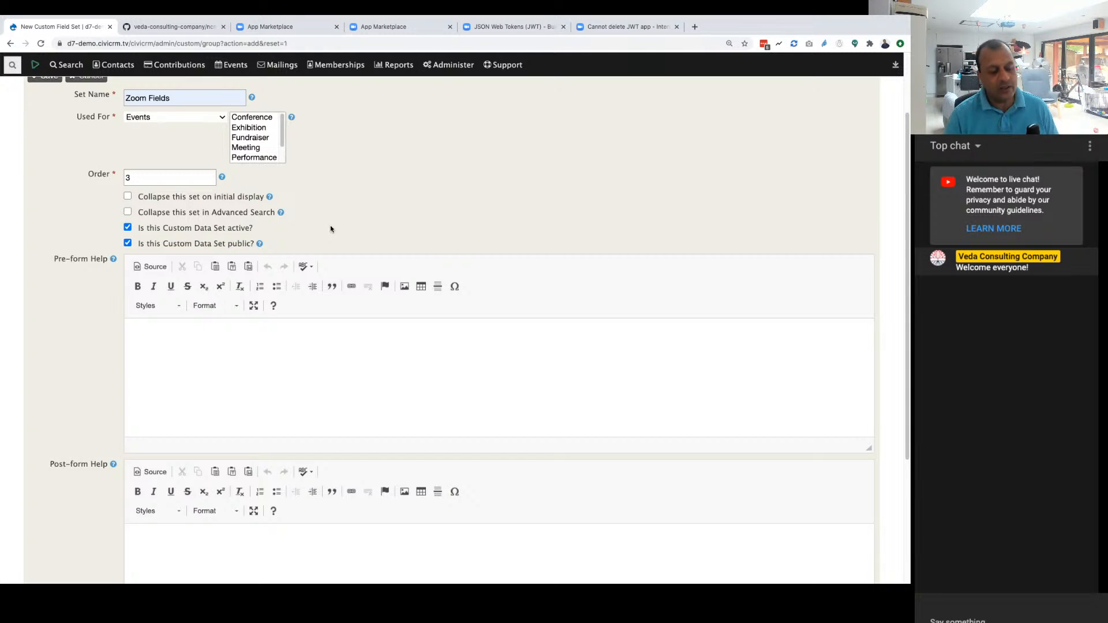
left_click(128, 243)
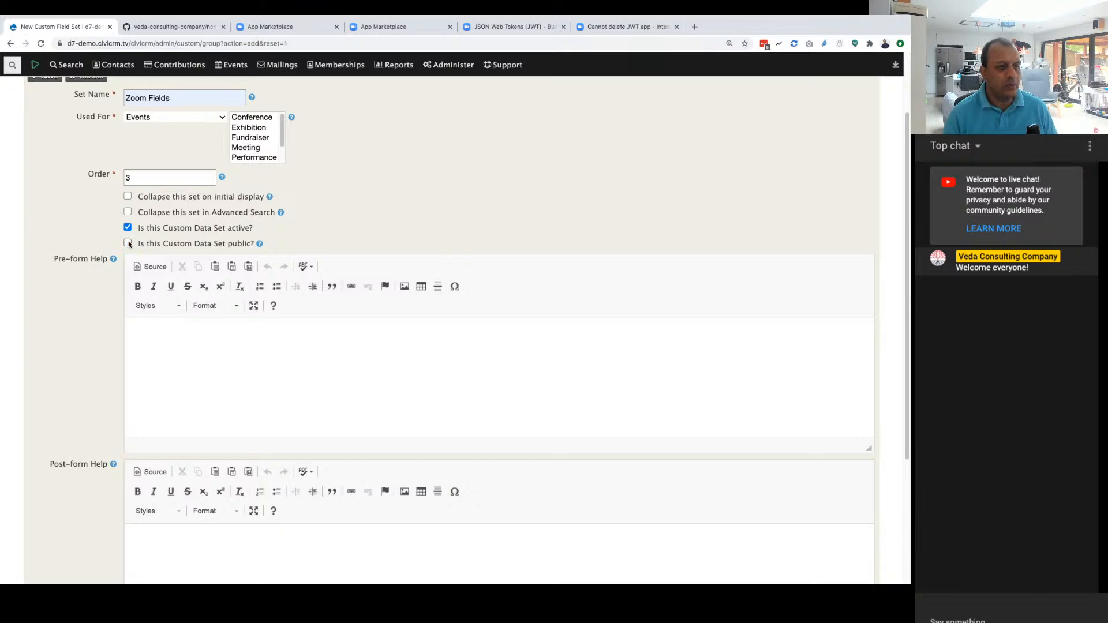
left_click(128, 244)
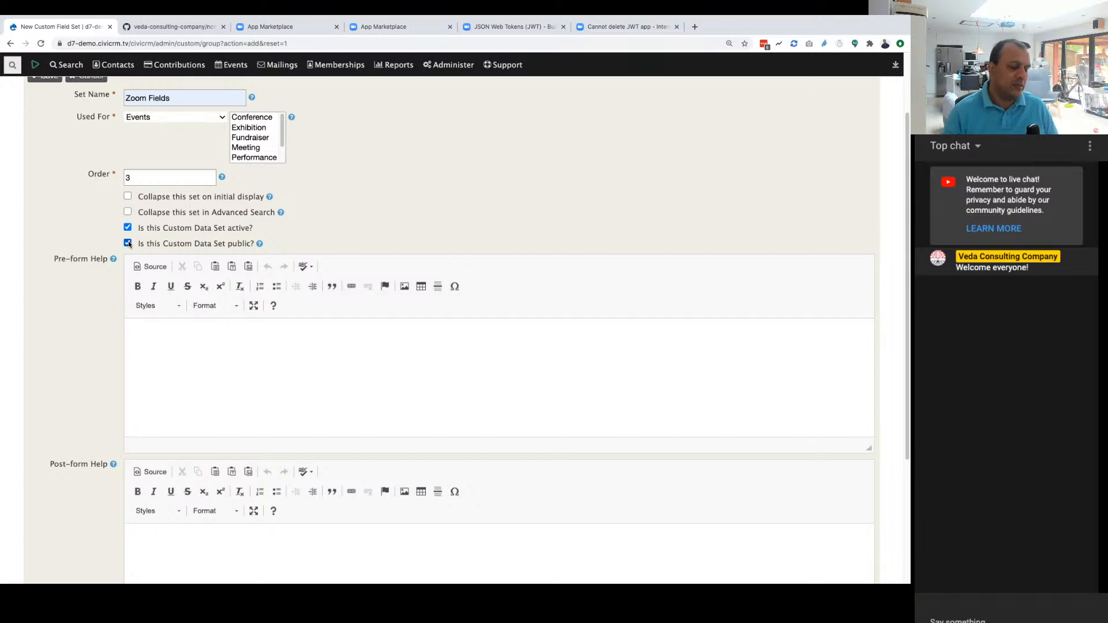
Step: Save the Zoom Fields set as active and public, leaving the pre-form and post-form help empty
scroll(358, 256, "down", 1)
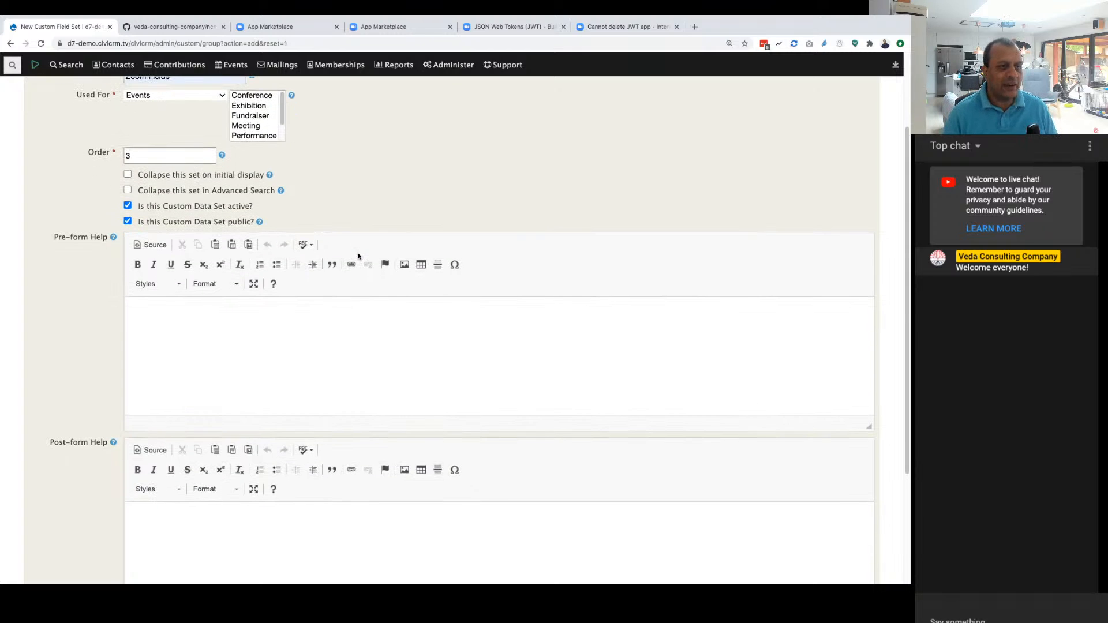
scroll(358, 257, "down", 1)
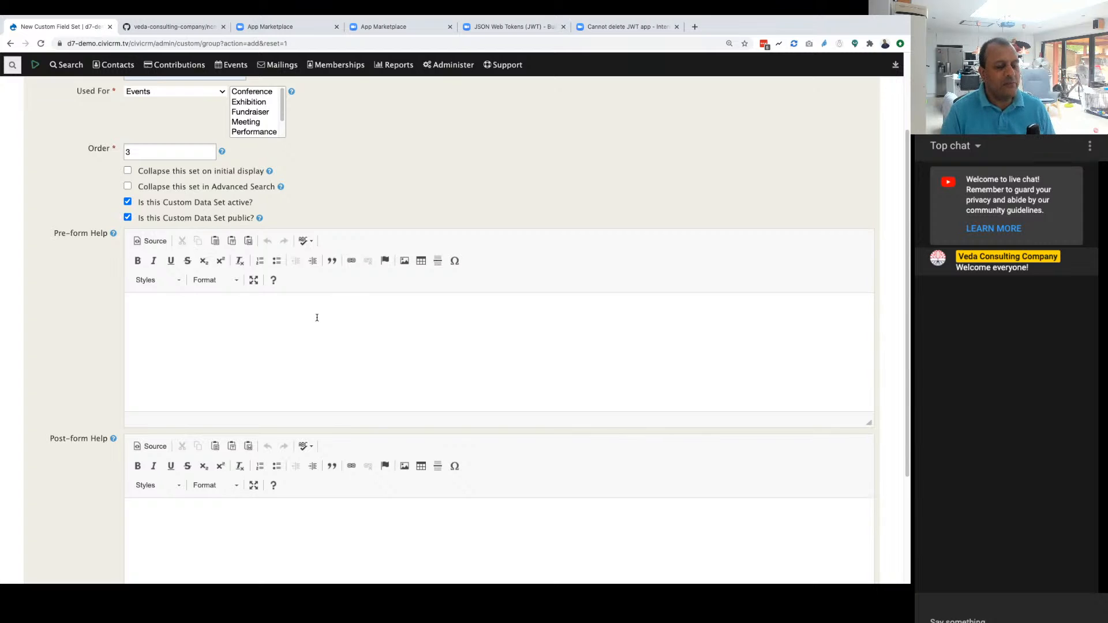
scroll(317, 317, "down", 5)
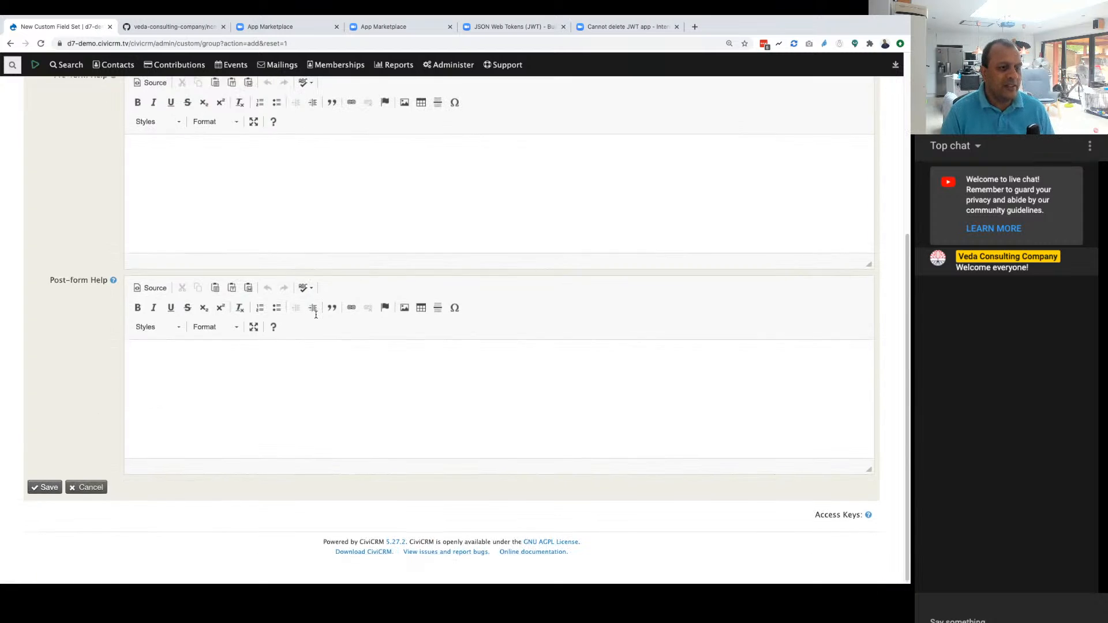
scroll(312, 296, "up", 4)
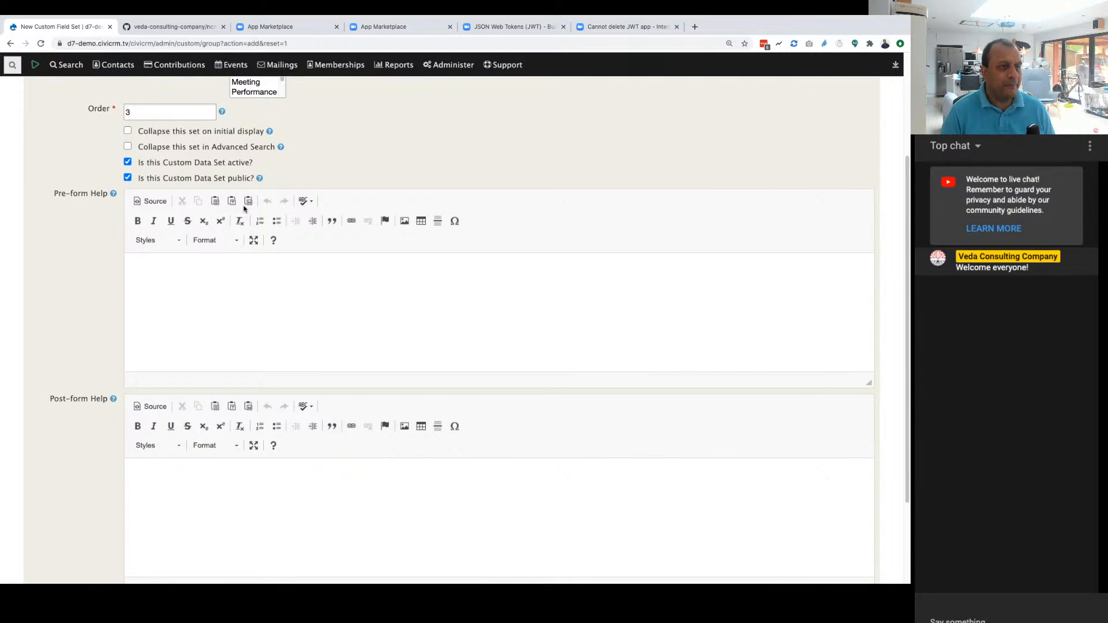
scroll(243, 208, "up", 1)
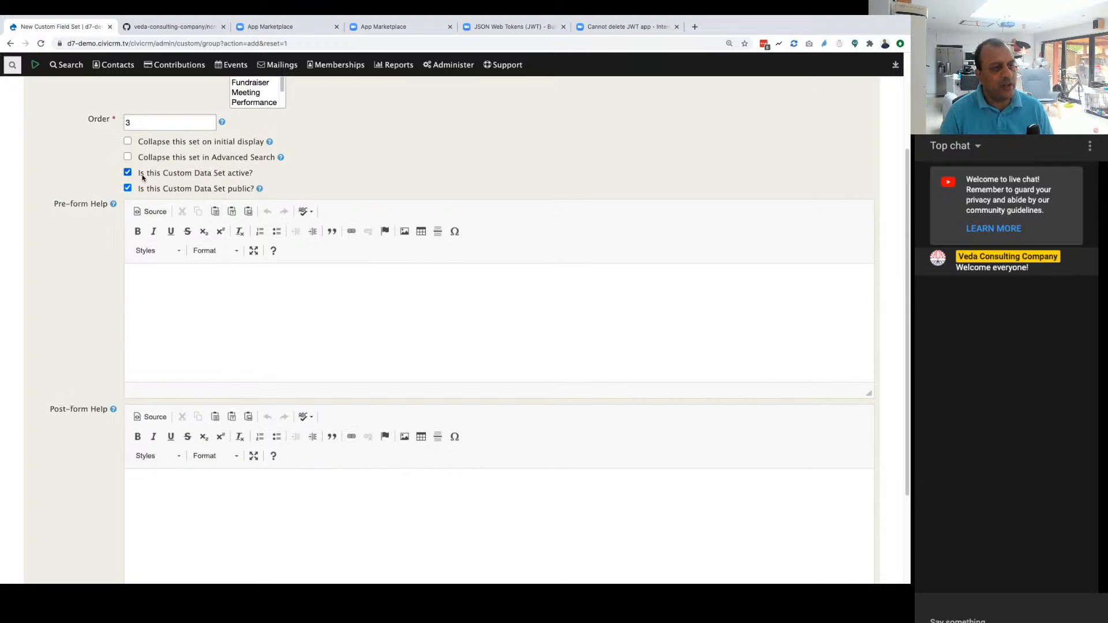
scroll(353, 199, "down", 5)
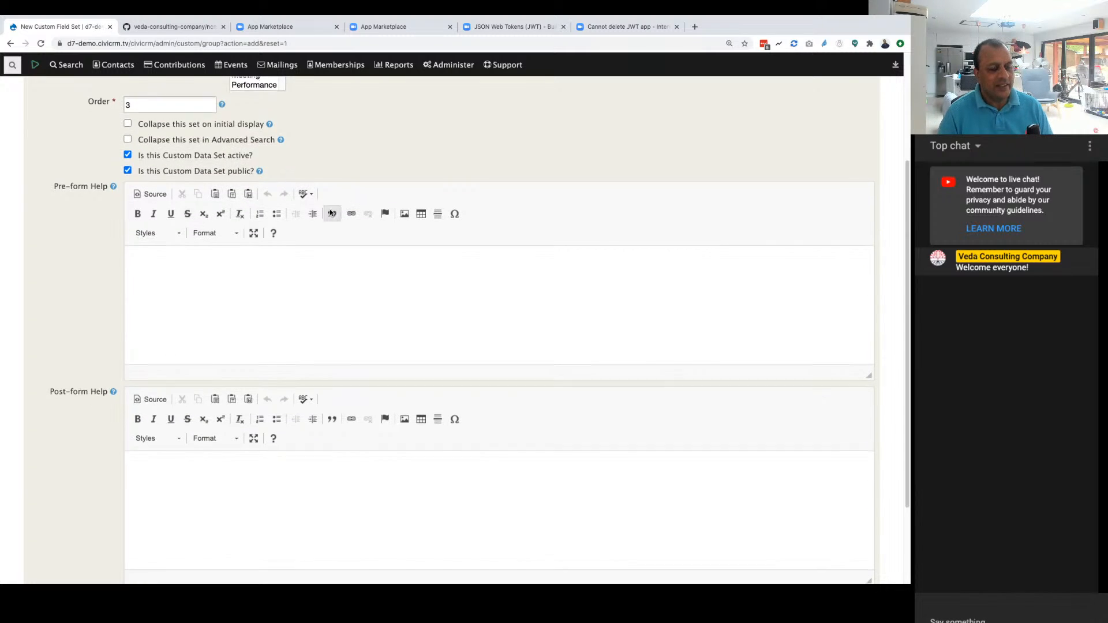
left_click(45, 485)
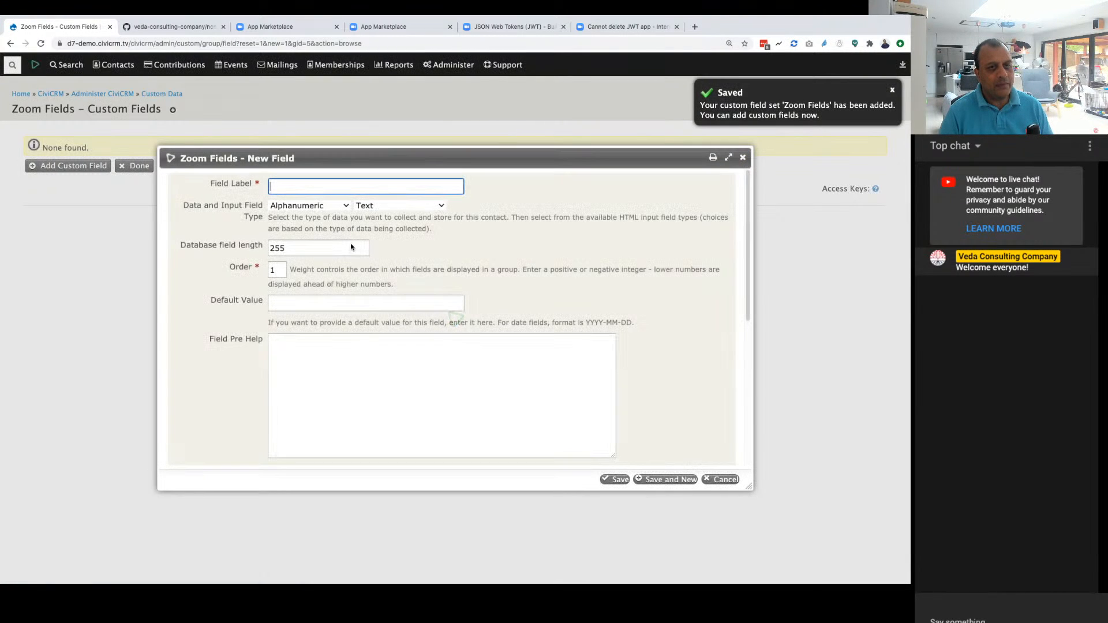
Step: Label the set's first custom field Zoom Account ID, keeping the Alphanumeric Text type and database field length of 255
type("Zoom Account ID")
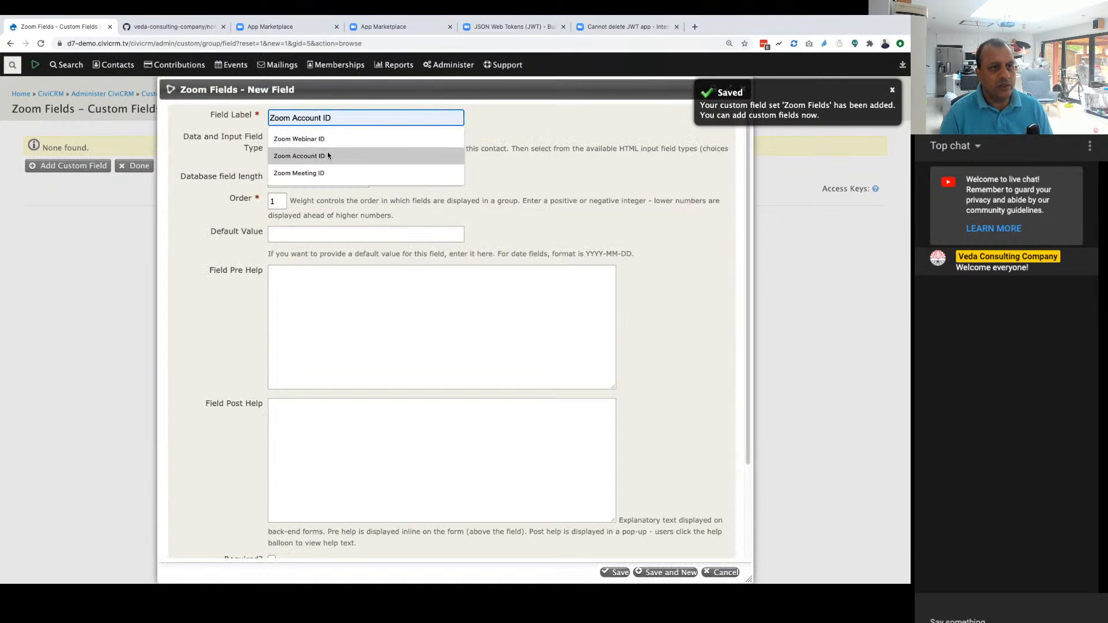
left_click(329, 156)
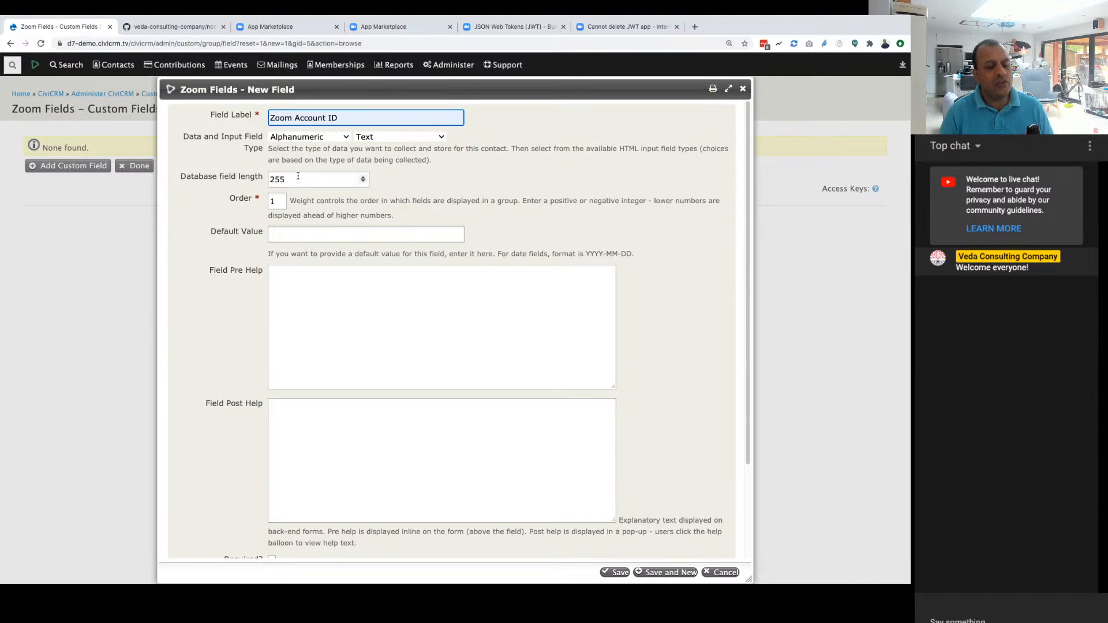
left_click_drag(299, 179, 267, 177)
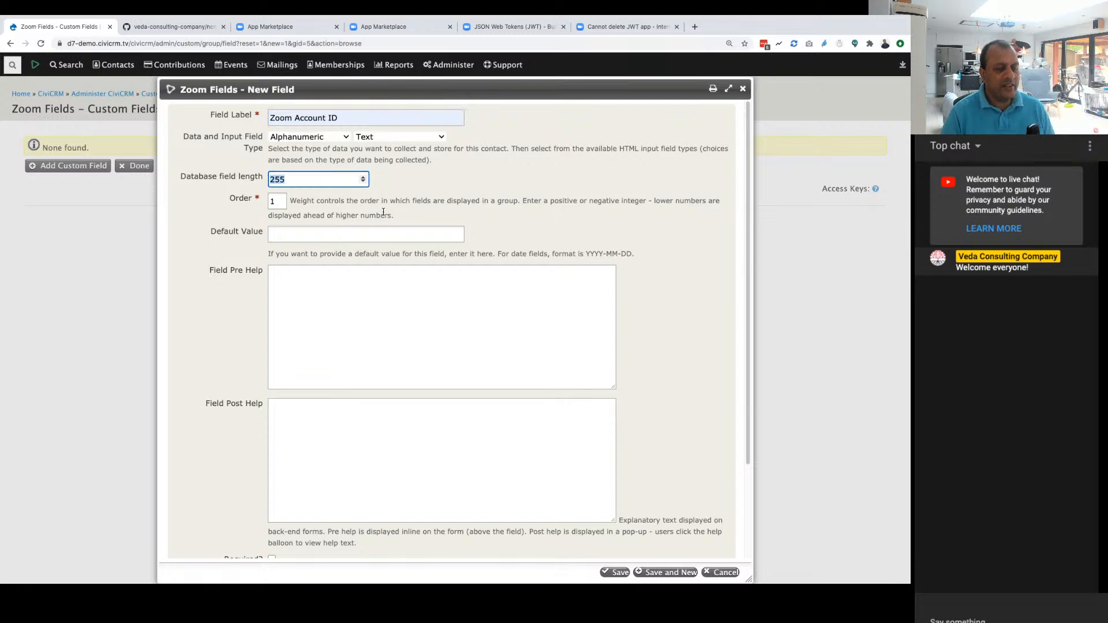
left_click(431, 186)
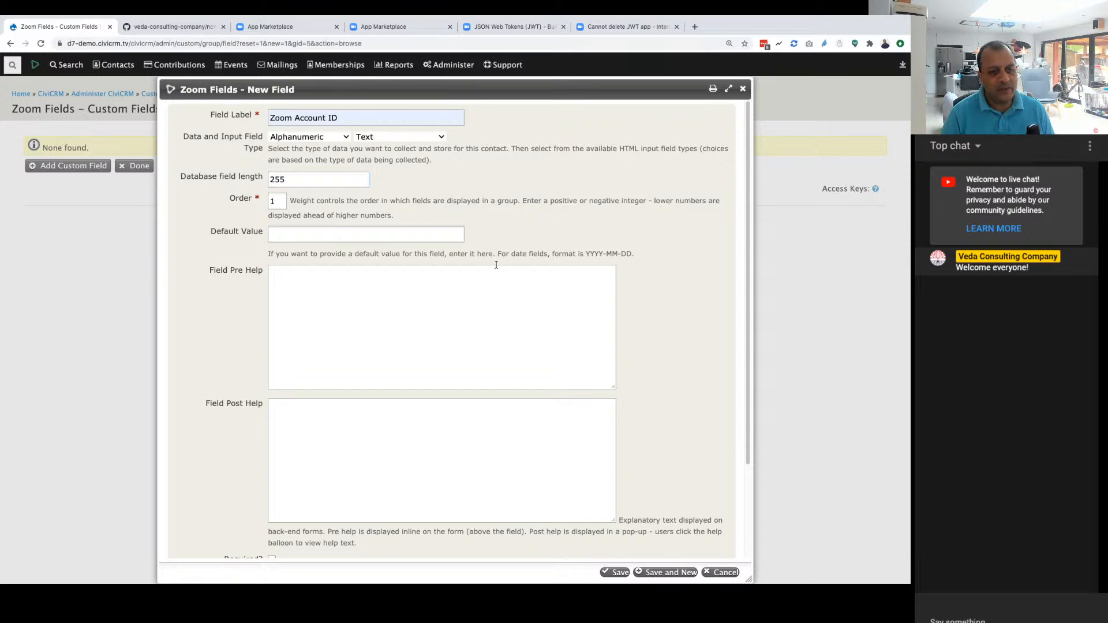
Step: Make the Zoom Account ID field searchable, keeping it active and not required
scroll(496, 265, "down", 3)
scroll(379, 500, "up", 2)
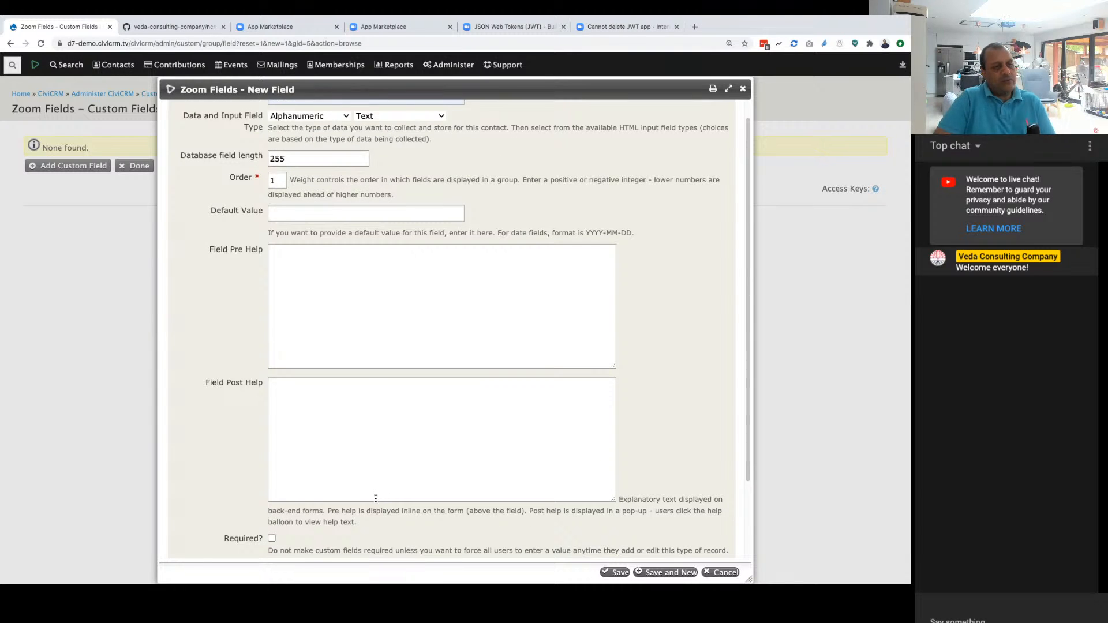
scroll(377, 499, "down", 3)
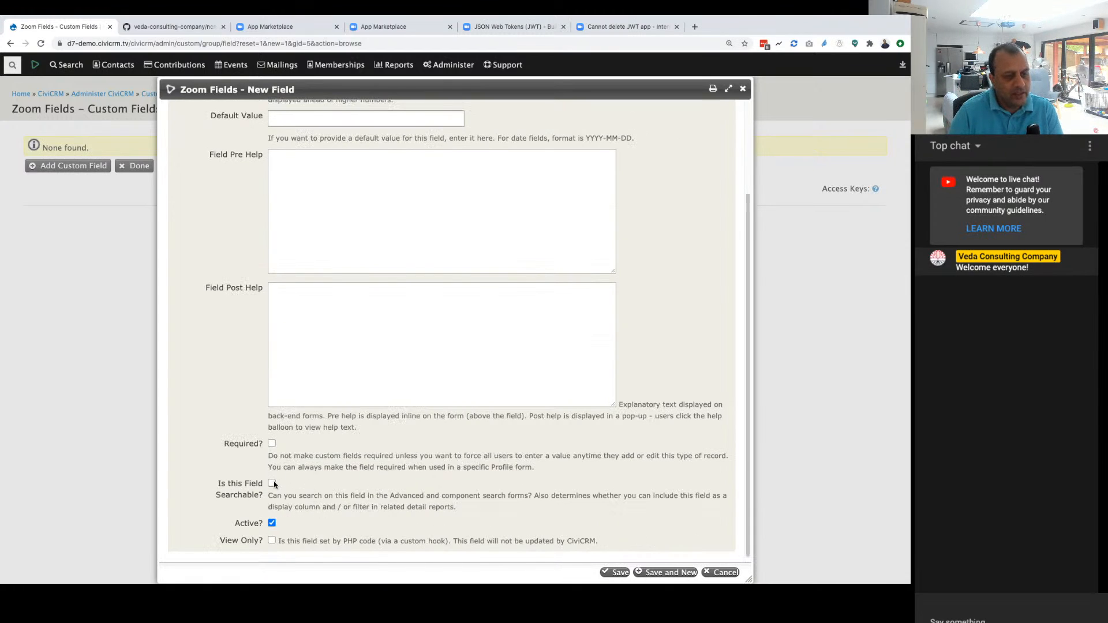
left_click(272, 482)
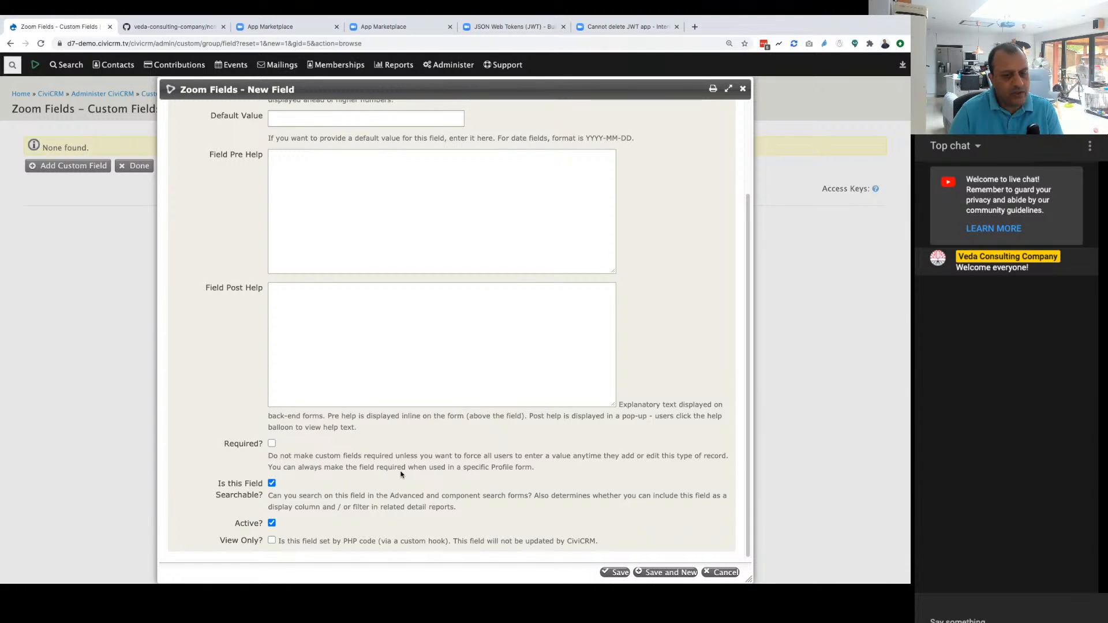
scroll(402, 474, "up", 1)
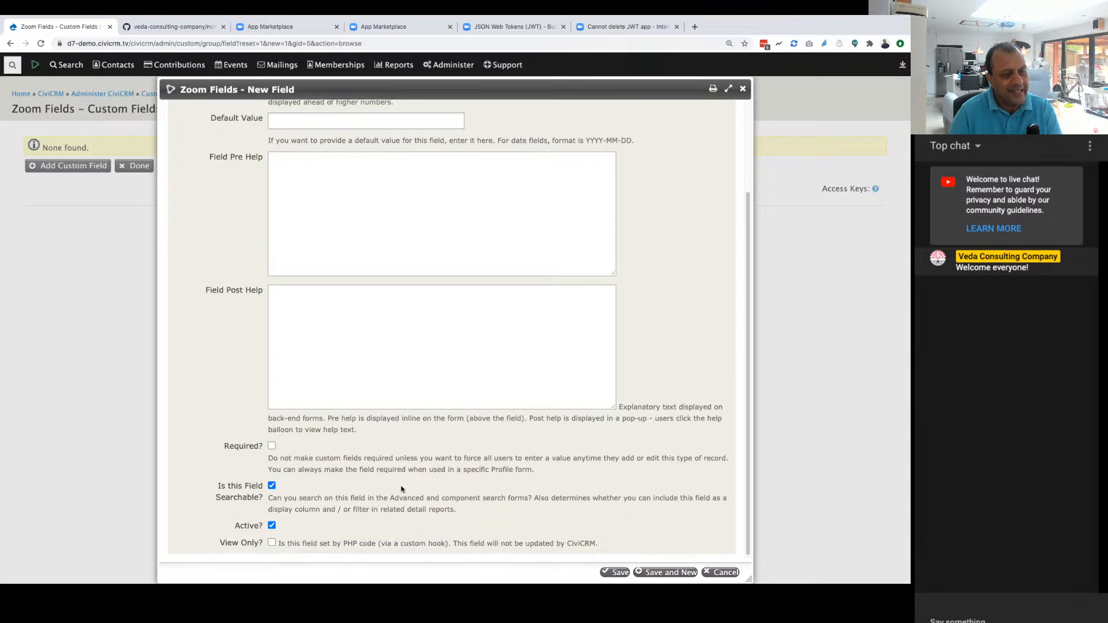
scroll(402, 487, "down", 1)
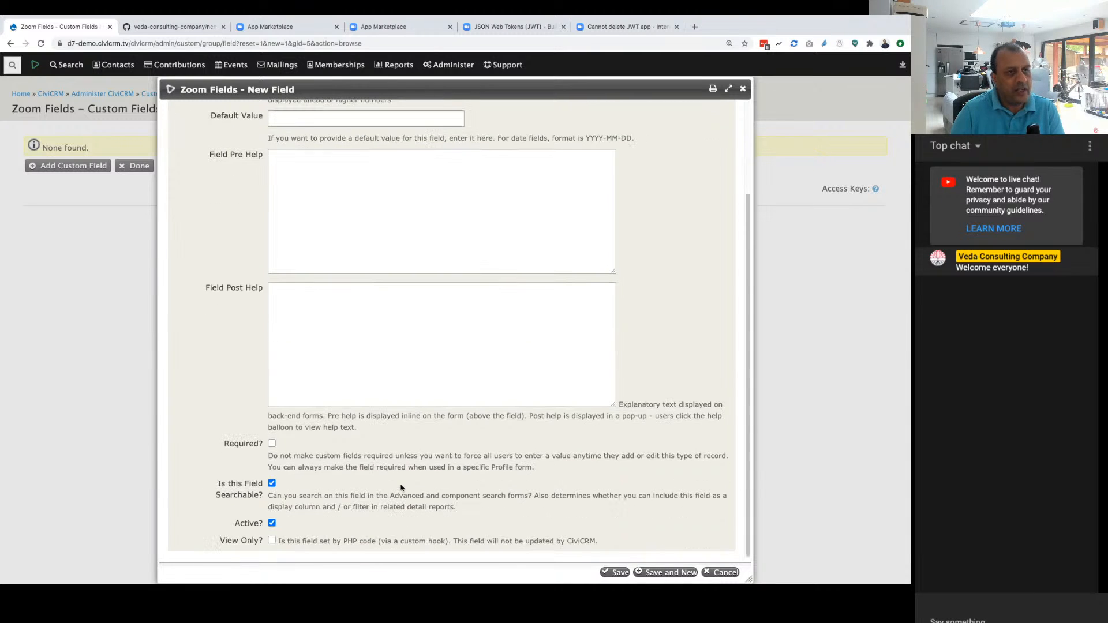
Step: Save the Zoom Account ID field and label the next new custom field Zoom Webinar ID
scroll(492, 493, "up", 3)
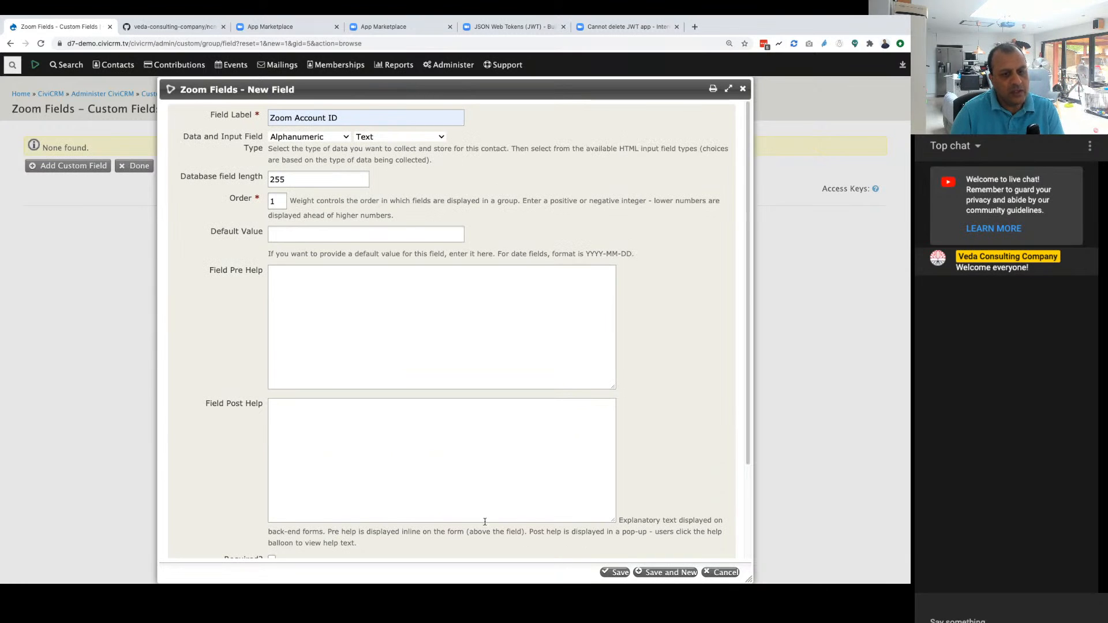
left_click(664, 573)
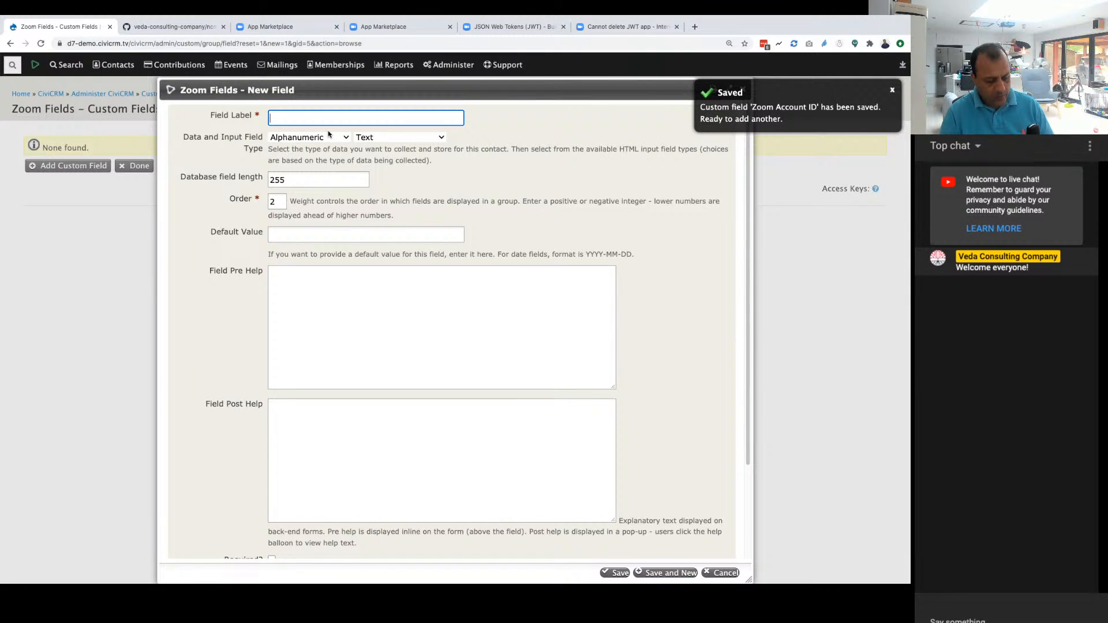
type("Zoom")
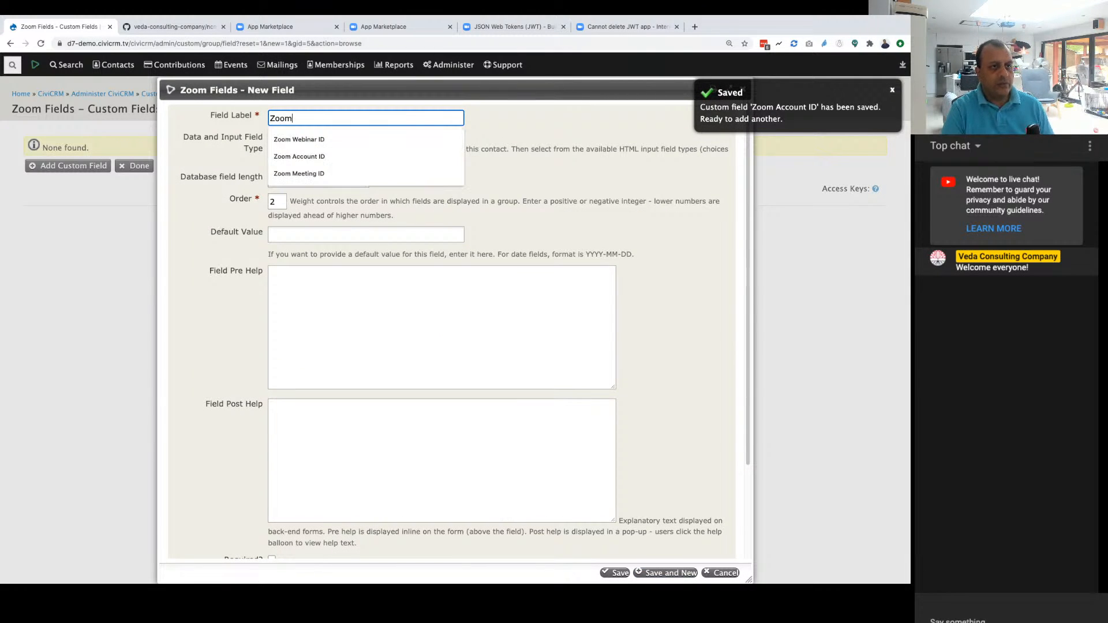
left_click(299, 139)
key("Tab")
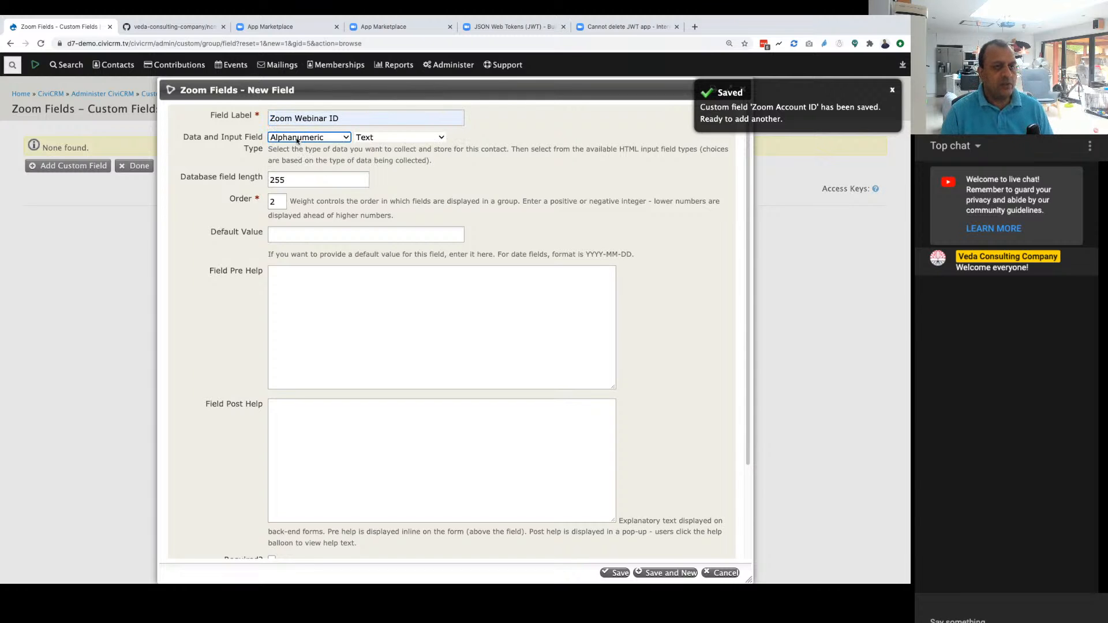
Step: Make the Zoom Webinar ID field searchable, keep it active and not required, and save it with another new field started
scroll(447, 378, "down", 2)
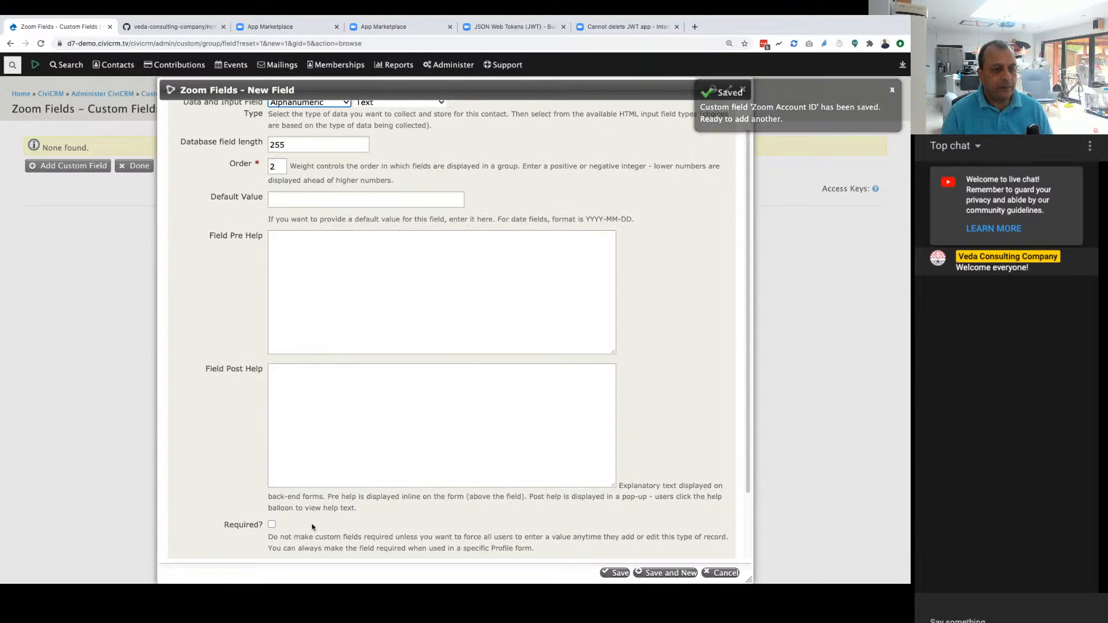
scroll(305, 525, "down", 1)
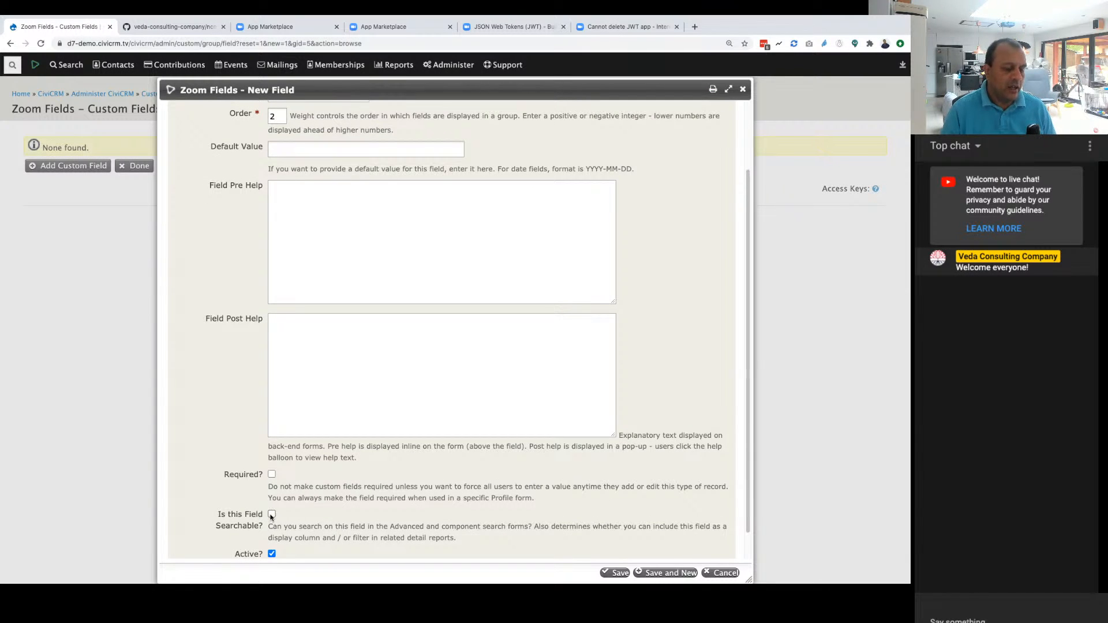
left_click(271, 514)
scroll(597, 540, "down", 1)
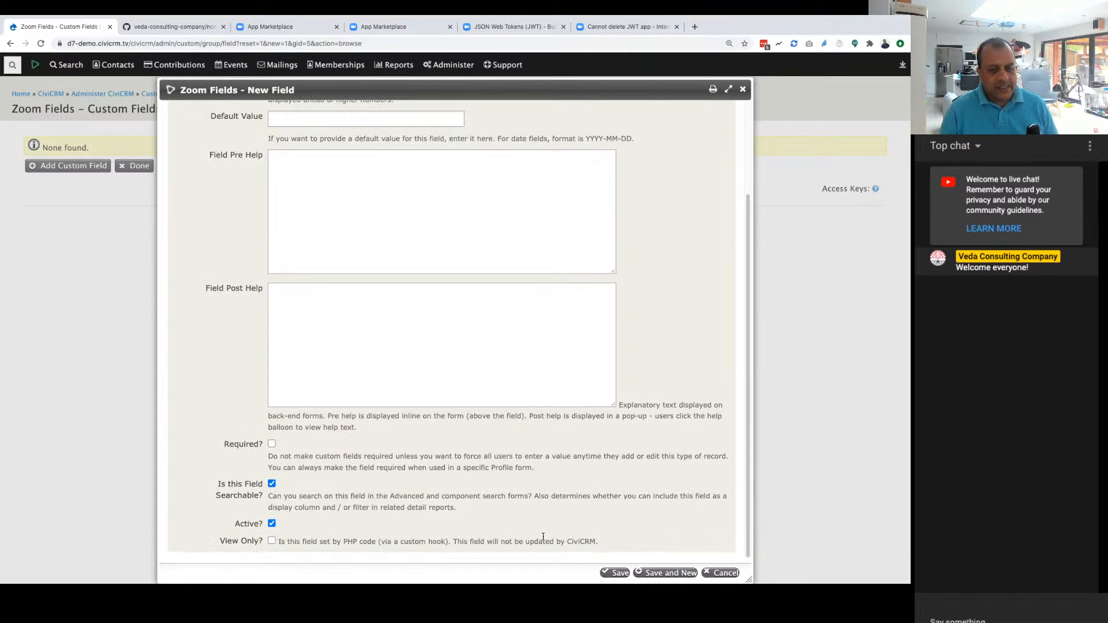
scroll(588, 531, "up", 4)
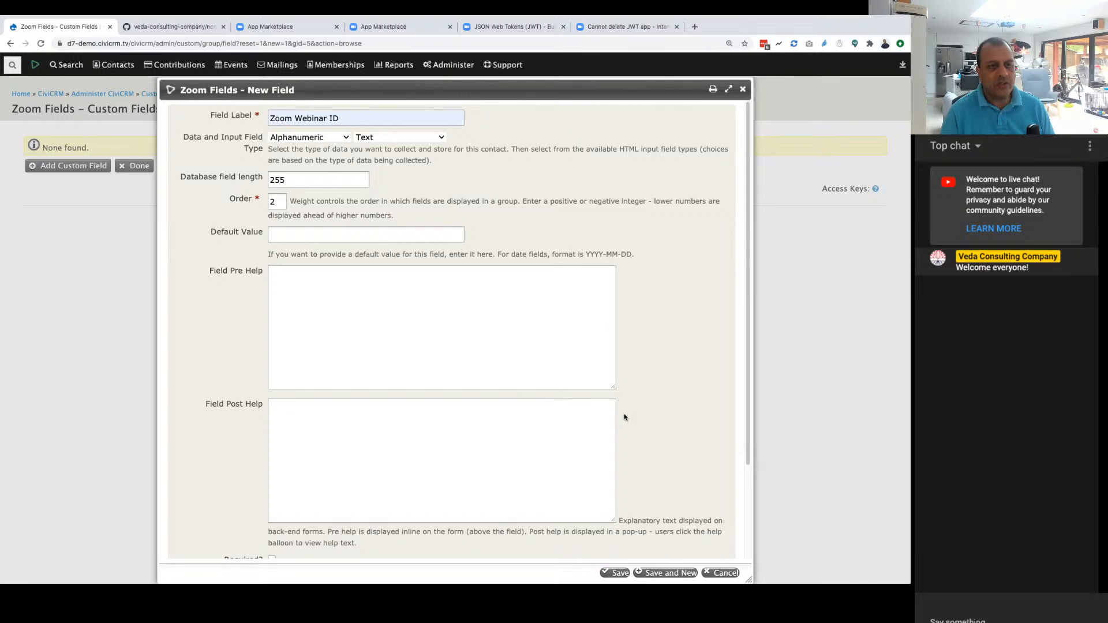
scroll(624, 417, "down", 4)
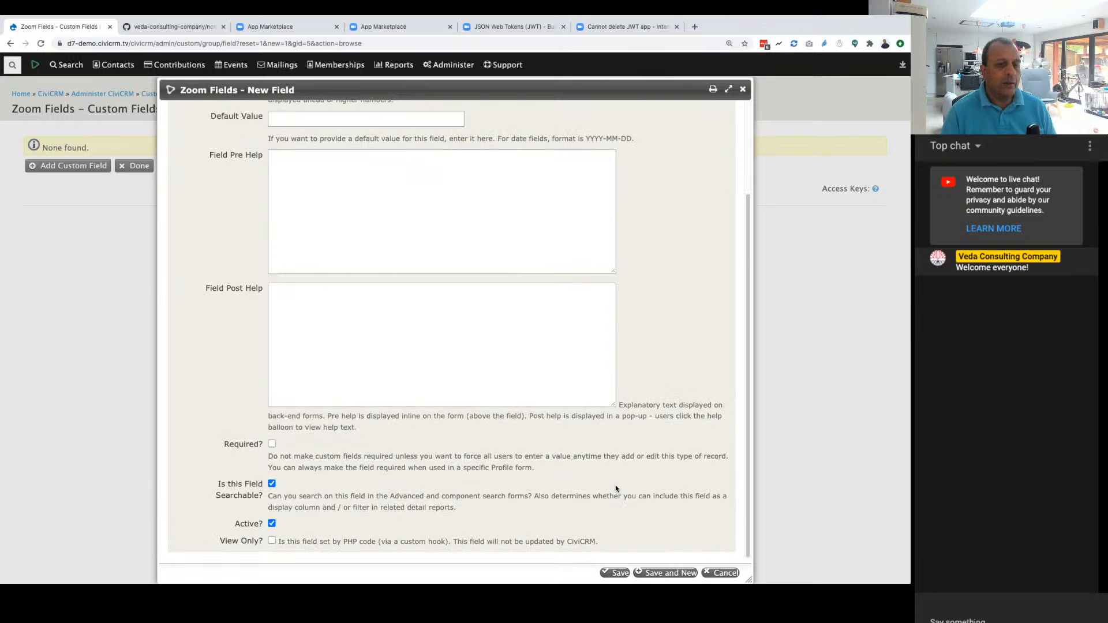
scroll(617, 490, "up", 4)
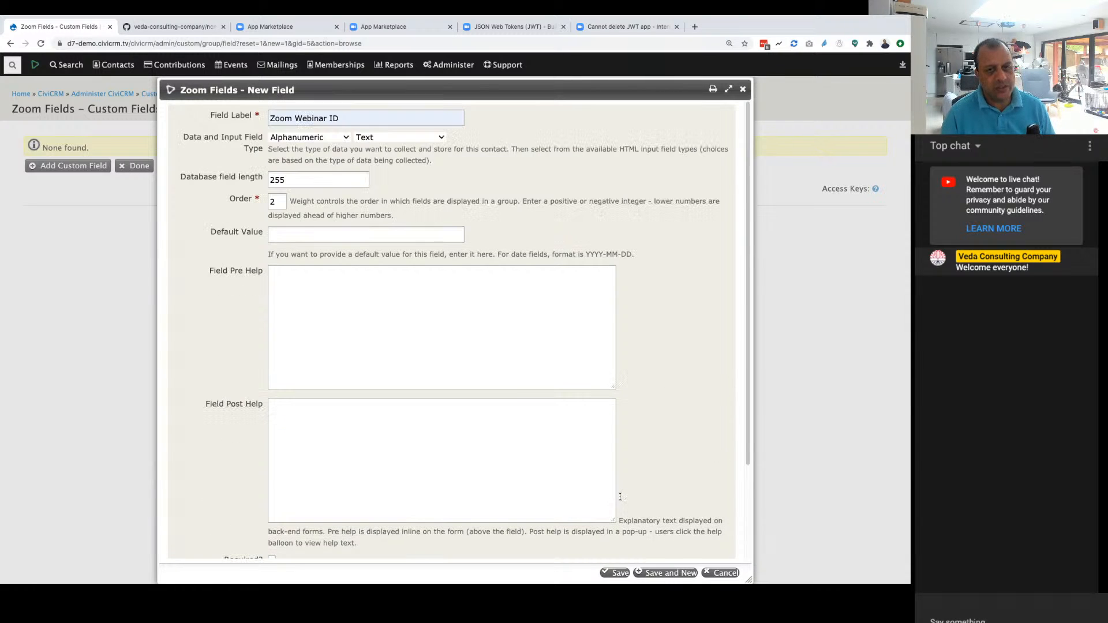
scroll(619, 497, "down", 4)
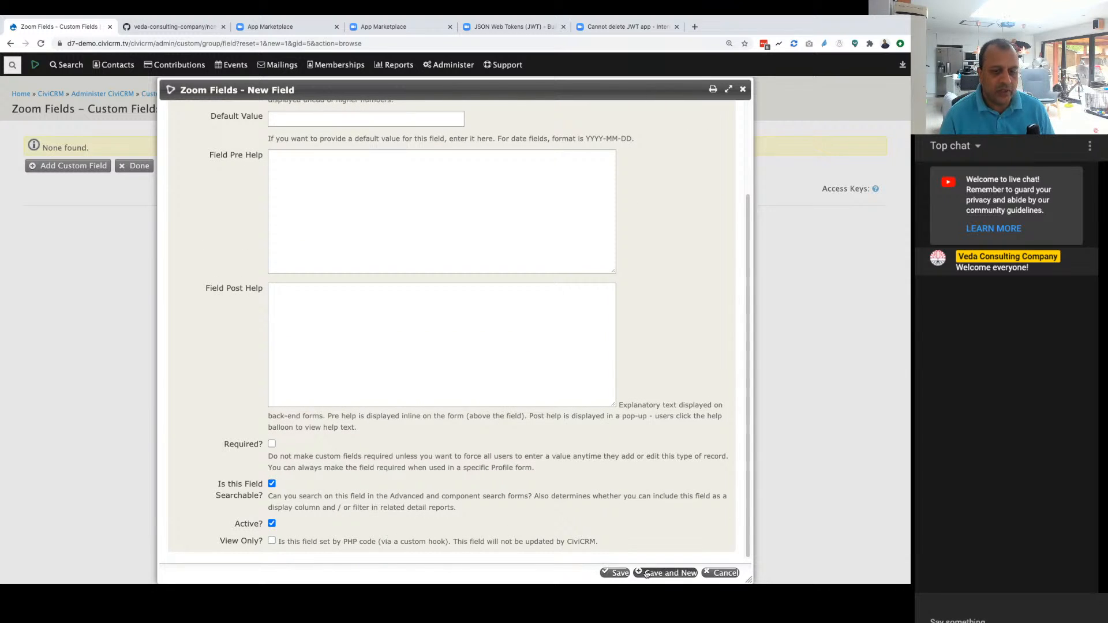
left_click(665, 572)
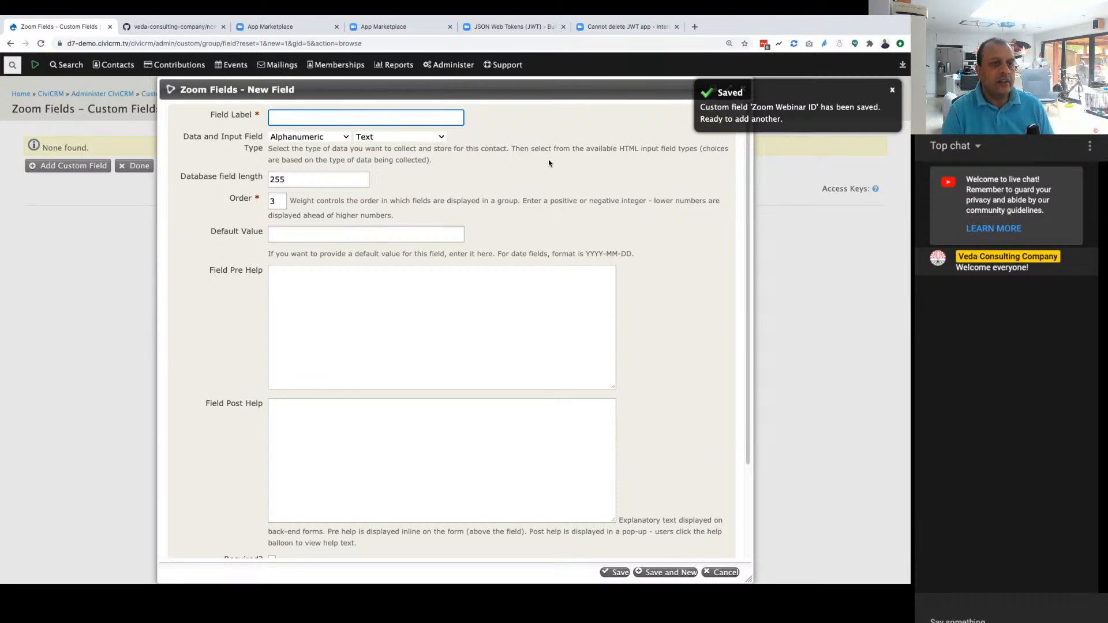
Step: Label the set's third custom field Zoom Meeting ID
type("Zo")
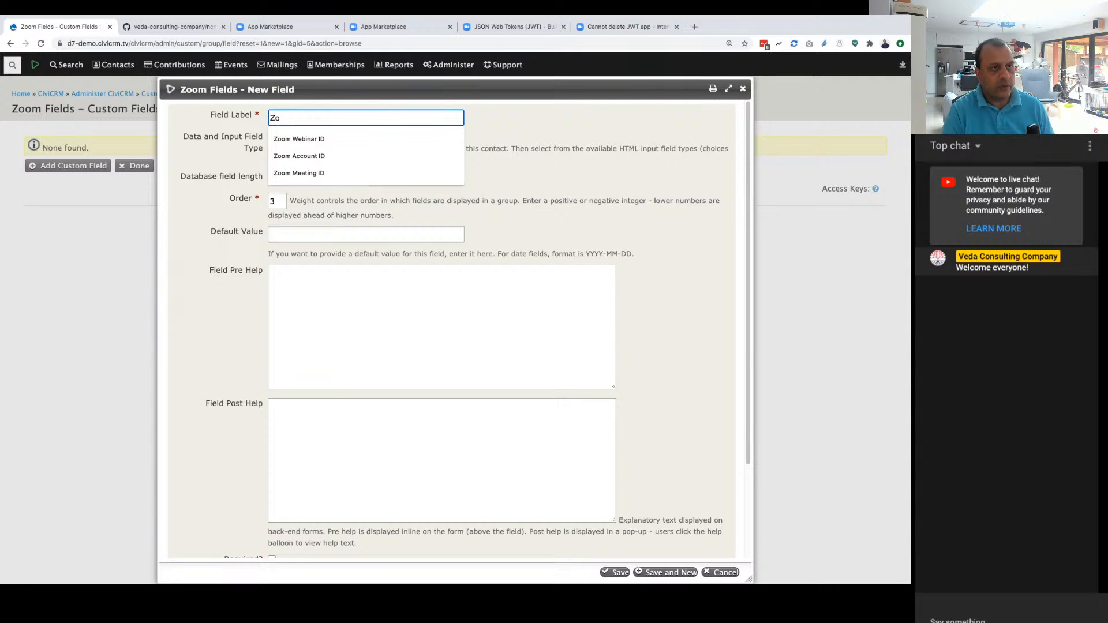
key("Down")
key("Down")
key("Down")
key("Return")
Step: Make the Zoom Meeting ID field searchable and save it as the last field of the set
scroll(618, 319, "down", 2)
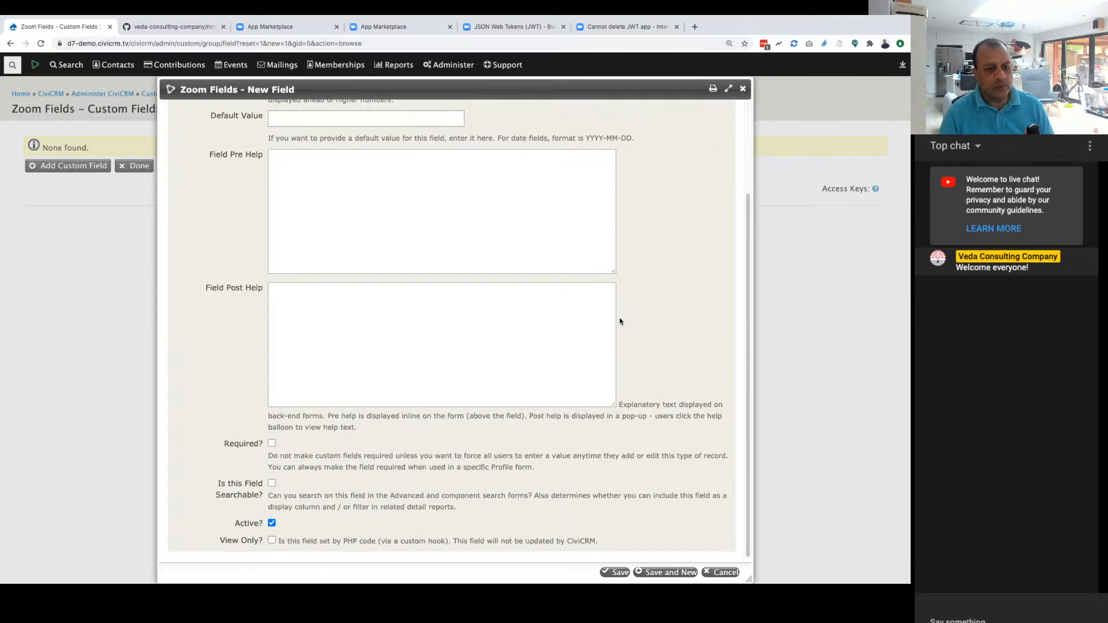
scroll(617, 319, "up", 2)
scroll(612, 332, "down", 1)
scroll(613, 332, "down", 3)
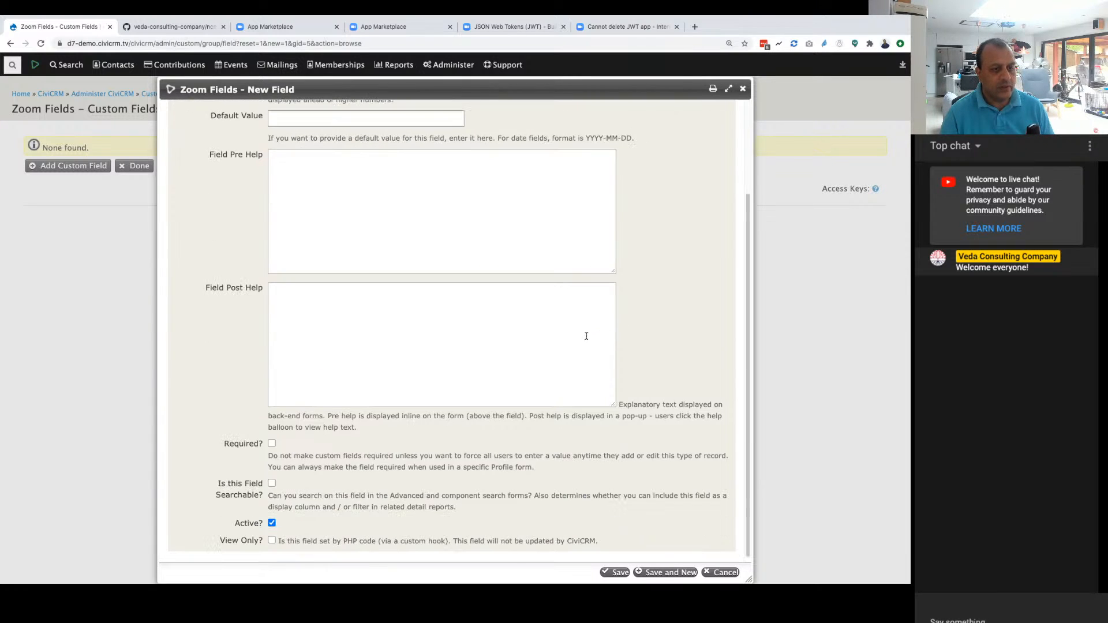
left_click(615, 572)
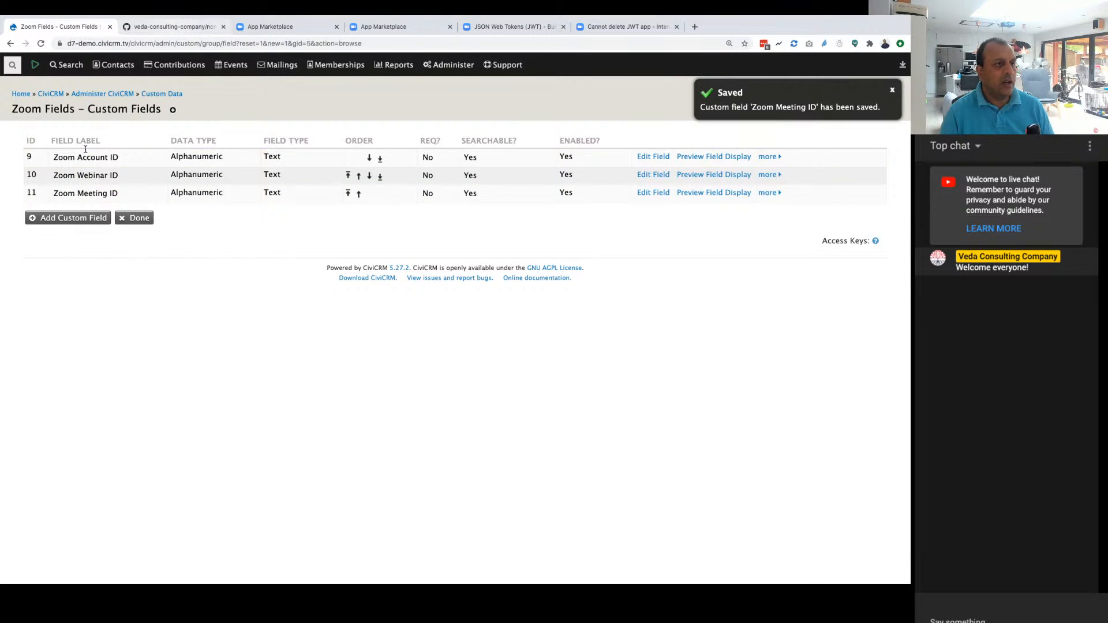
Step: Check the extension installation instructions in the ncn-civi-zoom README and open CiviCRM's Extensions administration page
left_click(171, 28)
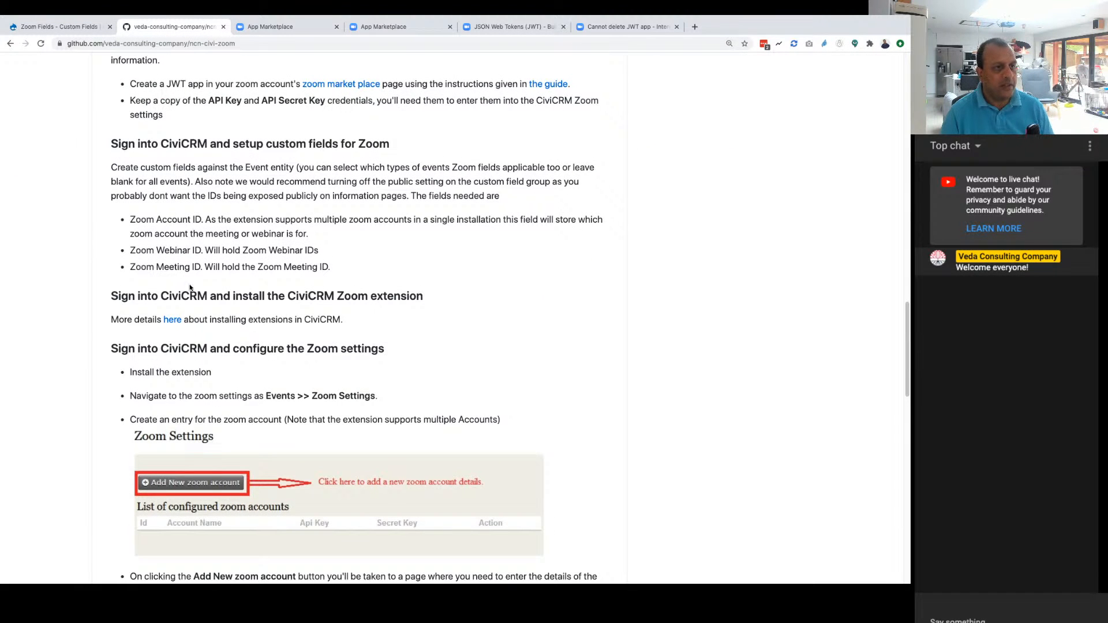
scroll(197, 271, "down", 1)
scroll(197, 270, "down", 2)
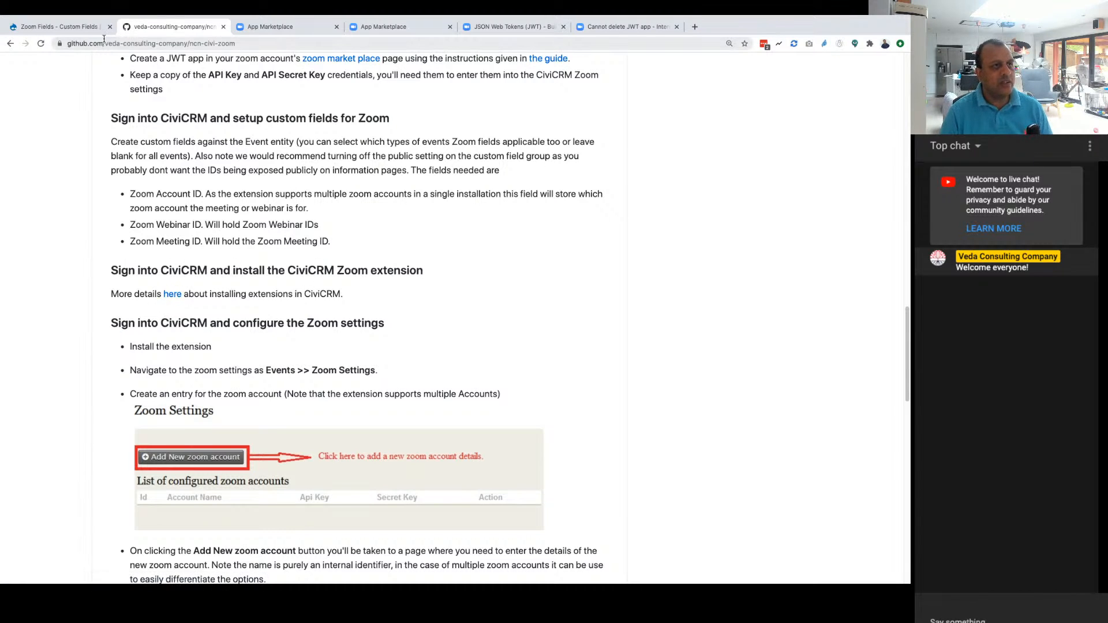
left_click(57, 26)
left_click(448, 65)
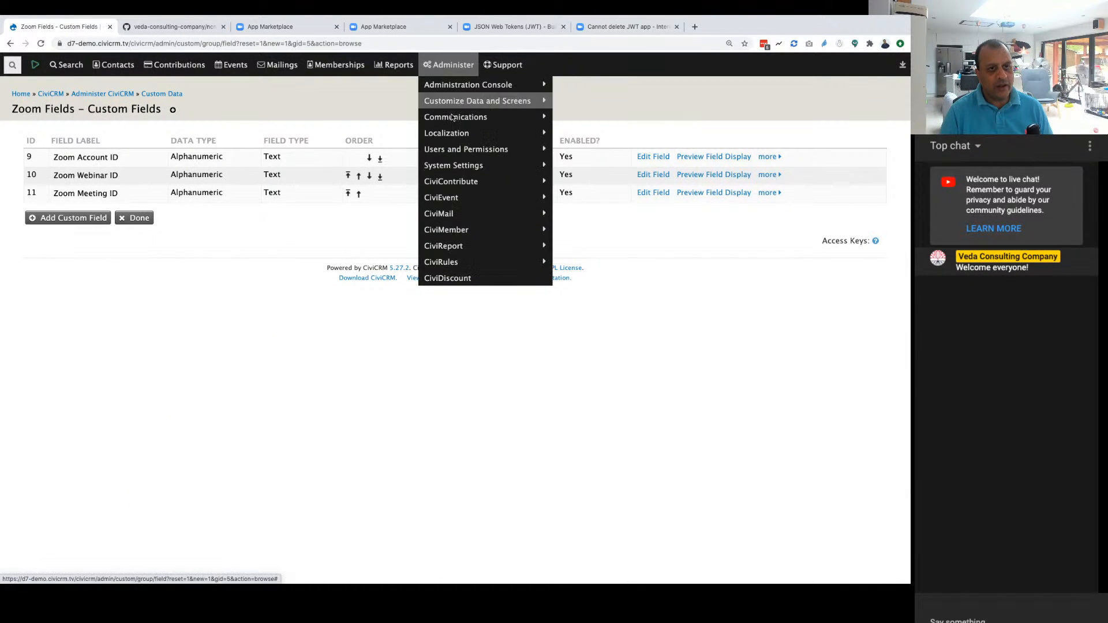
left_click(584, 198)
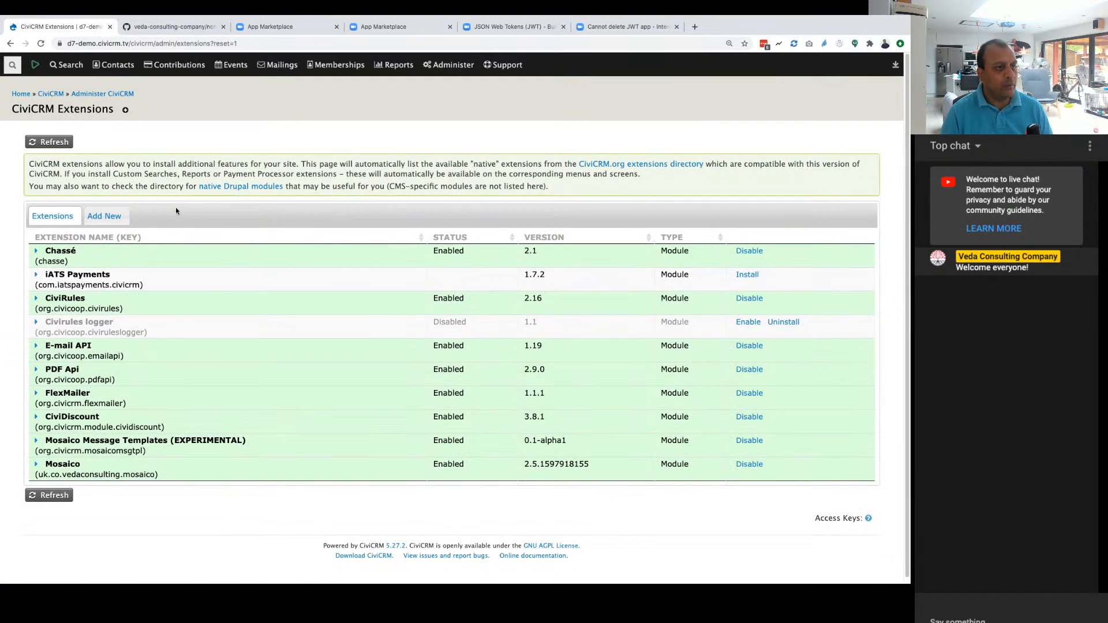
Step: Search the list of new extensions available for download for "ncn", then clear the search text
left_click(104, 216)
key("ctrl+f")
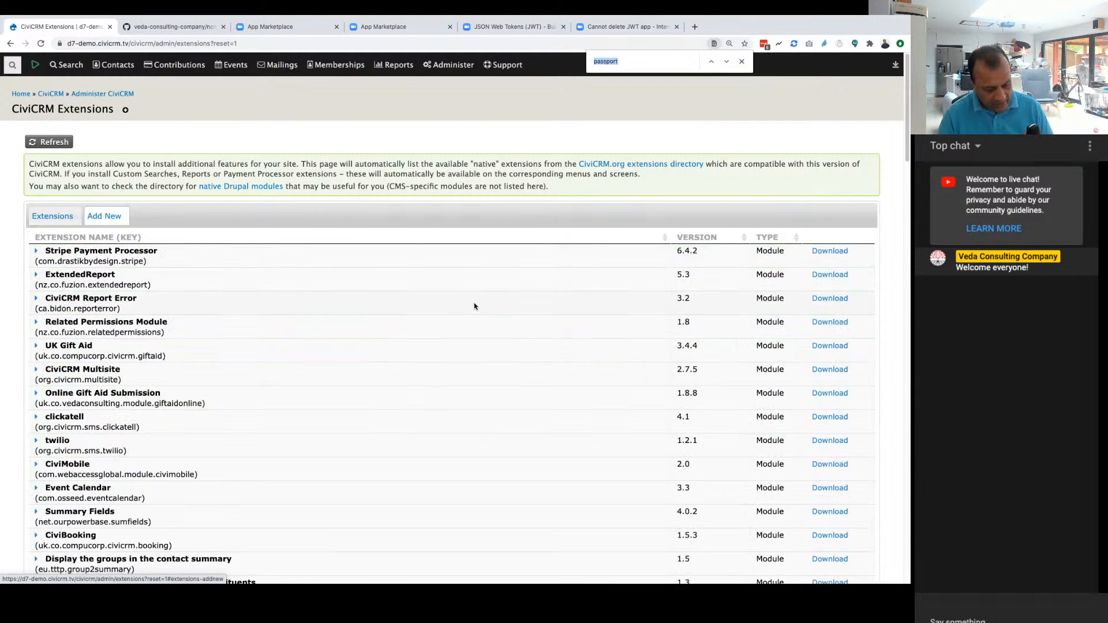
type("ncn")
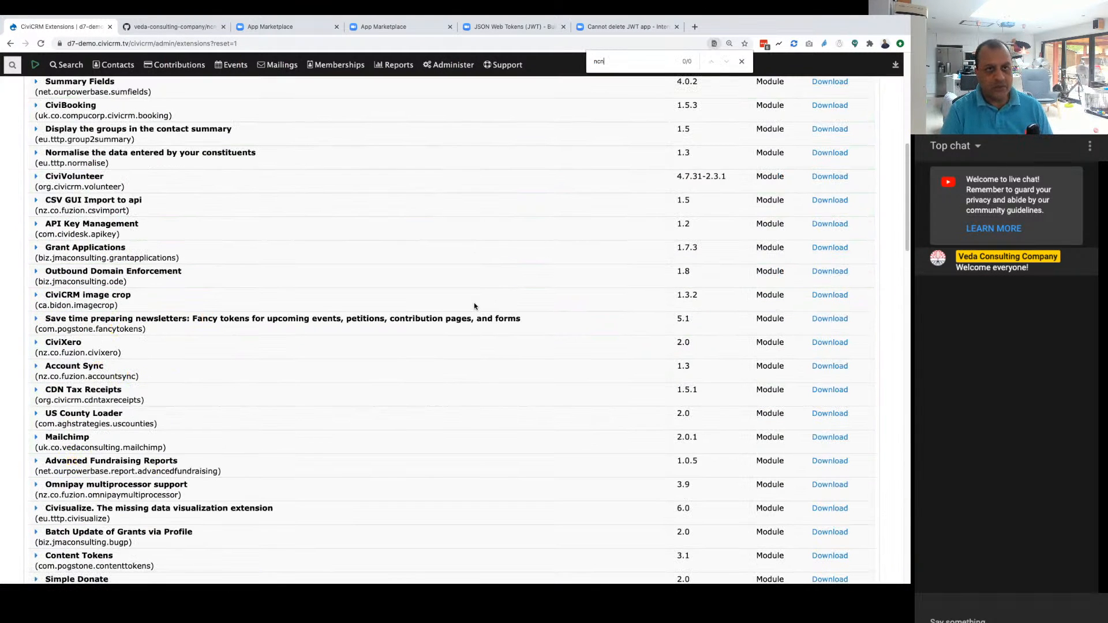
key("BackSpace")
key("BackSpace")
key("BackSpace")
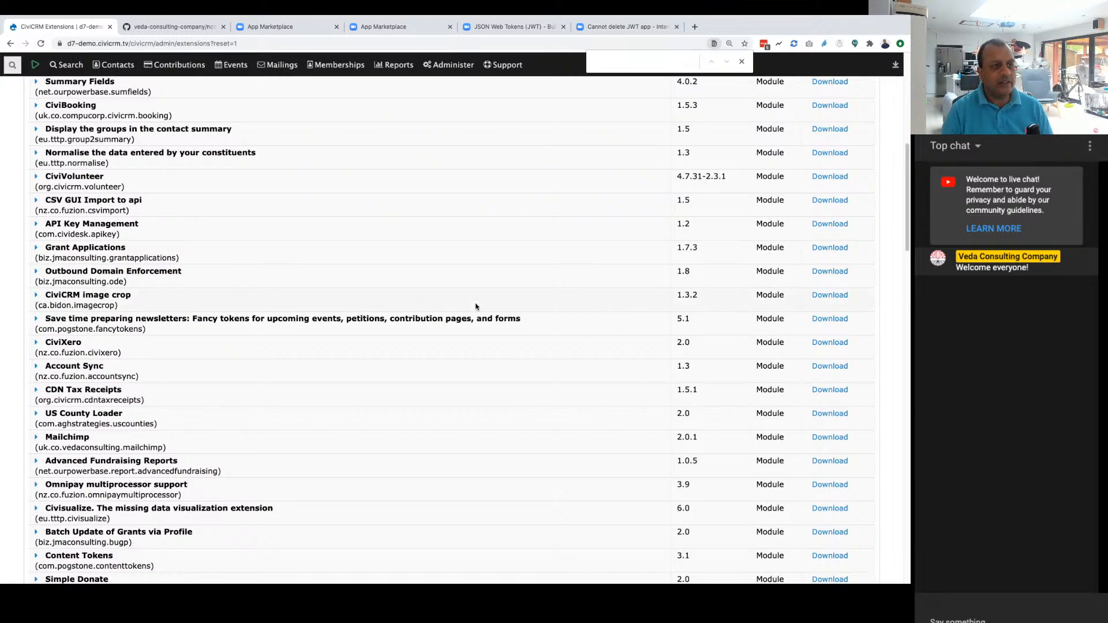
scroll(412, 284, "up", 2)
Step: Copy the ZIP download link of the ncn-civi-zoom repository's master branch on GitHub
left_click(164, 49)
scroll(522, 280, "up", 15)
scroll(578, 343, "down", 1)
left_click(606, 330)
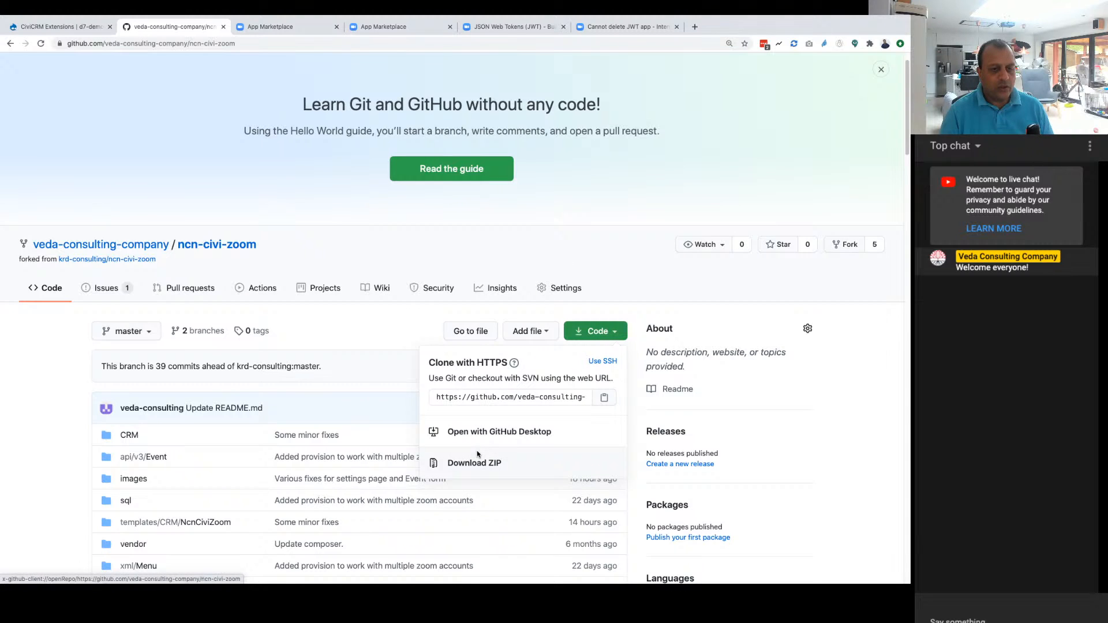
right_click(471, 466)
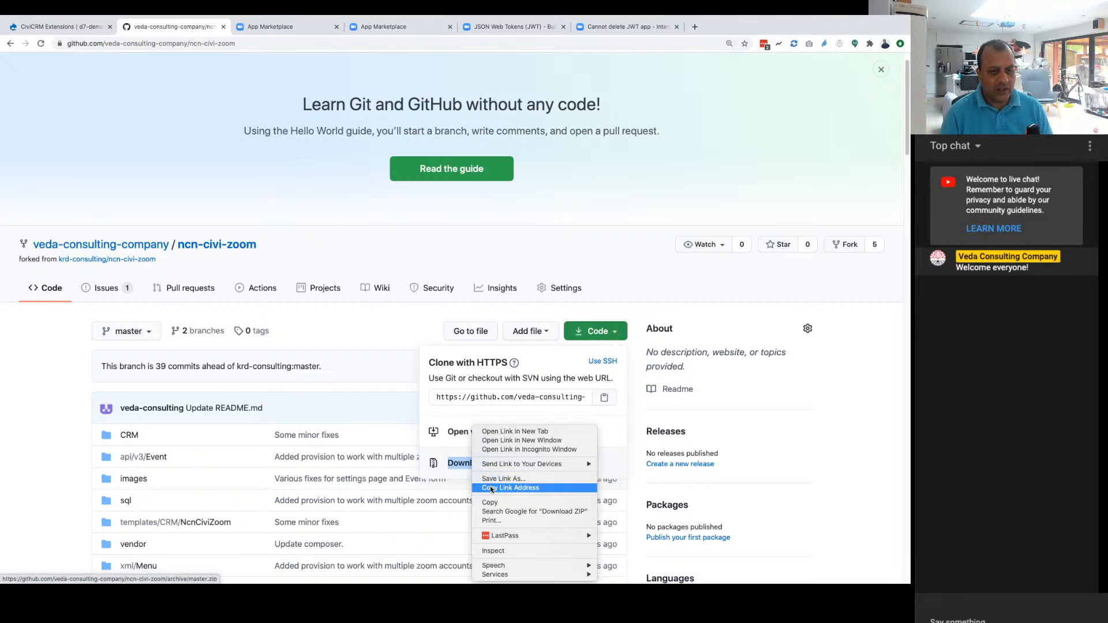
left_click(490, 488)
key("super+Tab")
key("super+Tab")
key("super+Tab")
key("super+Tab")
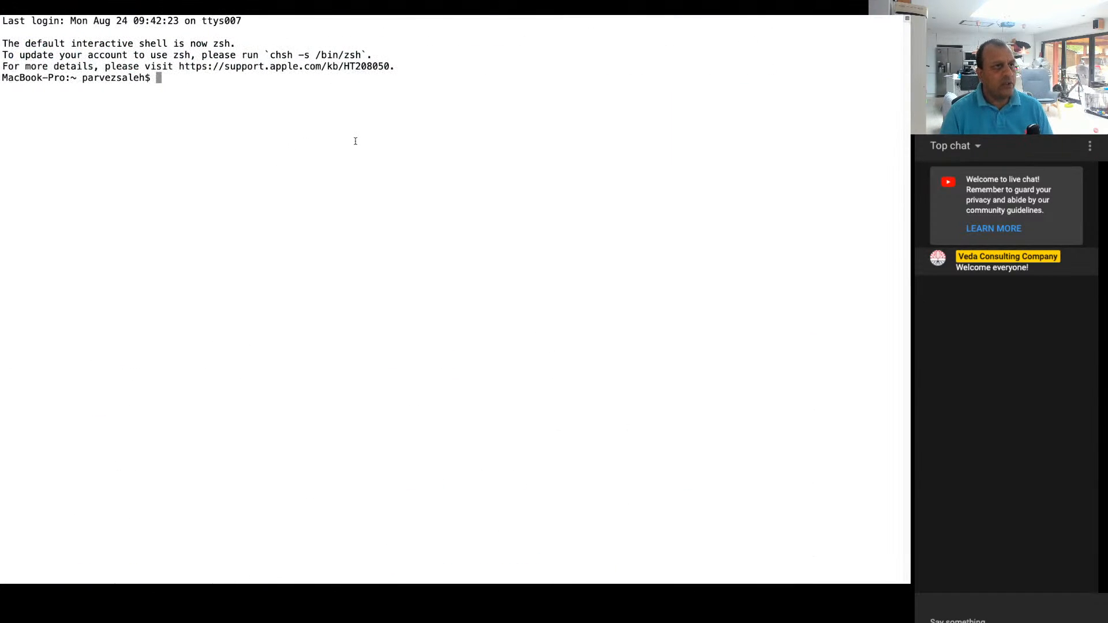
key("Up")
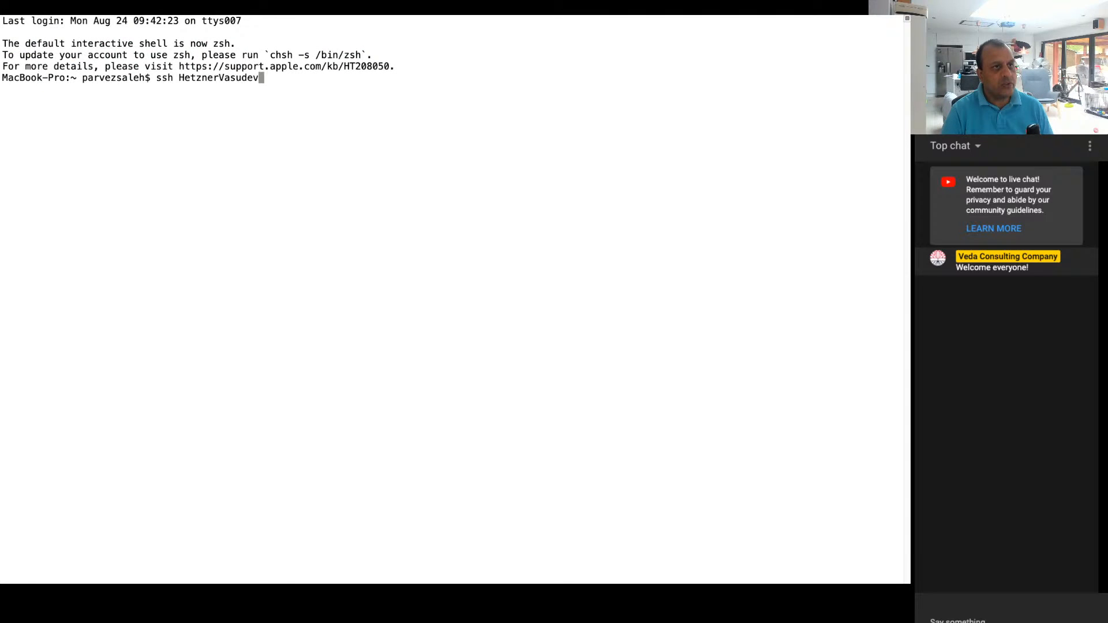
key("Down")
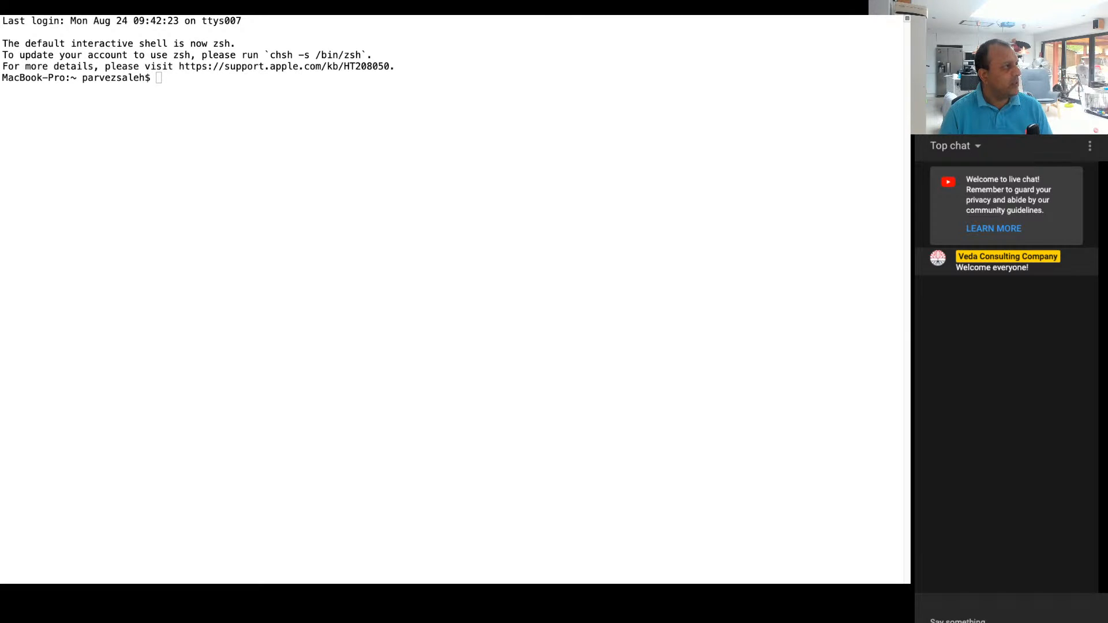
left_click(292, 169)
key("super+v")
key("Return")
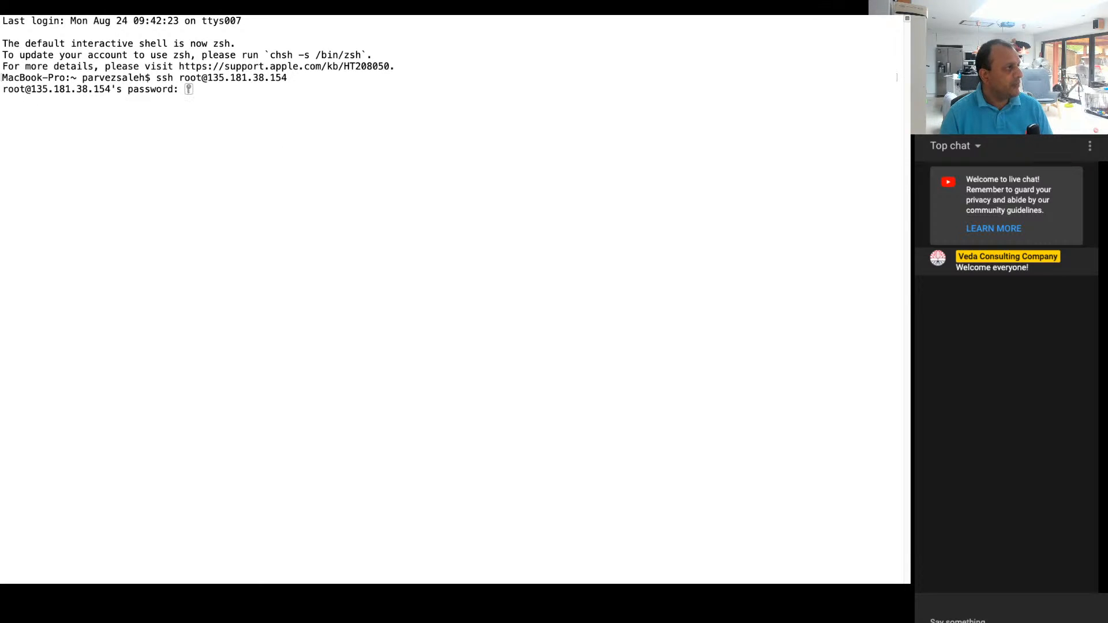
key("Return")
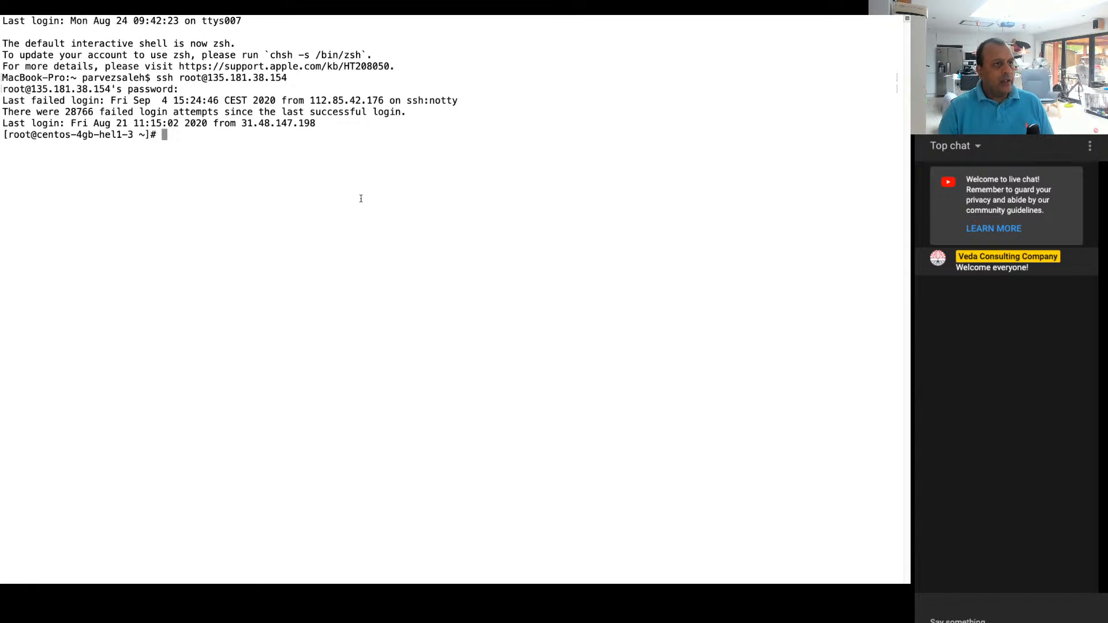
double_click(79, 112)
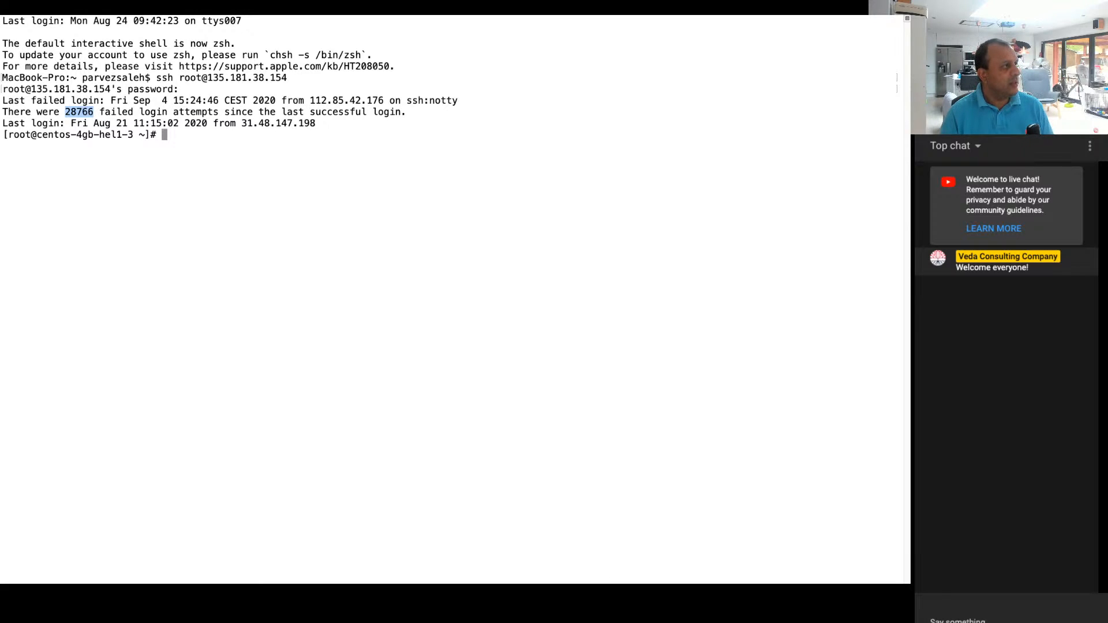
key("super+Tab")
left_click(183, 193)
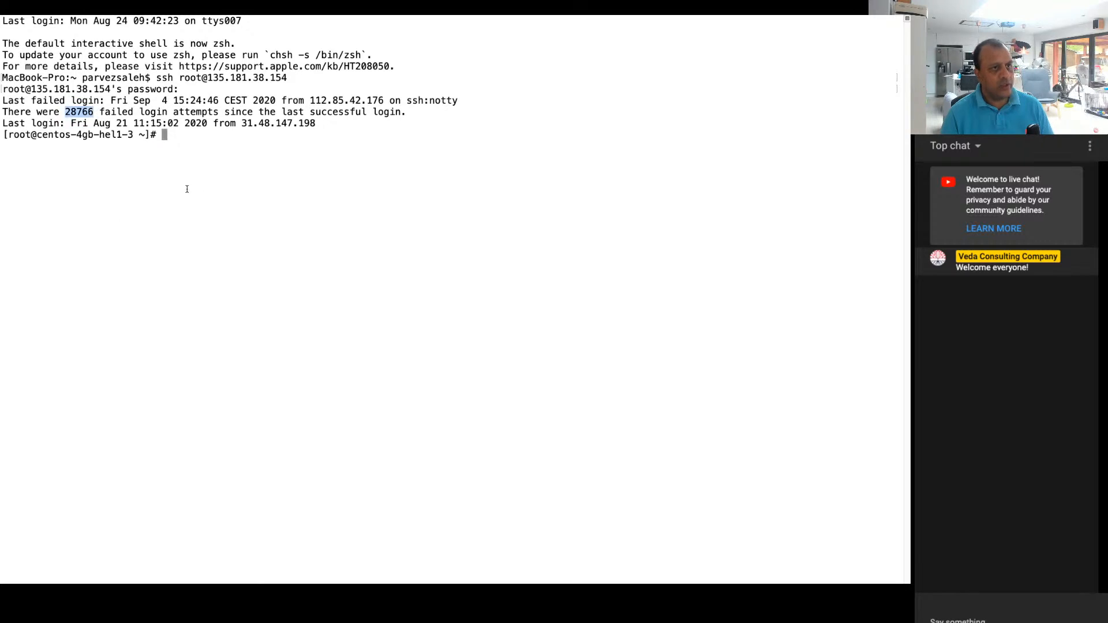
type("wget https://github.com/veda-consulting-company/ncn-civi-zoom/archive/master.zip")
key("Return")
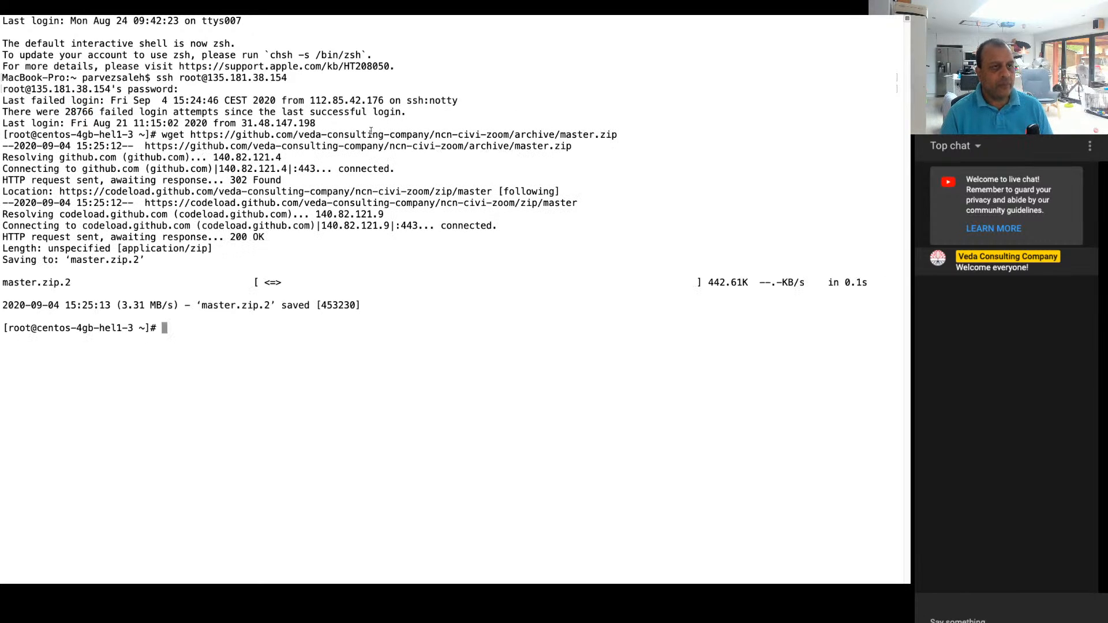
left_click_drag(189, 136, 618, 136)
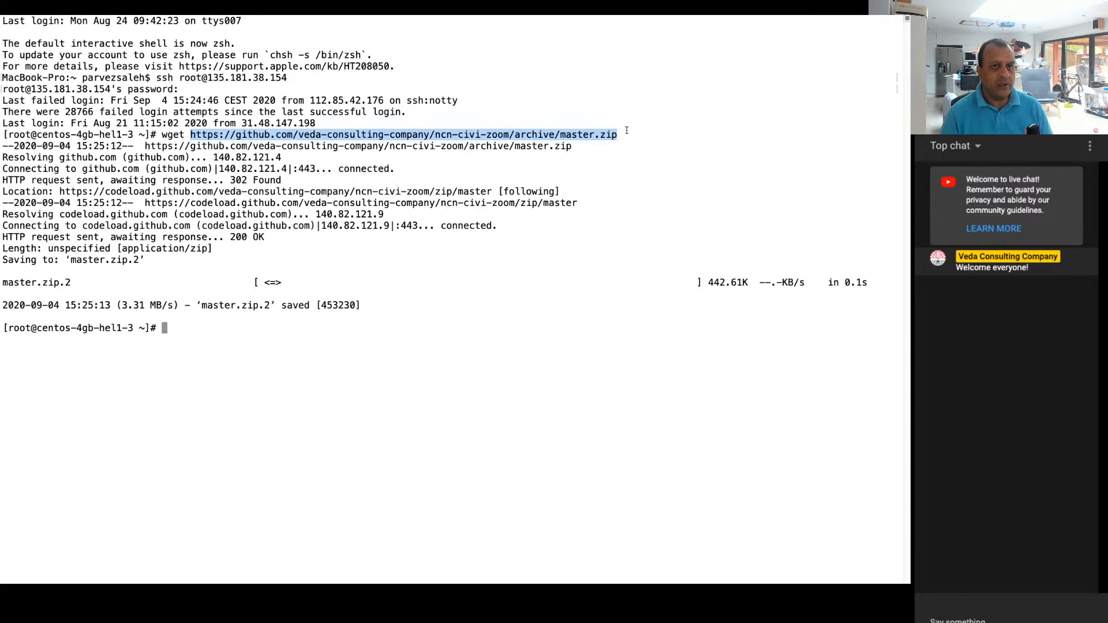
left_click(585, 190)
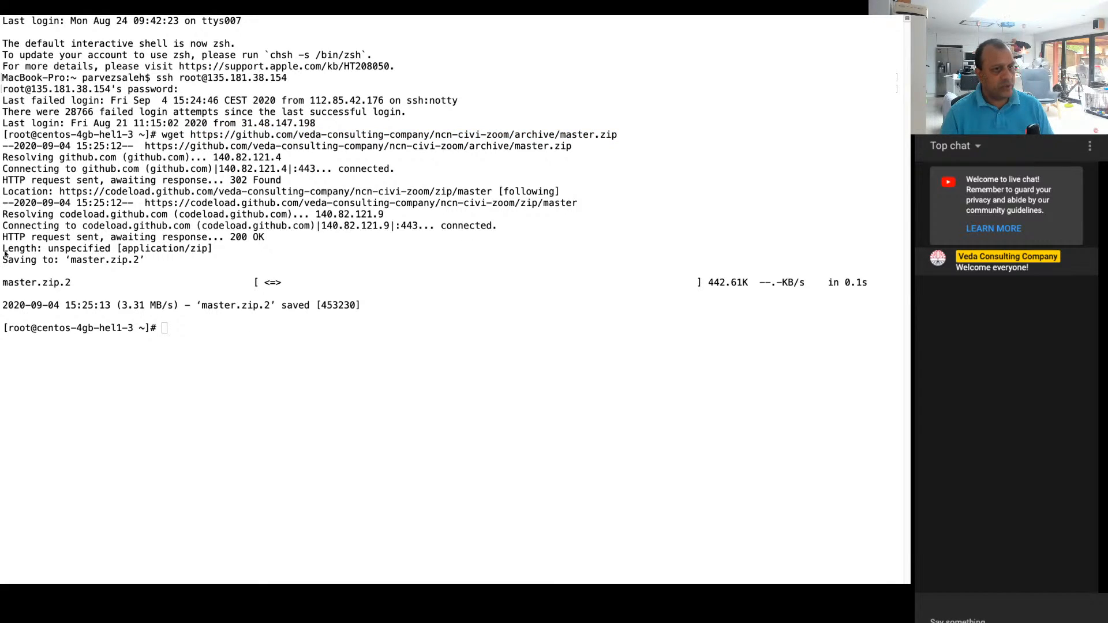
Step: Unzip the downloaded ncn-civi-zoom archive in the server's home directory and list the directory's contents
left_click(222, 310)
key("super+v")
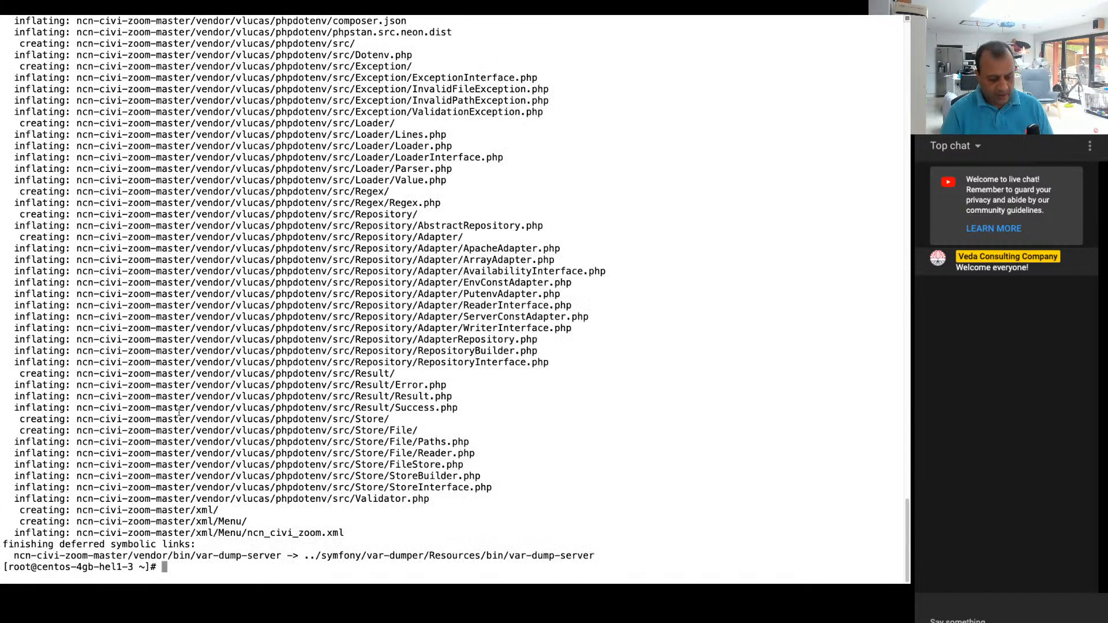
type("ll")
key("Return")
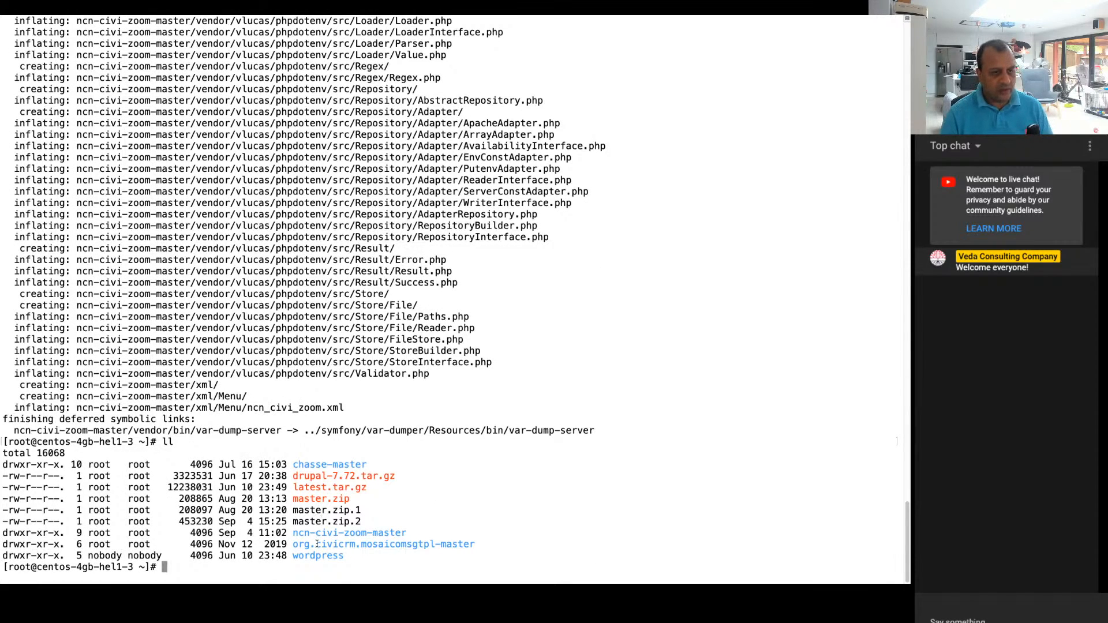
Step: Copy the ncn-civi-zoom-master folder recursively into /var/www/d7-demo.civicrm.tv/html/sites/default/files/civicrm/ext/
left_click_drag(299, 534, 426, 537)
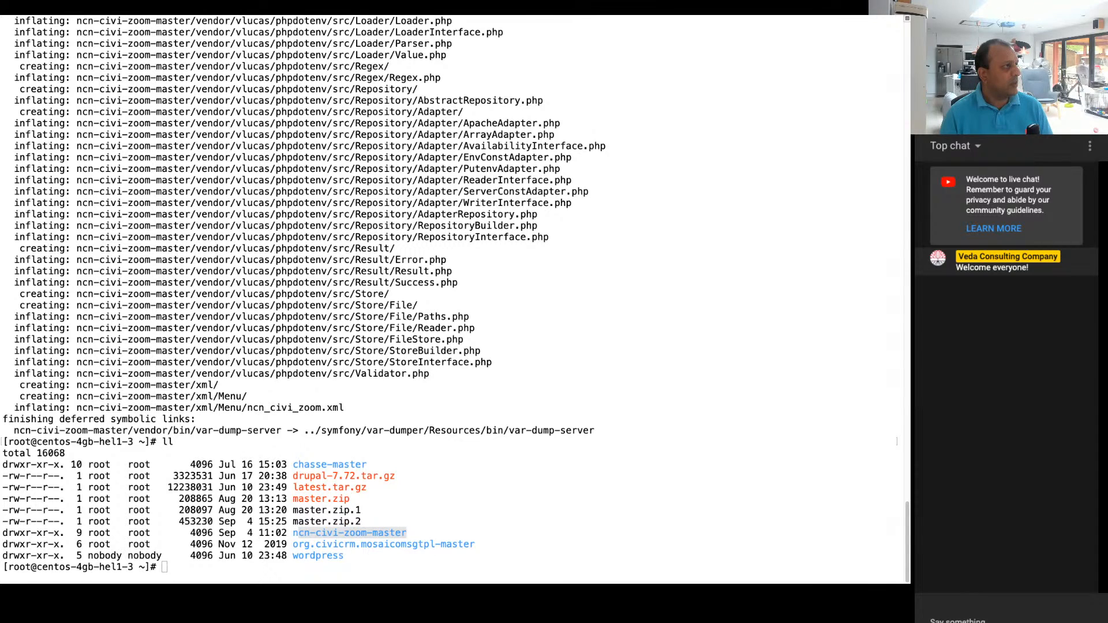
type("cp -r ncn-civi-zoom-master /var/www/d7-demo.civicrm.tv/html/sites/default/files/civicrm/ext/")
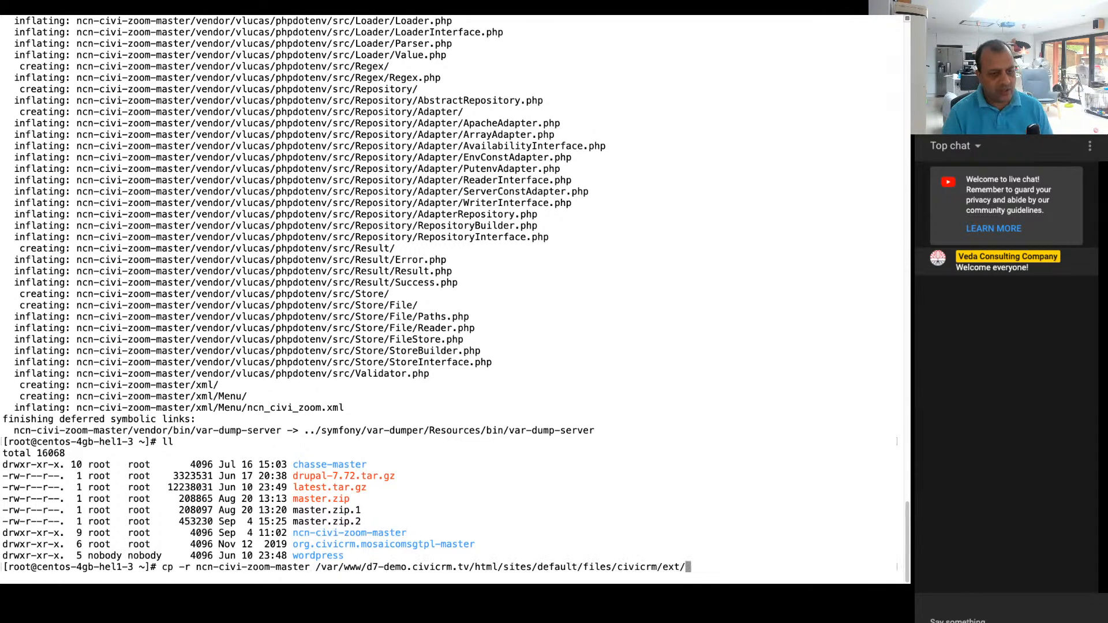
key("Return")
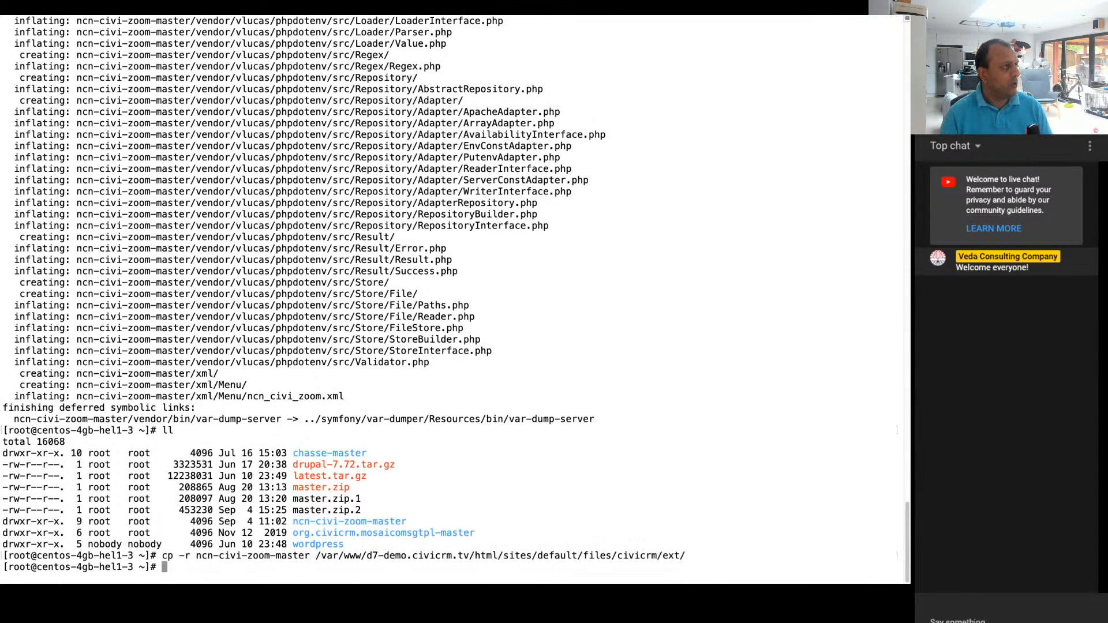
Step: Change the owner of /var/www/d7-demo.civicrm.tv/html/sites/default/files/civicrm/ext/ to apache:apache recursively with chown -Rf
key("super+Tab")
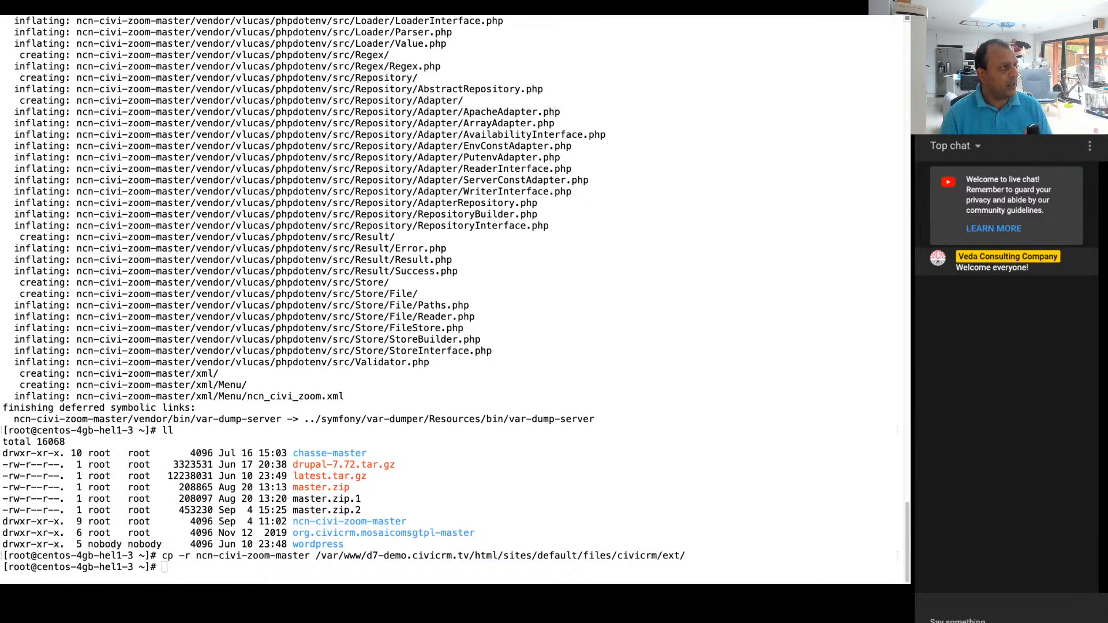
key("super+Tab")
type("chown -Rf apache:apache /var/www/d7-demo.civicrm.tv/html/sites/default/files/civicrm/ext/")
key("Return")
key("Return")
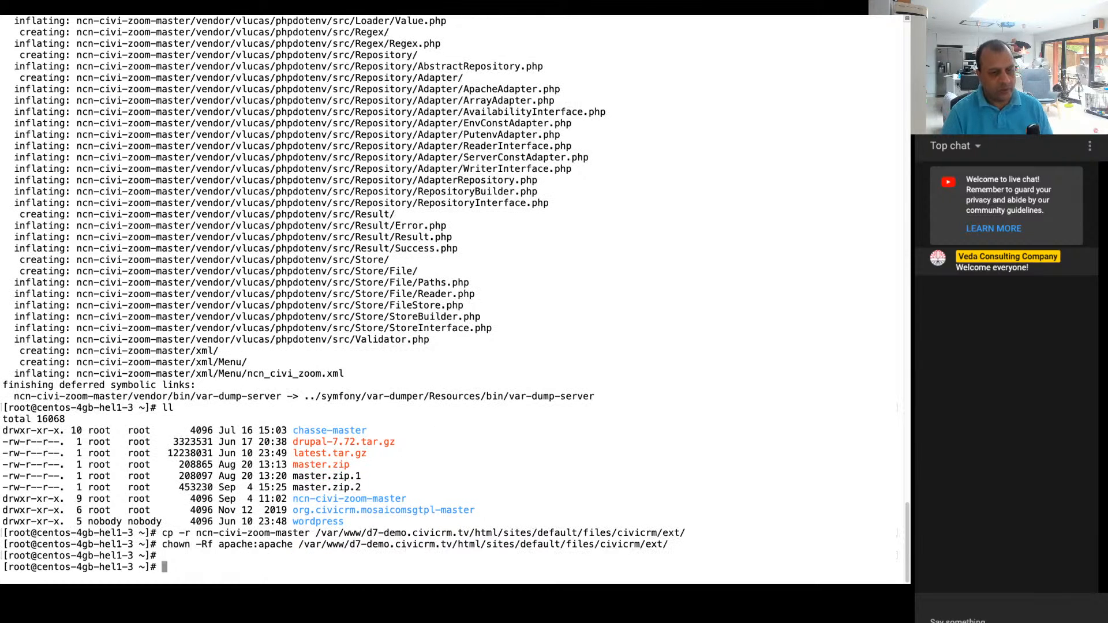
Step: Change into /var/www/d7-demo.civicrm.tv/html/sites/default/files/civicrm/ext/ and list its contents to check the copied folder
type("cd")
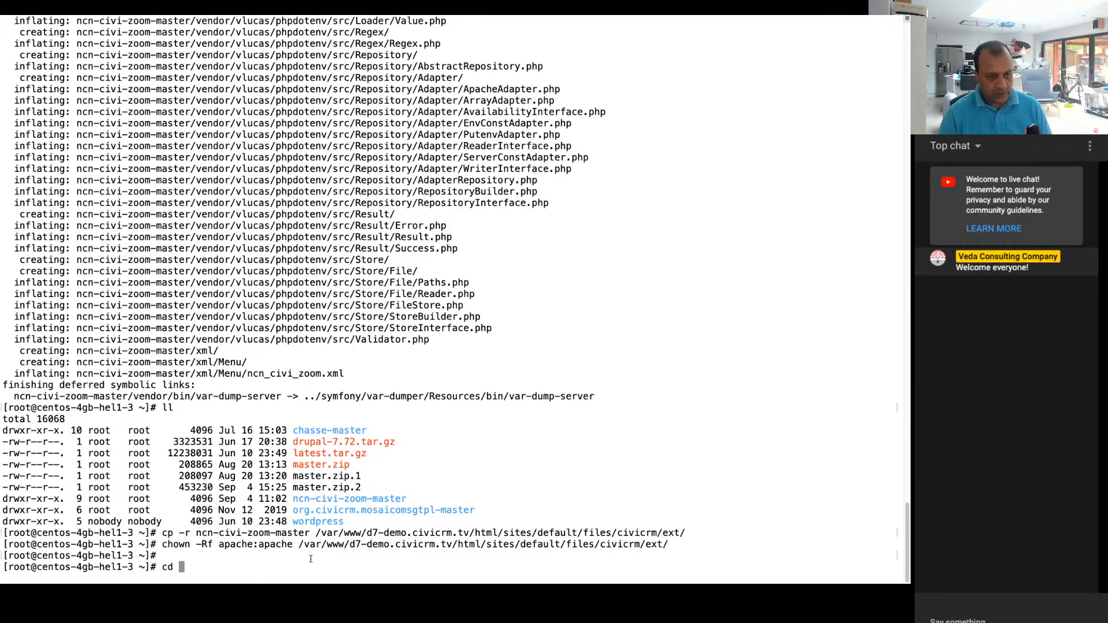
left_click_drag(298, 546, 671, 543)
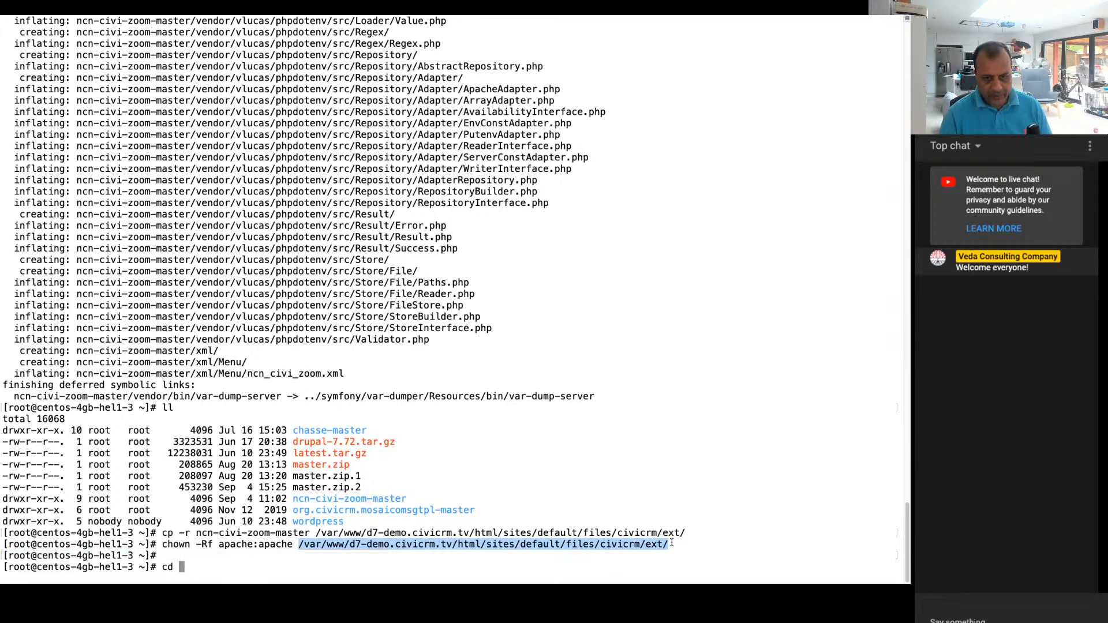
key("super+c")
key("super+v")
key("Return")
type("ll")
key("Return")
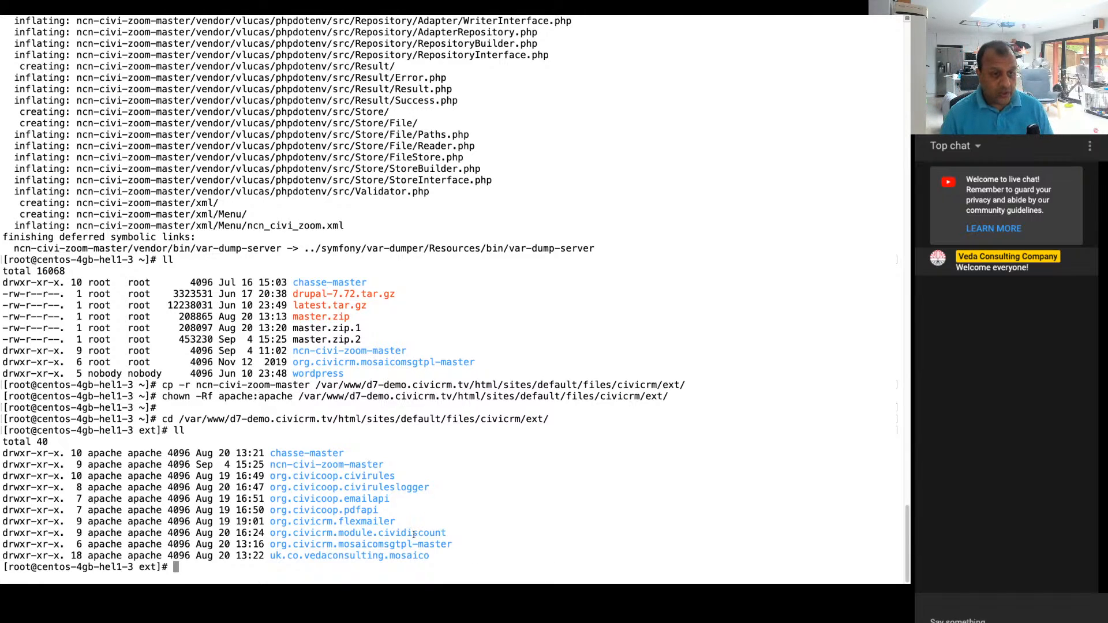
Step: Switch to Google Chrome and go to the CiviCRM Extensions page of the d7-demo site
key("super+Tab")
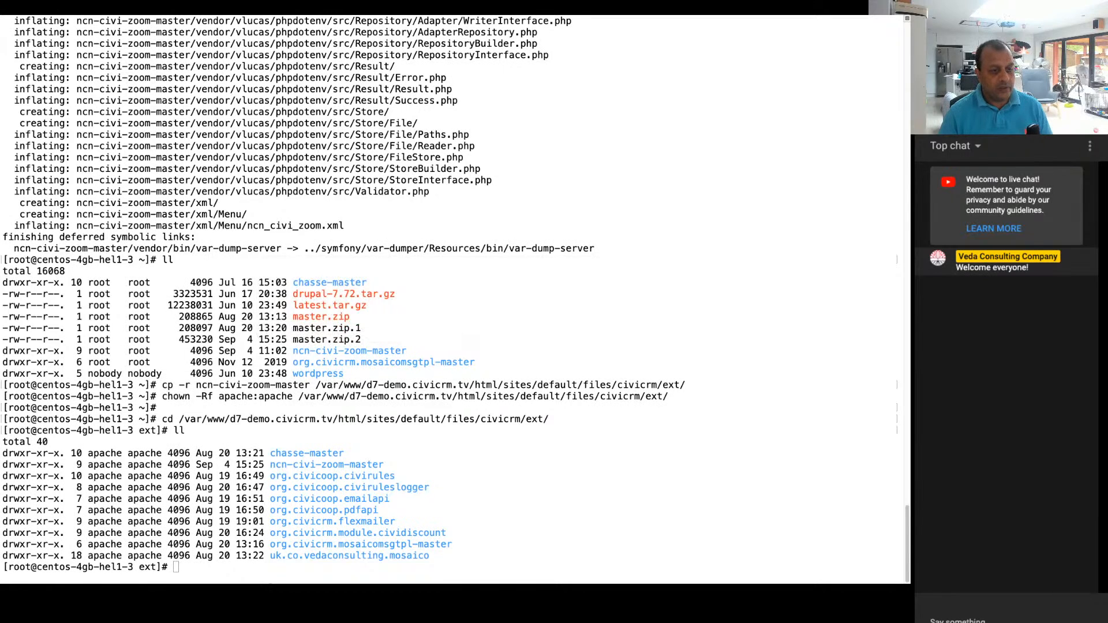
left_click(470, 550)
key("super+Tab")
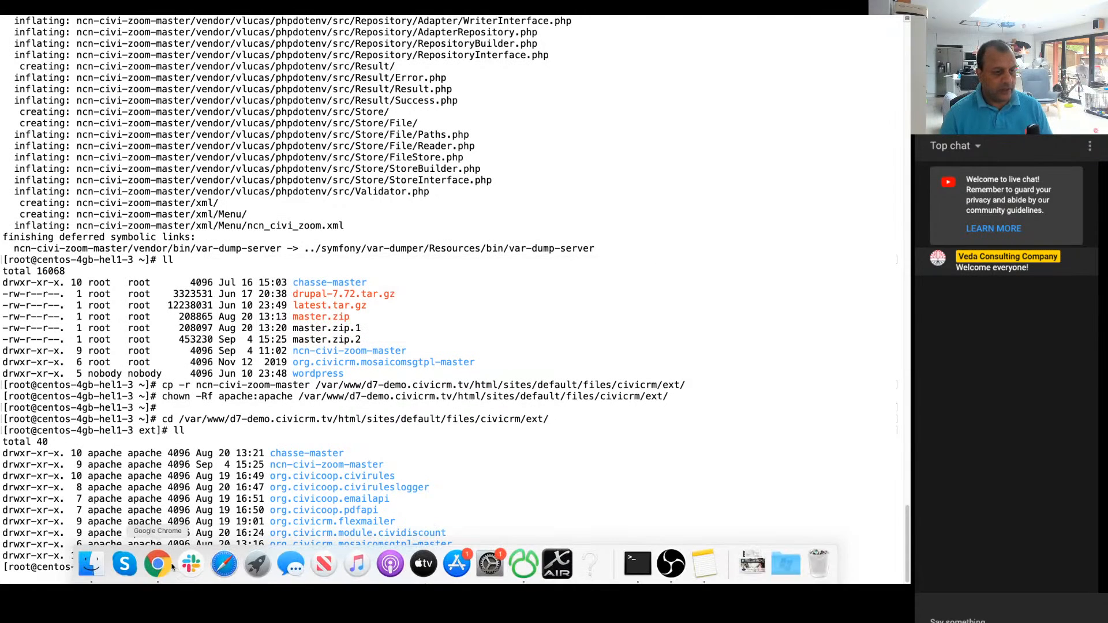
left_click(152, 567)
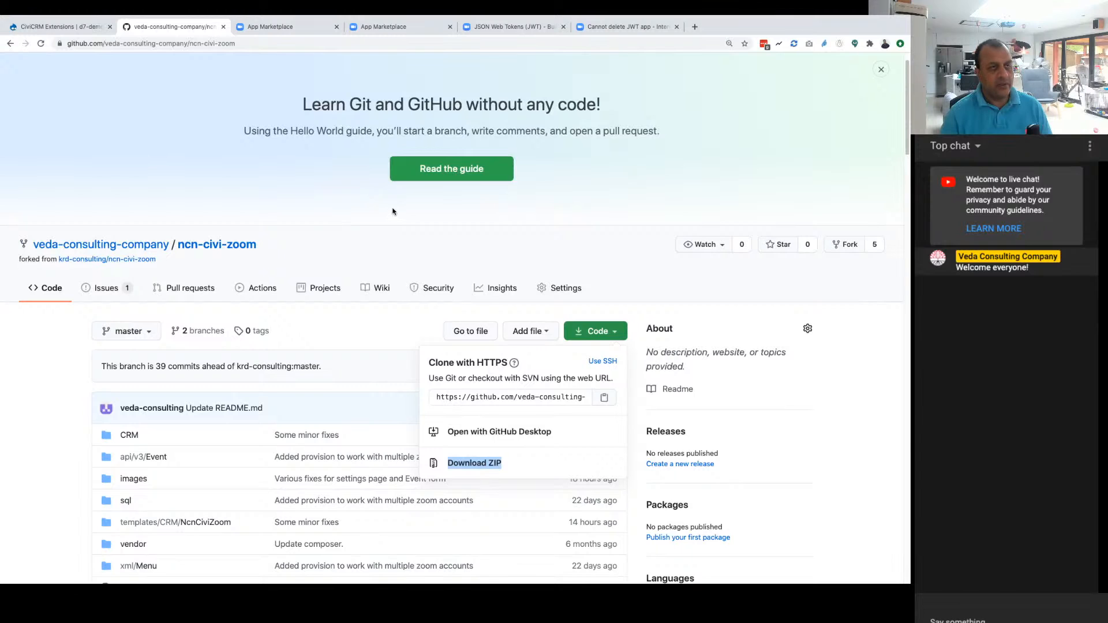
left_click(70, 30)
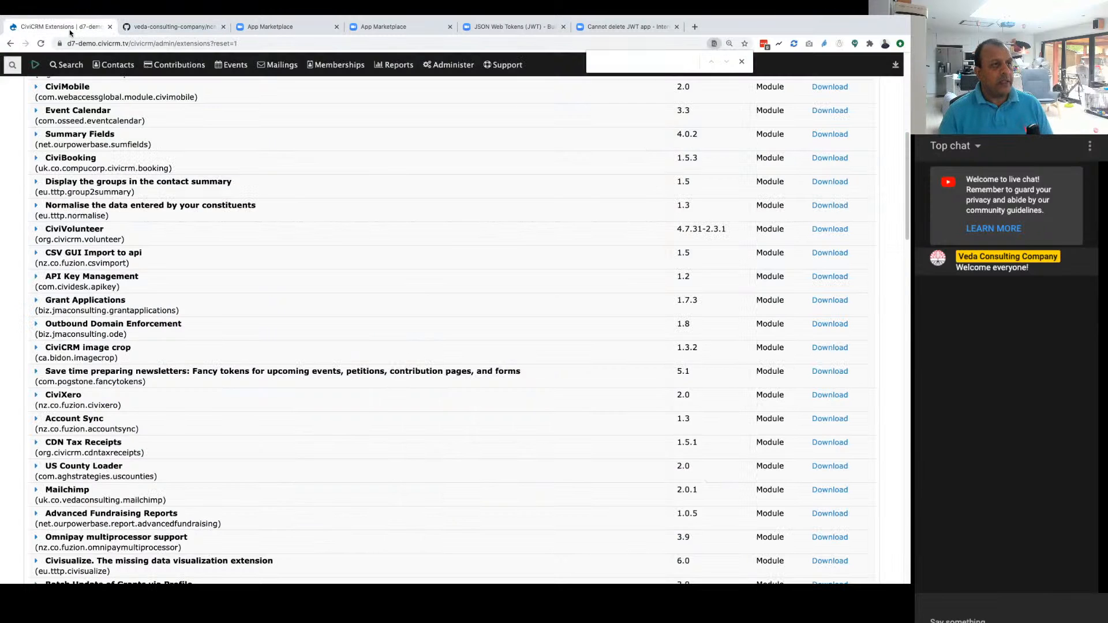
Step: Refresh the list of local CiviCRM extensions and install NCN Civirules Actions for Zoom (ncn-civi-zoom)
scroll(65, 201, "up", 7)
left_click(57, 217)
left_click(55, 145)
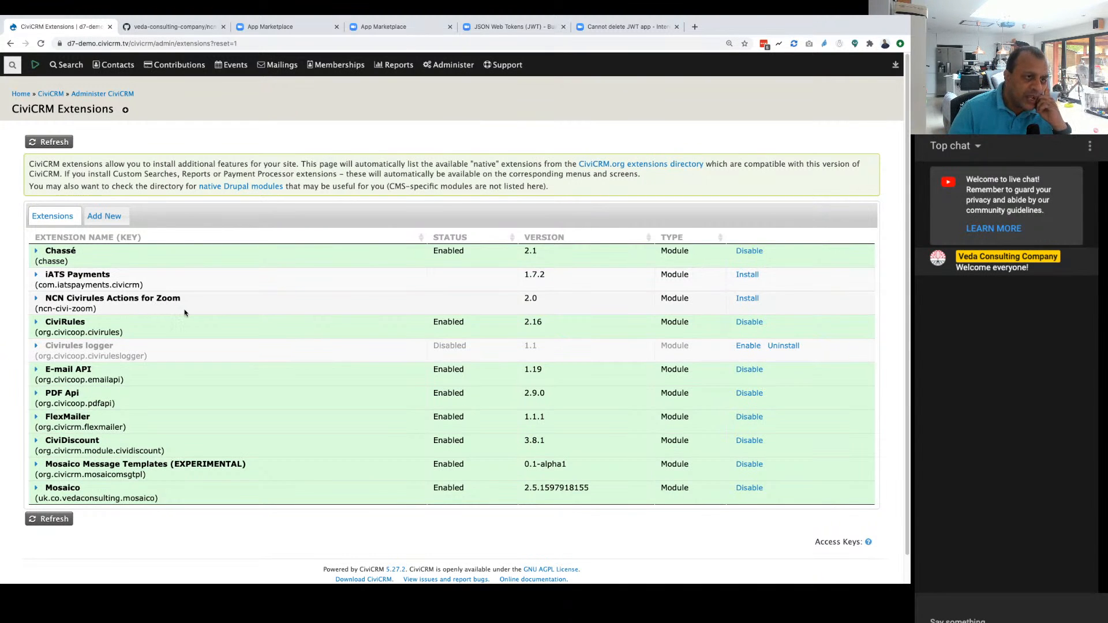
left_click(746, 298)
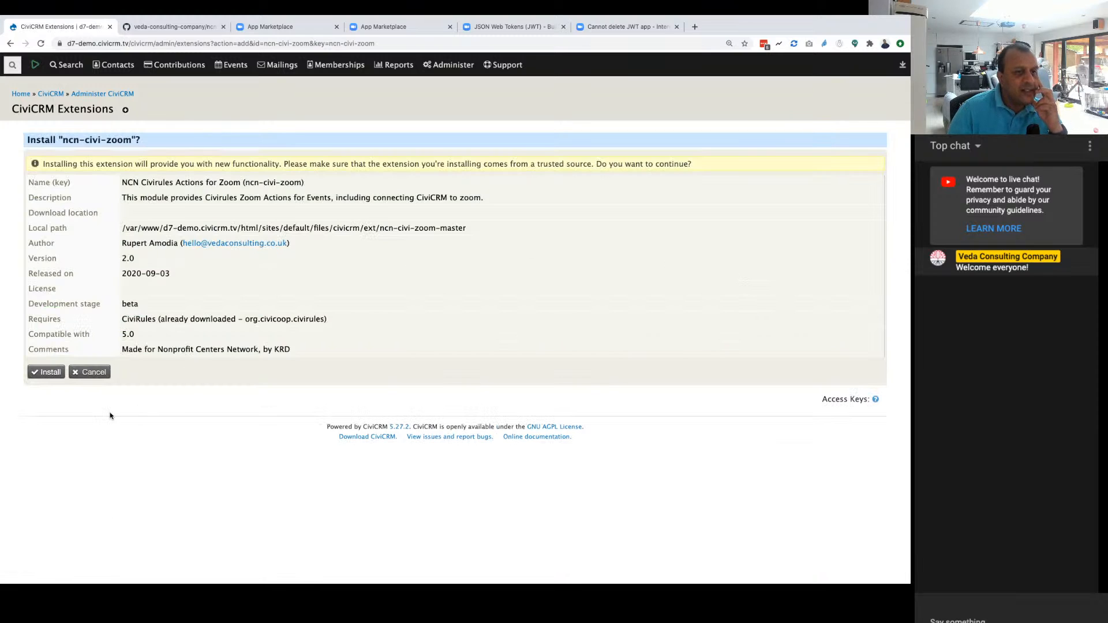
left_click(39, 373)
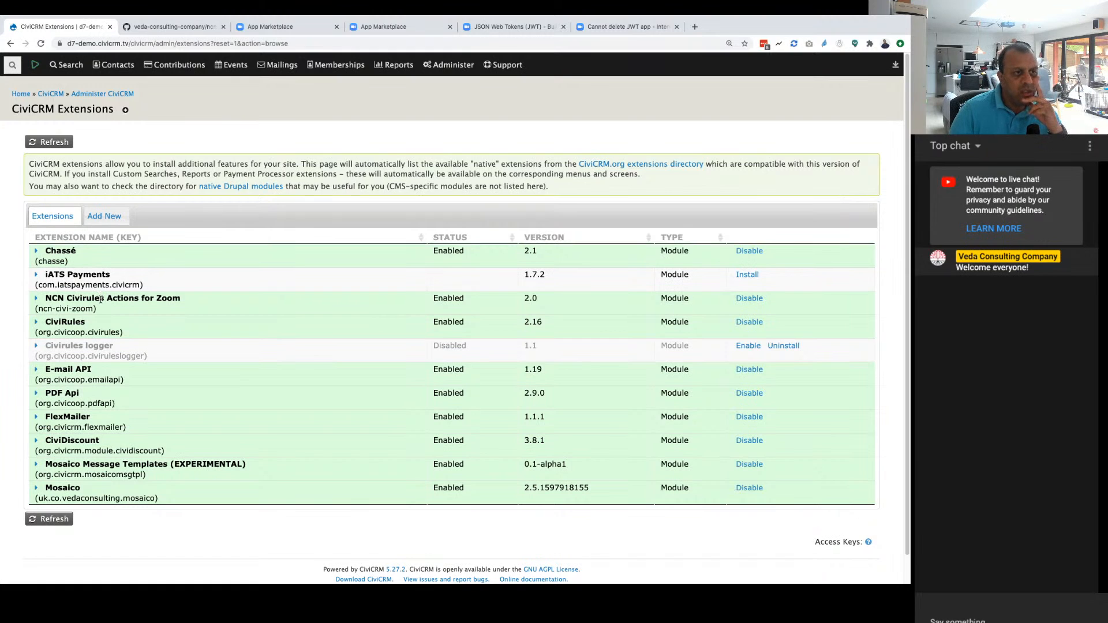
Step: Read the setup instructions in the ncn-civi-zoom README on GitHub, up to the section on configuring the Zoom settings
mouse_move(246, 68)
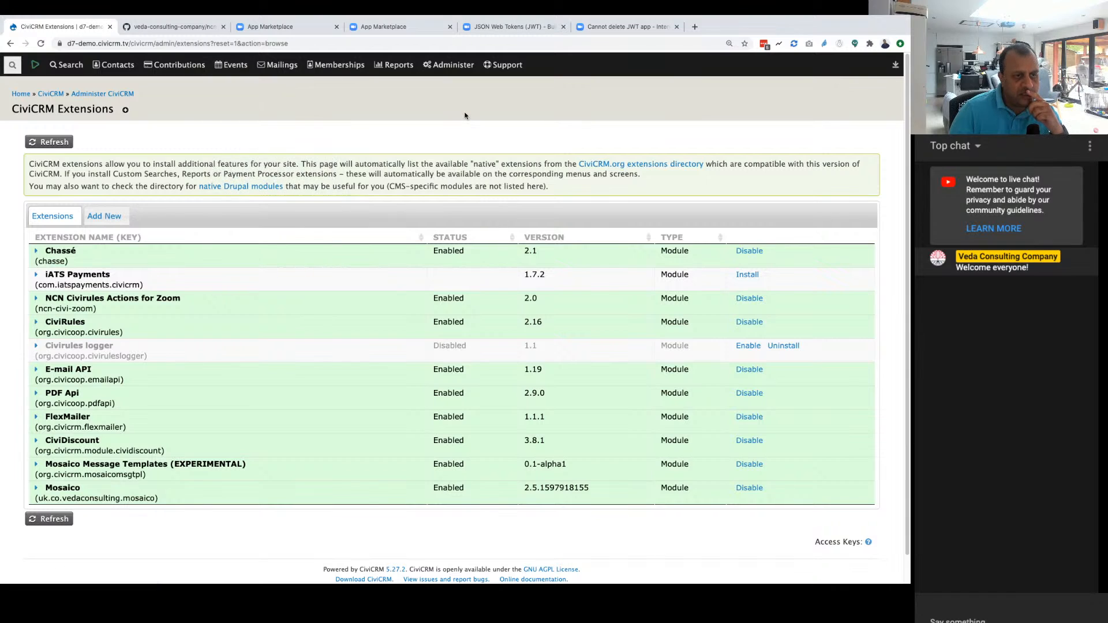
left_click(157, 28)
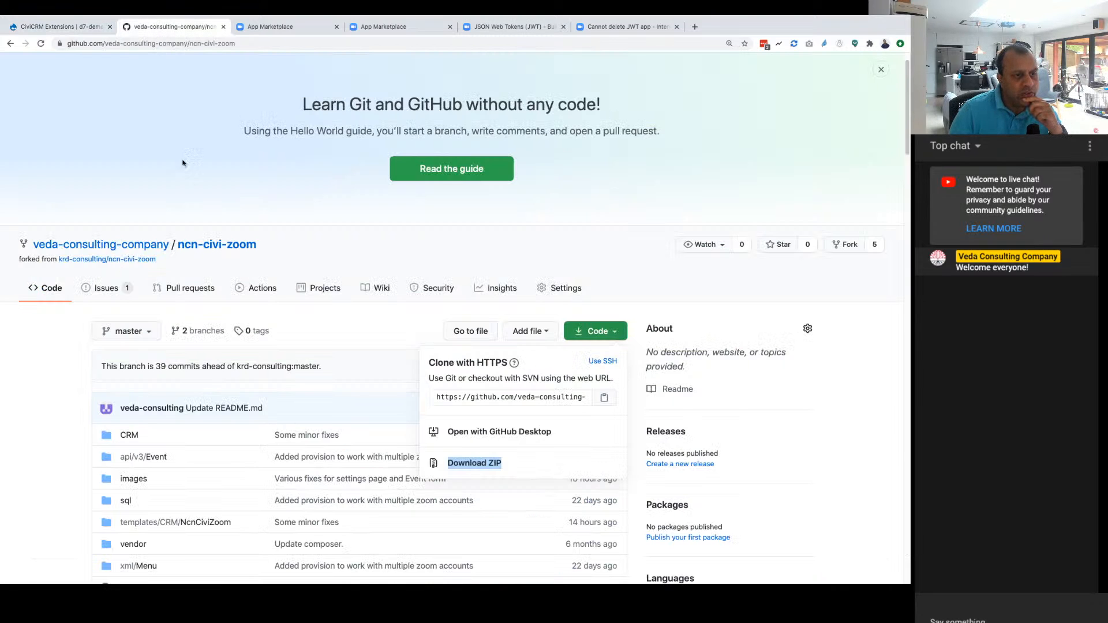
scroll(254, 277, "down", 15)
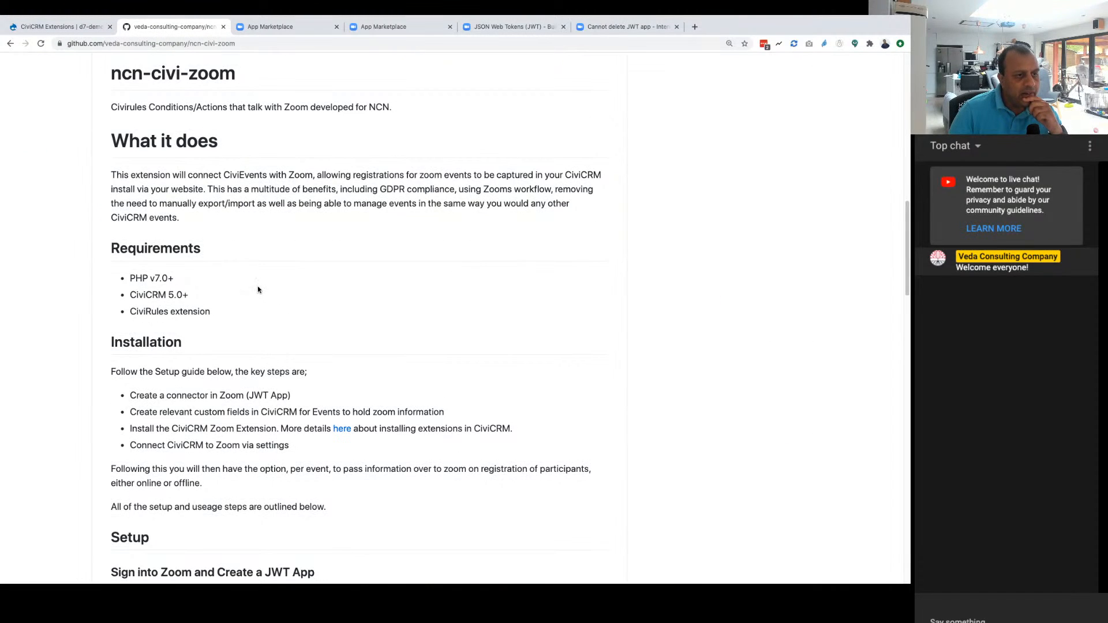
scroll(258, 286, "down", 8)
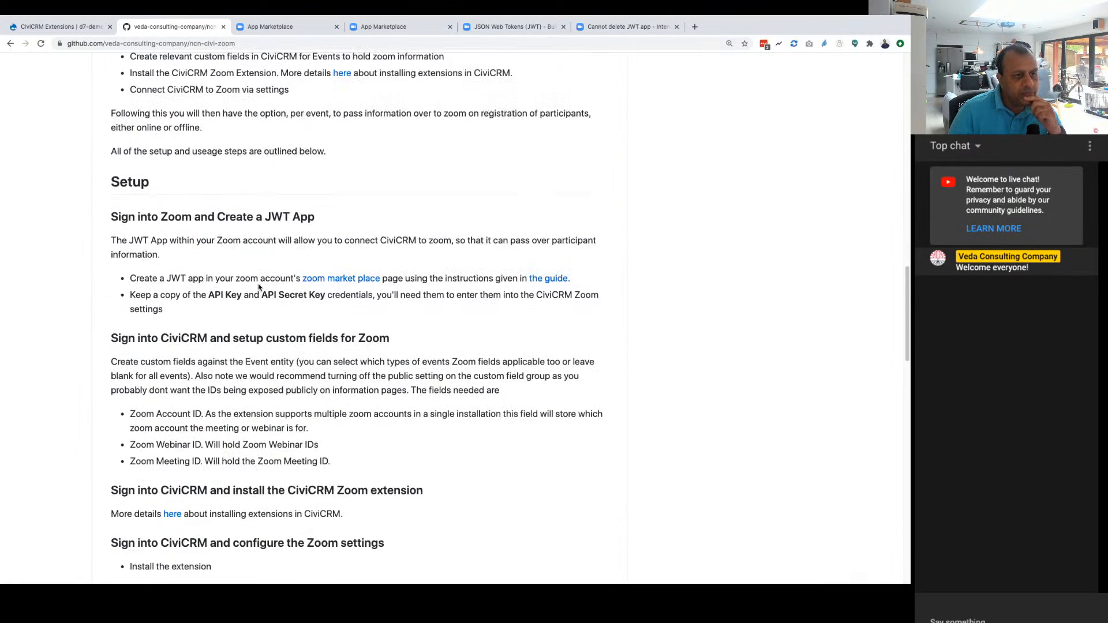
scroll(258, 287, "down", 1)
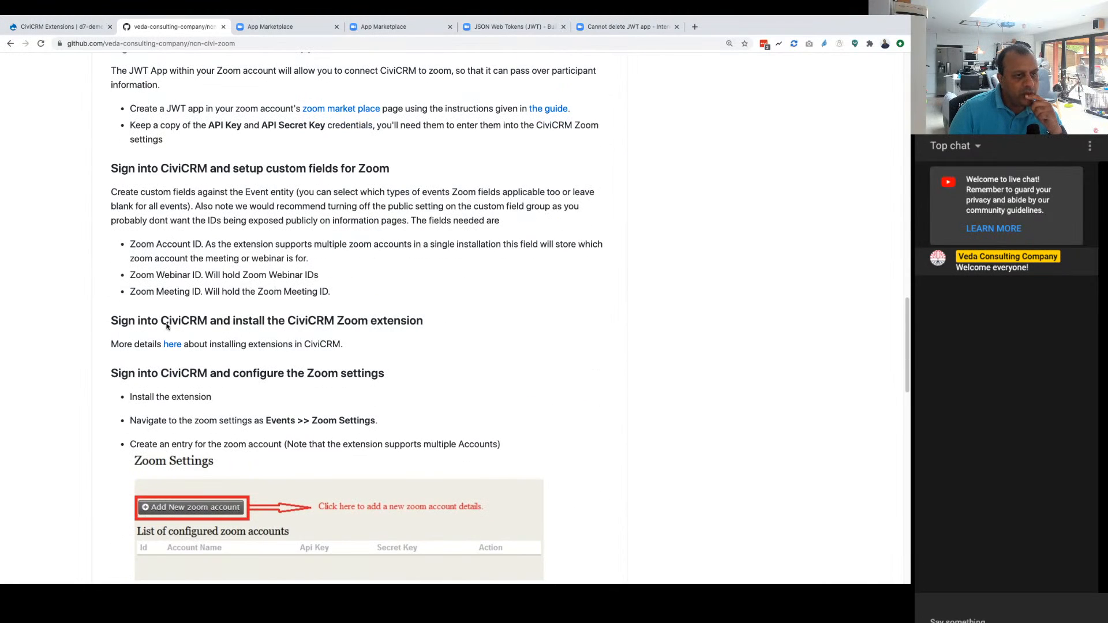
scroll(126, 329, "down", 5)
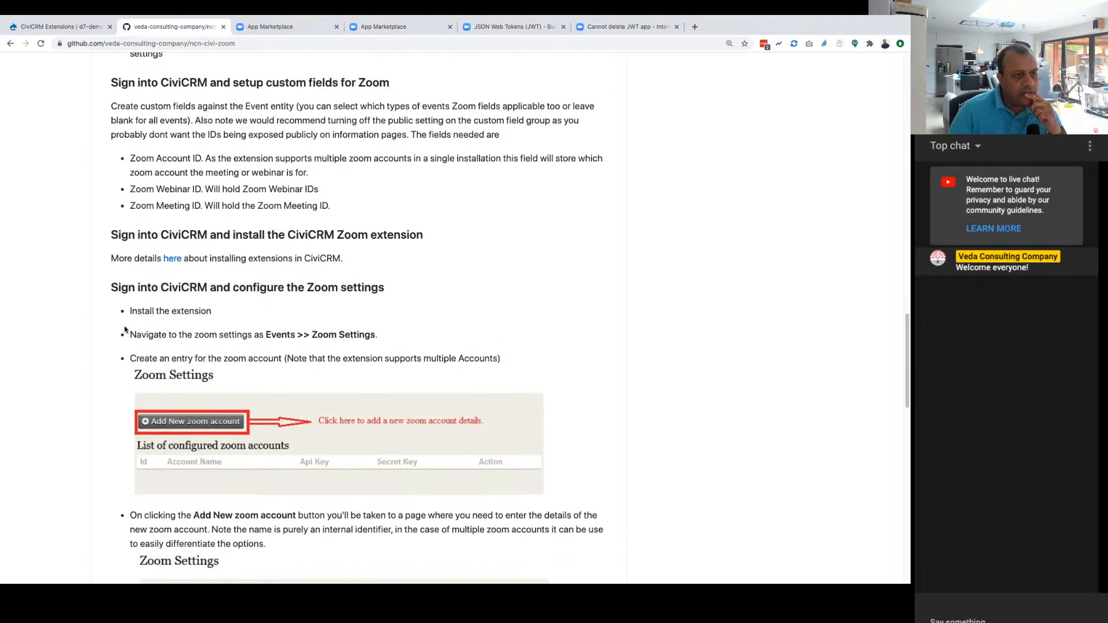
scroll(304, 258, "down", 1)
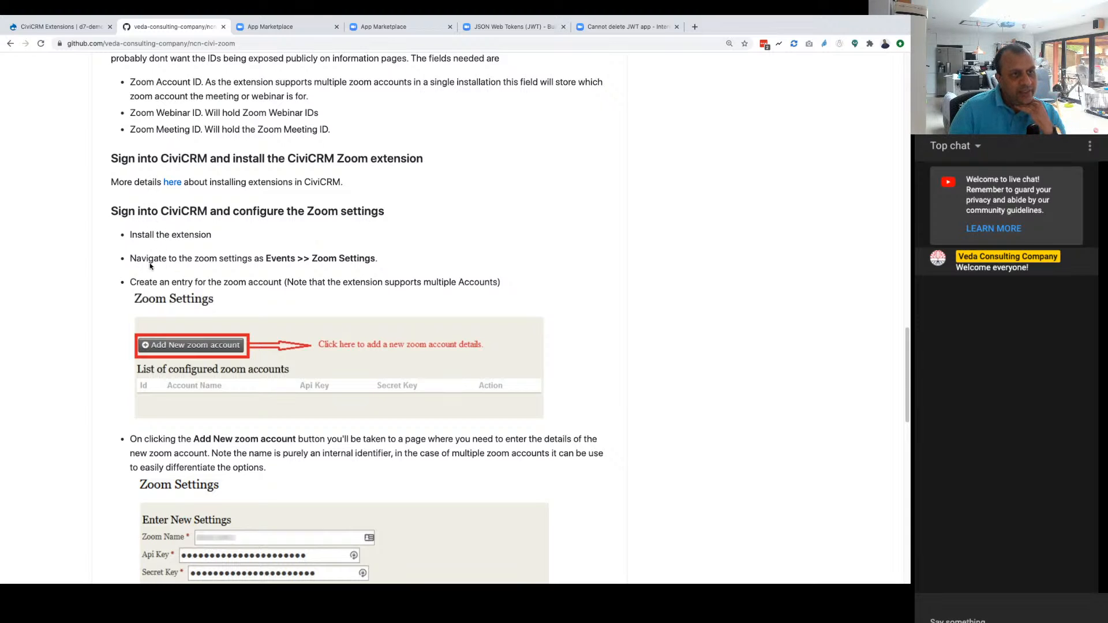
Step: Open CiviCRM's Zoom Settings page for events and compare it with the README's configuration instructions
left_click(58, 26)
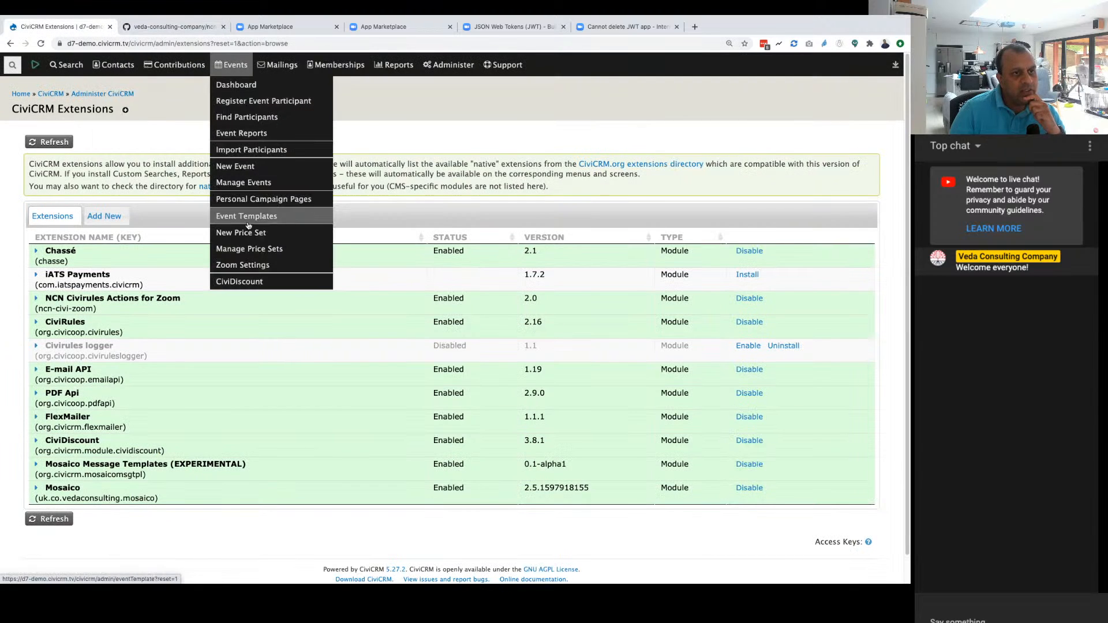
left_click(241, 264)
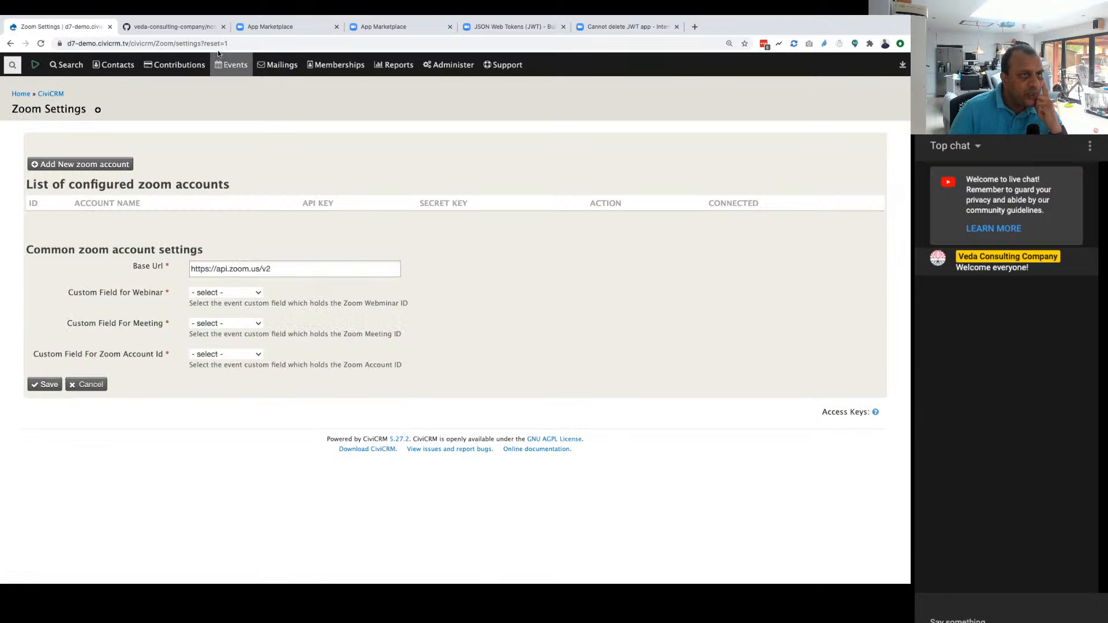
left_click(176, 27)
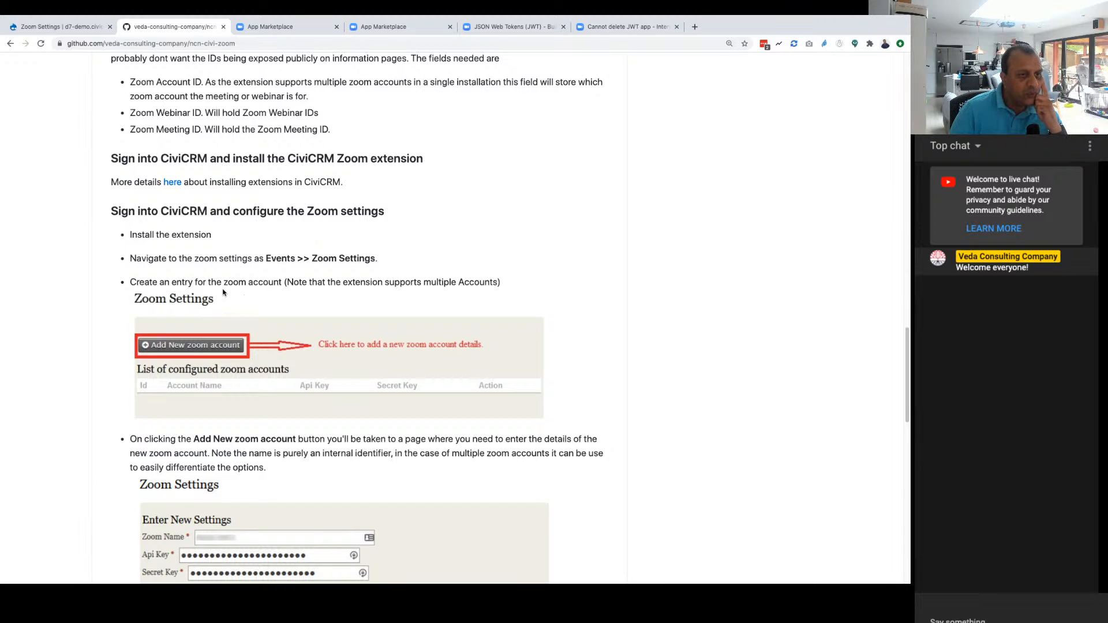
left_click(69, 24)
Step: Start a new Zoom account entry with the account name MyCharityZoom
left_click(80, 165)
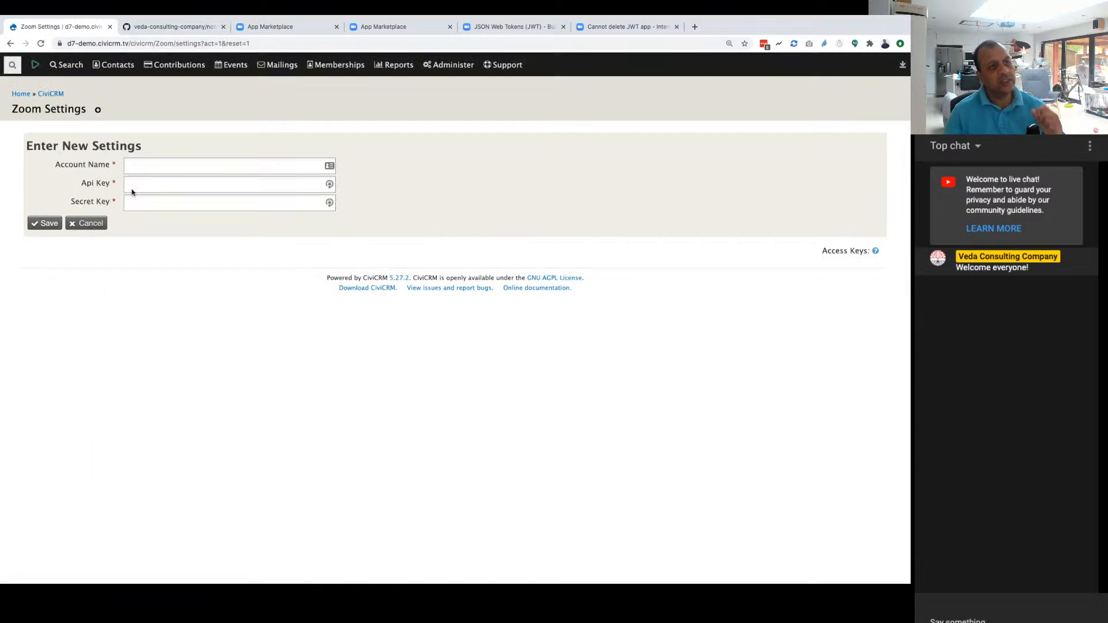
left_click(144, 162)
type("MyCharityZoom")
key("Down")
key("Return")
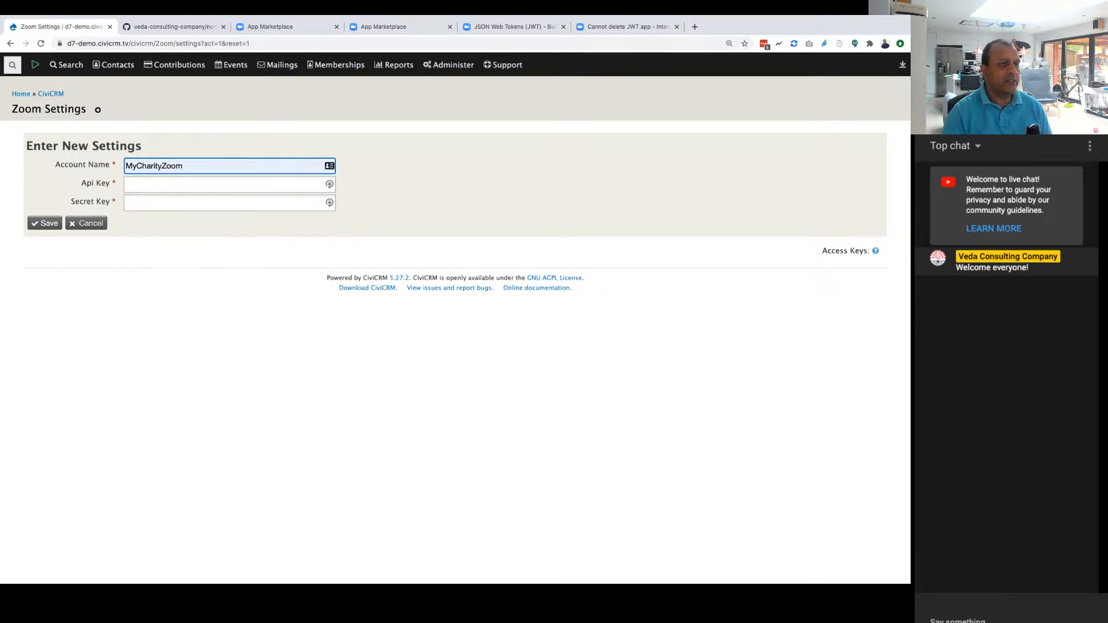
Step: Paste the API key and secret key for the new Zoom account, save it and decline storing the login in LastPass
left_click(141, 185)
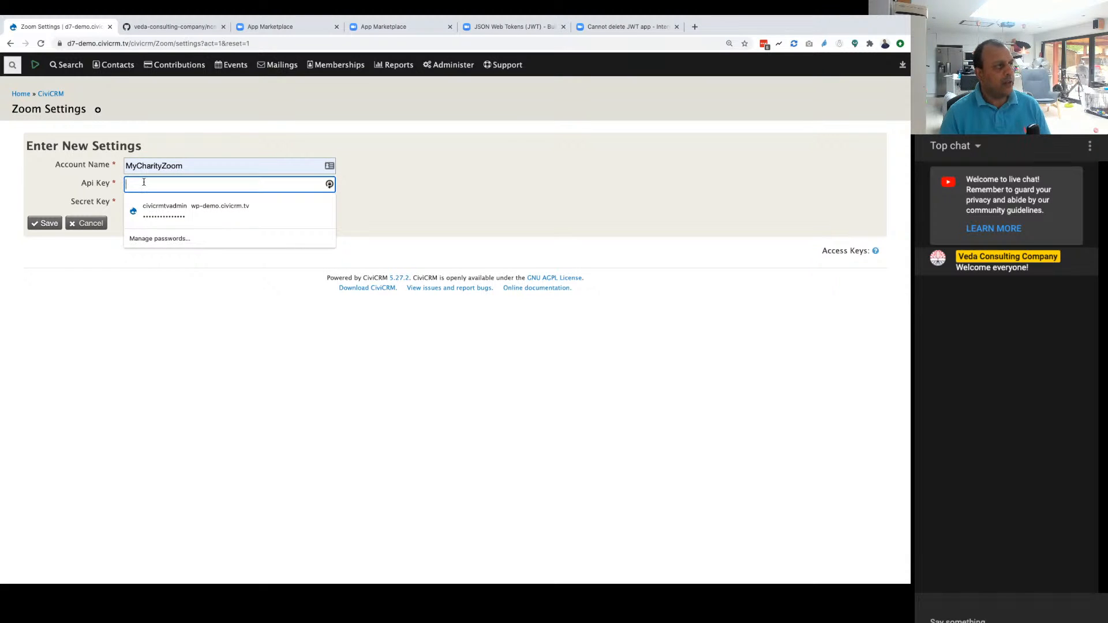
key("super+Tab")
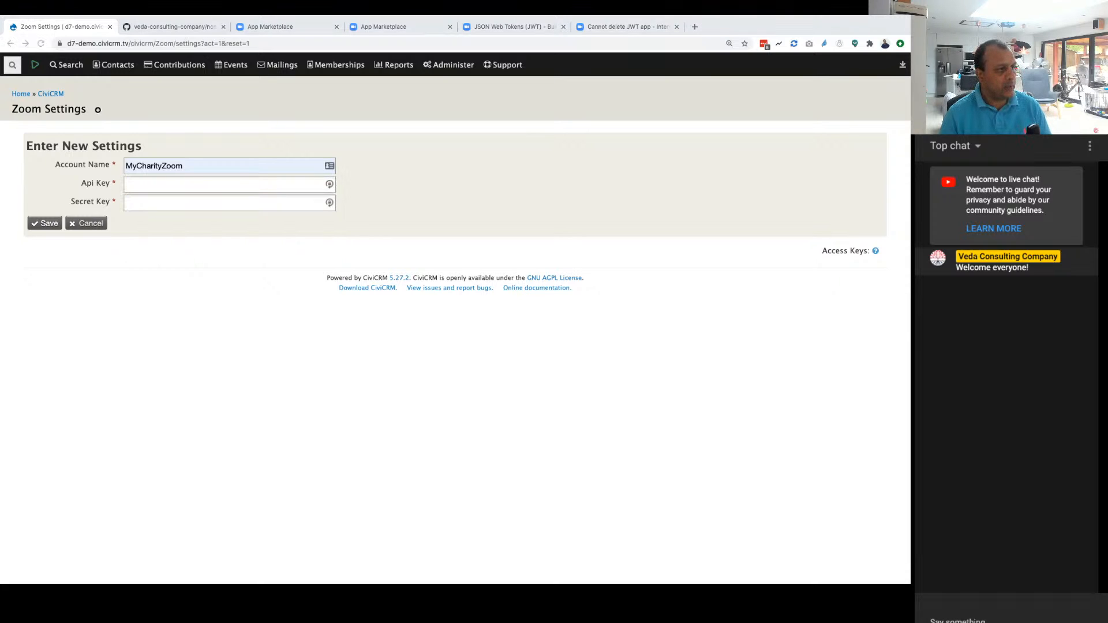
left_click(177, 185)
key("super+v")
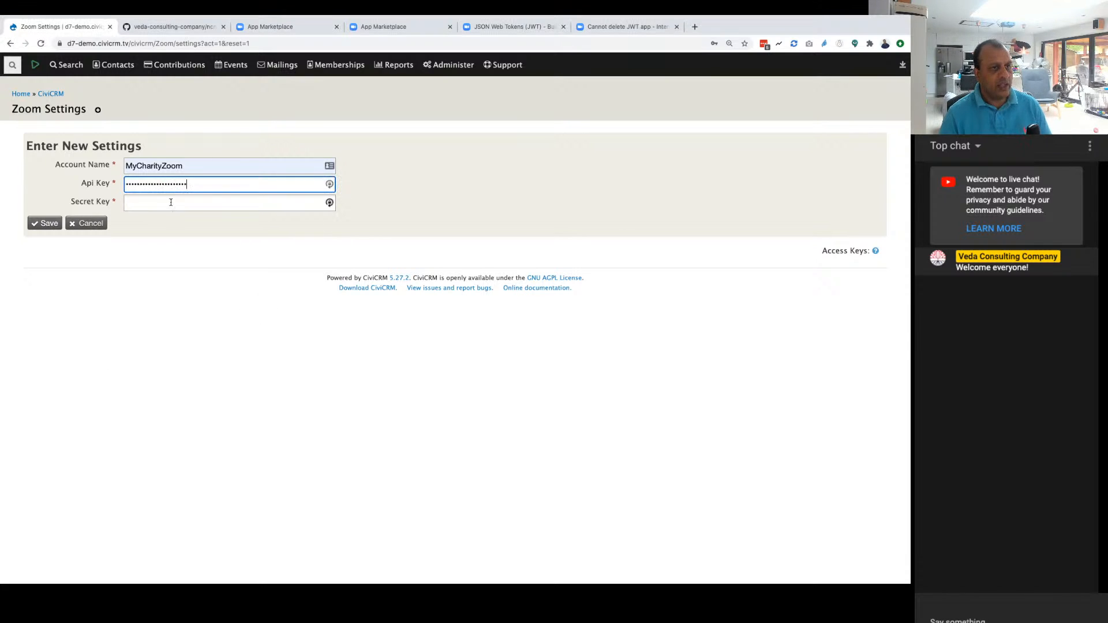
left_click(168, 206)
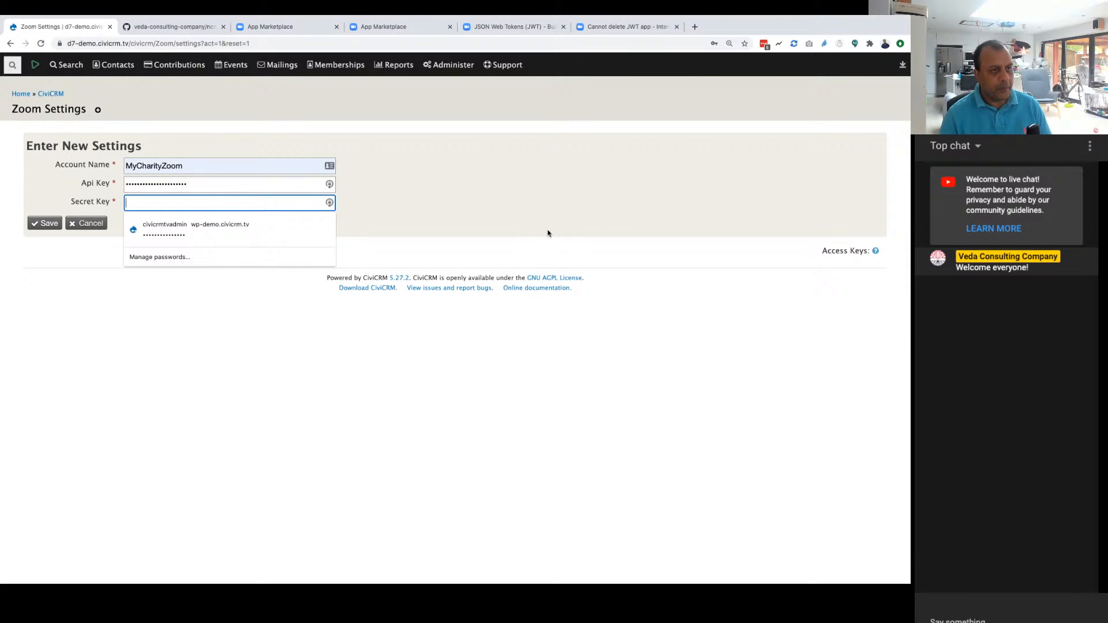
key("super+v")
left_click(45, 224)
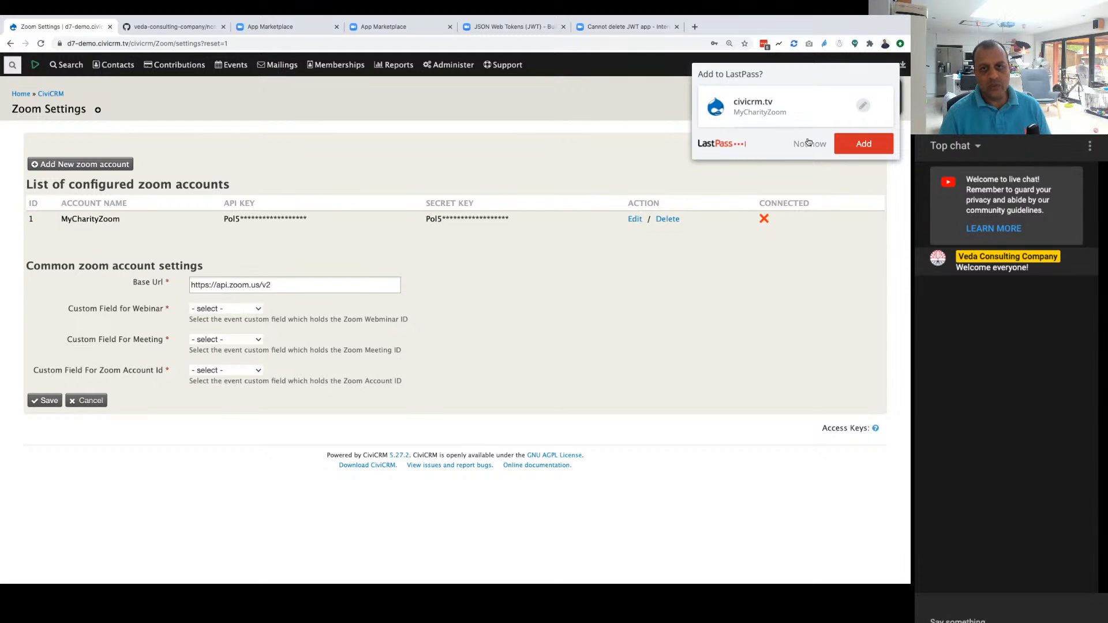
left_click(808, 141)
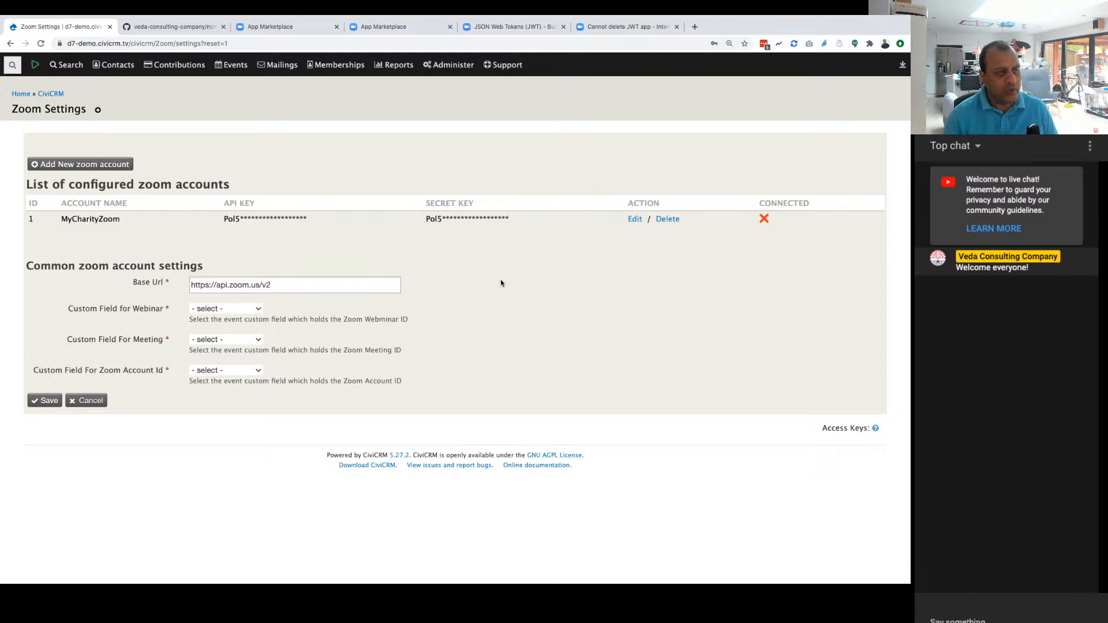
Step: Edit the MyCharityZoom account, replace its secret key with the copied secret key, save it and dismiss the notification
left_click(634, 219)
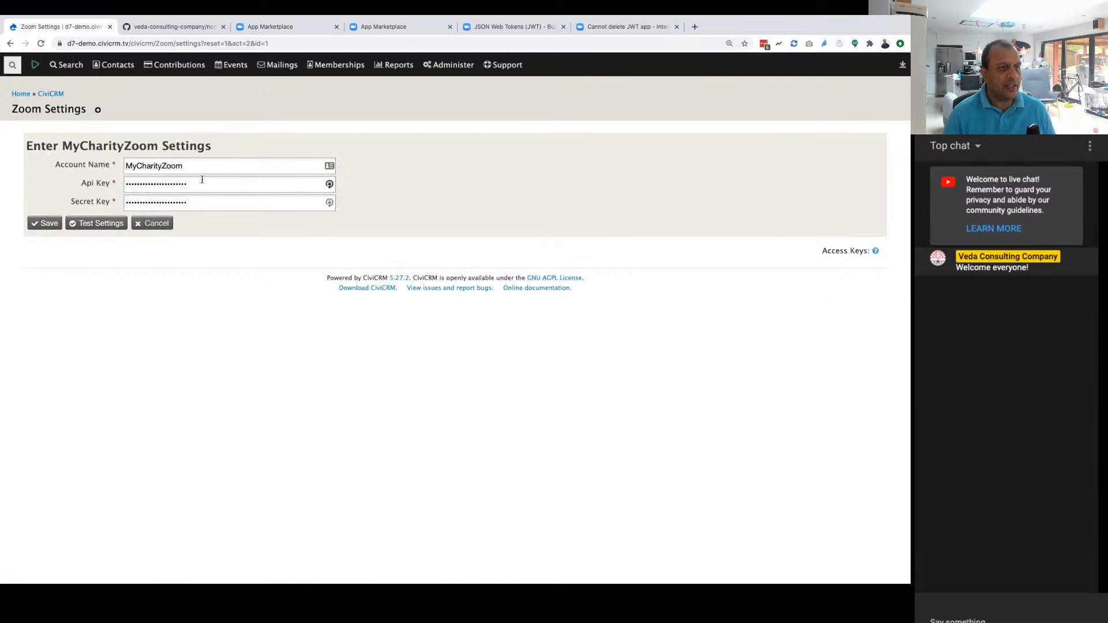
double_click(189, 203)
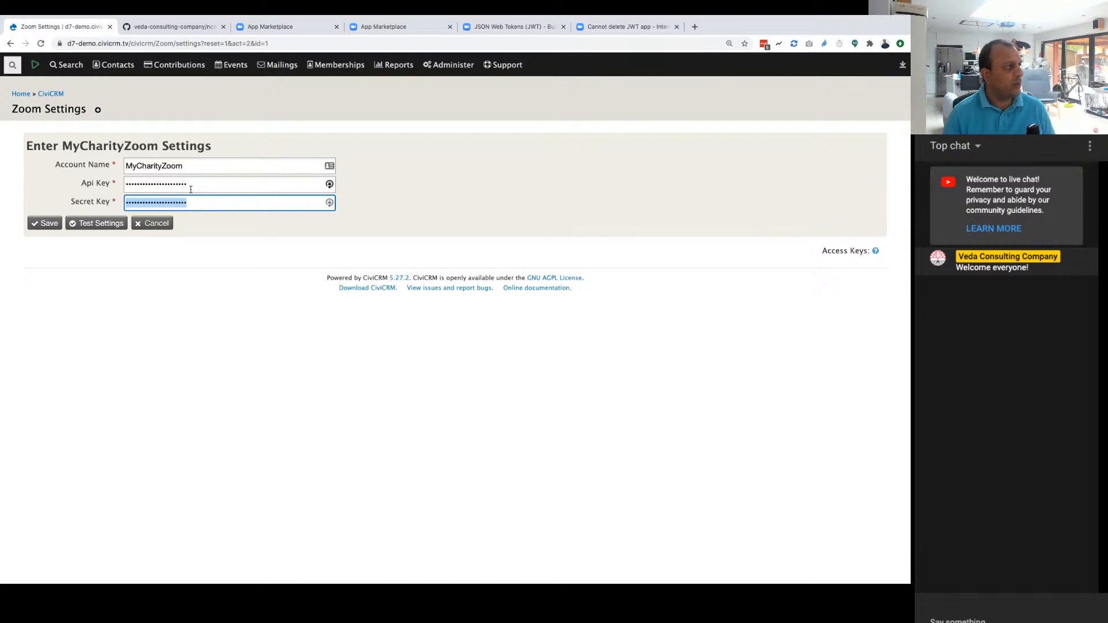
key("super+Tab")
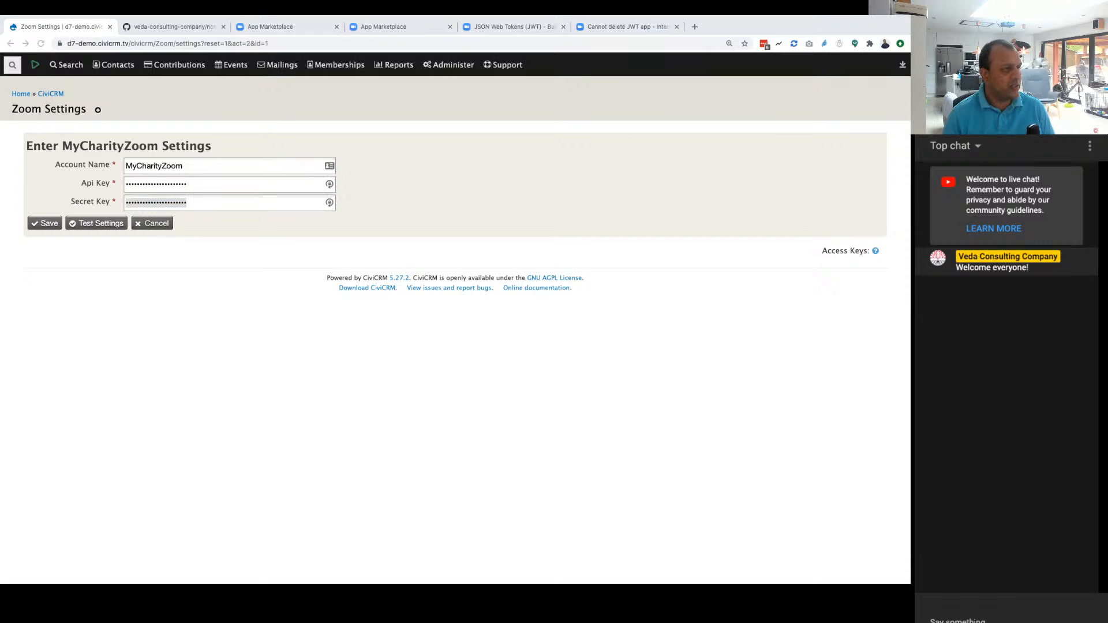
key("super+Tab")
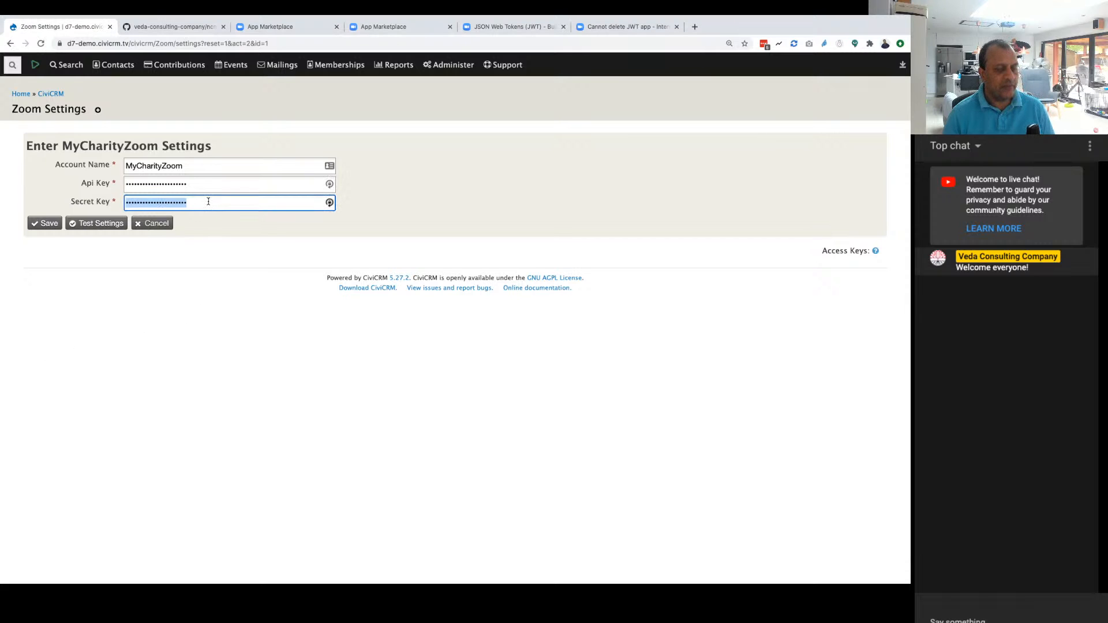
key("super+v")
key("Return")
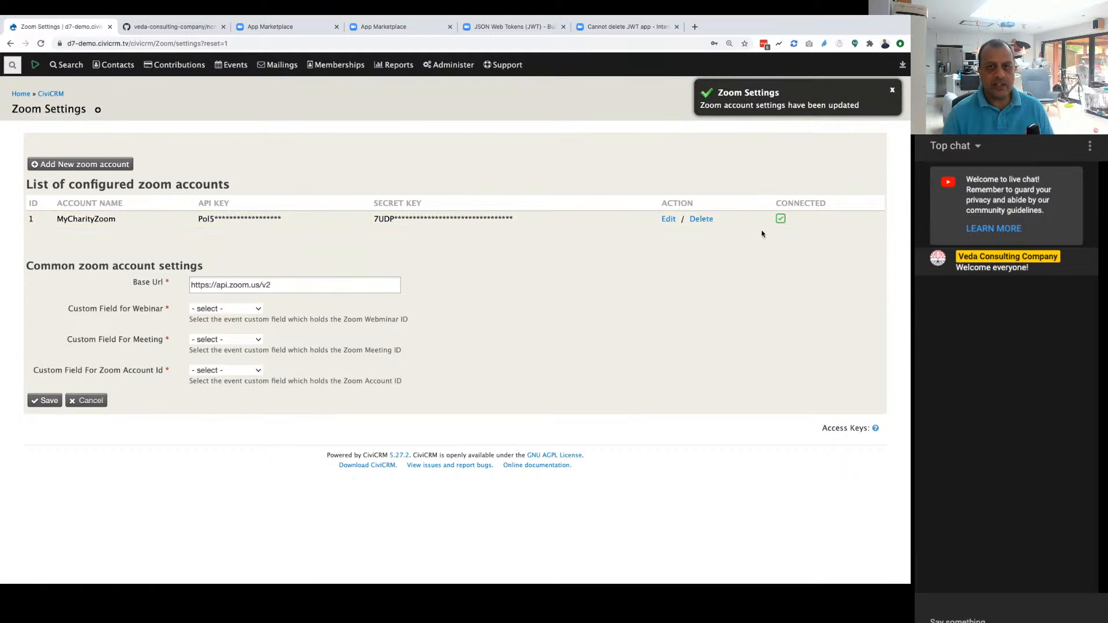
left_click(892, 91)
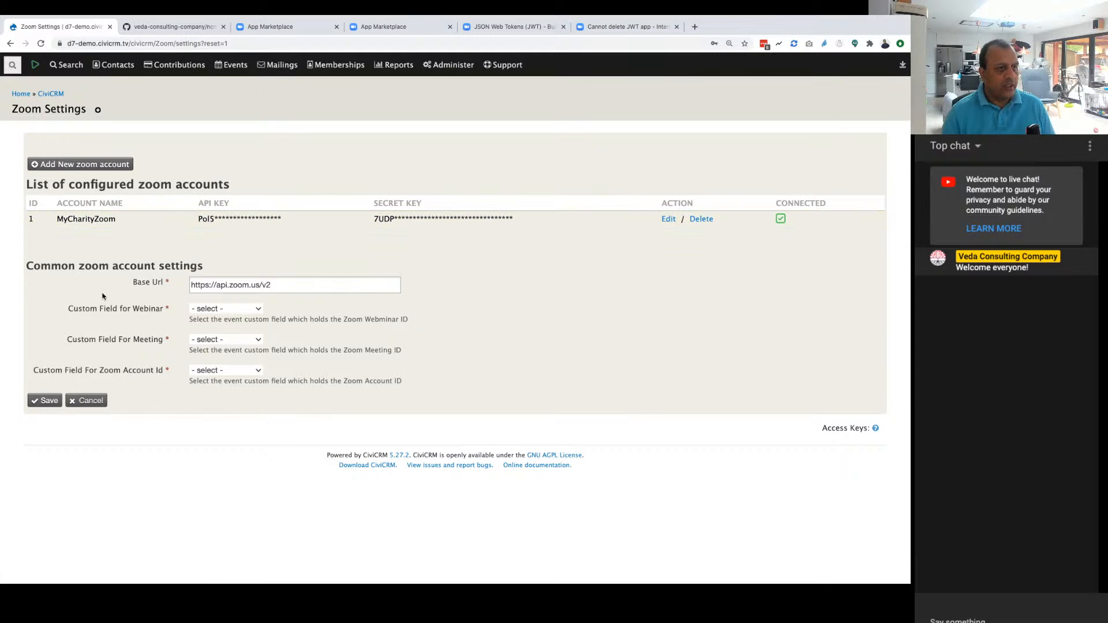
Step: Examine the base URL under the common zoom account settings
left_click_drag(28, 266, 201, 260)
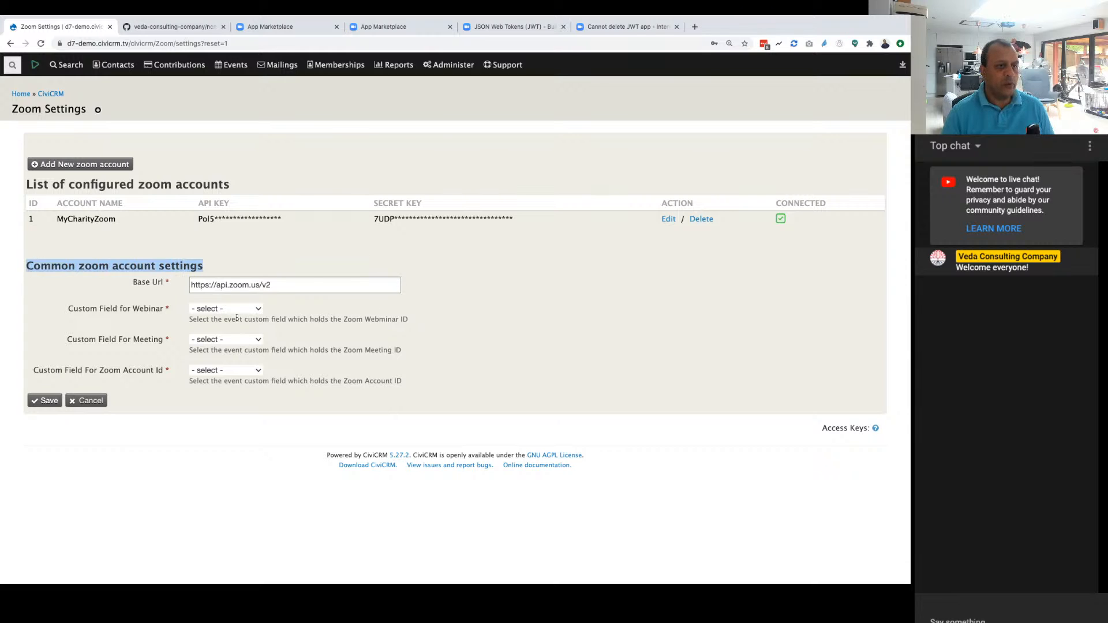
left_click(209, 286)
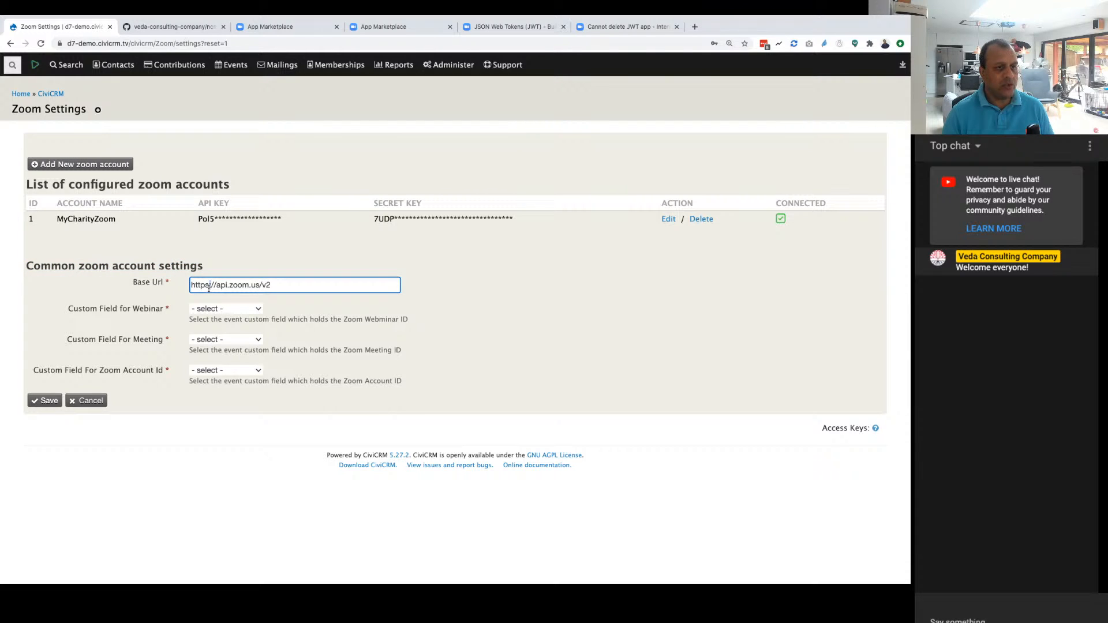
triple_click(209, 289)
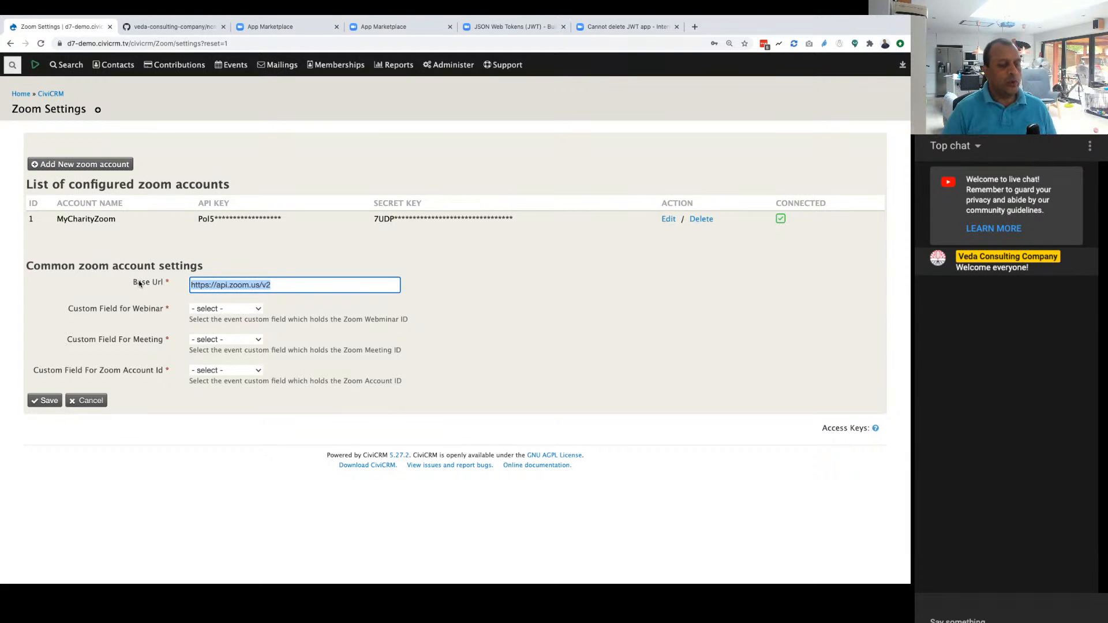
left_click(340, 318)
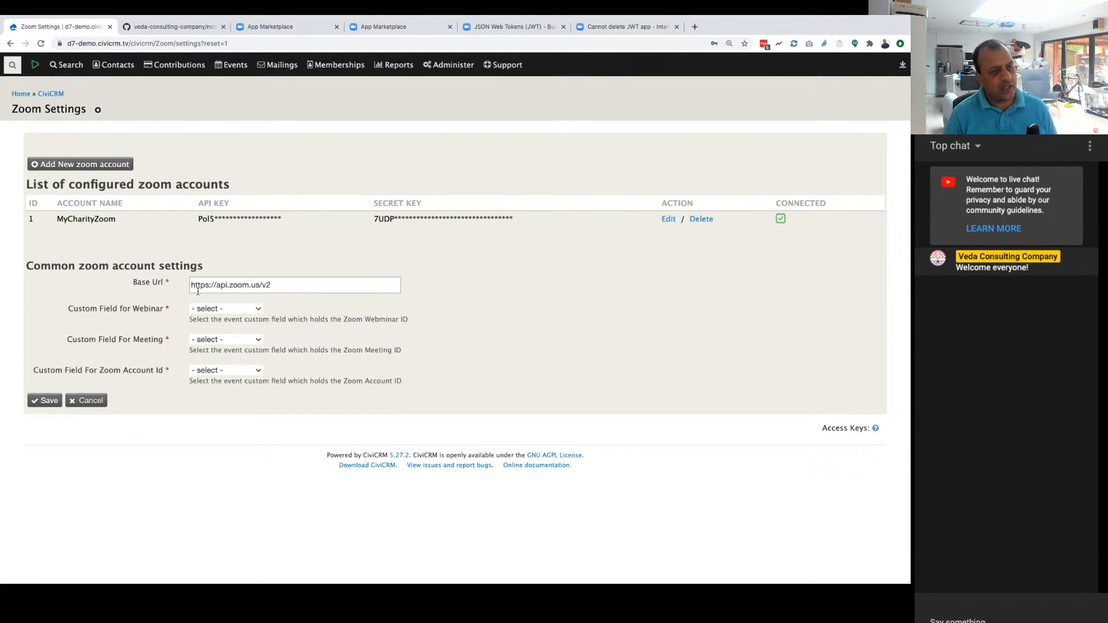
left_click(195, 287)
left_click(270, 286)
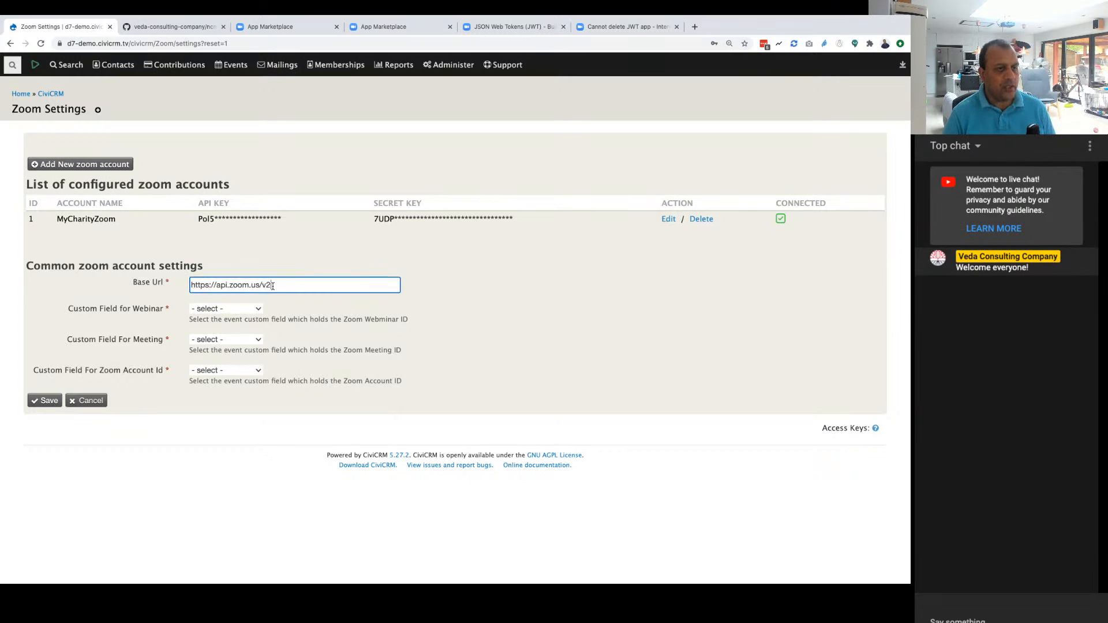
left_click(358, 333)
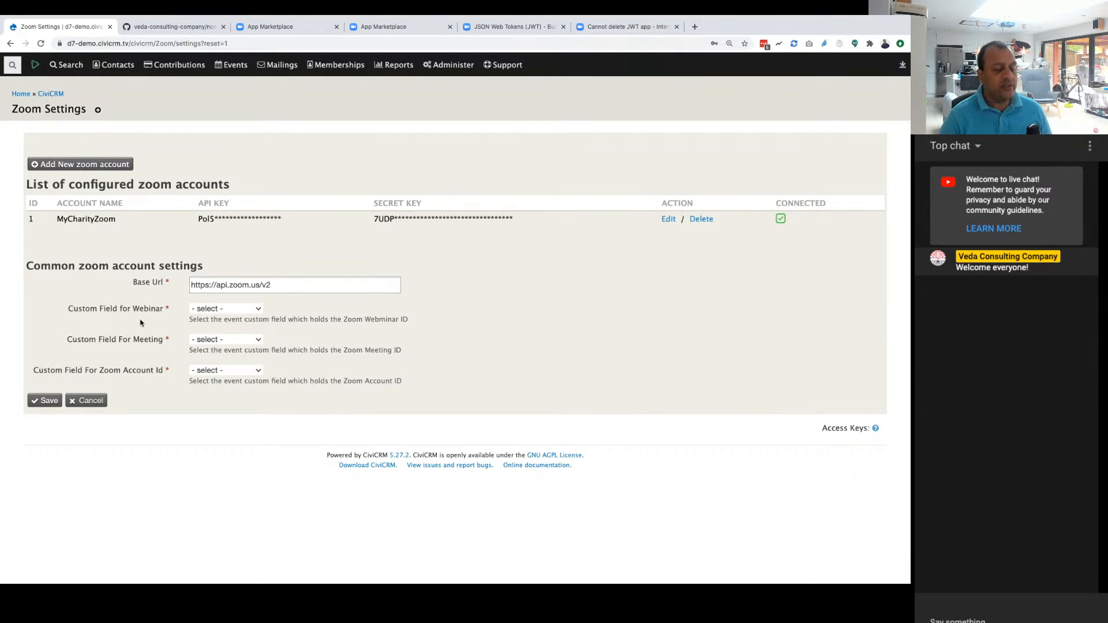
Step: Map the webinar, meeting and account custom fields to Zoom Webinar ID, Zoom Meeting ID and Zoom Account ID, and save the settings
left_click(212, 312)
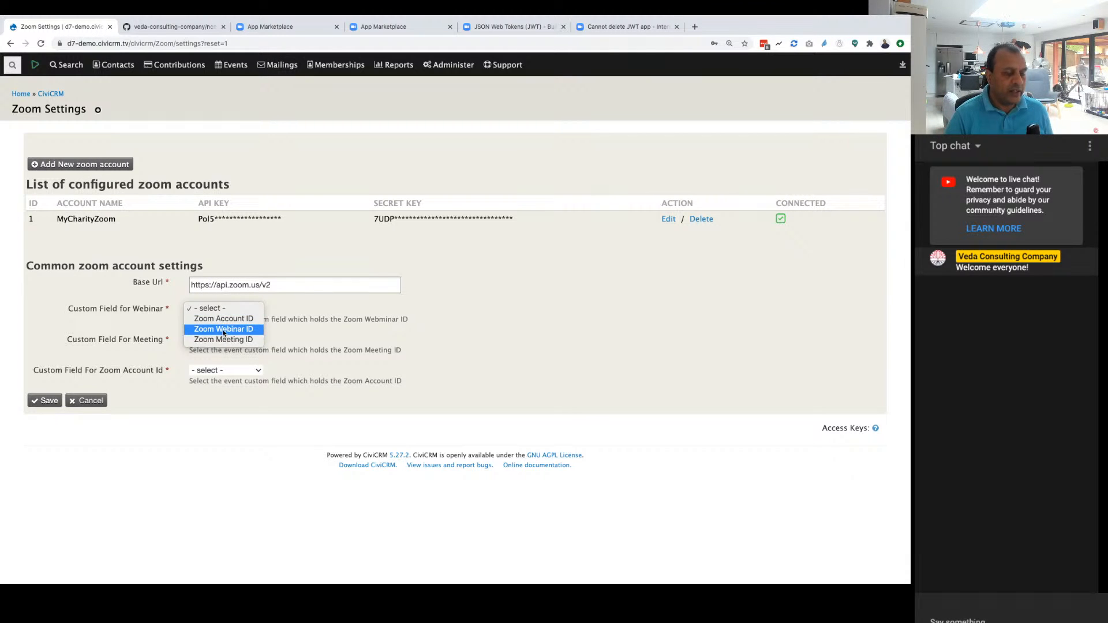
left_click(223, 330)
left_click(221, 344)
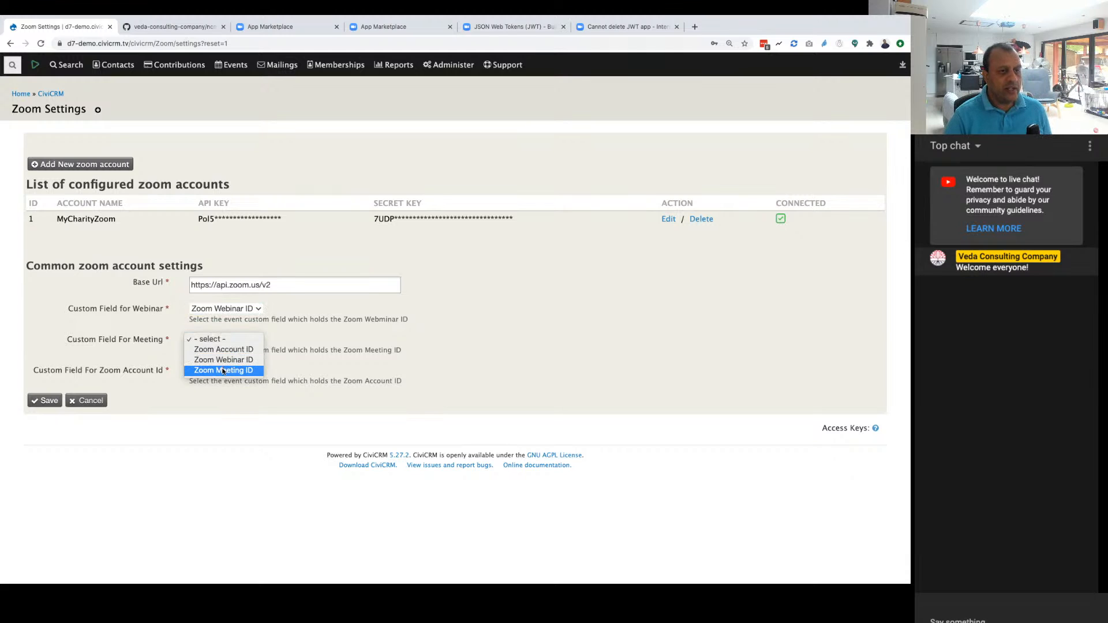
left_click(222, 371)
left_click(292, 364)
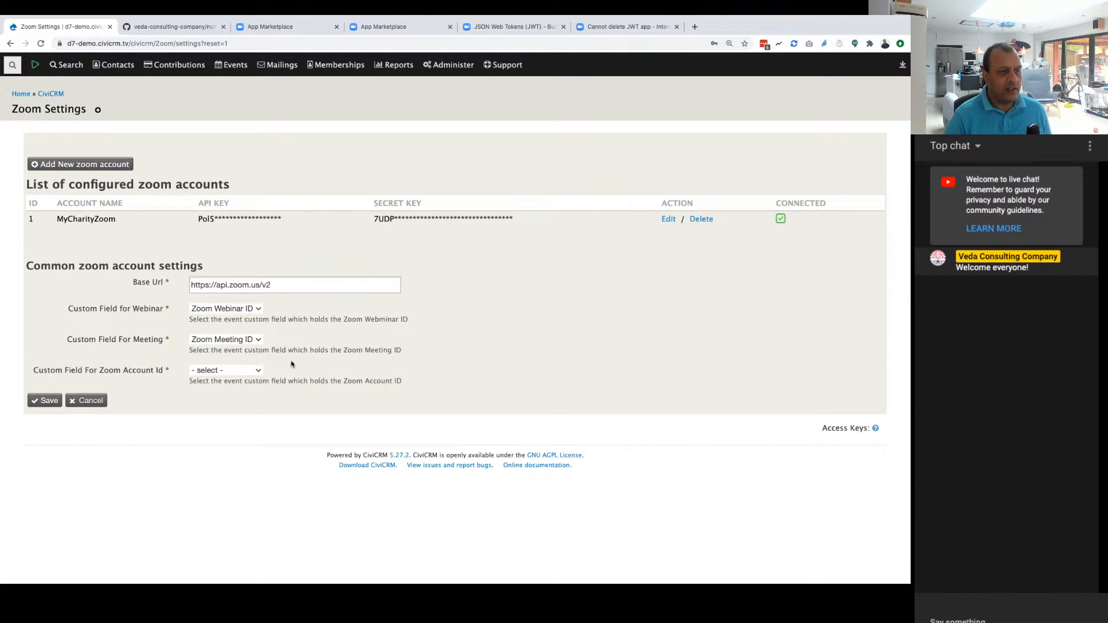
left_click(236, 370)
left_click(232, 400)
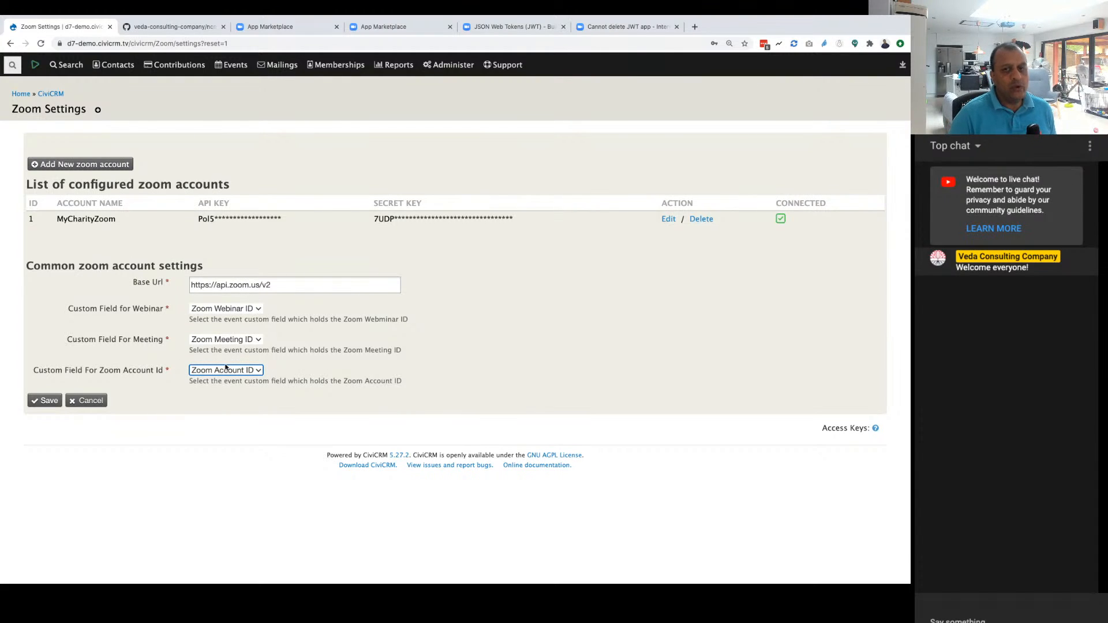
left_click(32, 403)
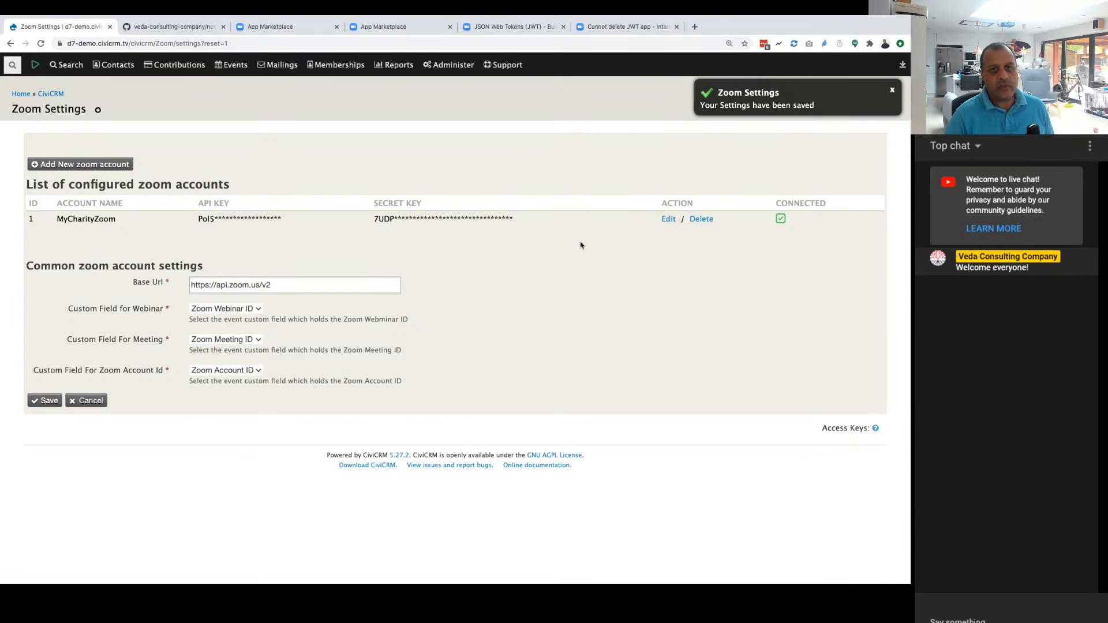
left_click(892, 90)
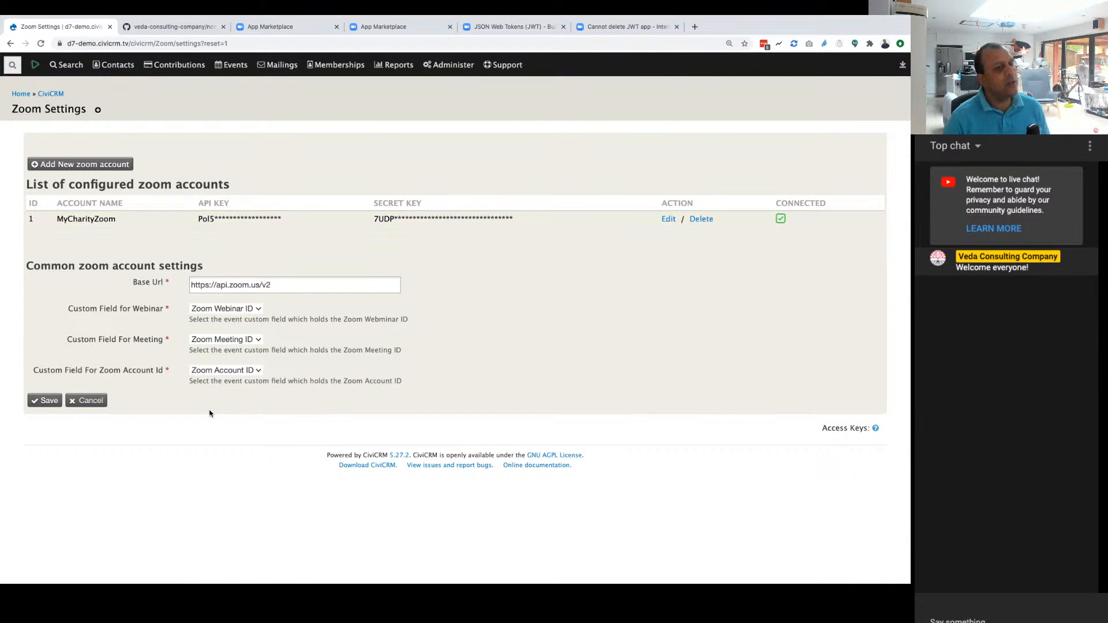
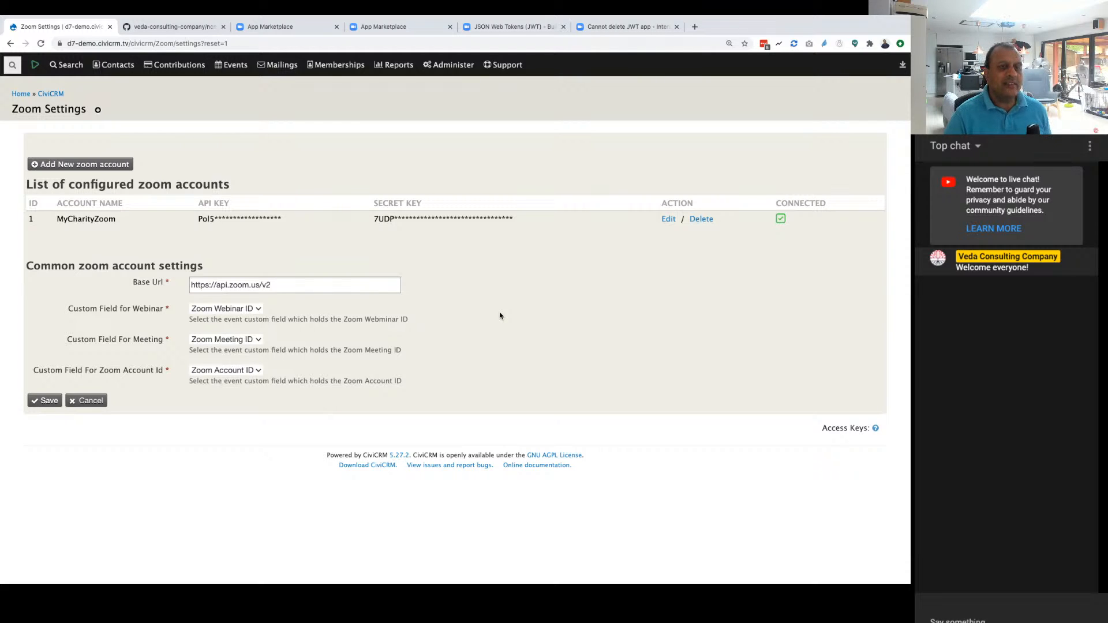
Step: Examine the ncn-civi-zoom GitHub README's sections on Zoom settings, CiviRules configuration and enabling the integration for a CiviEvent
left_click(164, 27)
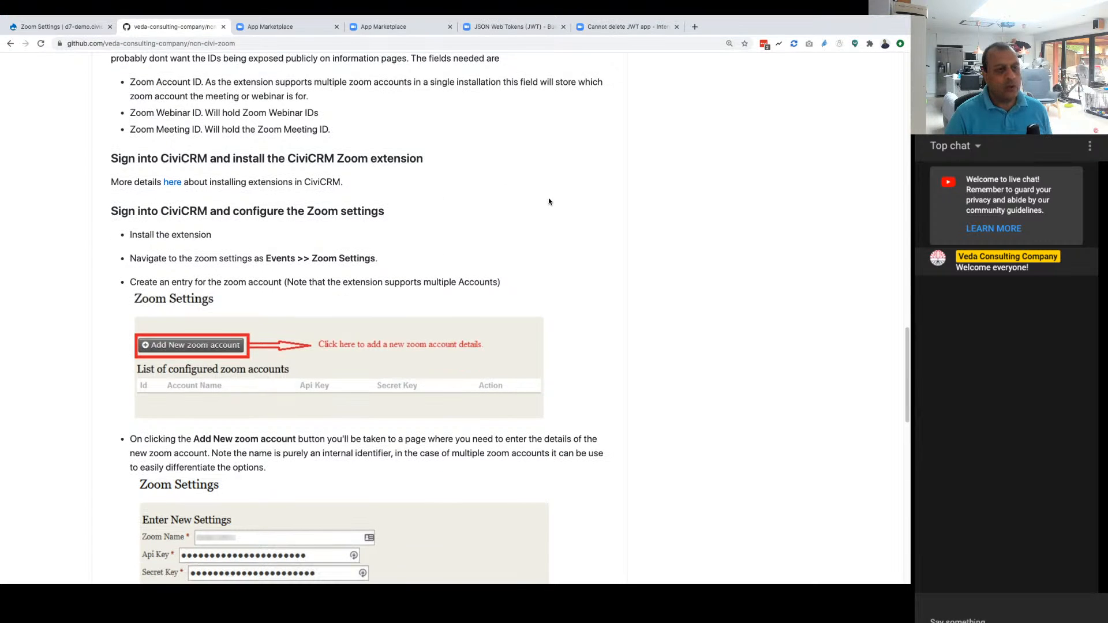
scroll(548, 273, "down", 1)
scroll(549, 273, "down", 4)
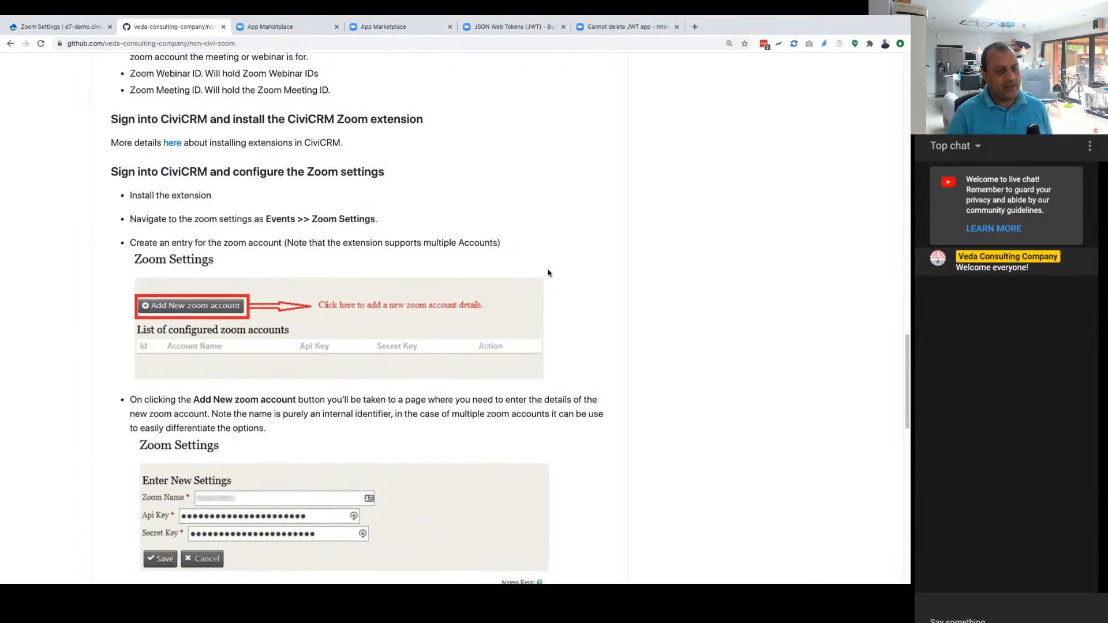
scroll(263, 371, "down", 6)
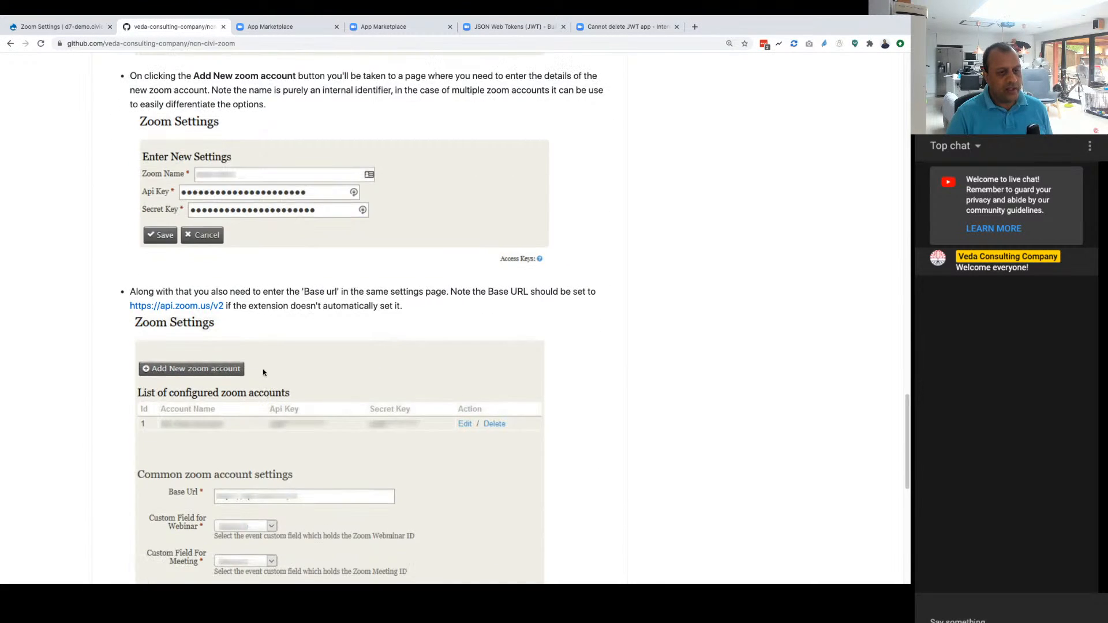
scroll(263, 370, "down", 3)
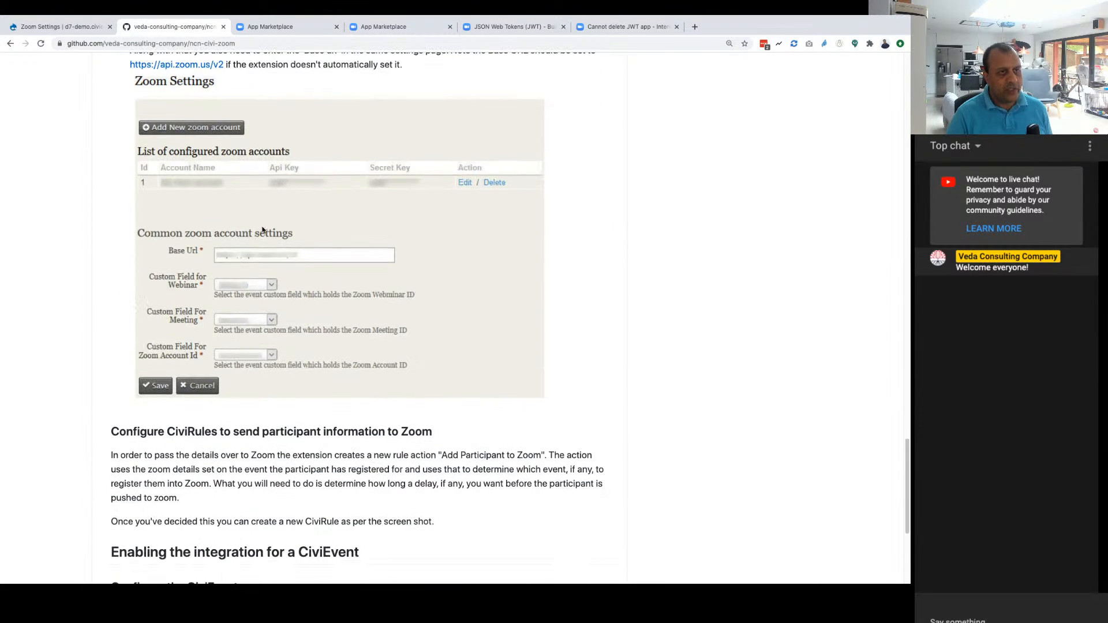
scroll(304, 341, "down", 3)
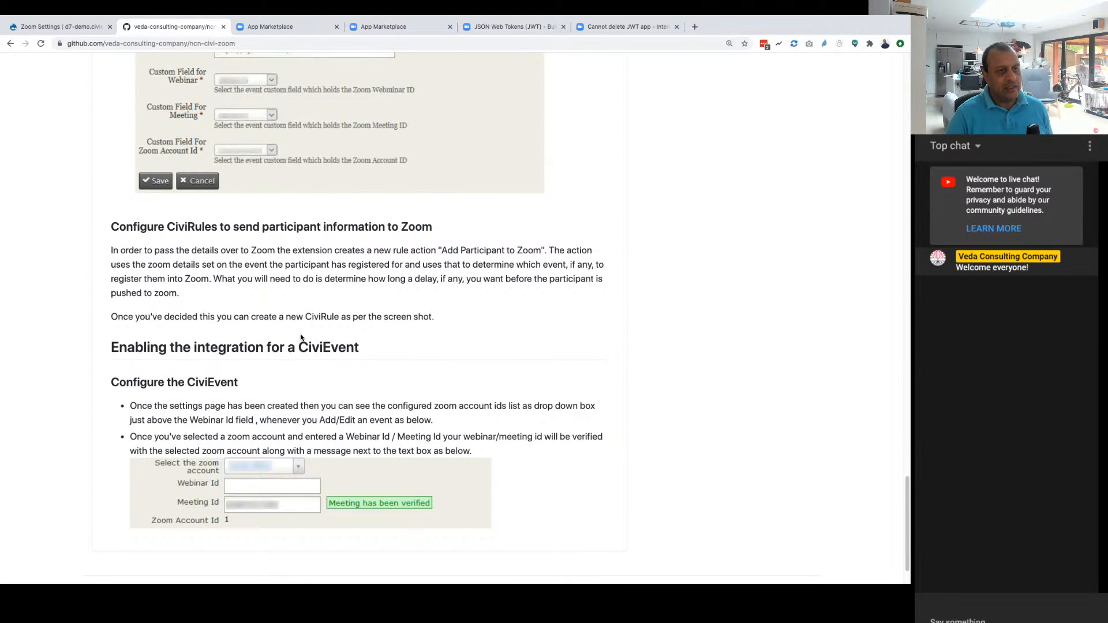
scroll(115, 196, "down", 1)
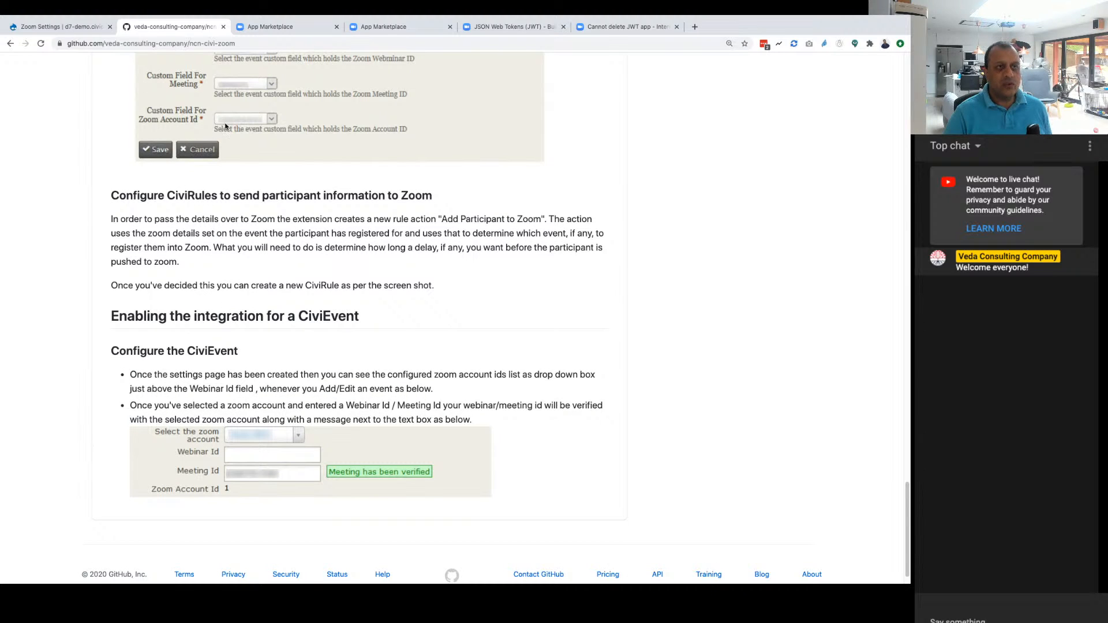
Step: Return to CiviCRM and add a new CiviRule named "Register Participant in Zoom"
left_click(64, 30)
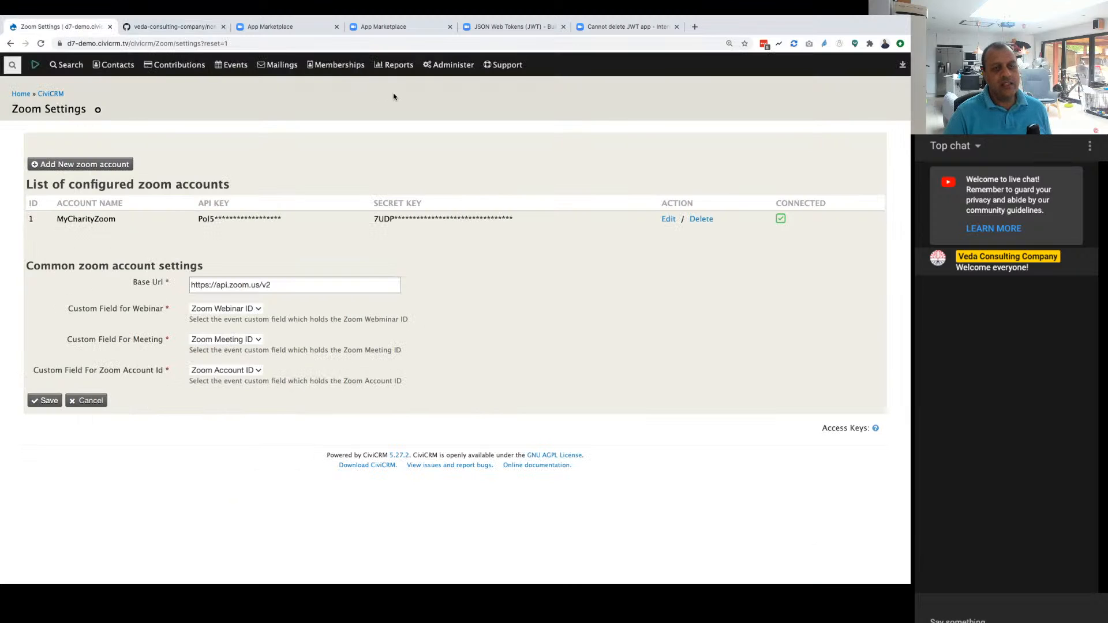
left_click(441, 67)
mouse_move(453, 262)
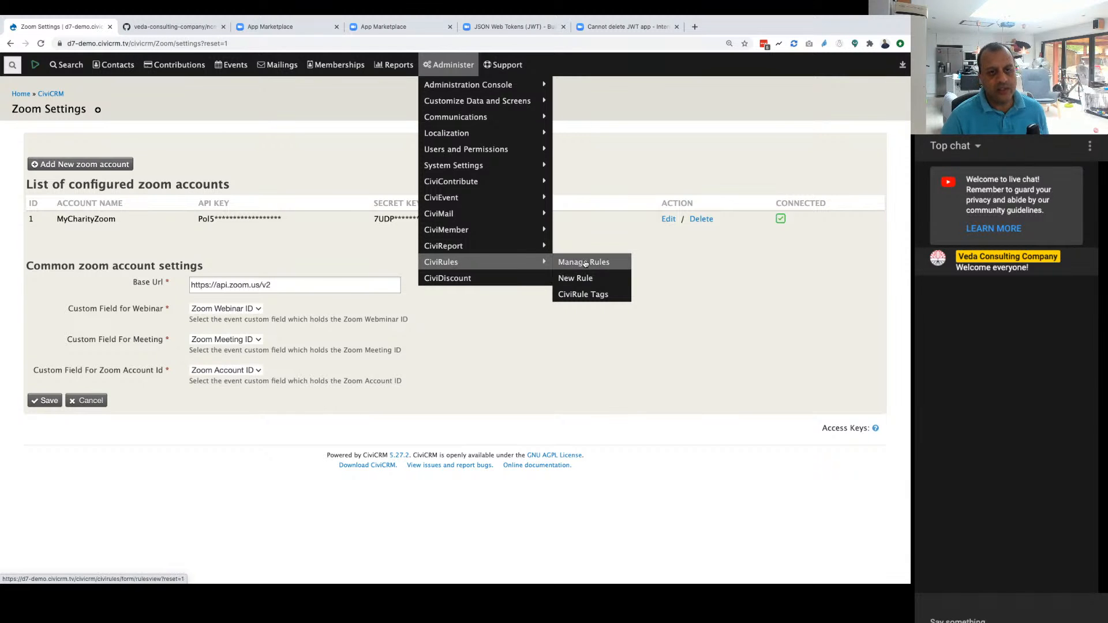
left_click(583, 261)
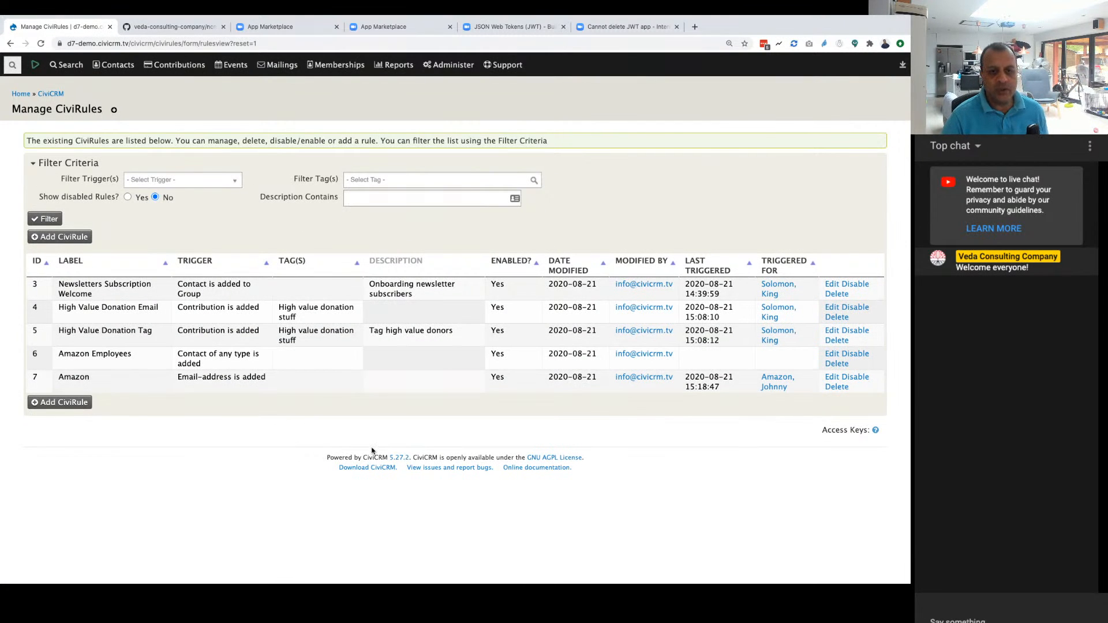
left_click(77, 405)
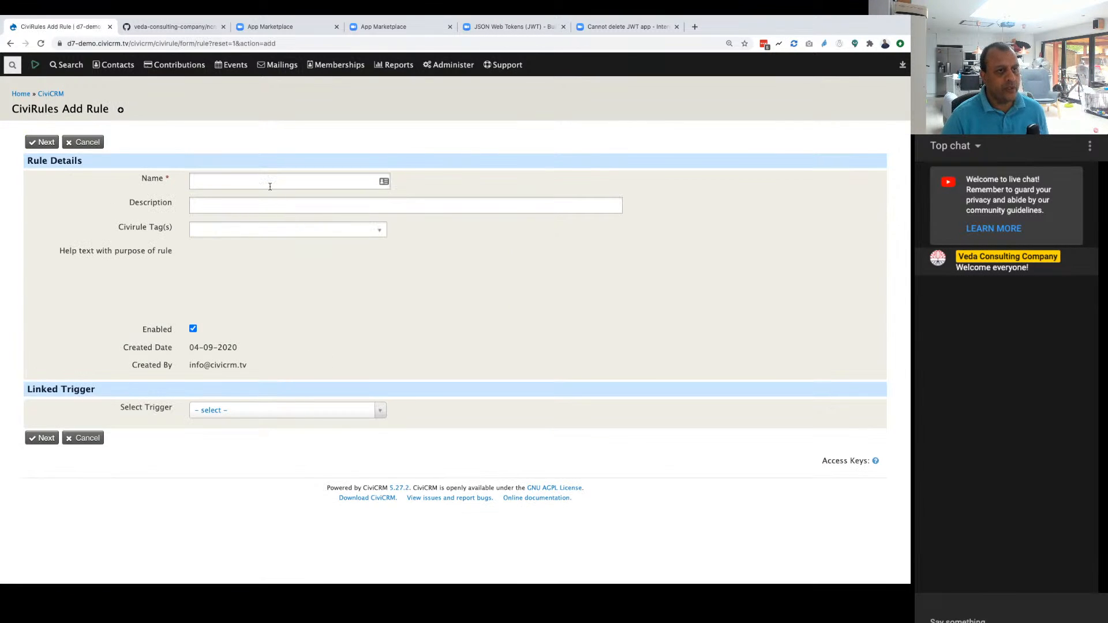
left_click(269, 184)
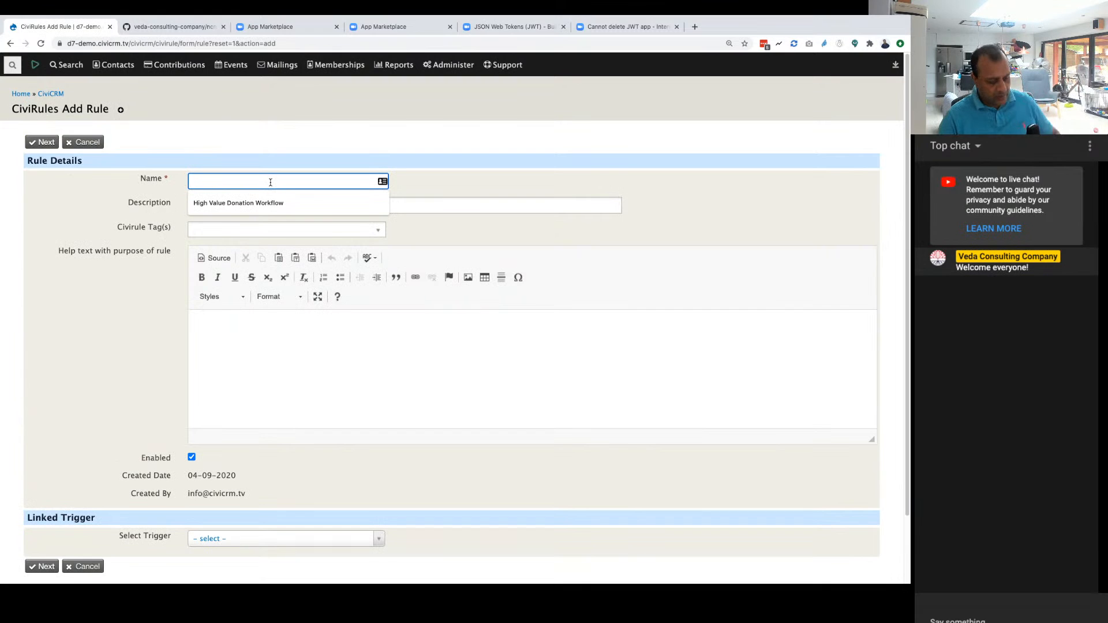
type("Zoom")
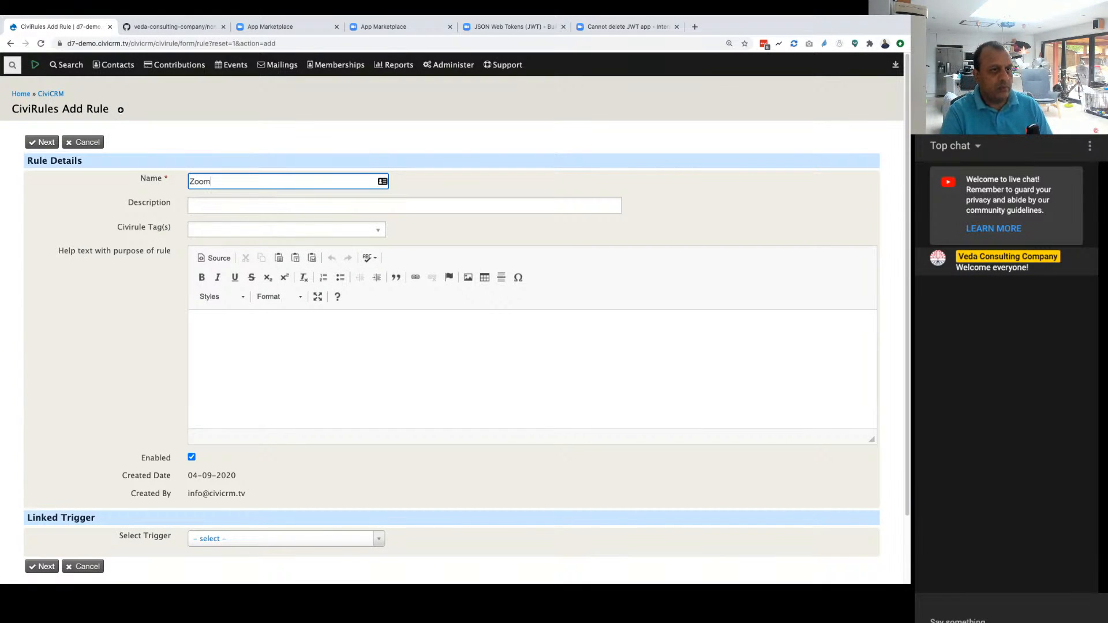
key("super+a")
type("R")
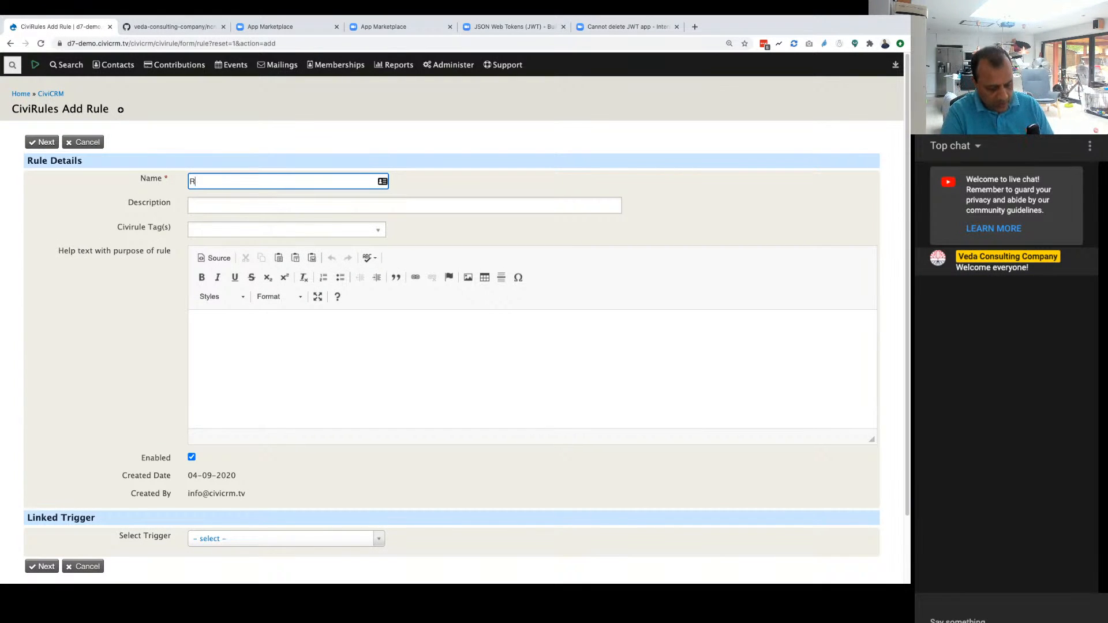
type("egister Participant in Zoom")
Step: Describe the rule as "Will send contact details to zoom on registration"
key("Tab")
scroll(269, 183, "down", 1)
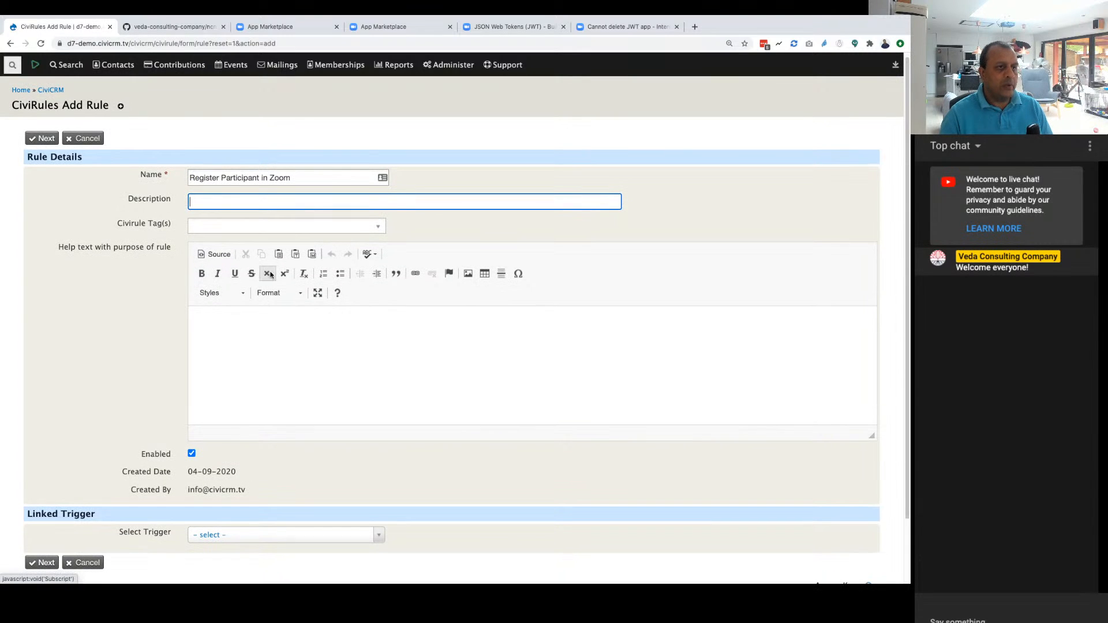
type("Will se")
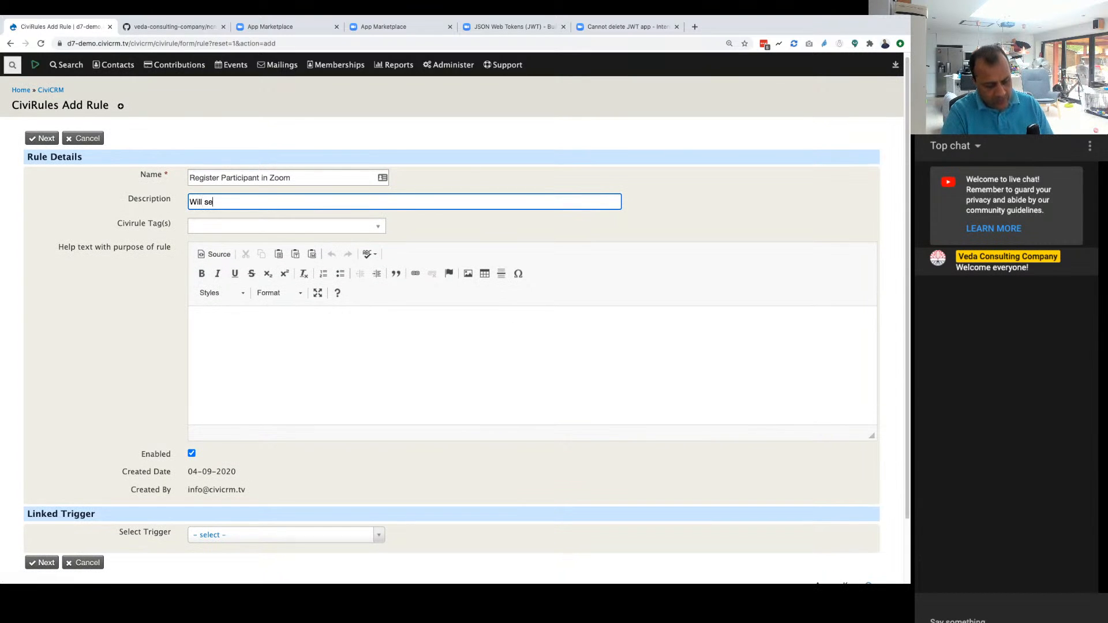
type("nd co")
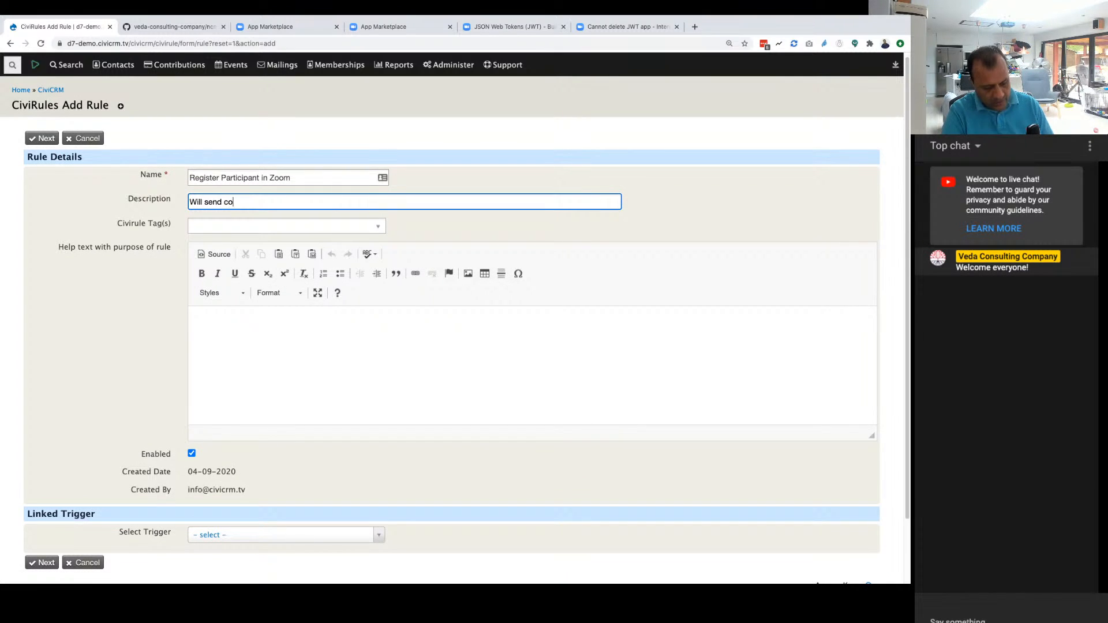
type("ntact details to ")
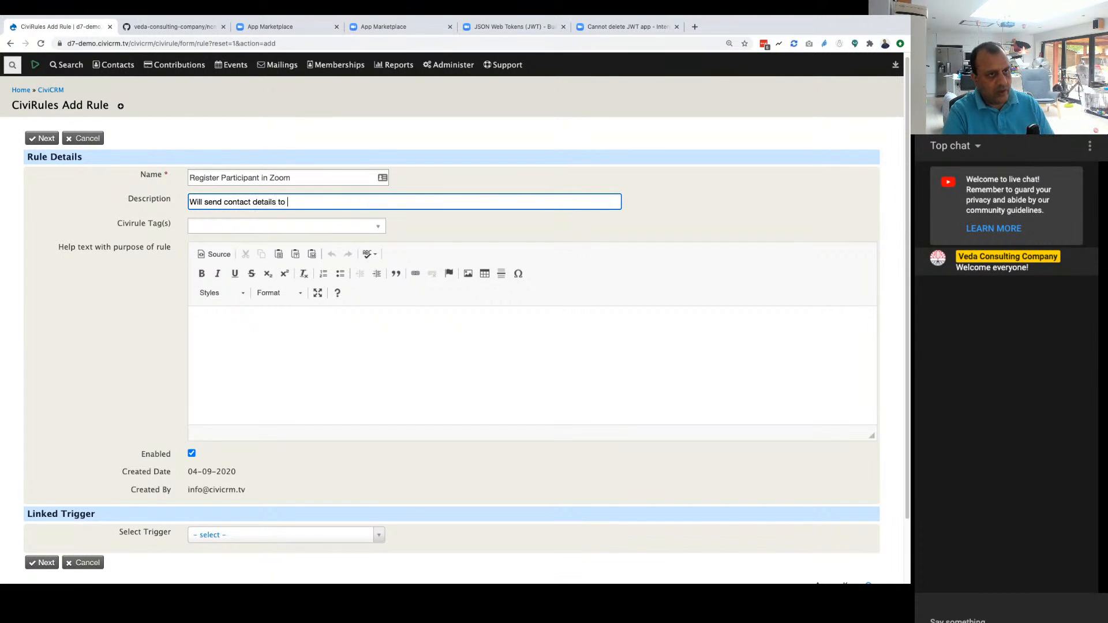
type("zoom on registration")
Step: Set the rule's linked trigger to "Event Participant is added" and continue, saving the rule
key("Tab")
scroll(495, 400, "down", 1)
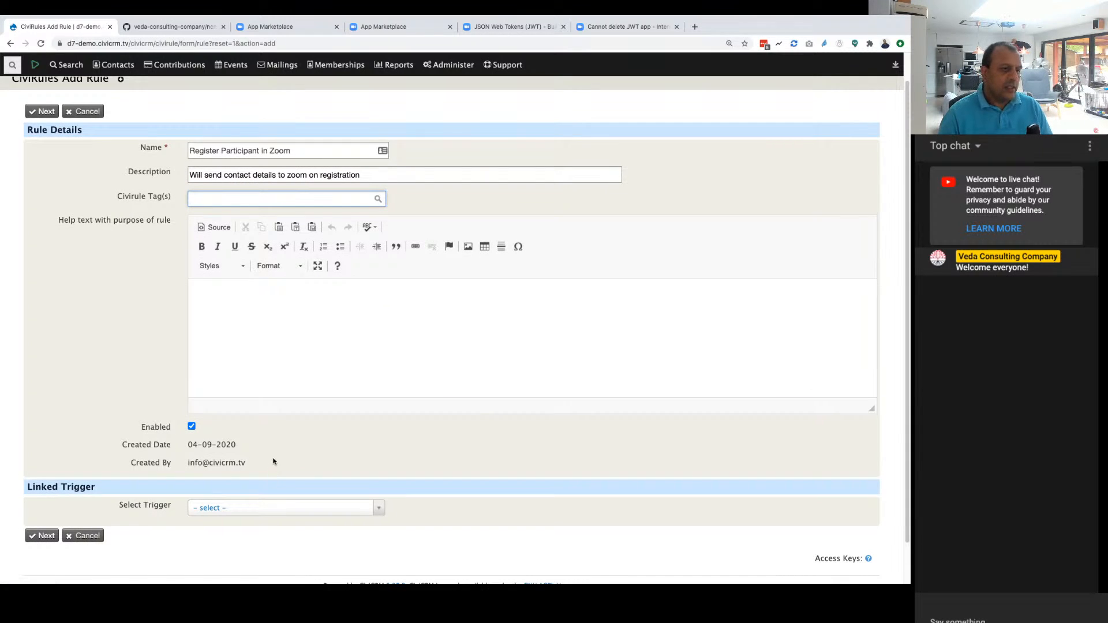
left_click(252, 516)
type("parti")
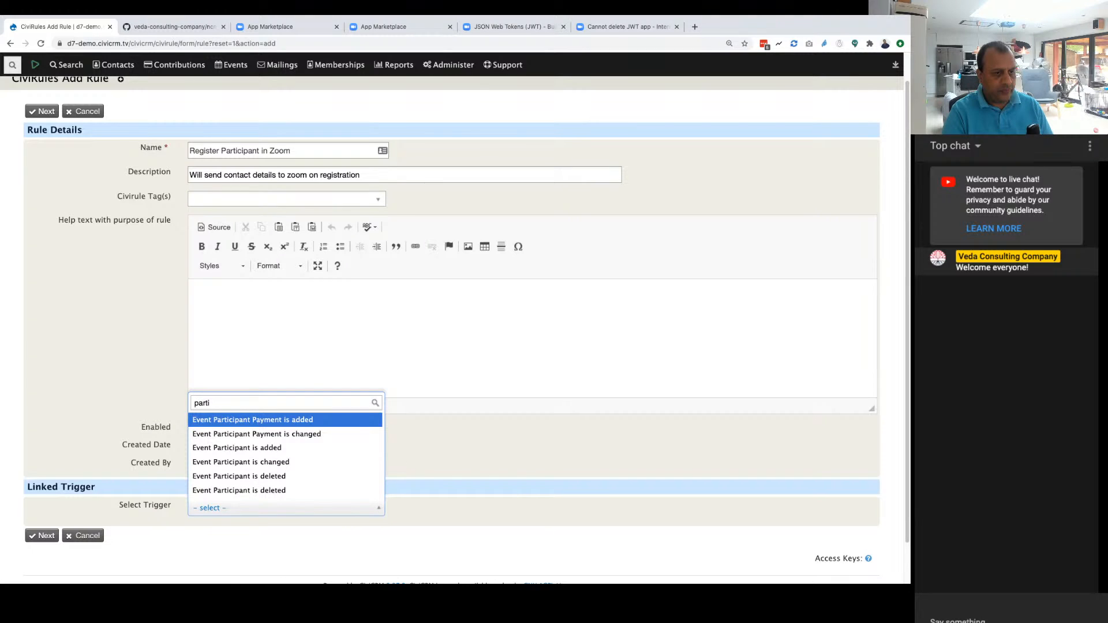
left_click(303, 443)
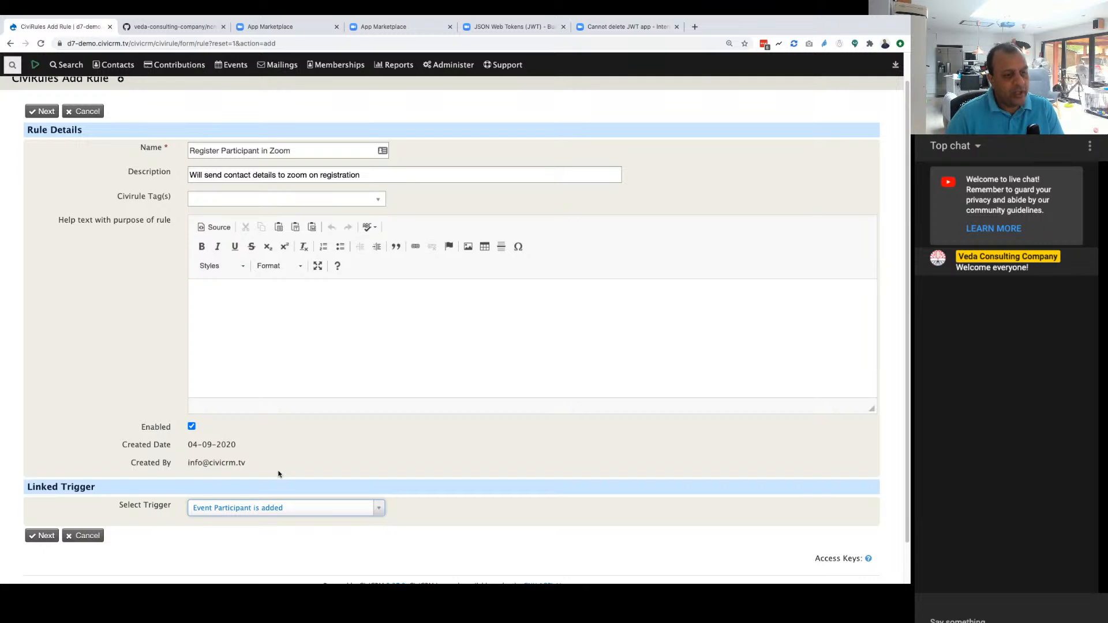
left_click(44, 536)
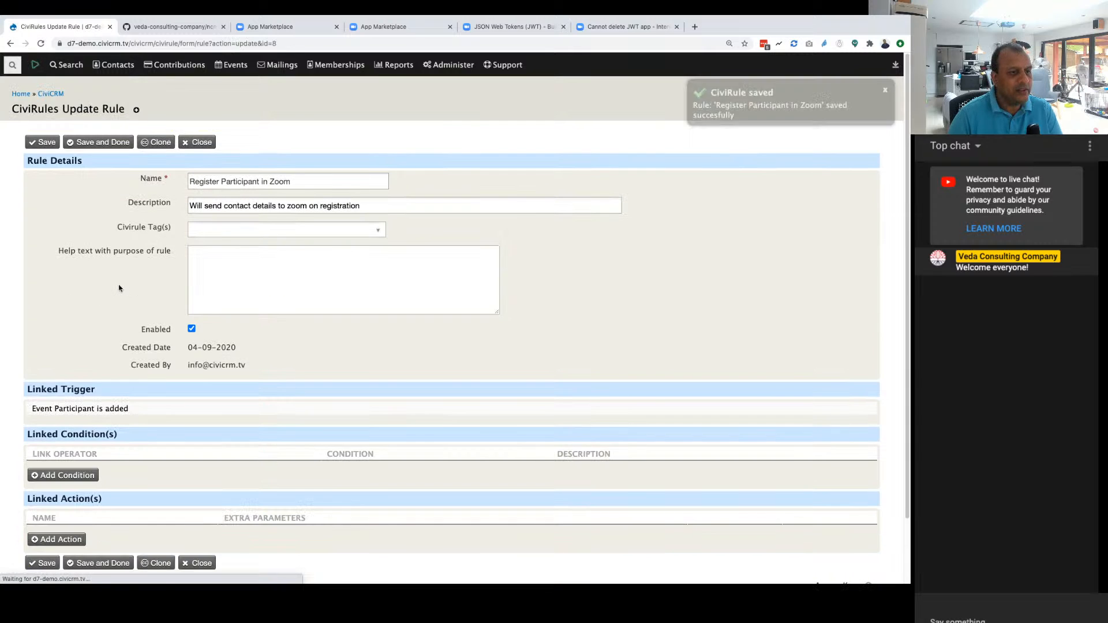
Step: Try a linked condition requiring the participant status to be one of Registered, and cancel its parameters without saving
scroll(299, 478, "down", 2)
scroll(299, 478, "down", 5)
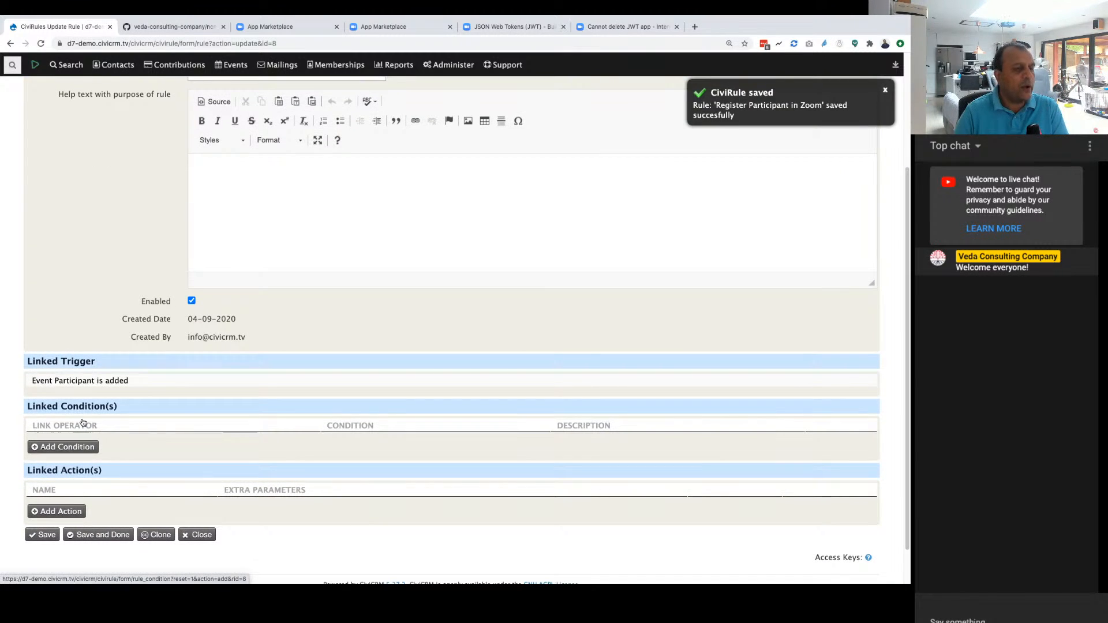
left_click(68, 449)
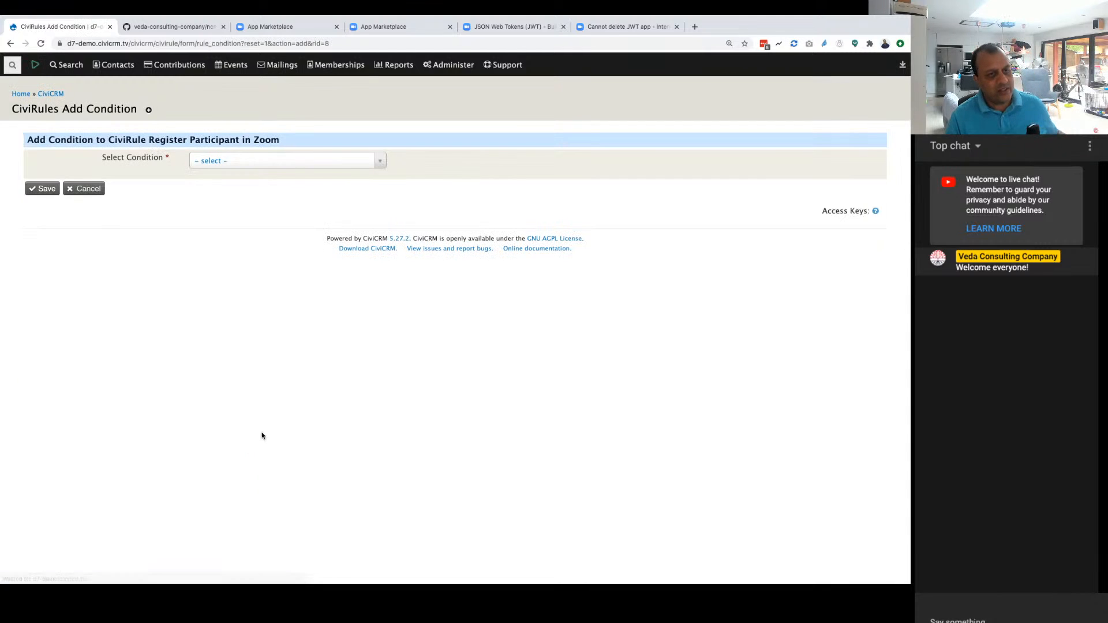
left_click(271, 162)
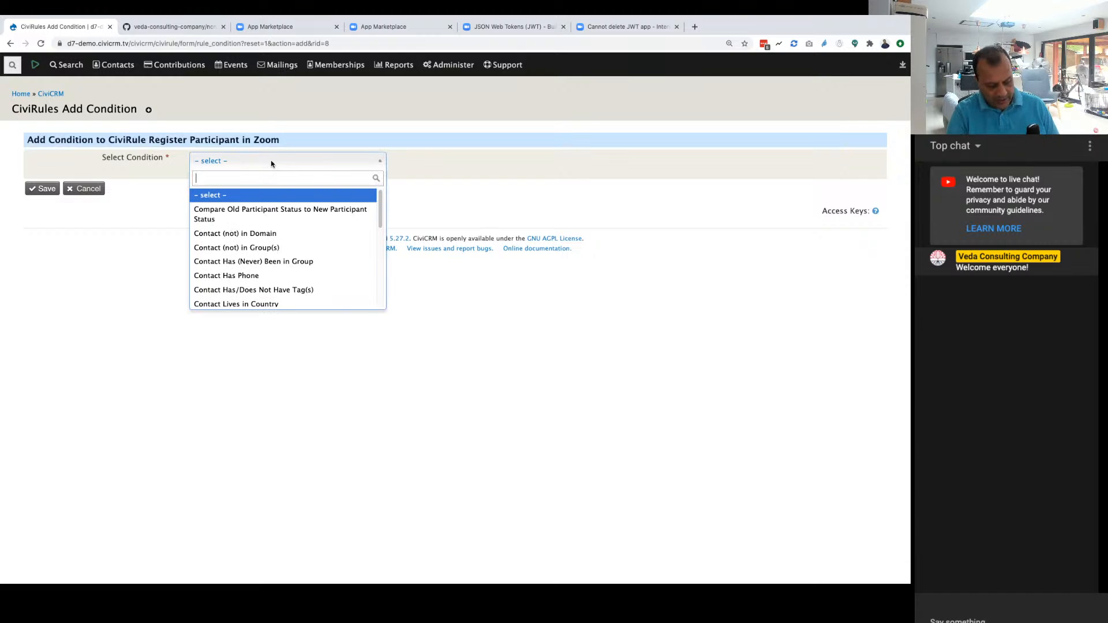
type("statu")
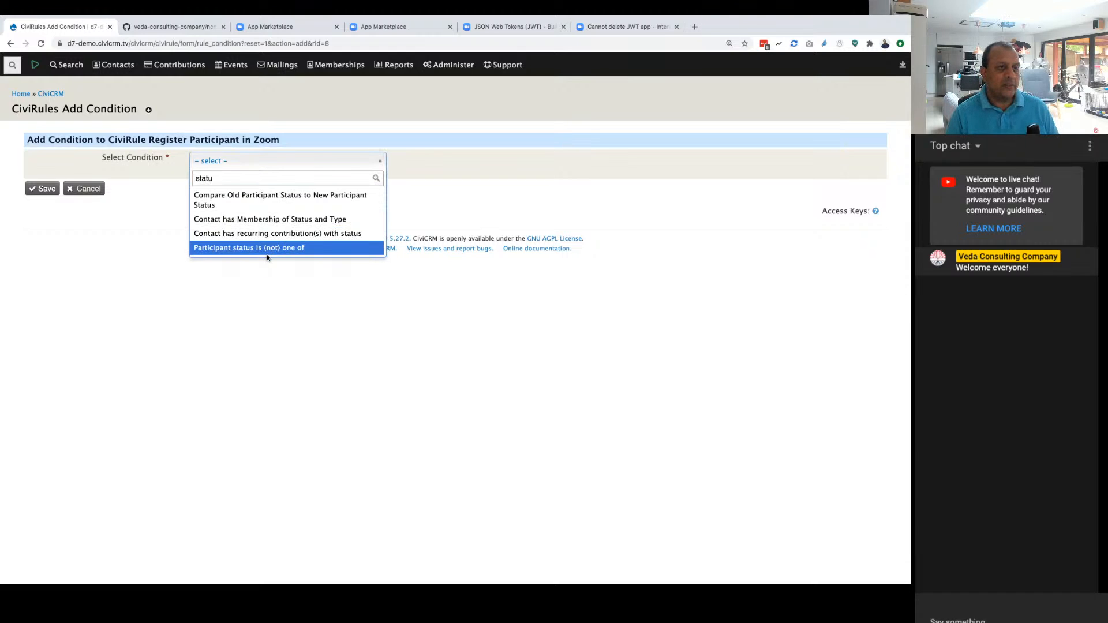
left_click(269, 248)
left_click(45, 188)
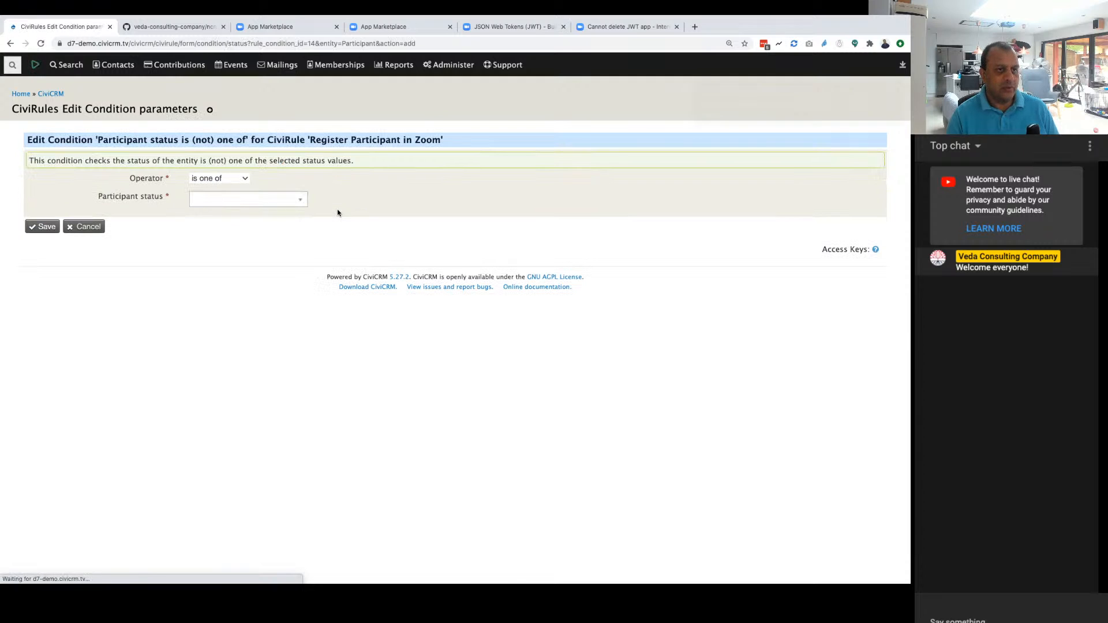
left_click(224, 196)
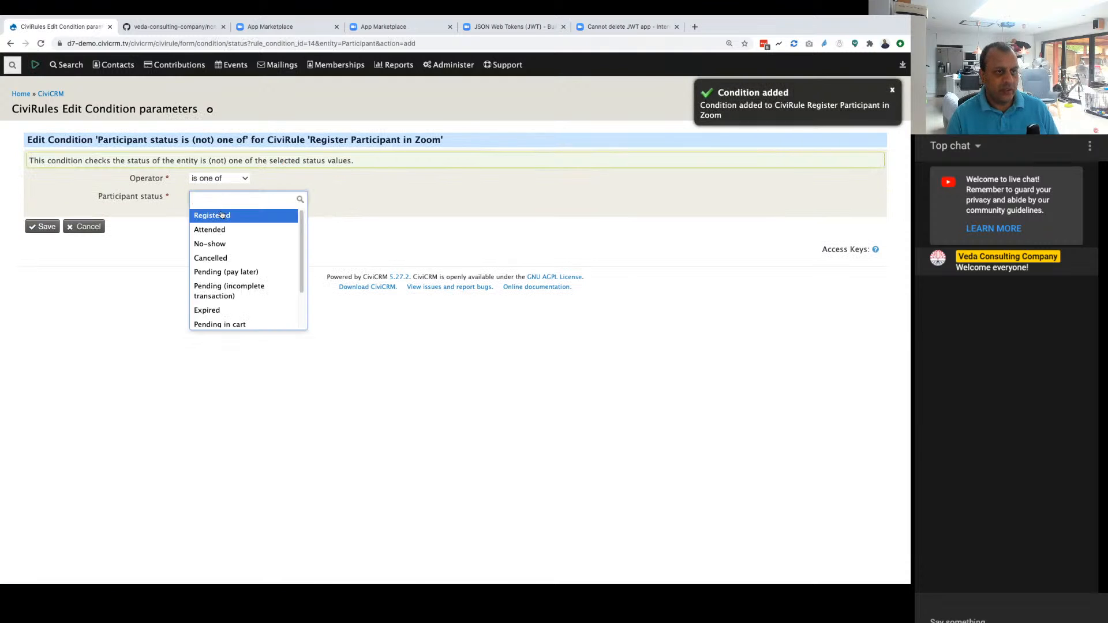
left_click(223, 215)
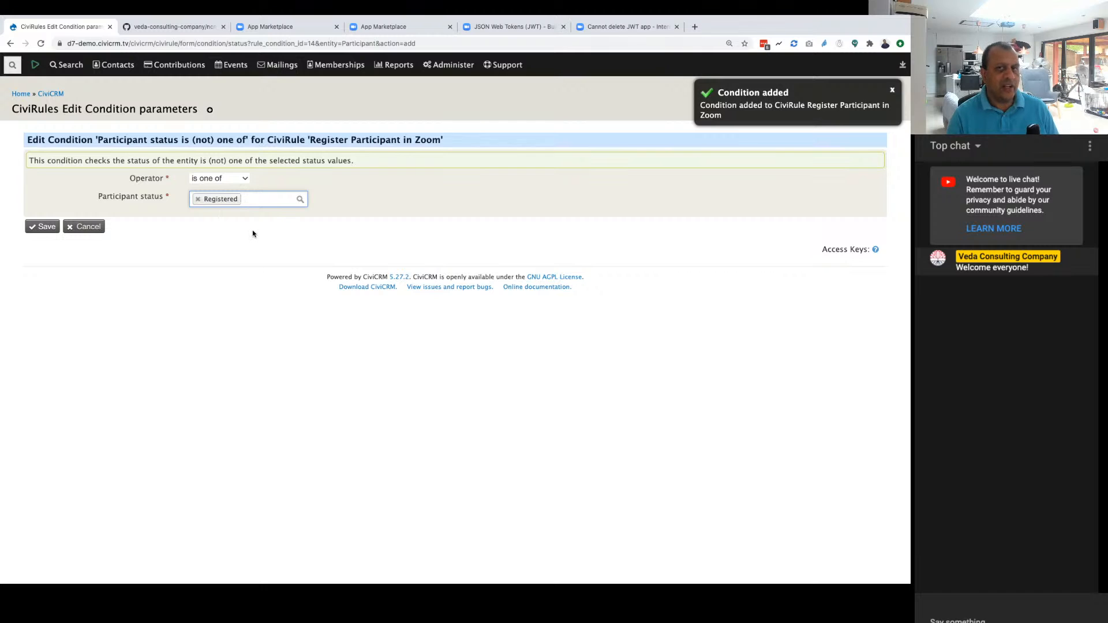
left_click(86, 229)
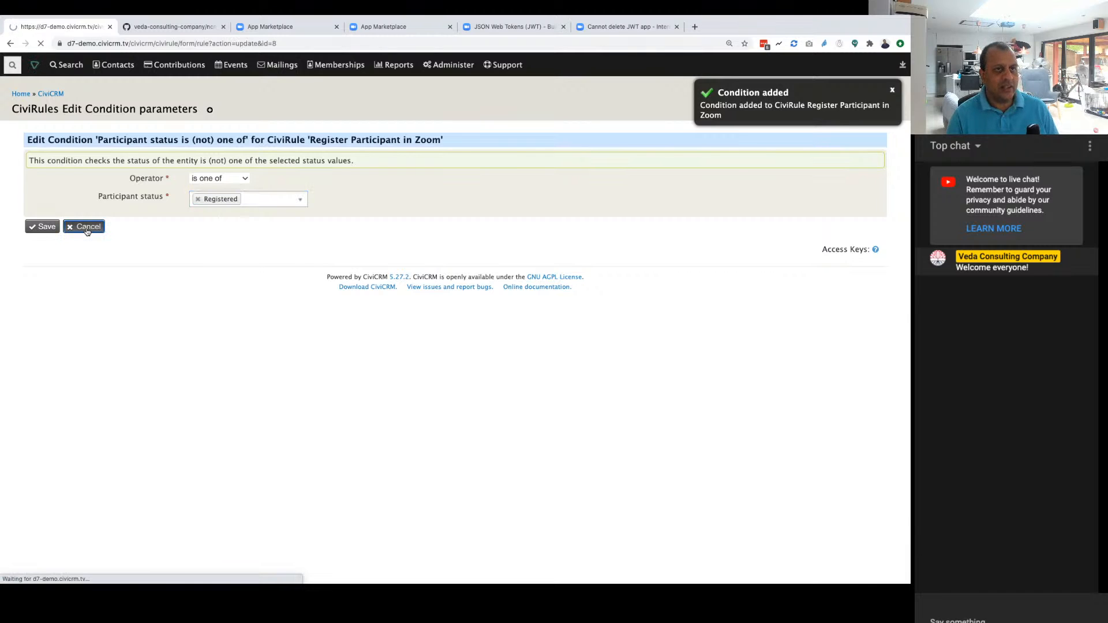
Step: Add a linked action to the rule and select "Add Participant to Zoom" as the action
scroll(277, 366, "down", 5)
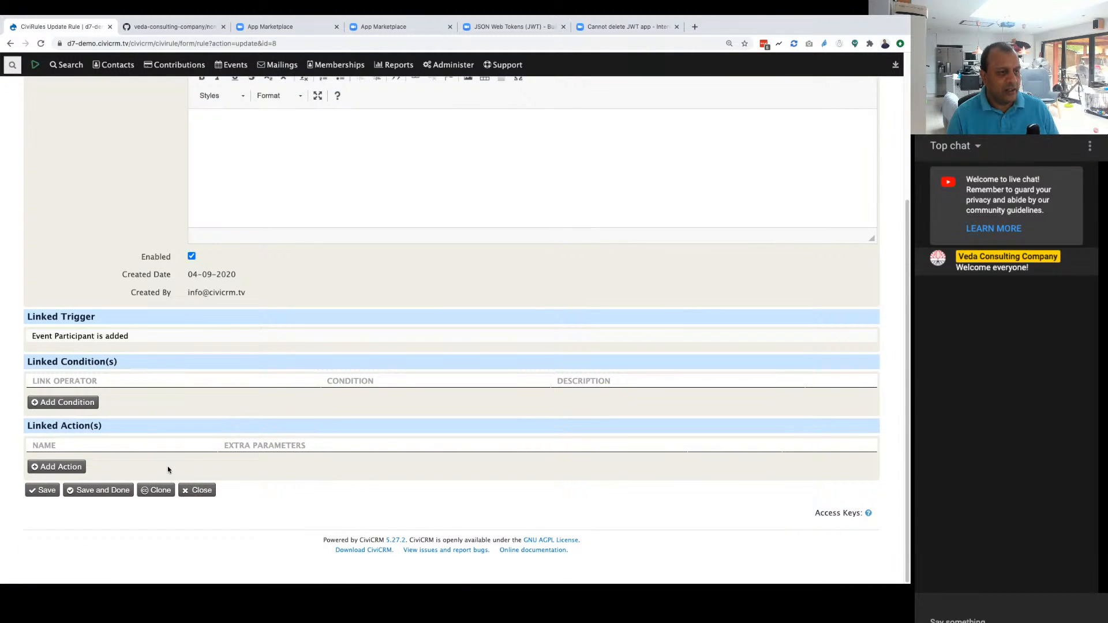
left_click(58, 468)
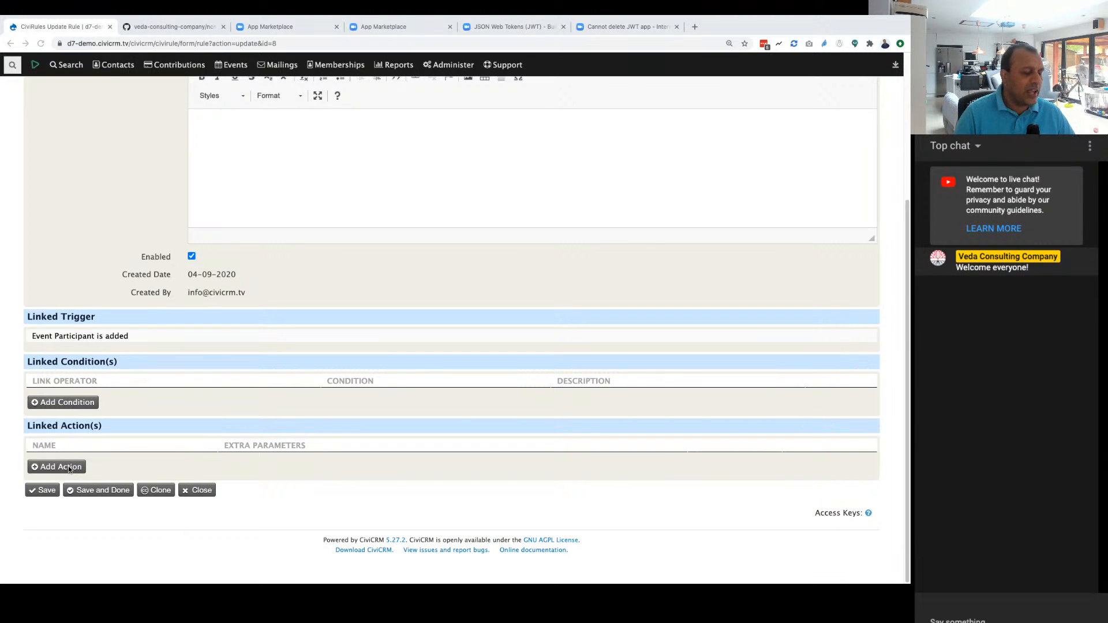
scroll(271, 423, "up", 3)
scroll(271, 422, "down", 3)
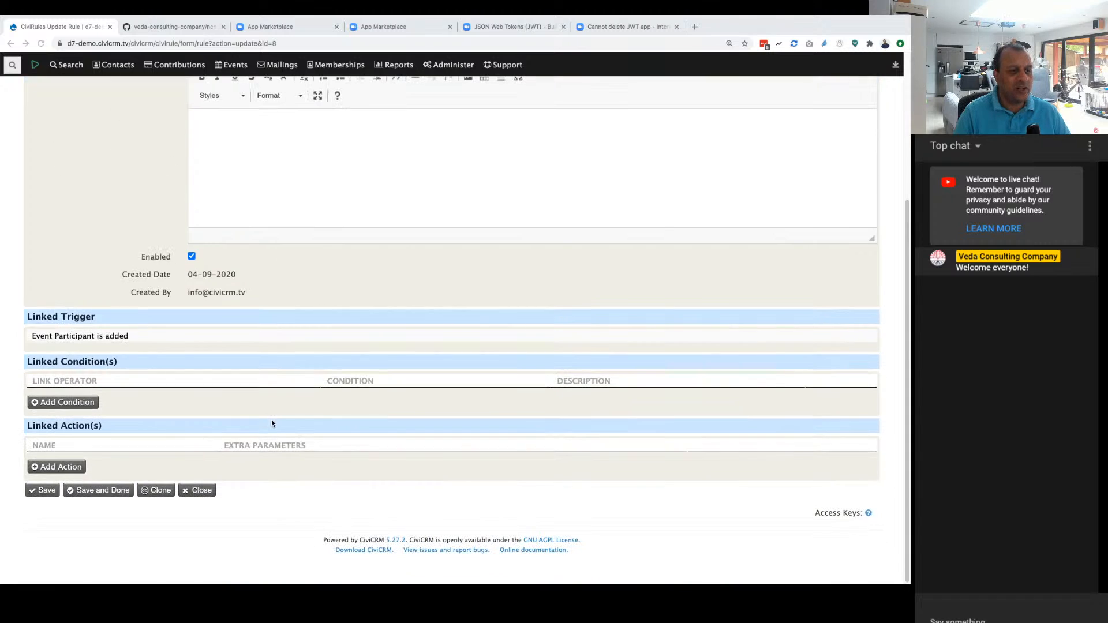
left_click(55, 467)
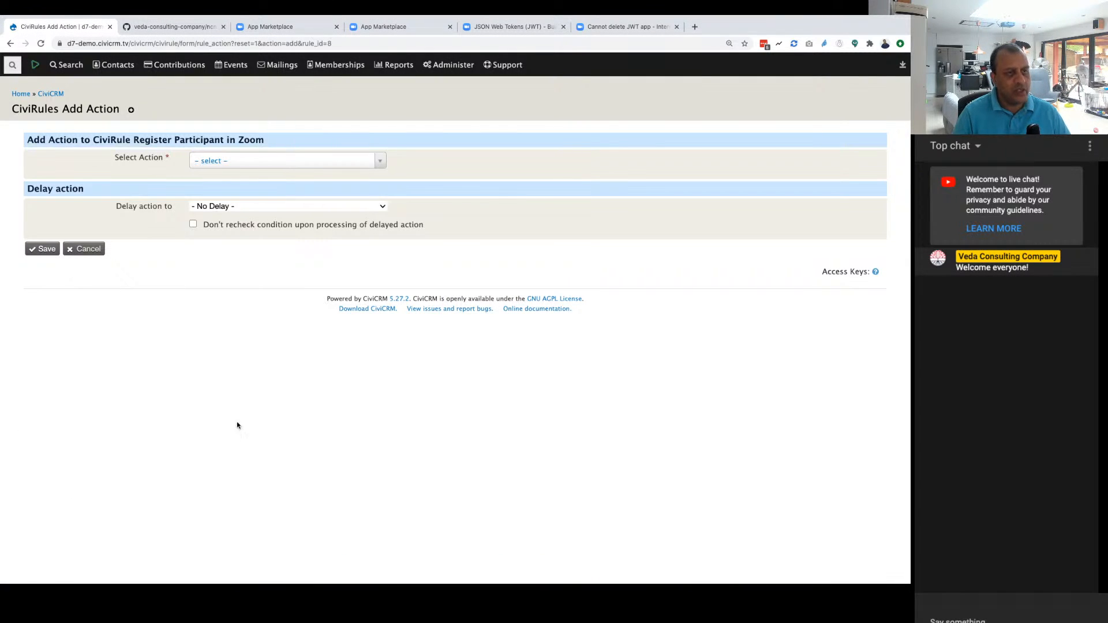
left_click(252, 163)
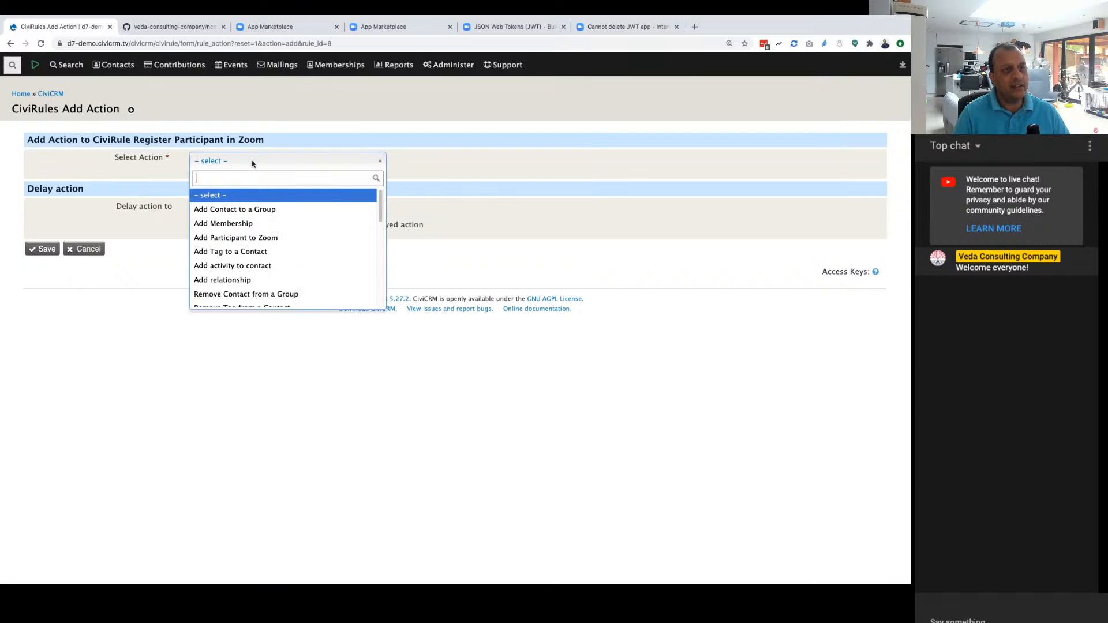
left_click(233, 237)
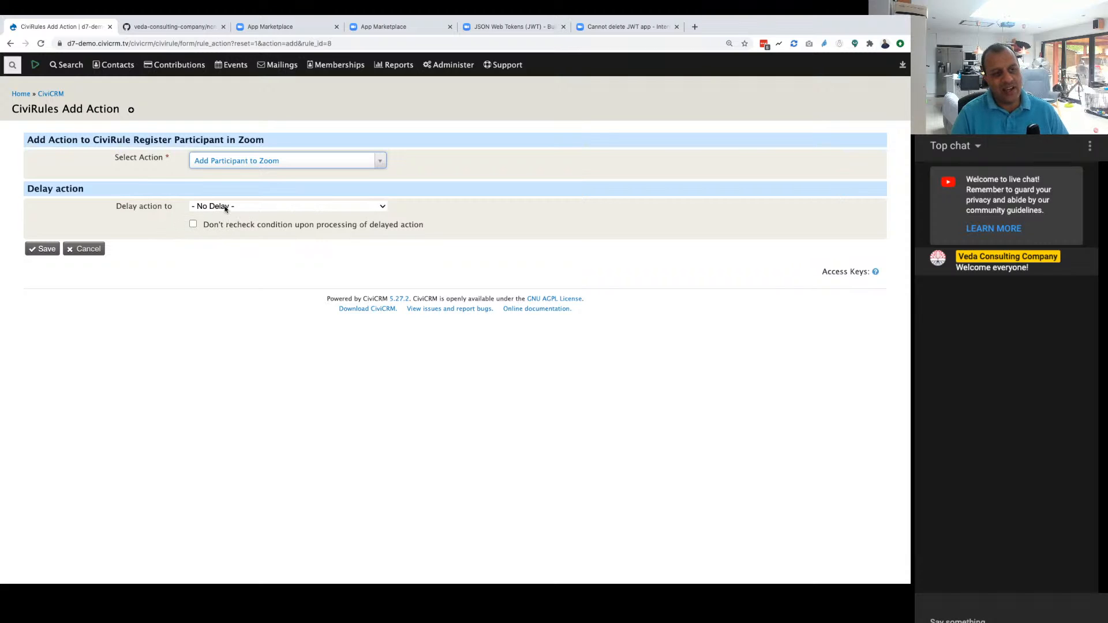
Step: Try delaying the action based on the trigger's date field, using the Event entity's Event Start Date and 1 day before
left_click(225, 209)
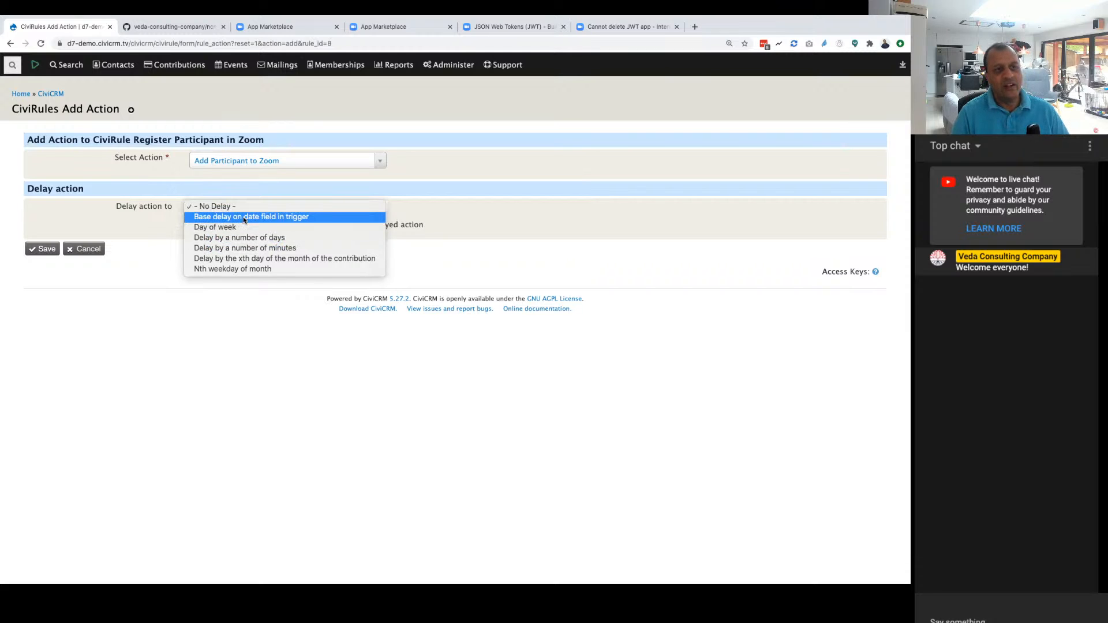
left_click(244, 218)
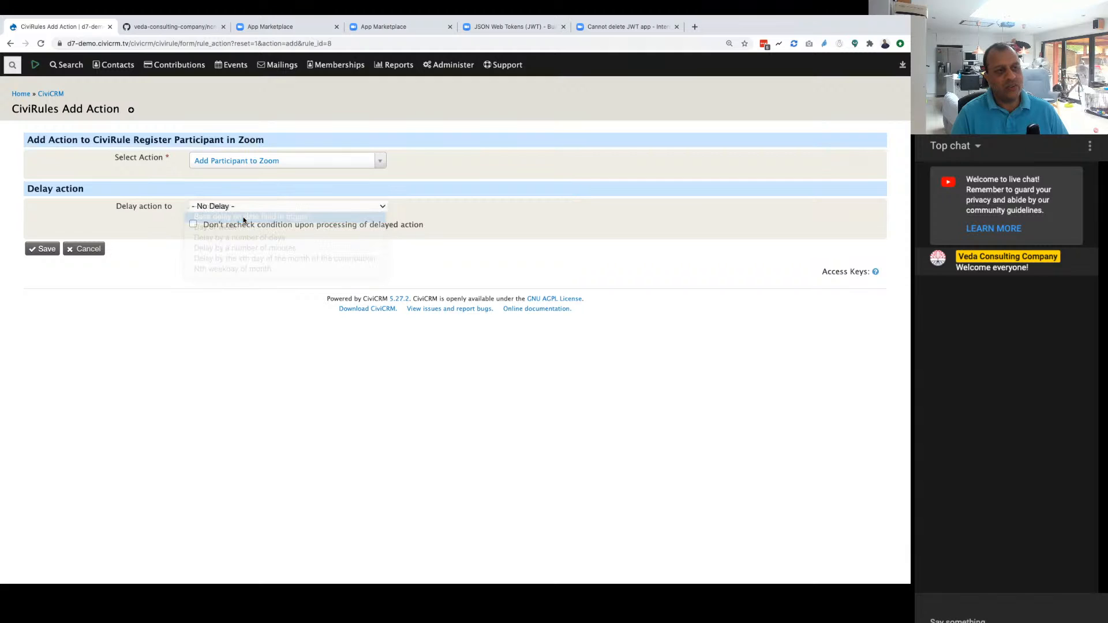
left_click(225, 235)
left_click(225, 244)
left_click(236, 250)
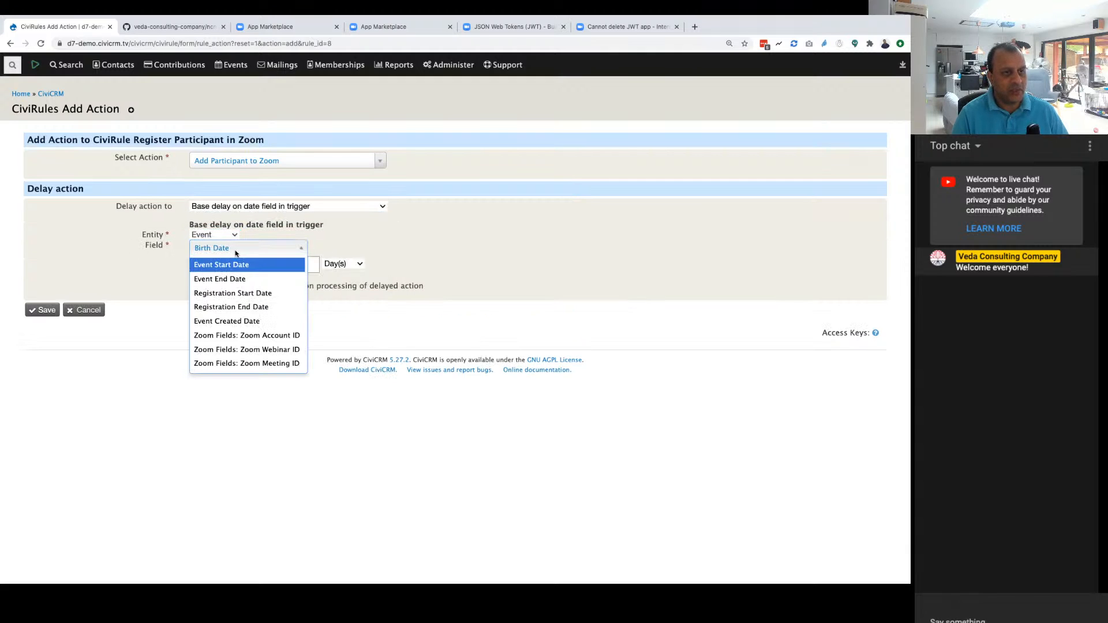
left_click(234, 264)
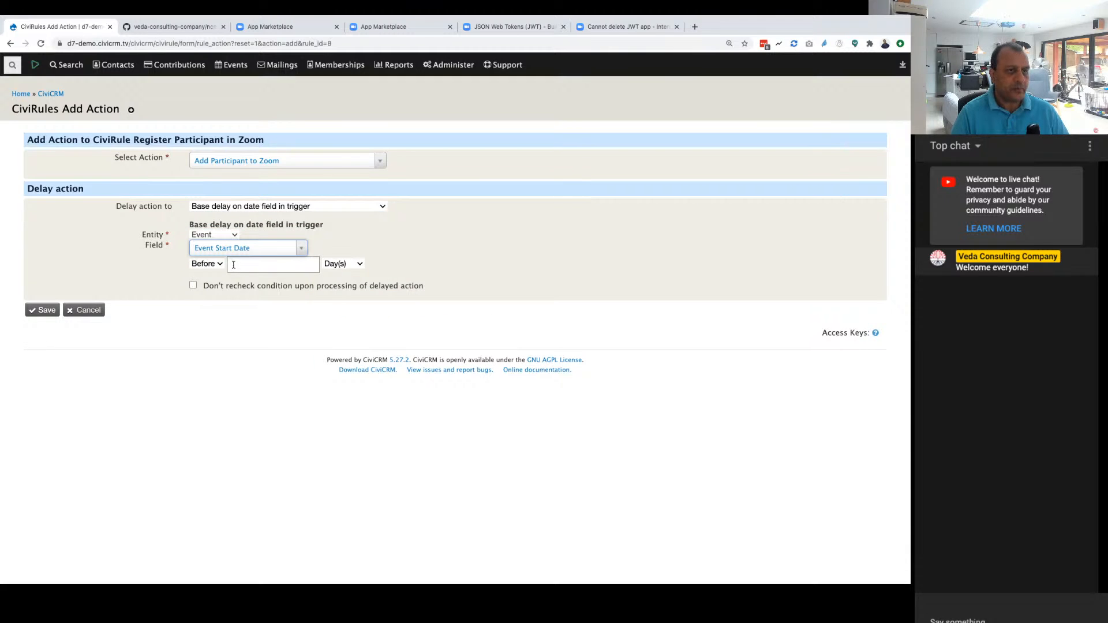
left_click(233, 264)
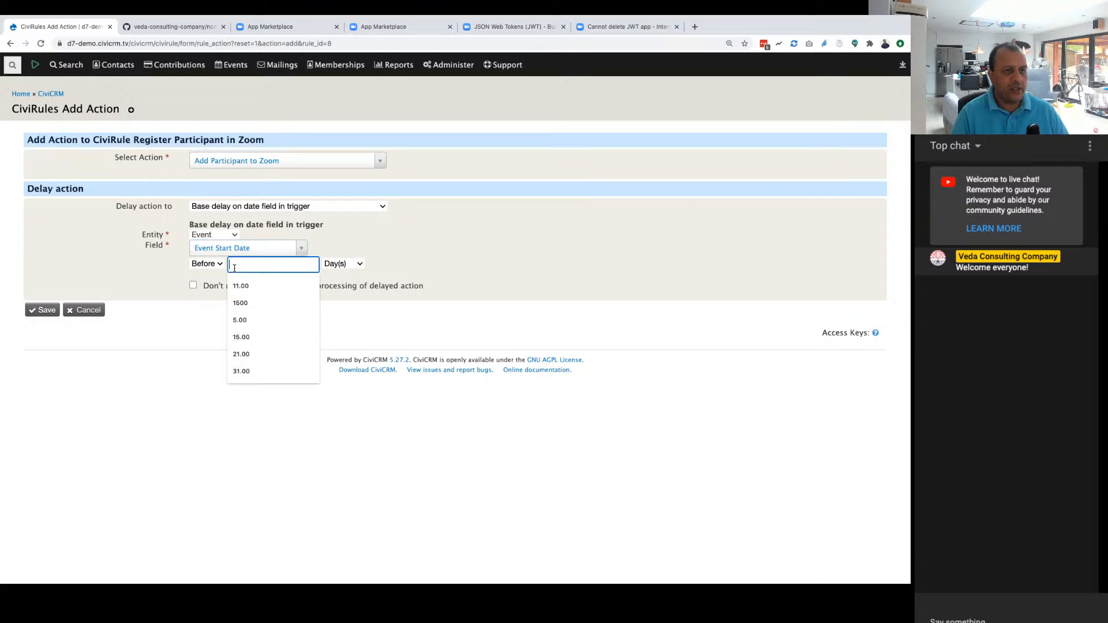
type("1")
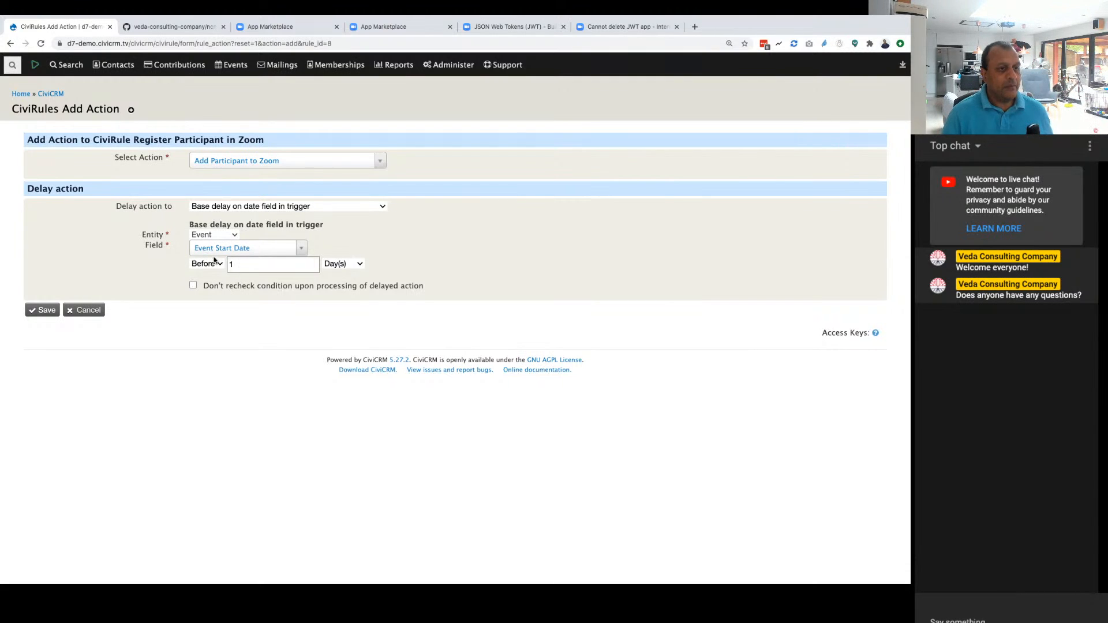
Step: Set the action's delay to "No Delay" and save the action to the rule
left_click(231, 208)
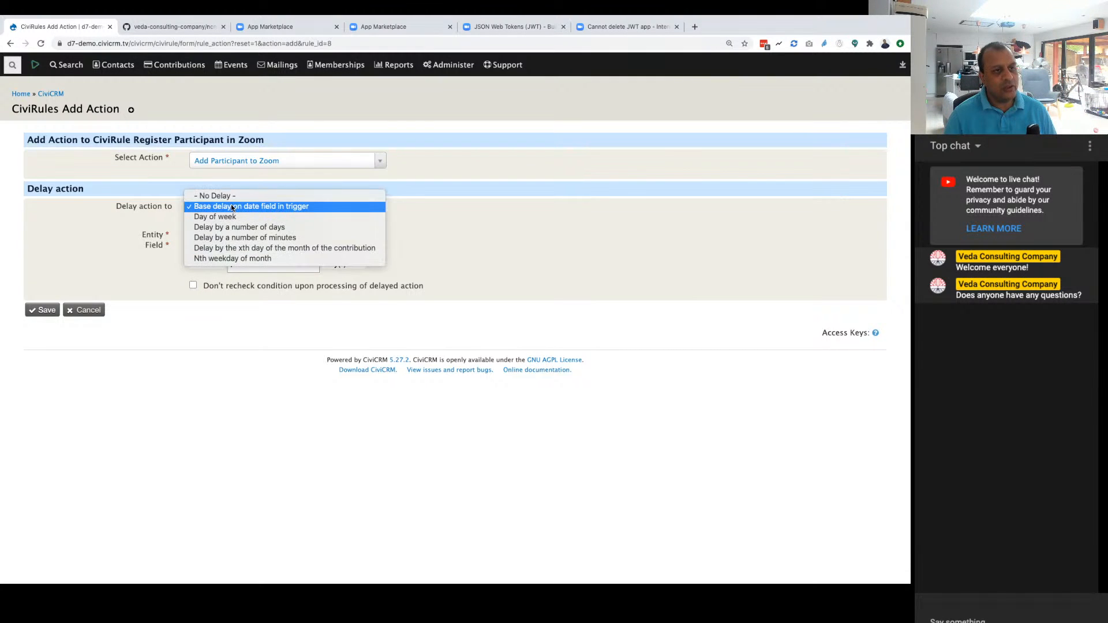
left_click(224, 199)
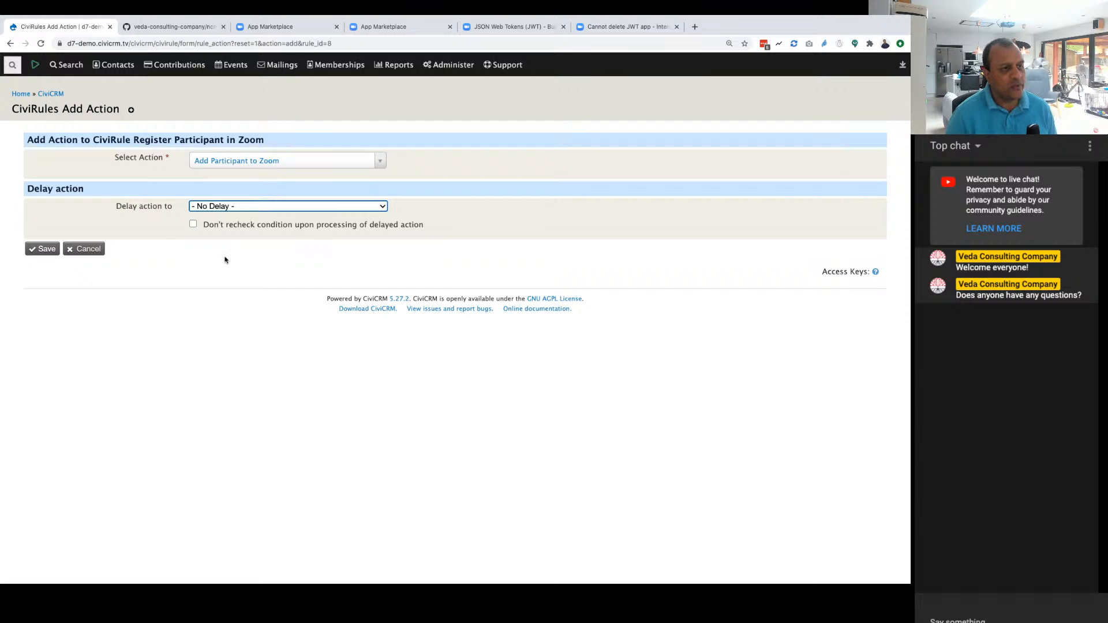
left_click(35, 249)
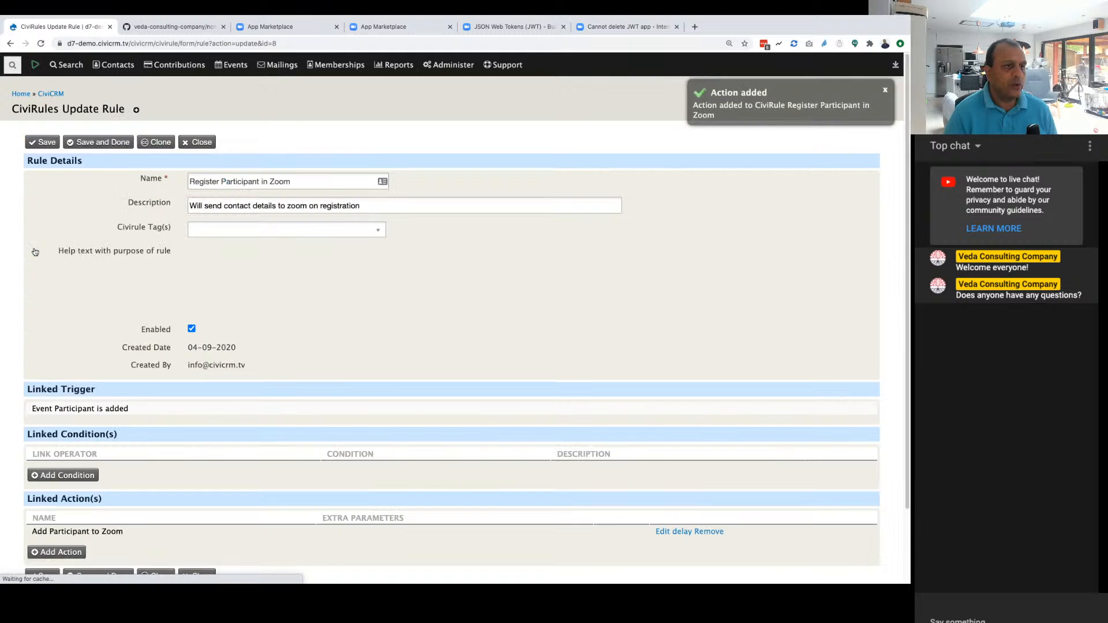
Step: Review the updated rule's details, linked trigger, linked conditions and linked action
scroll(437, 379, "down", 4)
scroll(204, 351, "up", 3)
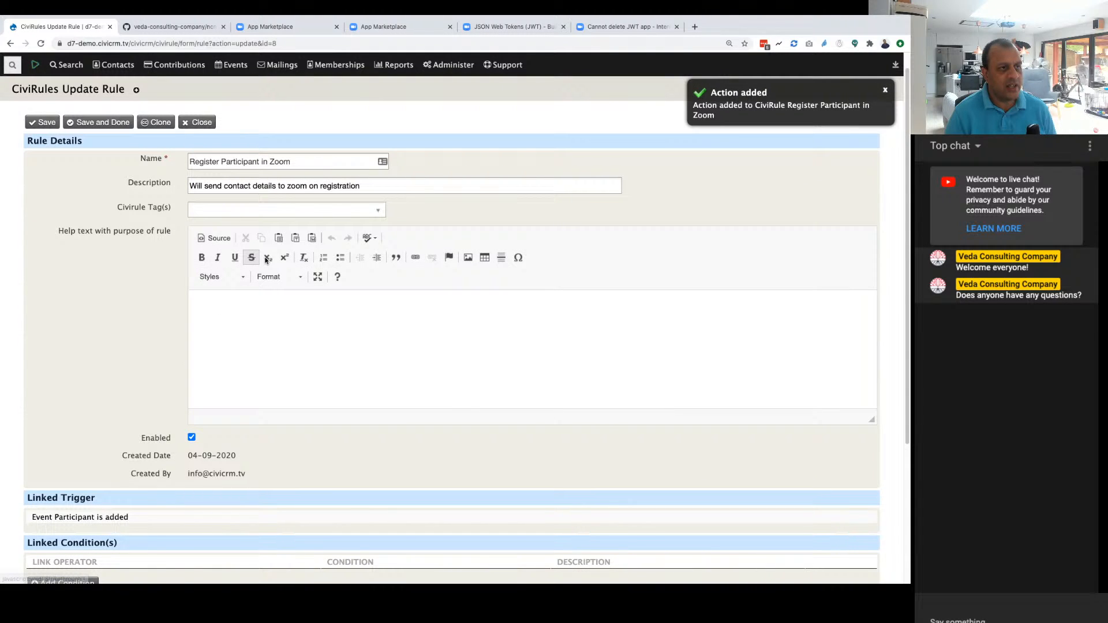
scroll(283, 519, "down", 3)
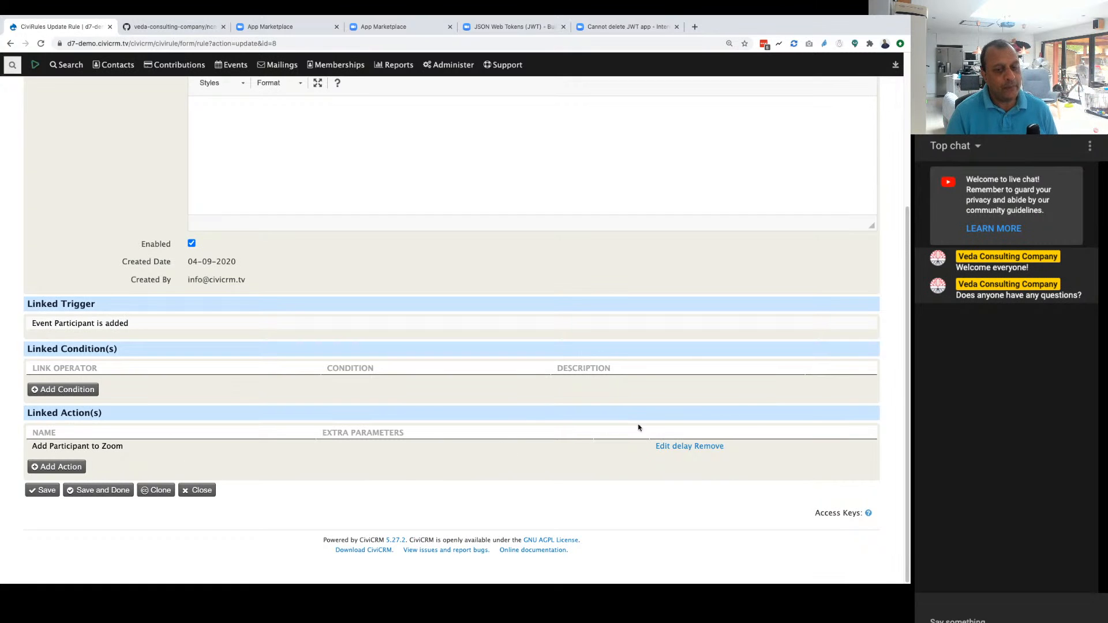
scroll(346, 501, "up", 3)
scroll(346, 501, "down", 3)
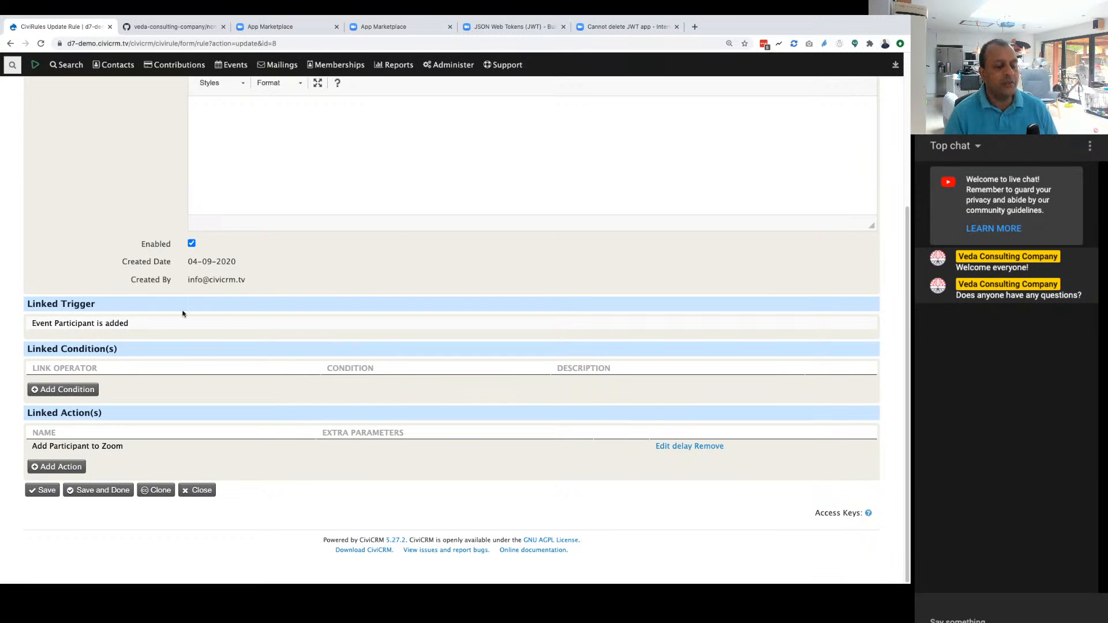
scroll(474, 305, "up", 4)
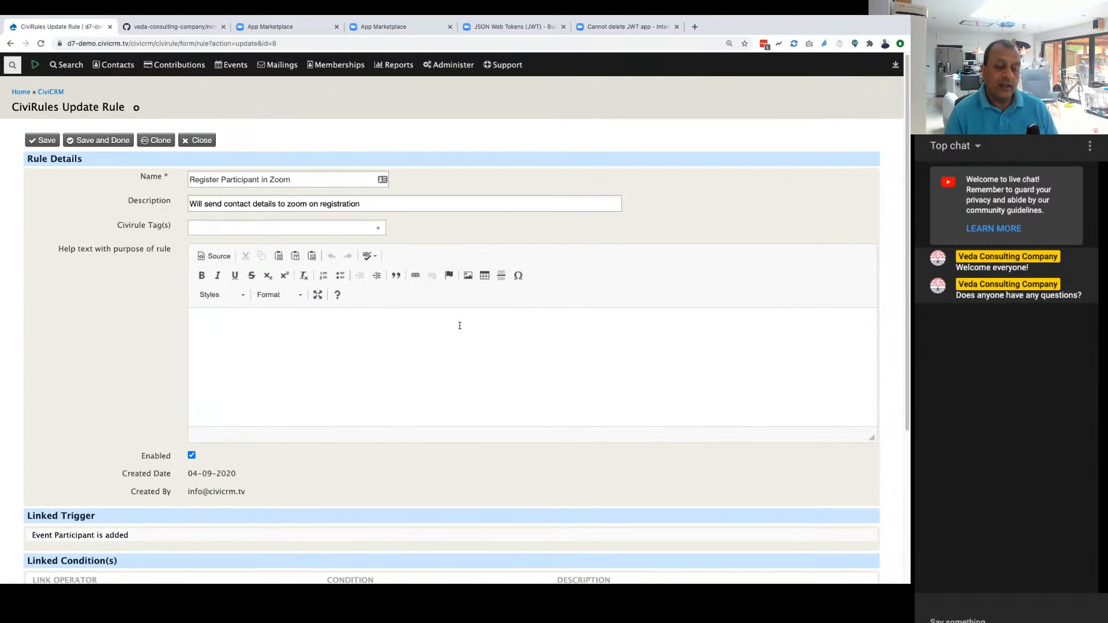
scroll(459, 326, "down", 3)
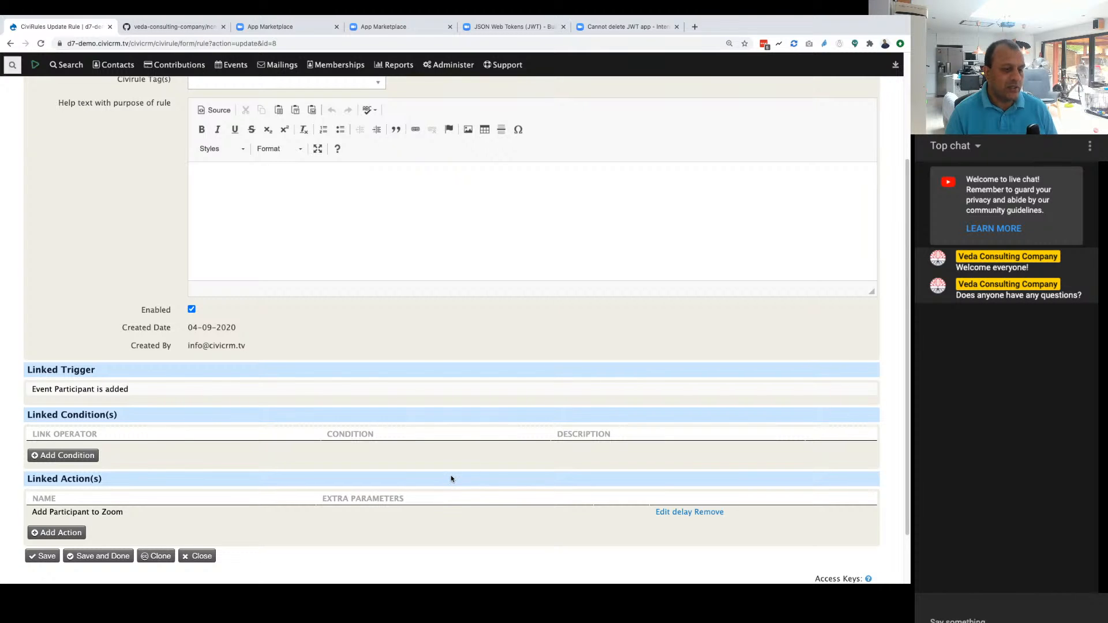
scroll(451, 476, "up", 5)
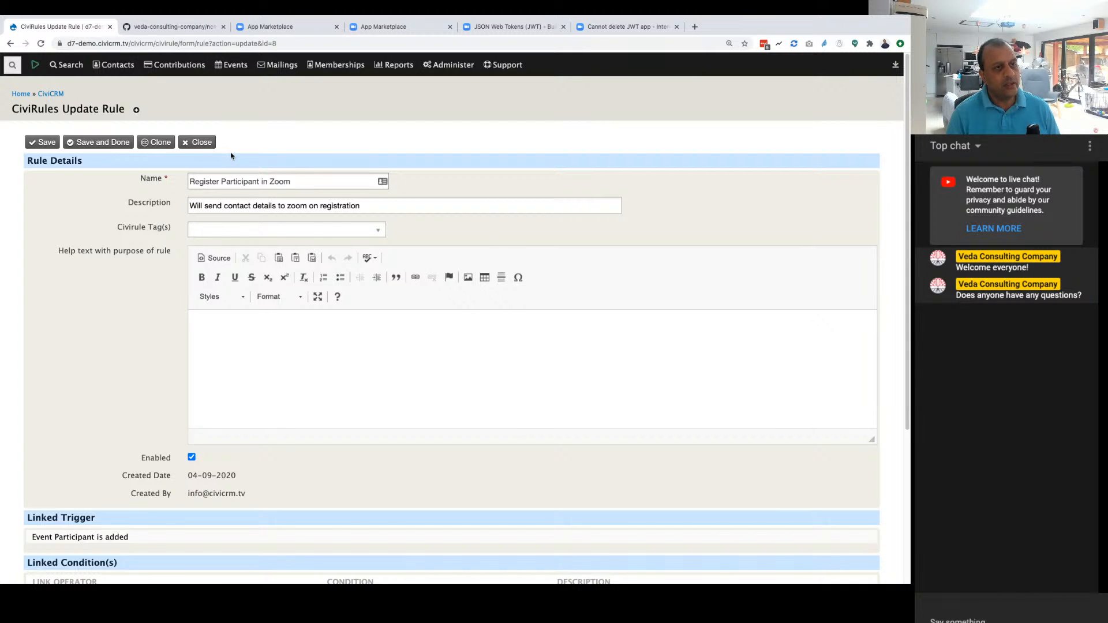
scroll(308, 450, "down", 4)
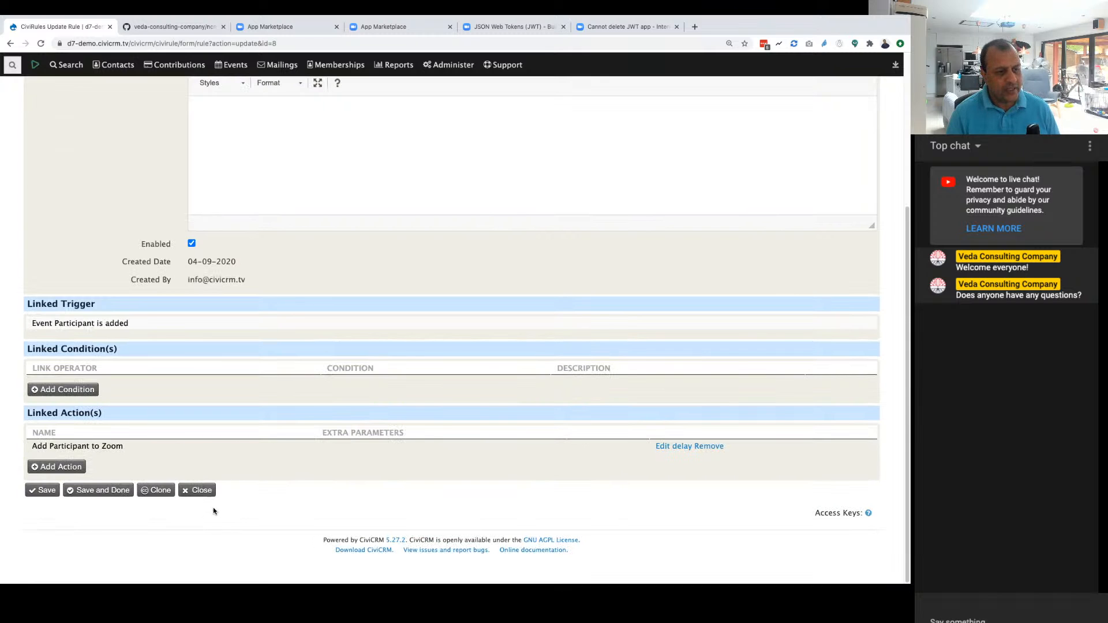
scroll(300, 505, "up", 4)
Step: Switch to the Zoom App Marketplace and sign out of the account
left_click(151, 27)
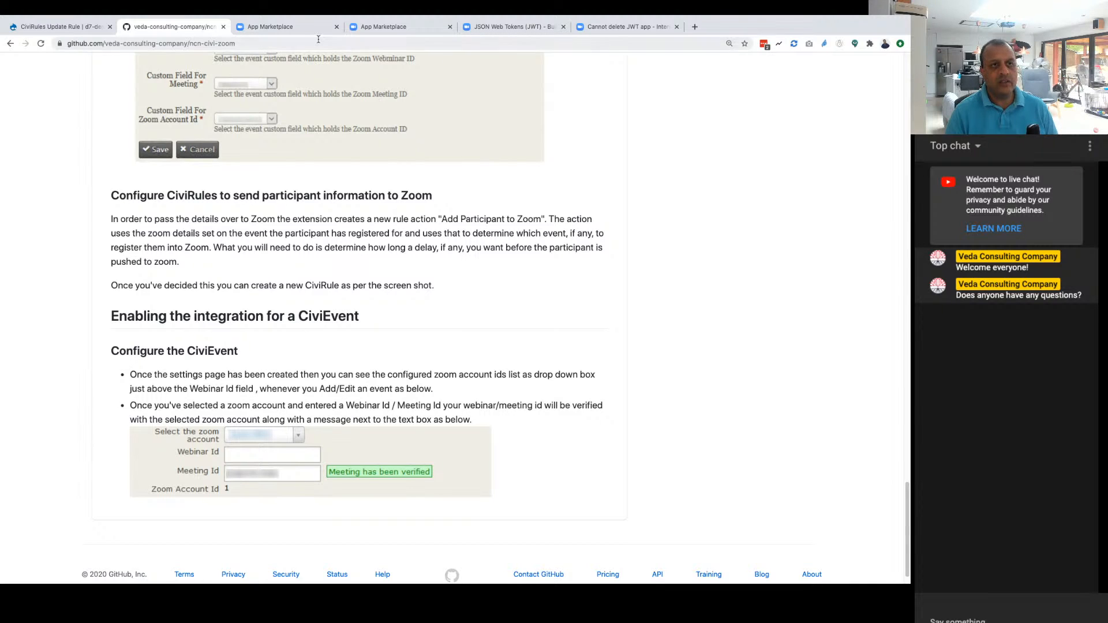
left_click(298, 32)
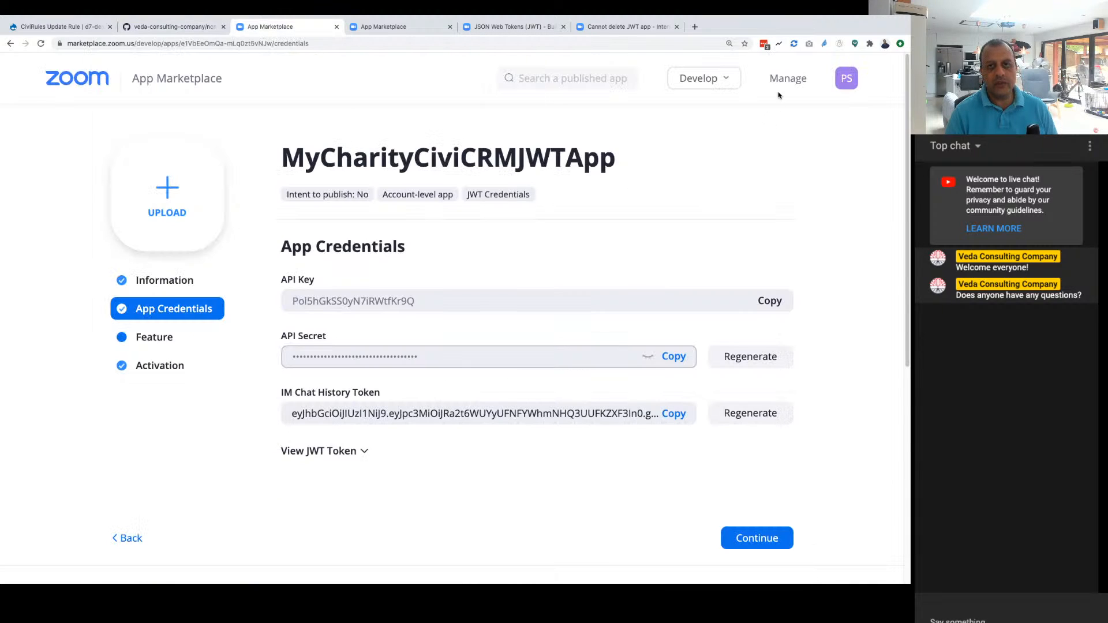
left_click(197, 45)
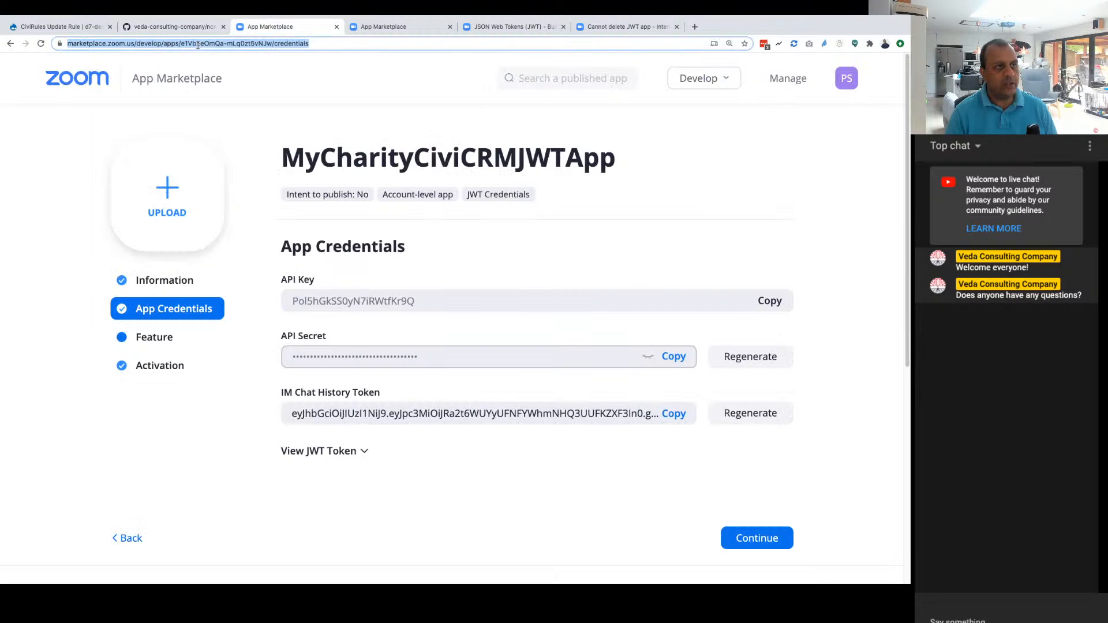
double_click(89, 43)
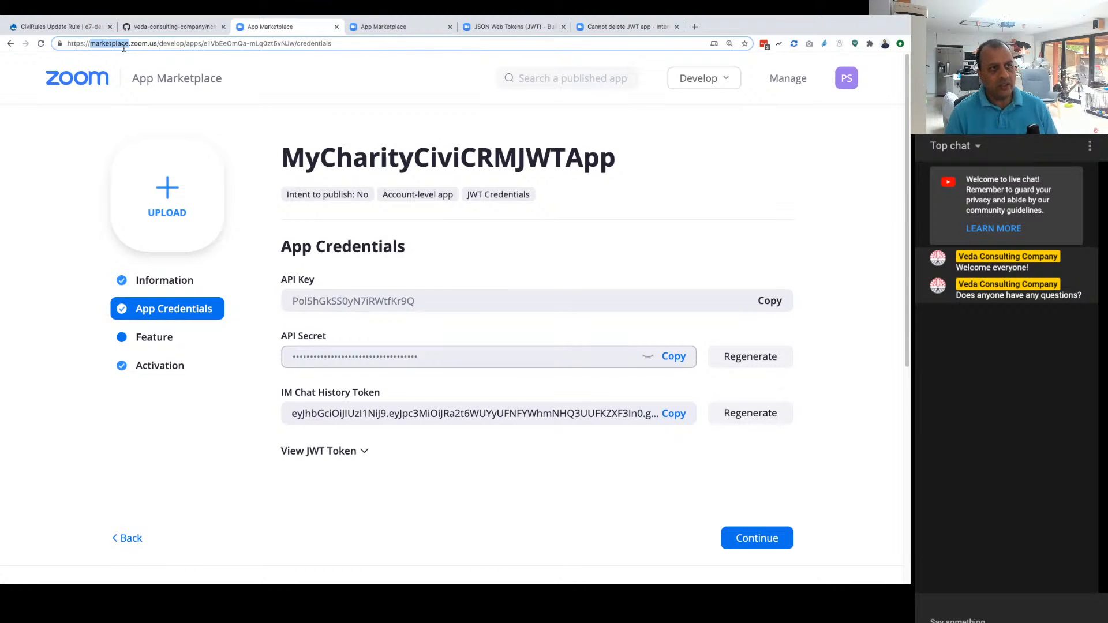
left_click(847, 80)
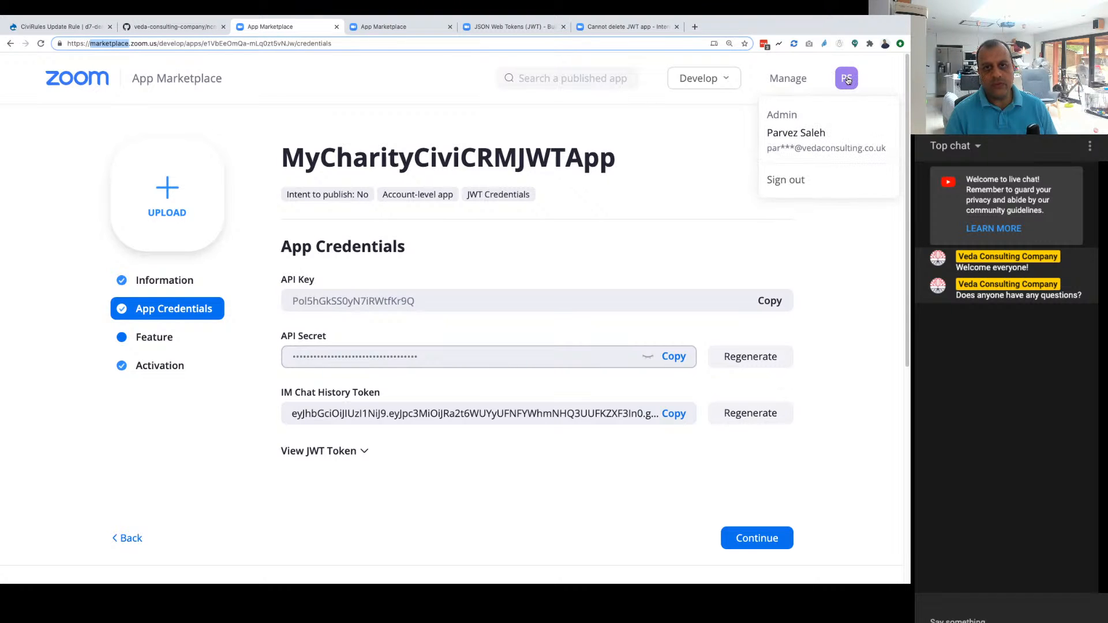
left_click(788, 179)
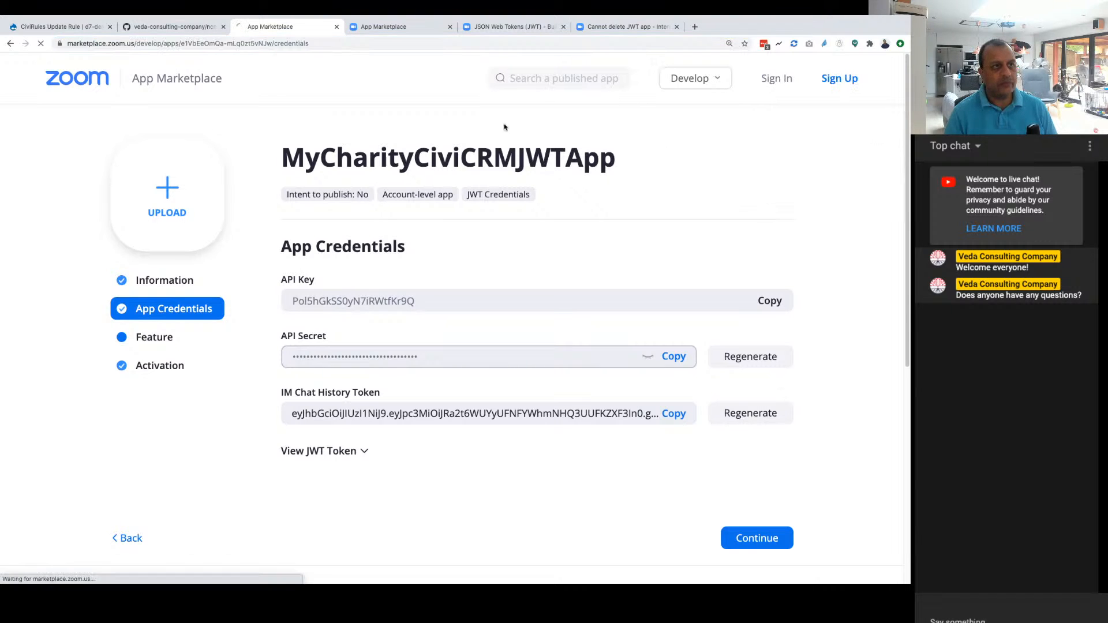
Step: Go to zoom.us and sign in to the Zoom account with Google
left_click(153, 46)
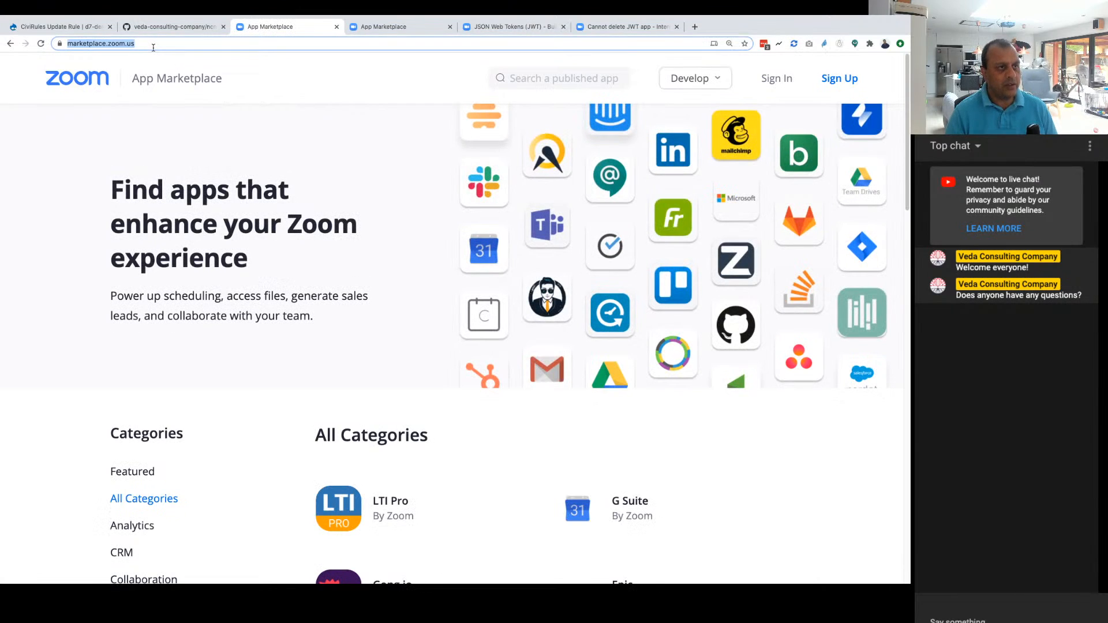
type("zoom.us")
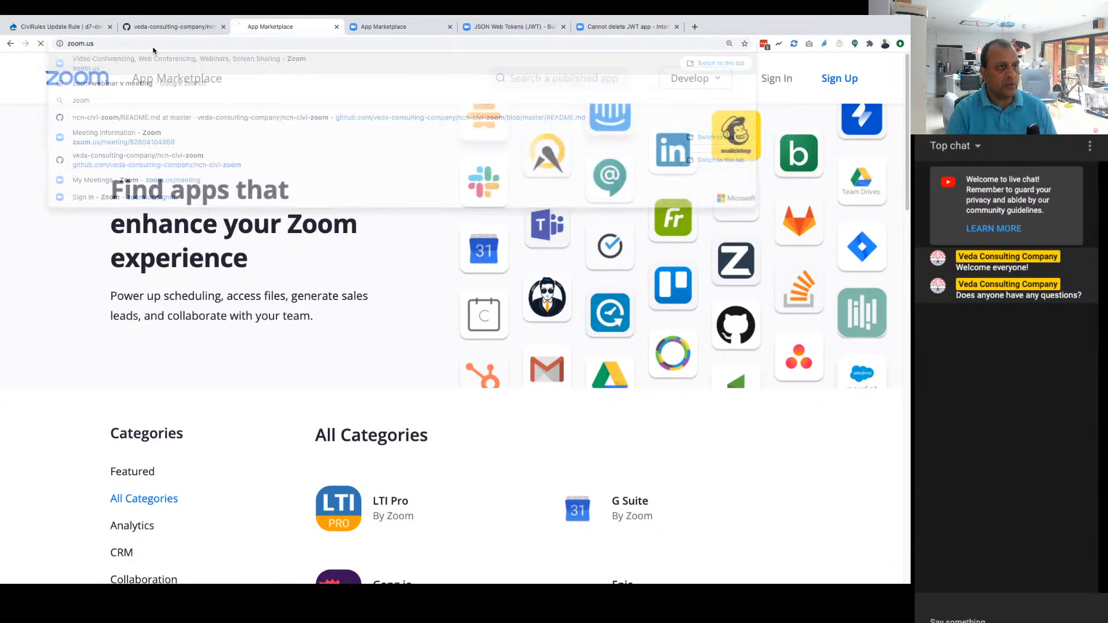
key("Return")
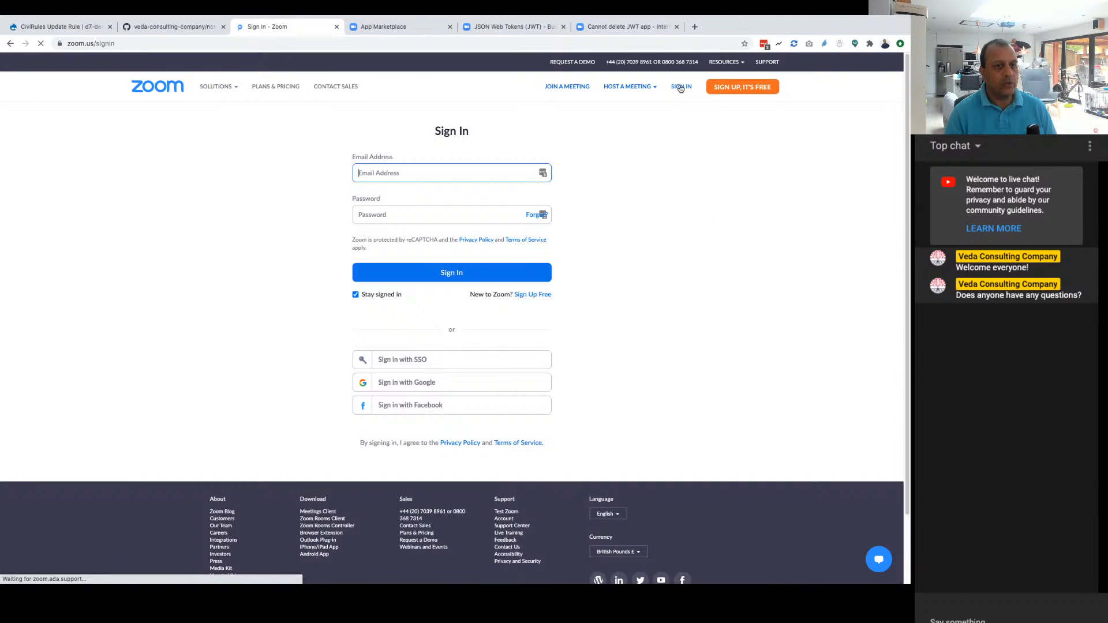
left_click(430, 385)
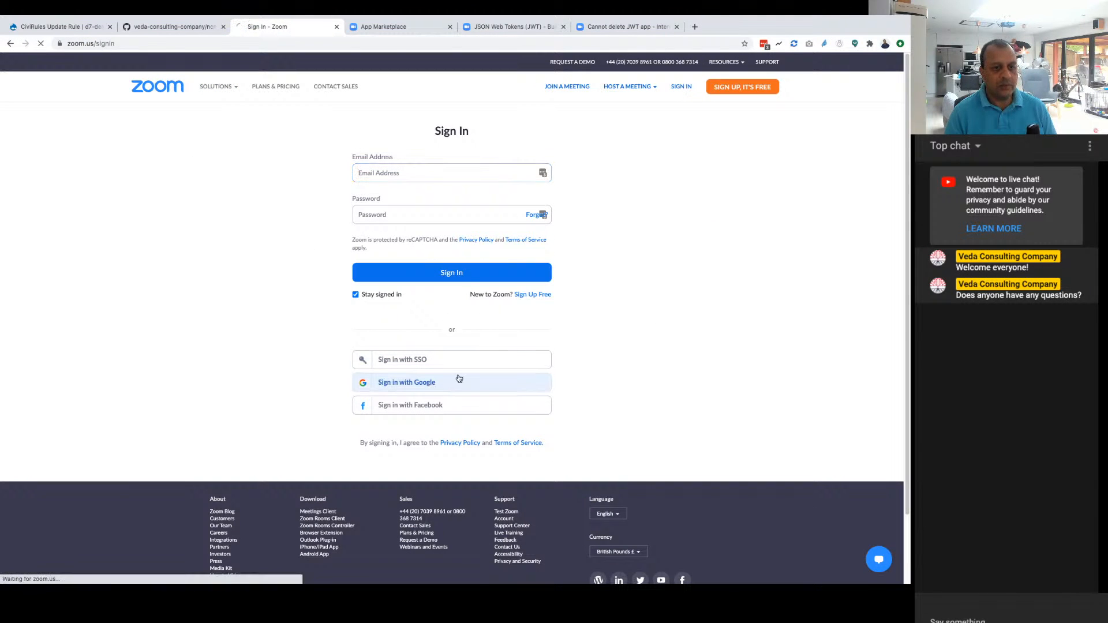
left_click(424, 291)
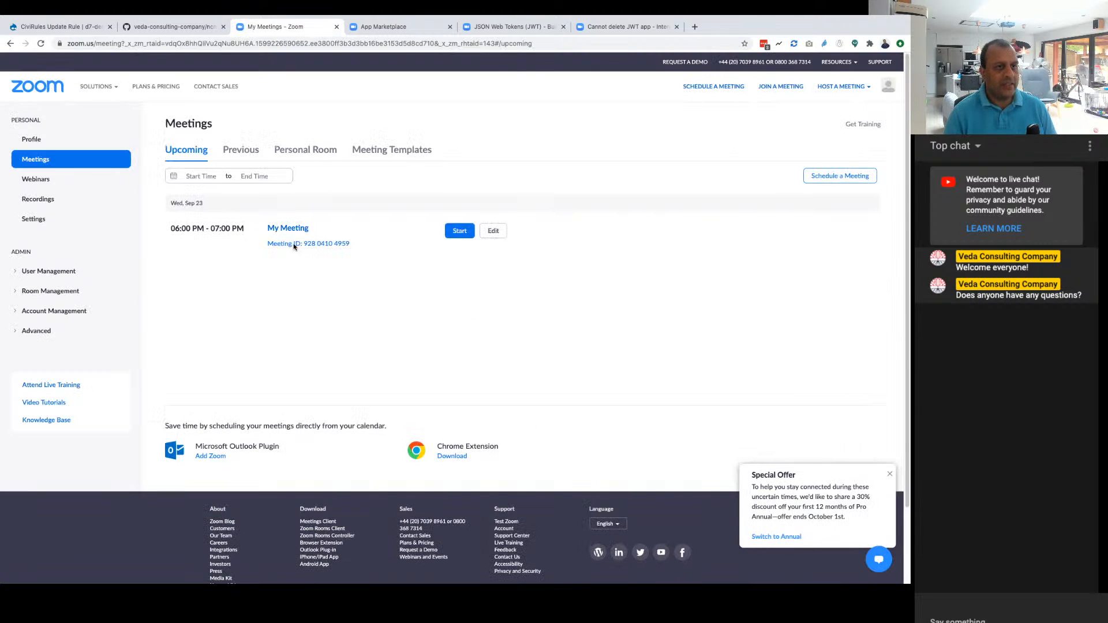
Step: Start scheduling a new Zoom meeting, set its date to 10/01/2020 and make registration required
left_click(838, 178)
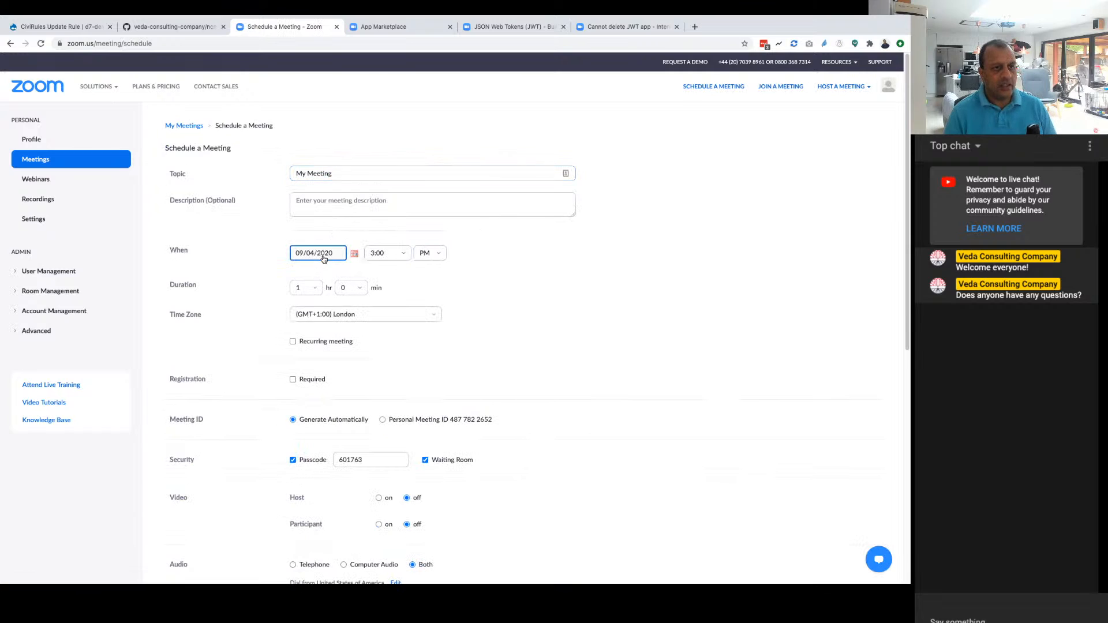
left_click(356, 256)
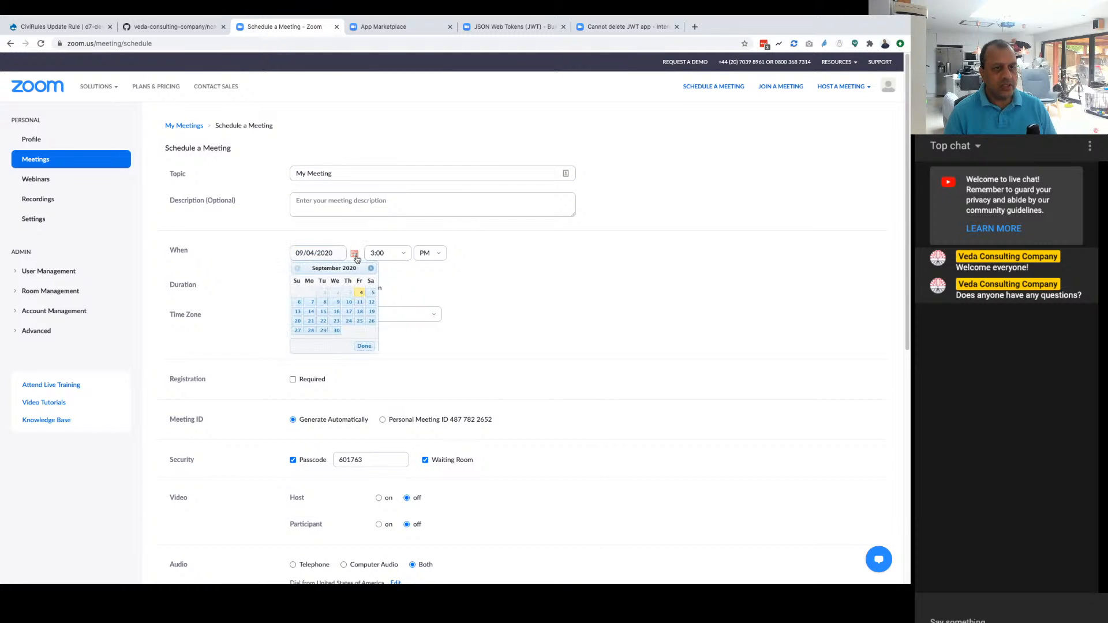
left_click(336, 330)
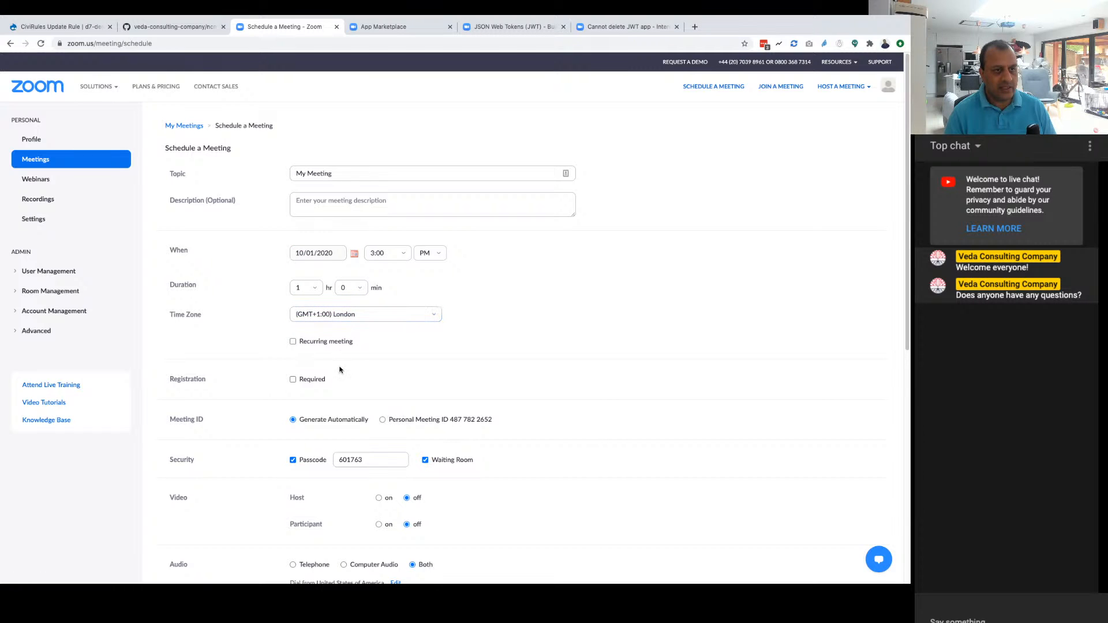
scroll(414, 325, "down", 3)
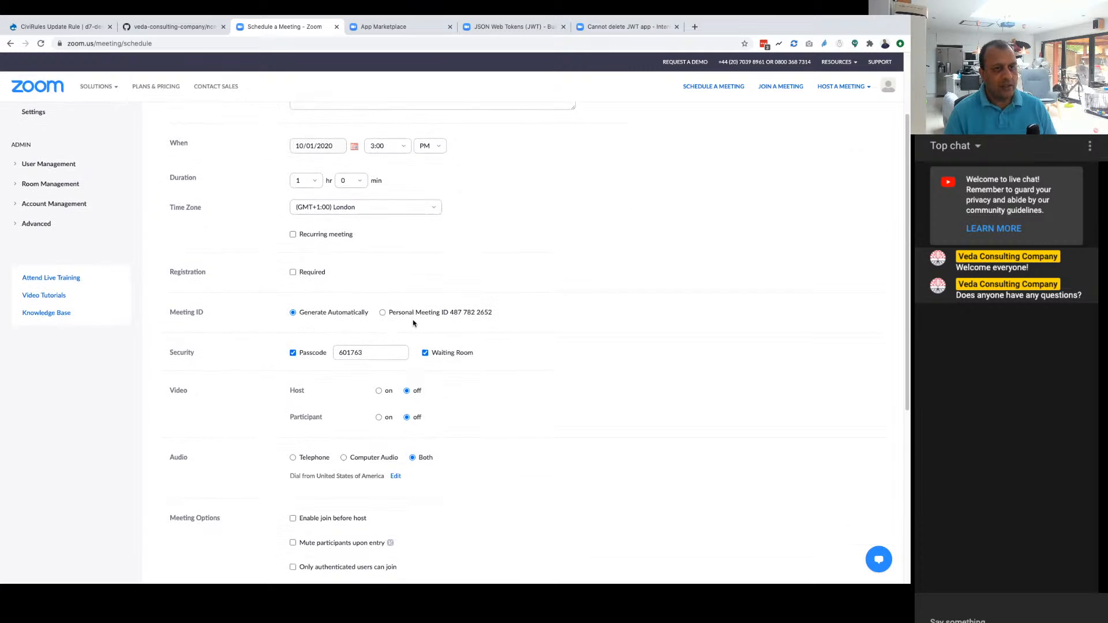
scroll(413, 323, "down", 1)
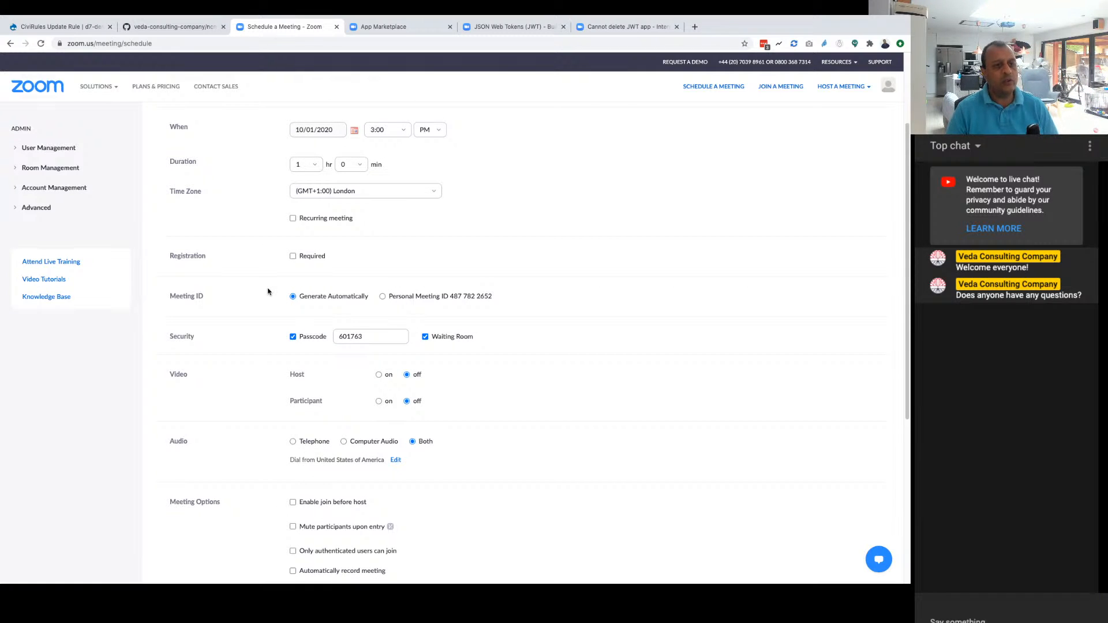
left_click(293, 255)
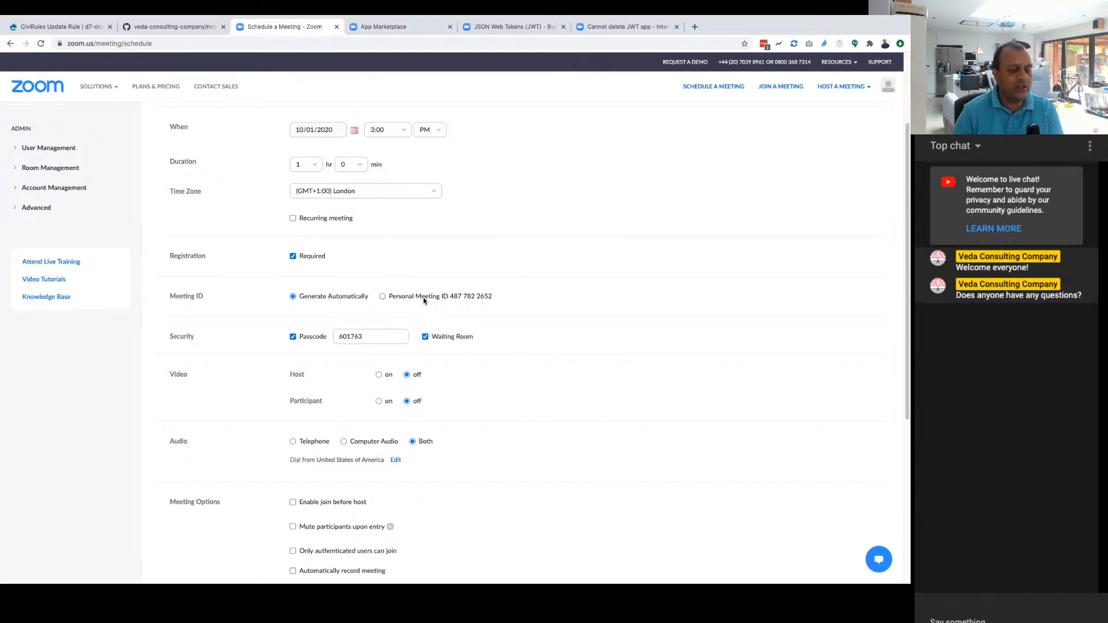
Step: Review the new meeting's schedule, registration, security, video, audio and meeting options
scroll(474, 363, "down", 1)
scroll(474, 363, "down", 2)
scroll(473, 362, "down", 2)
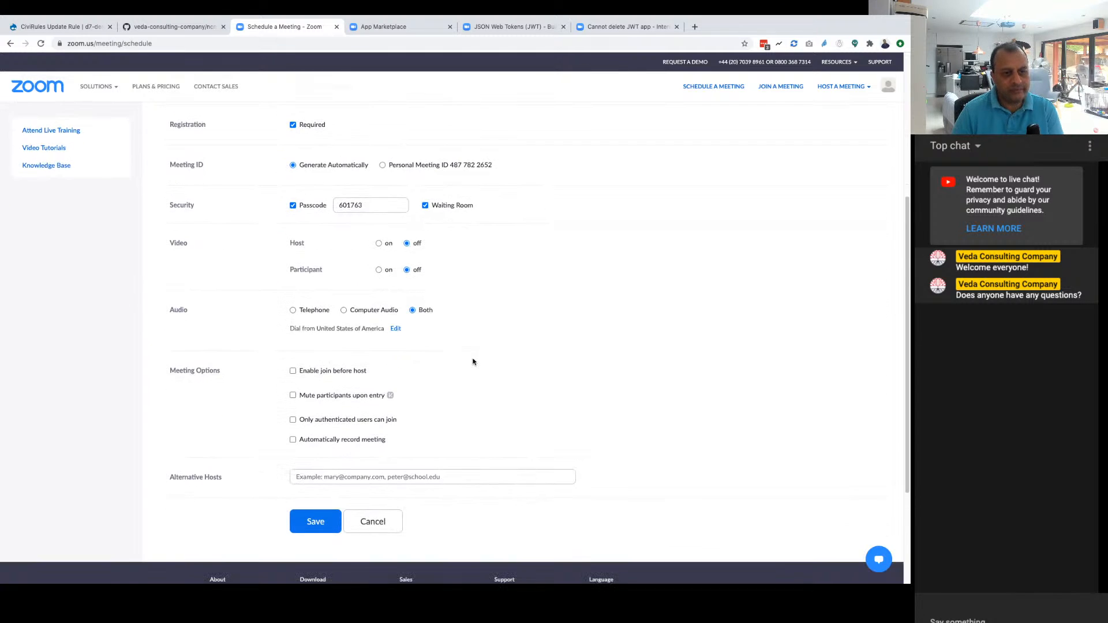
scroll(472, 361, "down", 1)
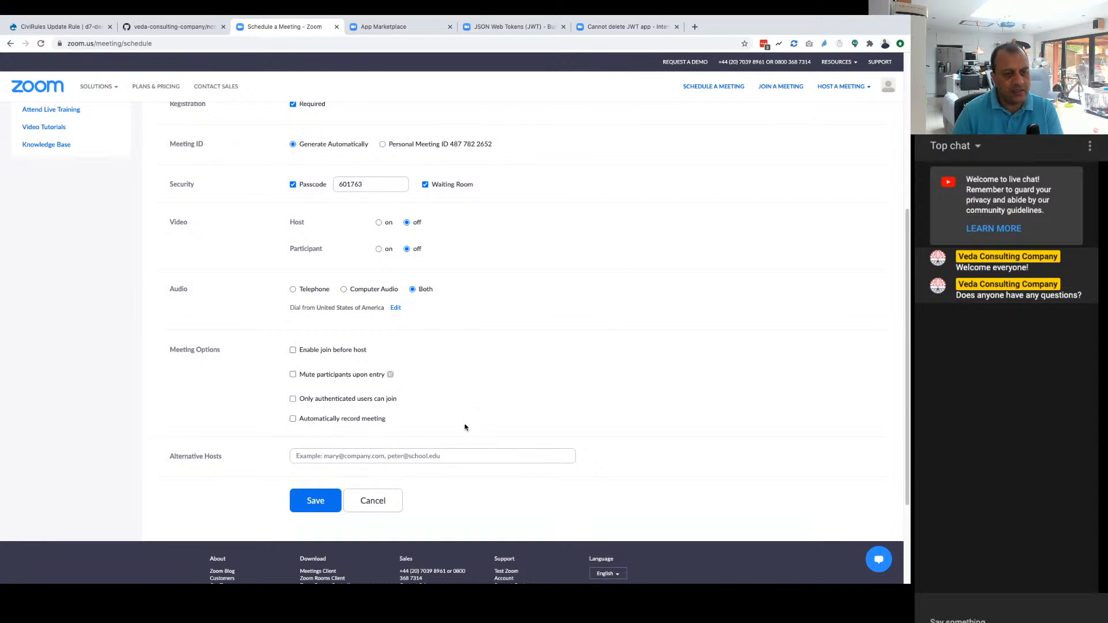
scroll(465, 427, "up", 10)
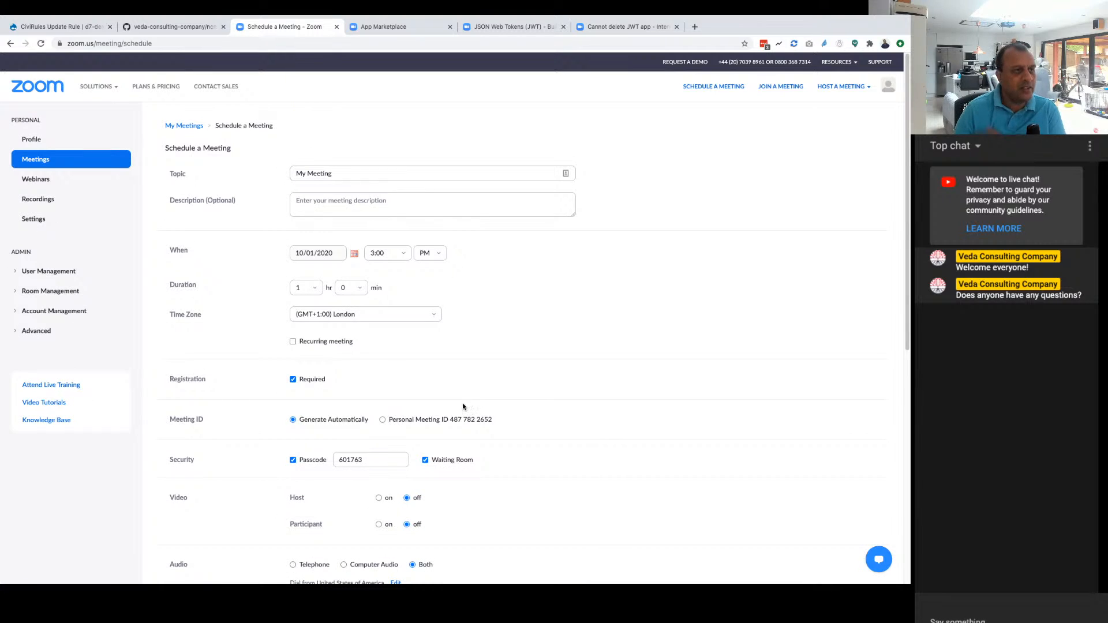
scroll(461, 405, "down", 1)
scroll(462, 406, "down", 5)
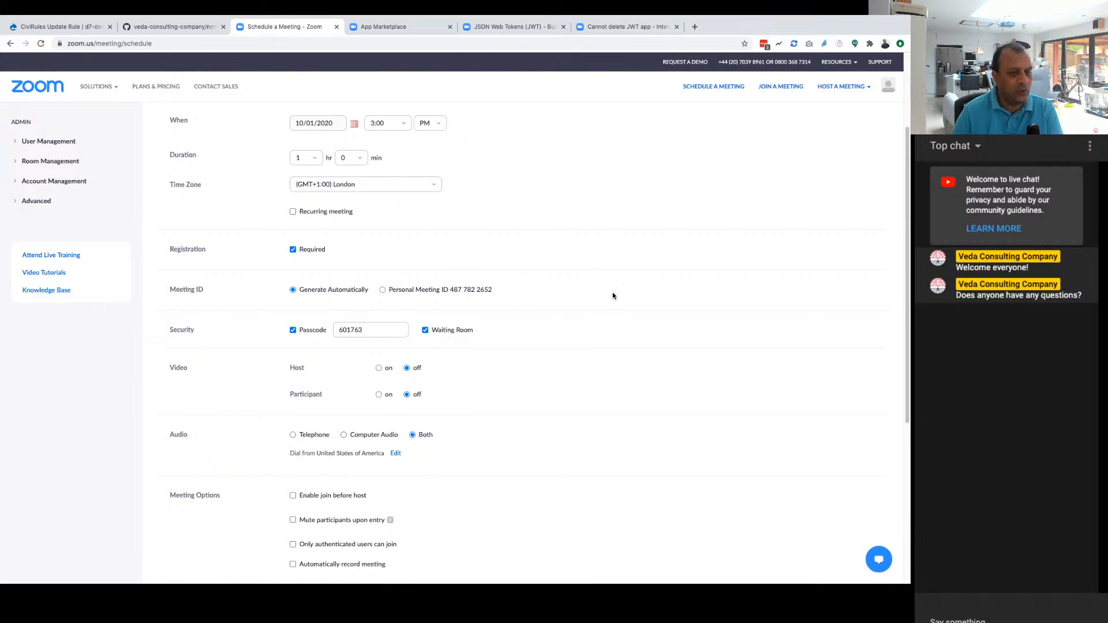
scroll(512, 435, "up", 1)
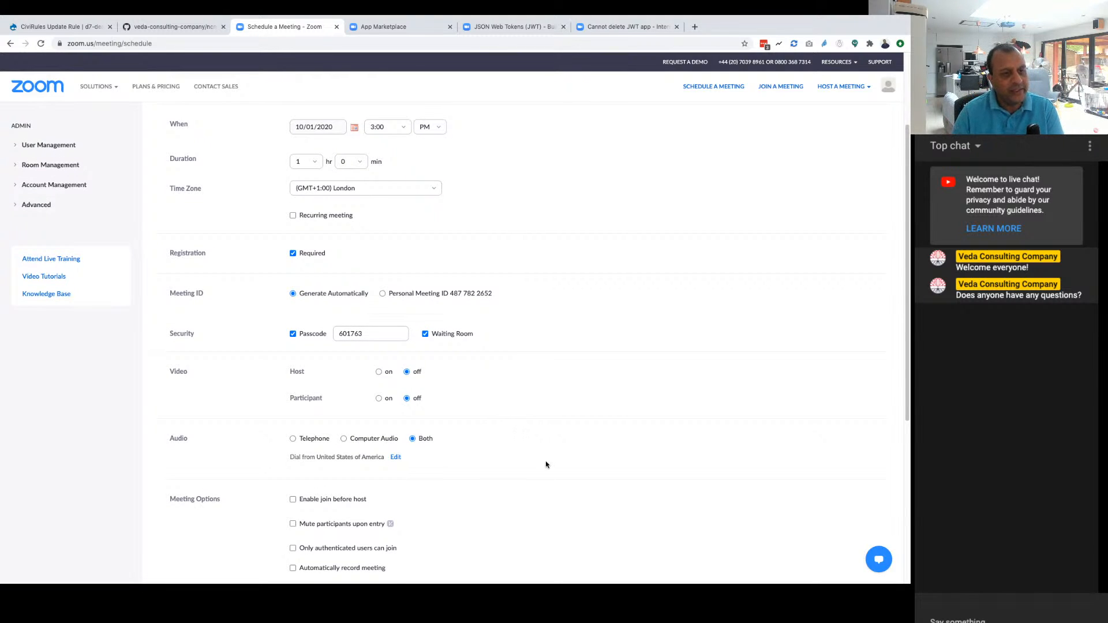
scroll(546, 461, "down", 3)
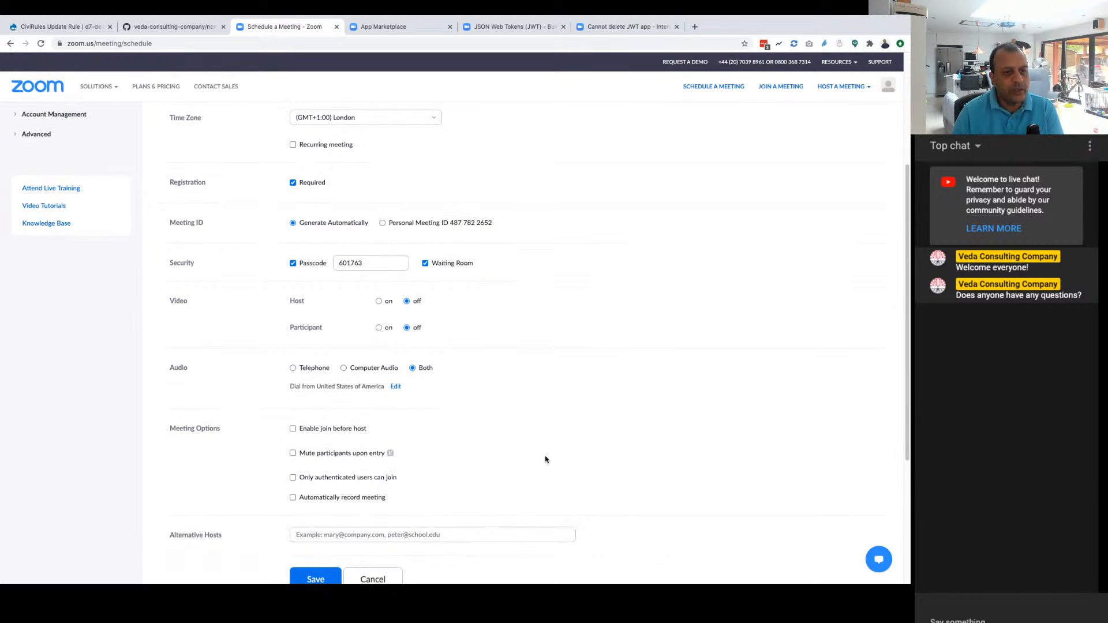
scroll(545, 459, "down", 1)
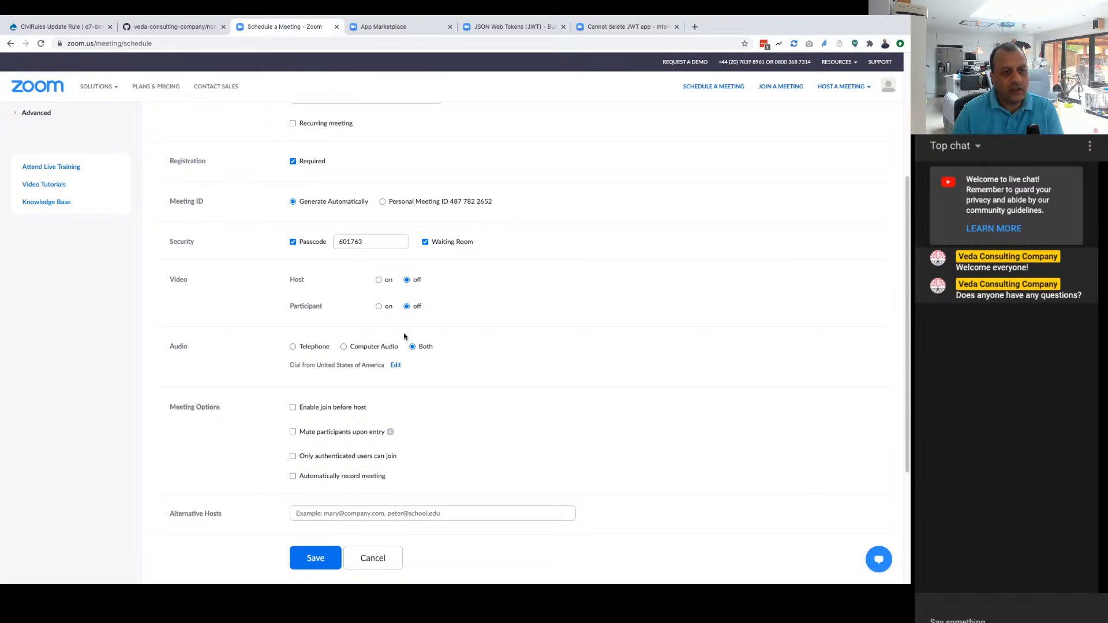
scroll(305, 323, "down", 1)
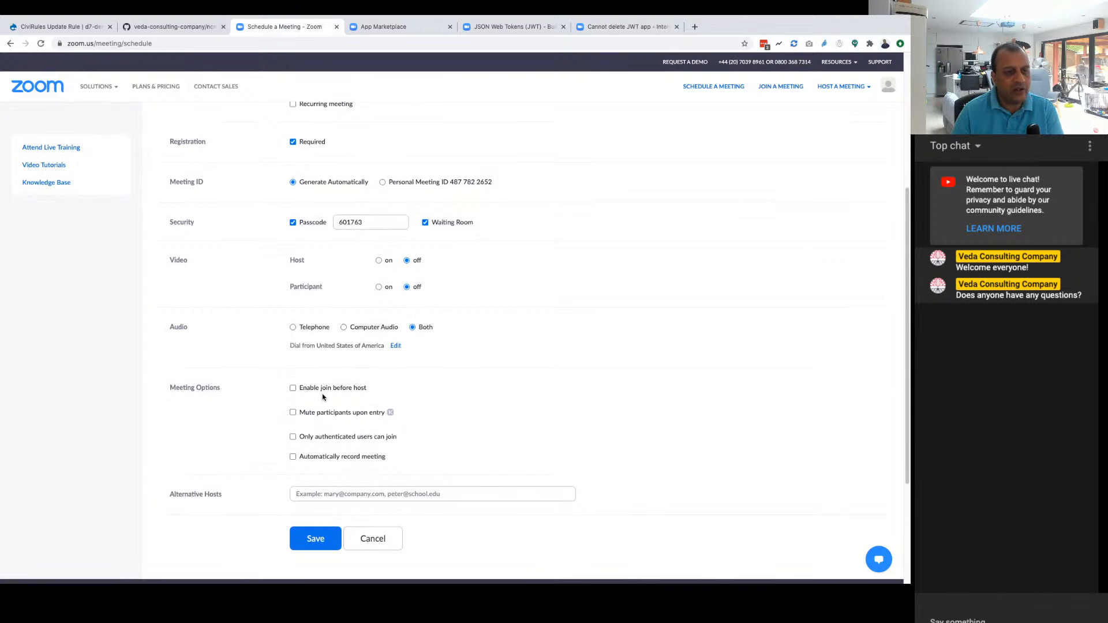
scroll(318, 385, "up", 5)
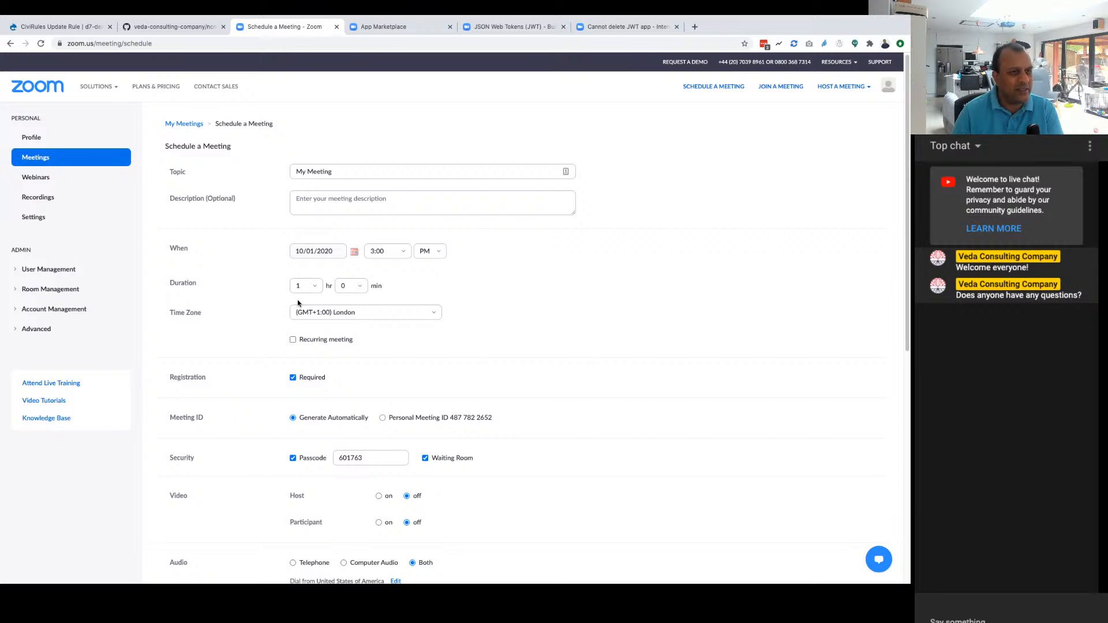
scroll(298, 303, "down", 2)
scroll(298, 302, "down", 6)
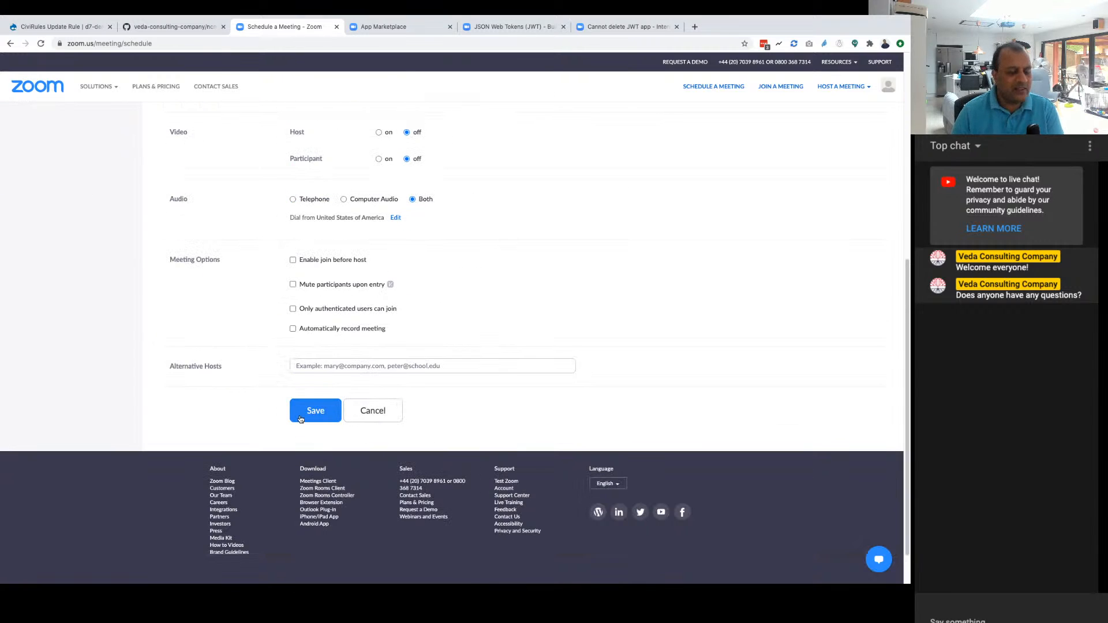
Step: Save the scheduled meeting and look over its information page
scroll(300, 300, "up", 3)
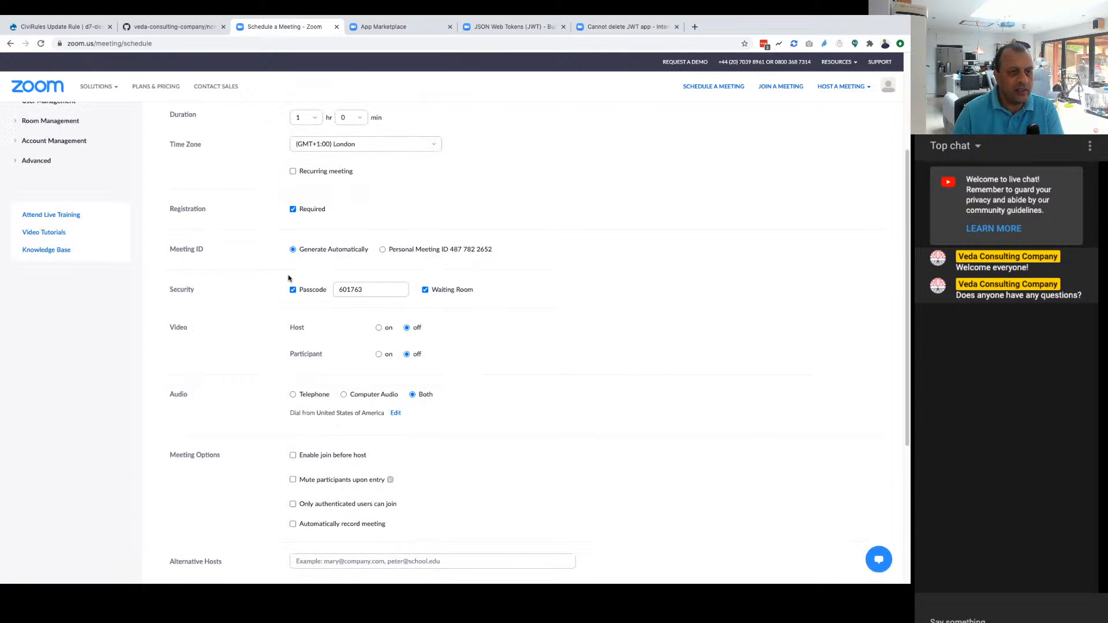
scroll(335, 424, "down", 4)
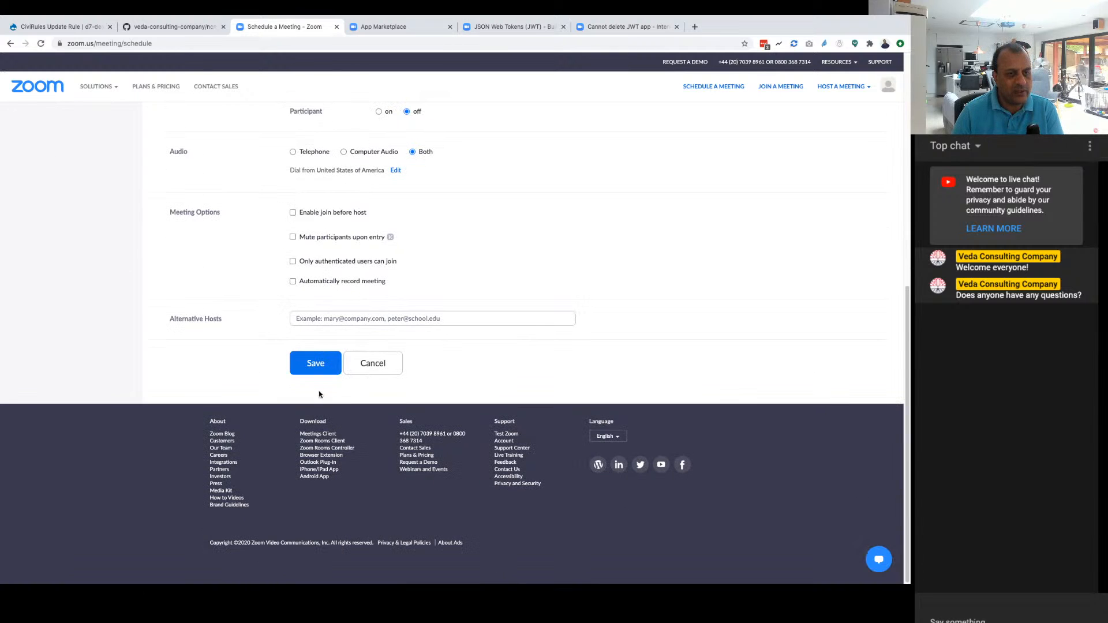
left_click(315, 362)
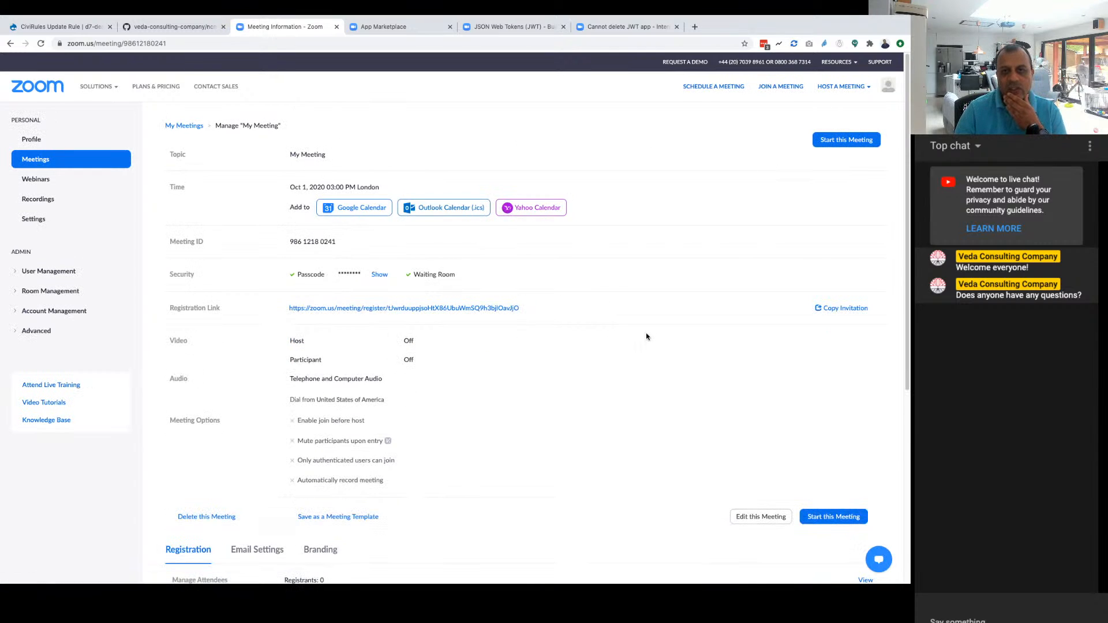
scroll(645, 335, "down", 5)
scroll(643, 333, "up", 5)
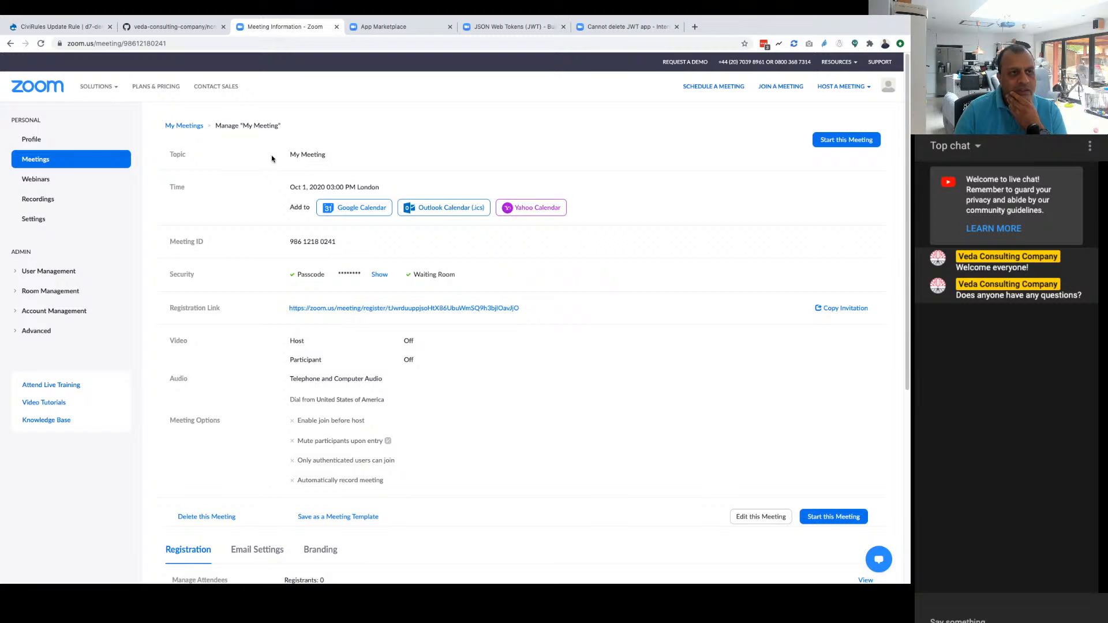
Step: Edit the Oct 1 meeting from the upcoming meetings, change its topic to "CiviCRM TV EP4" and save it
left_click(202, 125)
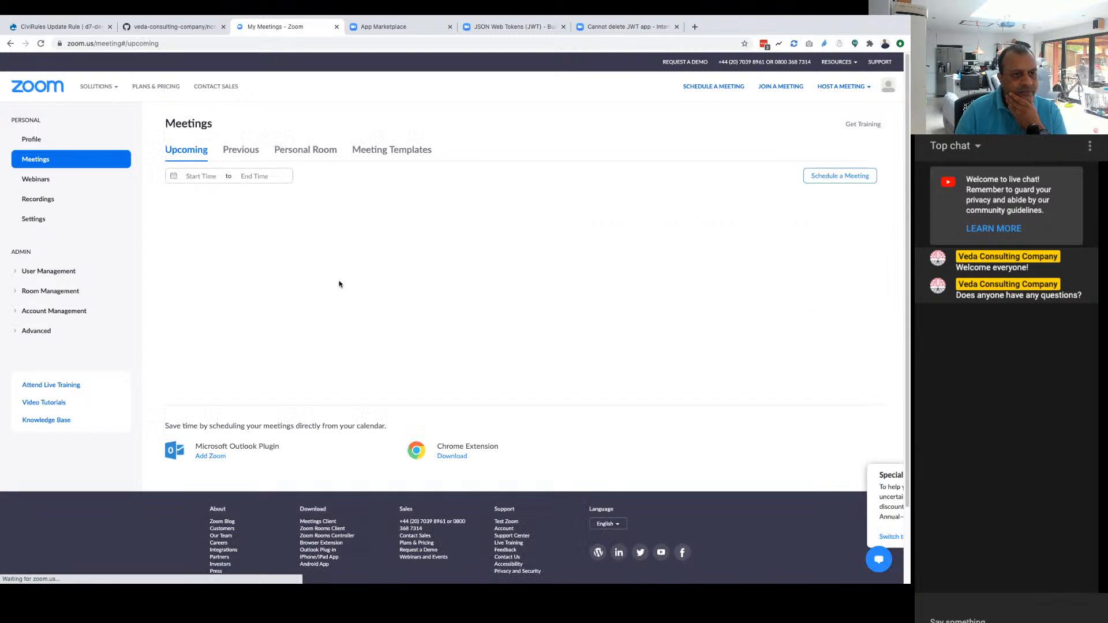
mouse_move(493, 235)
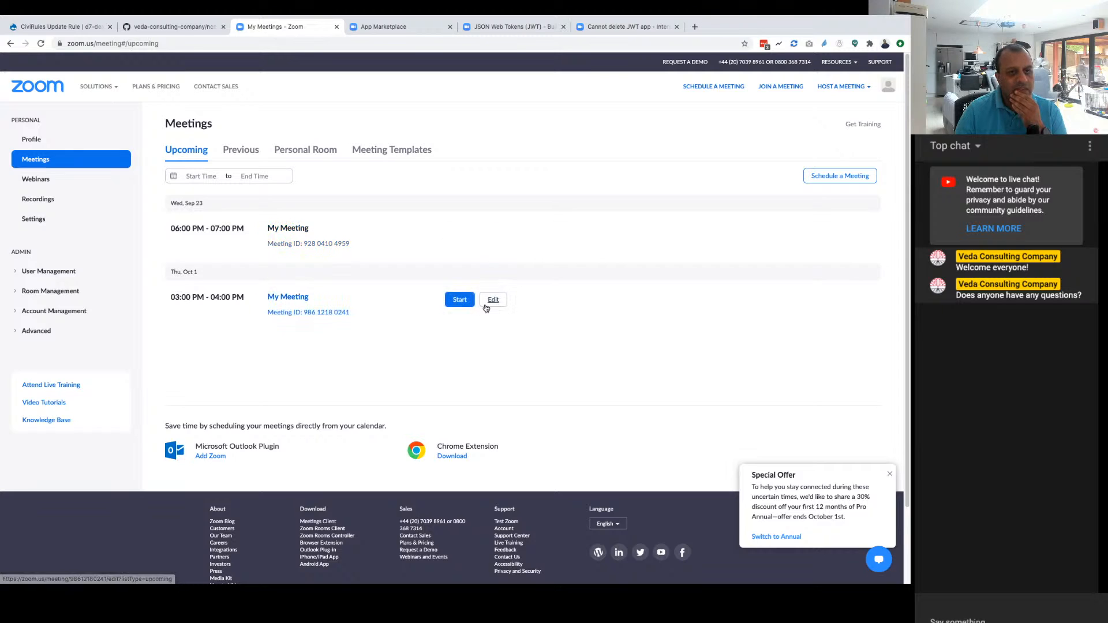
left_click(490, 300)
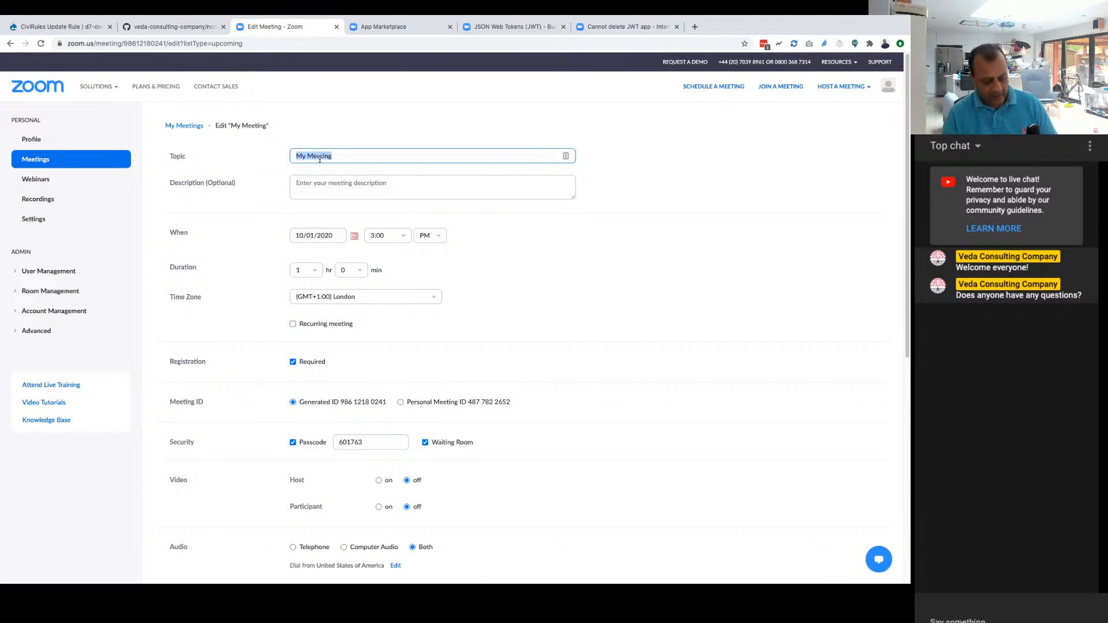
type("CiviCRM T")
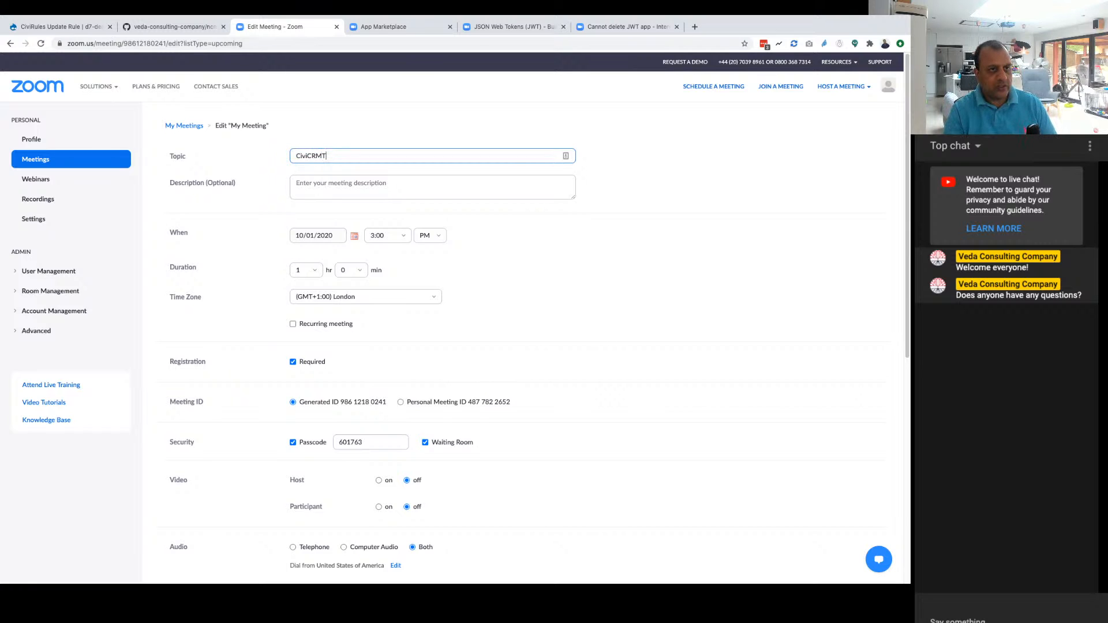
type("V EP4")
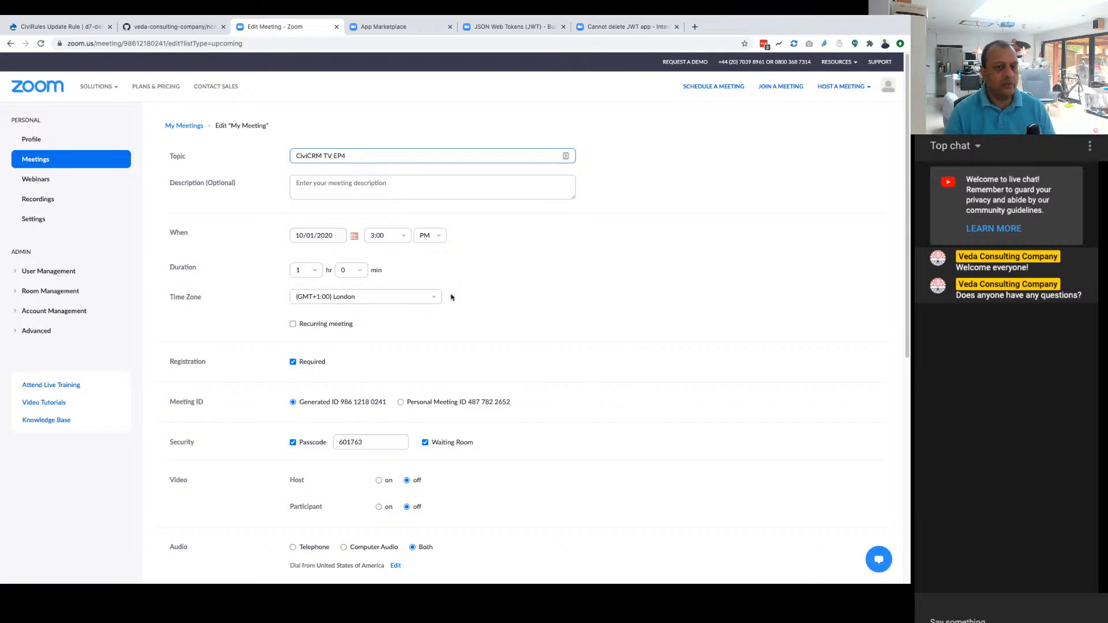
scroll(452, 341, "down", 3)
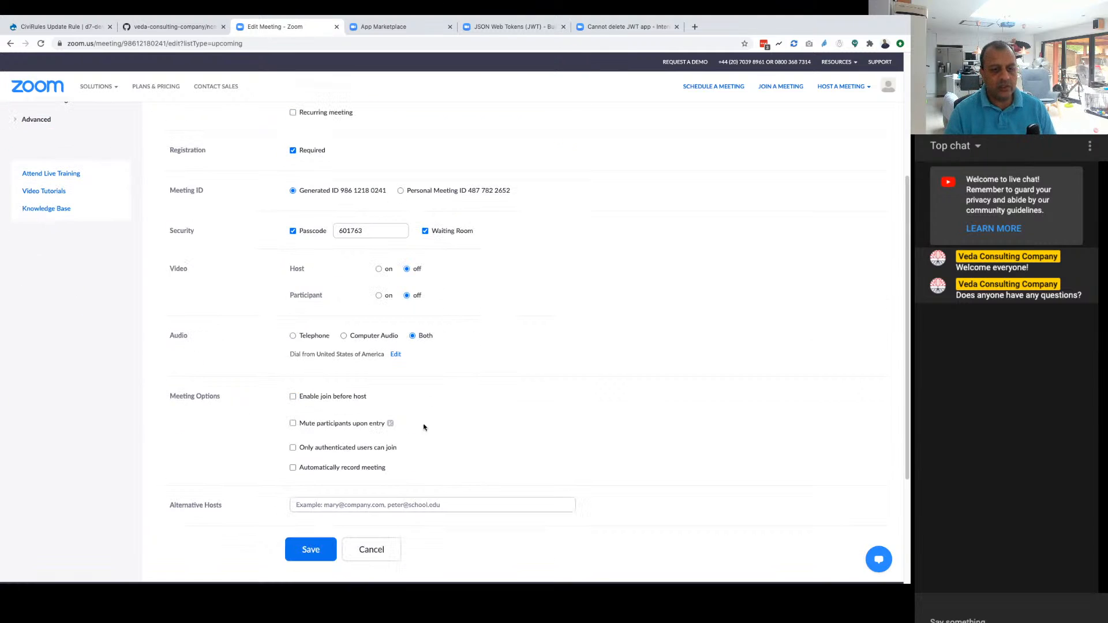
left_click(306, 548)
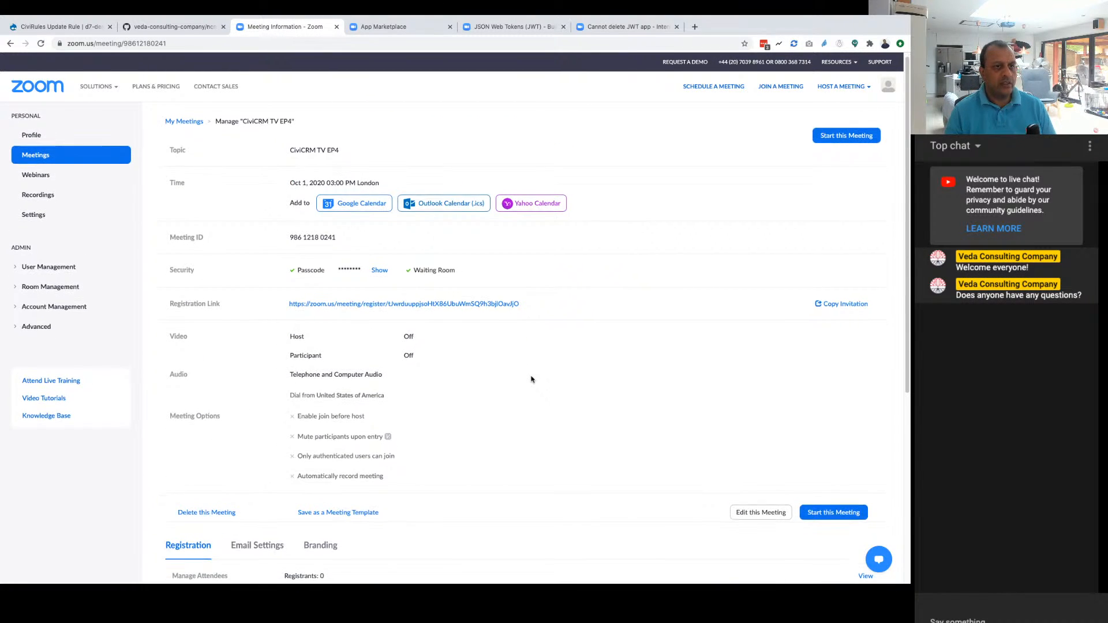
Step: Select the meeting ID in the details of the CiviCRM TV EP4 meeting
scroll(529, 378, "down", 2)
scroll(529, 379, "up", 2)
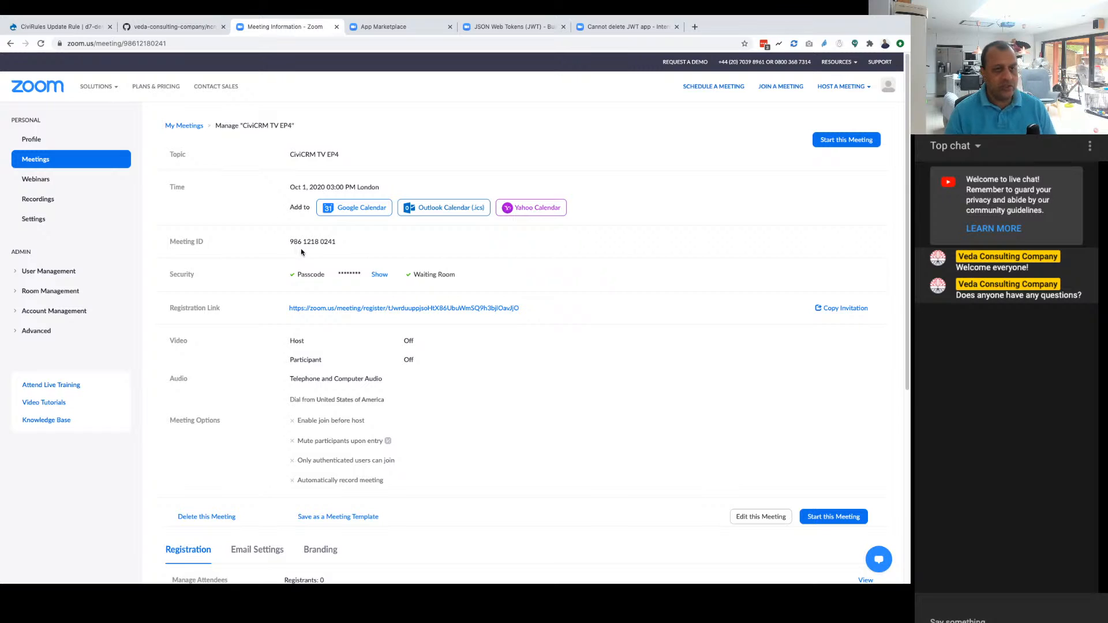
triple_click(307, 242)
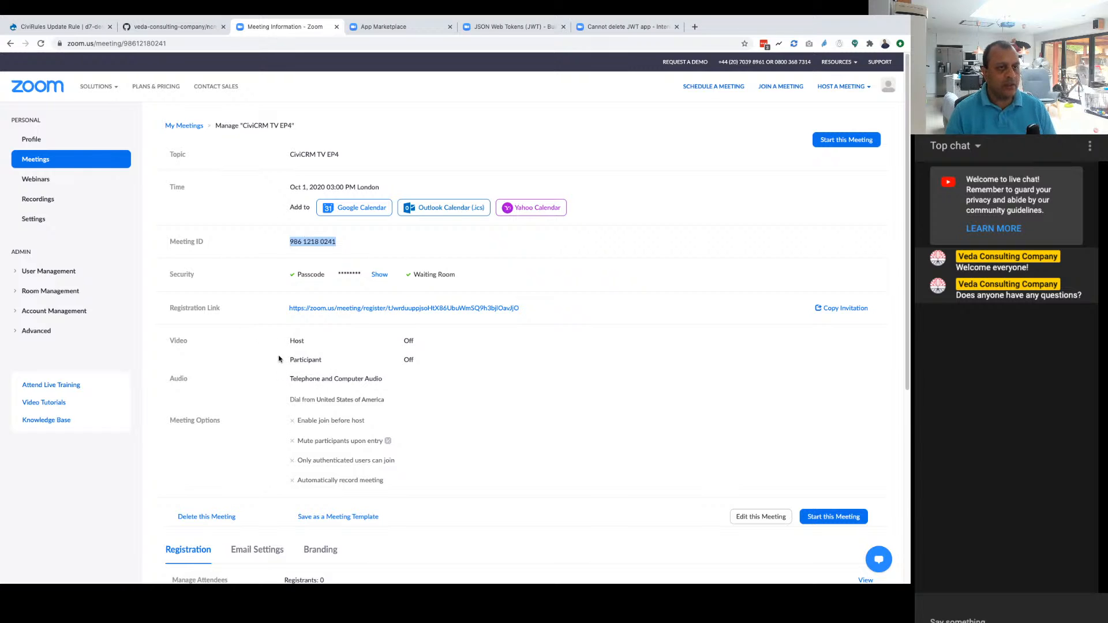
Step: Switch to the CiviCRM site and start a new event from the event dashboard
left_click(62, 26)
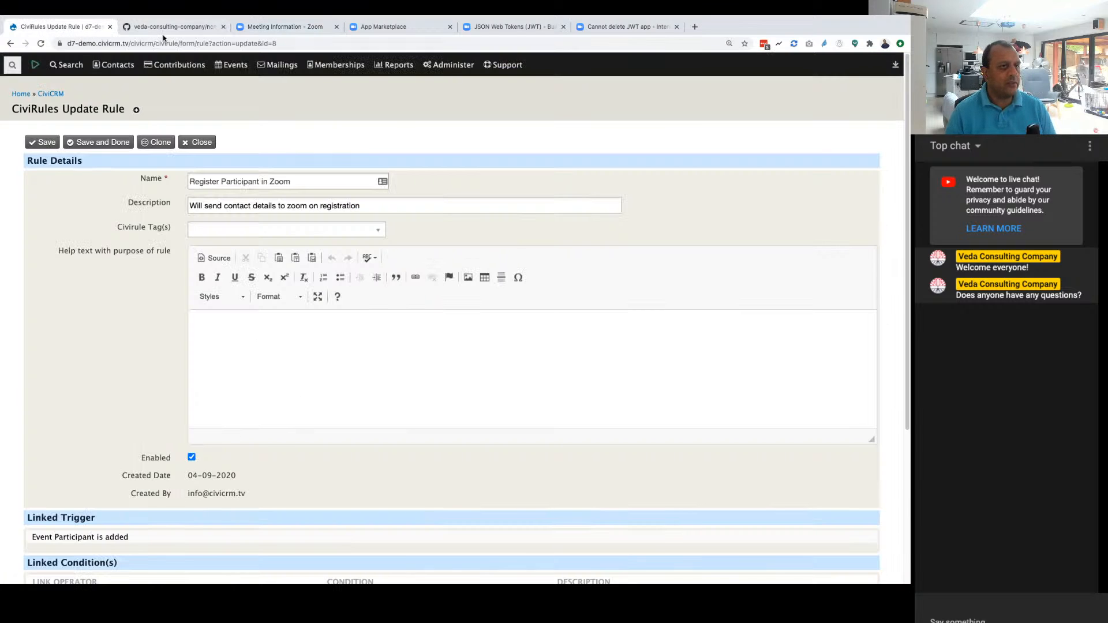
mouse_move(231, 65)
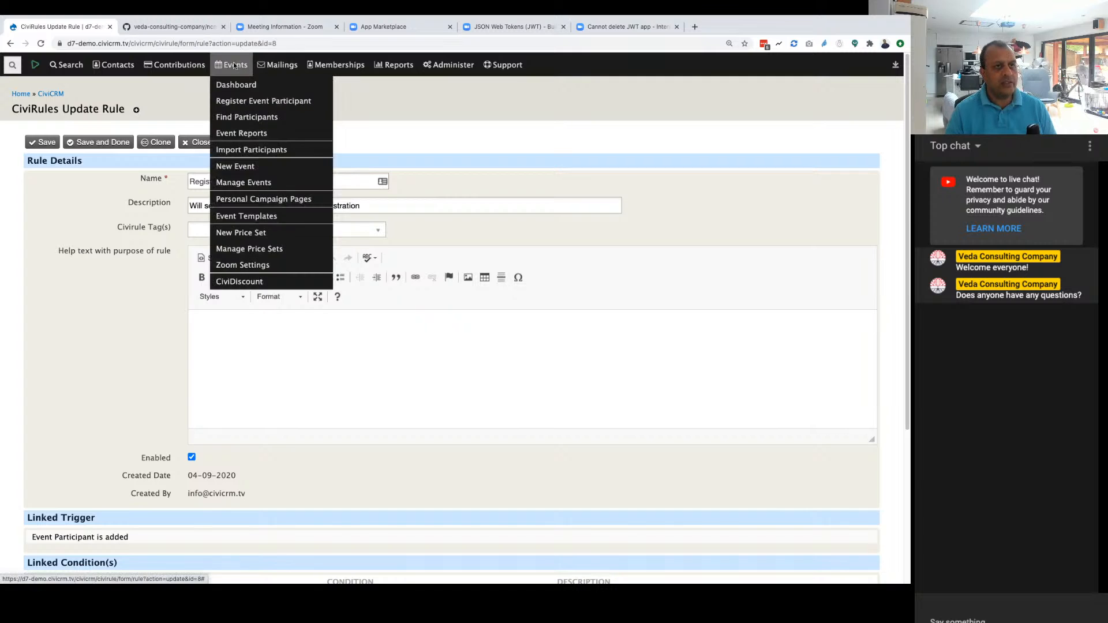
left_click(231, 84)
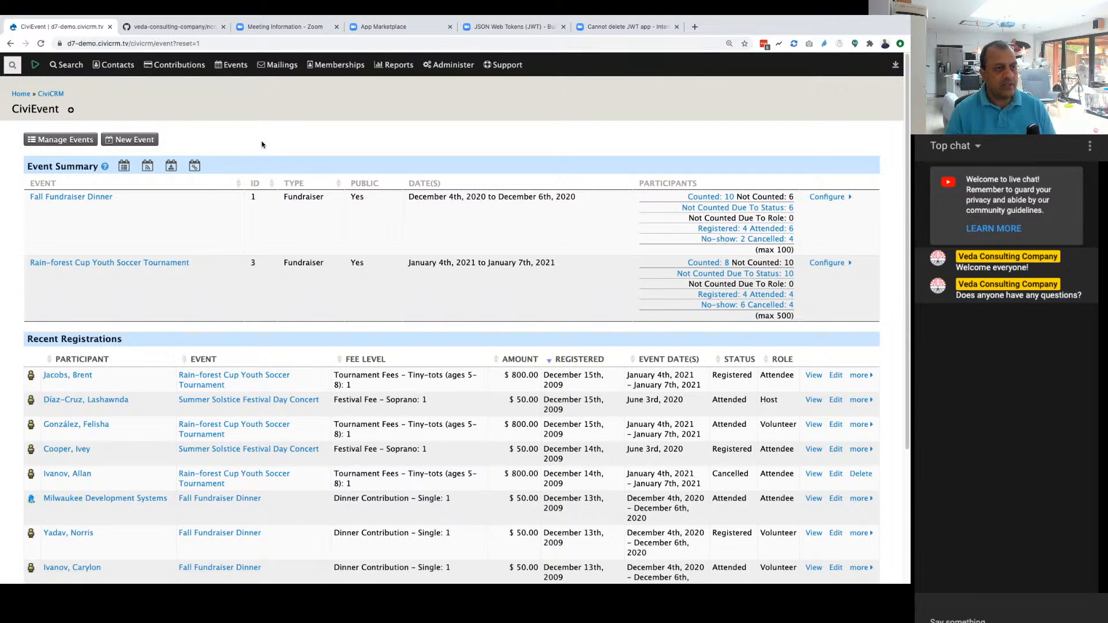
left_click(127, 141)
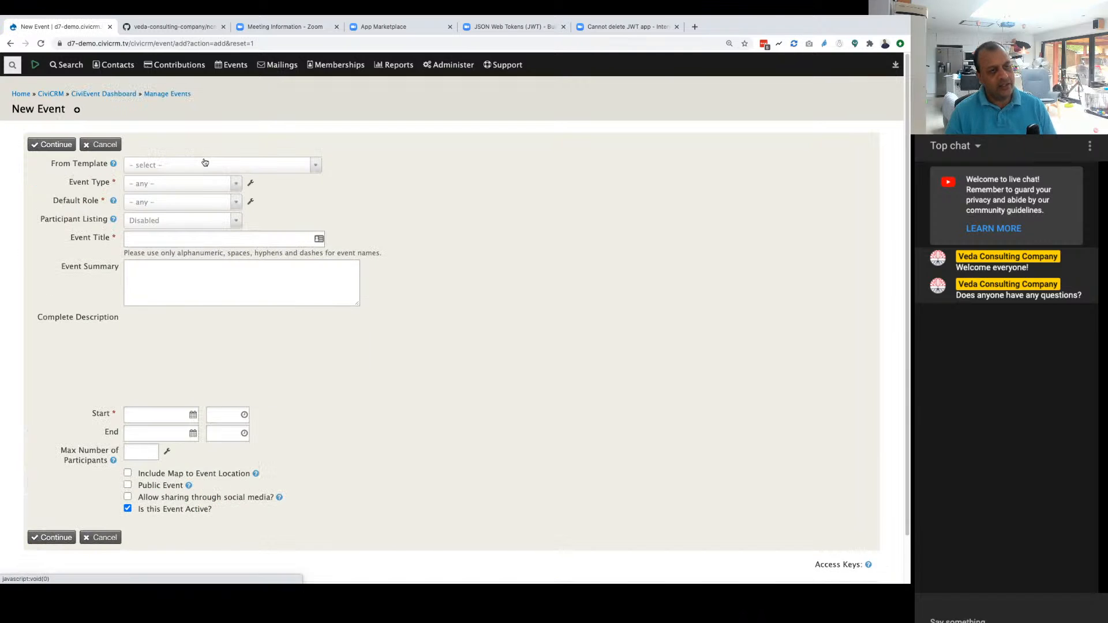
Step: Base the new event on the "Free Meeting with Online Registration" template and disable its participant listing
left_click(207, 165)
left_click(199, 182)
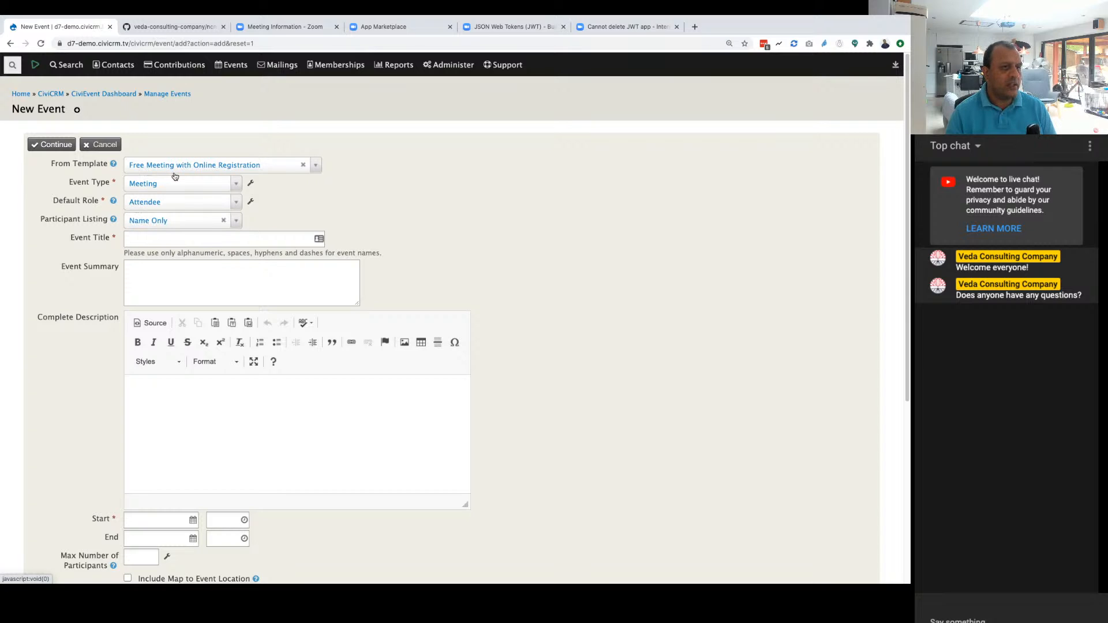
left_click(223, 221)
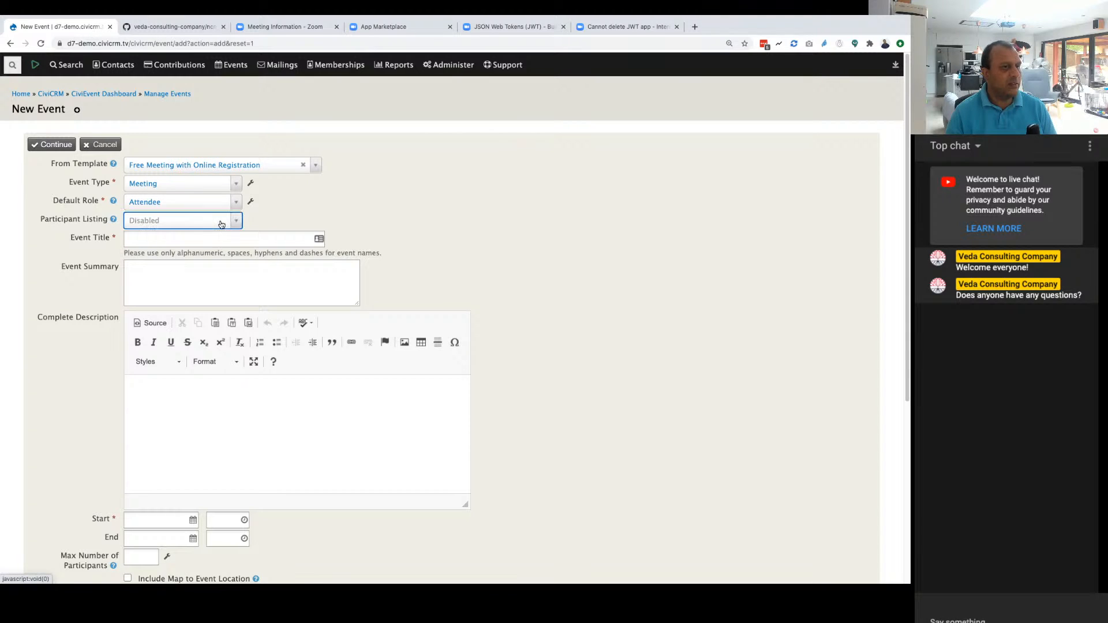
Step: Title the new event "CiviCRM EP4"
left_click(184, 237)
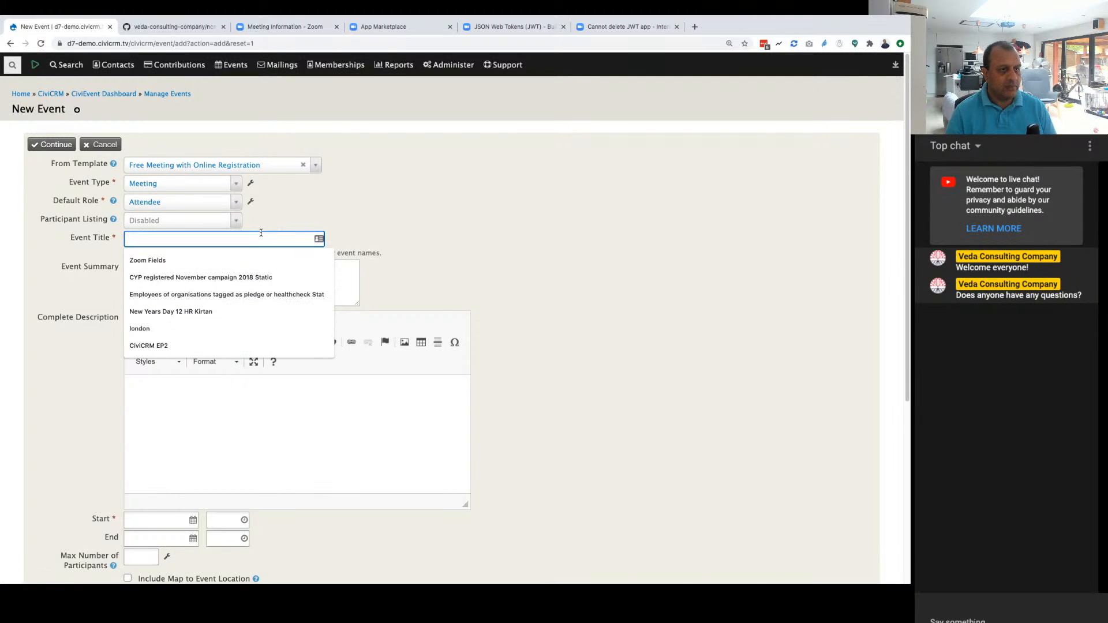
type("Civic")
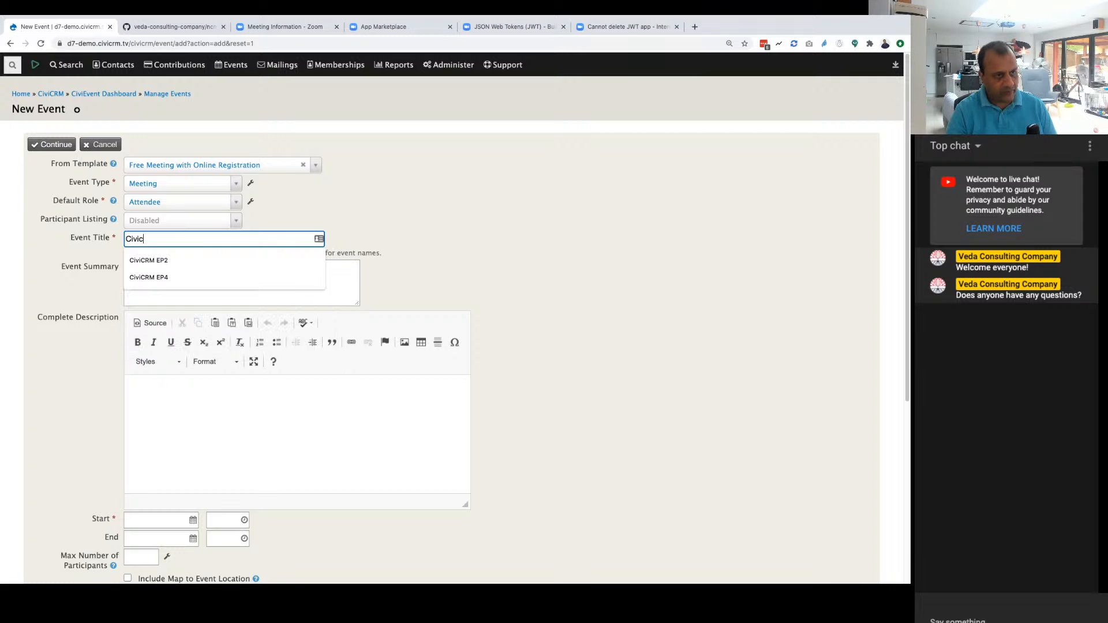
left_click(225, 277)
Step: Set both the start date and the end date of the event to 10/01/2020
scroll(250, 350, "down", 2)
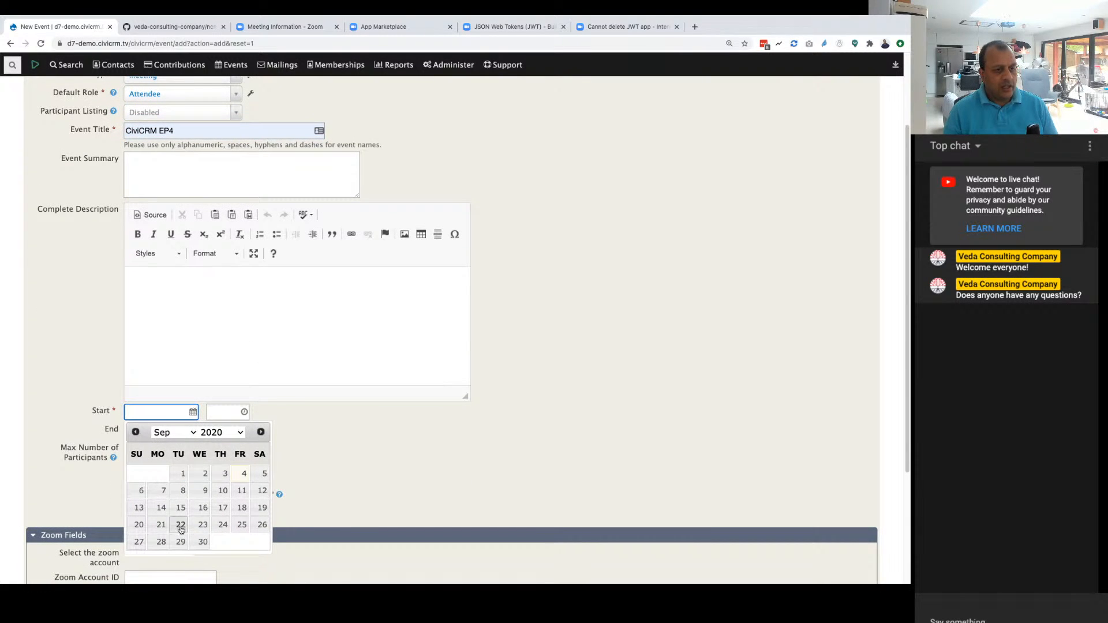
left_click(260, 433)
left_click(224, 473)
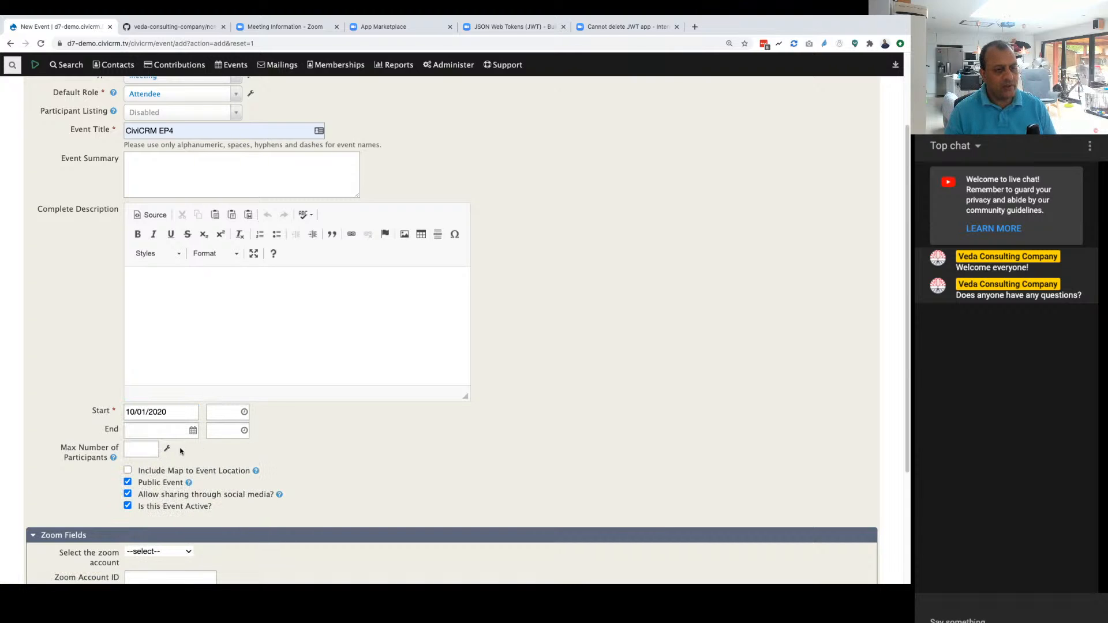
scroll(276, 416, "down", 5)
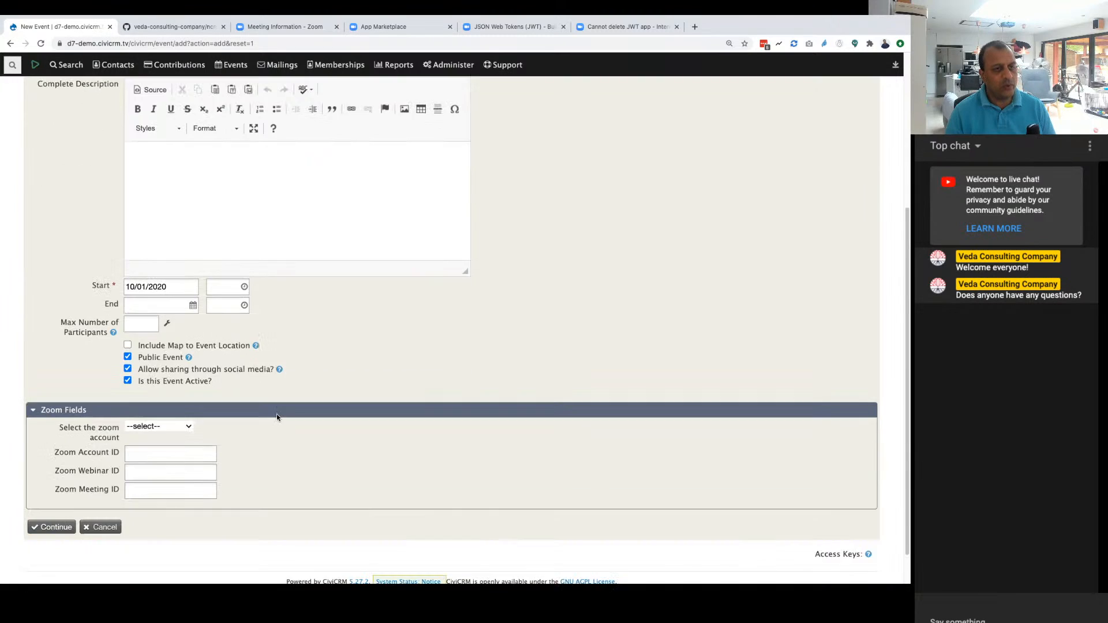
scroll(277, 416, "up", 3)
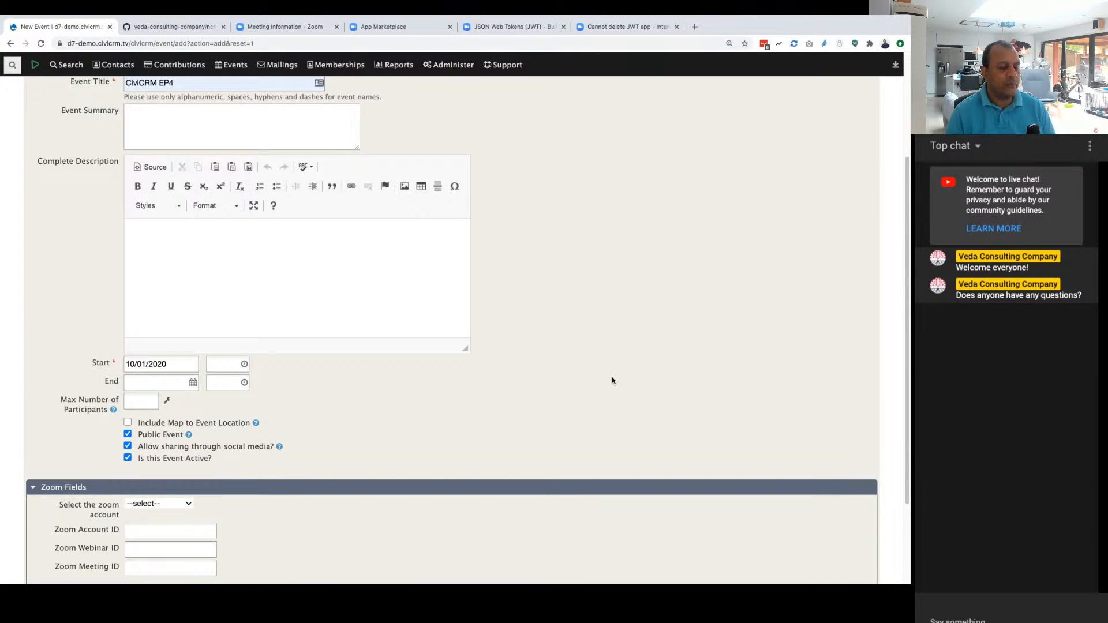
scroll(410, 385, "up", 1)
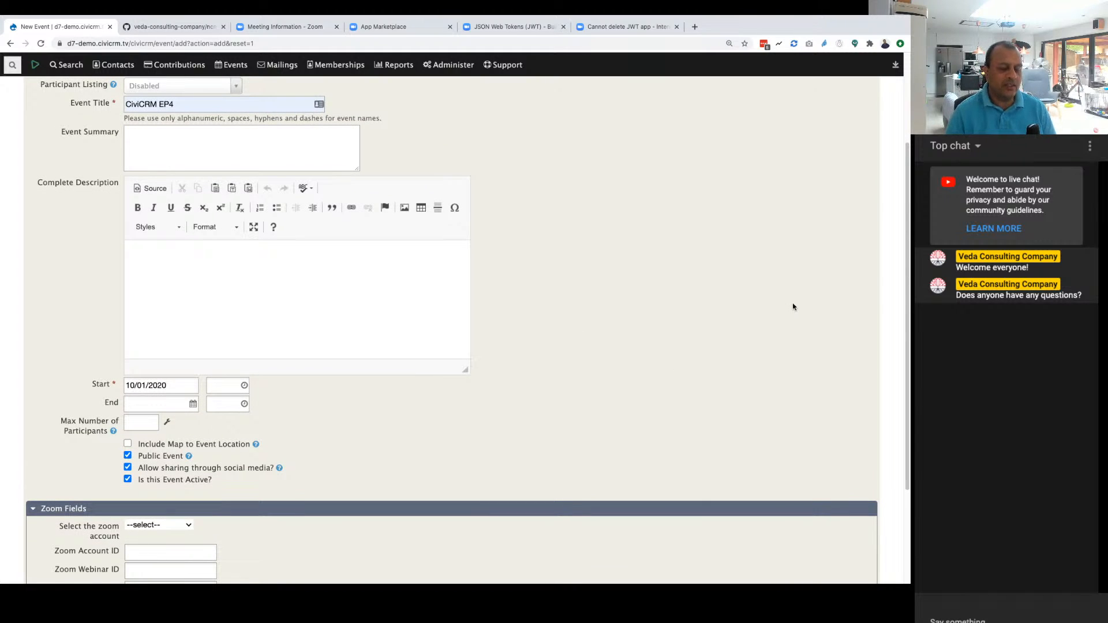
scroll(609, 293, "down", 5)
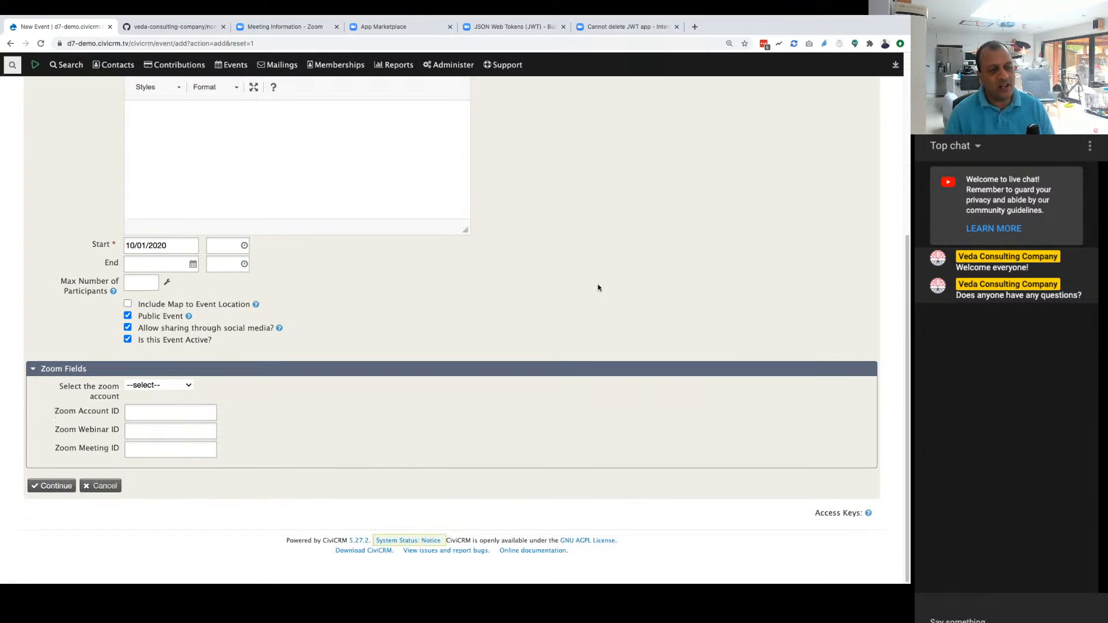
scroll(383, 321, "up", 1)
scroll(297, 336, "down", 1)
left_click(191, 266)
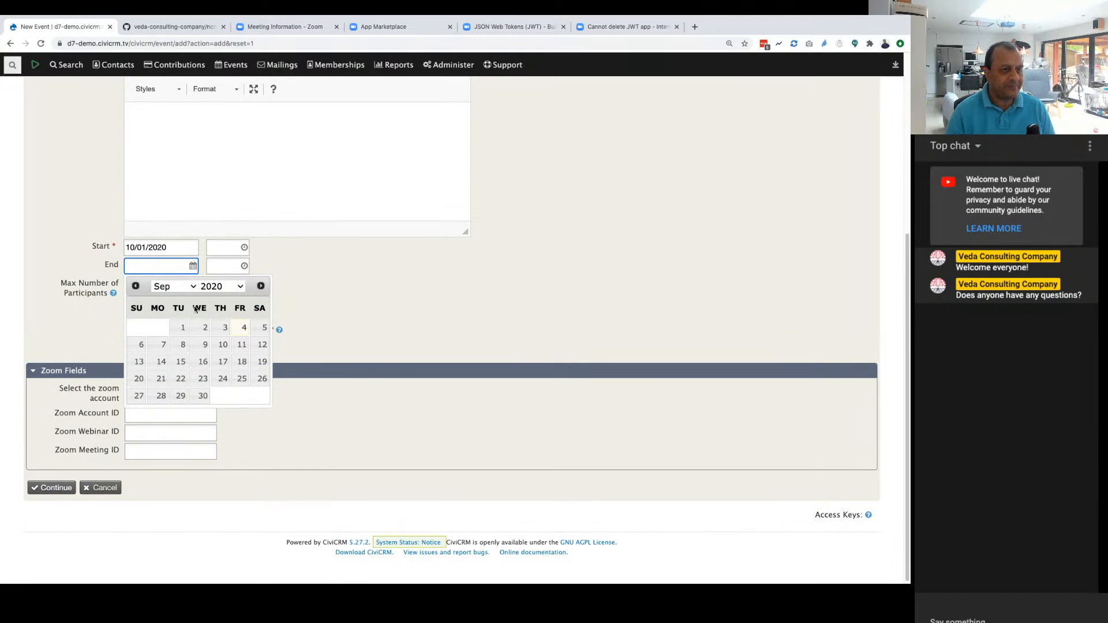
left_click(261, 287)
left_click(224, 327)
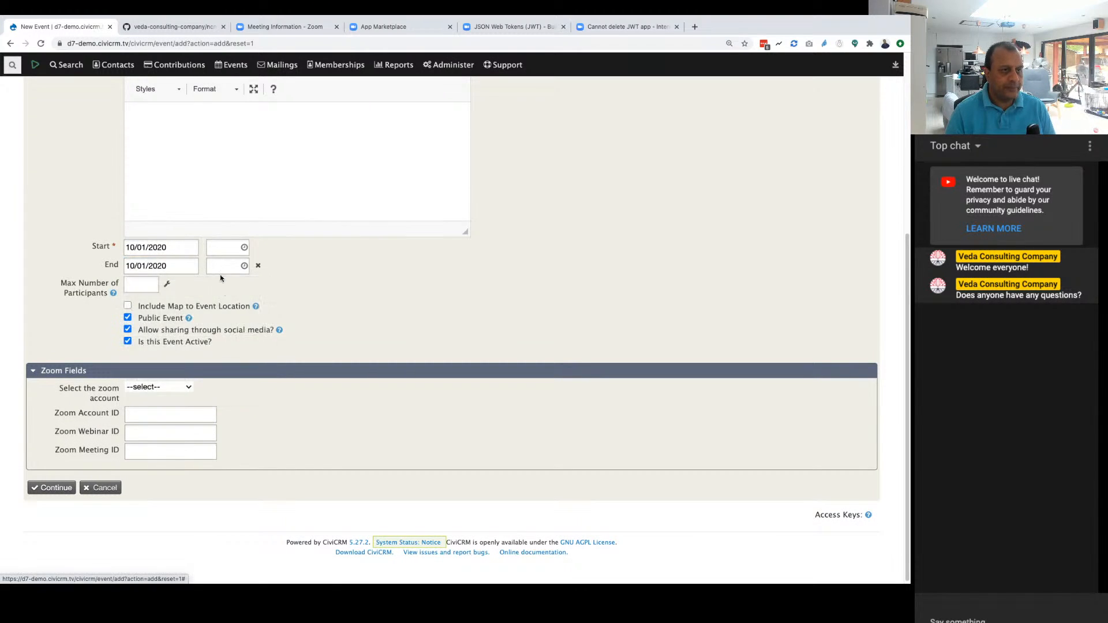
Step: Set the event's start time to 03:00PM and its end time to 04:00PM
left_click(244, 247)
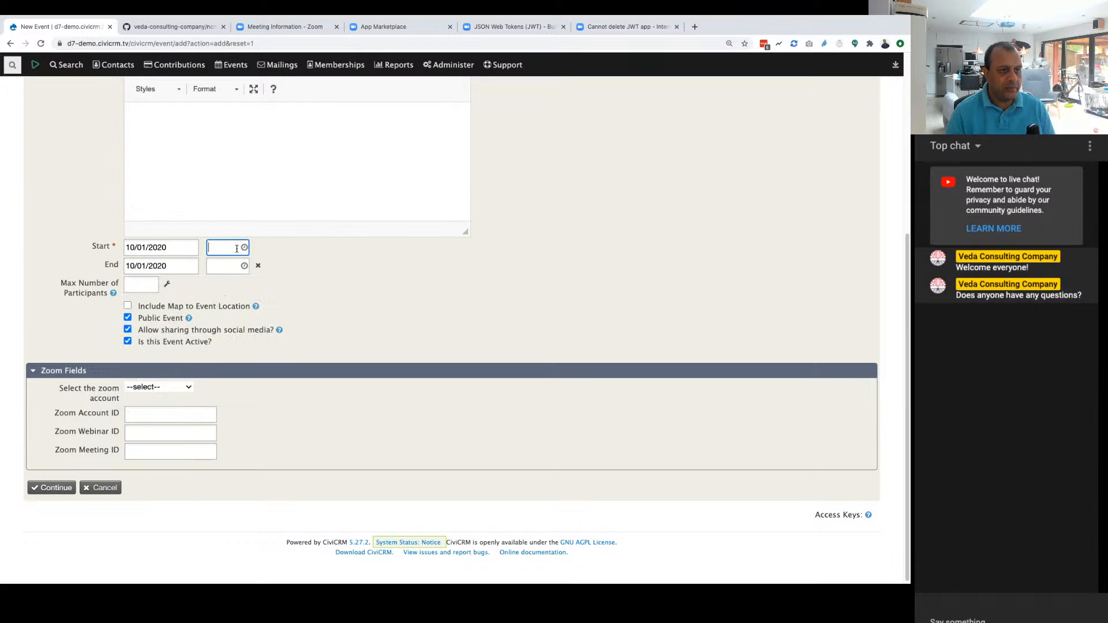
type("1:40PM")
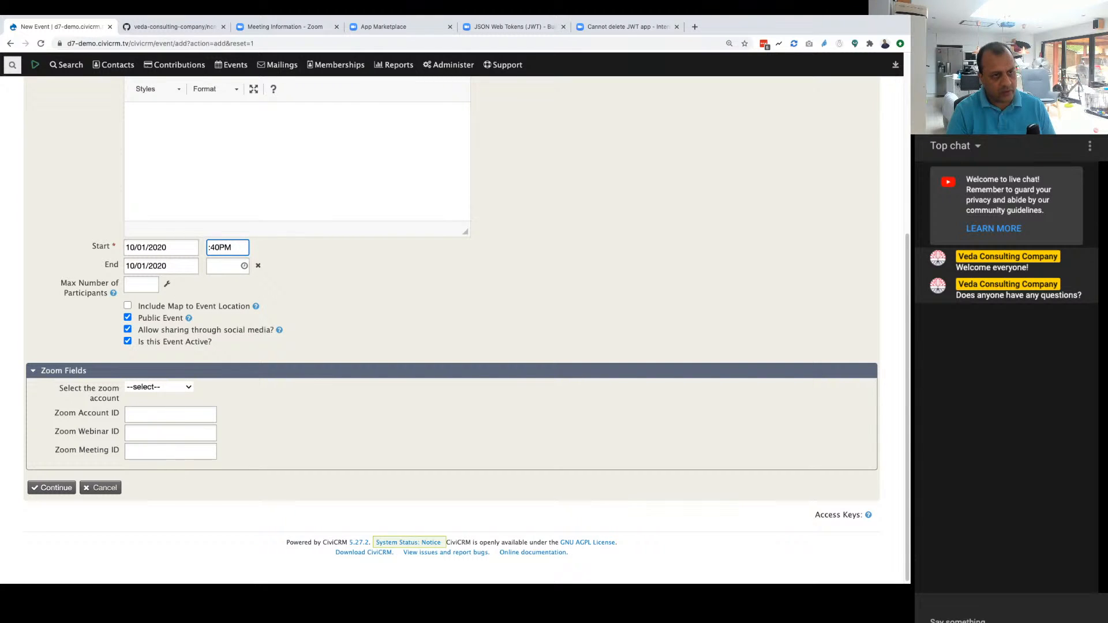
type("03")
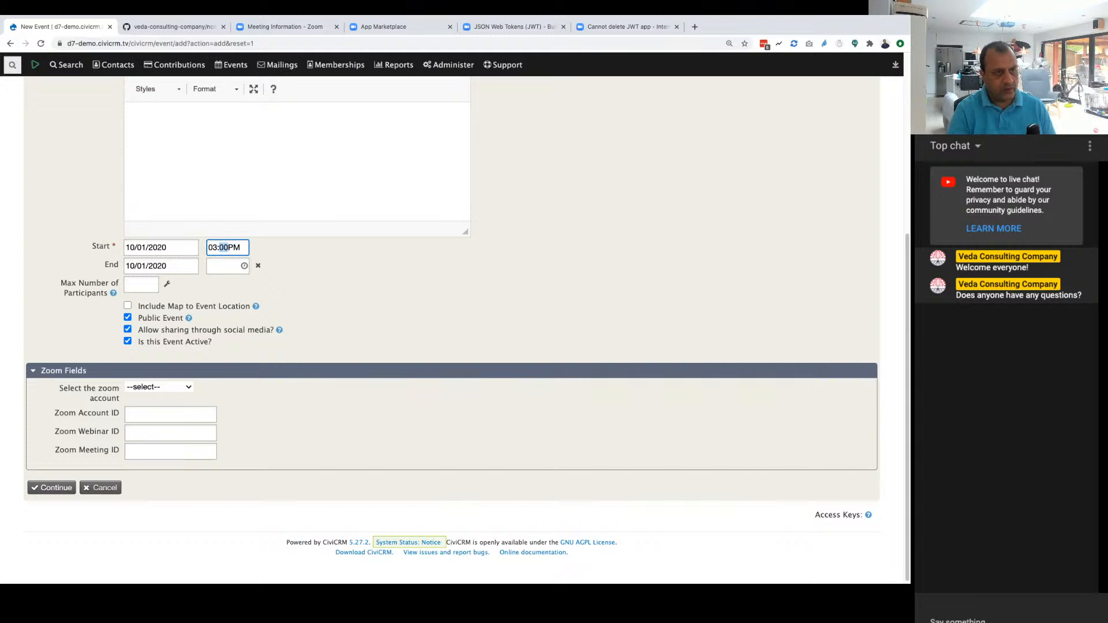
key("Tab")
key("Tab")
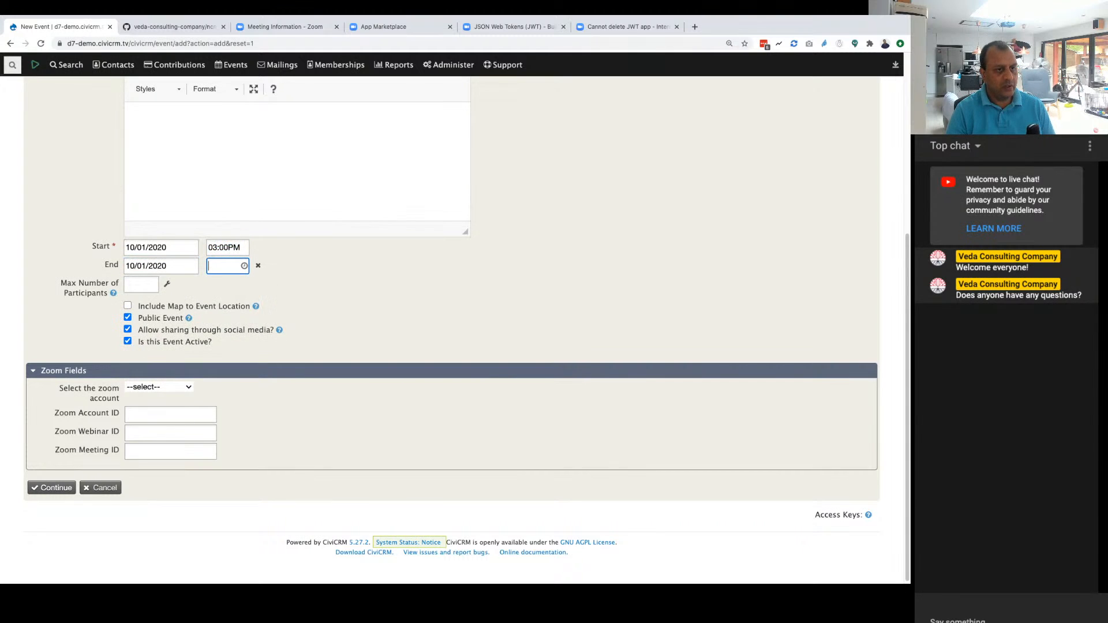
type("04:40PM")
key("Tab")
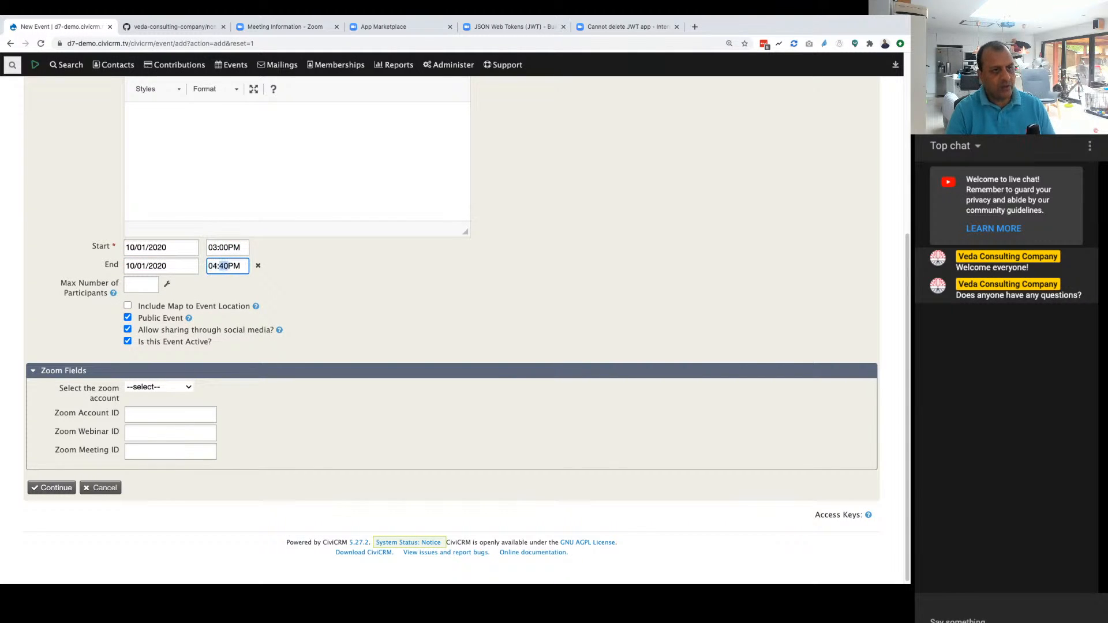
type("0")
left_click(365, 327)
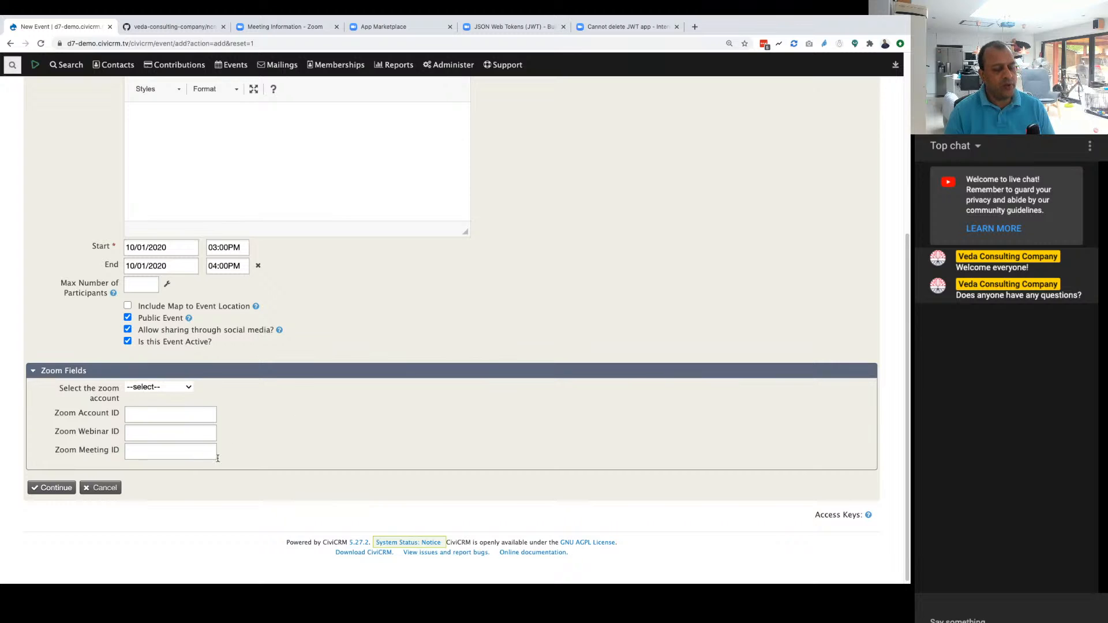
Step: Select MyCharityZoom as the zoom account in the event's Zoom Fields
left_click(85, 376)
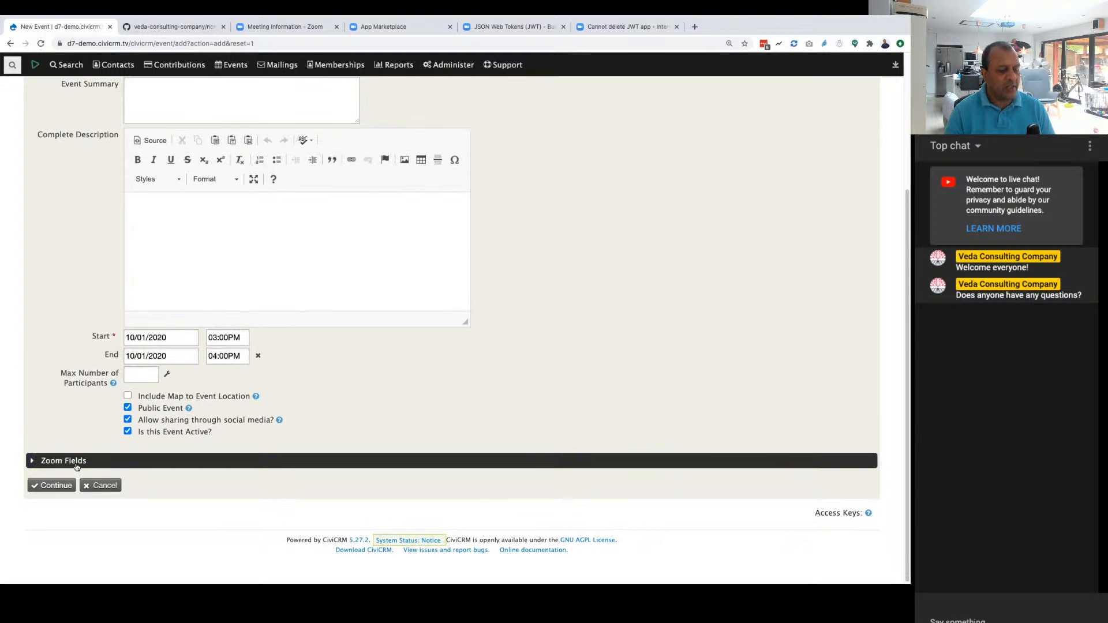
left_click(76, 465)
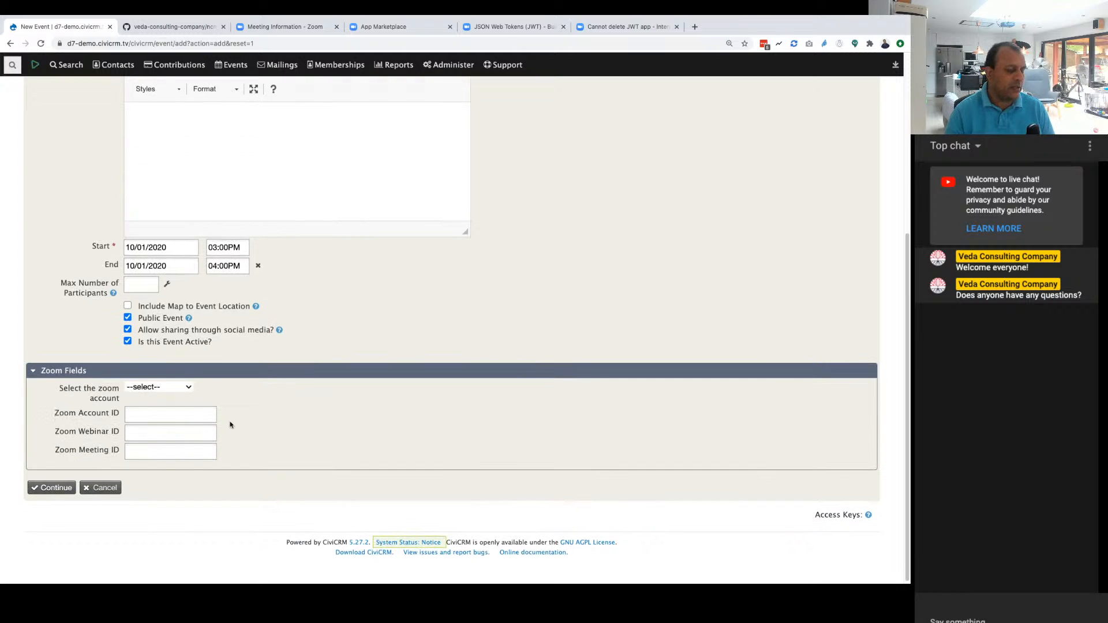
left_click(160, 387)
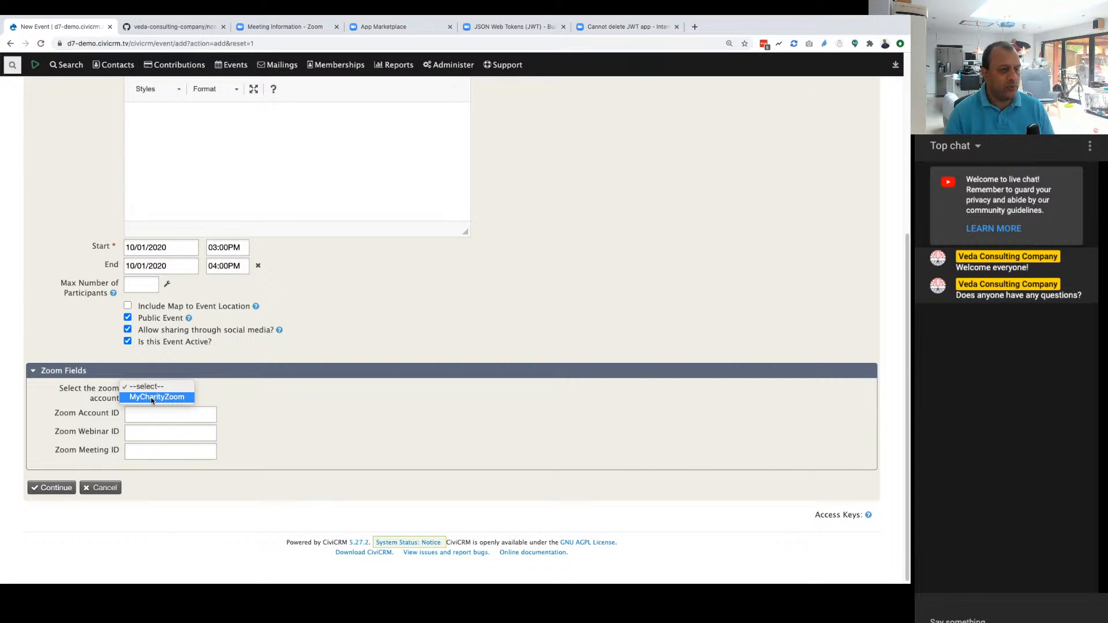
left_click(150, 397)
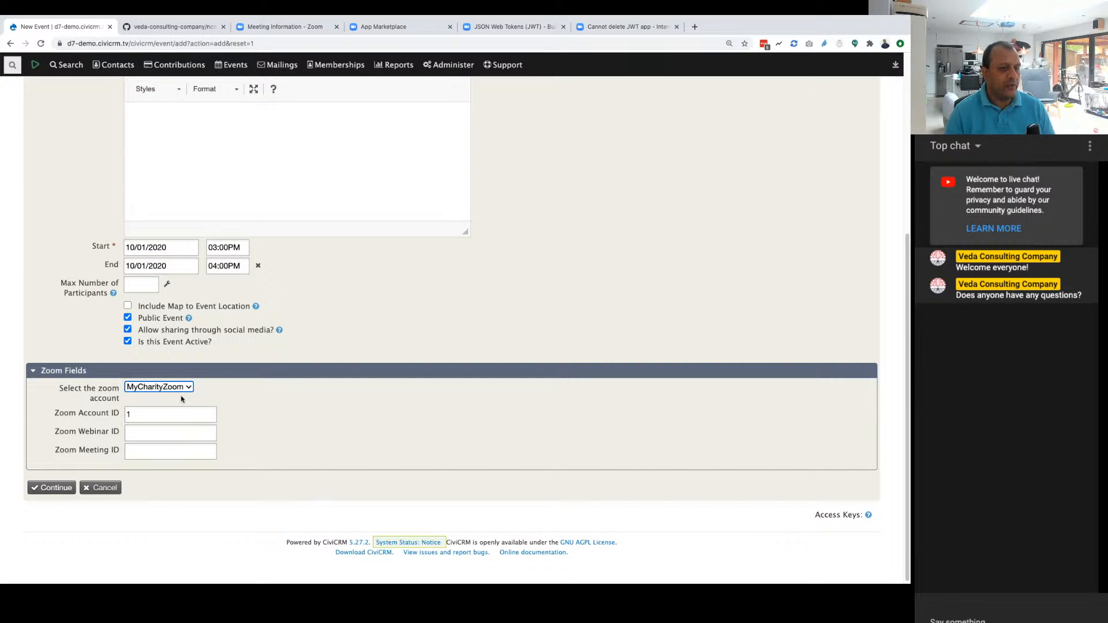
left_click(137, 415)
type("1")
Step: Paste the copied meeting ID as the event's Zoom Meeting ID and have it verified
left_click(151, 430)
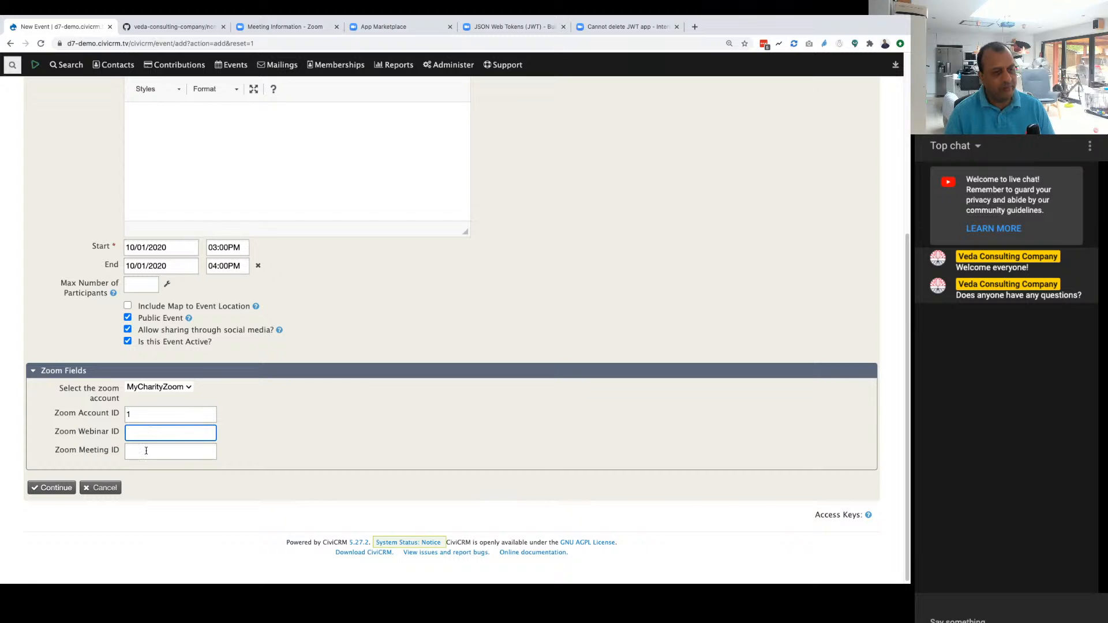
left_click(146, 451)
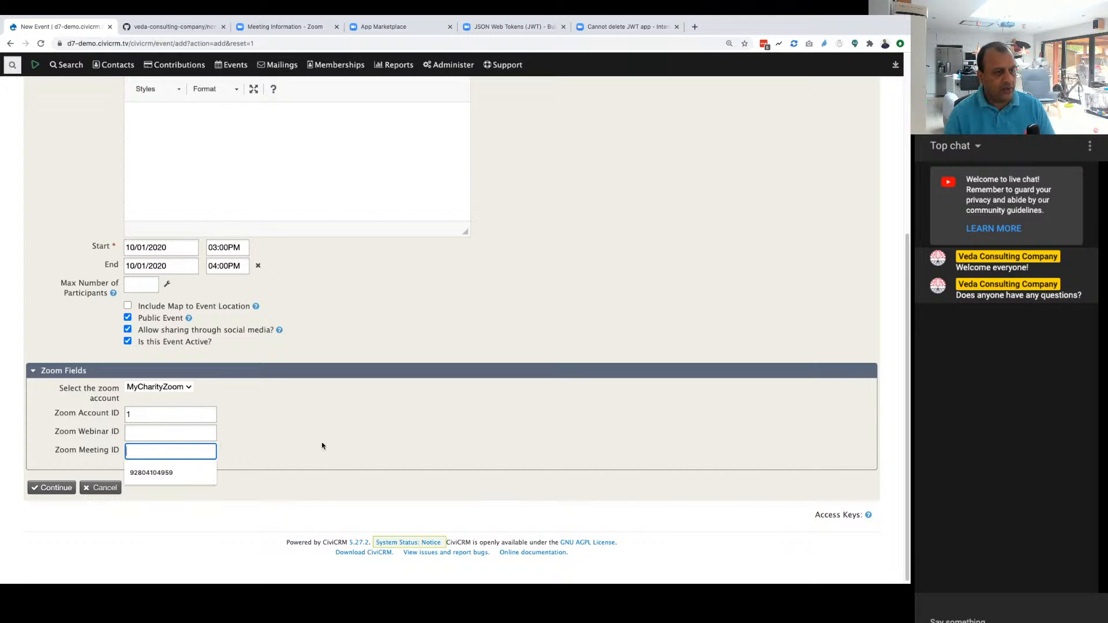
key("super+v")
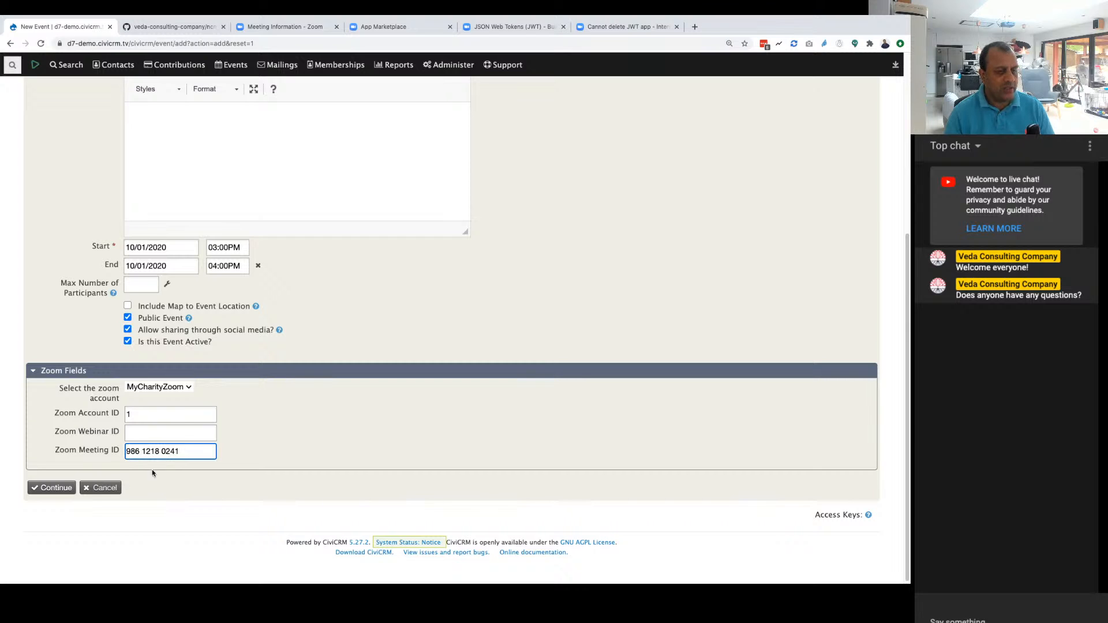
key("Tab")
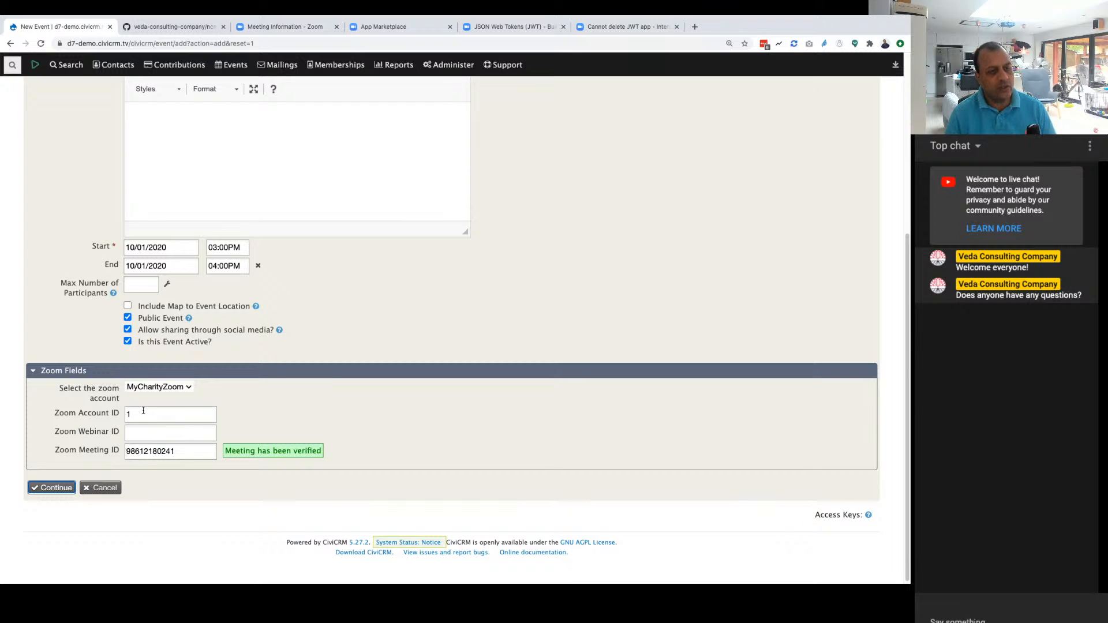
Step: Change the last digit of the Zoom Meeting ID to 2 to test the verification with a wrong ID
left_click(145, 452)
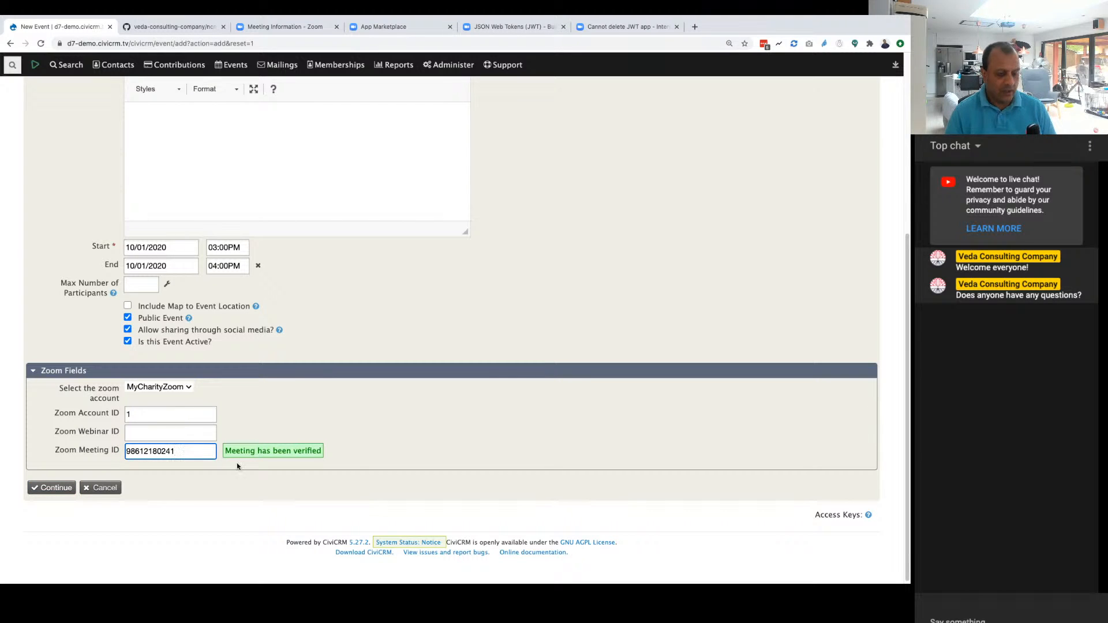
type("2")
key("Tab")
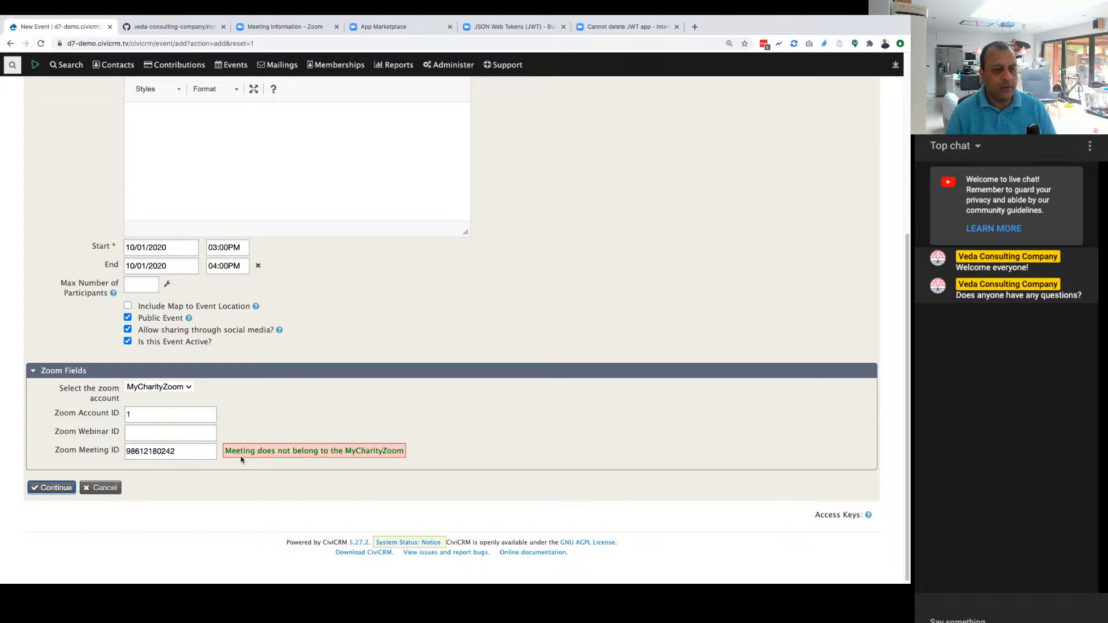
Step: Replace the wrong Zoom Meeting ID with the copied meeting ID, have it verified and continue to the event configuration
left_click_drag(200, 451, 116, 456)
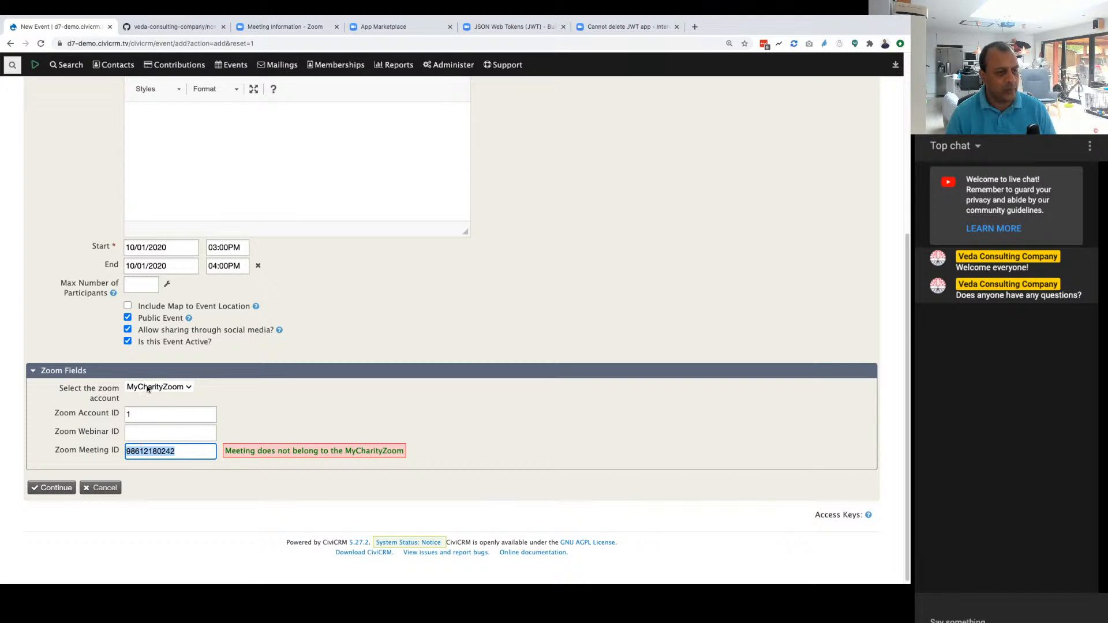
key("ctrl+v")
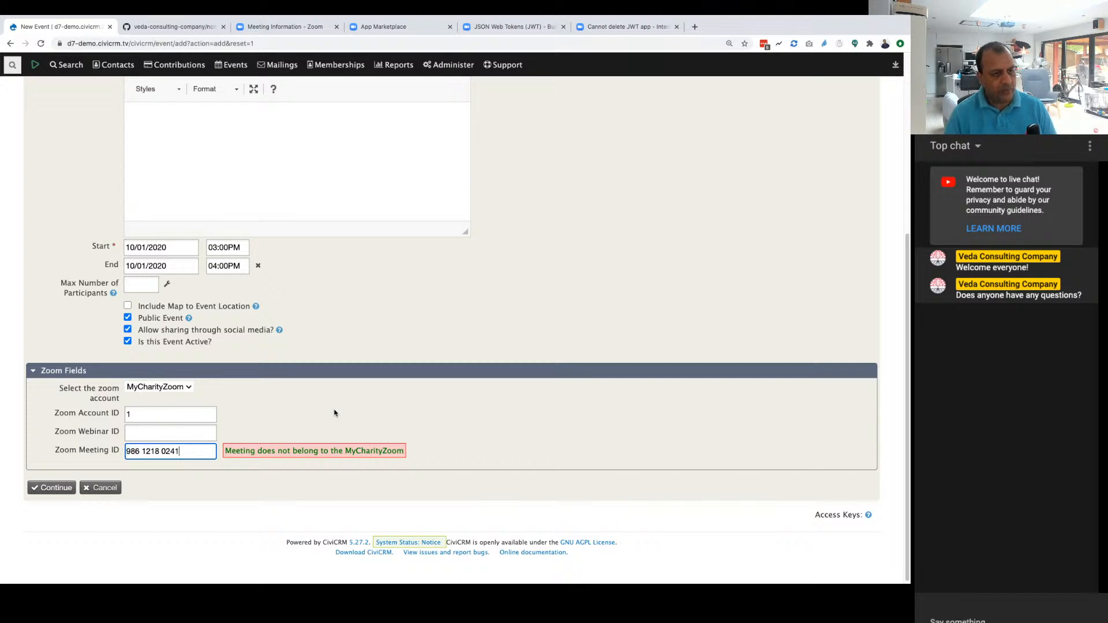
key("Tab")
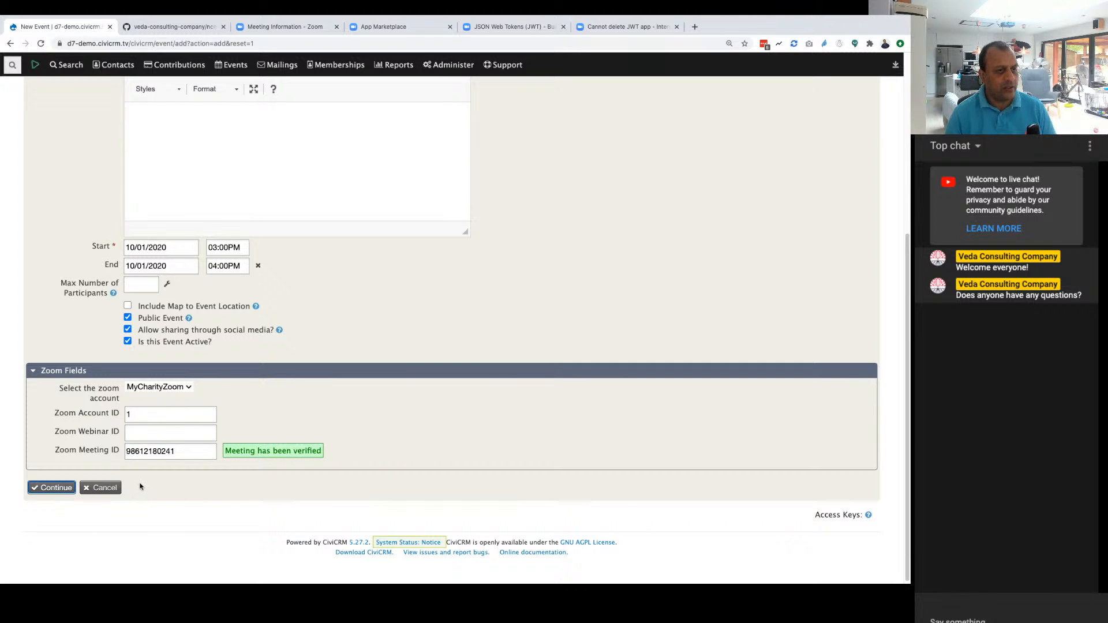
left_click(50, 490)
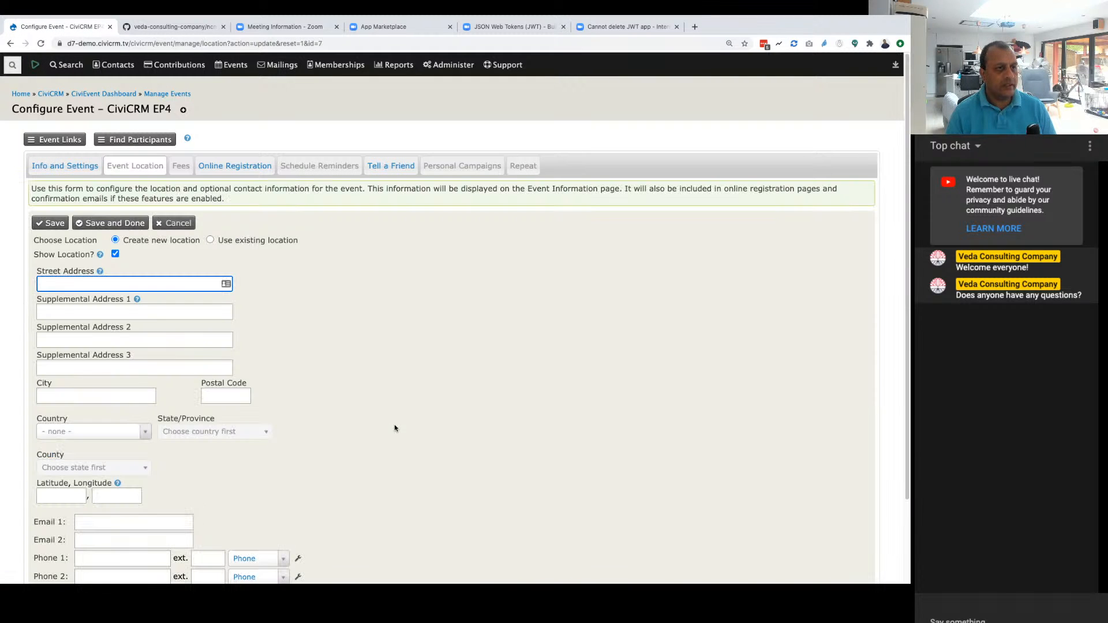
Step: Assign the existing Santa Fe, New Mexico location to the event and save it
left_click(212, 241)
left_click(208, 255)
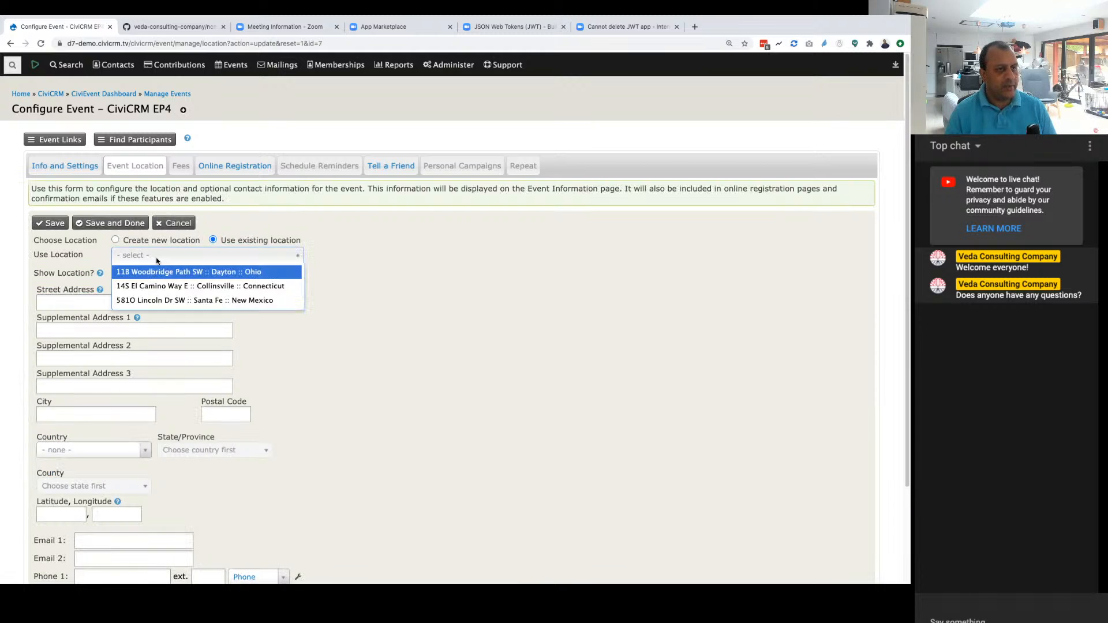
left_click(147, 300)
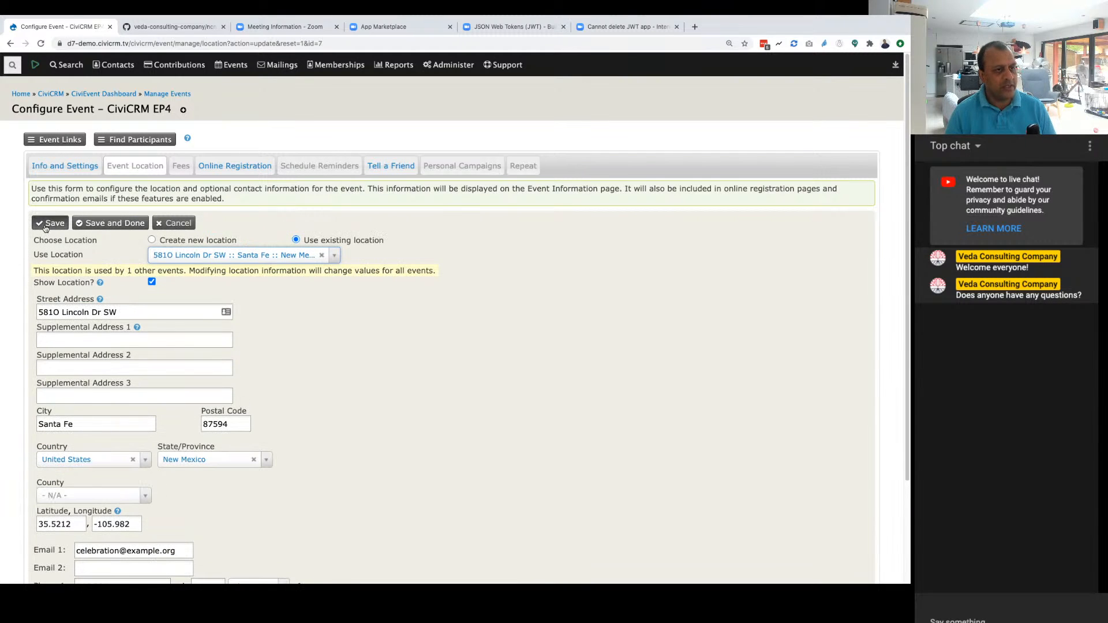
scroll(285, 415, "down", 1)
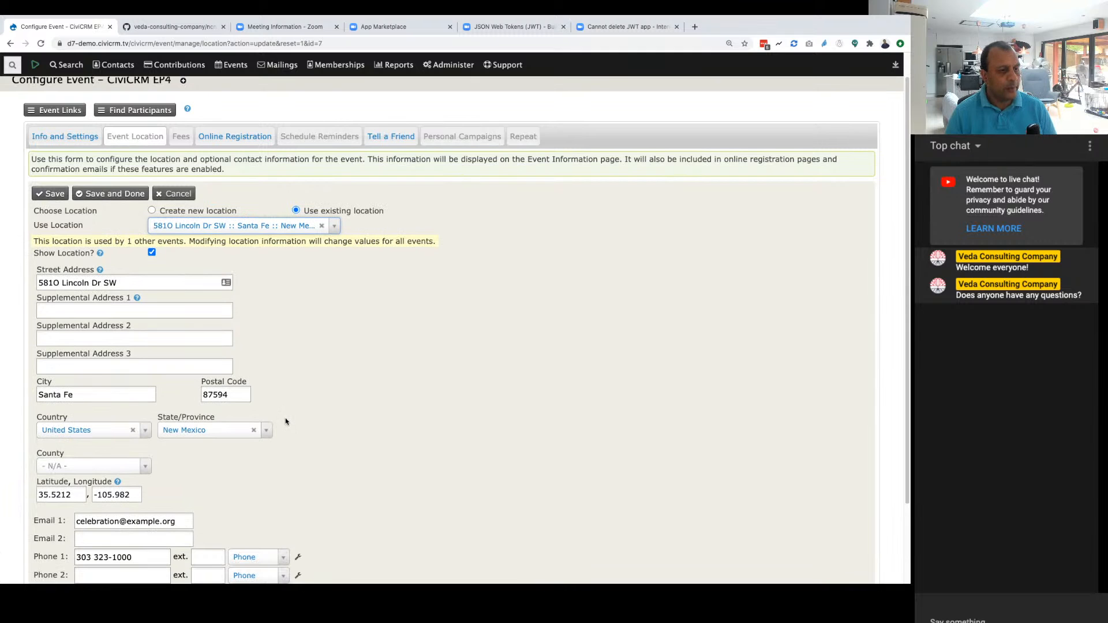
scroll(285, 421, "up", 1)
left_click(50, 222)
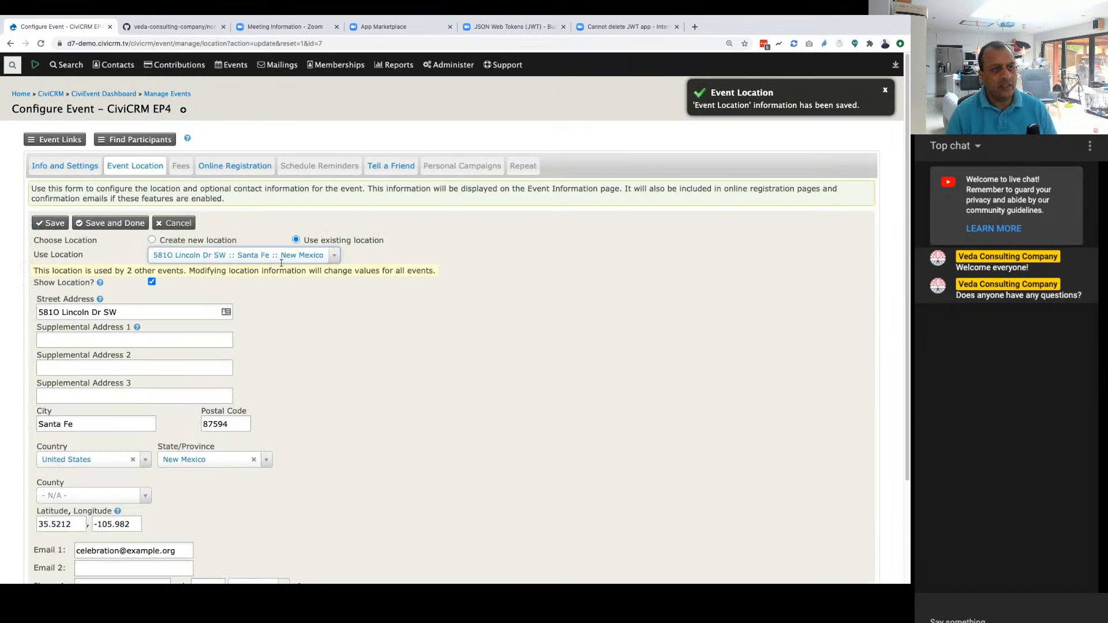
Step: Disallow registering multiple participants with the same email address in the event's online registration settings
left_click(178, 169)
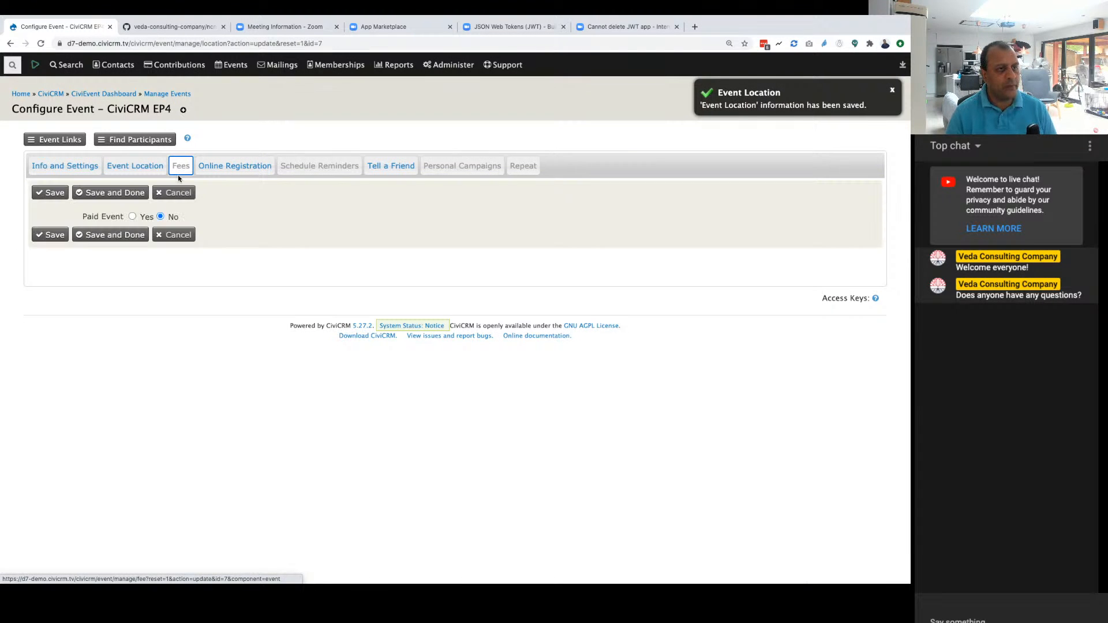
left_click(230, 166)
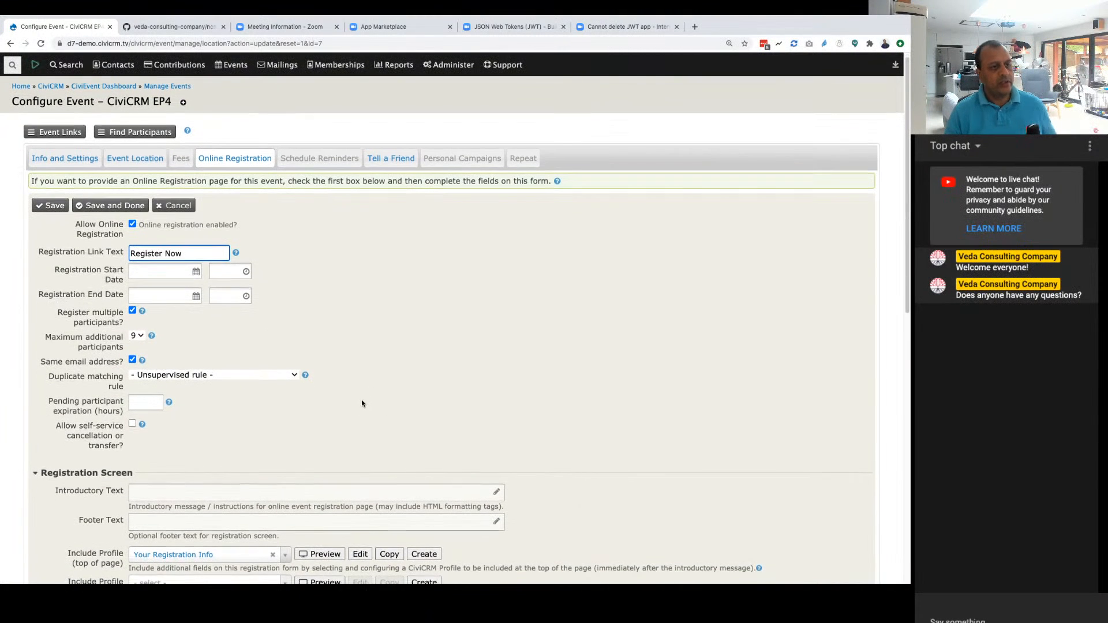
scroll(361, 403, "down", 1)
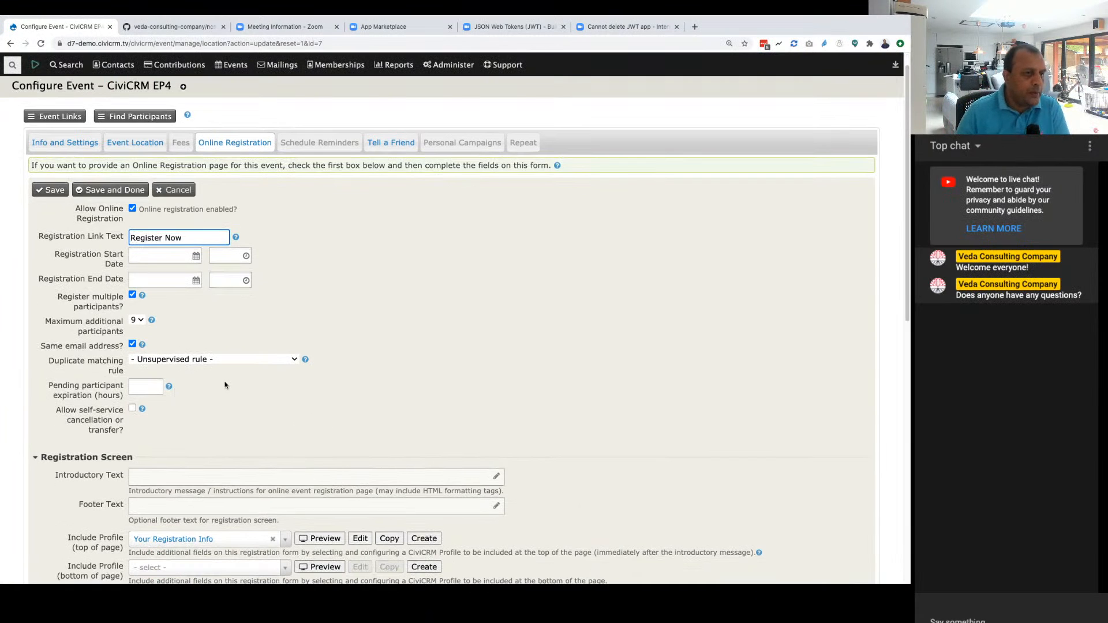
left_click(132, 345)
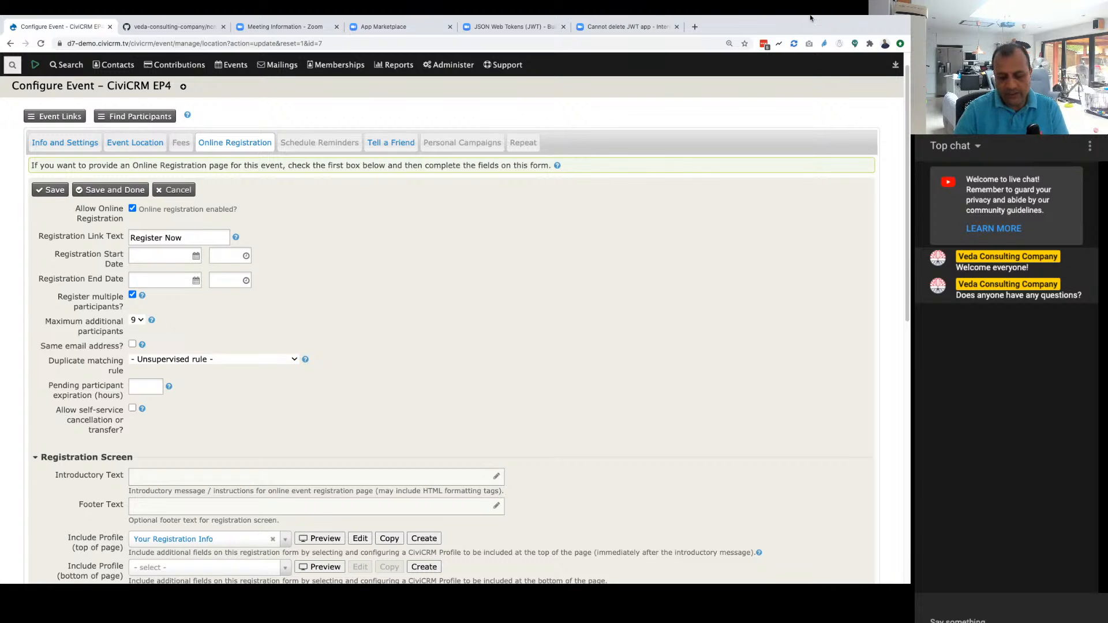
mouse_move(850, 18)
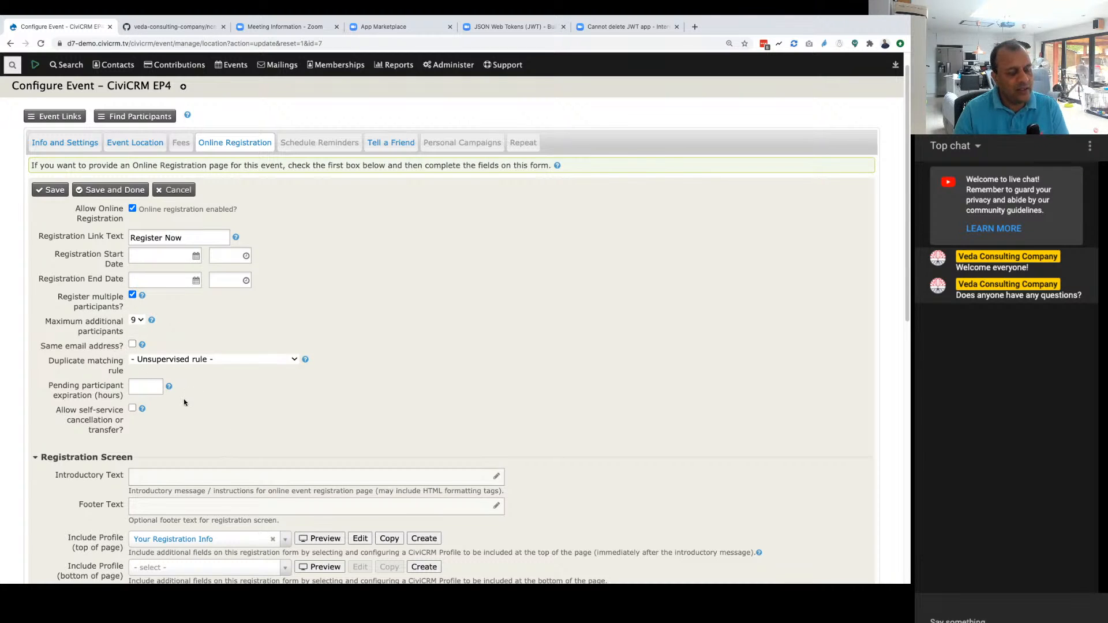
Step: Enable the registration confirmation email with "hello" as the from name and fill in the from email address
scroll(184, 402, "down", 1)
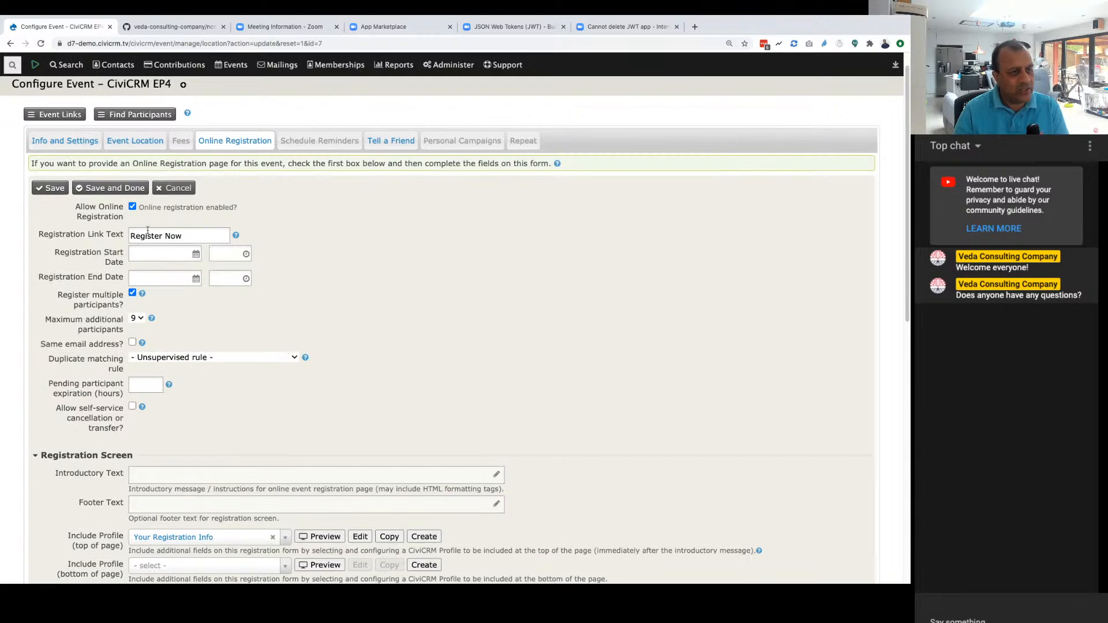
scroll(293, 422, "down", 3)
scroll(293, 421, "up", 2)
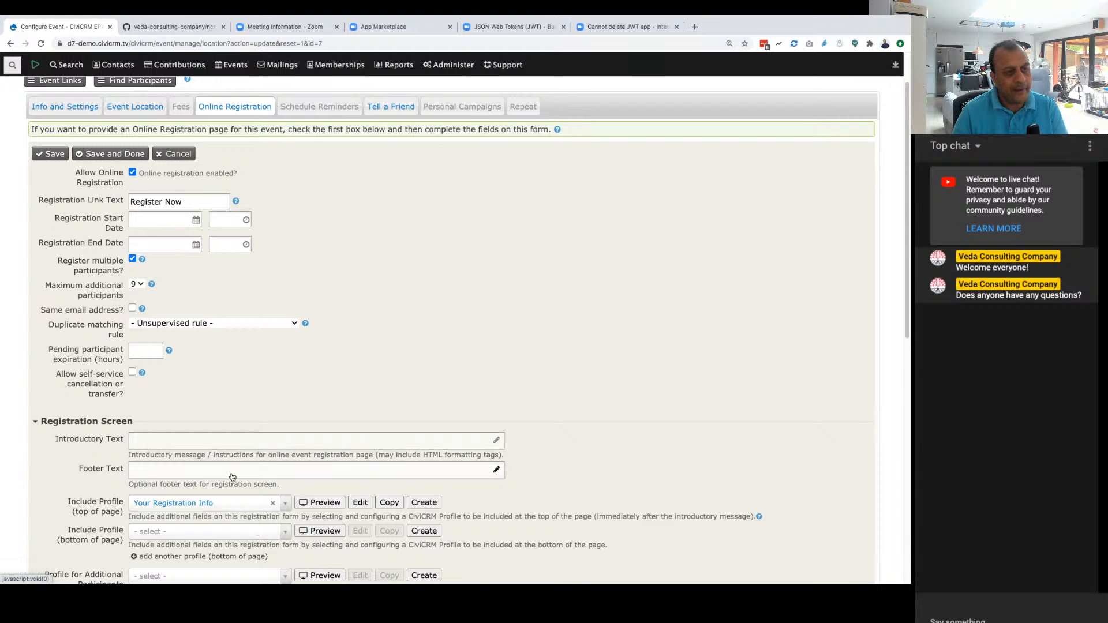
scroll(231, 477, "down", 3)
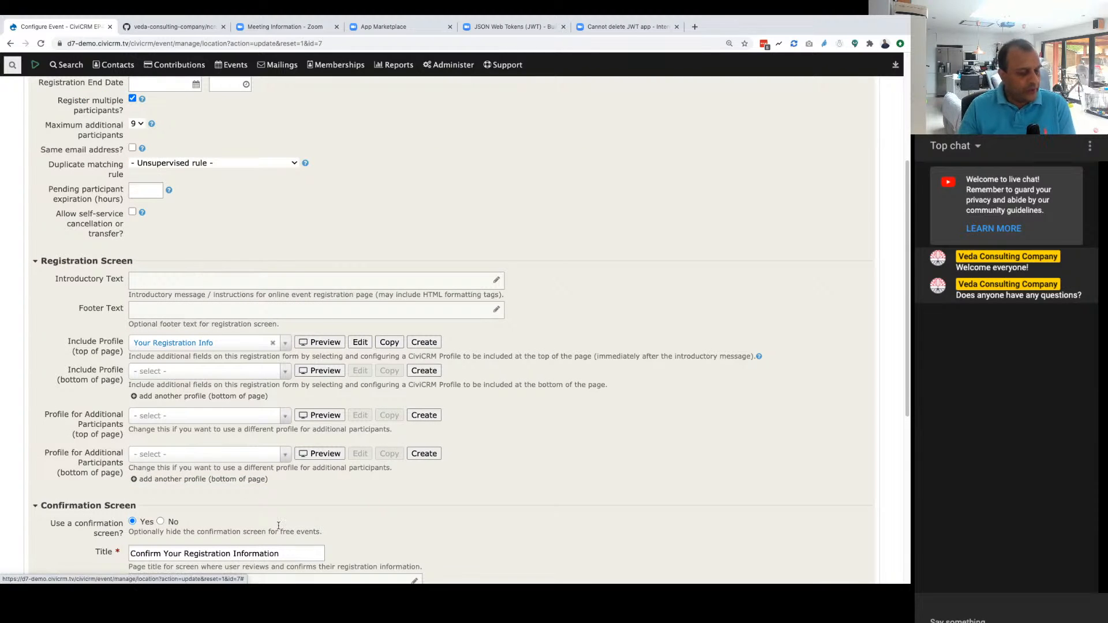
scroll(256, 538, "down", 5)
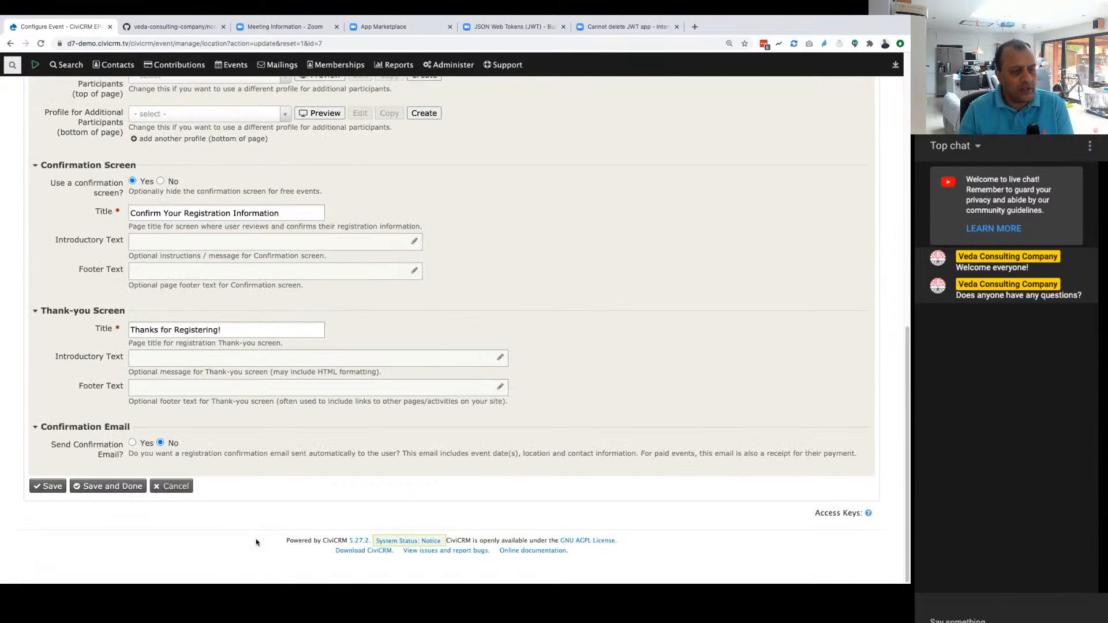
left_click(132, 443)
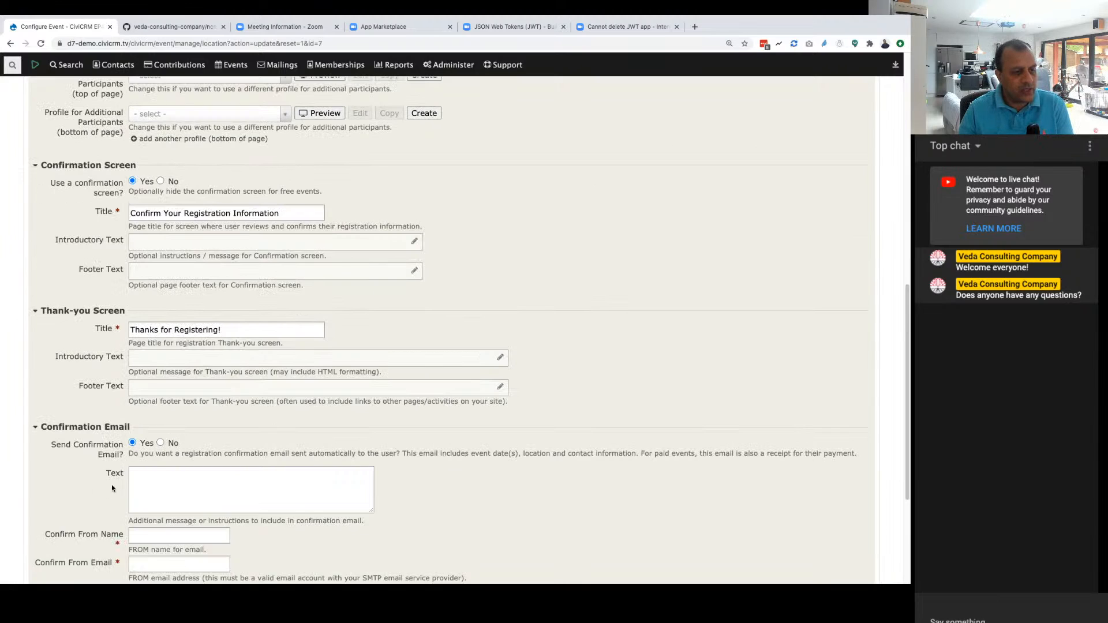
left_click(160, 537)
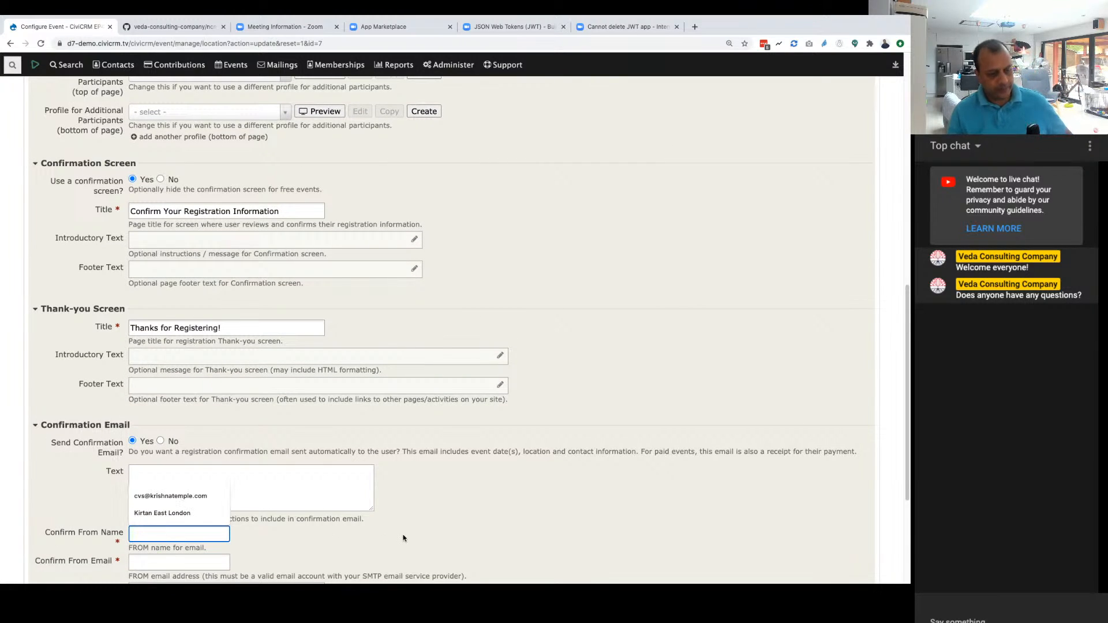
type("hel")
key("Tab")
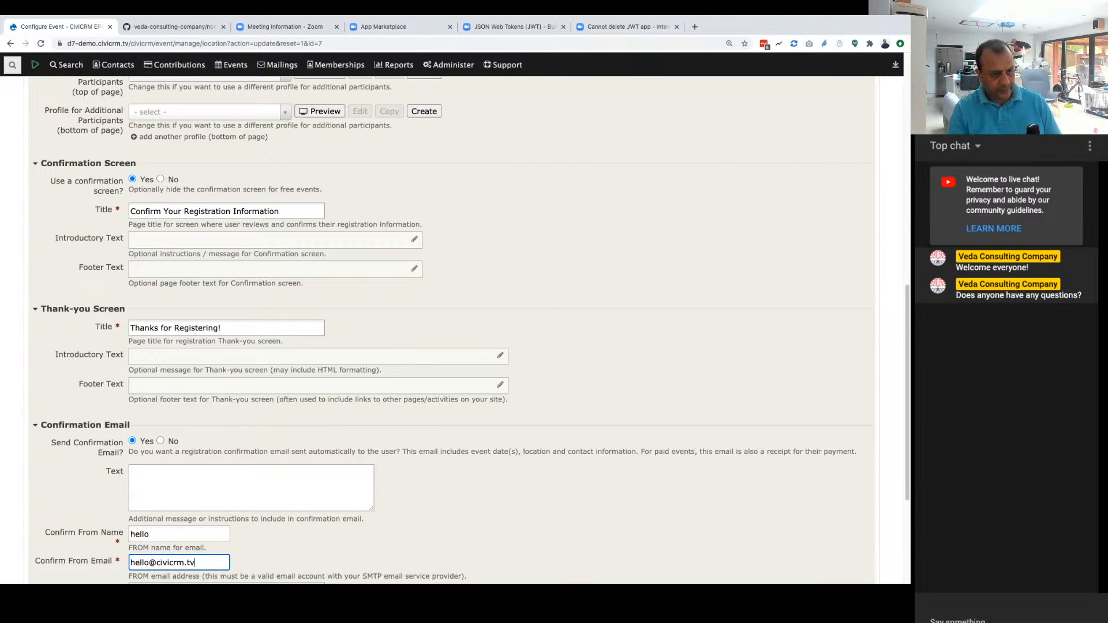
Step: Review the completed online registration settings for the event and save them
scroll(375, 548, "down", 3)
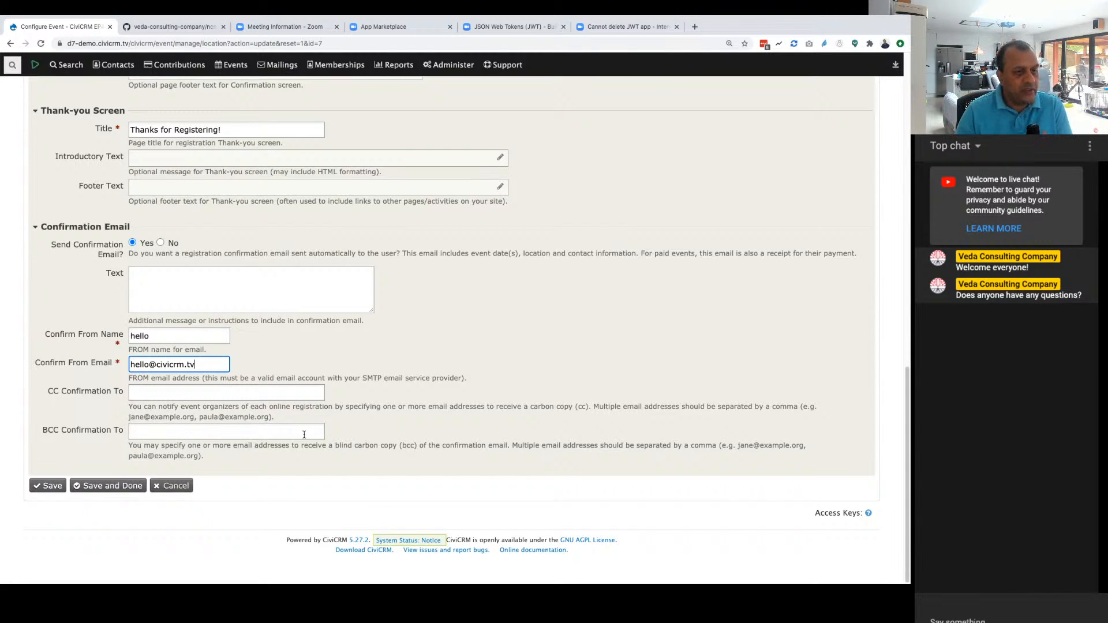
scroll(427, 496, "up", 5)
scroll(426, 497, "up", 10)
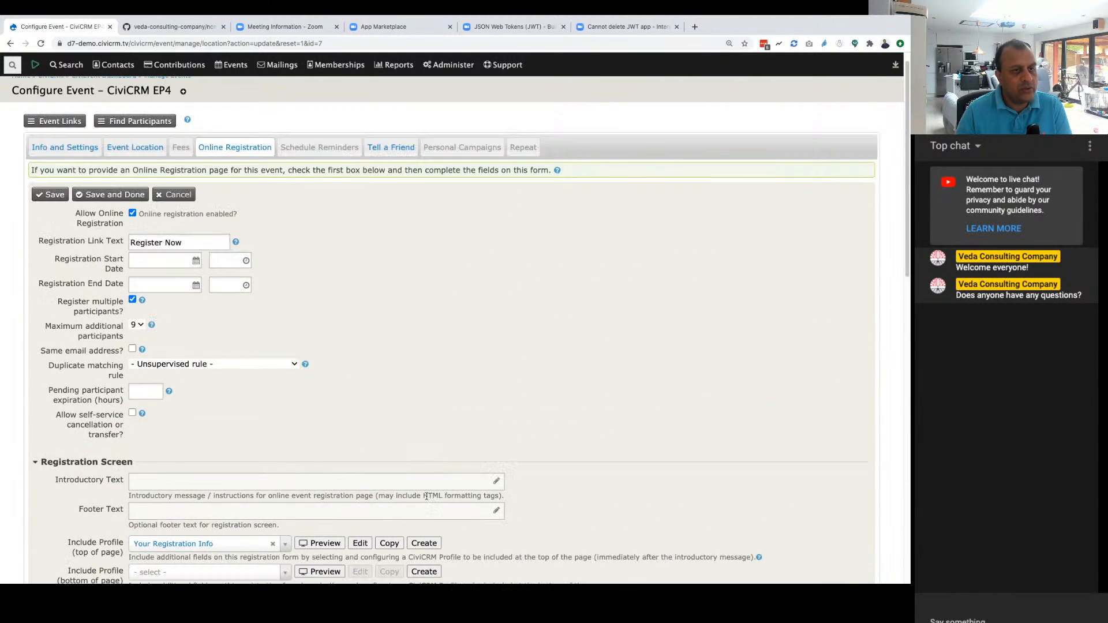
scroll(427, 496, "down", 15)
left_click(49, 485)
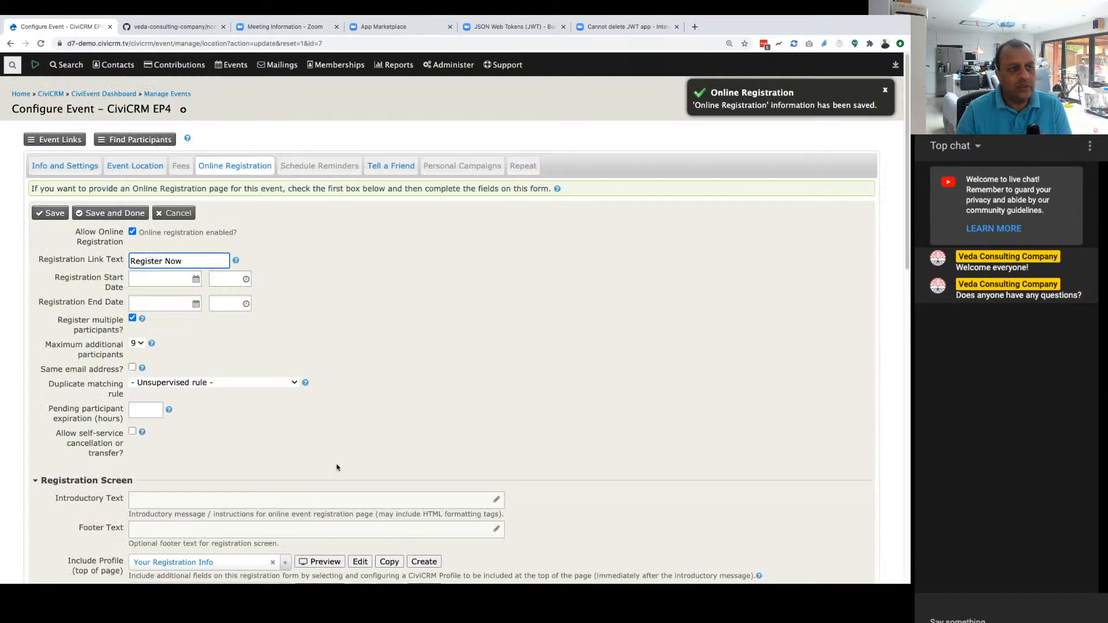
Step: View the event's live online registration form in an incognito window and close it
left_click(58, 140)
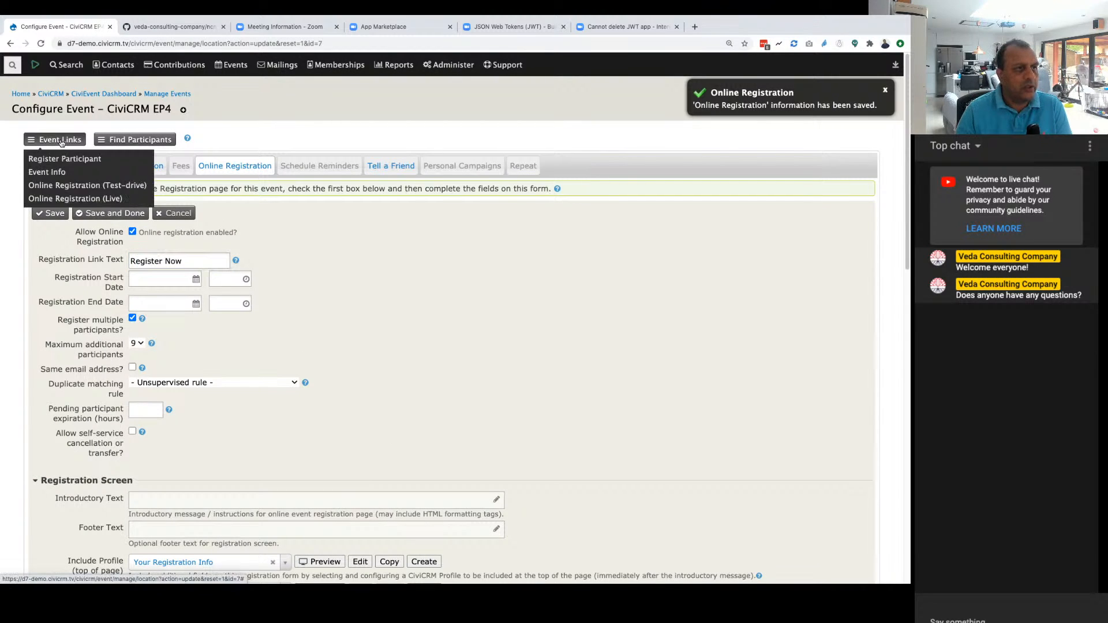
left_click(68, 198)
right_click(67, 199)
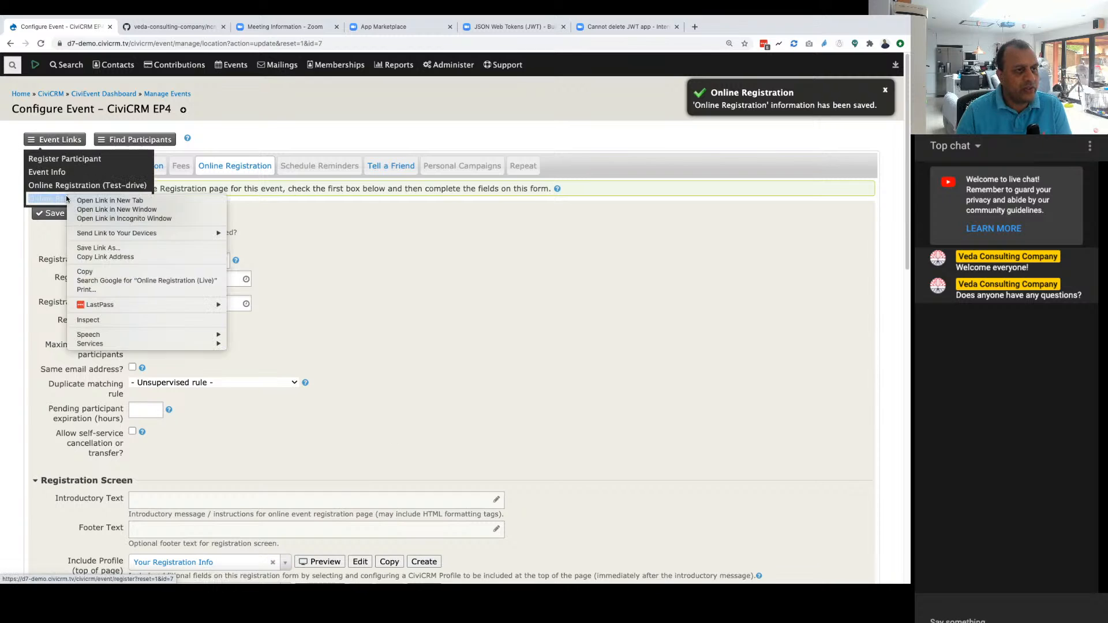
left_click(95, 219)
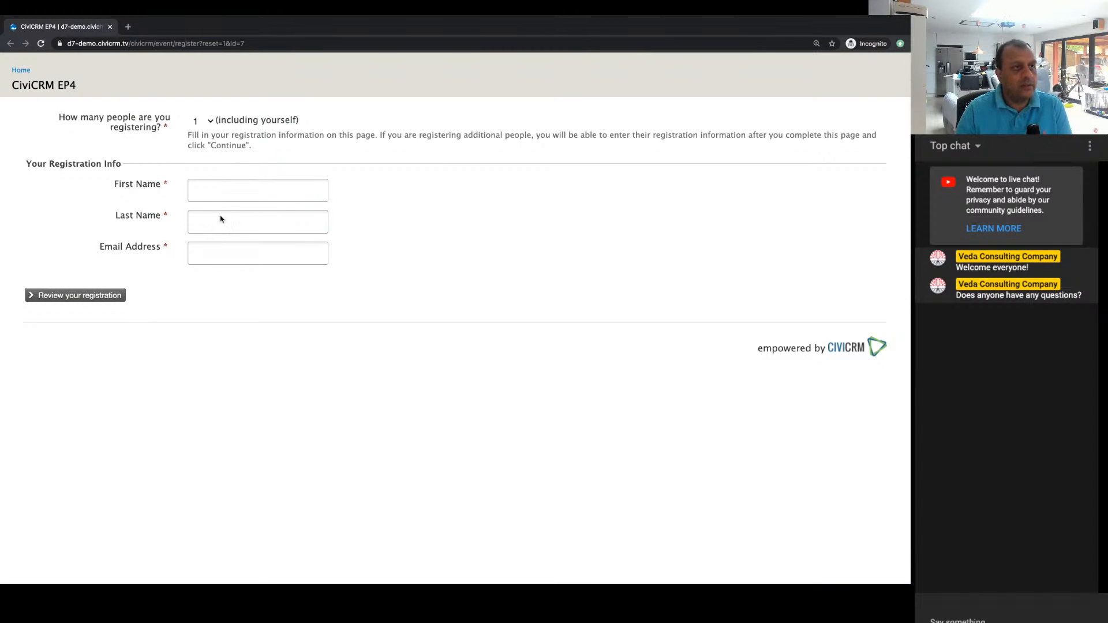
left_click(110, 27)
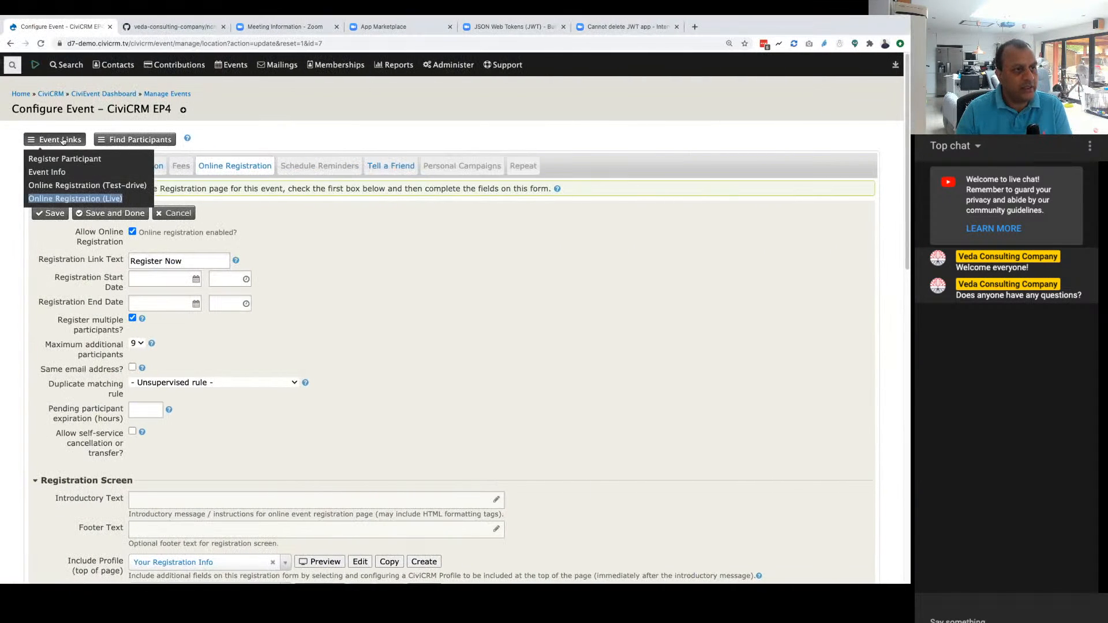
Step: View the public event info page and the site's home page in an incognito window, and close the window
left_click(115, 190)
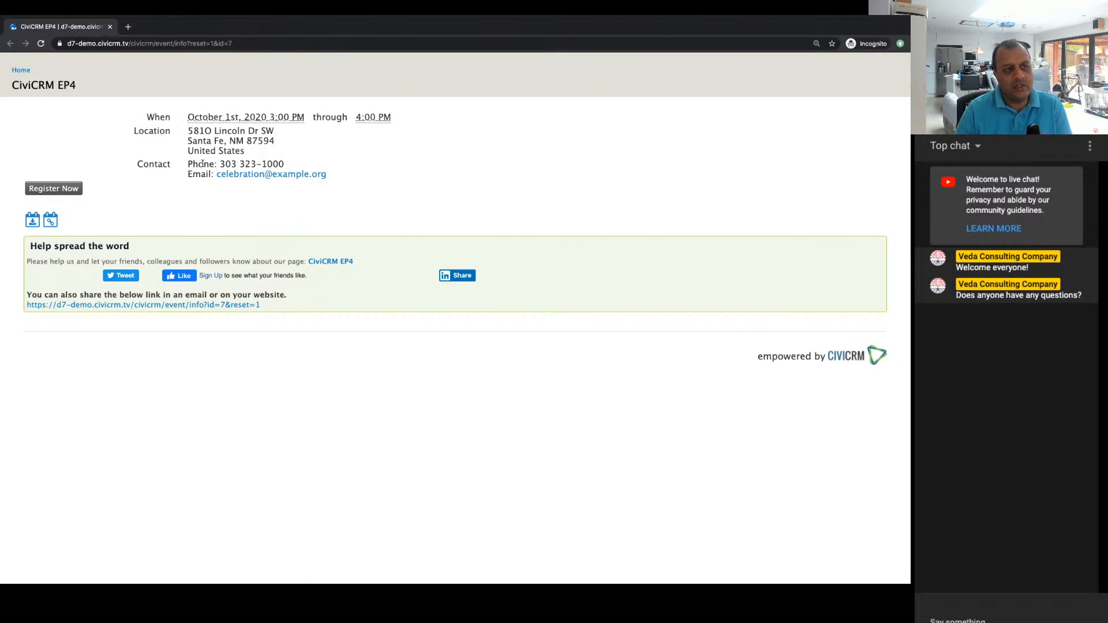
left_click(19, 70)
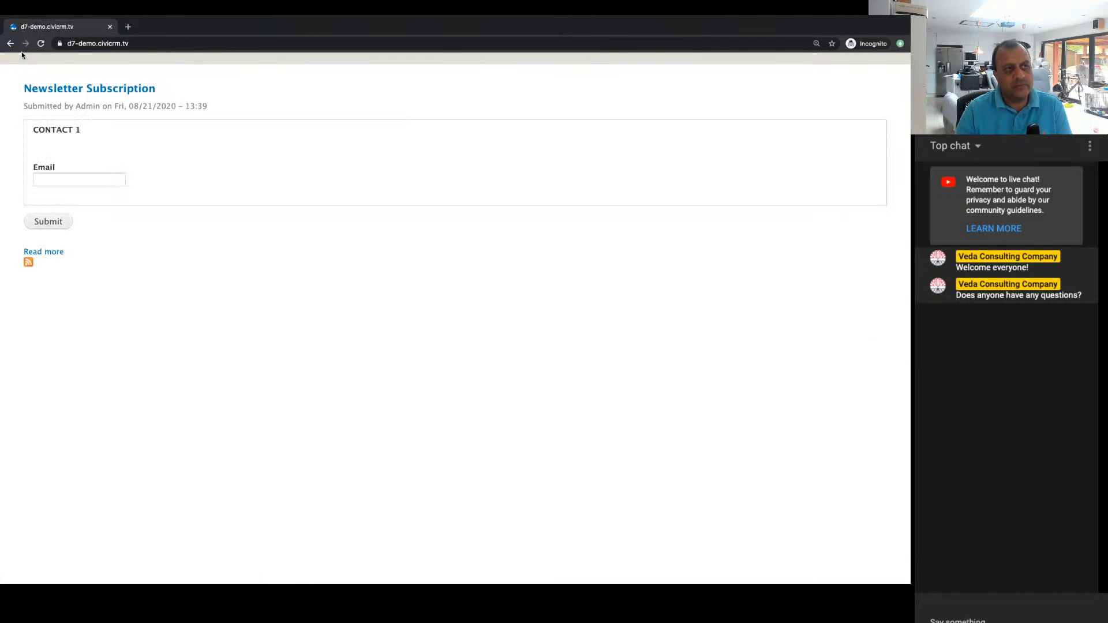
left_click(10, 43)
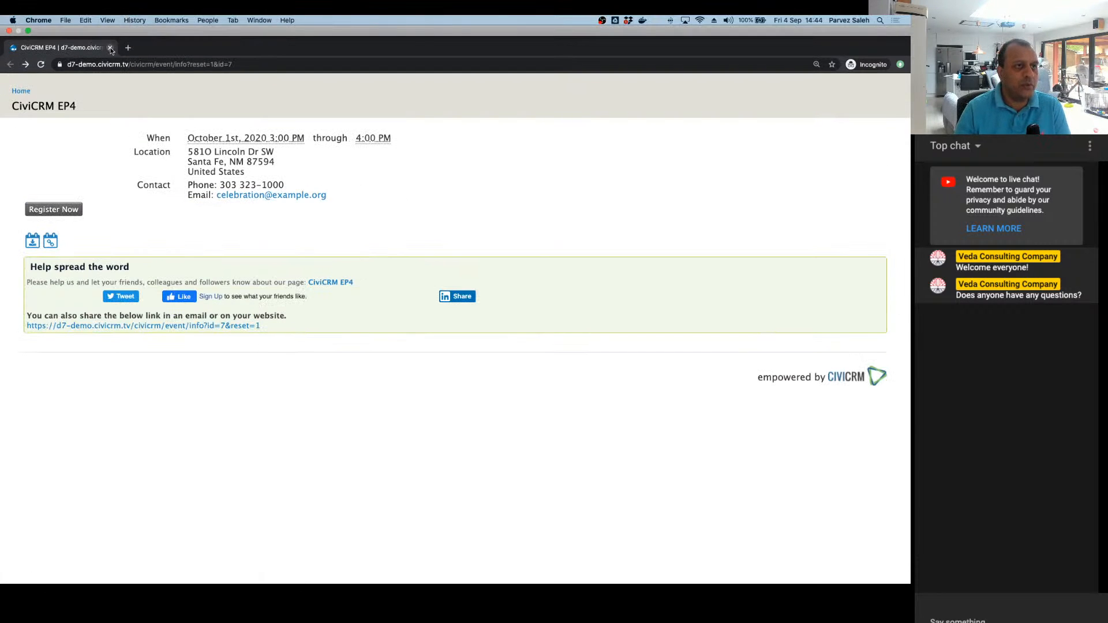
left_click(110, 48)
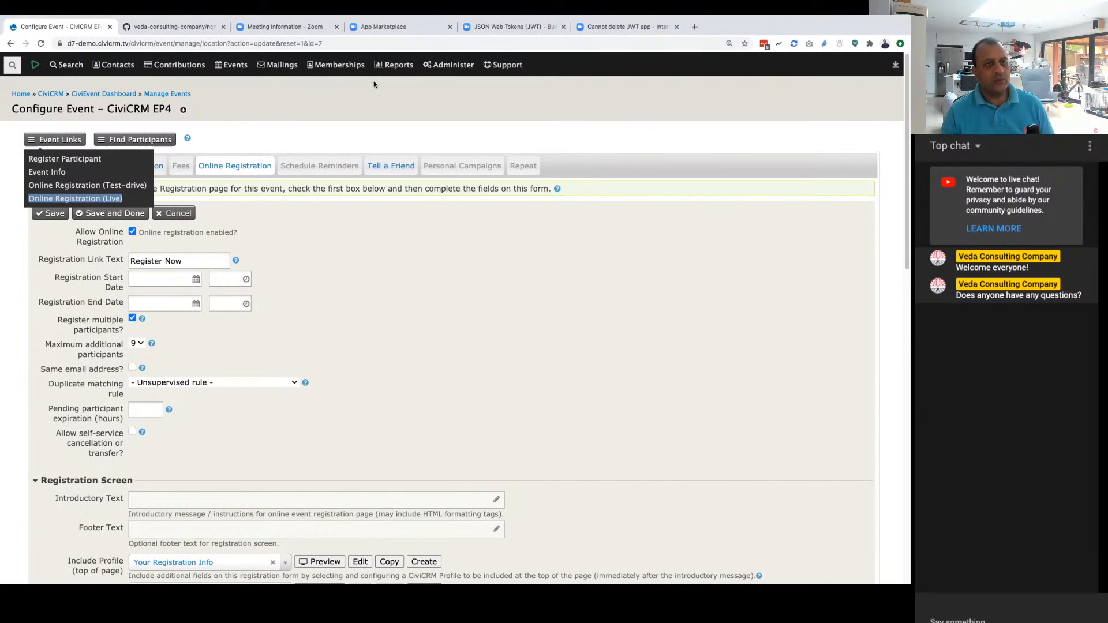
Step: Open the Custom Fields administration in a new tab and view the fields in the Zoom Fields set
mouse_move(449, 65)
mouse_move(474, 100)
left_click(622, 103, "super")
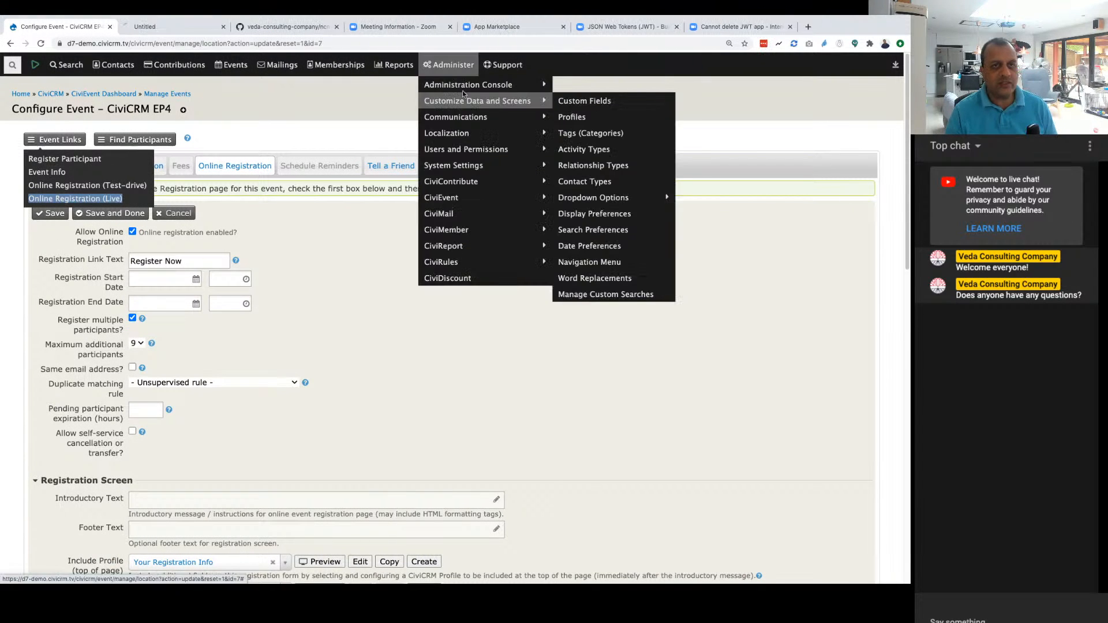
left_click(164, 27)
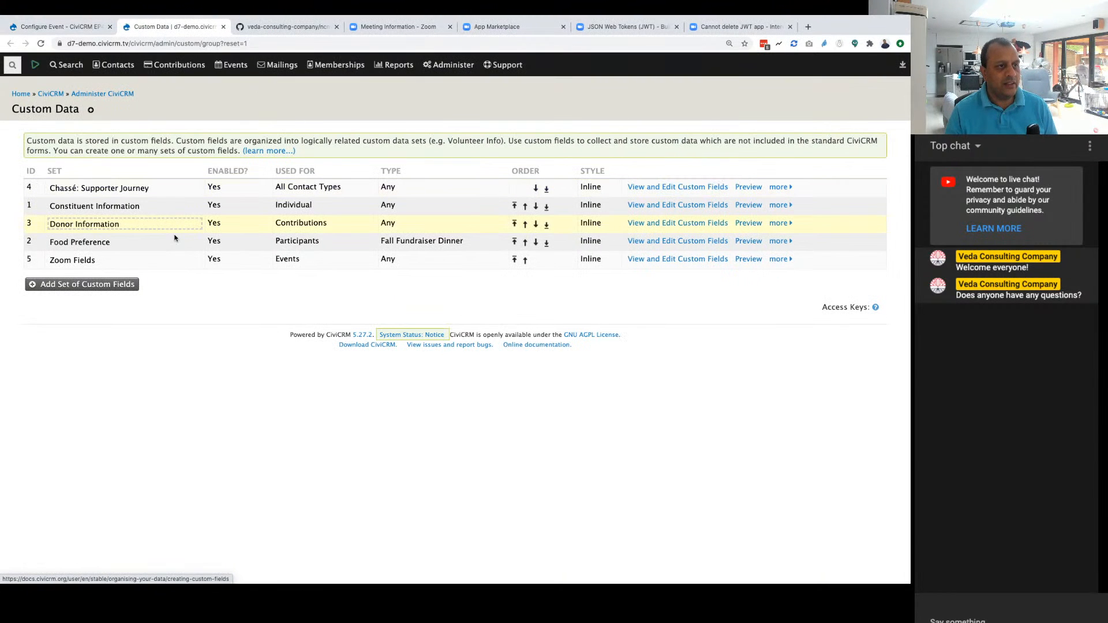
left_click(670, 258)
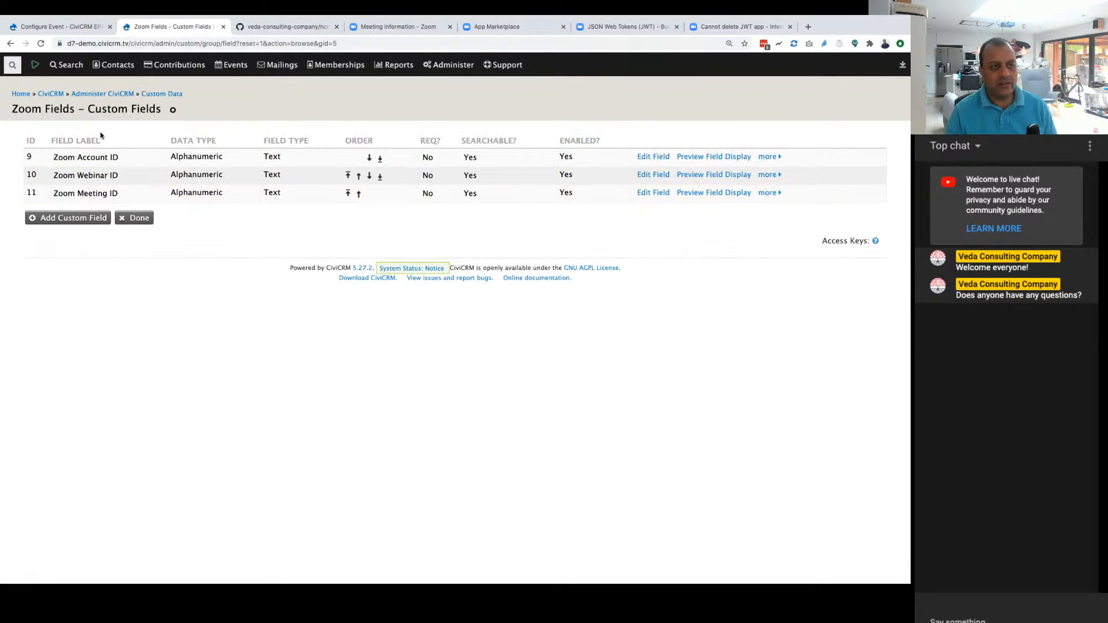
Step: Open the settings of the Zoom Fields custom data set and read the help on making the set public
left_click(10, 44)
left_click(777, 259)
left_click(726, 274)
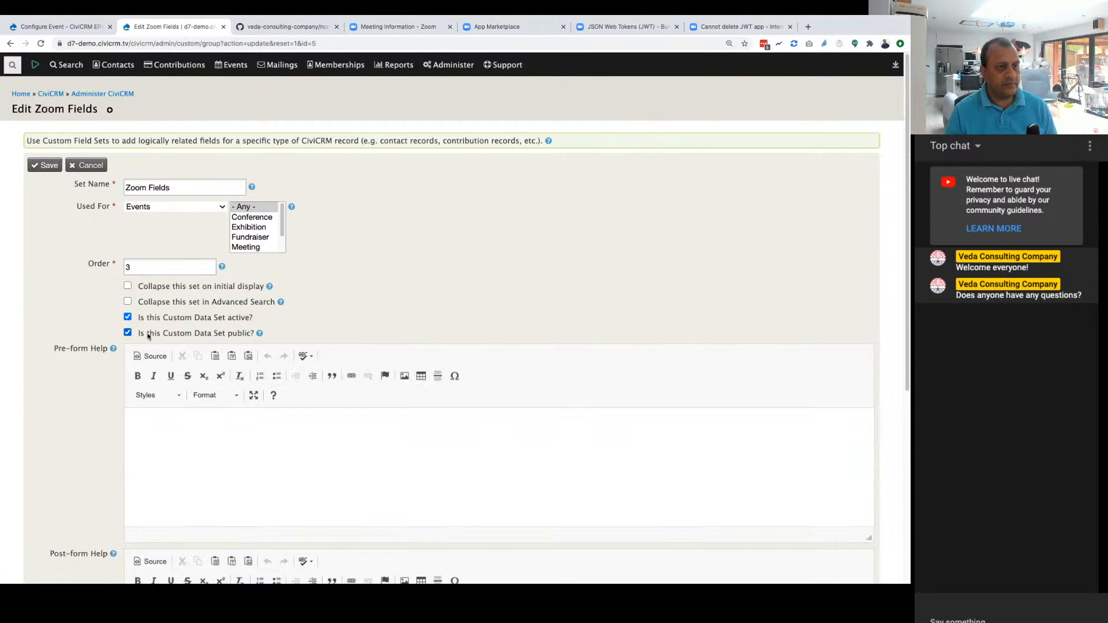
left_click(259, 333)
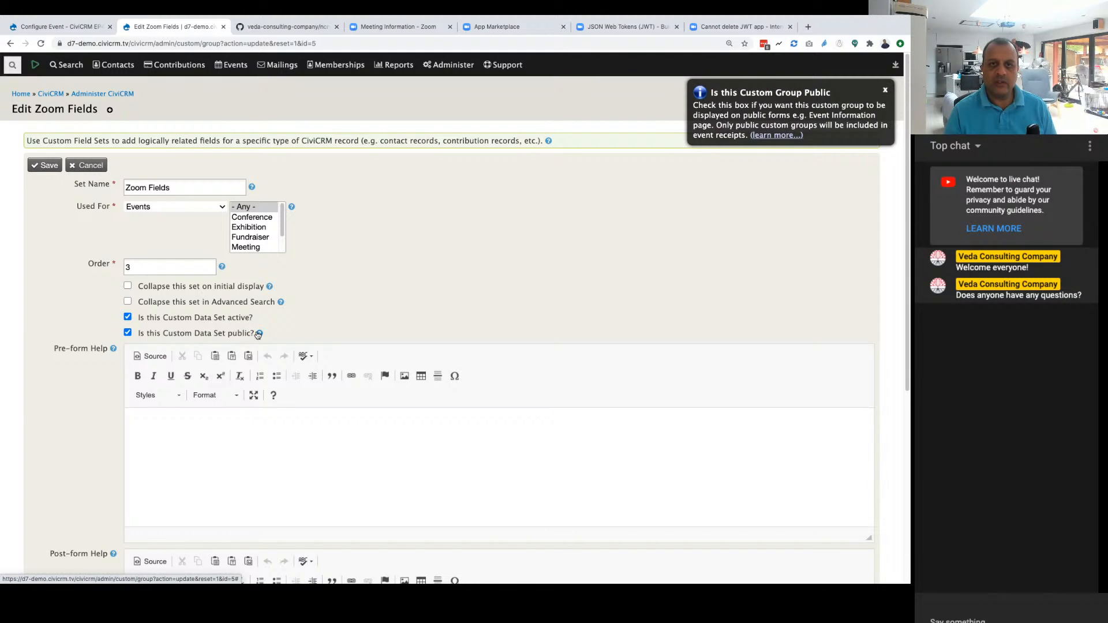
scroll(396, 287, "down", 5)
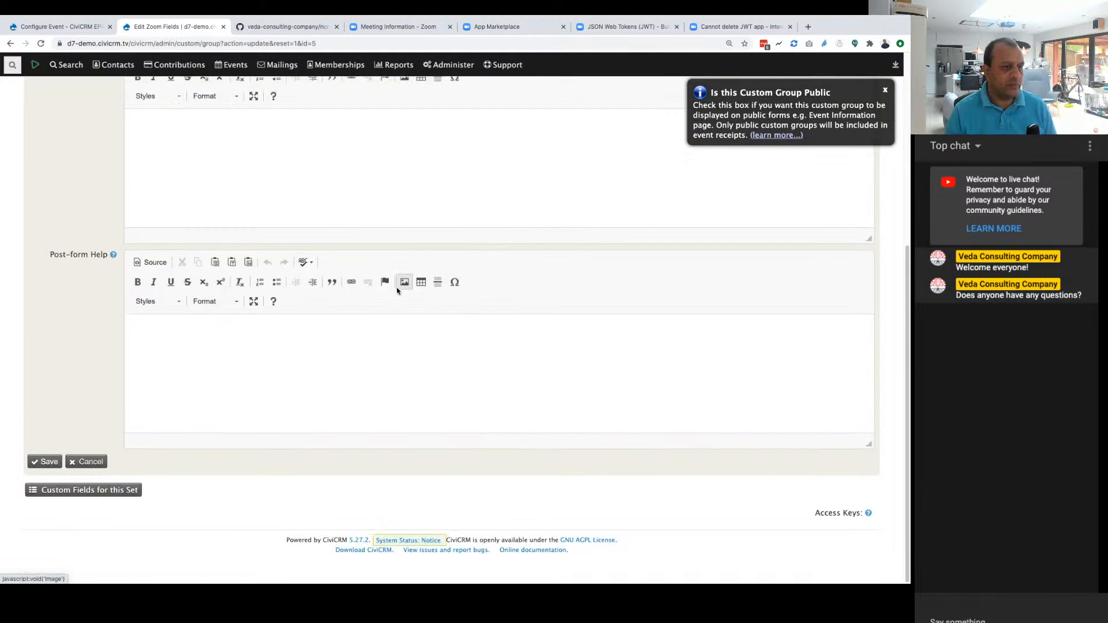
scroll(396, 286, "up", 5)
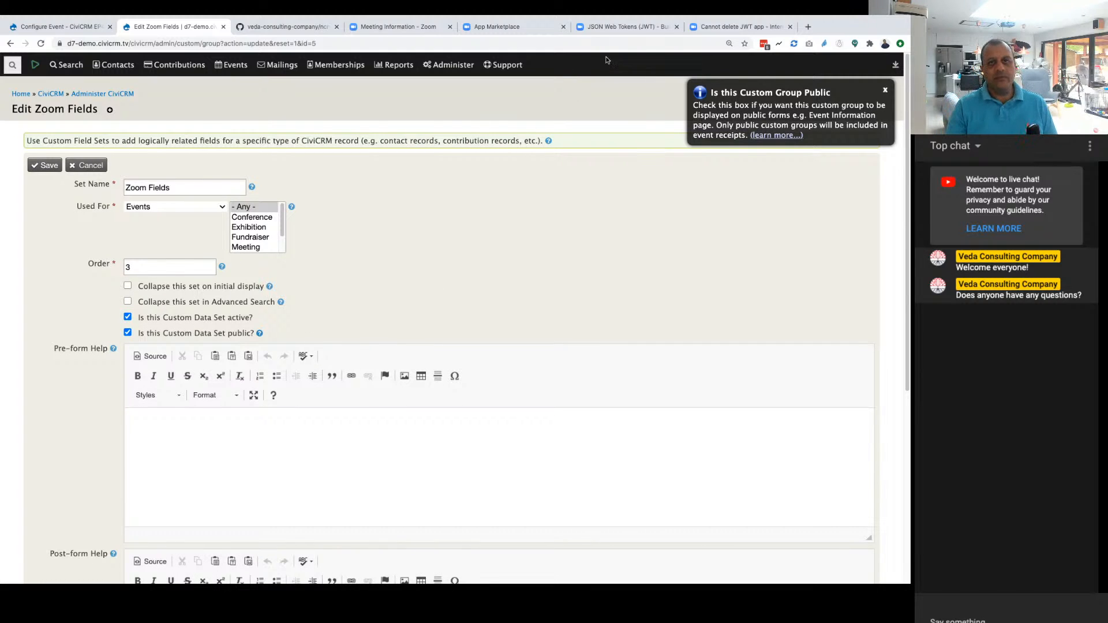
Step: Return to the event configuration, open the event info page in an incognito window and start a registration
left_click(67, 29)
left_click(350, 256)
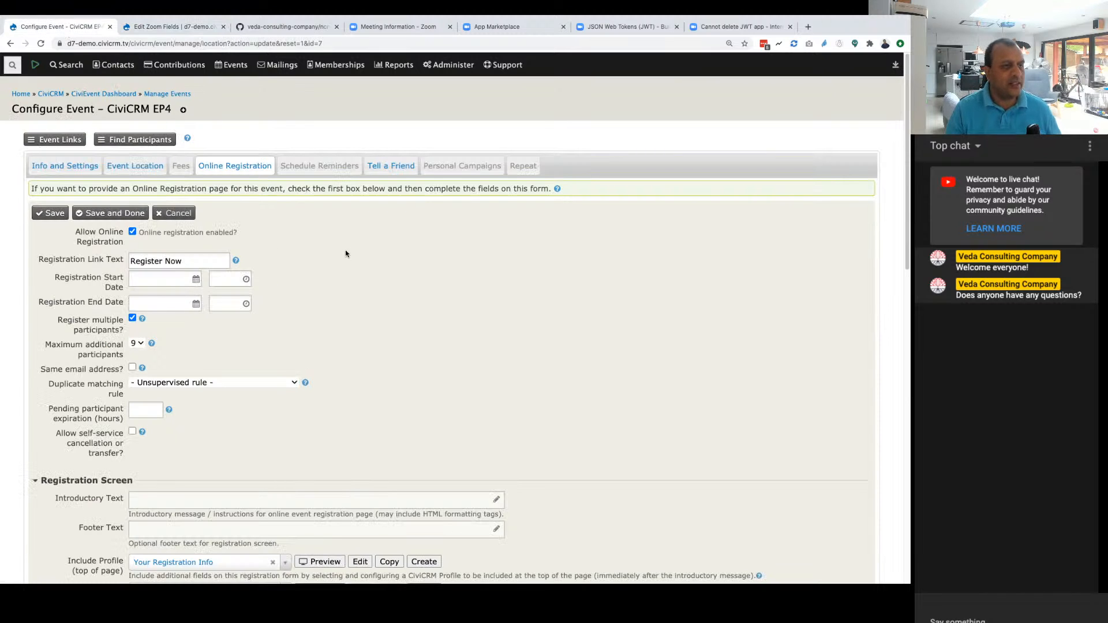
left_click(69, 139)
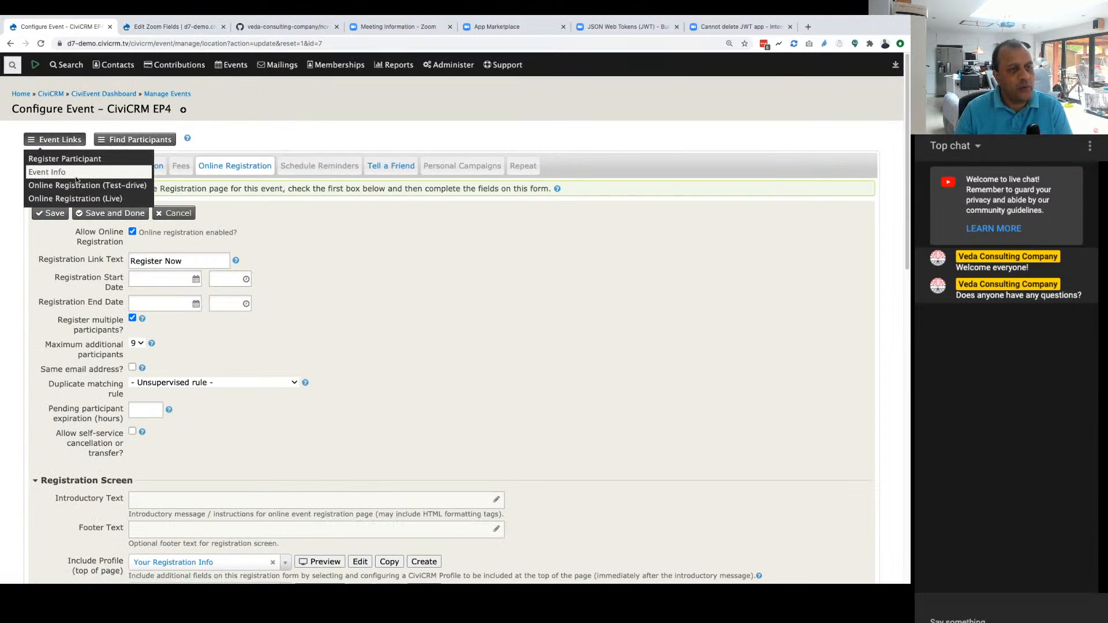
right_click(43, 173)
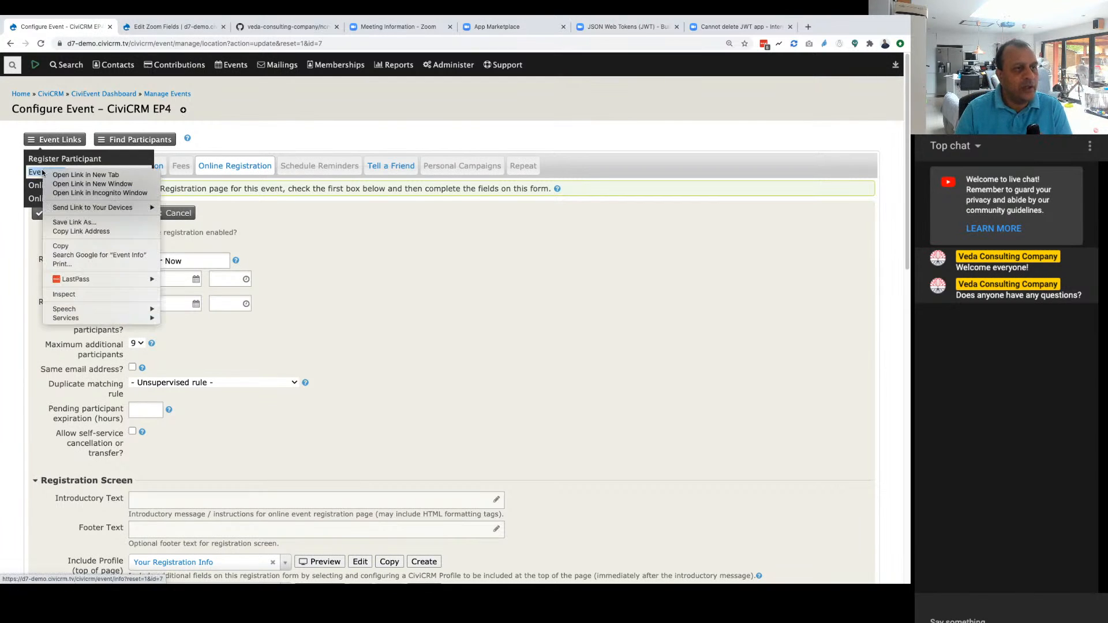
left_click(75, 193)
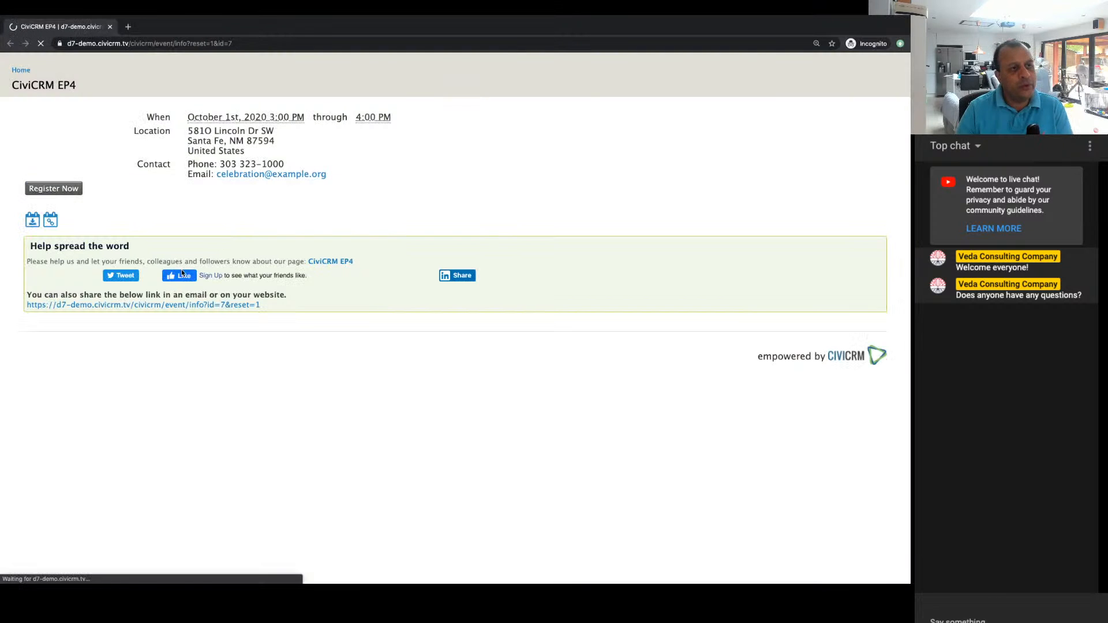
left_click(63, 190)
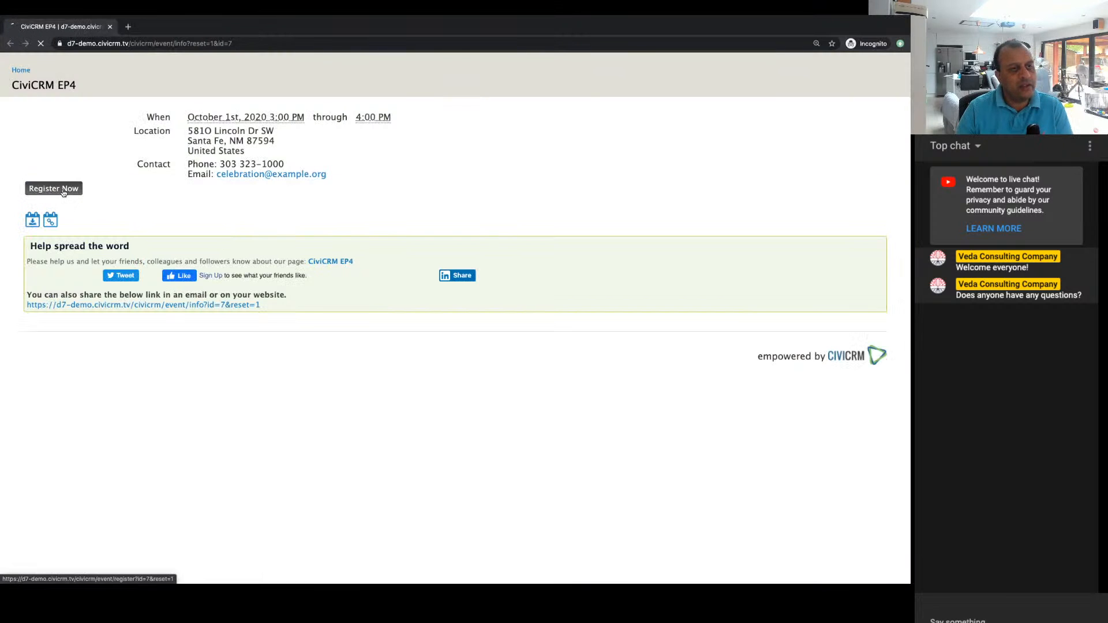
Step: Keep the number of people at 1 and enter the registrant's first name, last name and email address
left_click(210, 123)
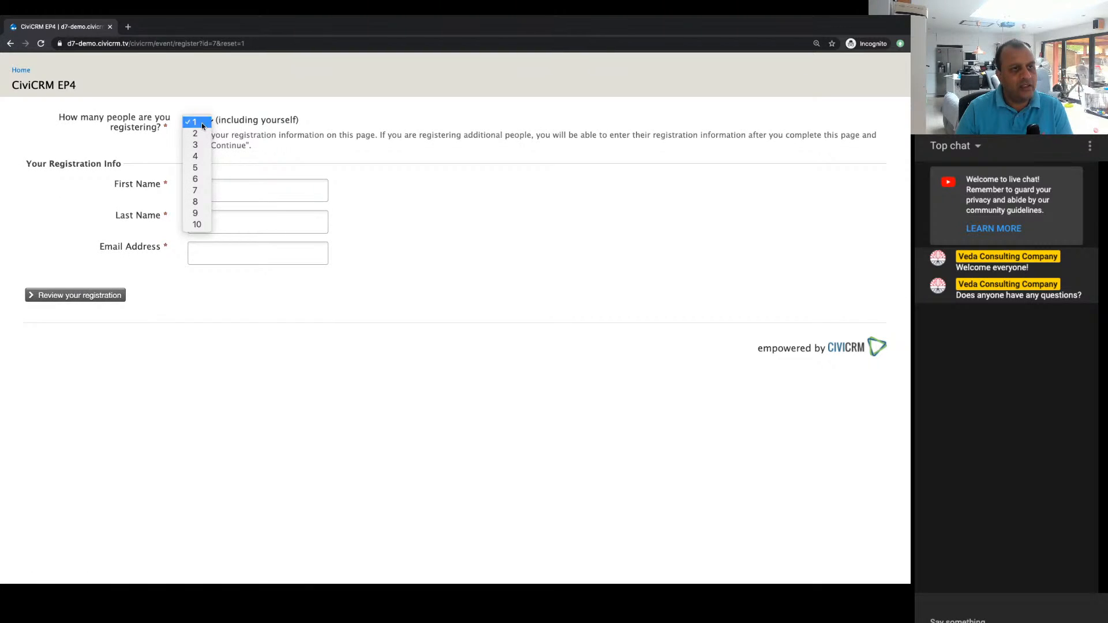
left_click(202, 122)
left_click(226, 189)
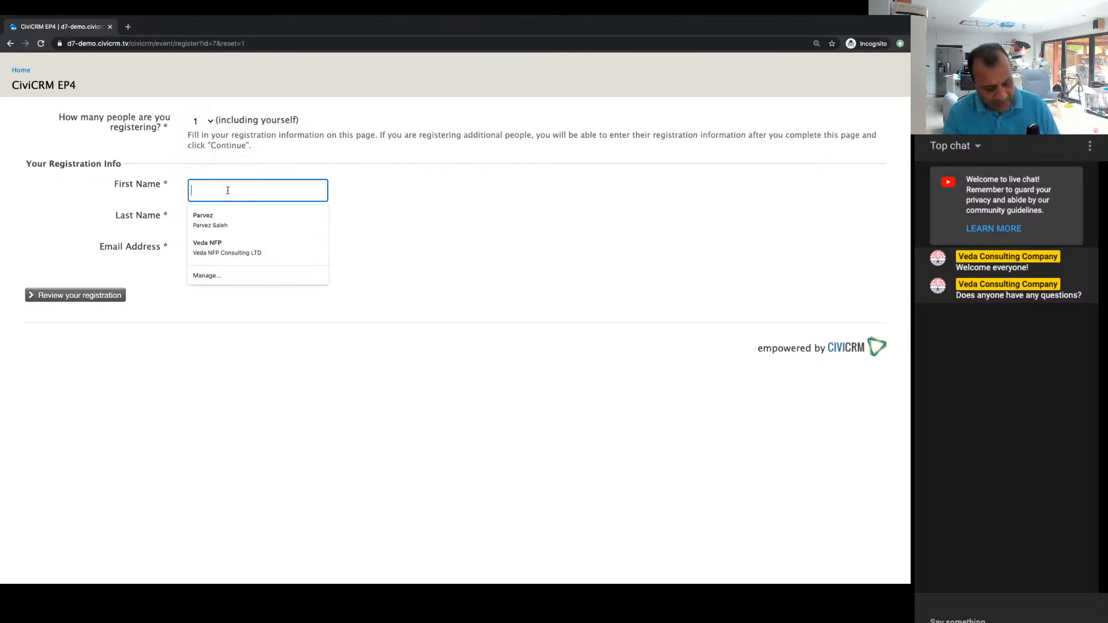
key("Tab")
key("Tab")
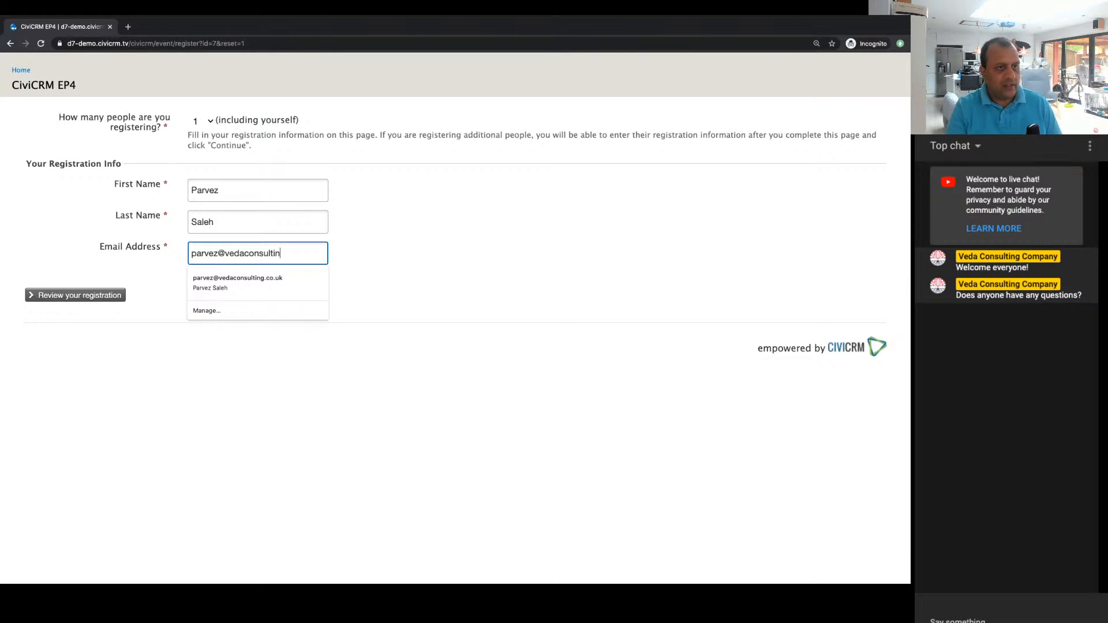
Step: Review and submit the CiviCRM EP4 registration, and close the incognito window
left_click(99, 298)
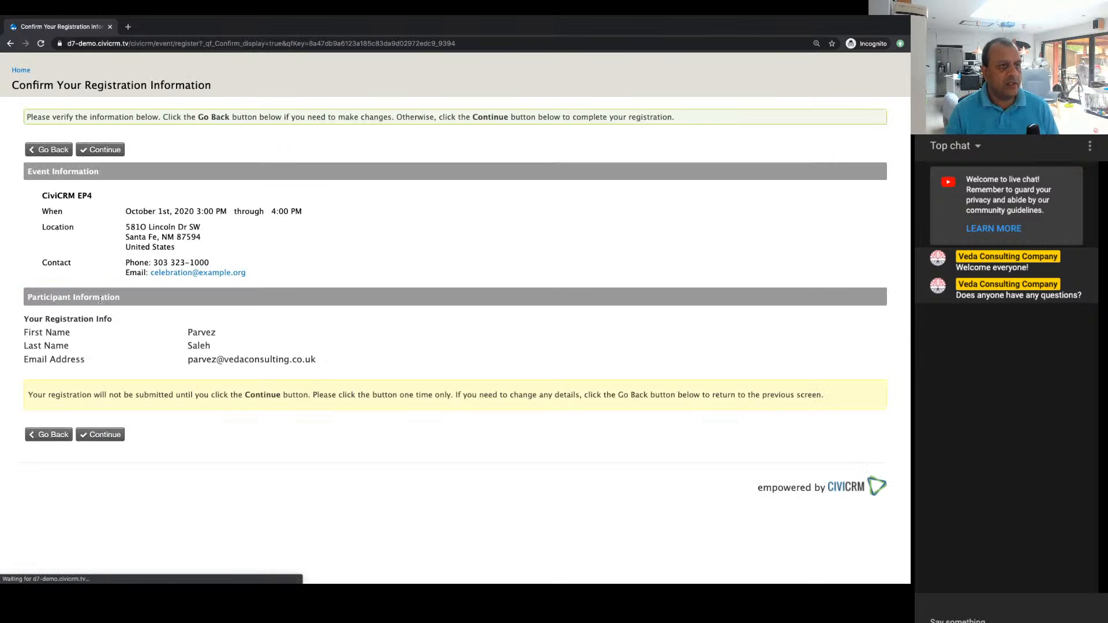
left_click(98, 436)
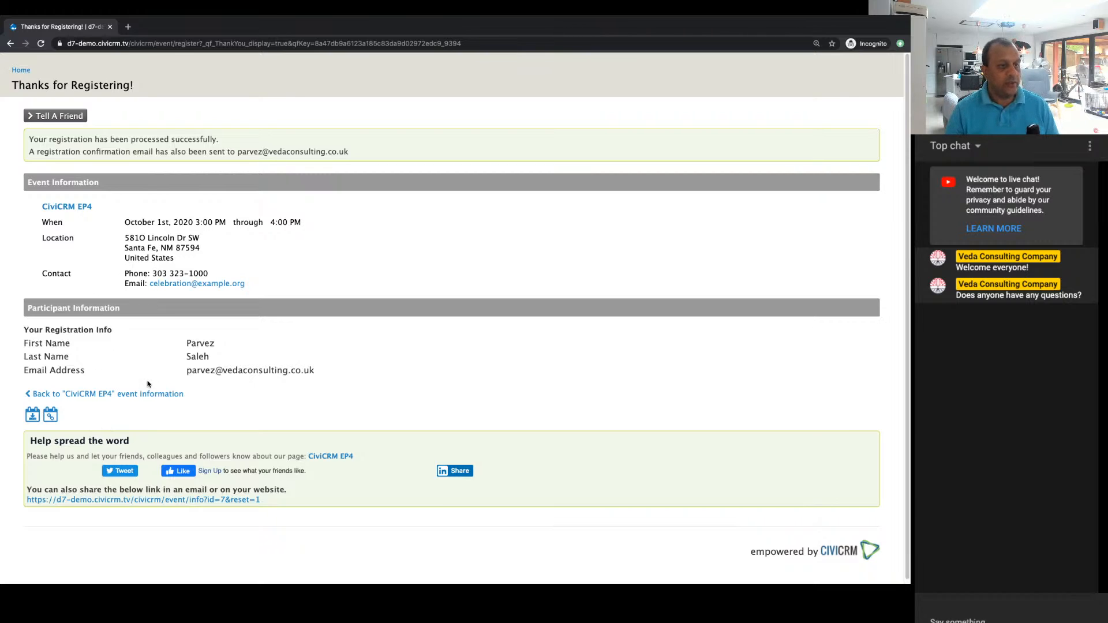
left_click(111, 27)
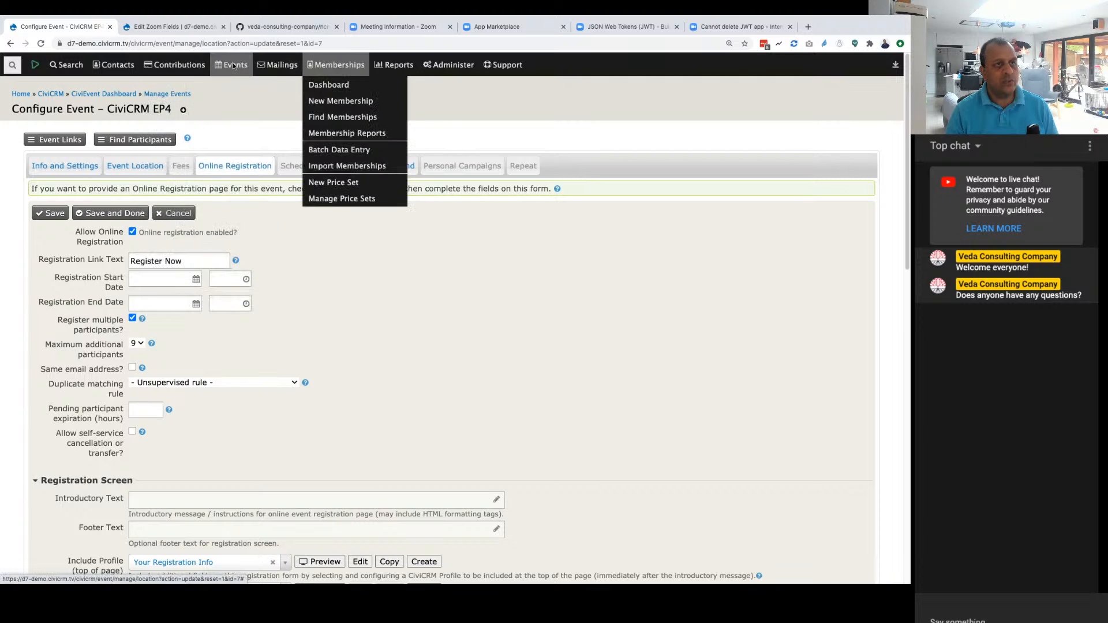
Step: Open the counted participants of CiviCRM EP4 from the event dashboard and view the registrant's contact record, including activities and events
left_click(230, 87)
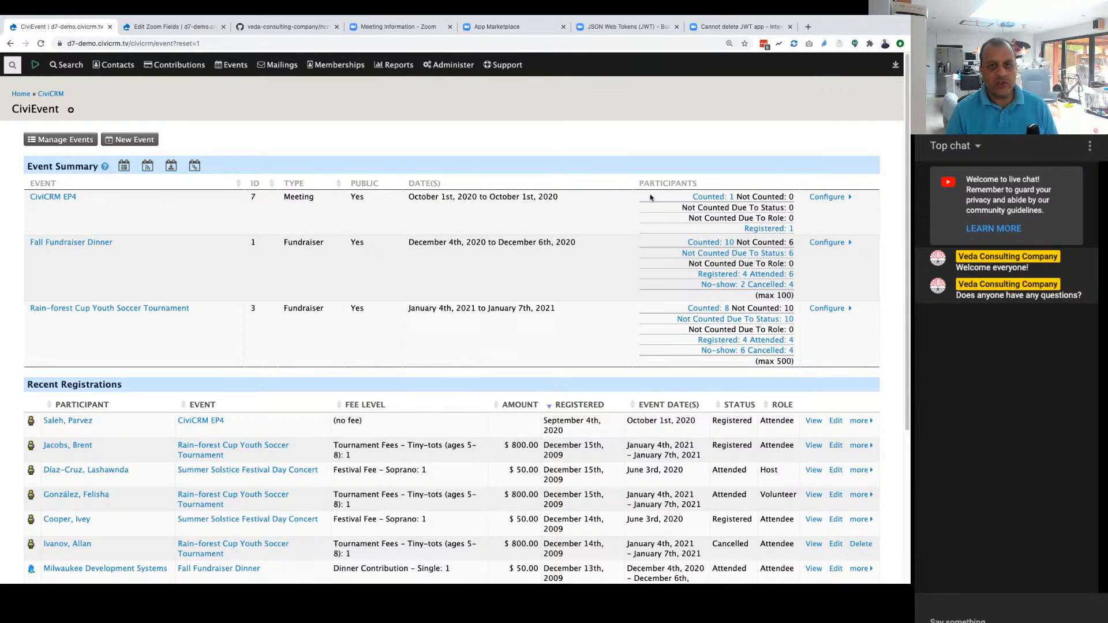
left_click(719, 197)
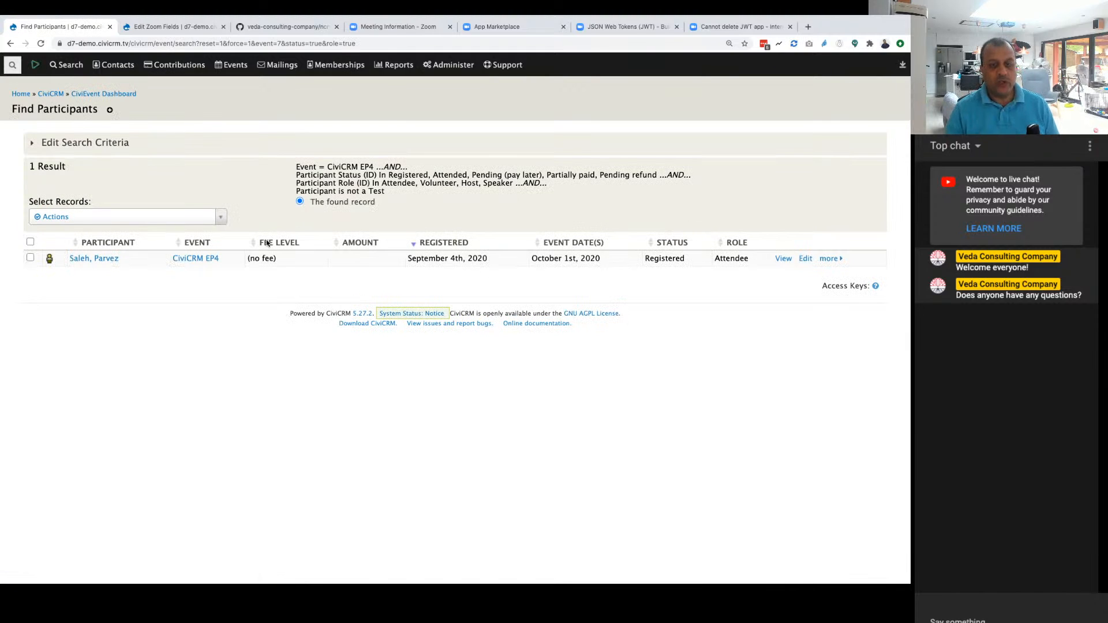
left_click(94, 258)
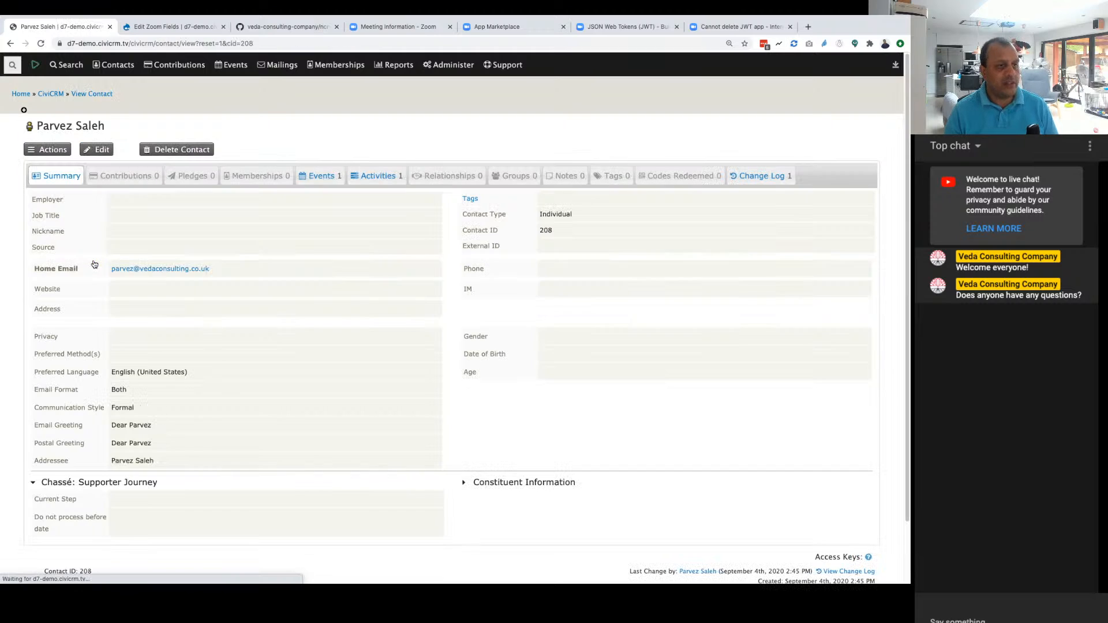
left_click(382, 176)
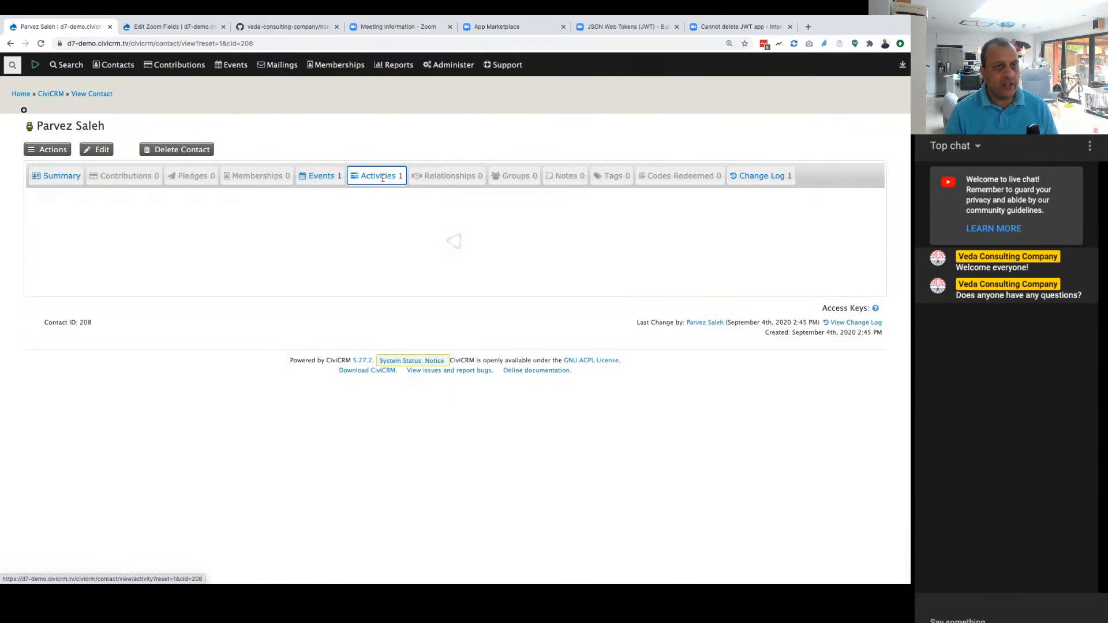
left_click(338, 183)
left_click(38, 180)
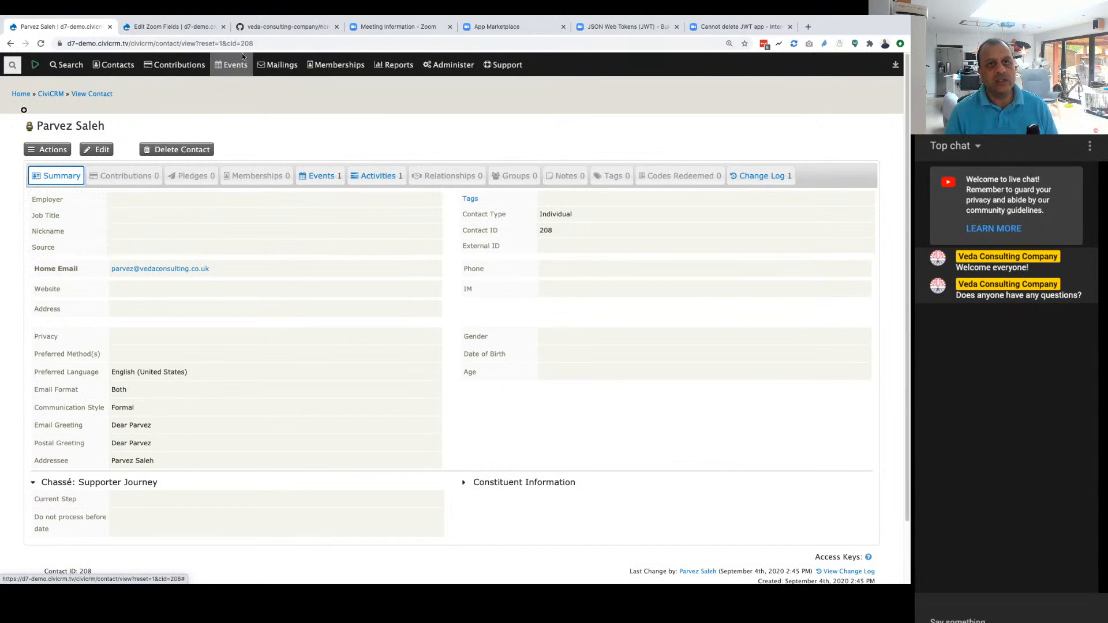
Step: Reload the CiviCRM TV EP4 meeting page in Zoom and examine its registrants under Manage Attendees
left_click(414, 27)
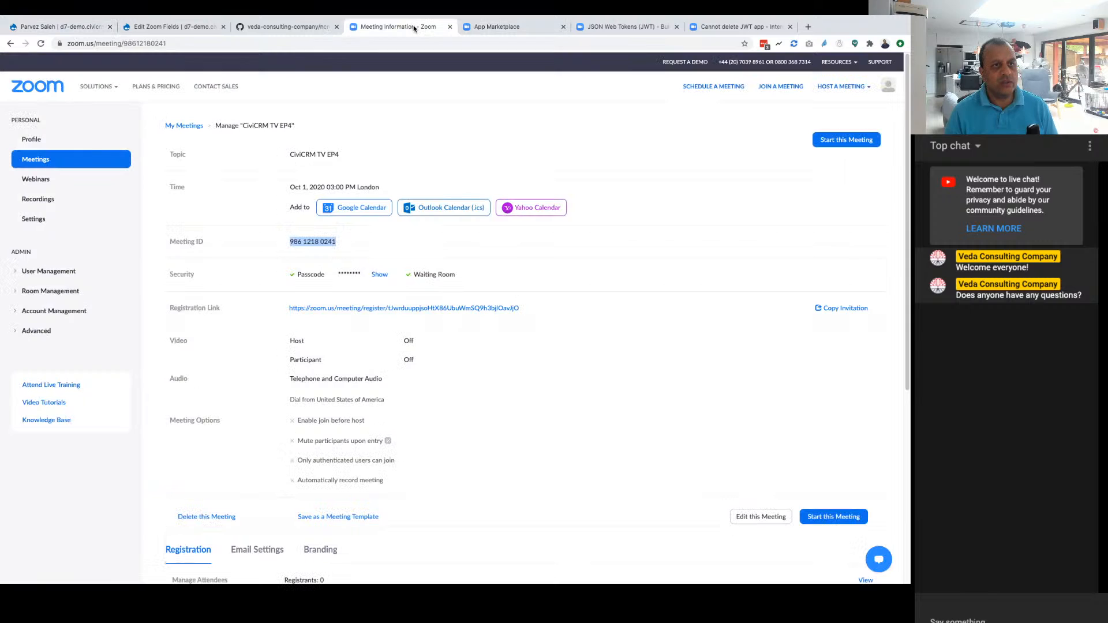
scroll(548, 410, "down", 4)
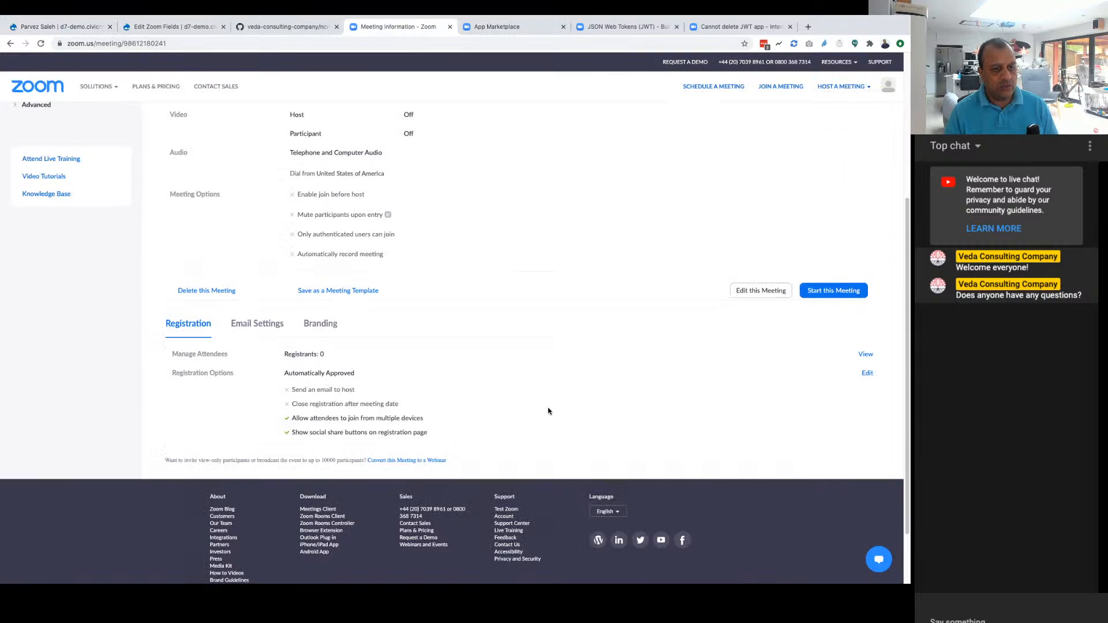
key("super+r")
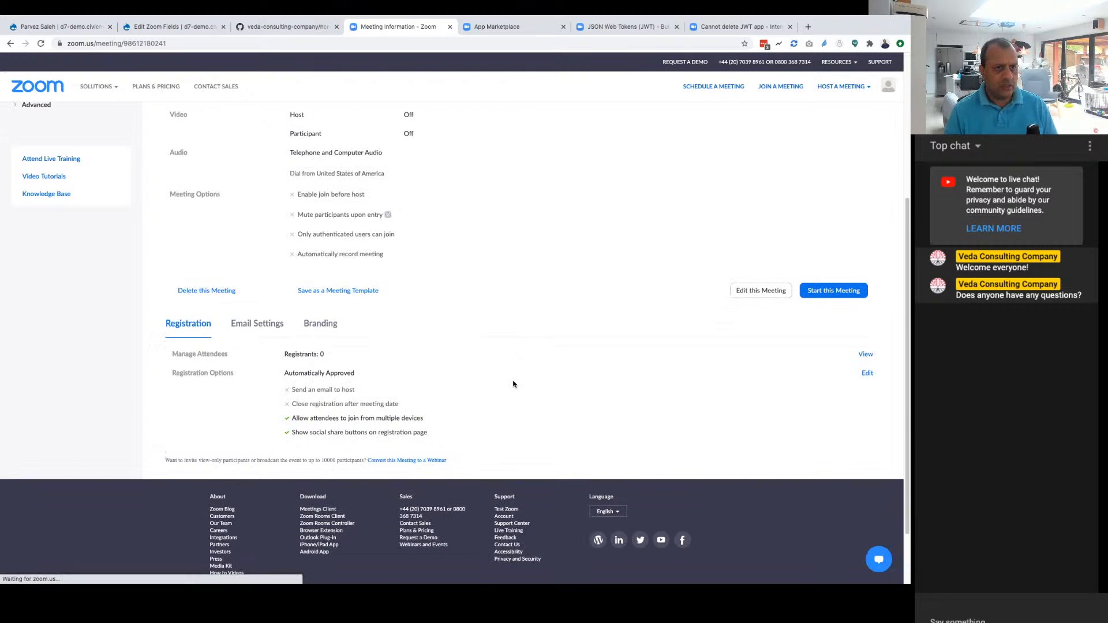
scroll(475, 374, "up", 5)
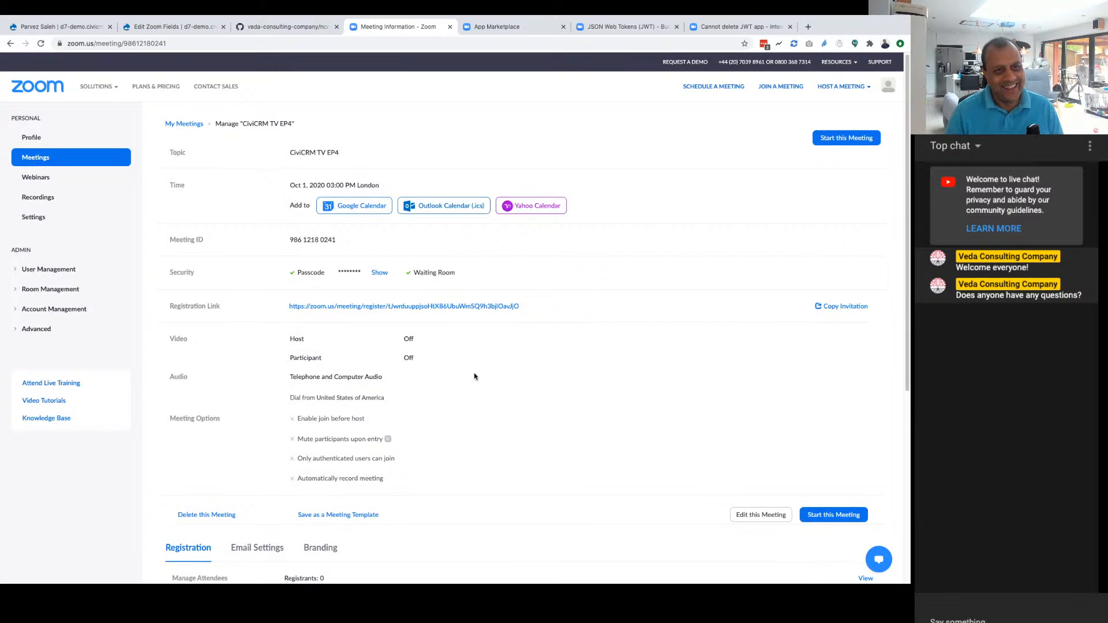
scroll(475, 376, "down", 5)
scroll(470, 389, "up", 4)
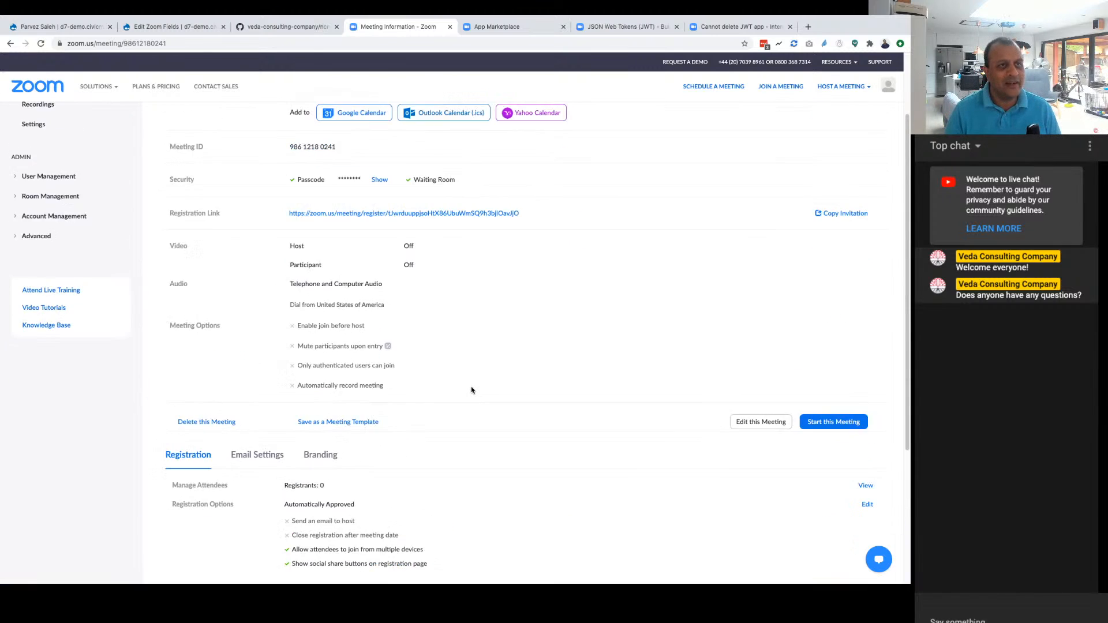
scroll(469, 389, "up", 1)
Step: Look at the CiviRules section of the ncn-civi-zoom README on GitHub, and open the Manage CiviRules list in CiviCRM
left_click(271, 27)
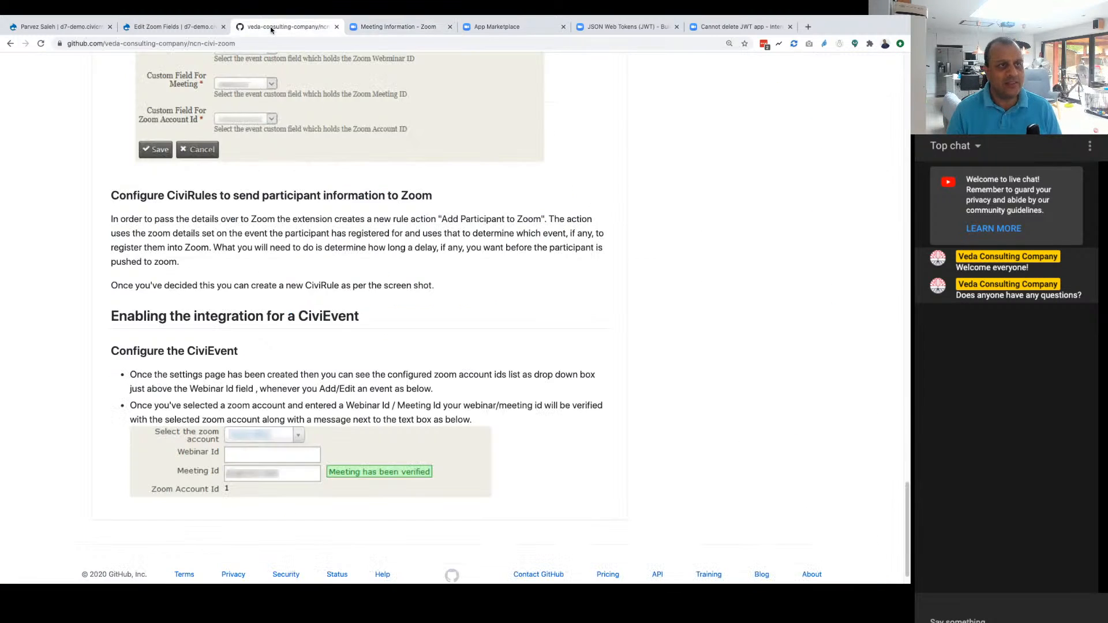
scroll(238, 272, "up", 2)
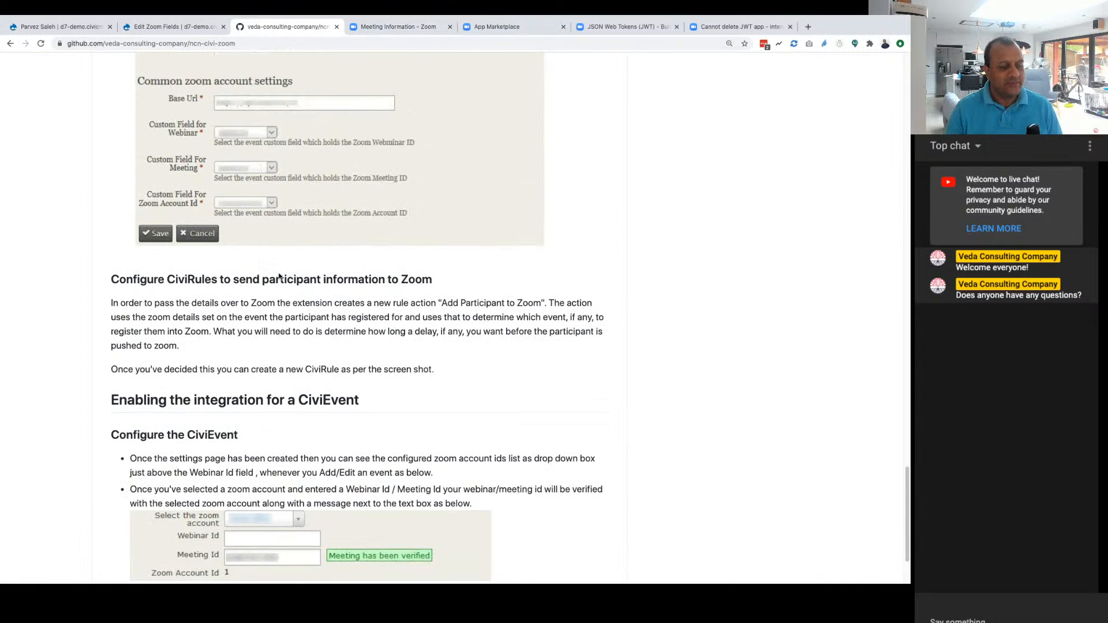
left_click(165, 27)
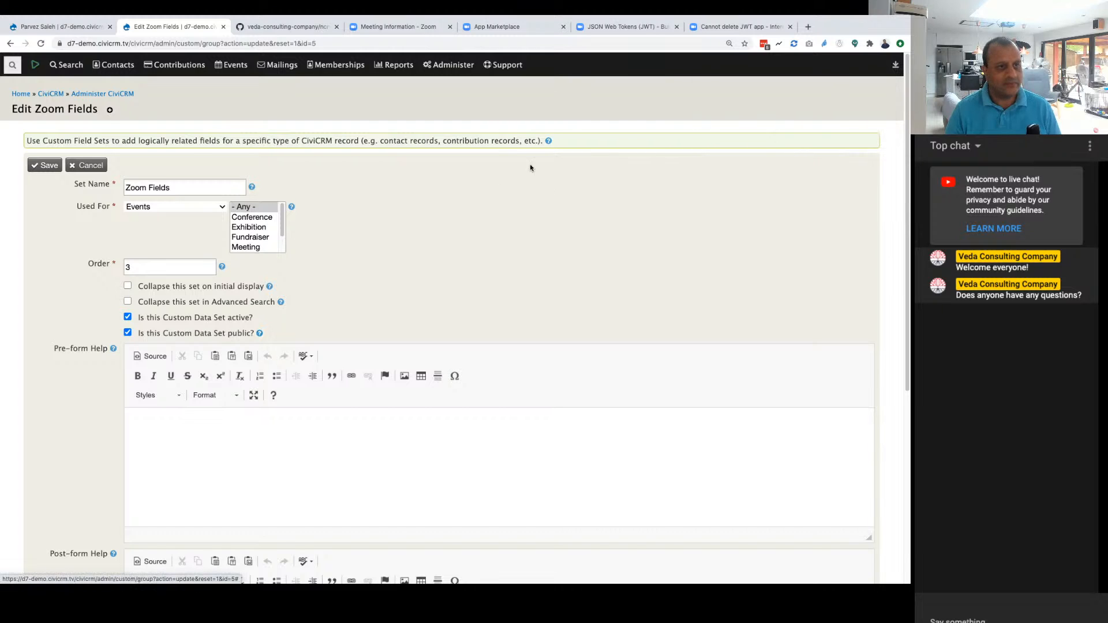
left_click(882, 91)
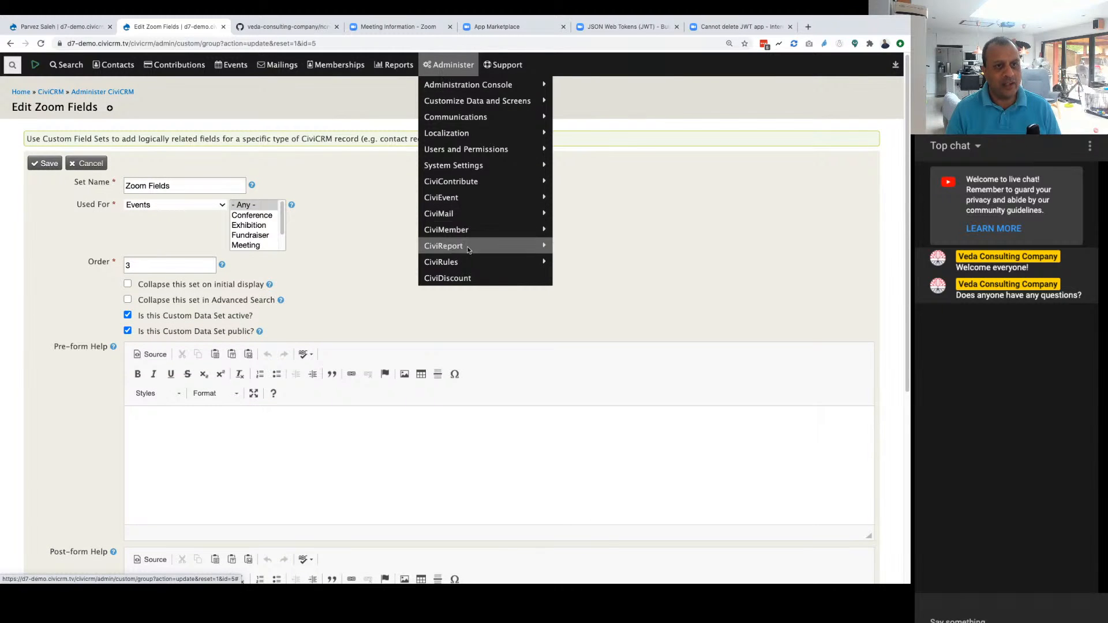
mouse_move(468, 255)
left_click(583, 262)
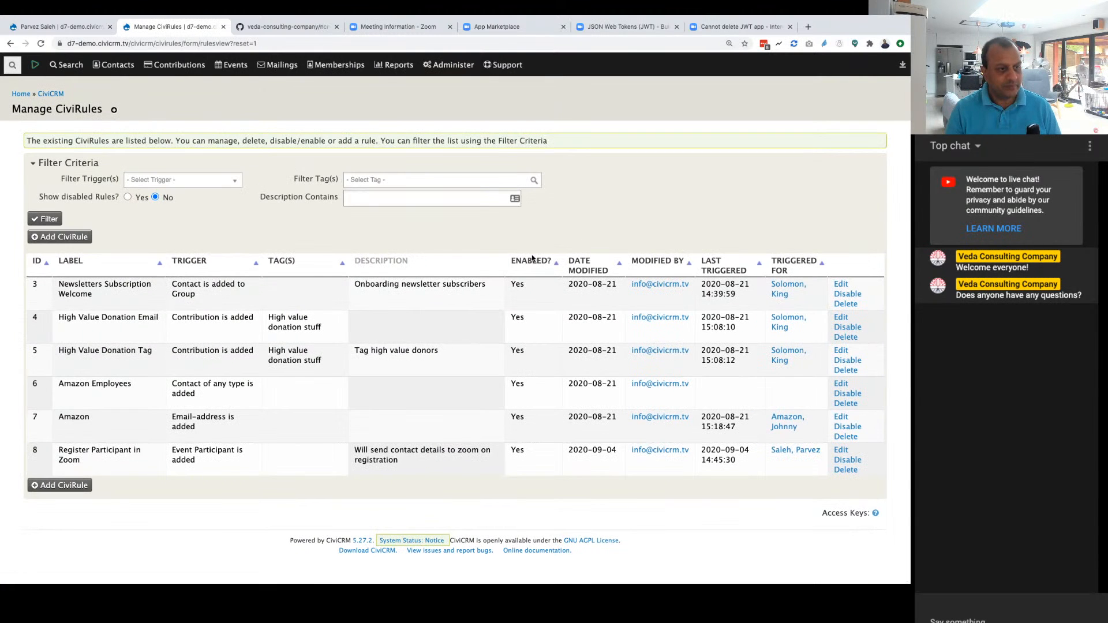
Step: Open the Register Participant in Zoom rule and review its details, trigger, conditions and linked action
left_click(841, 450)
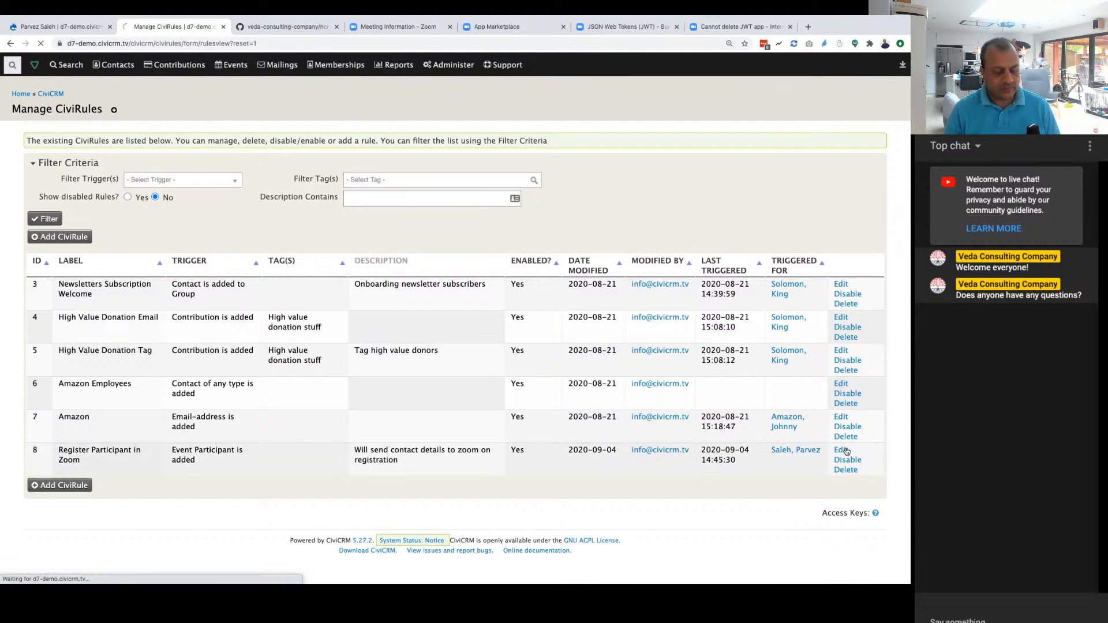
scroll(522, 323, "down", 5)
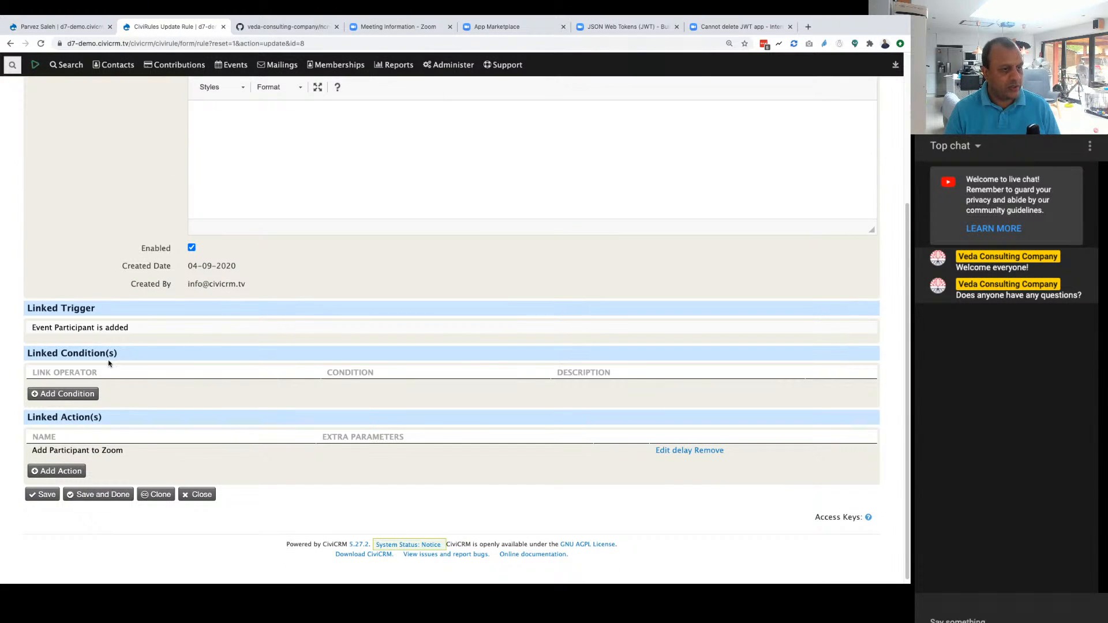
scroll(270, 381, "up", 5)
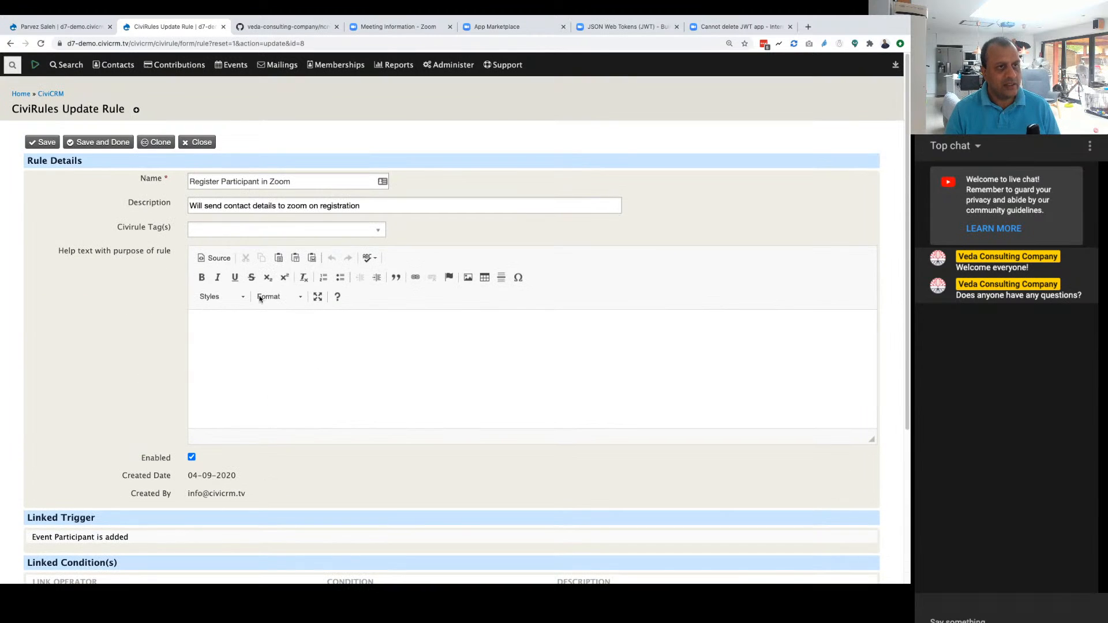
scroll(224, 443, "down", 5)
scroll(223, 442, "up", 5)
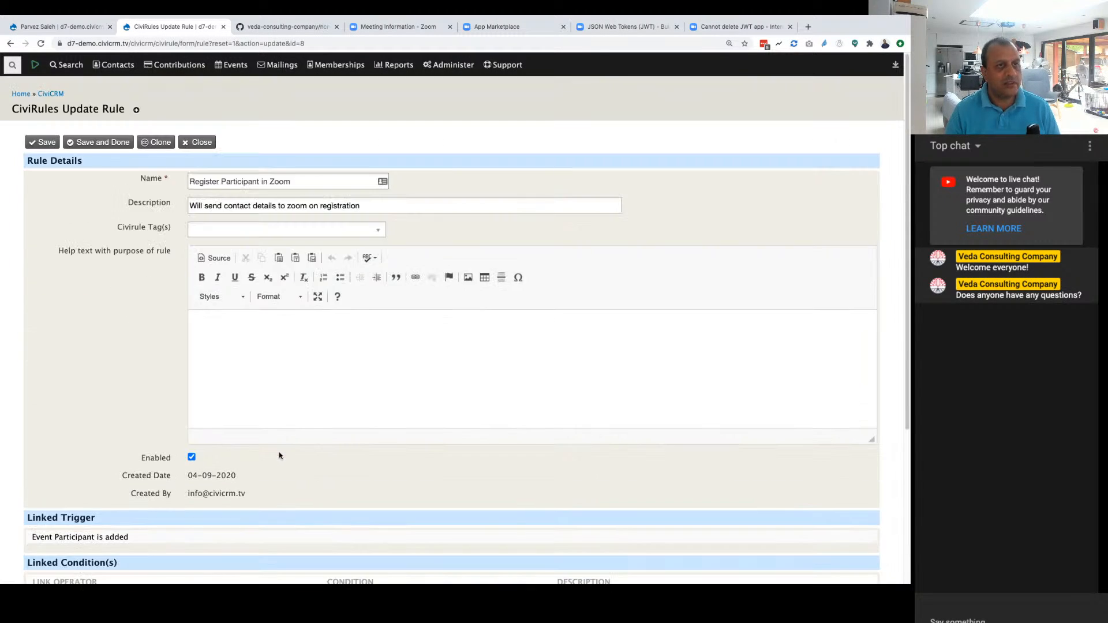
Step: Open the Scheduled Jobs settings and check the last run of the Civirules cron job
mouse_move(447, 69)
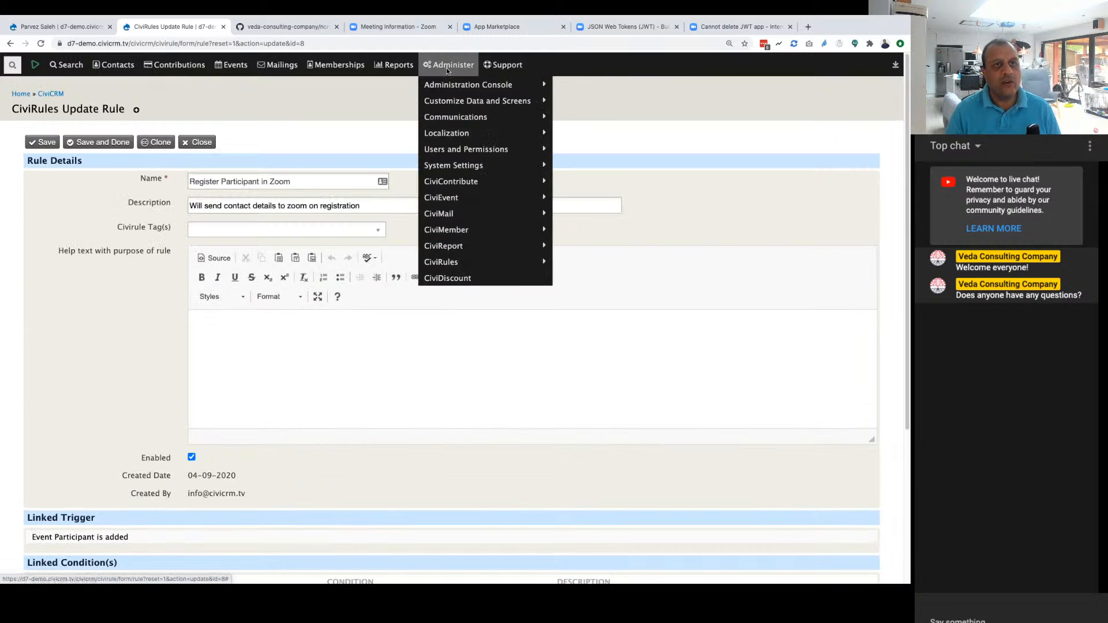
mouse_move(469, 166)
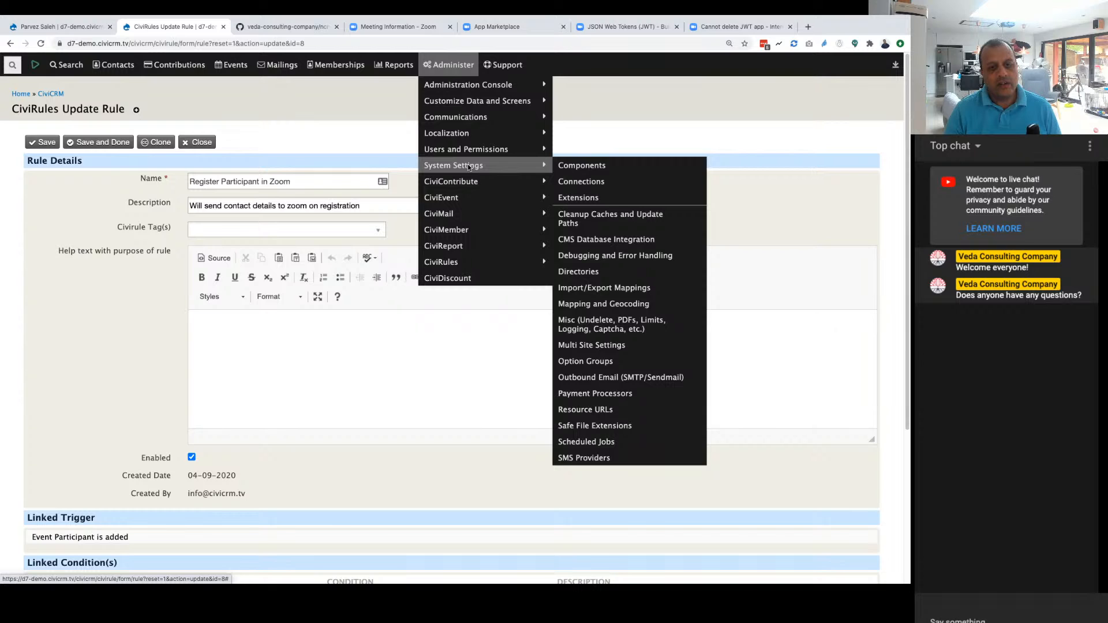
left_click(586, 441)
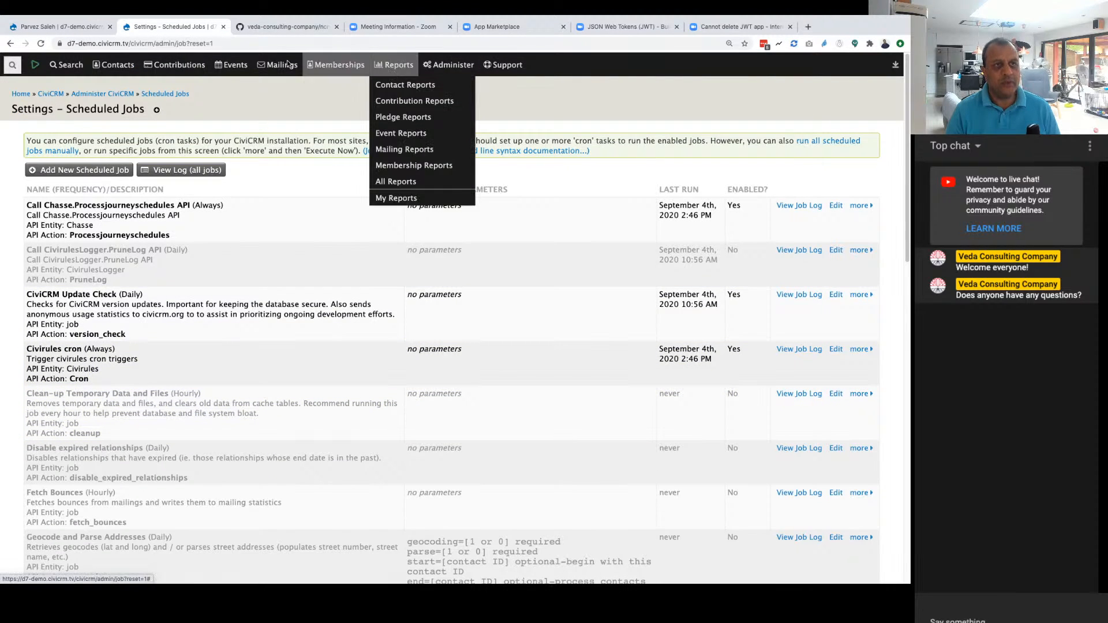
Step: Switch back to the CiviCRM TV EP4 meeting in Zoom and recheck its registrant count
left_click(734, 27)
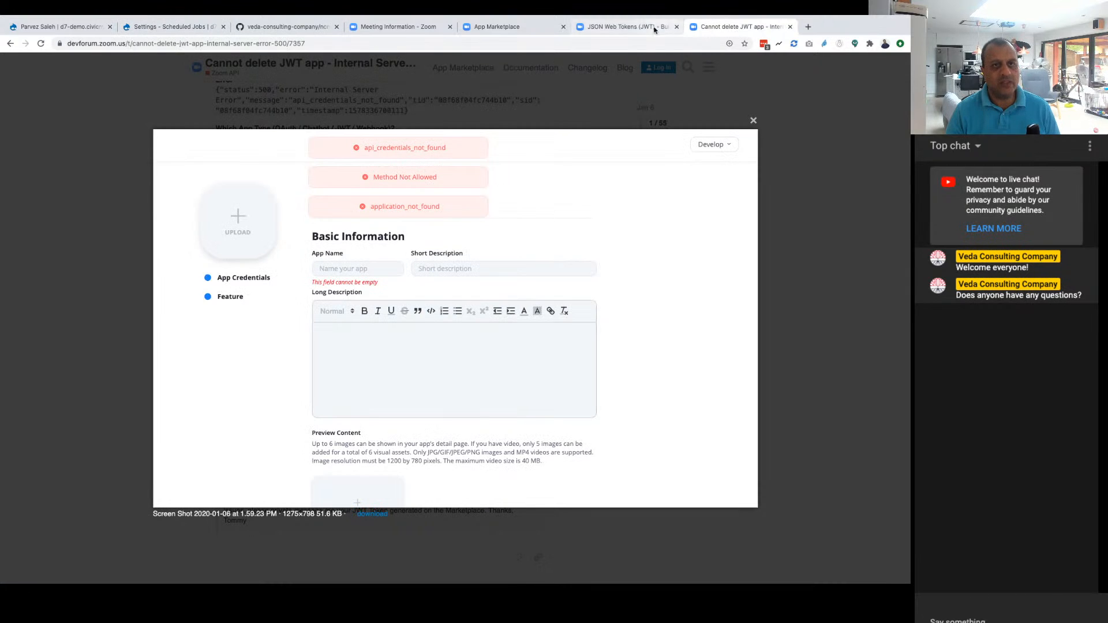
left_click(398, 27)
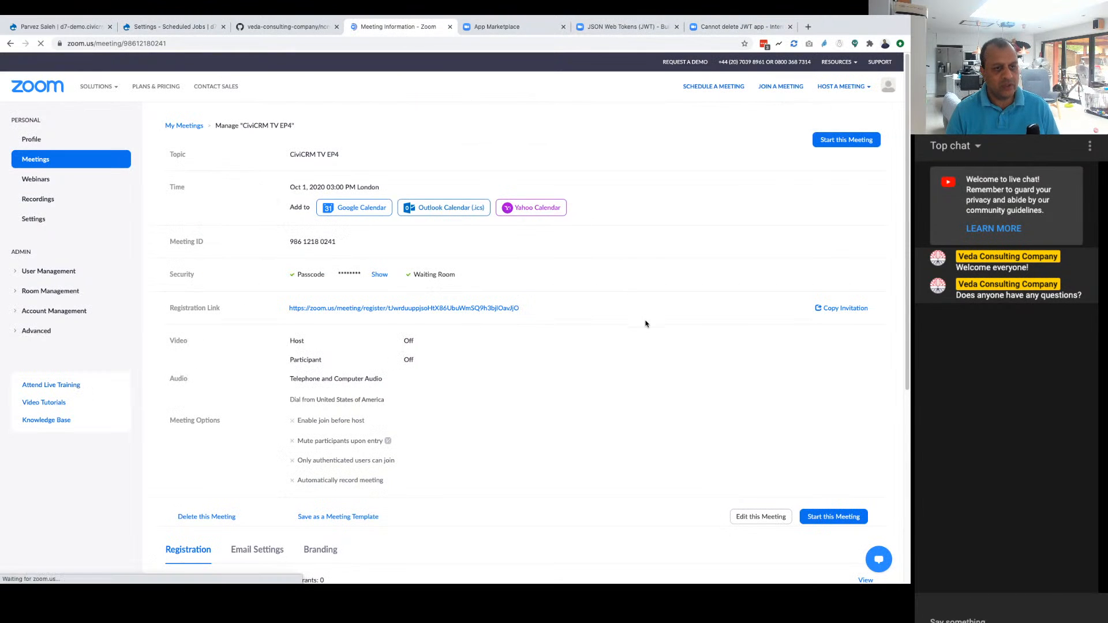
scroll(635, 343, "down", 5)
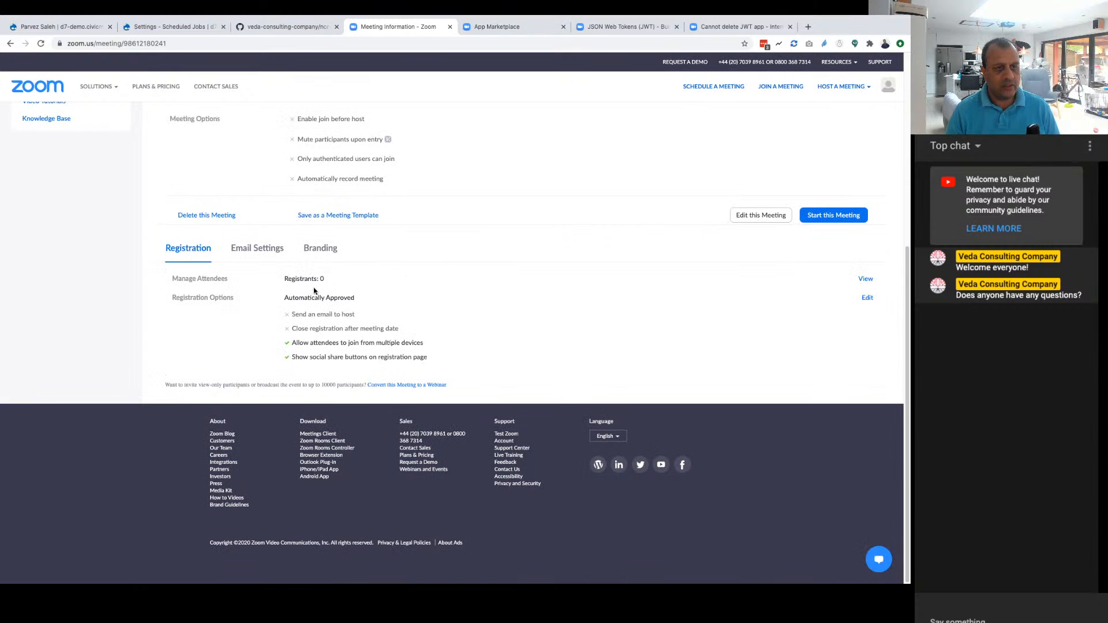
scroll(339, 317, "up", 5)
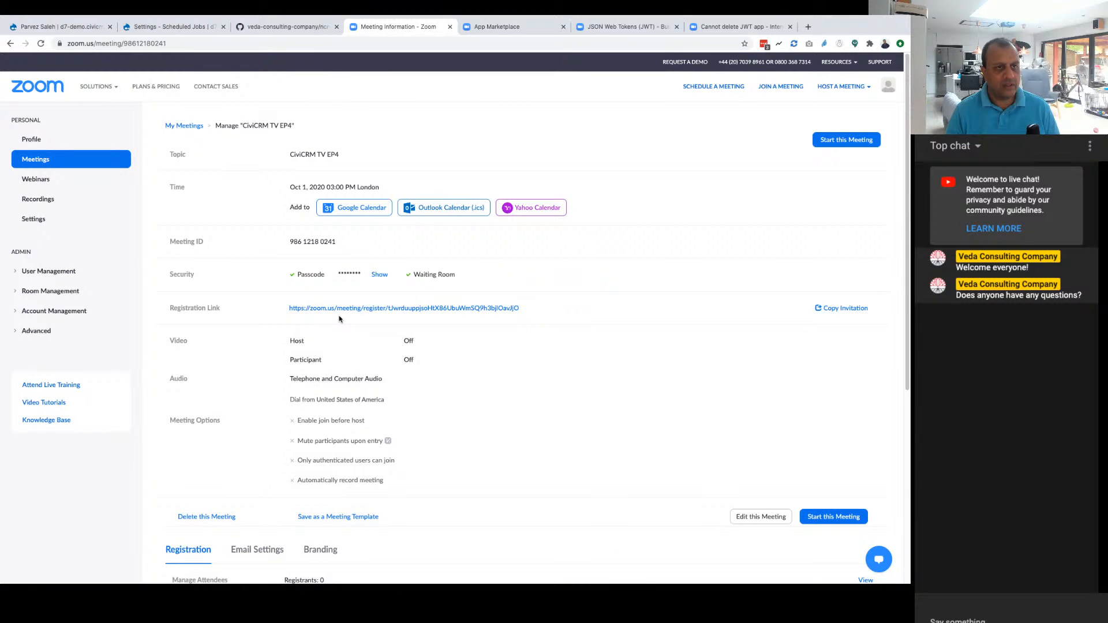
Step: Open My Meeting from the upcoming Zoom meetings and examine its registrants and registration options
left_click(33, 165)
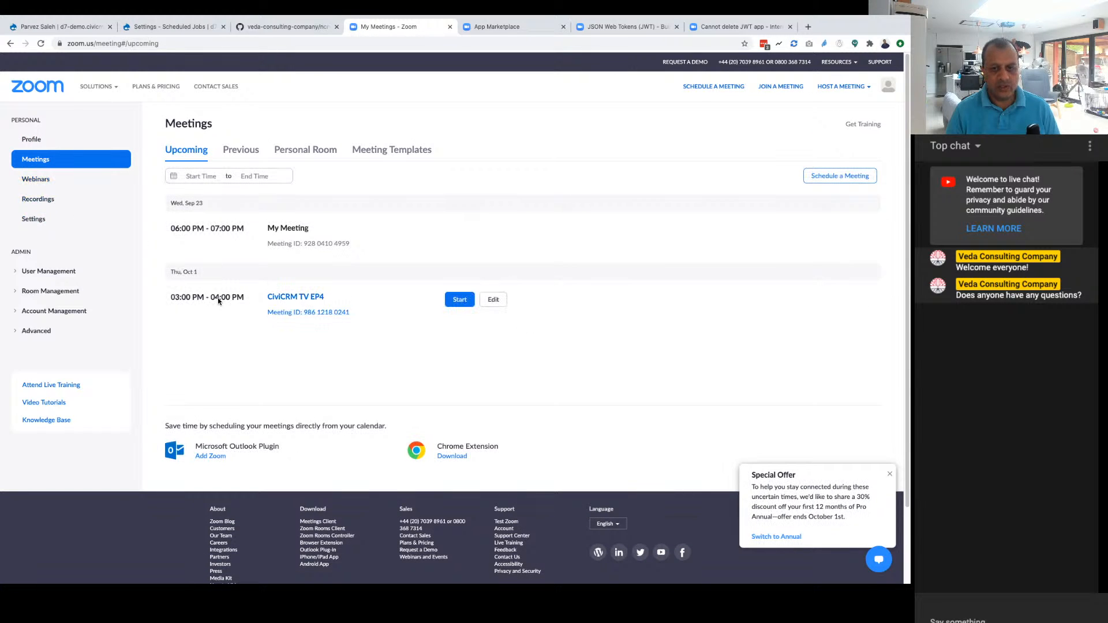
left_click(289, 229)
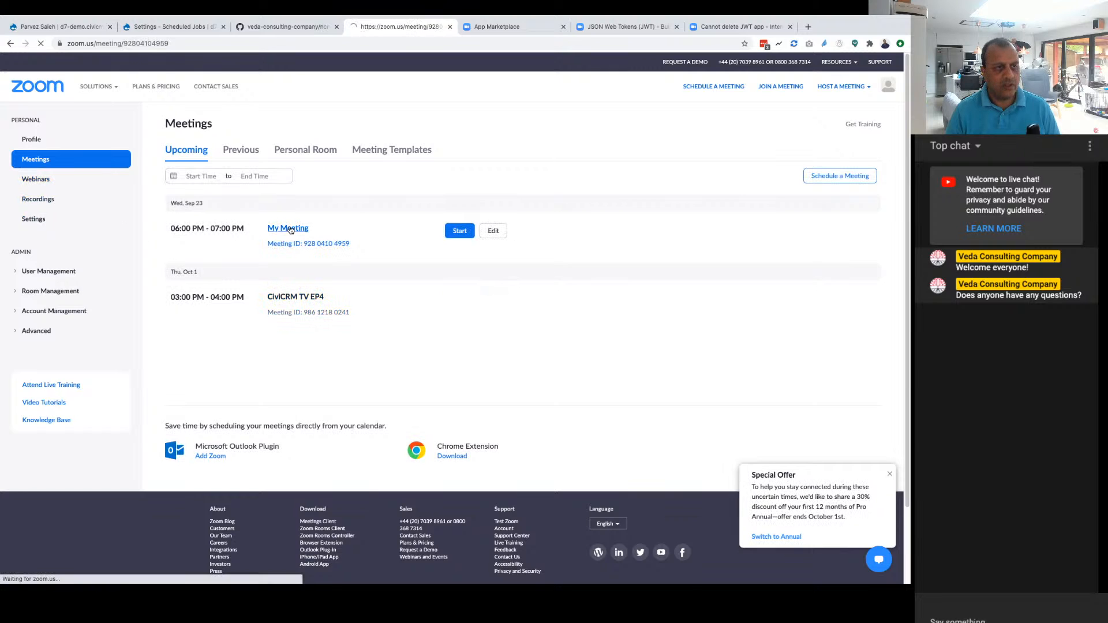
scroll(369, 317, "down", 5)
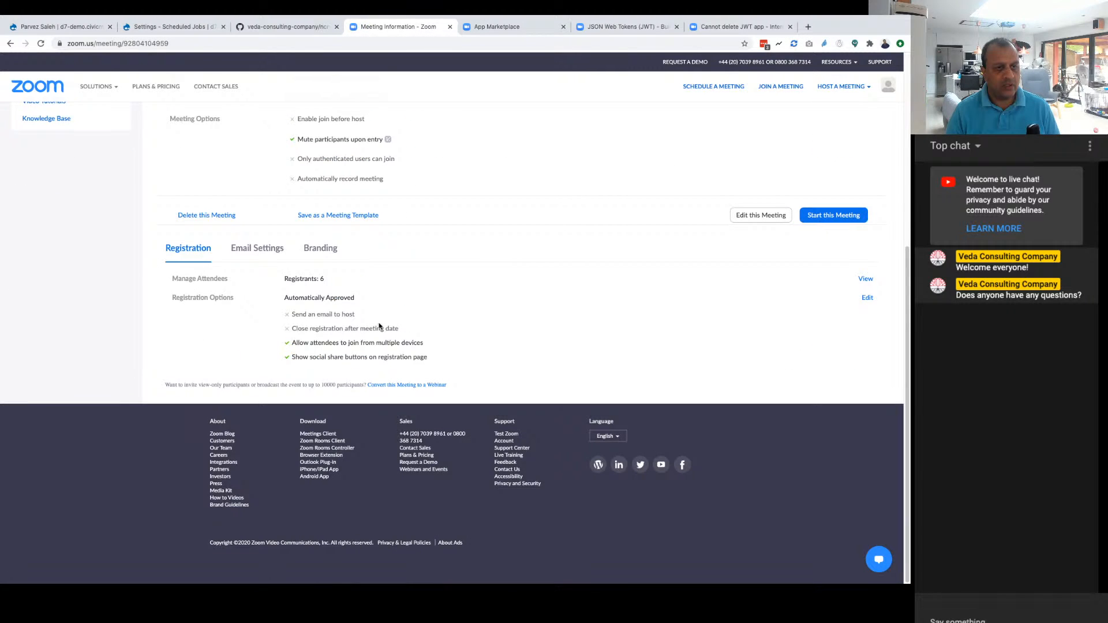
Step: Return to the CiviCRM Scheduled Jobs settings and execute the Civirules cron job now
left_click(11, 43)
left_click(286, 26)
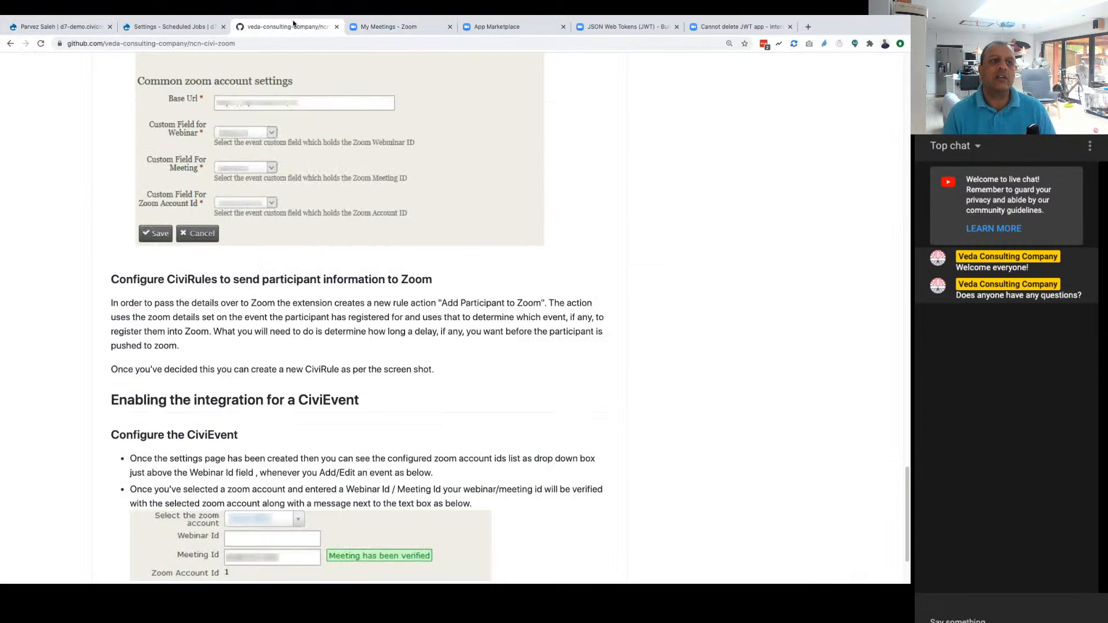
left_click(154, 28)
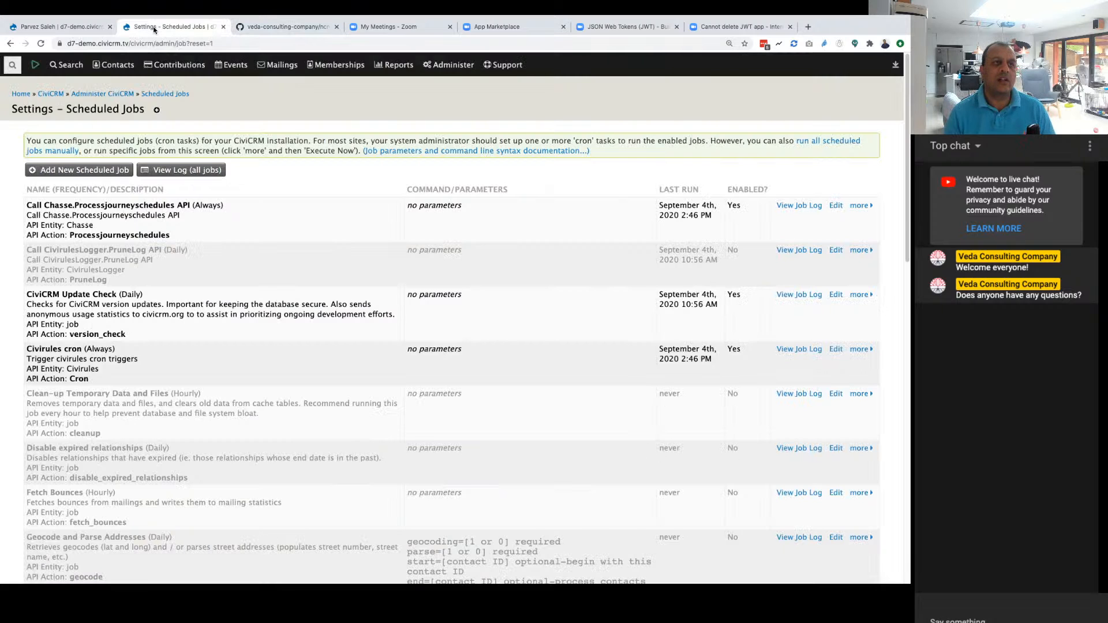
scroll(167, 261, "down", 3)
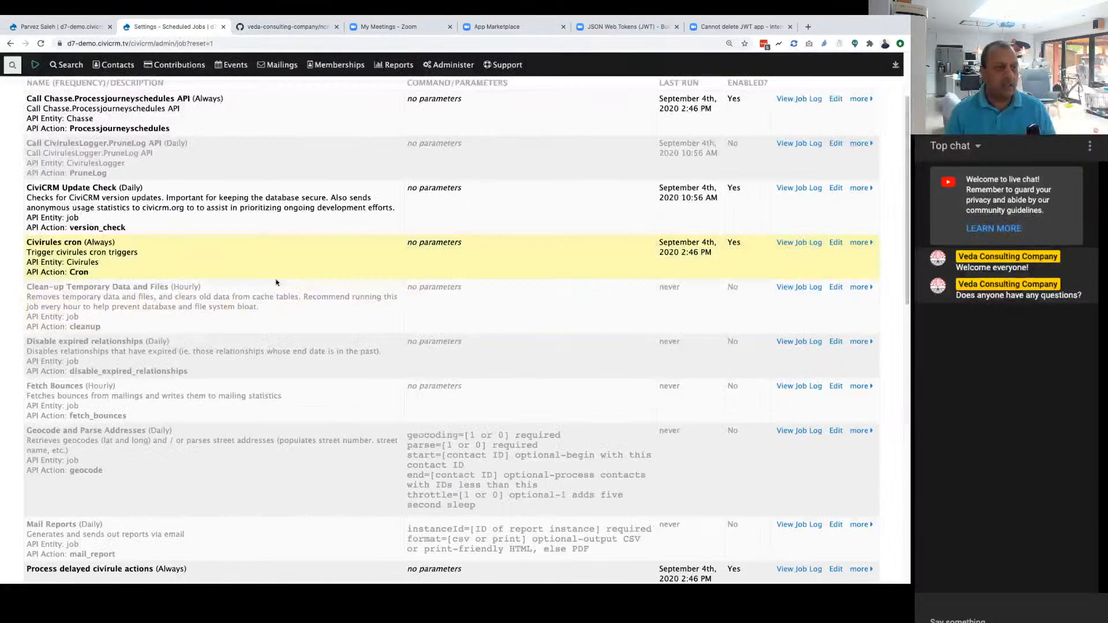
left_click(856, 242)
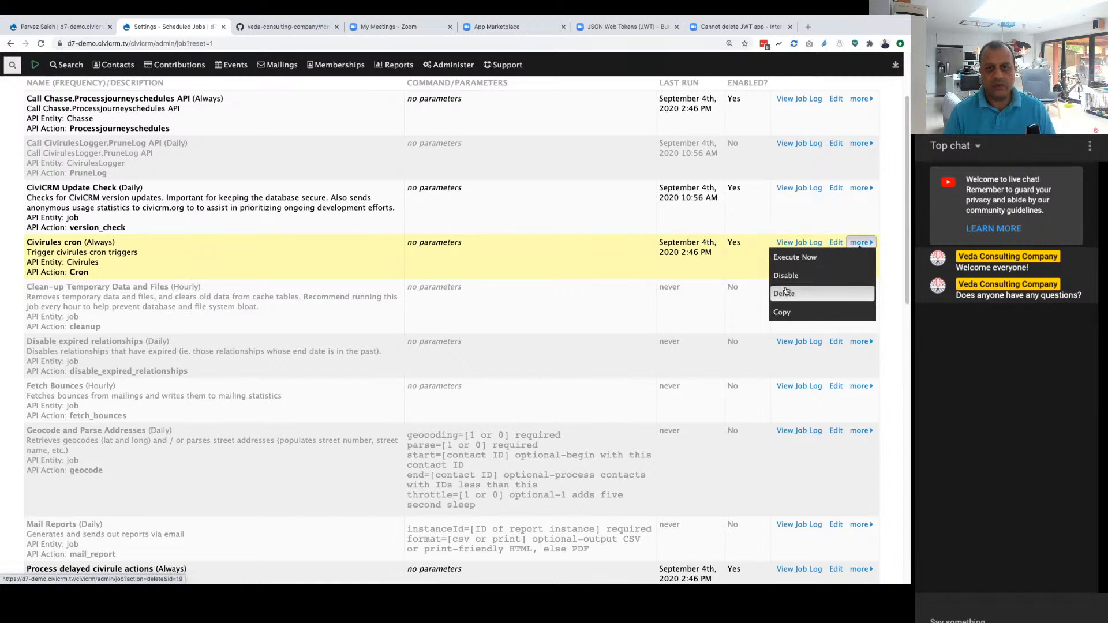
left_click(787, 258)
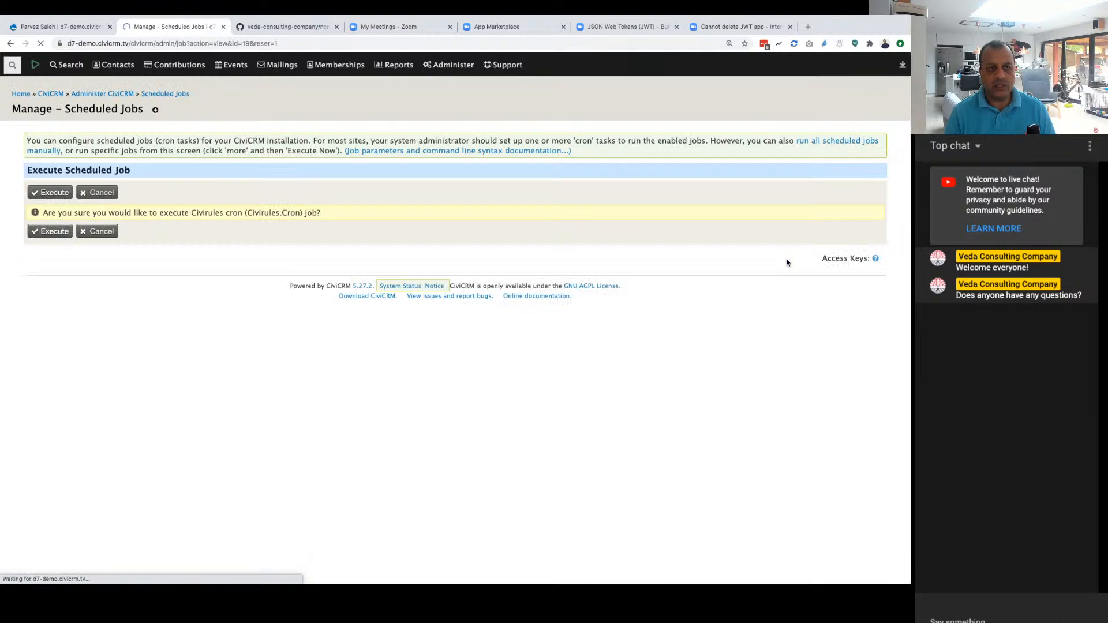
left_click(63, 232)
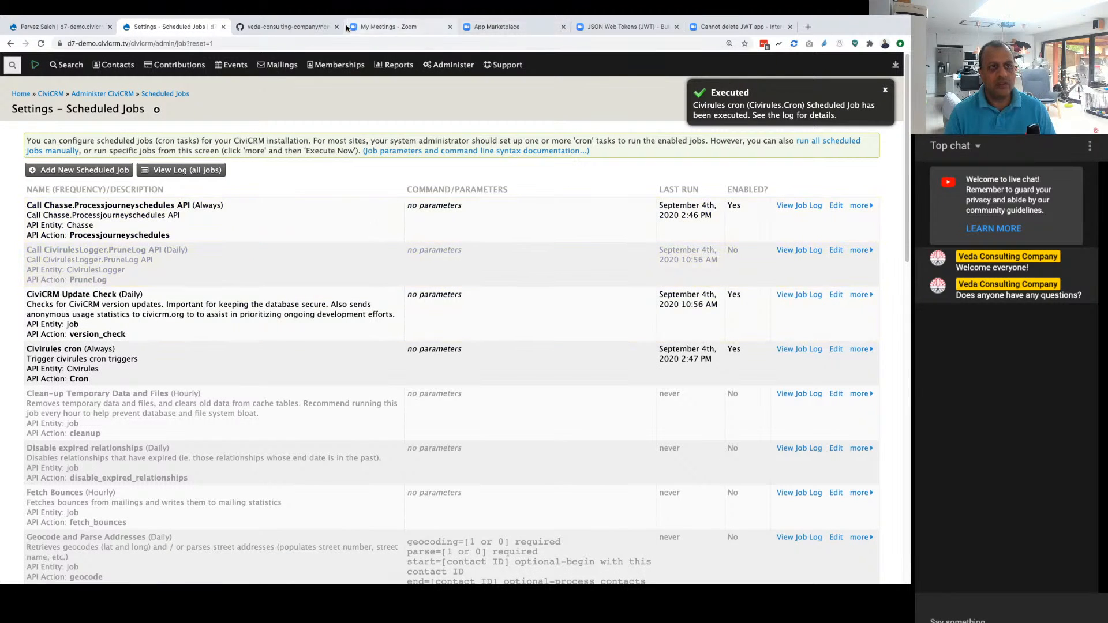
Step: Switch to Zoom, recheck the registrant count of My Meeting, and return to the upcoming meetings
left_click(383, 29)
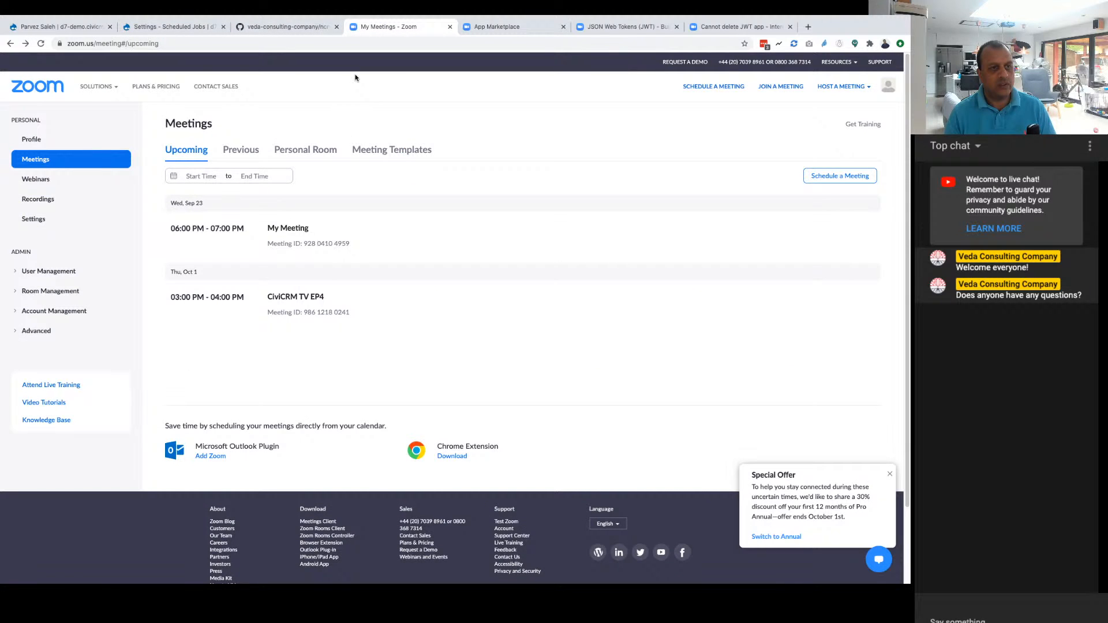
left_click(287, 228)
scroll(420, 285, "down", 3)
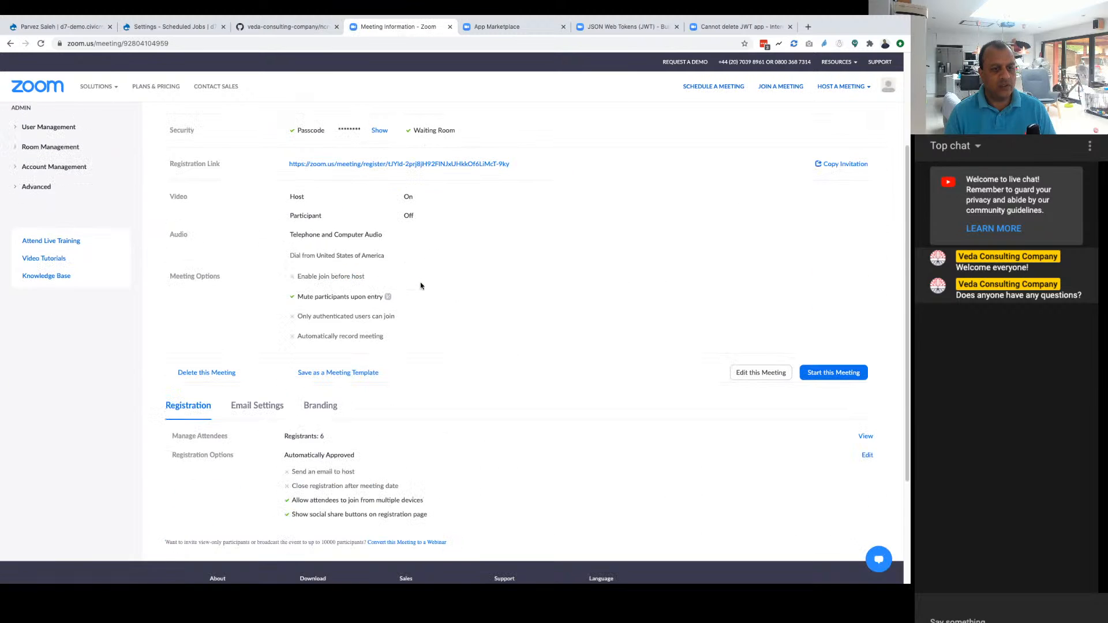
scroll(421, 286, "up", 3)
left_click(10, 43)
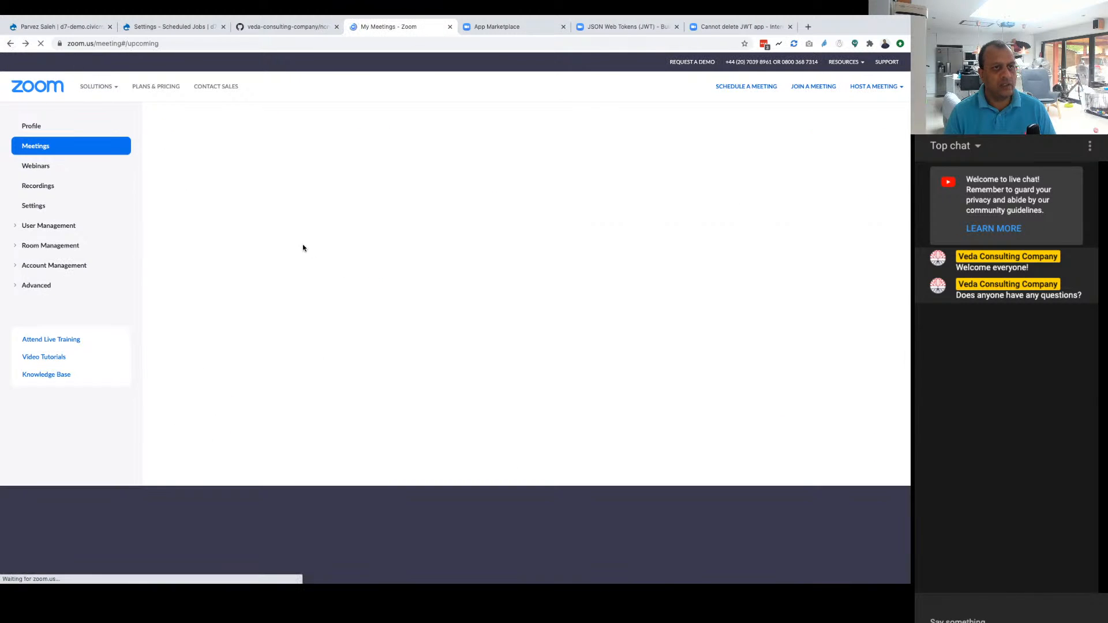
Step: Open the CiviCRM TV EP4 meeting and inspect its list of registrants
scroll(442, 281, "down", 3)
scroll(442, 282, "down", 1)
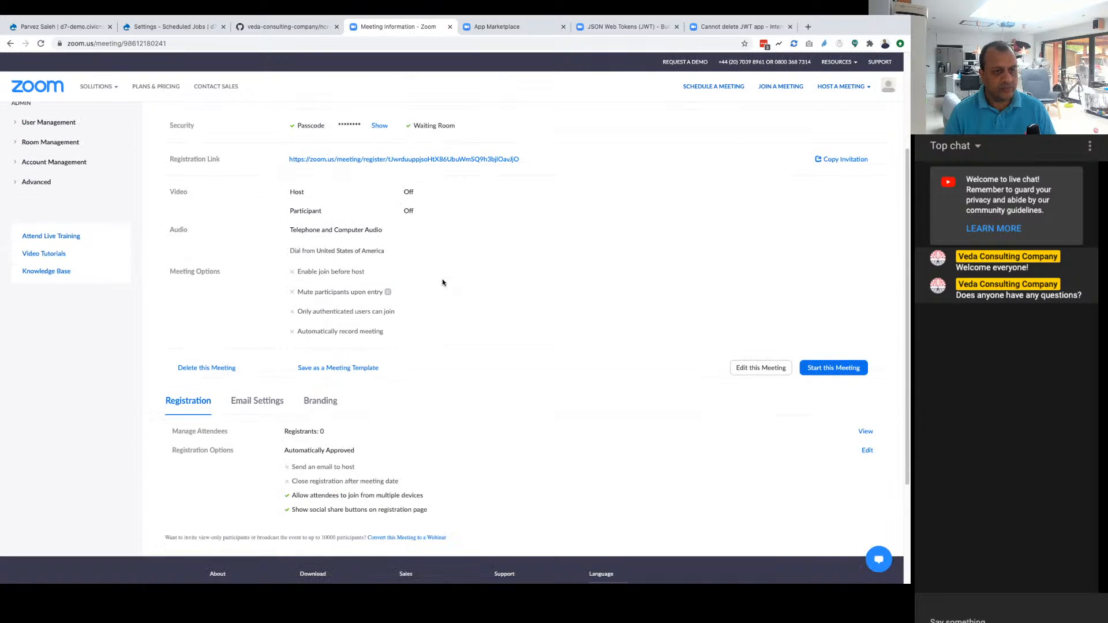
left_click(863, 432)
left_click(863, 432)
left_click(608, 127)
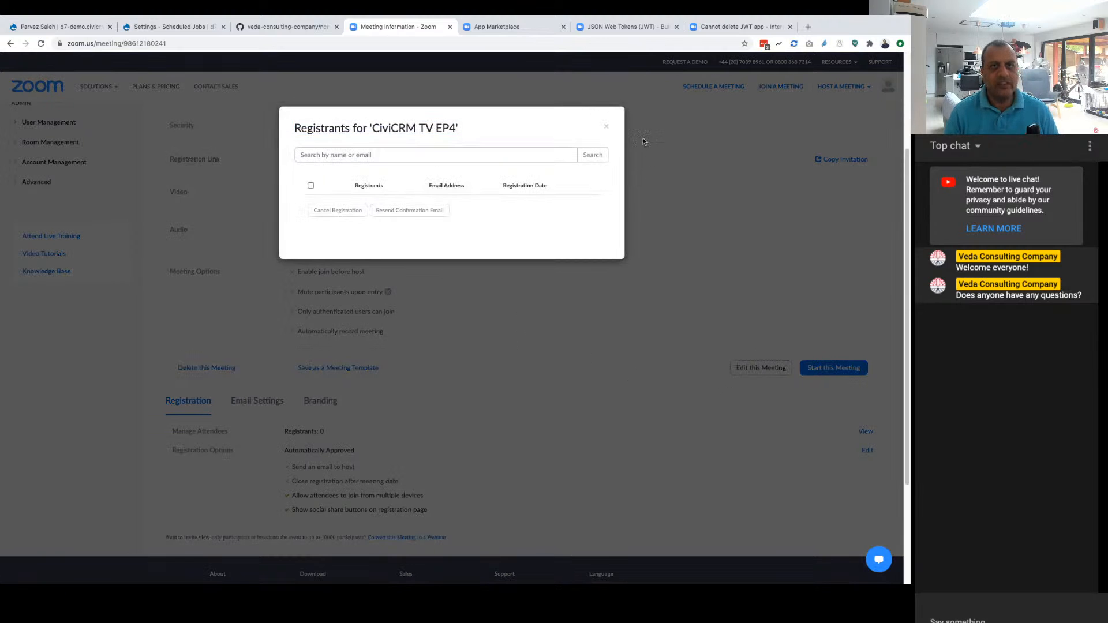
left_click(603, 126)
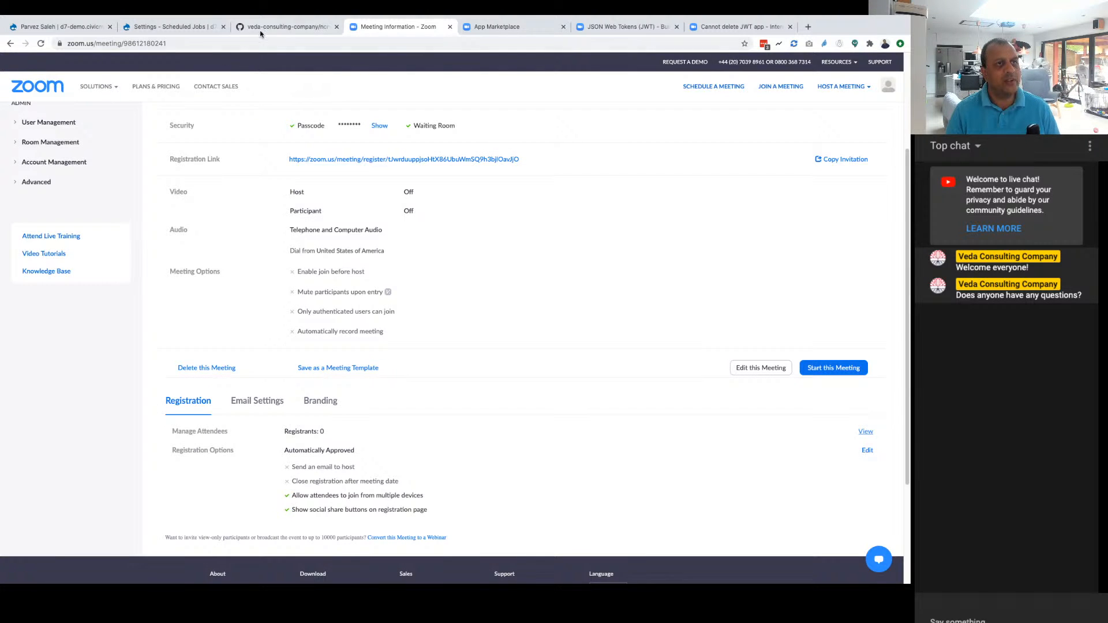
Step: Switch back to CiviCRM and review the last run times of the scheduled jobs, including Process delayed civirule actions
left_click(271, 26)
left_click(166, 31)
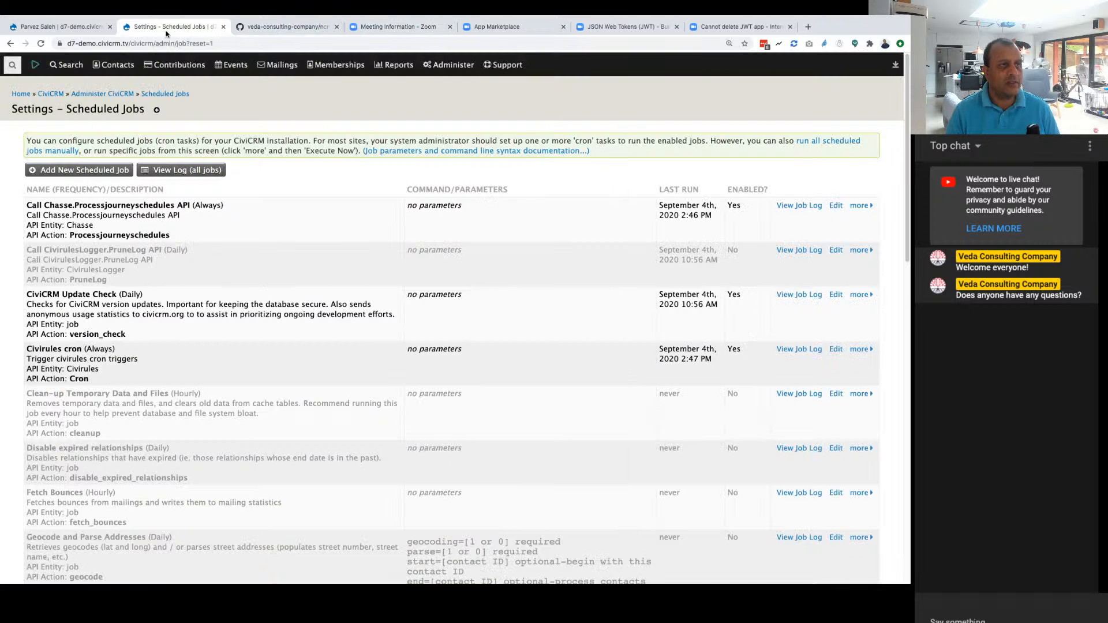
scroll(357, 384, "down", 15)
scroll(358, 384, "up", 10)
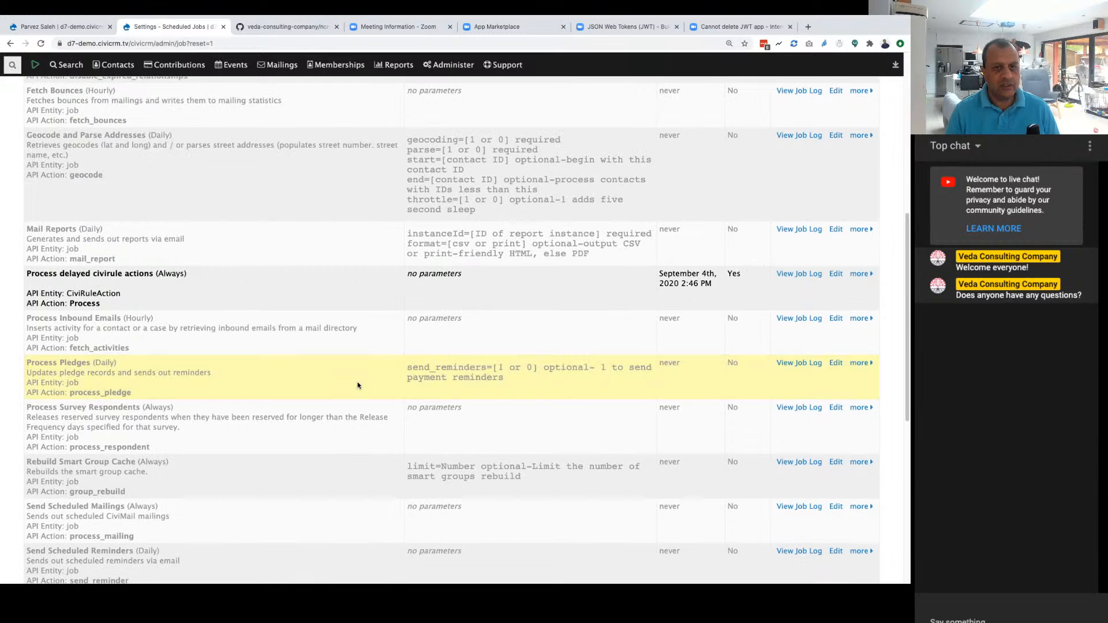
scroll(358, 384, "up", 8)
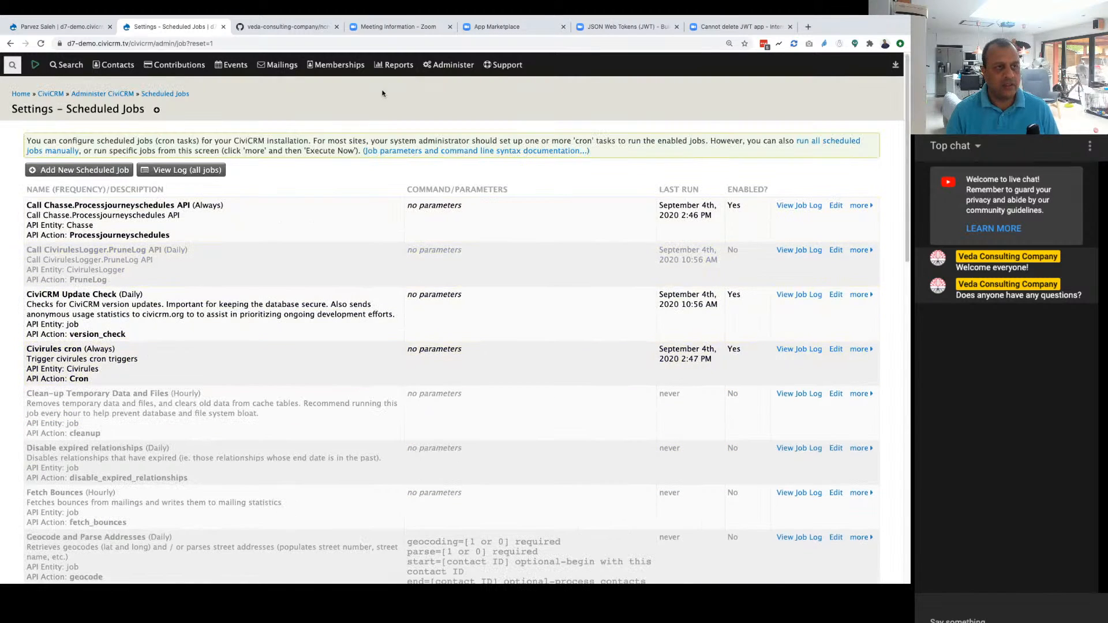
Step: Open the Info and Settings of the CiviCRM EP4 event from the event dashboard and check its Zoom fields
mouse_move(114, 67)
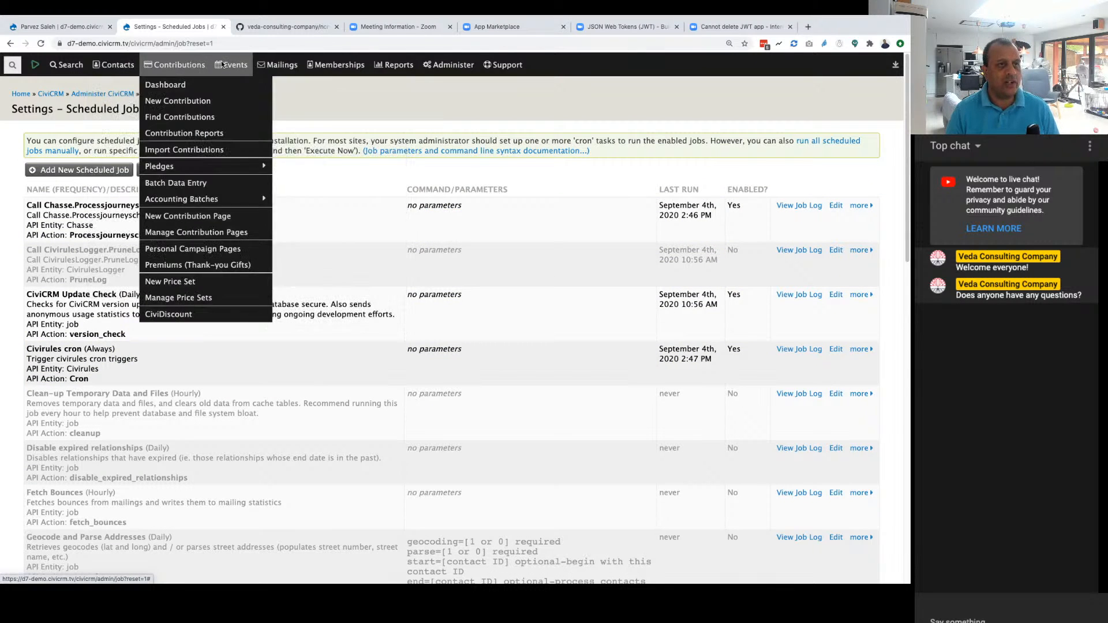
left_click(239, 85)
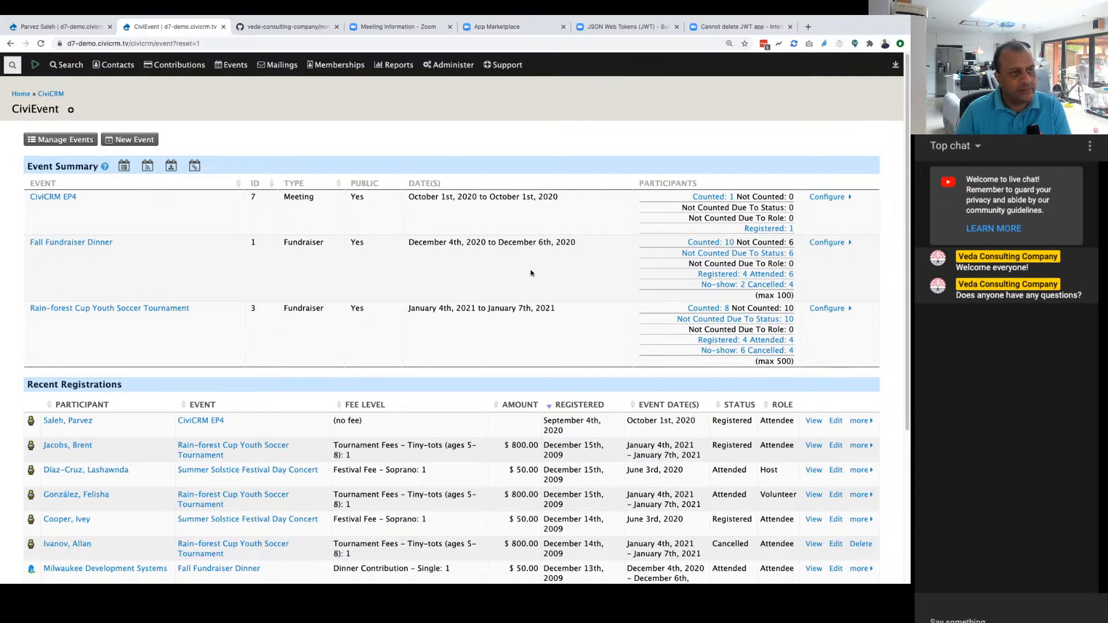
left_click(824, 197)
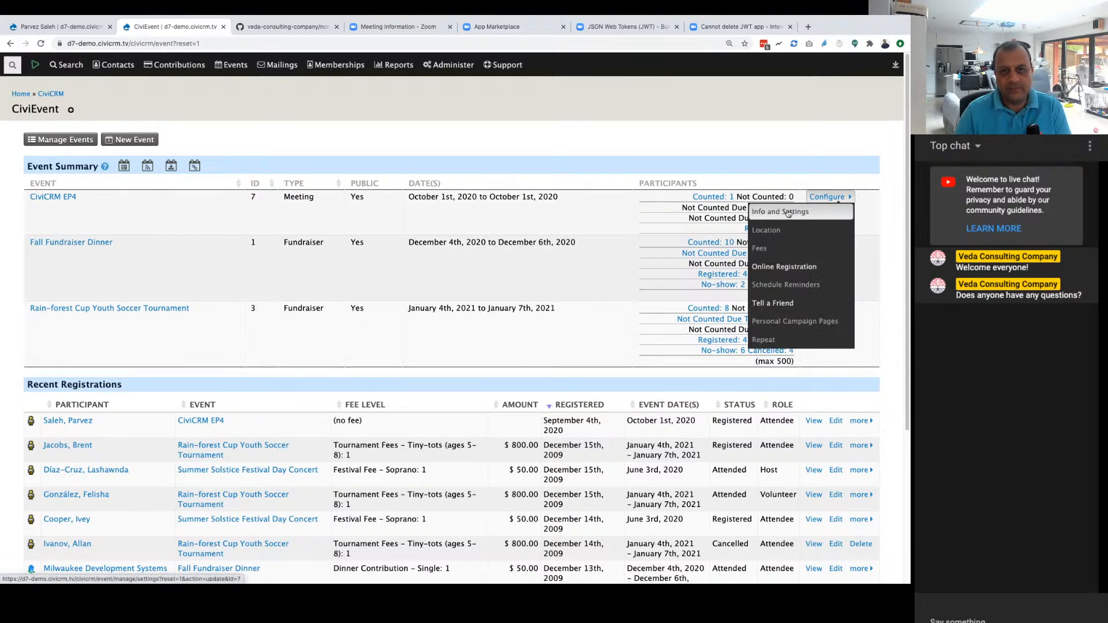
left_click(787, 210)
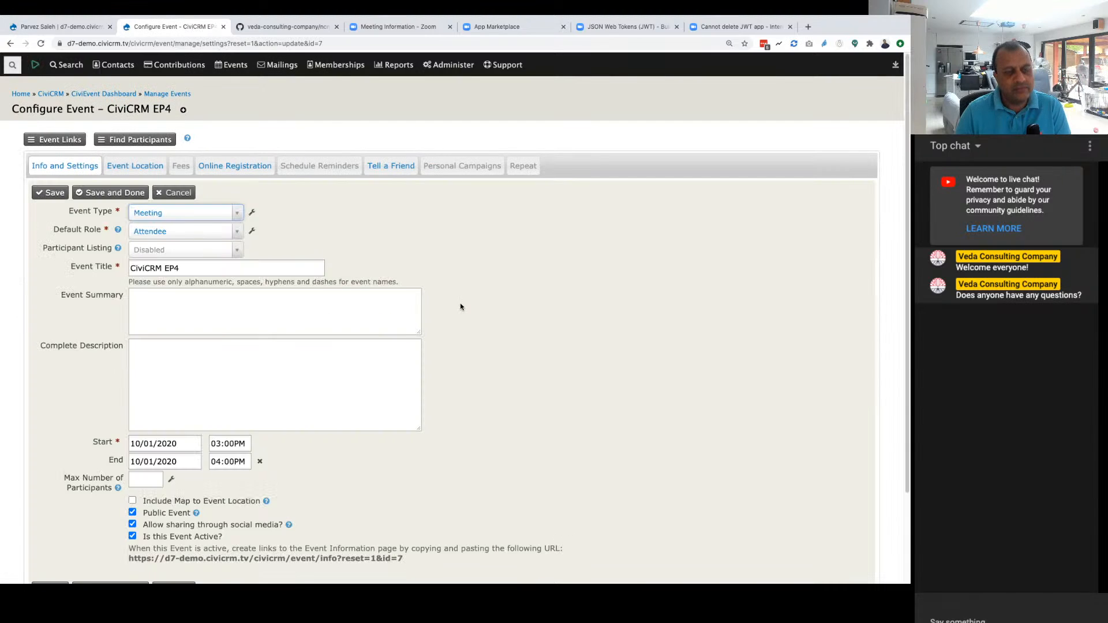
scroll(490, 351, "down", 6)
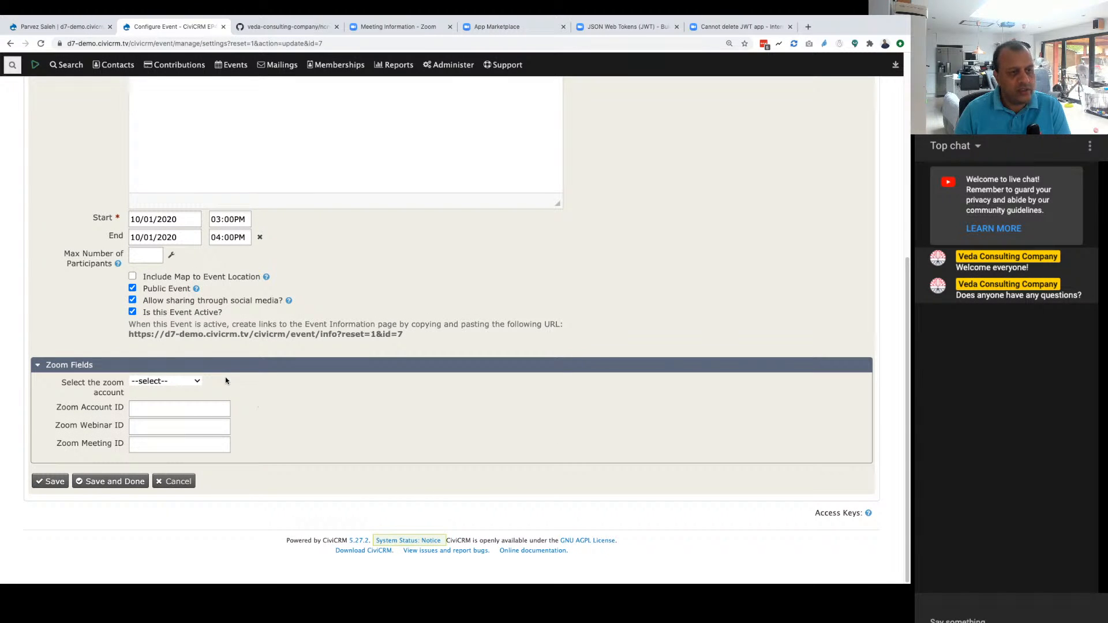
scroll(255, 395, "up", 6)
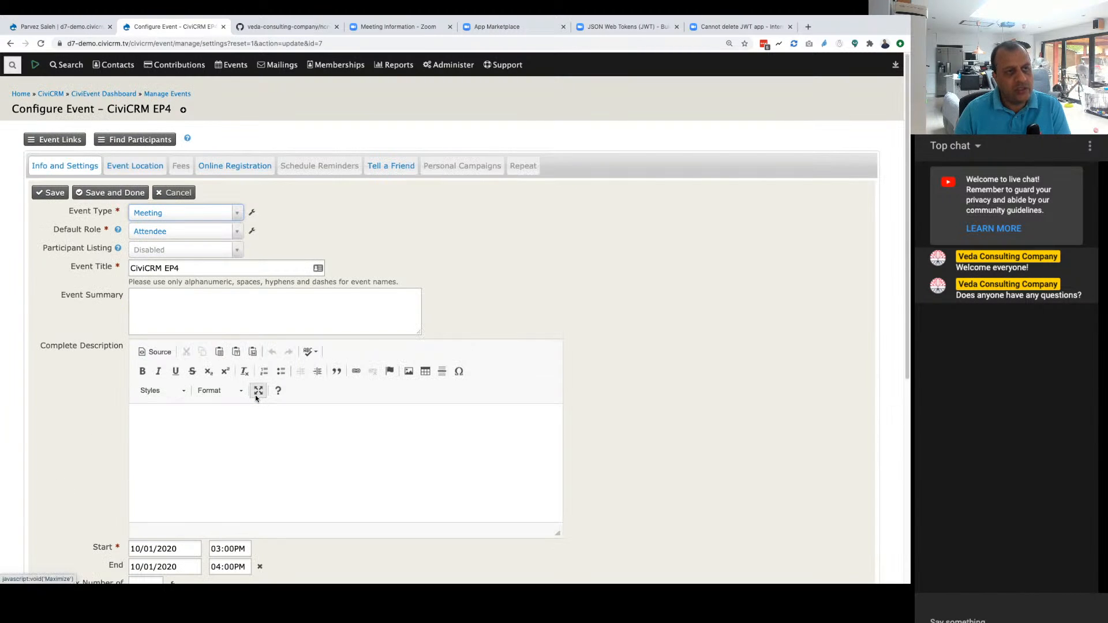
Step: Reload the event settings and select MyCharityZoom as the event's Zoom account
key("super+r")
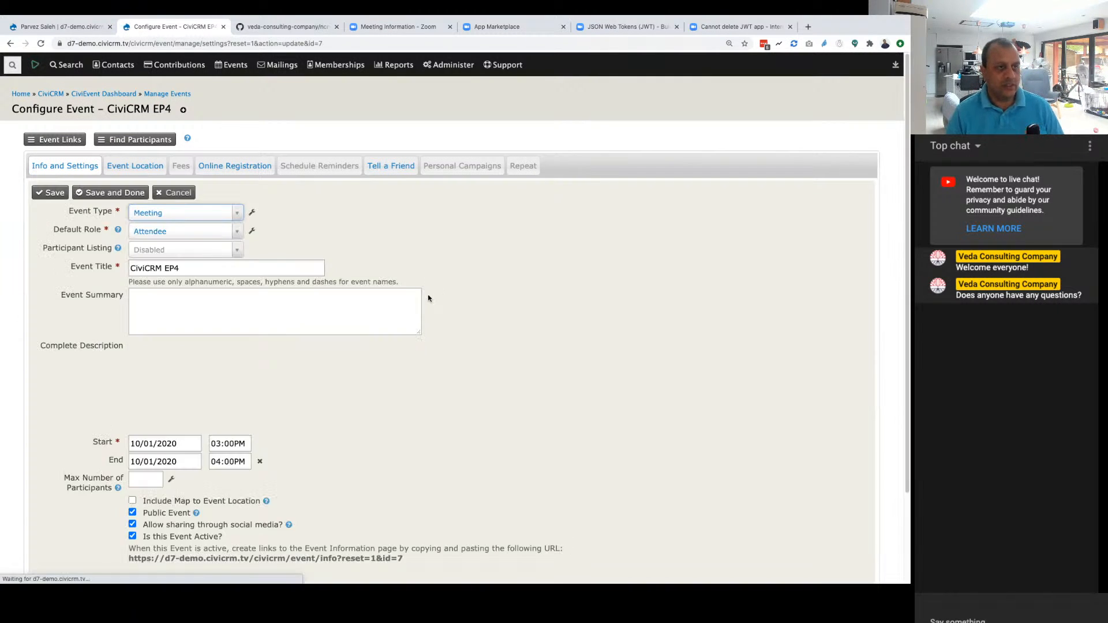
scroll(428, 297, "down", 5)
left_click(155, 380)
left_click(153, 391)
left_click(154, 443)
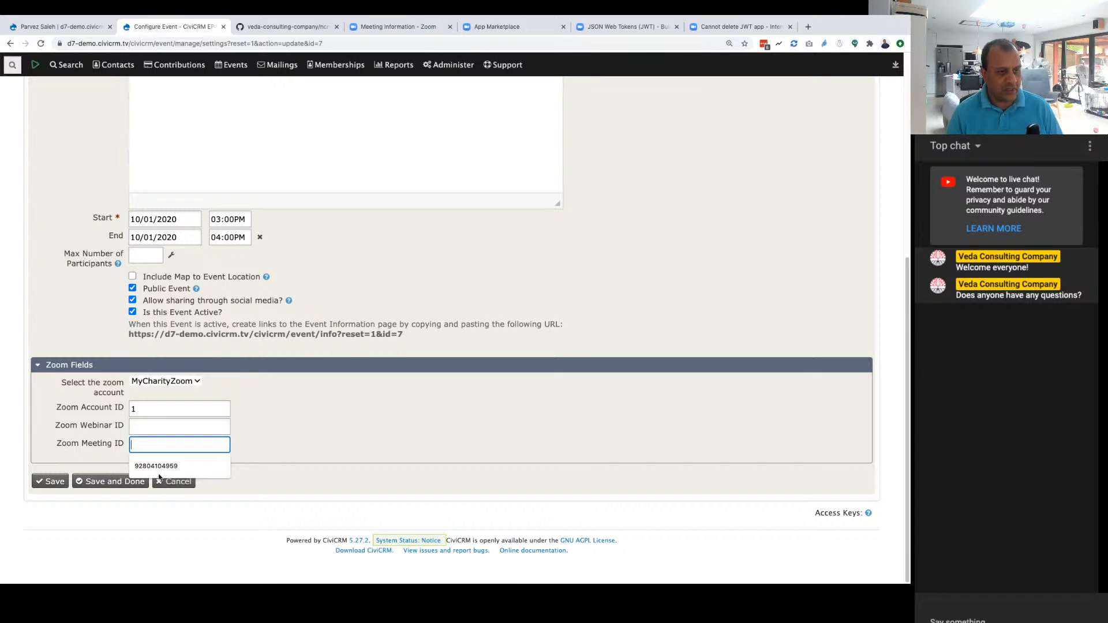
left_click(300, 426)
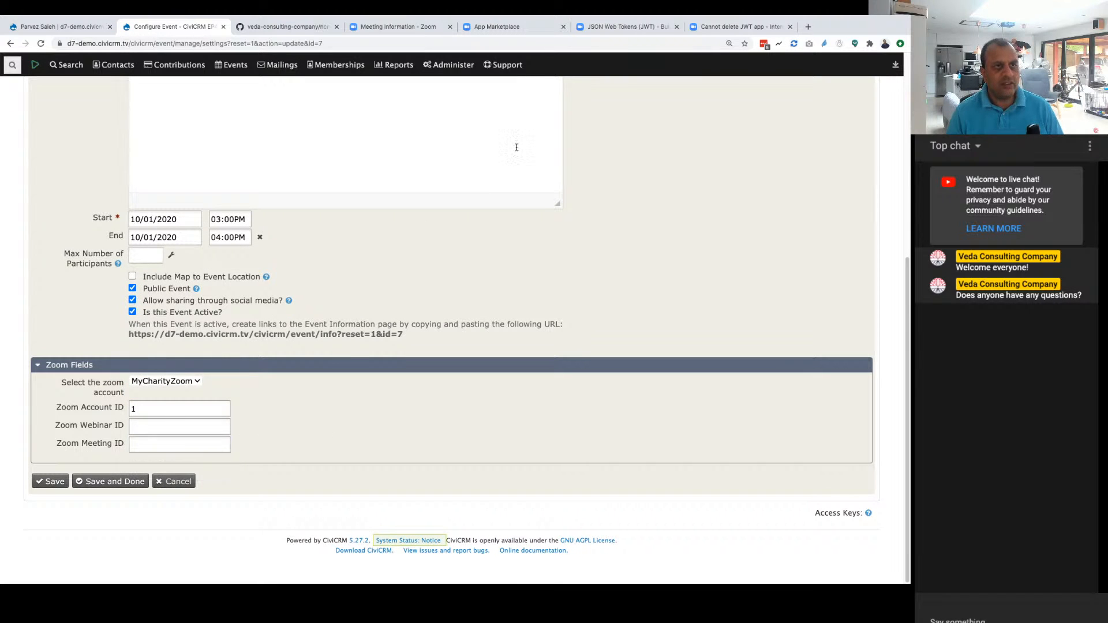
Step: Switch to the CiviCRM TV EP4 meeting in Zoom and copy its meeting ID
left_click(428, 29)
left_click(491, 28)
left_click(401, 29)
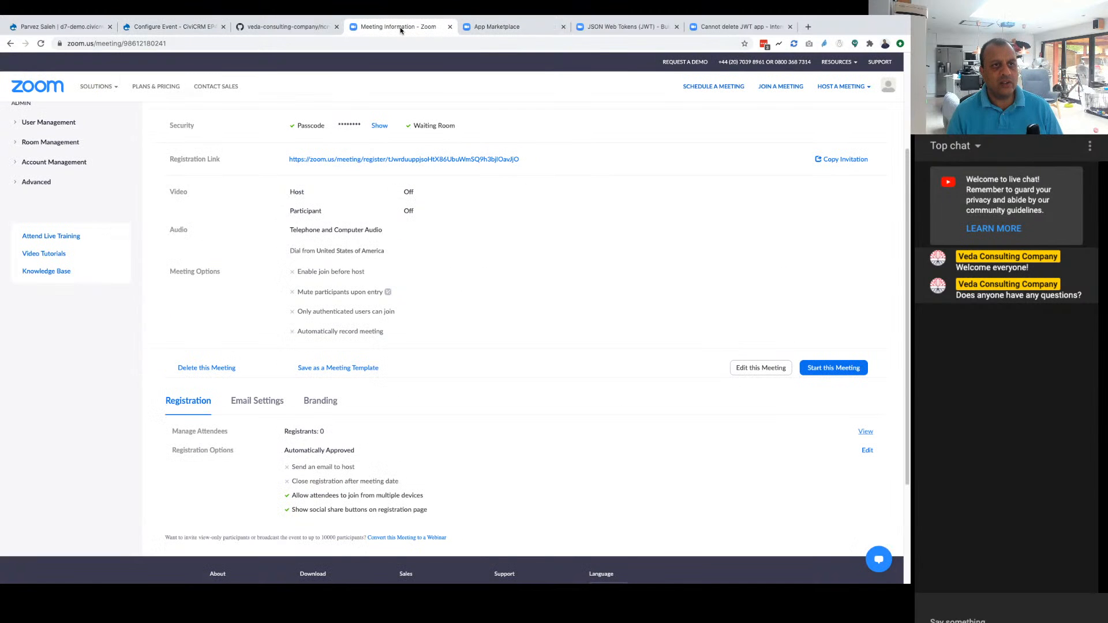
scroll(346, 269, "up", 3)
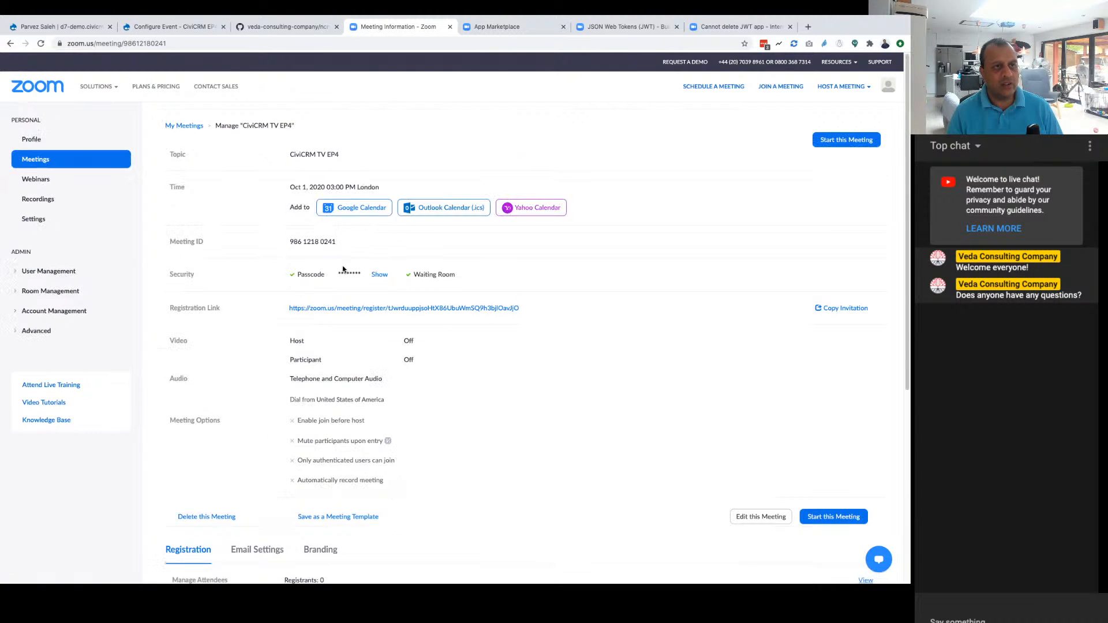
triple_click(318, 242)
key("super+c")
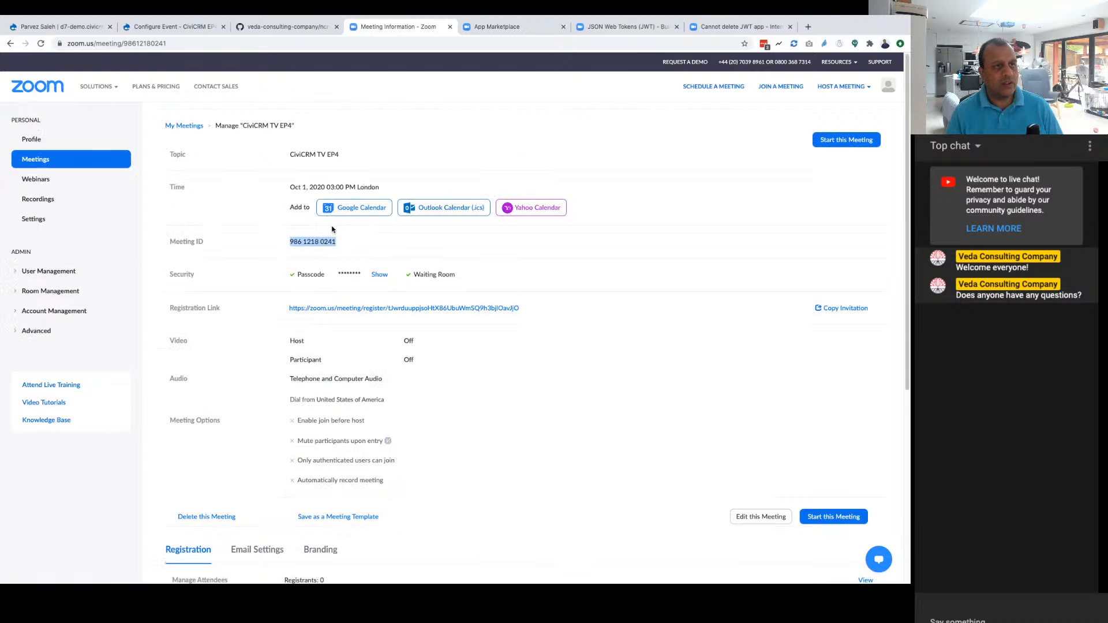
left_click(273, 28)
left_click(166, 27)
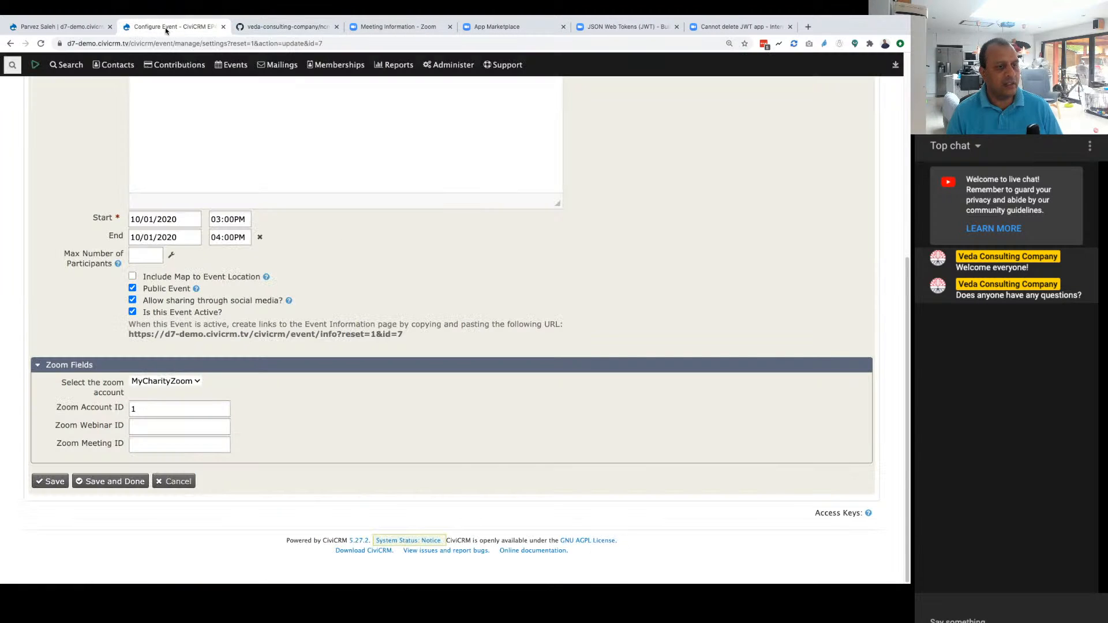
left_click(144, 425)
left_click(142, 444)
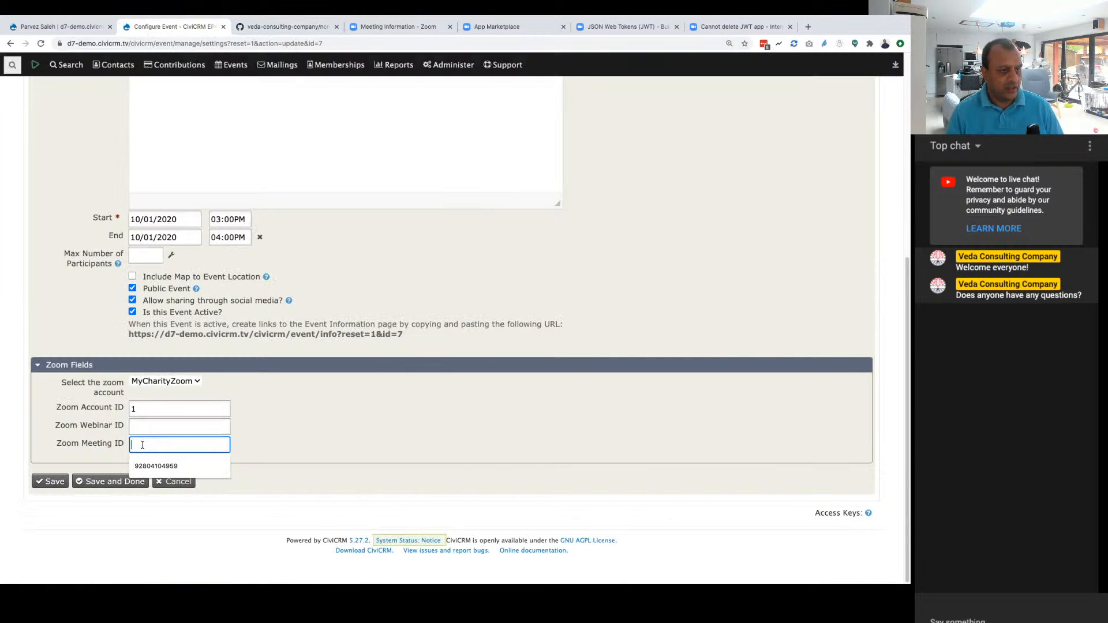
key("super+v")
key("Tab")
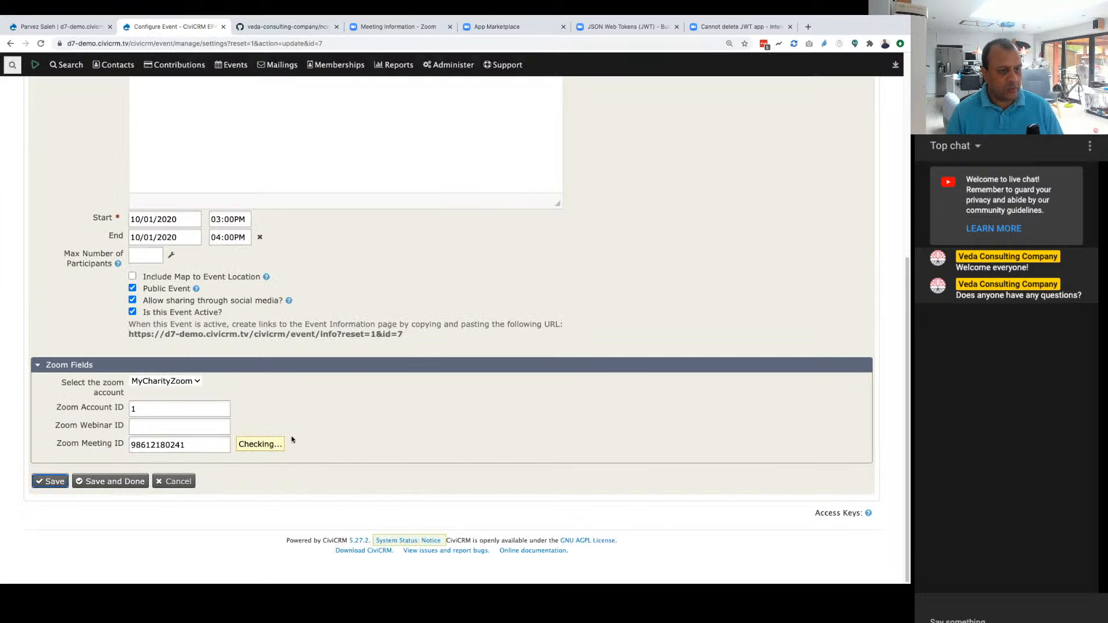
left_click(51, 481)
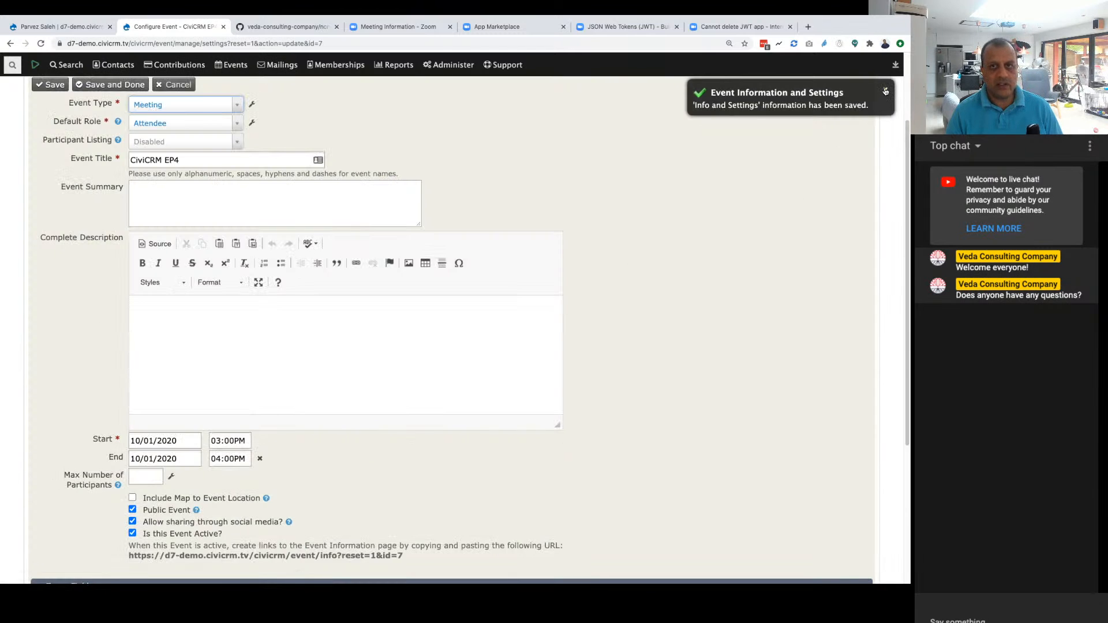
left_click(885, 91)
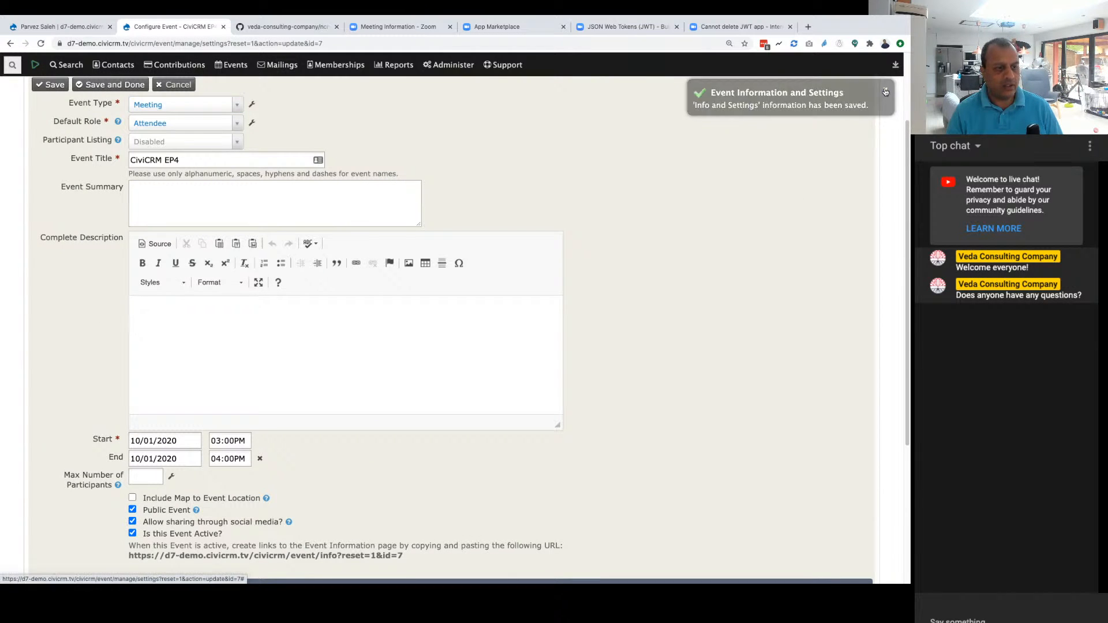
Step: Reopen the Info and Settings of the CiviCRM EP4 event from the event dashboard and check its saved Zoom fields
scroll(627, 381, "down", 5)
scroll(627, 383, "up", 7)
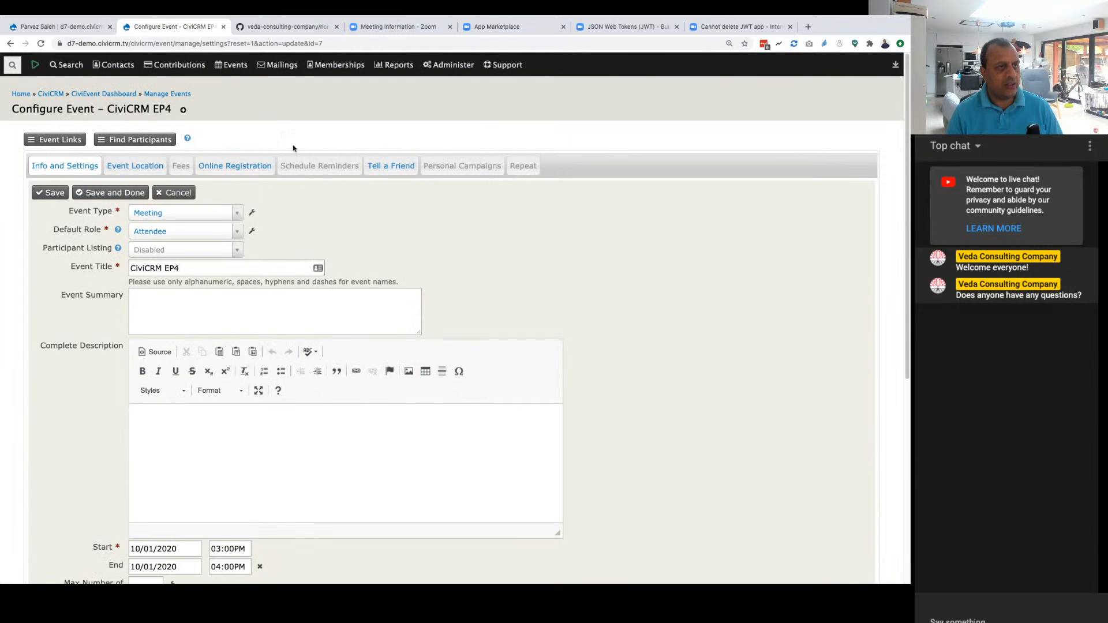
mouse_move(233, 64)
left_click(233, 85)
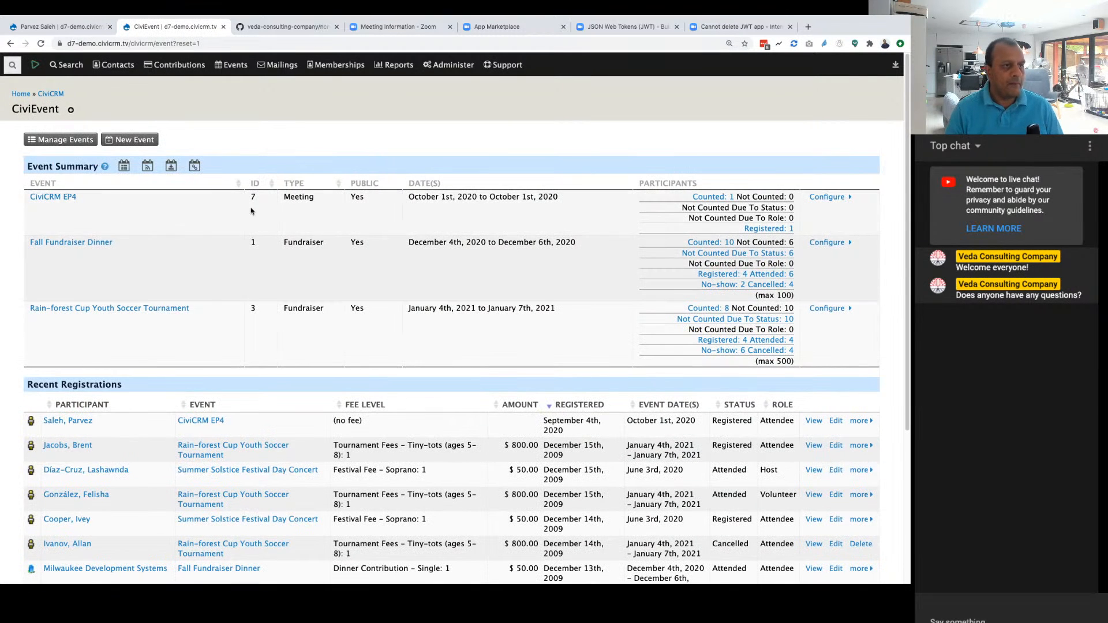
left_click(841, 200)
left_click(813, 212)
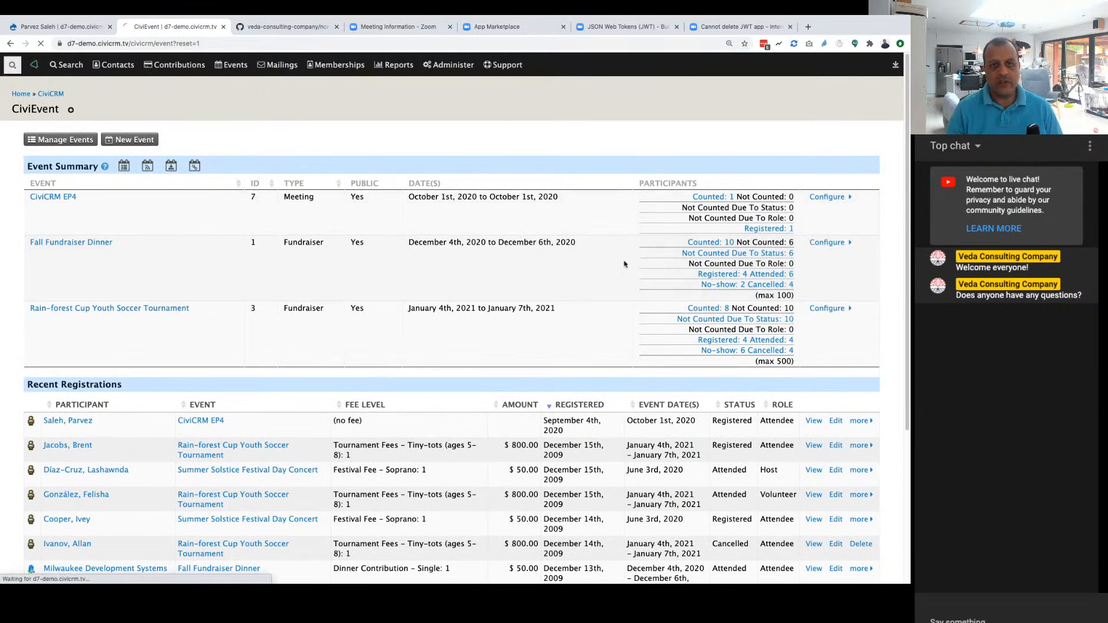
scroll(150, 521, "down", 10)
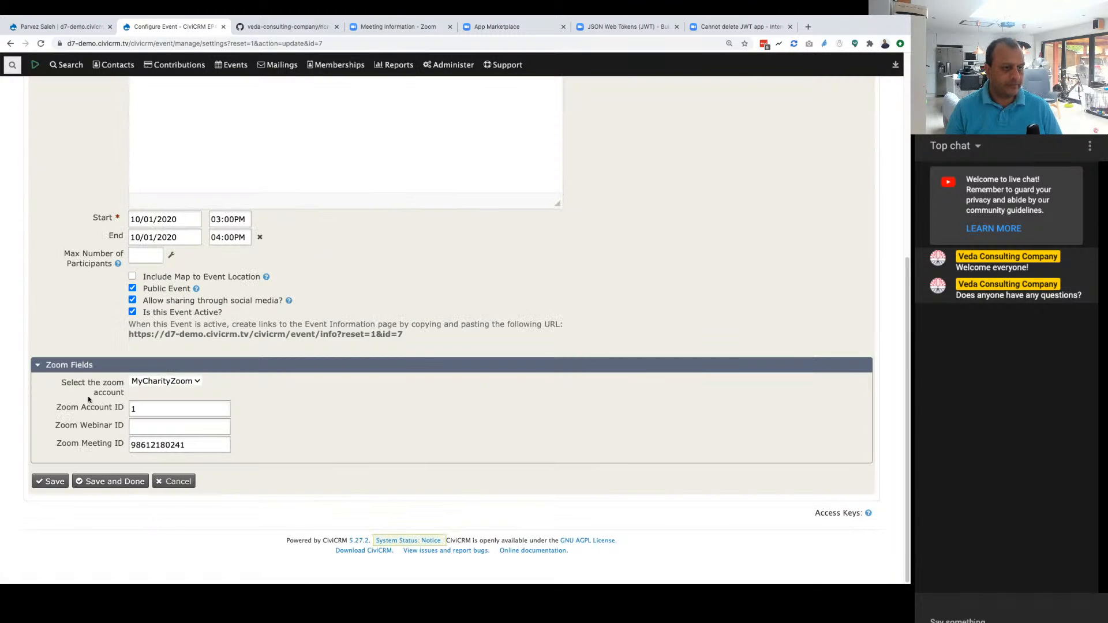
scroll(296, 462, "up", 6)
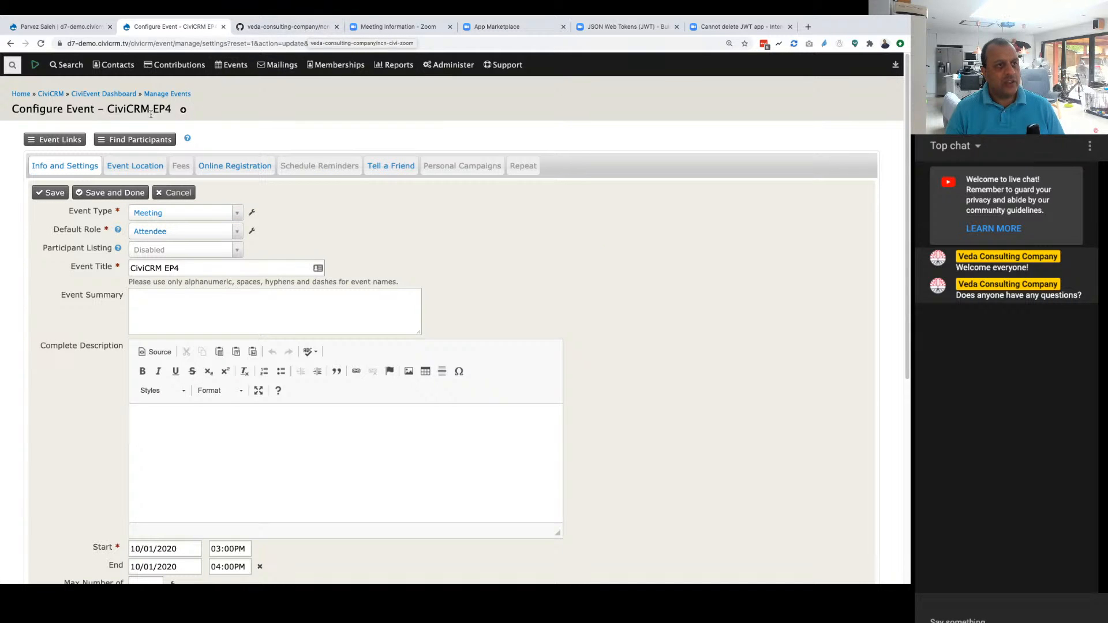
Step: Open the event's public info page in an incognito window and start an online registration
left_click(55, 139)
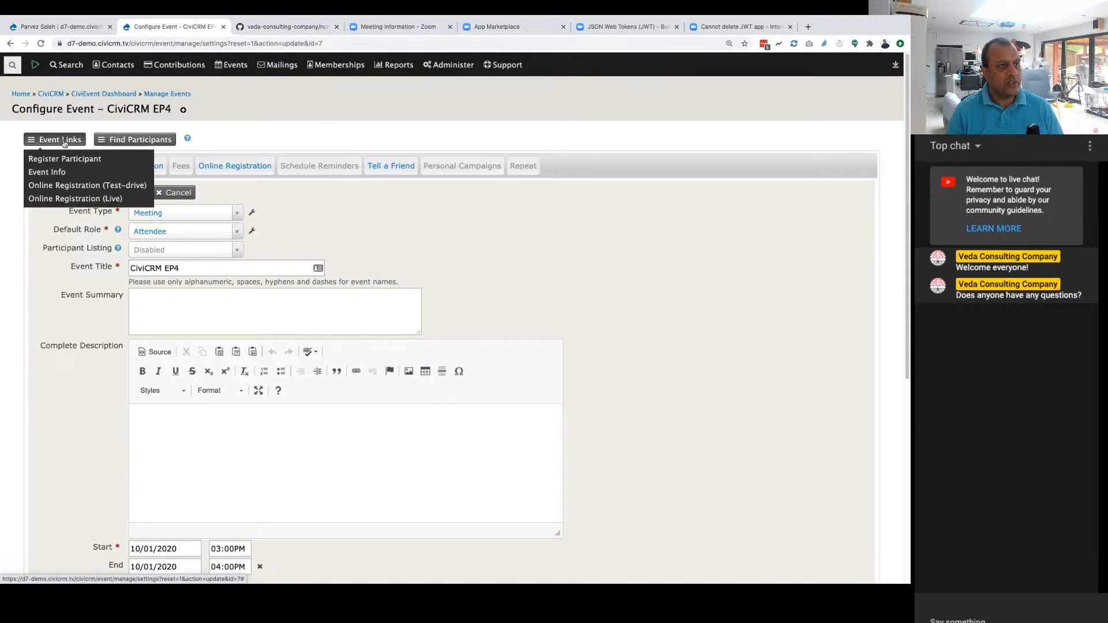
right_click(56, 173)
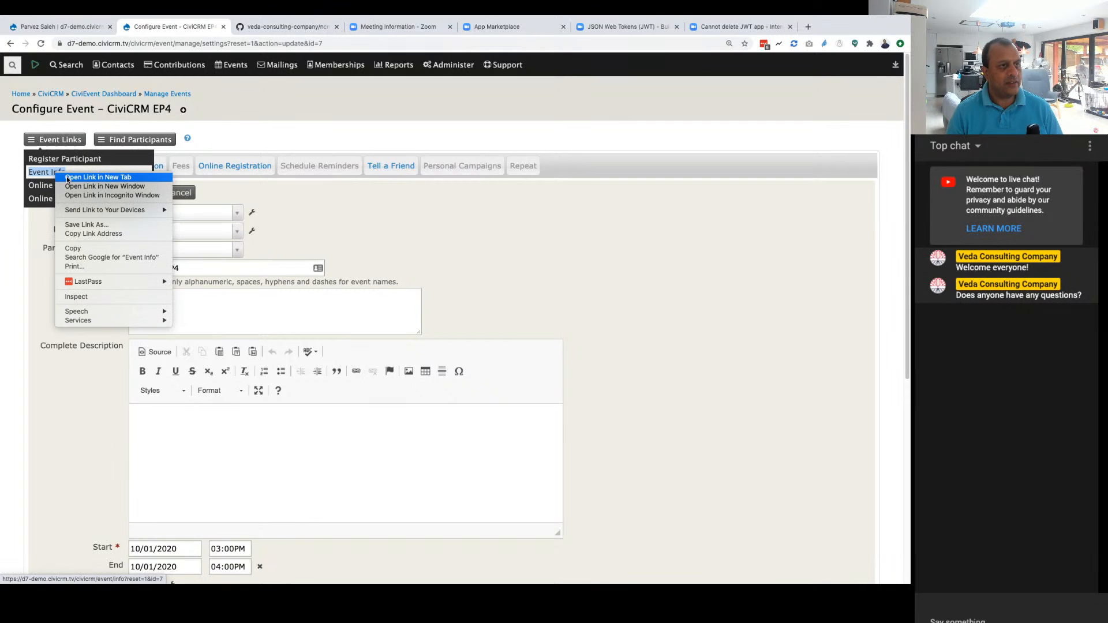
left_click(69, 195)
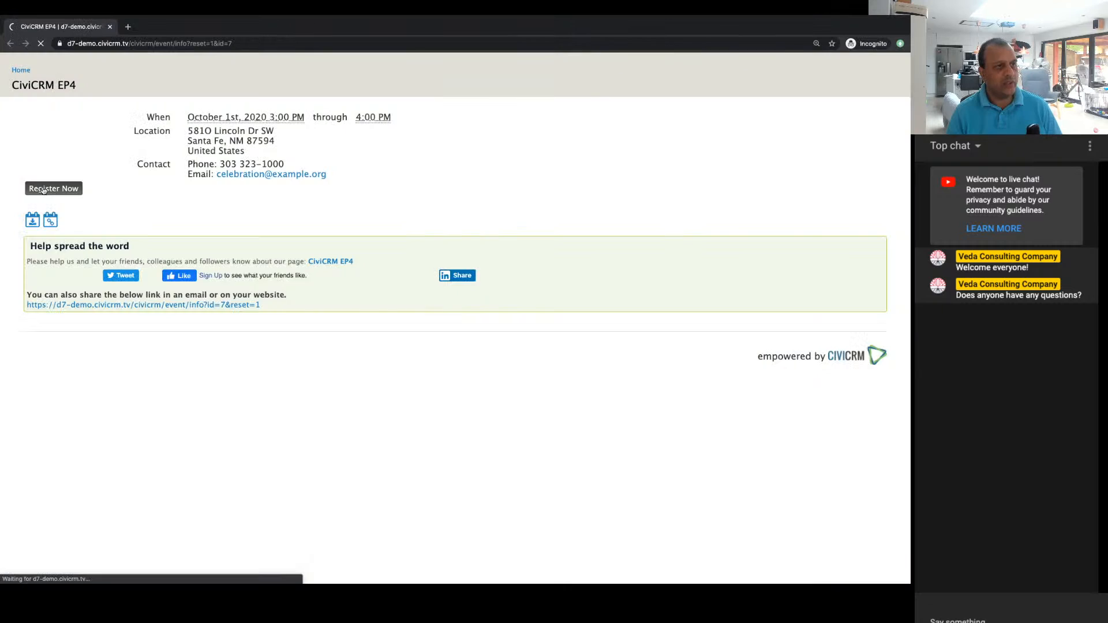
left_click(52, 185)
Step: Fill in the participant's first name, last name and email address, and submit and confirm the registration for CiviCRM EP4
left_click(308, 193)
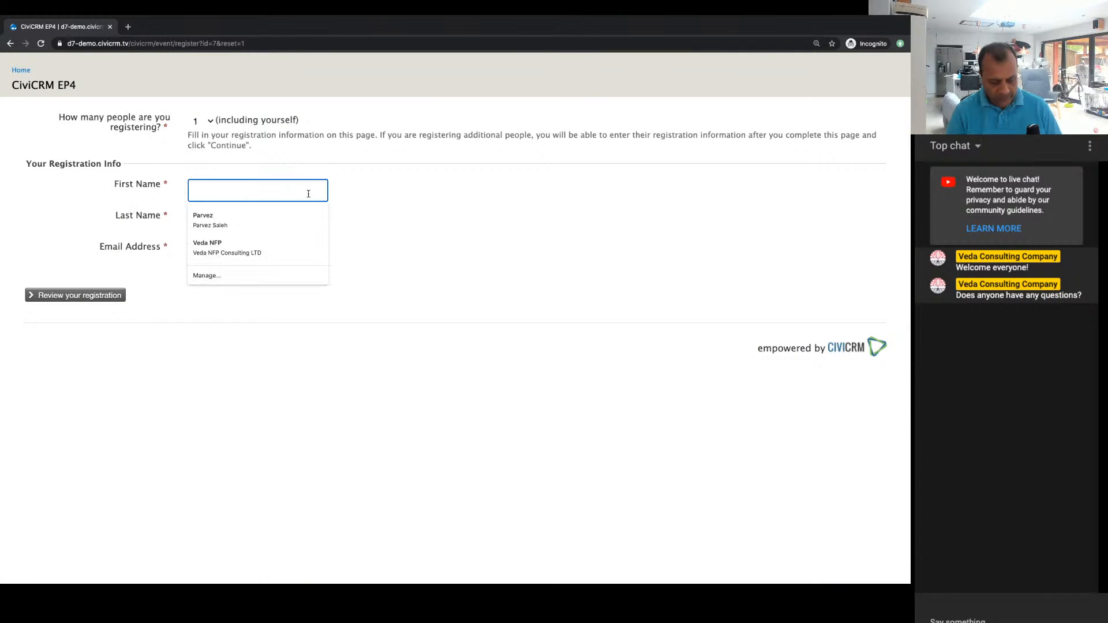
key("Down")
key("Return")
key("Tab")
key("Tab")
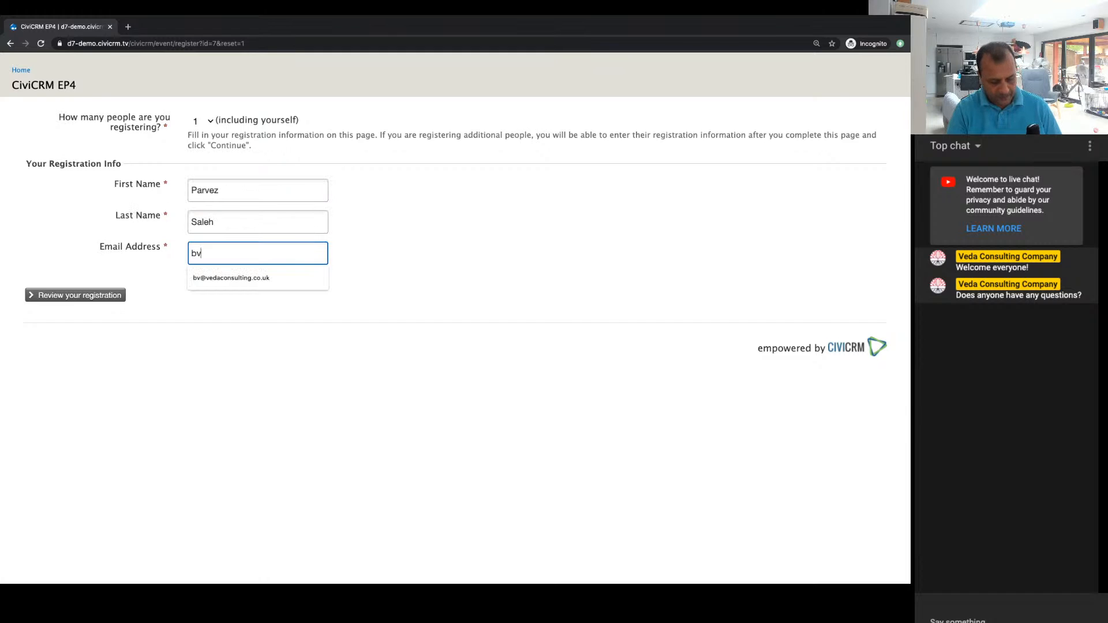
key("Tab")
left_click(78, 299)
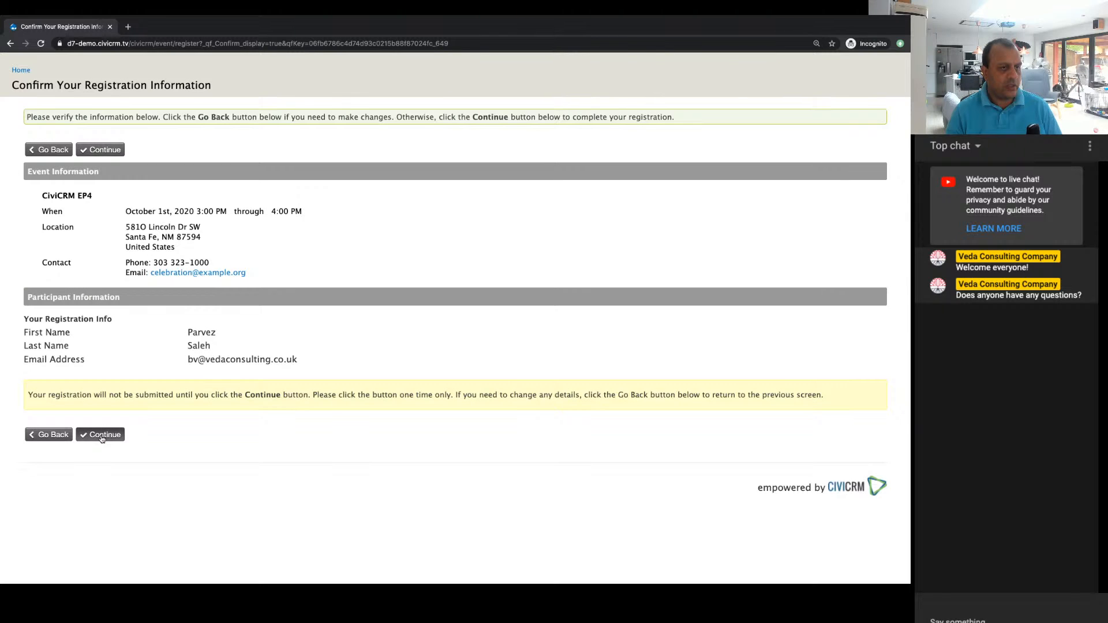
left_click(101, 437)
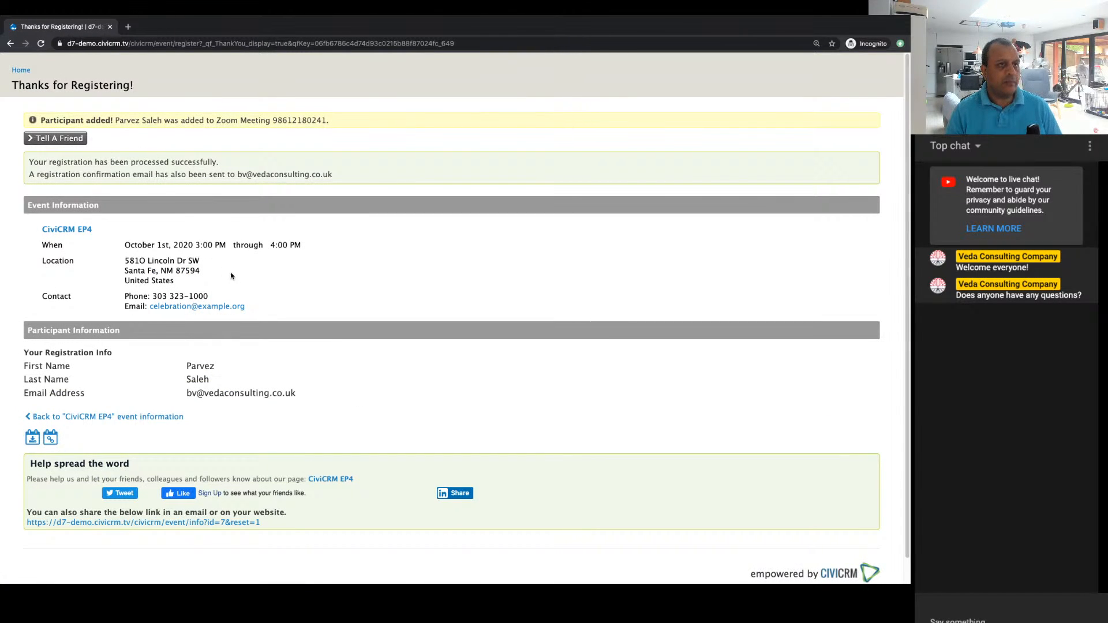
Step: Highlight the participant message on the thank-you page and close the incognito window
triple_click(155, 124)
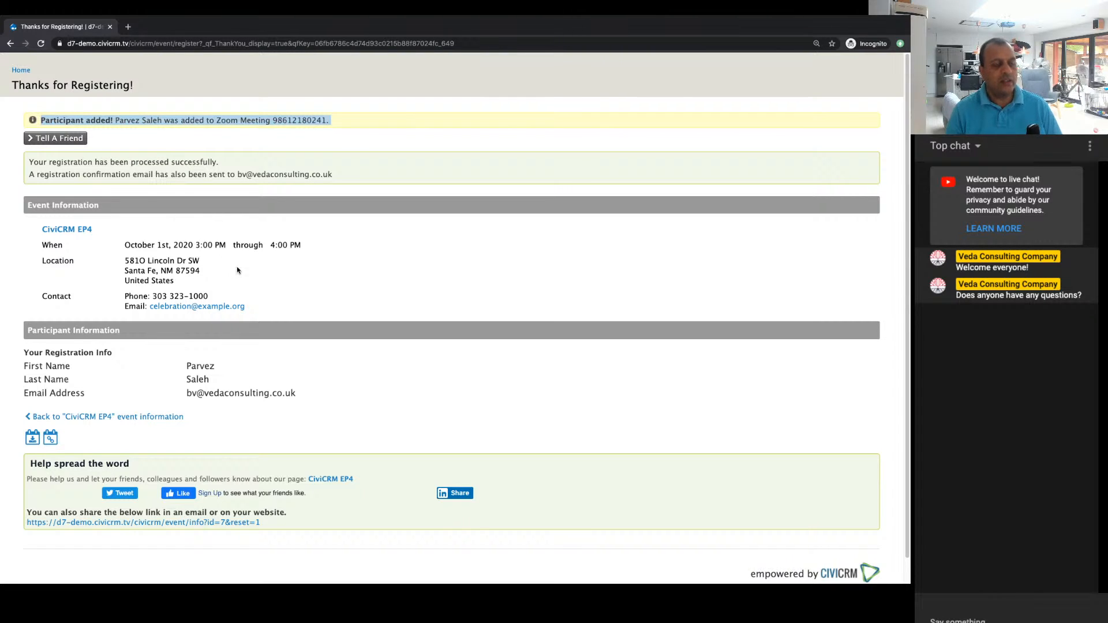
triple_click(125, 120)
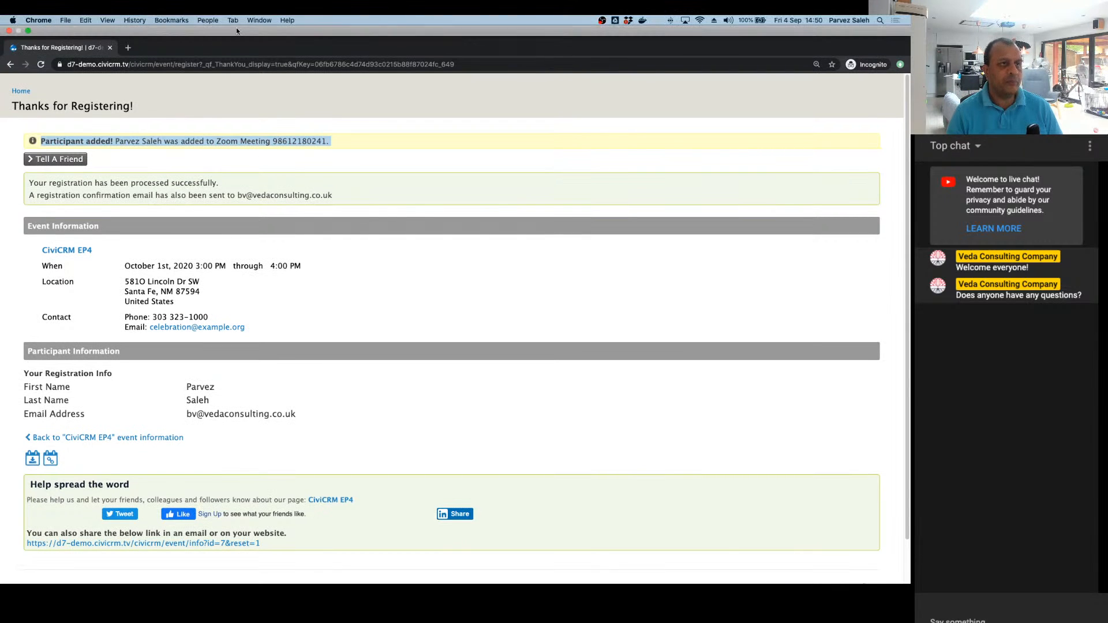
left_click(248, 21)
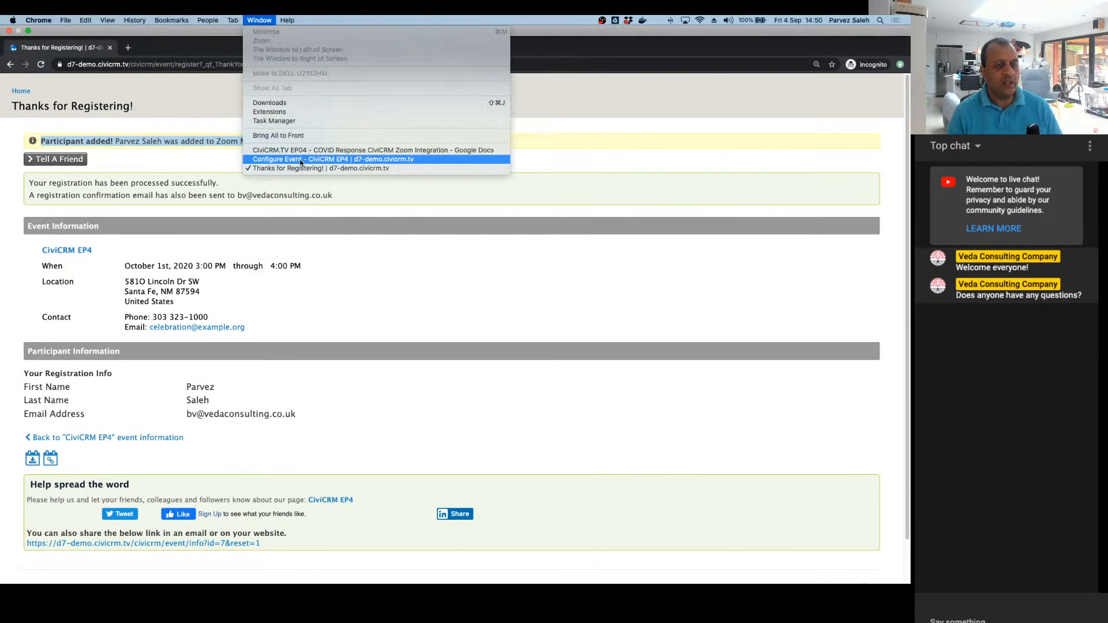
left_click(138, 81)
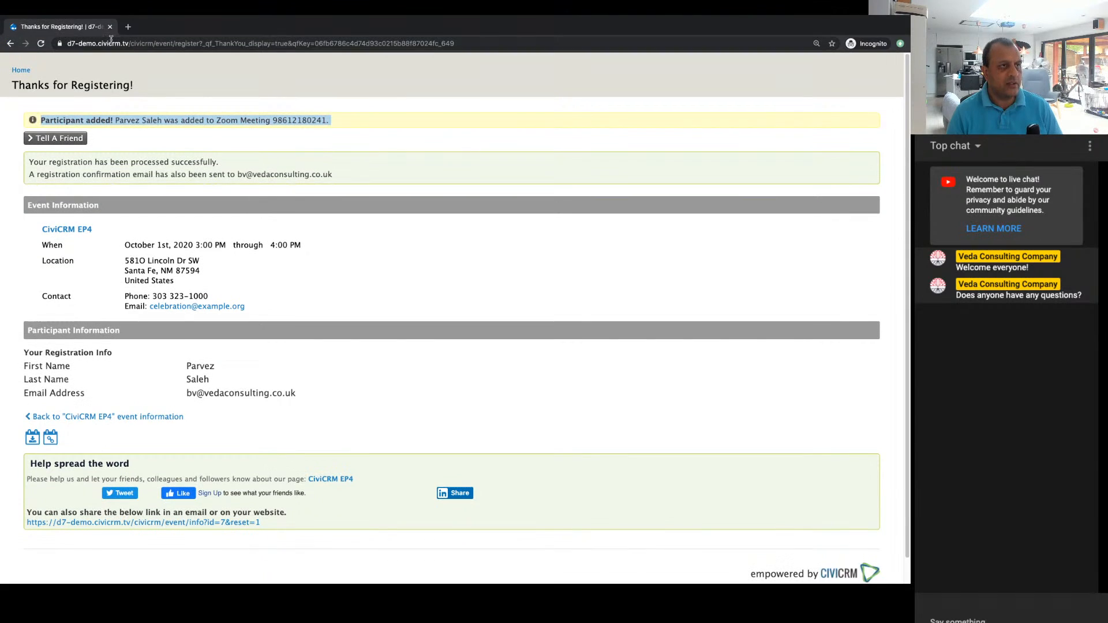
left_click(110, 27)
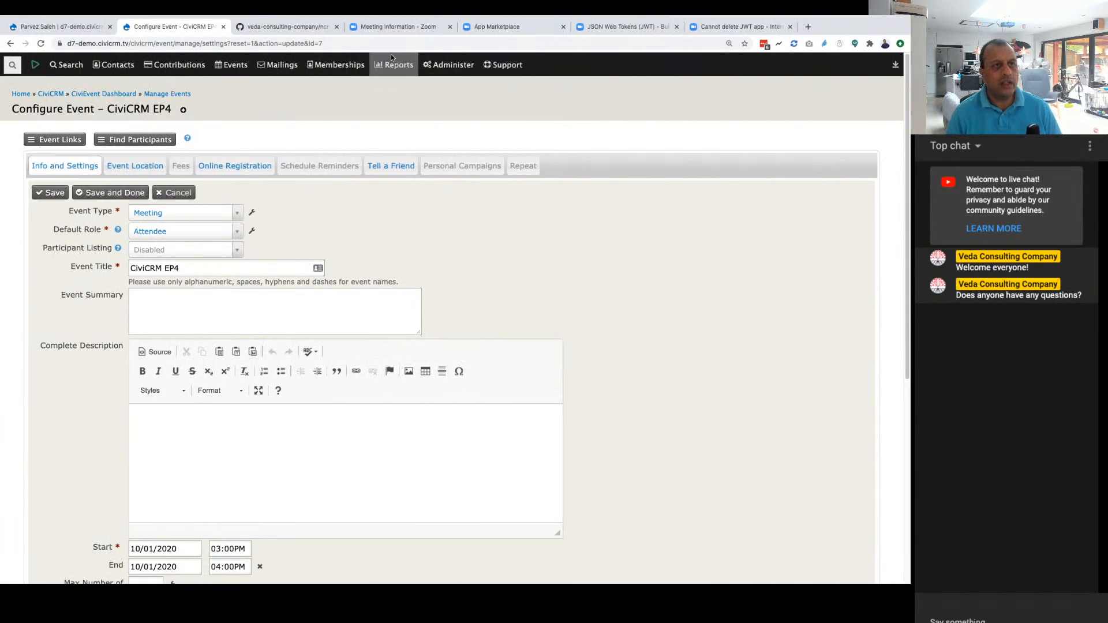
Step: Switch to the CiviCRM TV EP4 meeting in Zoom, reload it, and check the registrant's email address in the registrants list
left_click(398, 27)
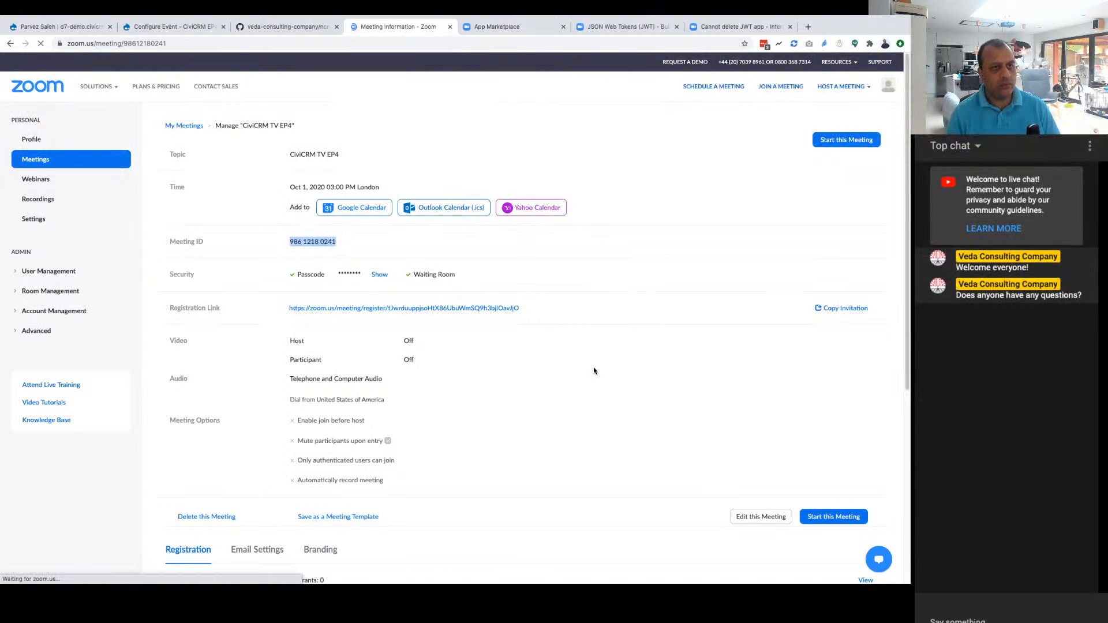
scroll(583, 367, "down", 5)
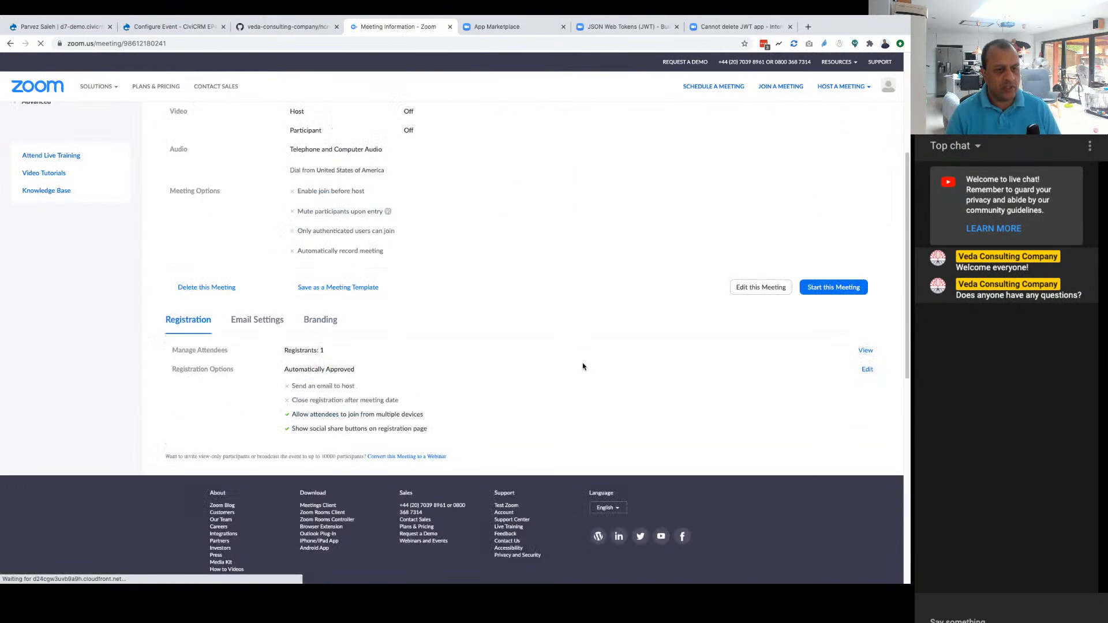
left_click(866, 352)
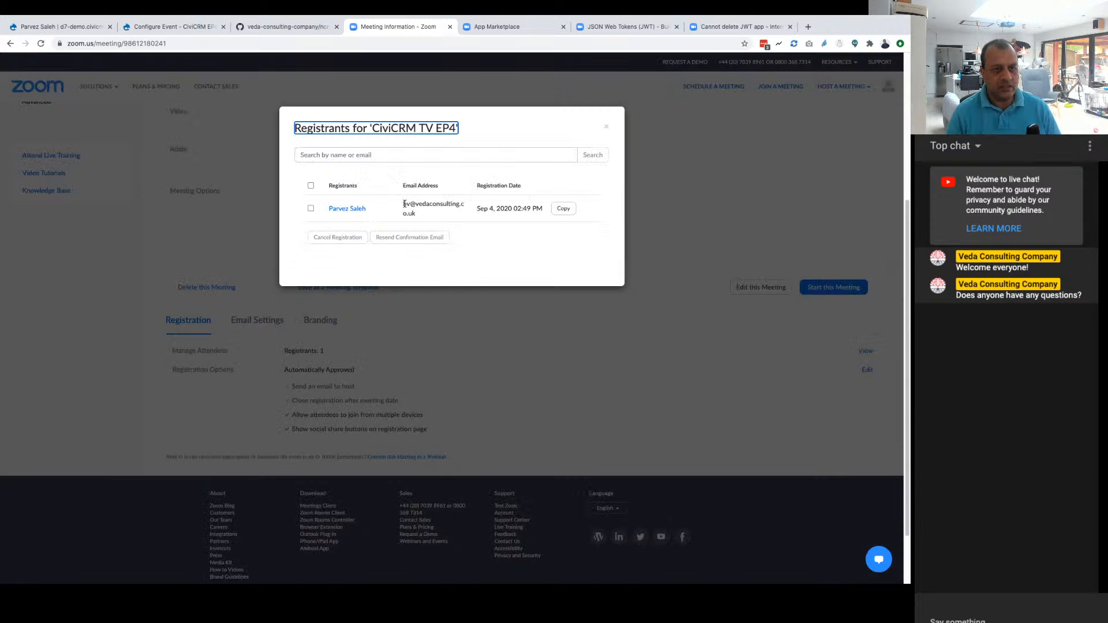
left_click_drag(404, 203, 431, 221)
left_click(462, 221)
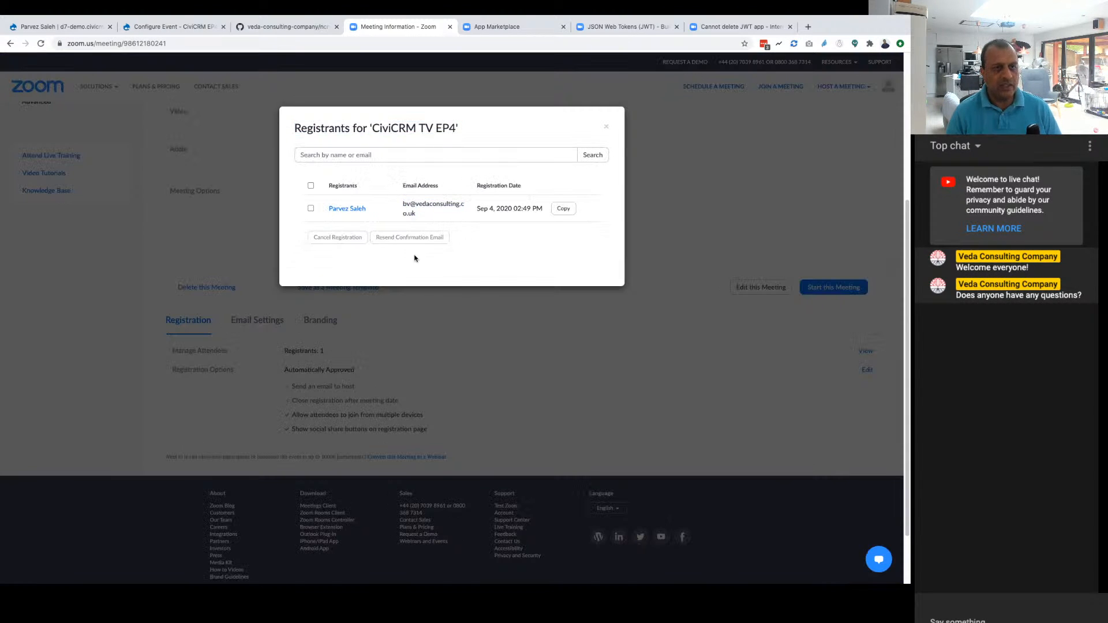
left_click(604, 128)
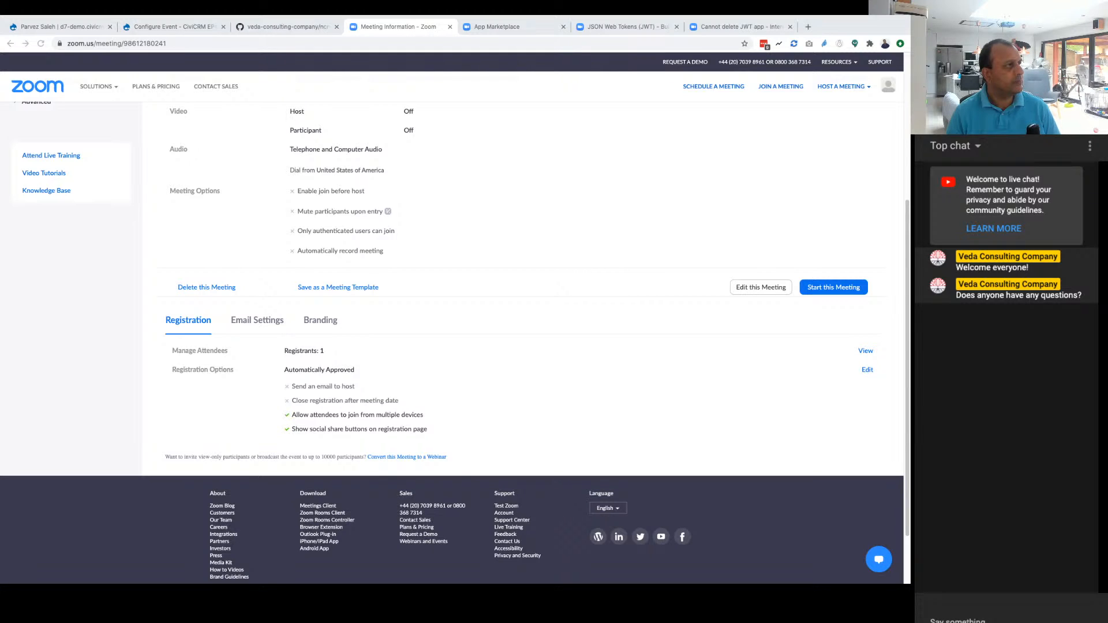
Step: Bring the CiviCRM TV EP4 Confirmation email into the main browser window and enlarge it for reading
left_click_drag(1, 122, 359, 32)
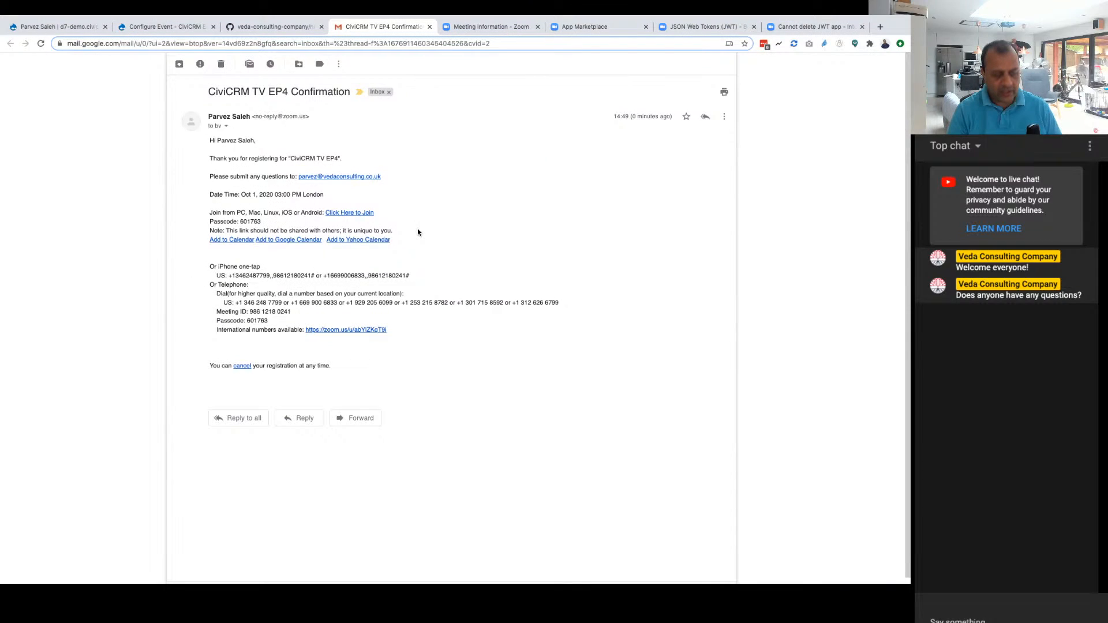
key("ctrl+plus")
key("ctrl+plus")
key("ctrl+plus")
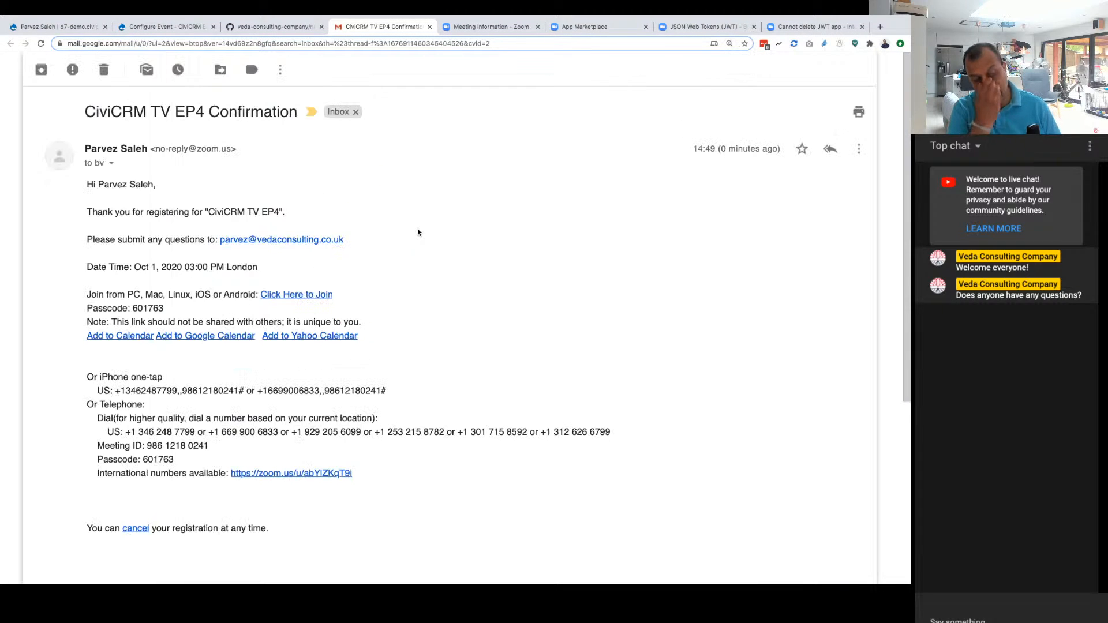
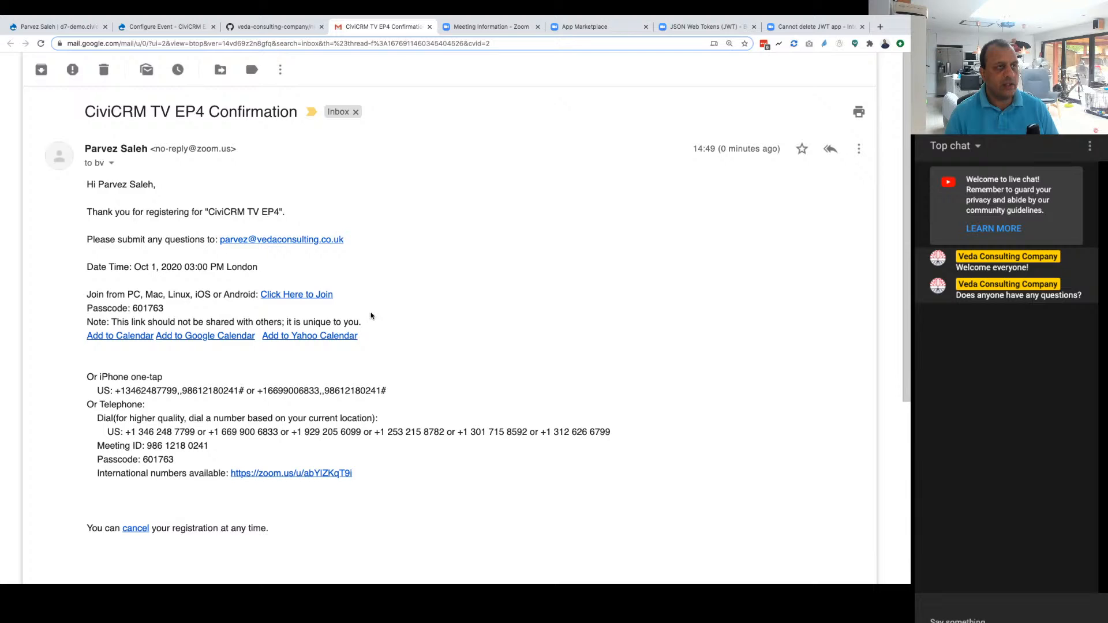
Step: Review the confirmation email, and return to the CiviCRM EP4 event configuration at its Zoom fields
scroll(440, 371, "down", 5)
scroll(441, 371, "up", 5)
left_click(268, 31)
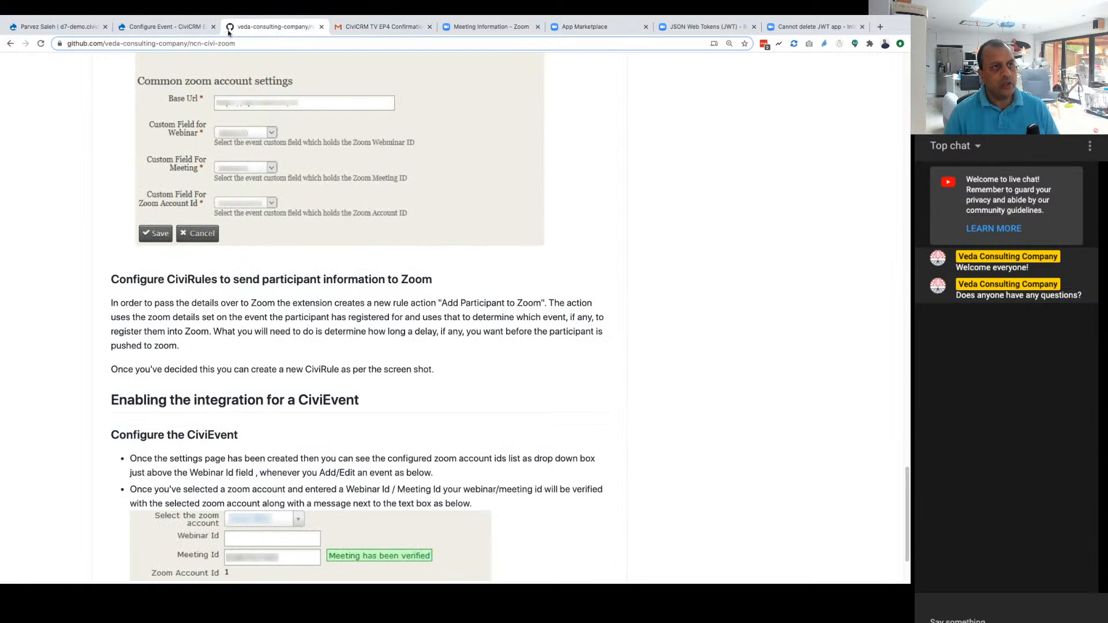
left_click(164, 28)
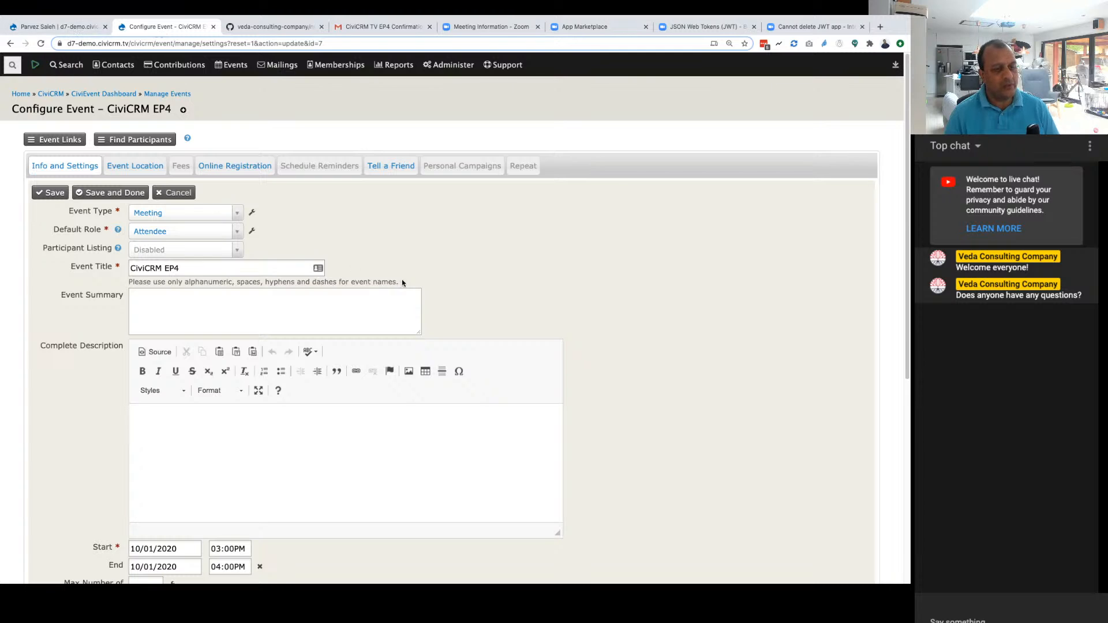
scroll(398, 286, "down", 6)
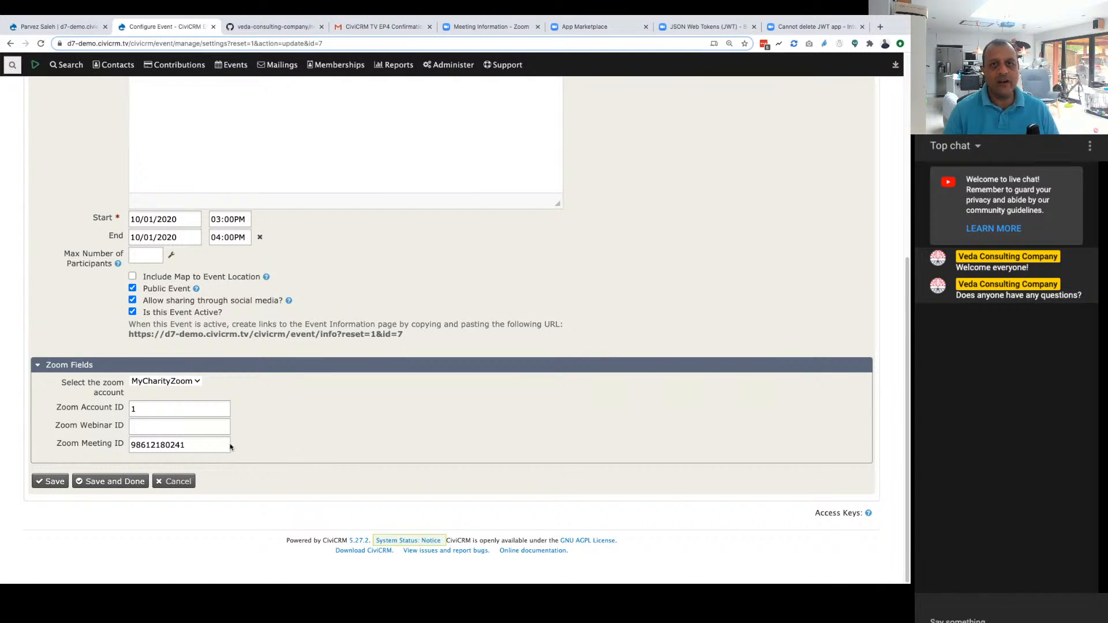
left_click(193, 450)
key("BackSpace")
type("0")
key("Tab")
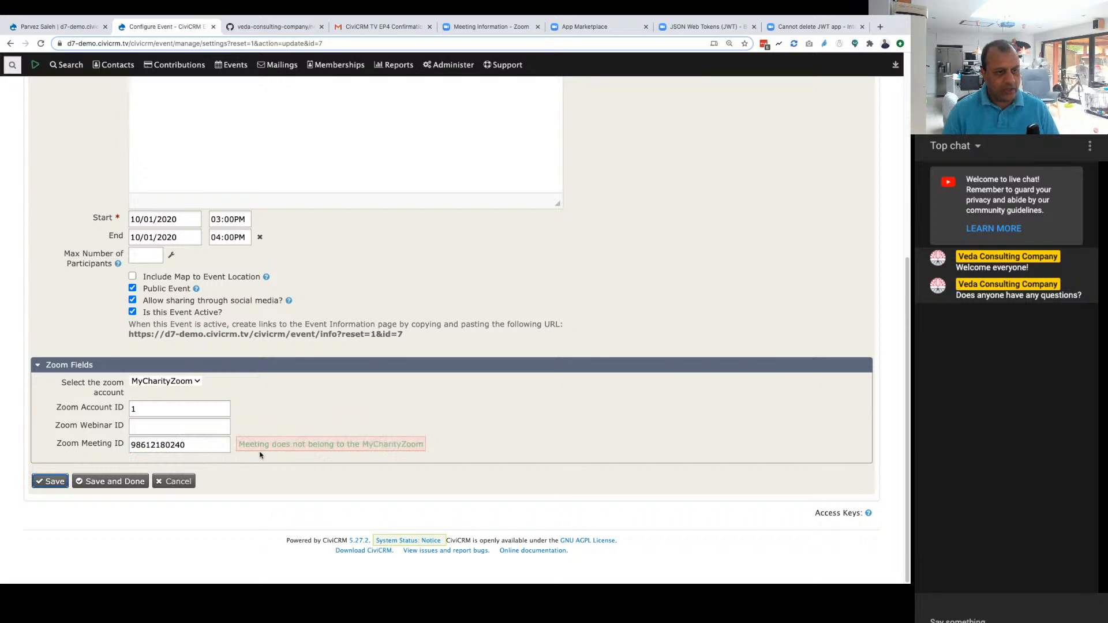
left_click(208, 445)
key("BackSpace")
type("1")
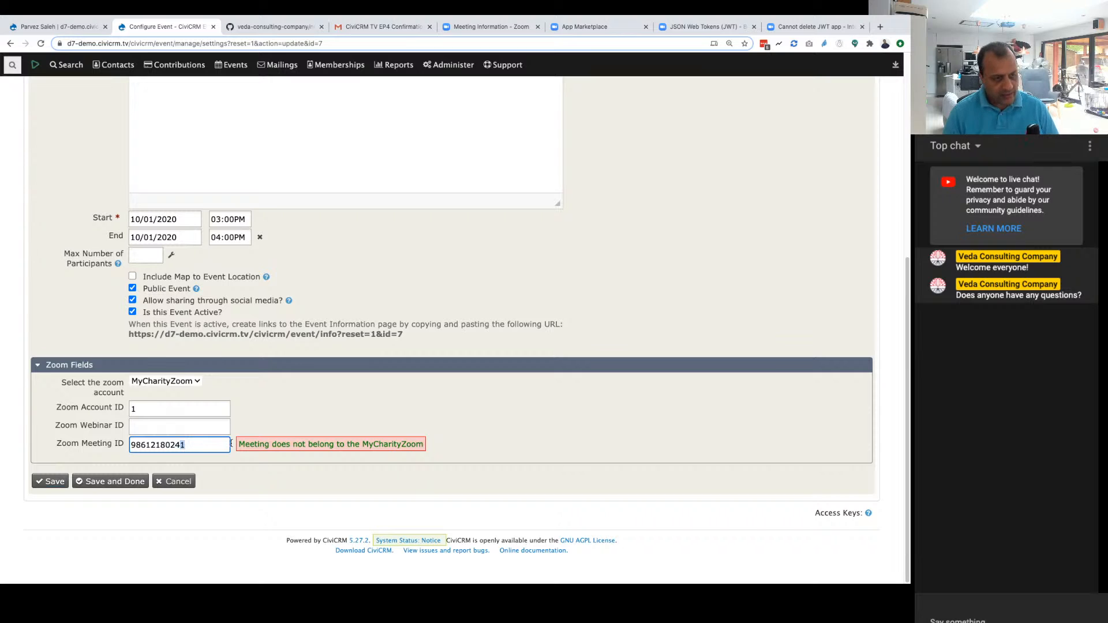
key("Tab")
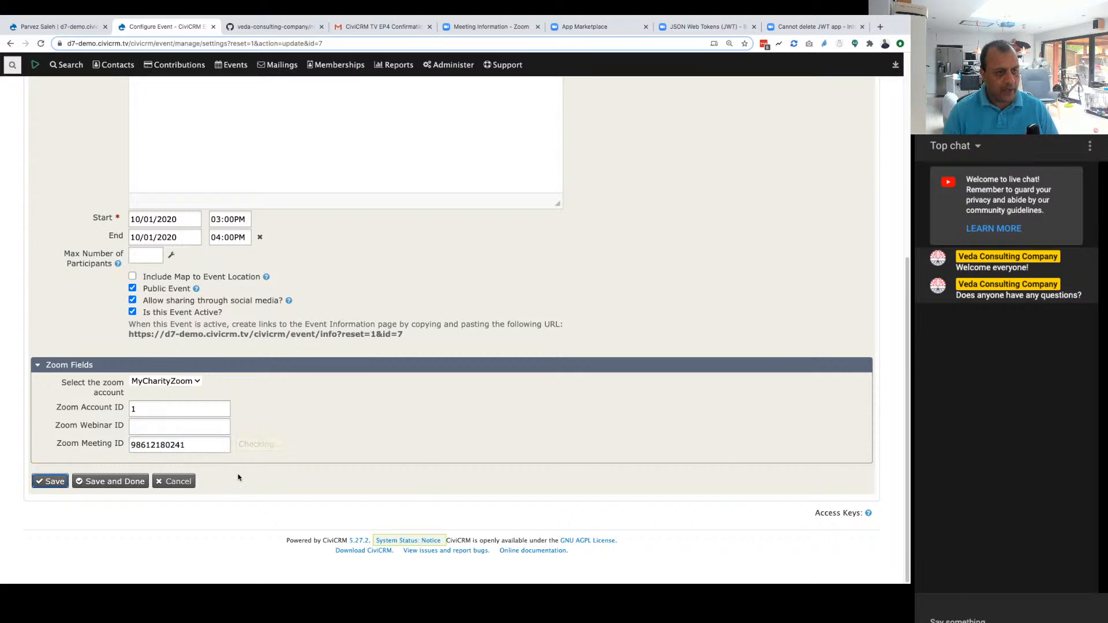
left_click(54, 481)
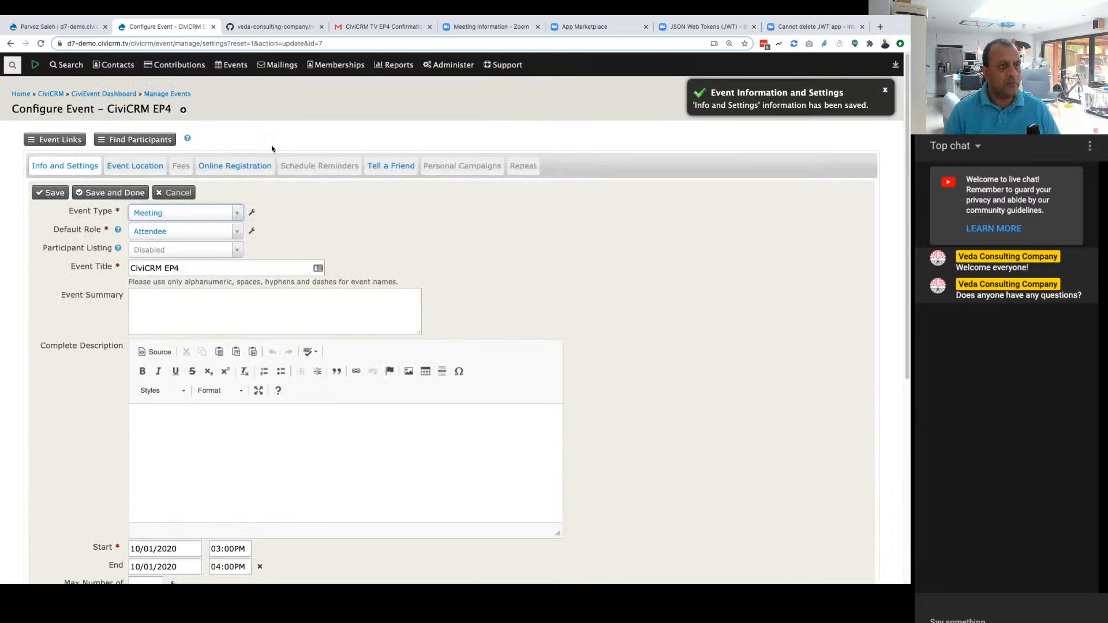
Step: Start a new event from the Free Meeting with Online Registration template, titled CiviCRM EP4 2 and starting on 09/09/2020
left_click(236, 68)
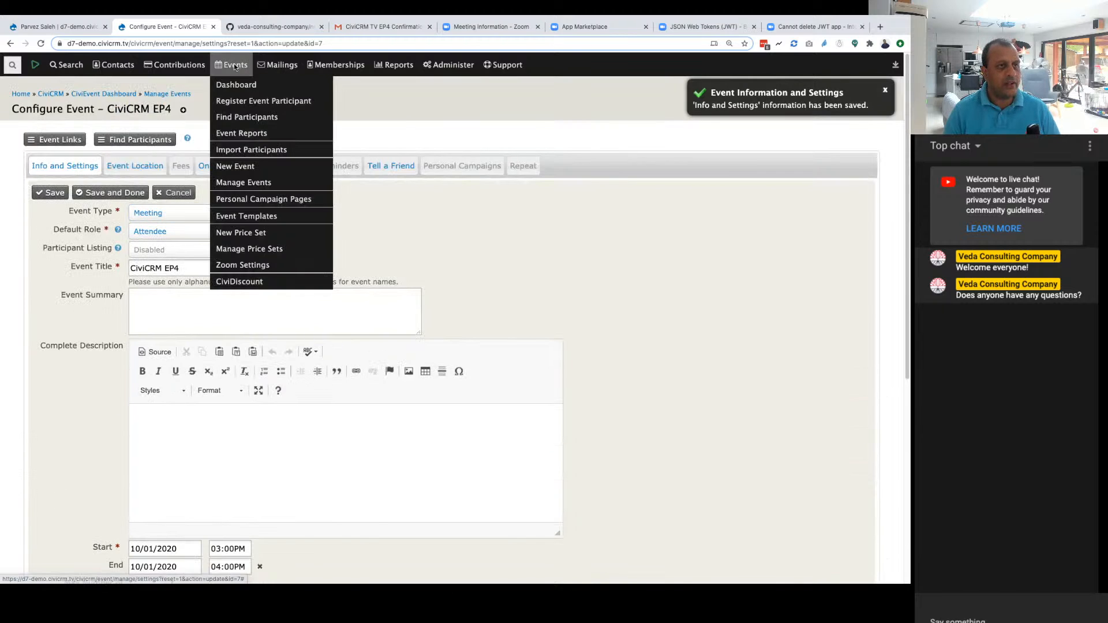
left_click(236, 84)
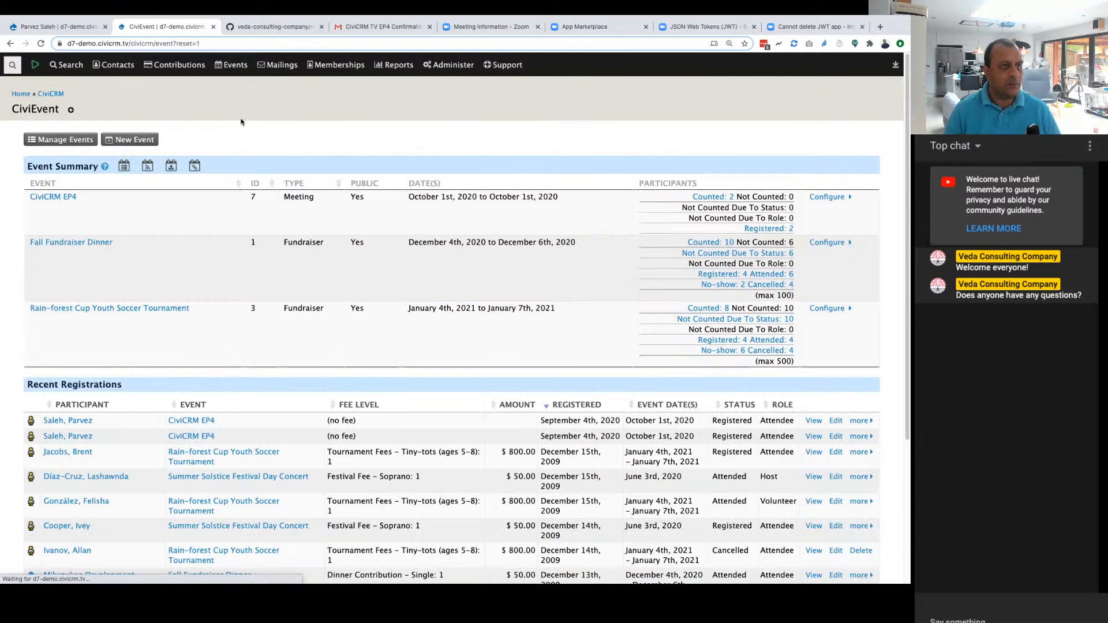
left_click(135, 140)
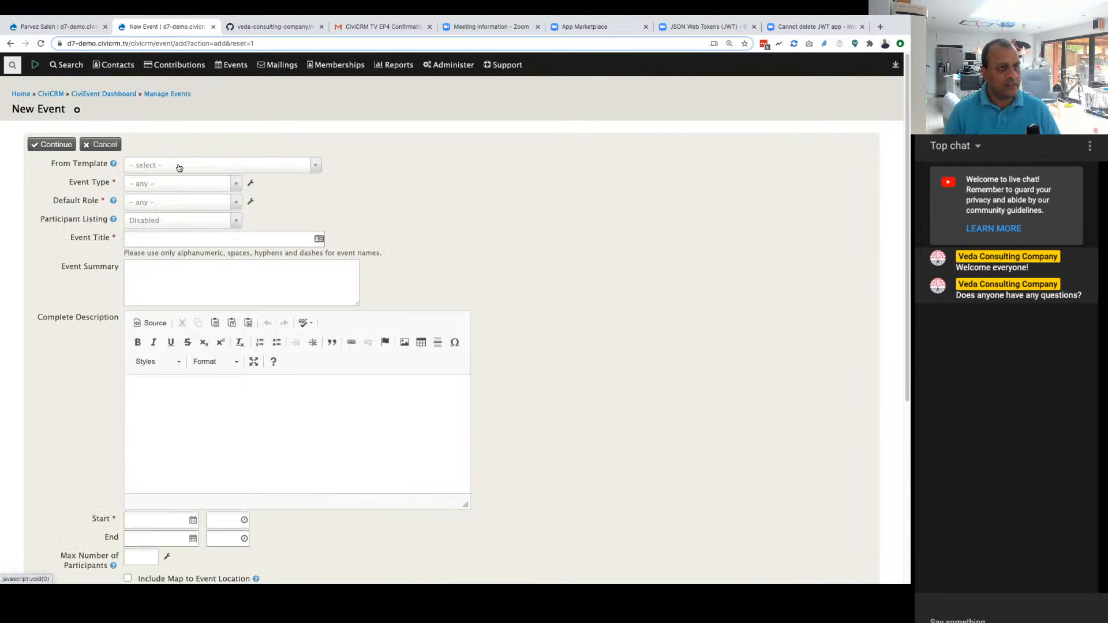
left_click(182, 165)
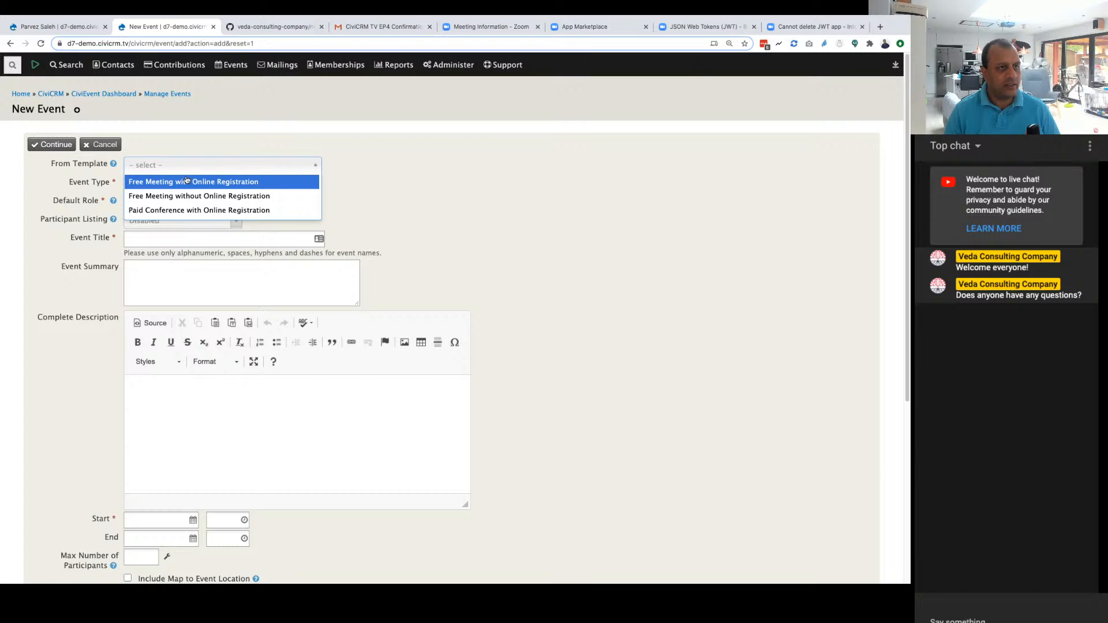
left_click(186, 181)
left_click(176, 239)
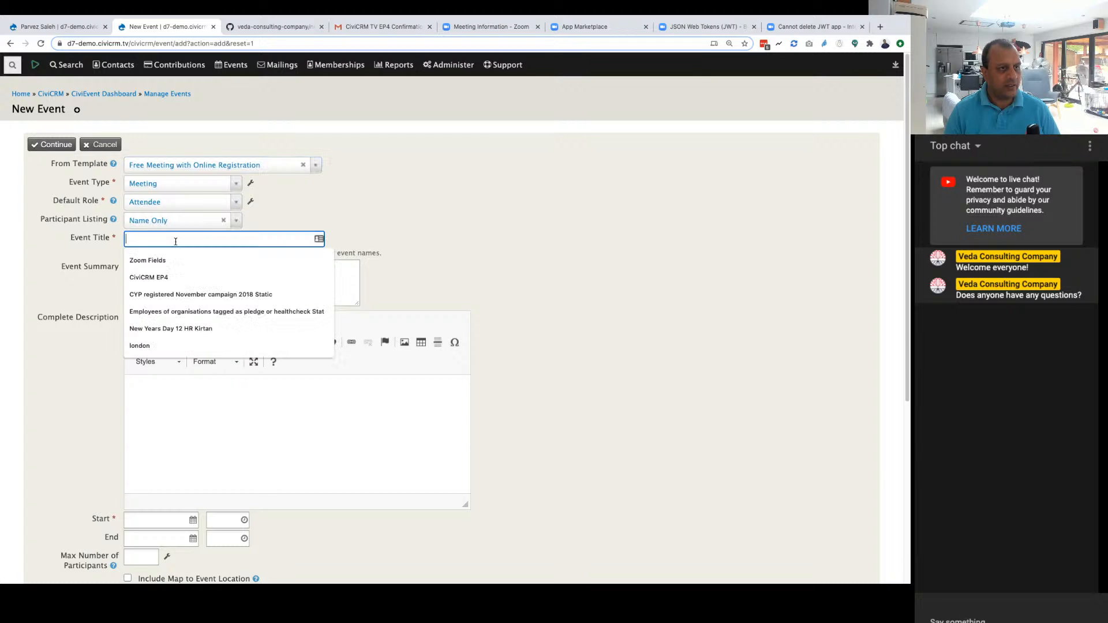
left_click(157, 278)
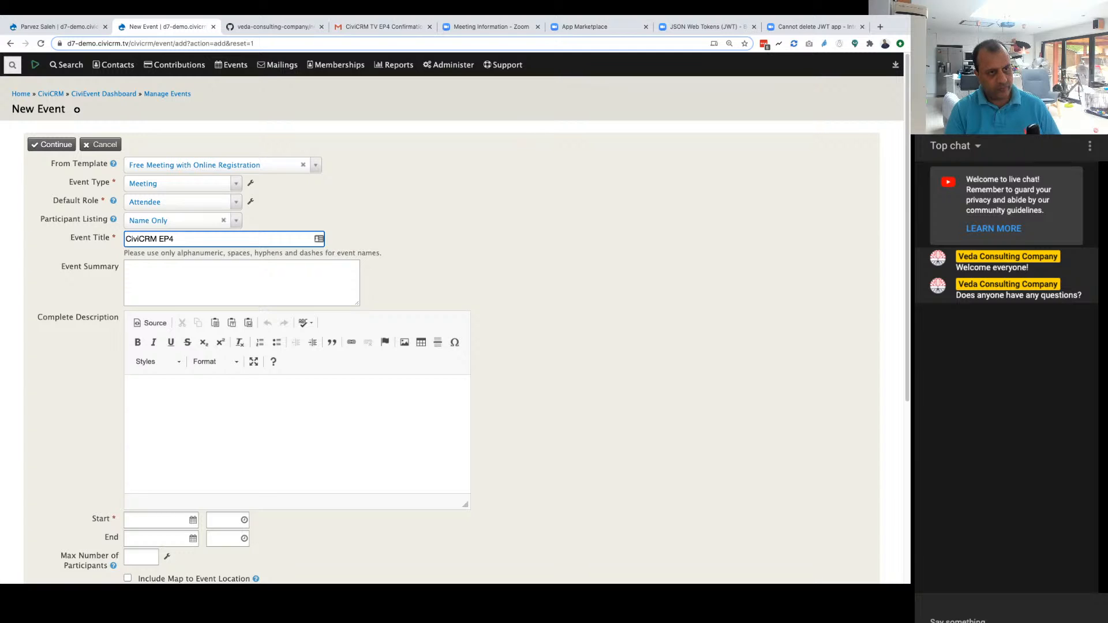
scroll(185, 253, "down", 5)
left_click(173, 245)
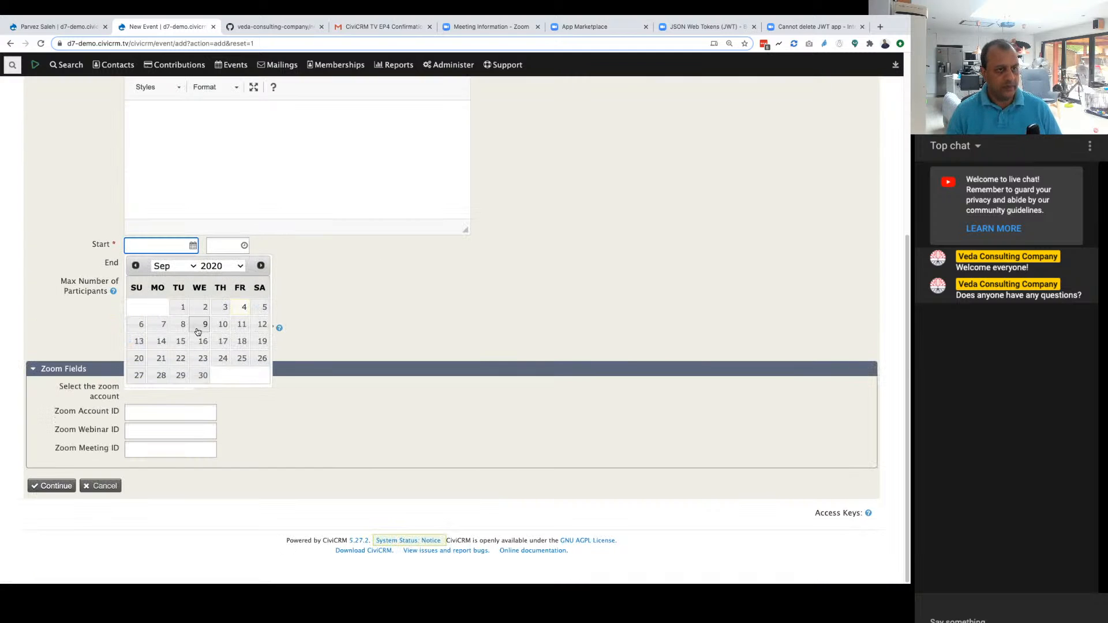
left_click(199, 325)
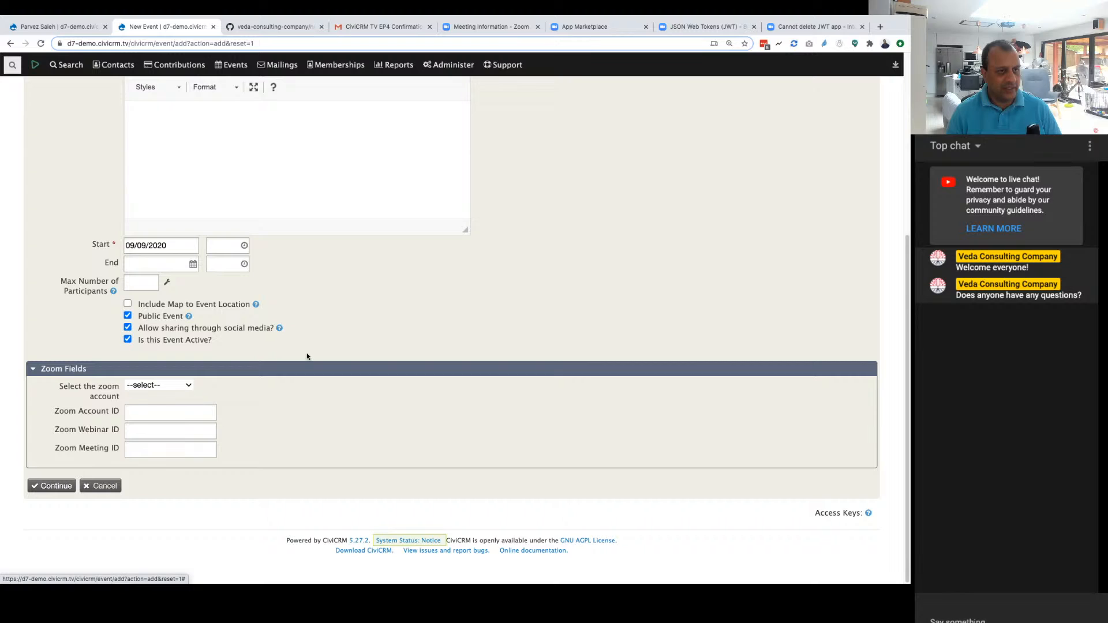
left_click(172, 384)
left_click(161, 395)
left_click(144, 447)
key("super+v")
key("Tab")
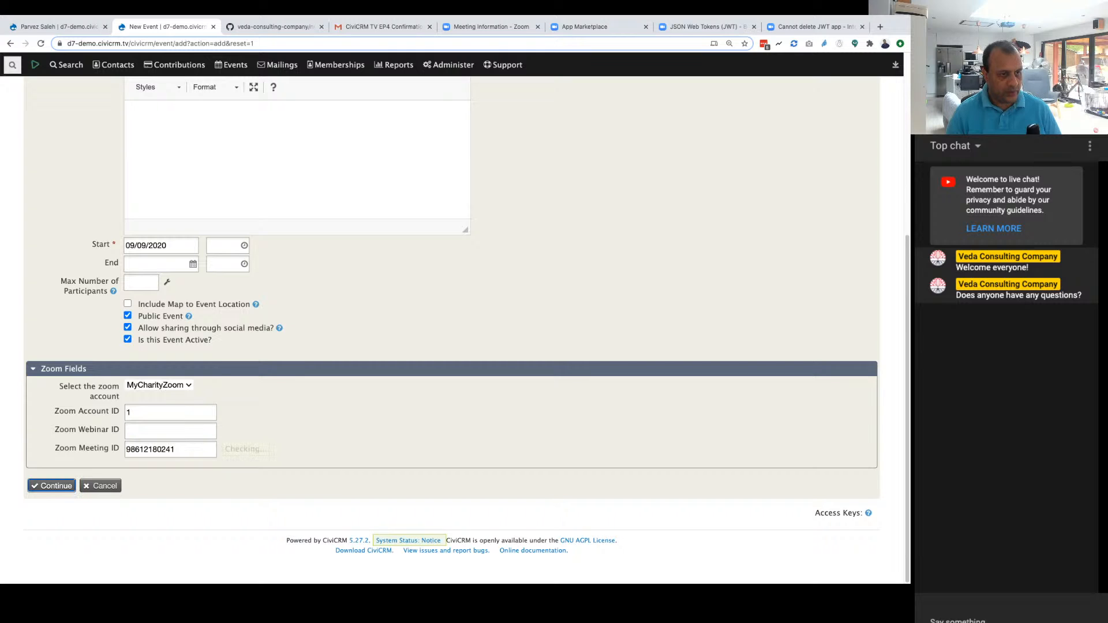
key("shift+Tab")
key("Right")
key("BackSpace")
type("0")
key("Tab")
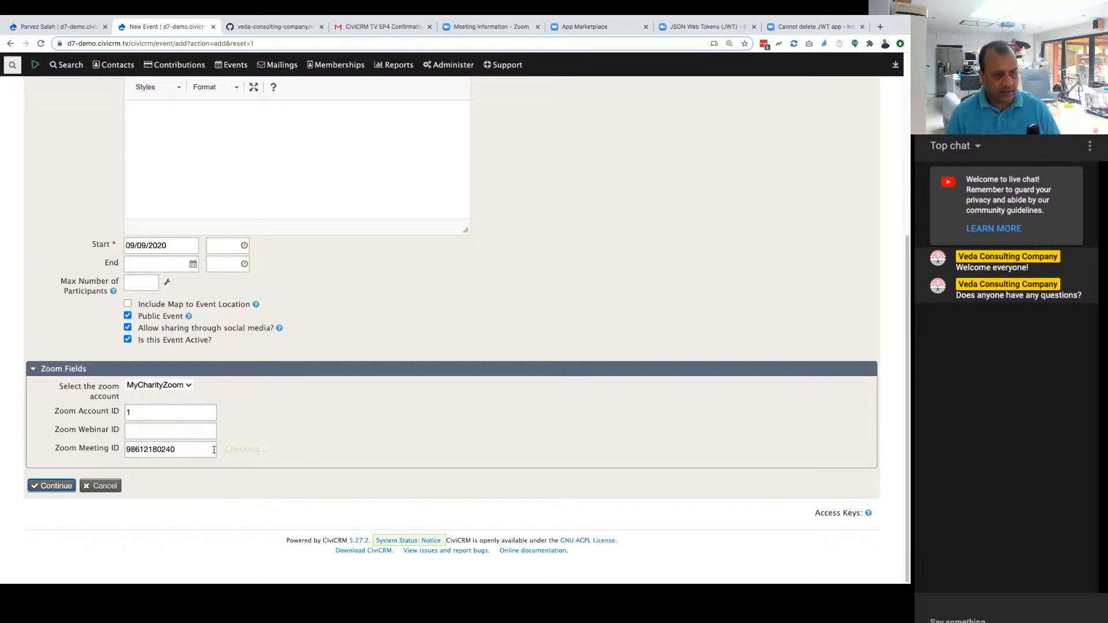
key("shift+Tab")
key("Right")
key("BackSpace")
type("1")
key("Tab")
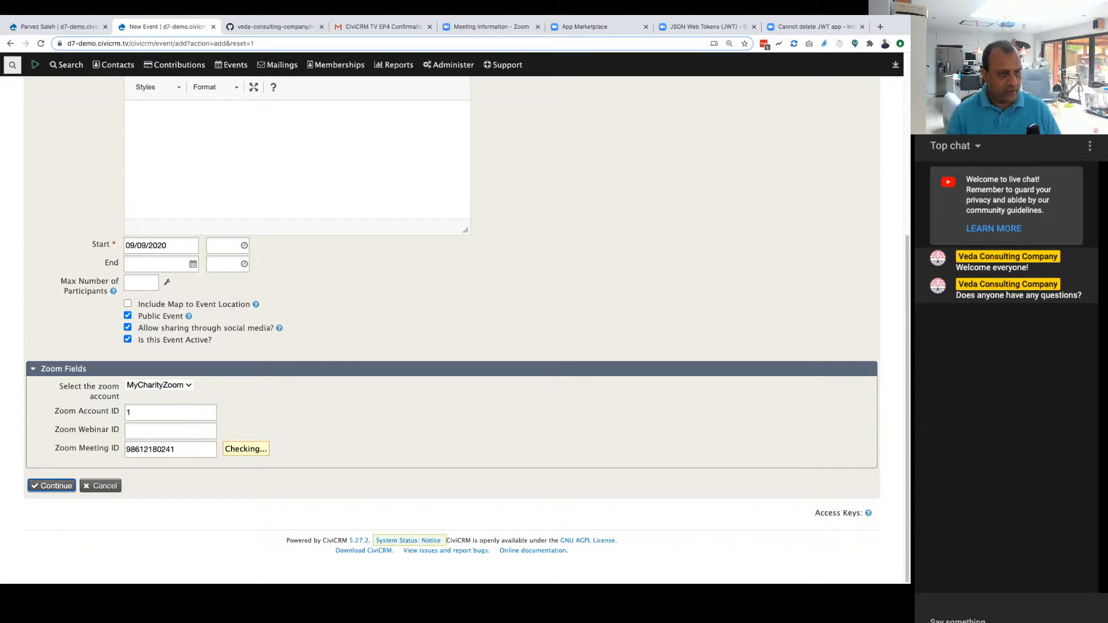
key("Return")
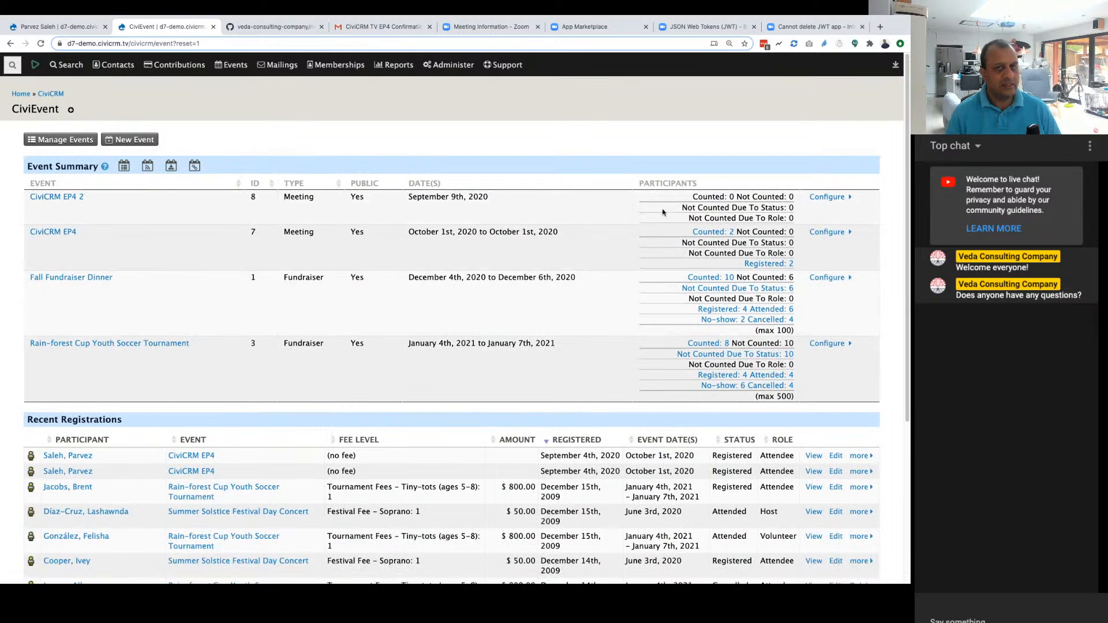
Step: Open the configuration of CiviCRM EP4 2 and check its saved Zoom fields
left_click(826, 196)
left_click(795, 209)
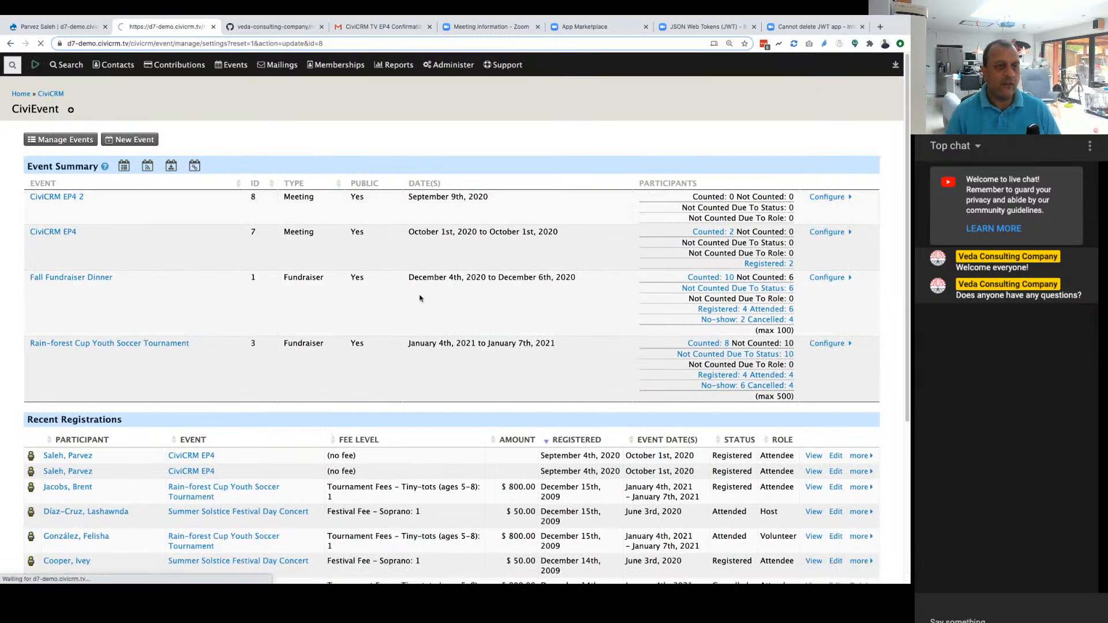
scroll(249, 383, "down", 6)
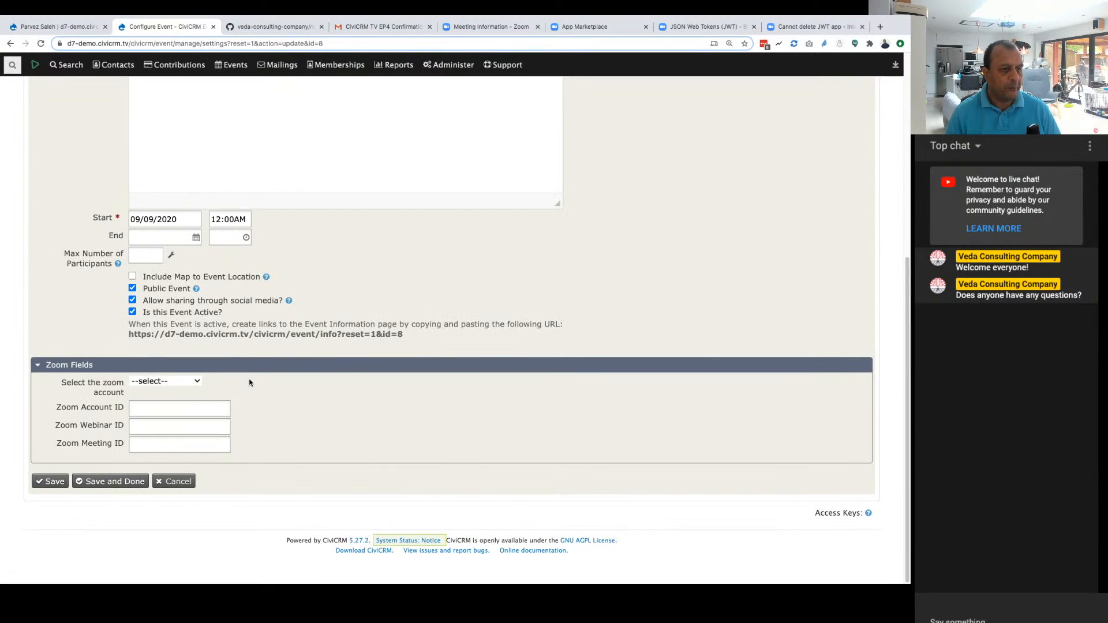
scroll(155, 423, "up", 6)
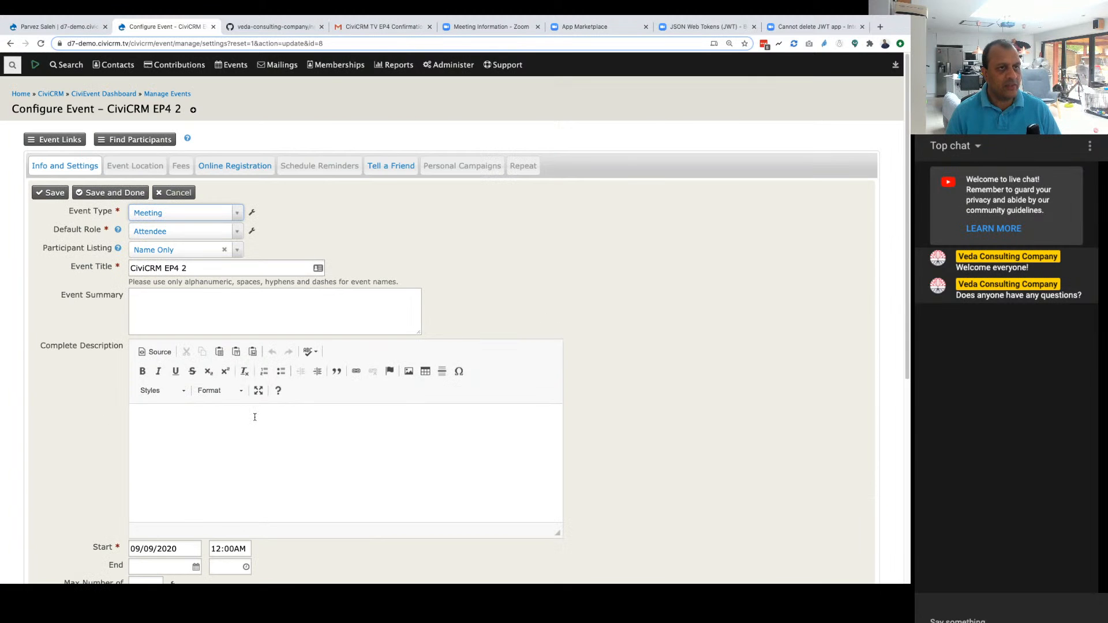
Step: Start another event from the Free Meeting with Online Registration template, titled CiviCRM EP4 3 and starting on 09/24/2020
left_click(236, 85)
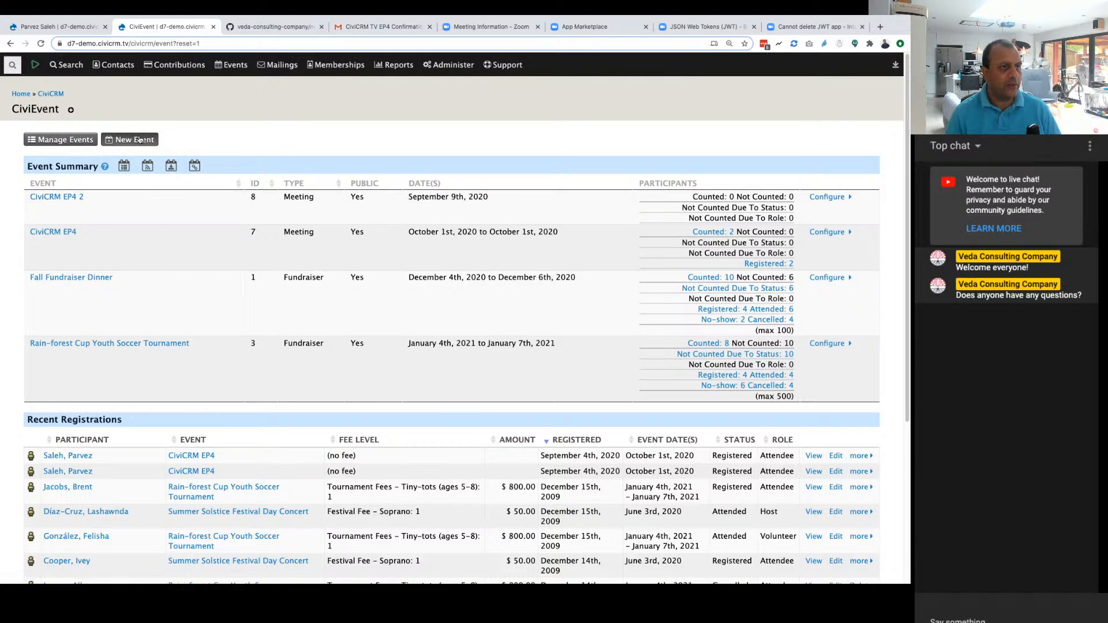
left_click(139, 139)
left_click(243, 166)
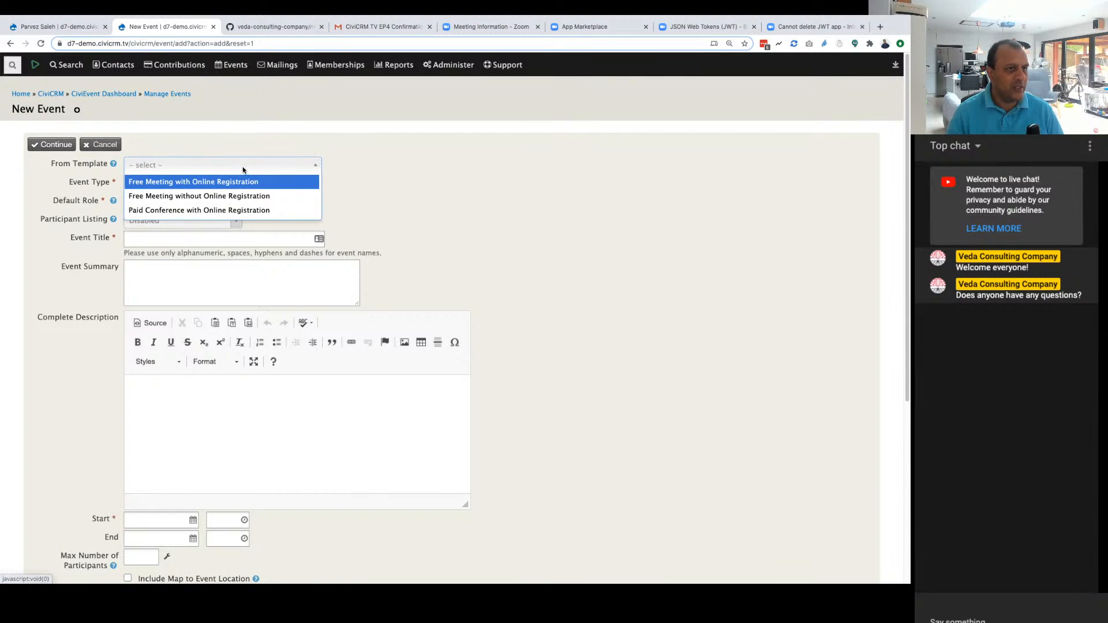
left_click(238, 181)
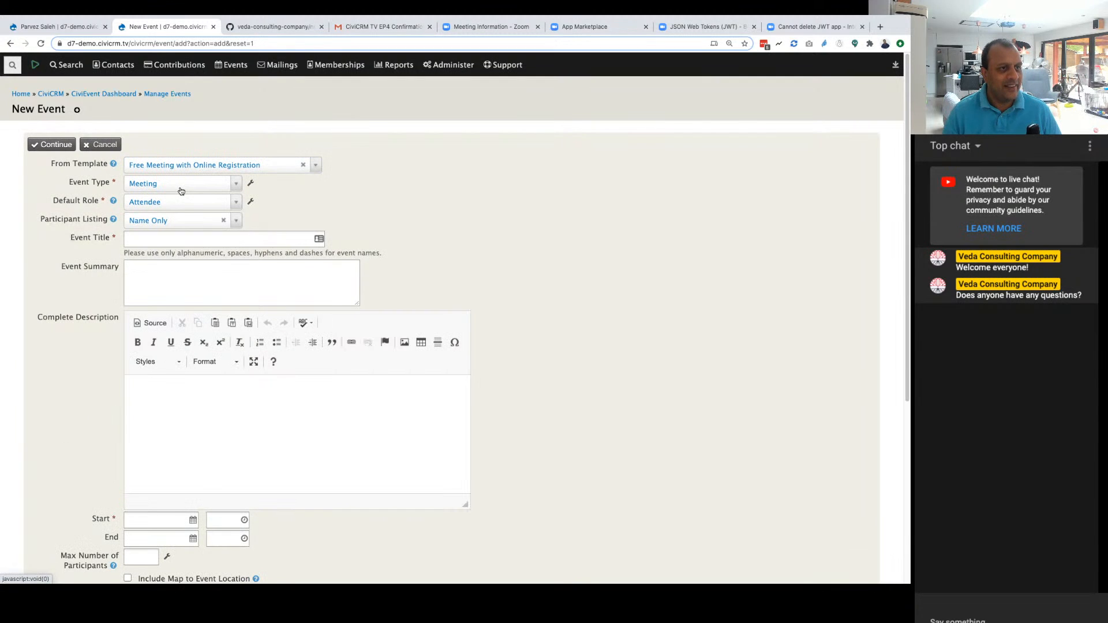
scroll(182, 193, "down", 1)
left_click(197, 202)
left_click(185, 243)
left_click(214, 204)
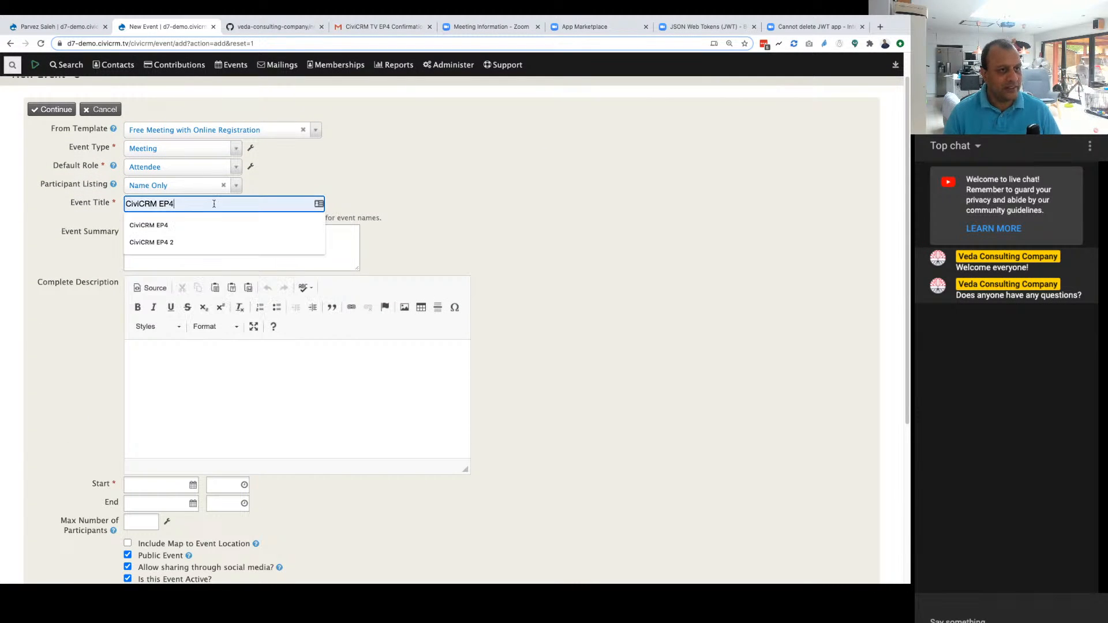
type("3")
key("Tab")
scroll(300, 350, "down", 4)
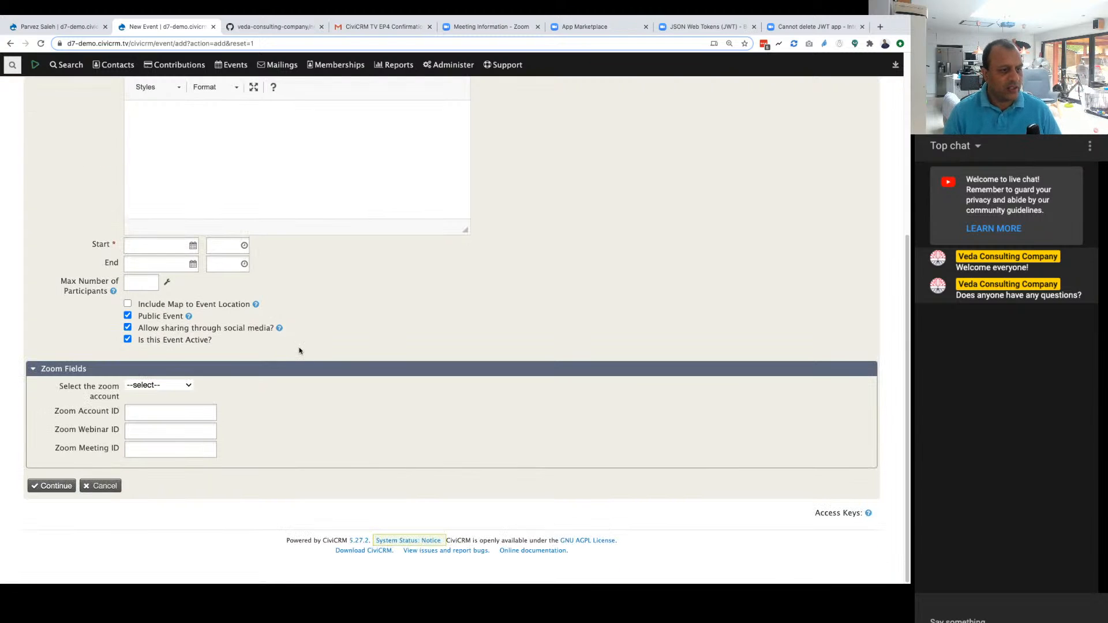
left_click(193, 245)
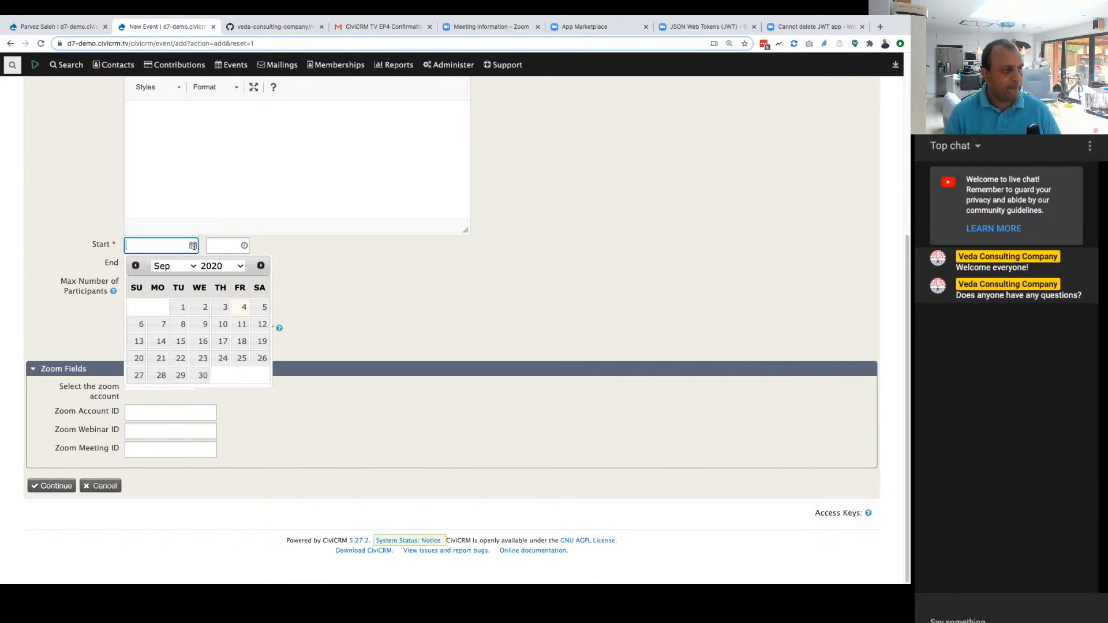
left_click(223, 358)
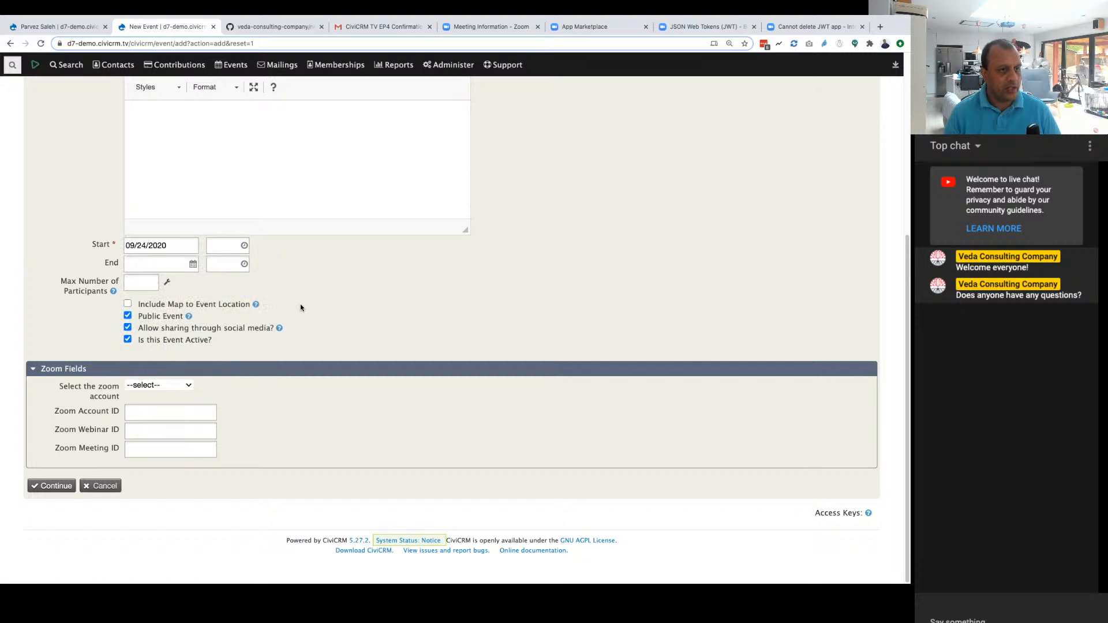
left_click(170, 384)
left_click(156, 395)
left_click(150, 454)
left_click(150, 488)
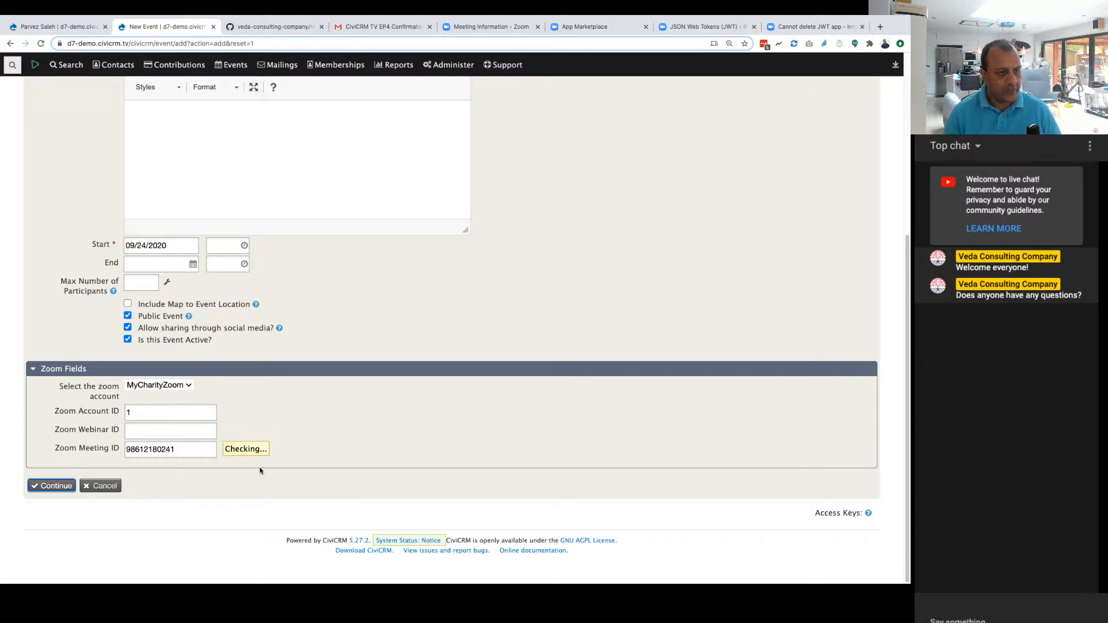
left_click(52, 485)
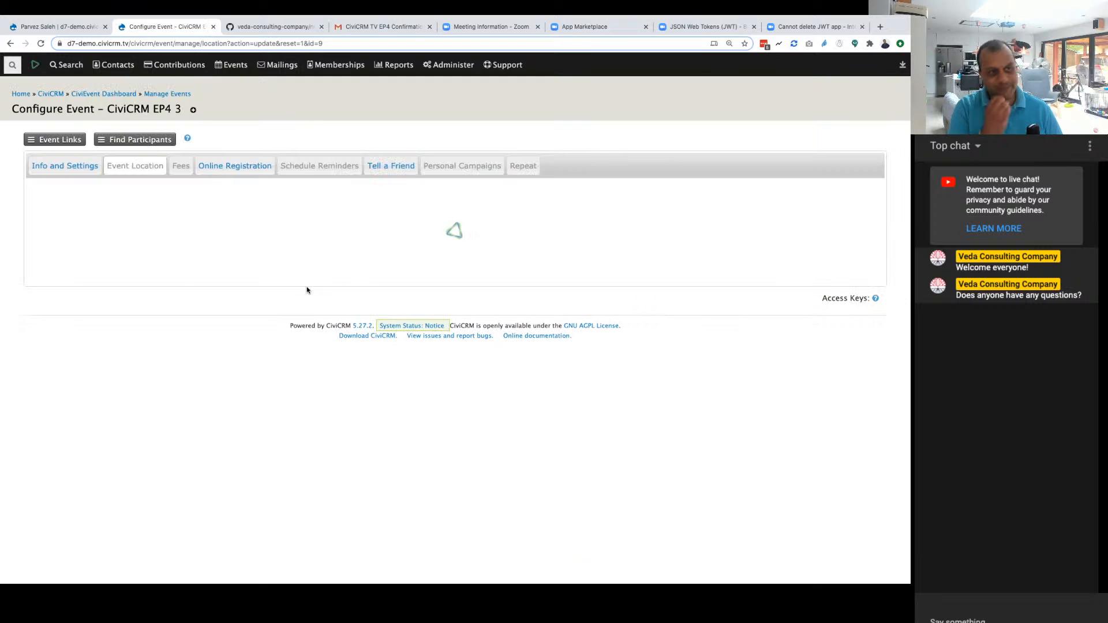
Step: Open the configuration of CiviCRM EP4 3 from the event dashboard and check its saved Zoom fields
left_click(232, 86)
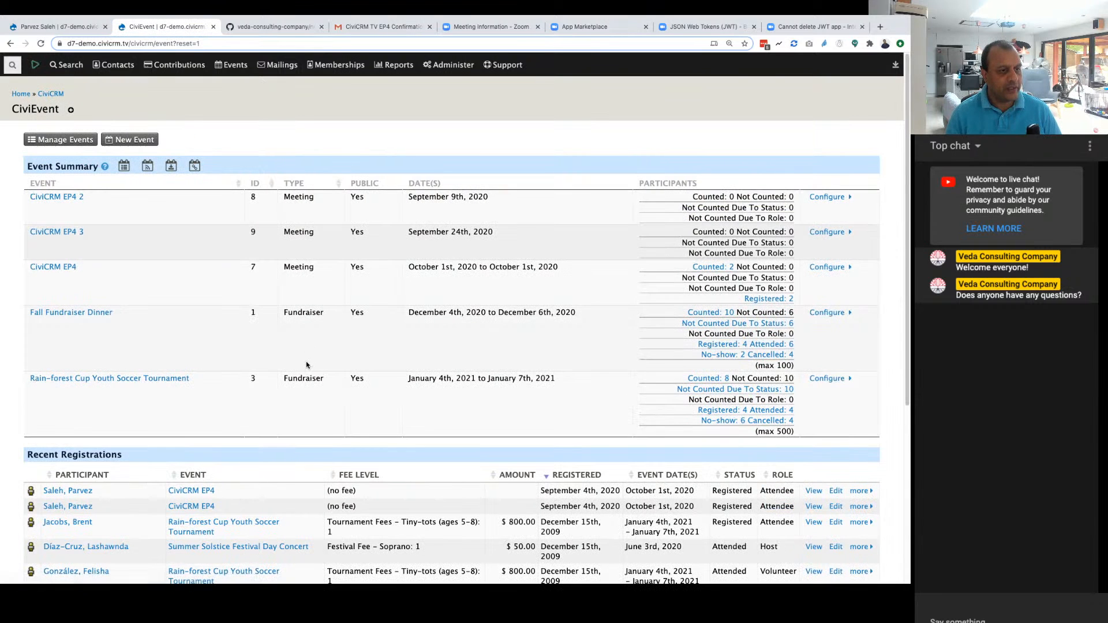
left_click(824, 231)
left_click(780, 247)
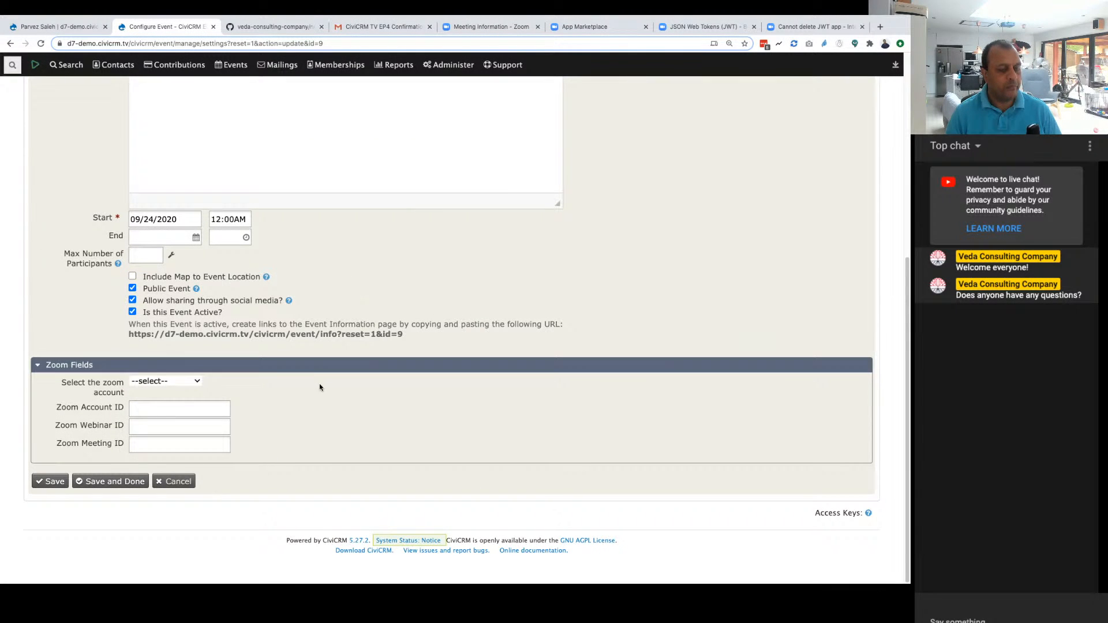
scroll(333, 403, "up", 2)
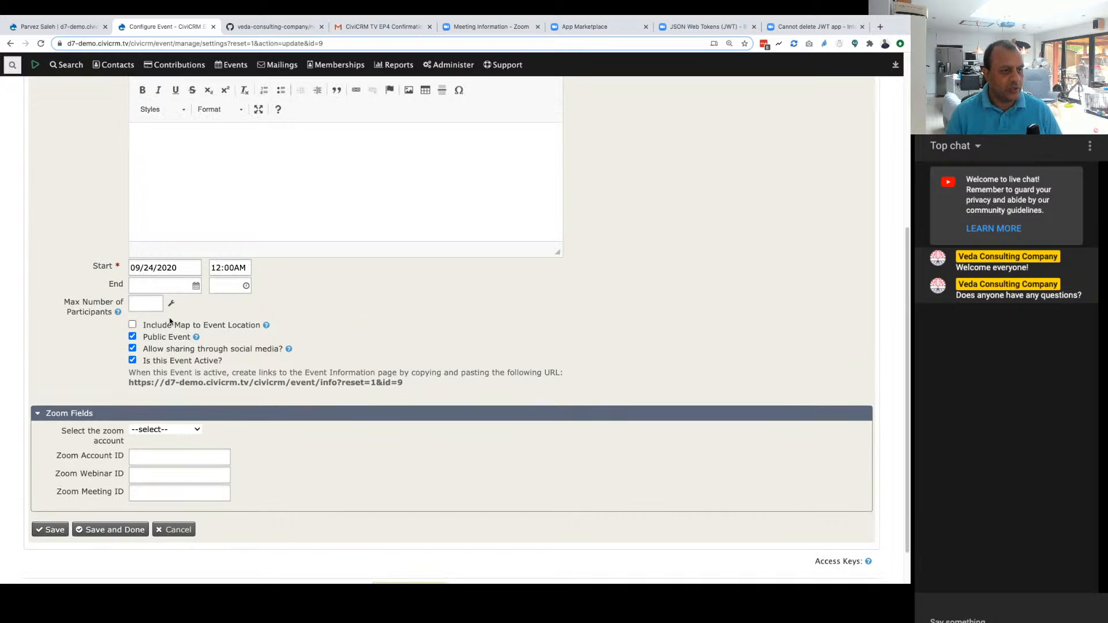
scroll(332, 428, "up", 3)
scroll(333, 428, "down", 3)
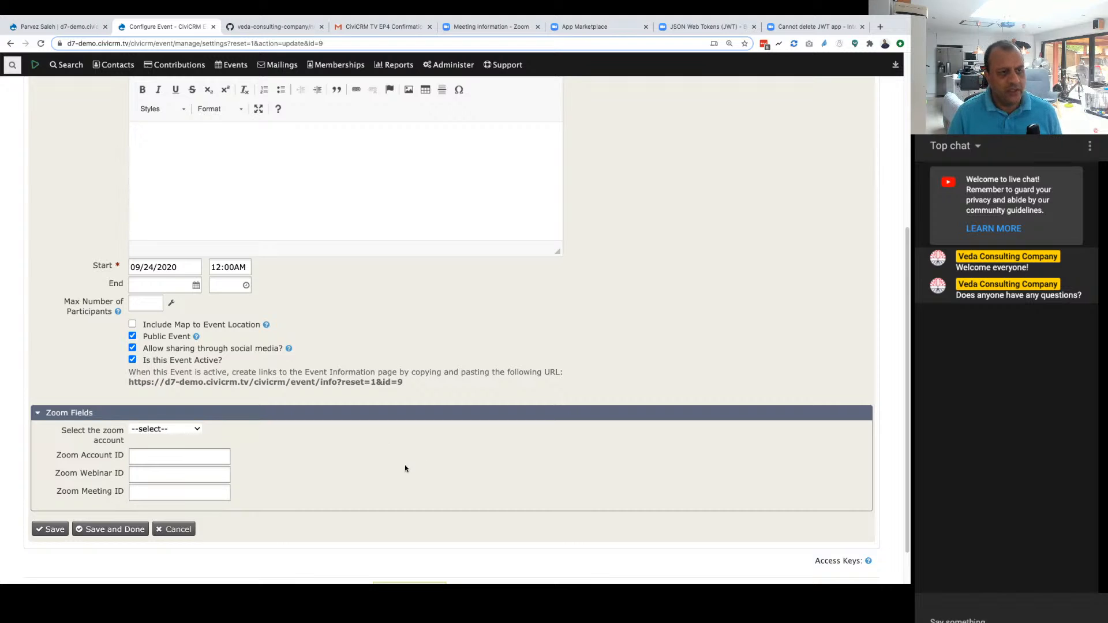
scroll(397, 469, "up", 10)
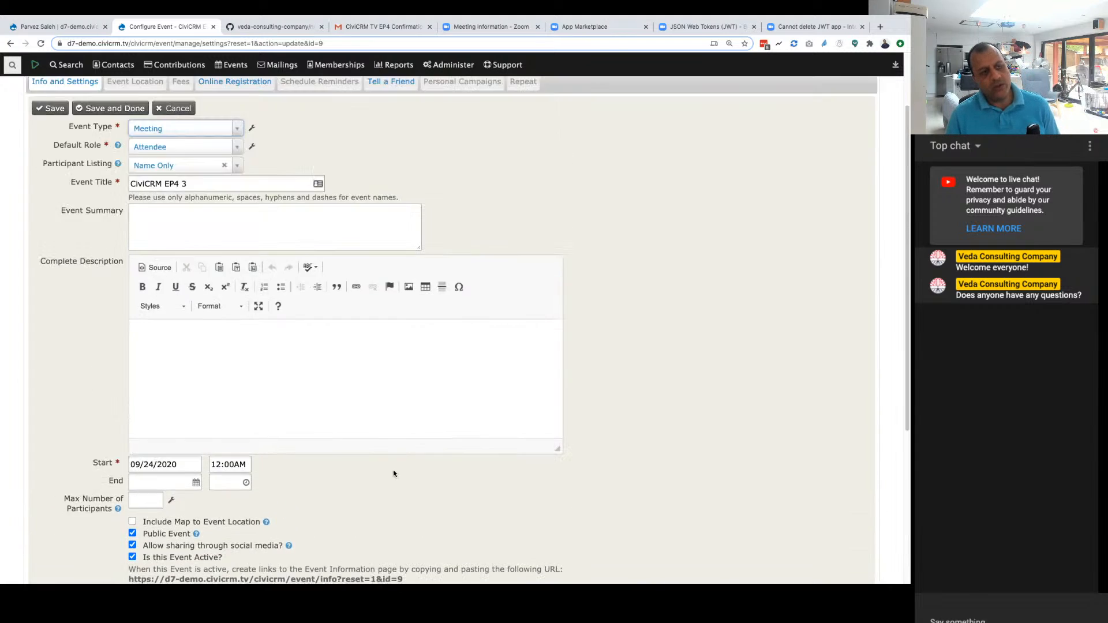
scroll(396, 469, "down", 12)
left_click(177, 383)
left_click(165, 392)
left_click(151, 441)
key("ctrl+v")
left_click(54, 486)
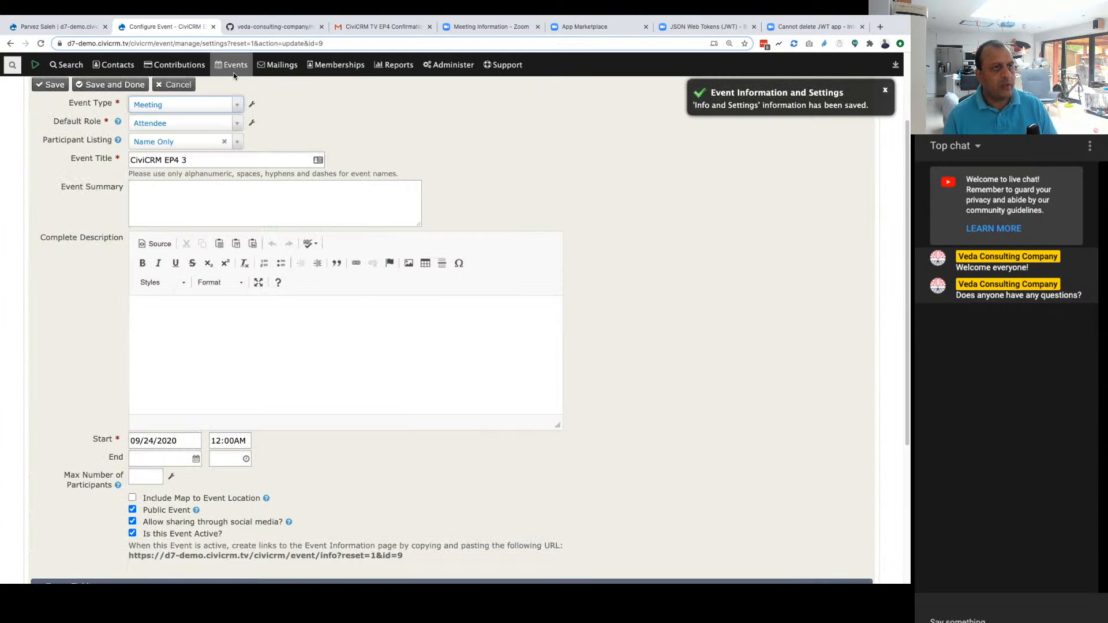
Step: Reopen the info and settings of CiviCRM EP4 3 from the event dashboard and recheck its saved Zoom fields
mouse_move(233, 64)
left_click(236, 90)
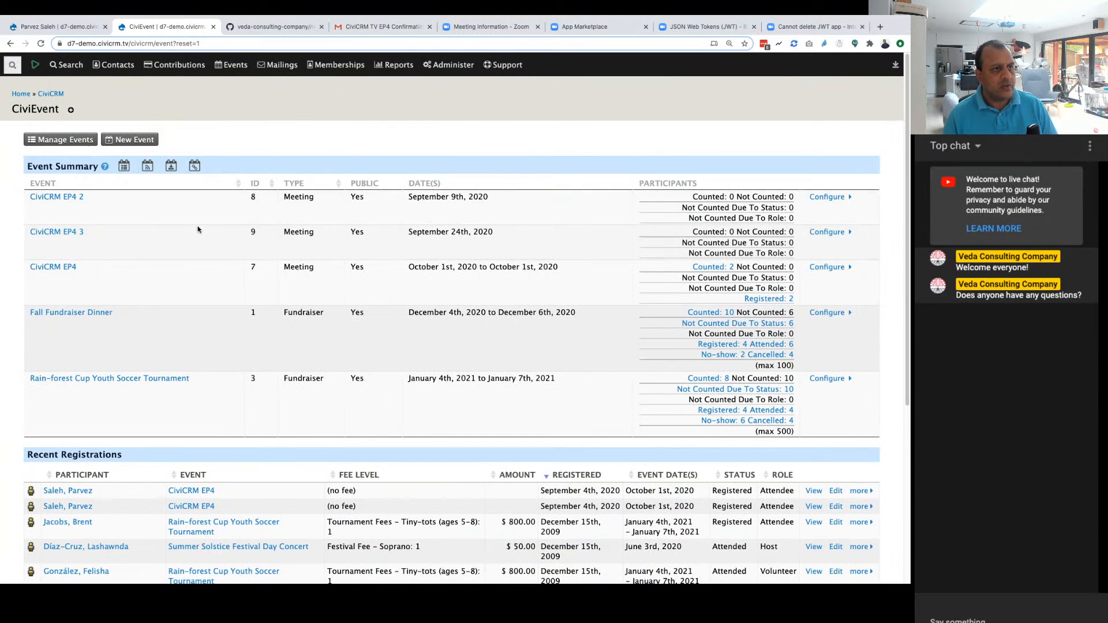
left_click(825, 231)
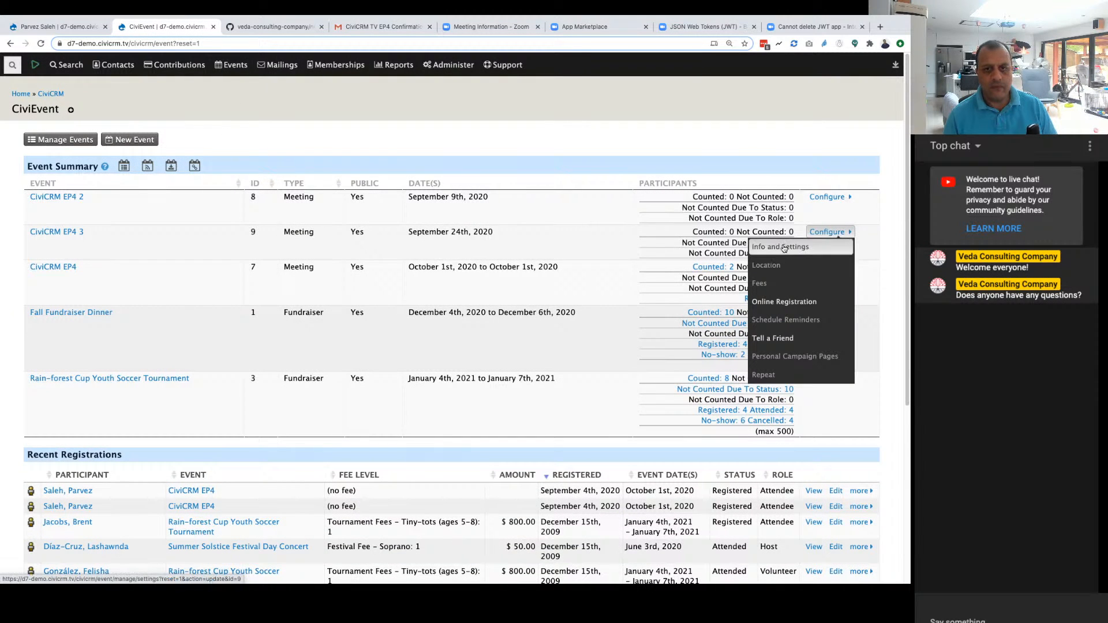
left_click(782, 247)
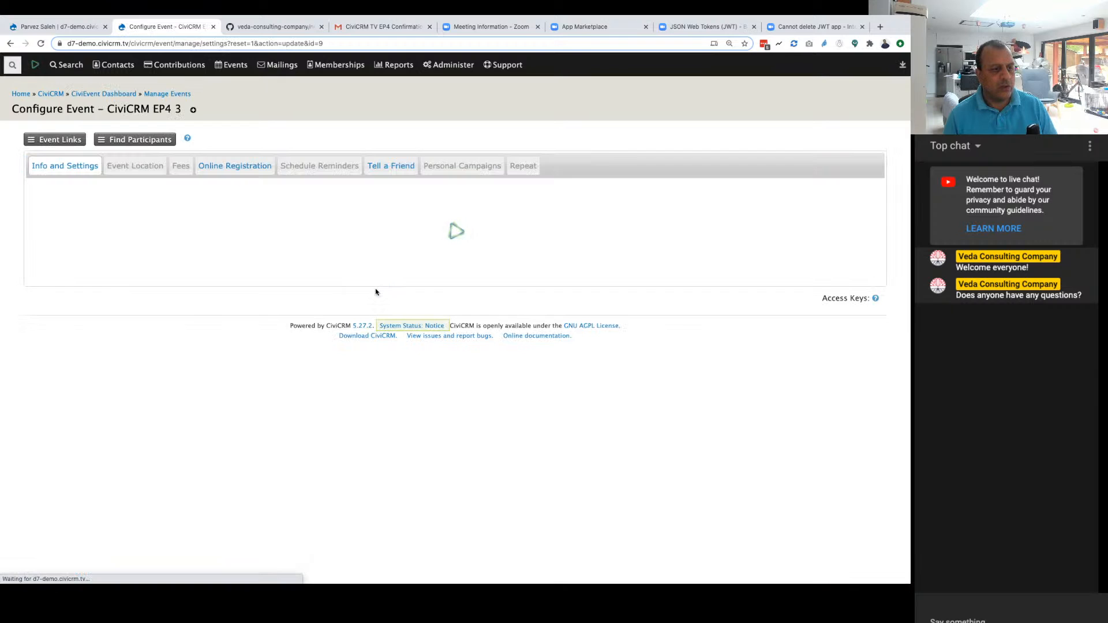
scroll(253, 342, "down", 5)
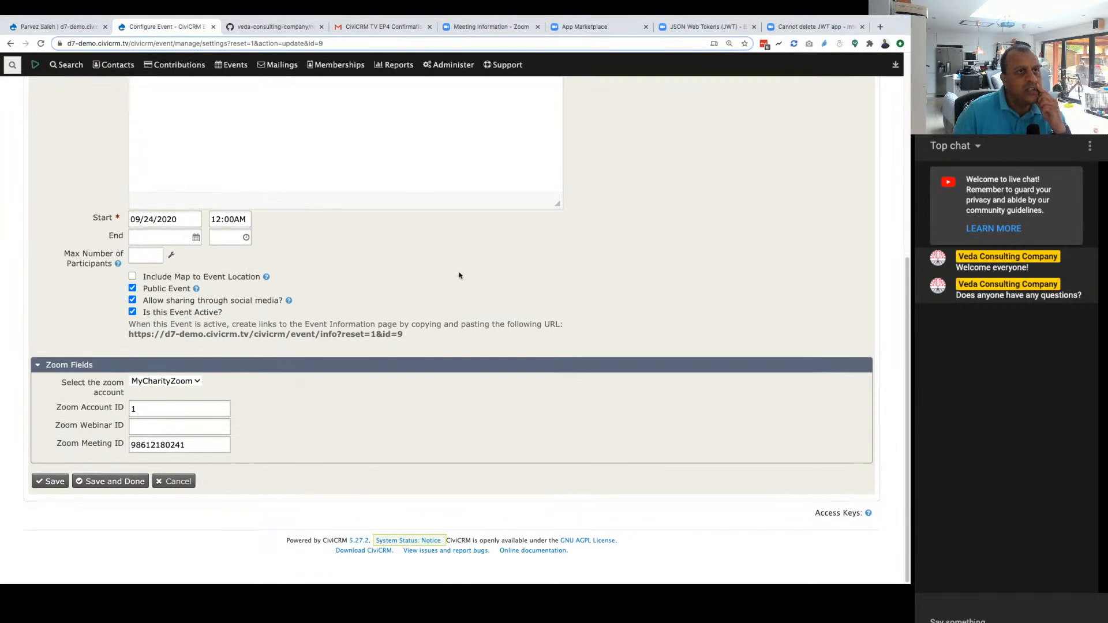
Step: View the CiviCRM TV EP4 confirmation email in Gmail and the registered contact's summary in CiviCRM
left_click(378, 29)
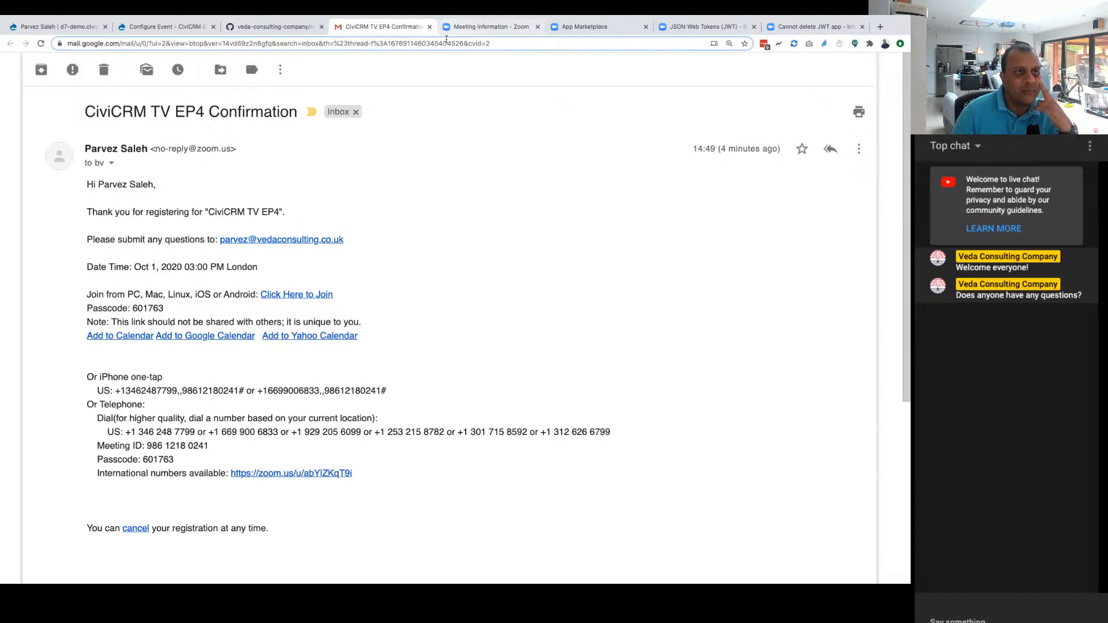
left_click(157, 30)
left_click(73, 29)
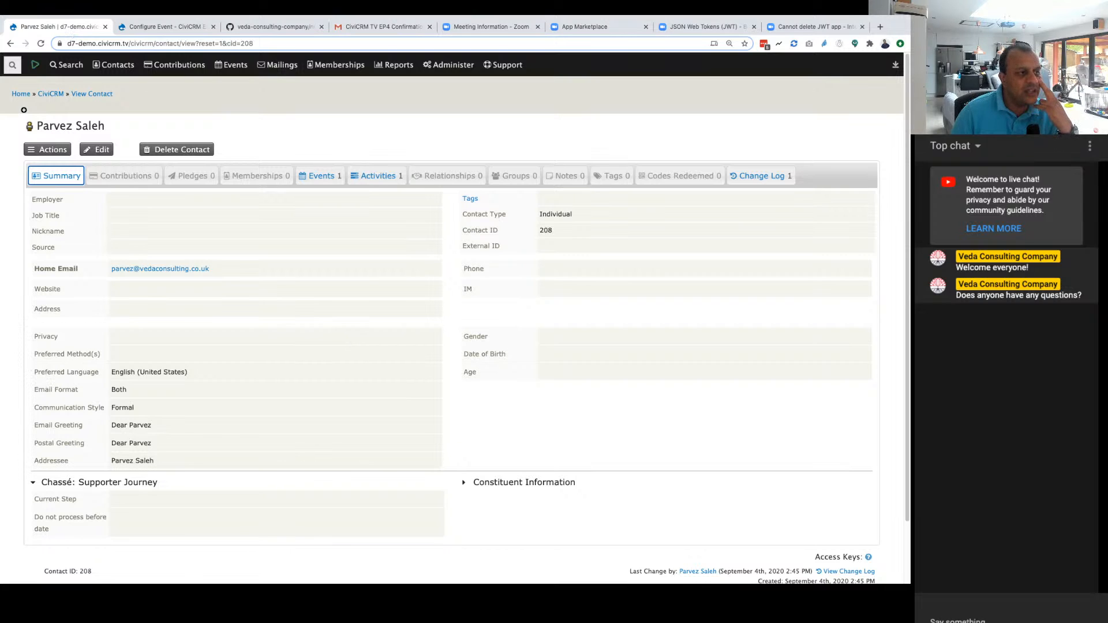
Step: Switch to the ncn-civi-zoom GitHub repository, check the README's CiviEvent configuration section and dismiss the open clone options
left_click(266, 28)
scroll(334, 271, "down", 2)
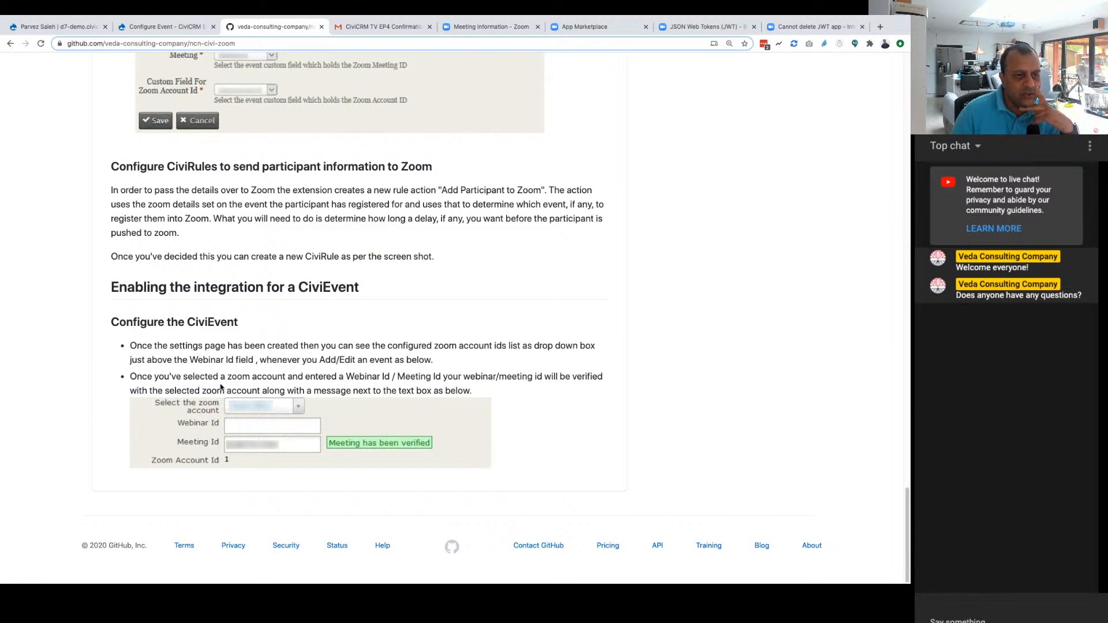
scroll(283, 409, "up", 15)
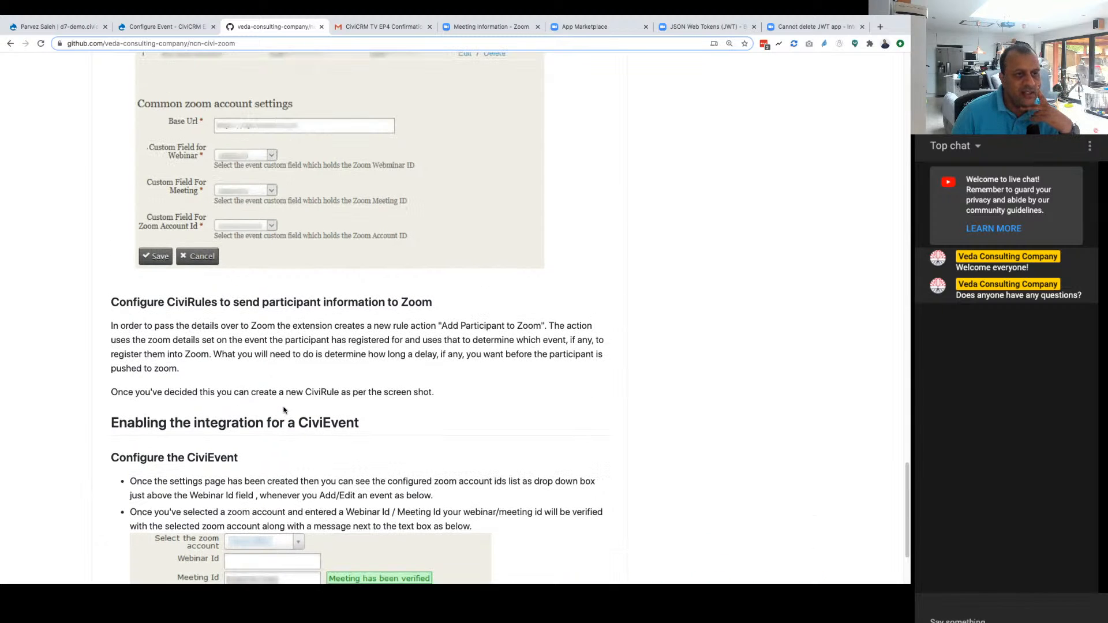
scroll(283, 410, "up", 3)
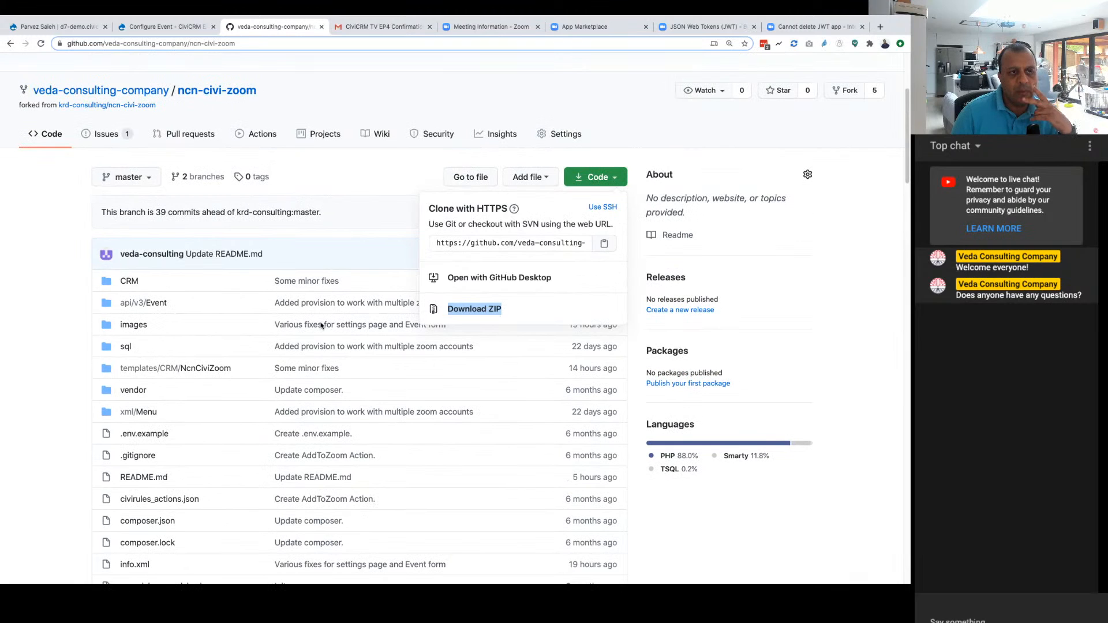
left_click(332, 168)
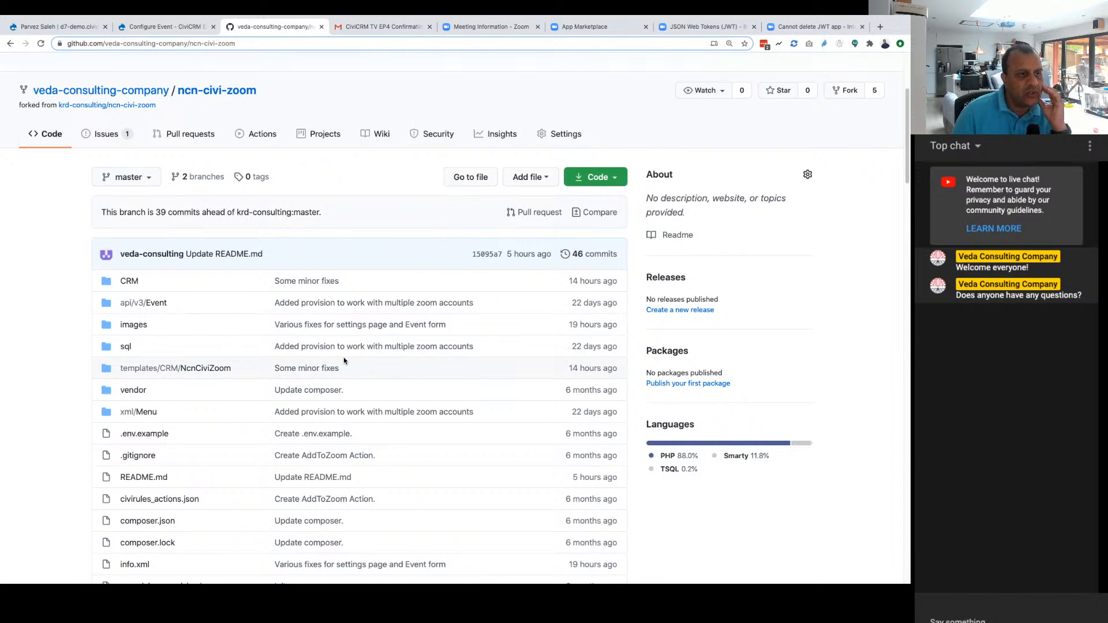
Step: Review the ncn-civi-zoom README's requirements, installation, Zoom settings, CiviRules and CiviEvent setup instructions
scroll(344, 360, "down", 15)
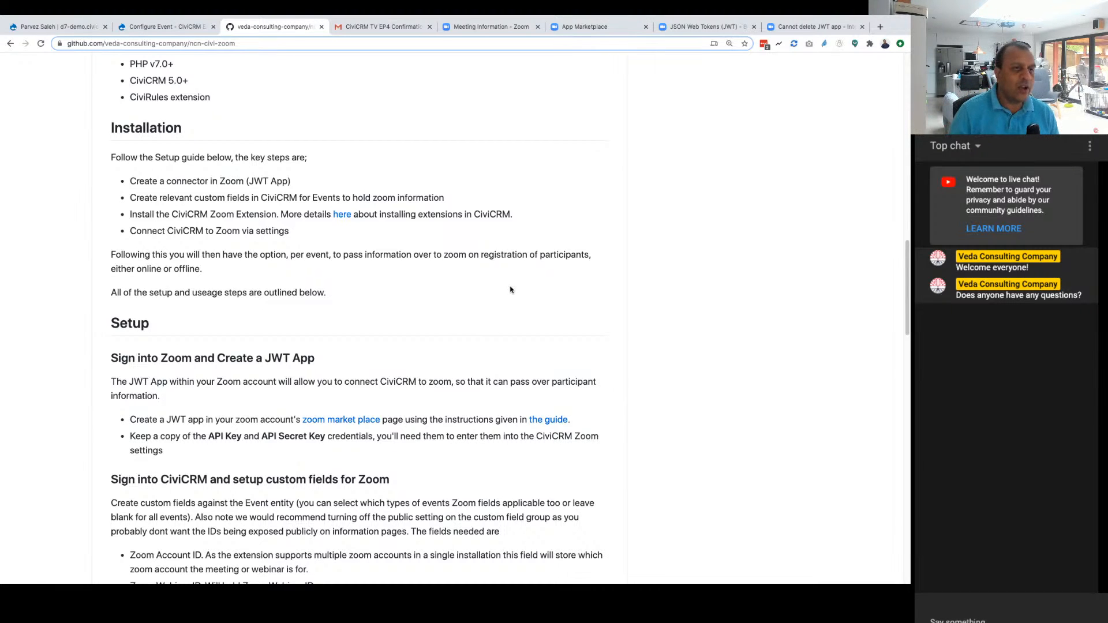
scroll(493, 258, "down", 7)
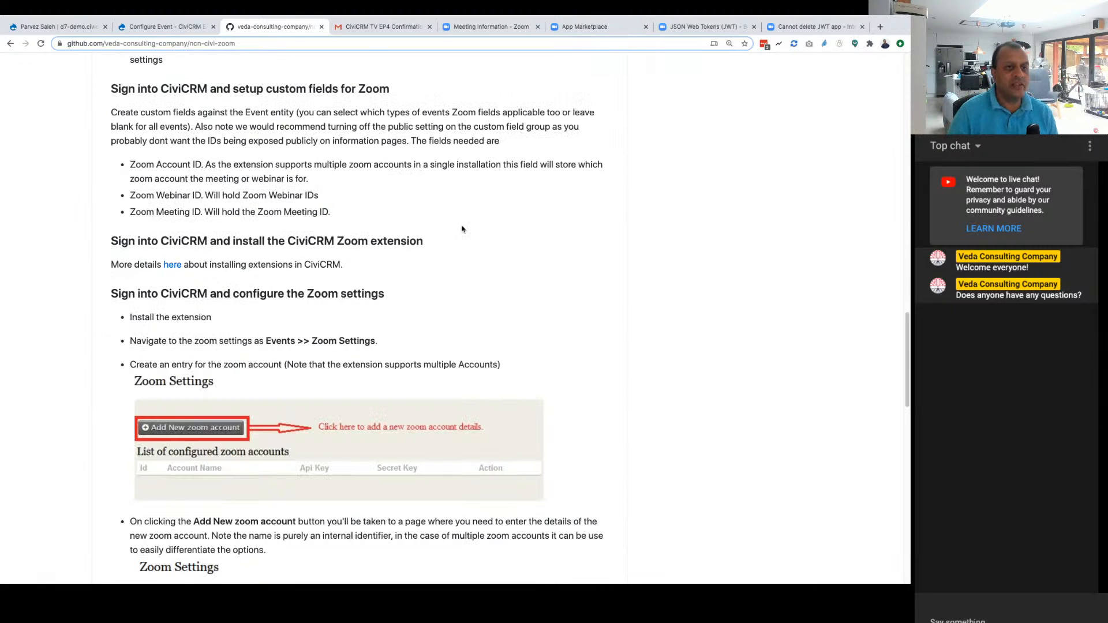
scroll(459, 228, "down", 12)
scroll(455, 227, "down", 4)
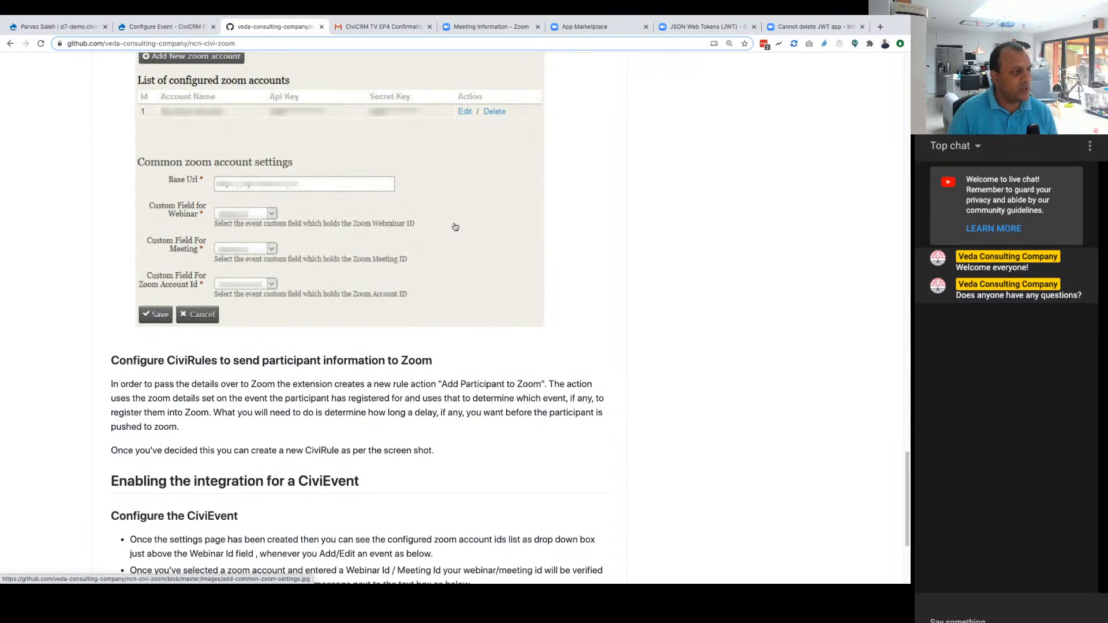
scroll(455, 227, "down", 1)
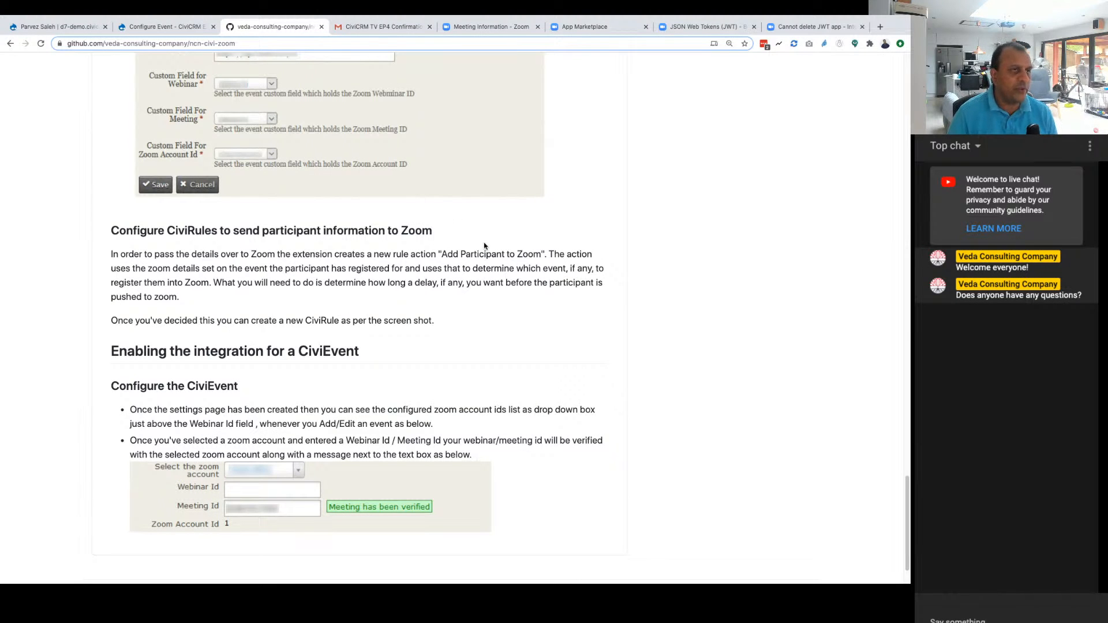
scroll(536, 240, "up", 10)
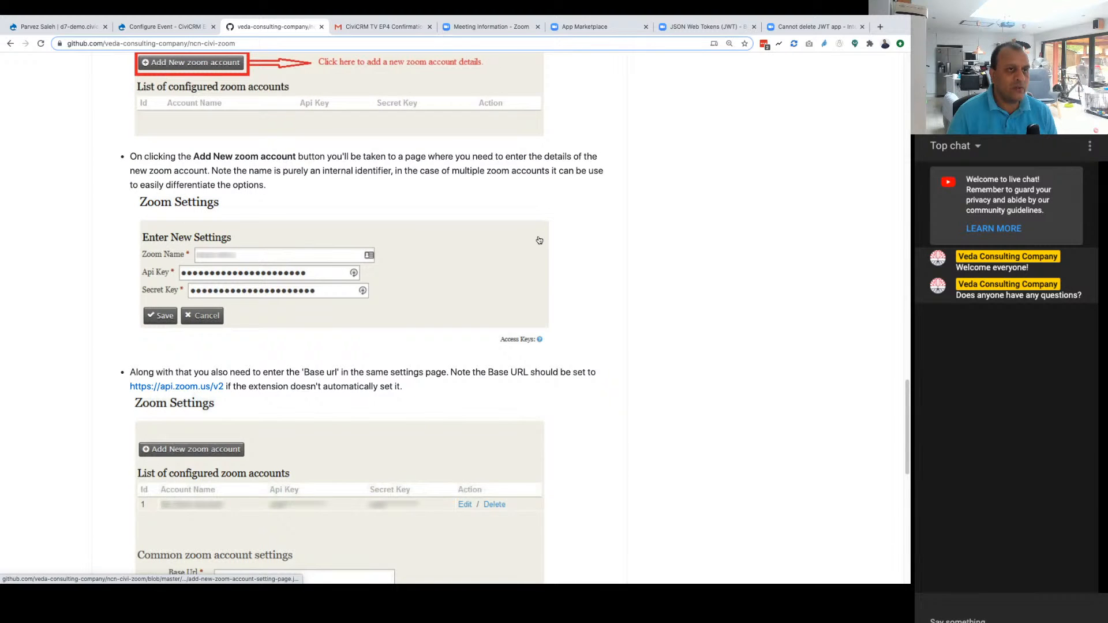
scroll(536, 238, "up", 20)
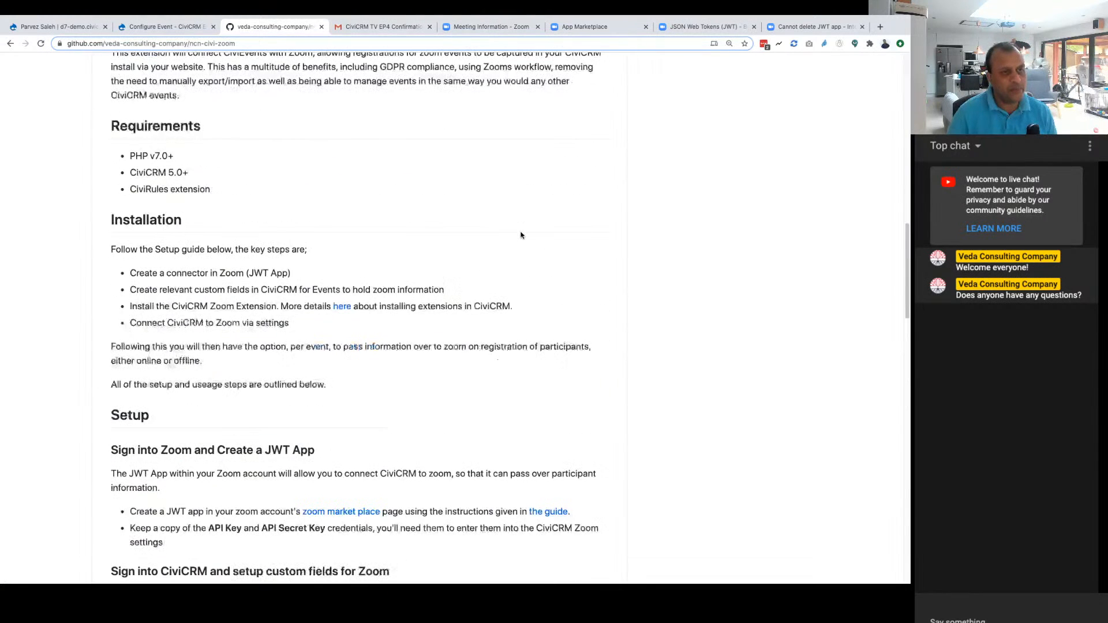
scroll(519, 235, "up", 3)
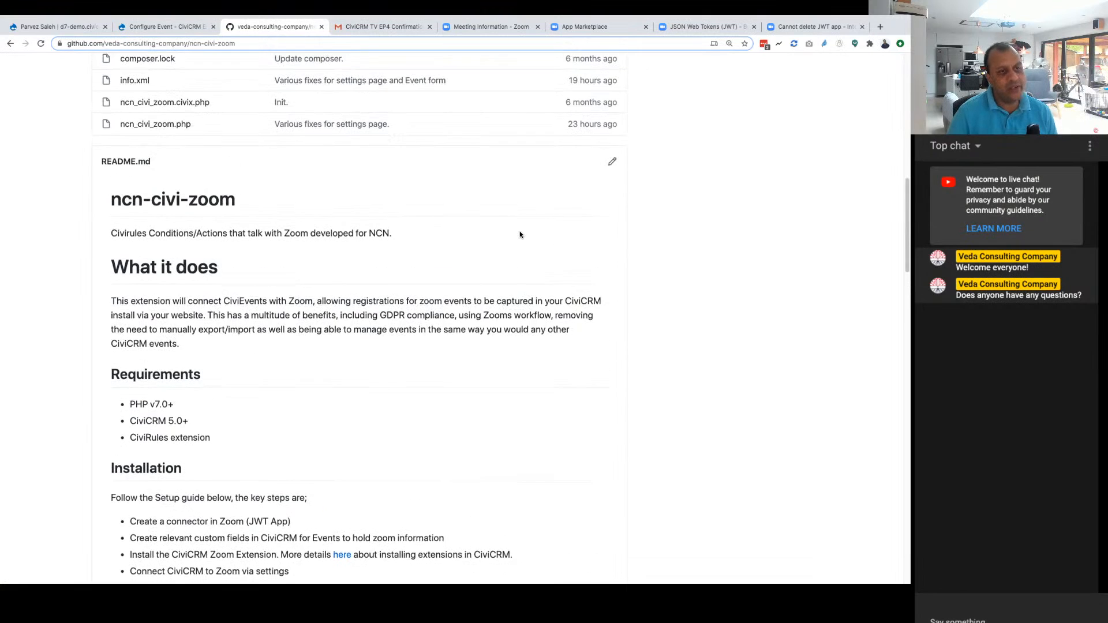
scroll(517, 235, "up", 6)
scroll(511, 236, "up", 1)
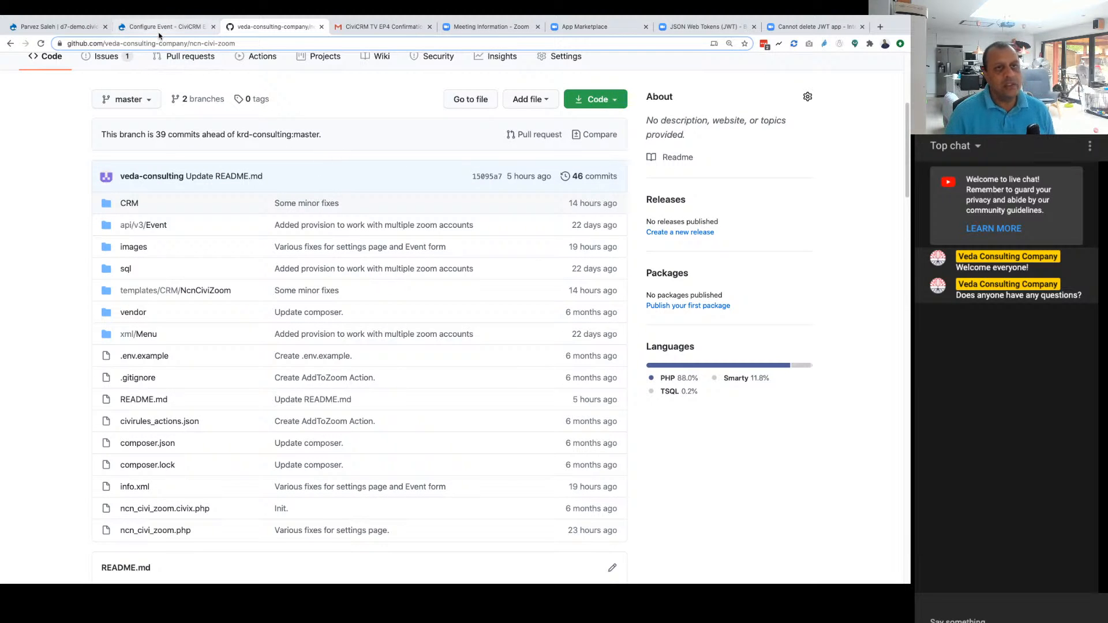
Step: Open ideas.civicrm.tv in a new browser tab and show the episode suggestions by Most Wanted
left_click(879, 27)
type("ideas.civicrm.tv")
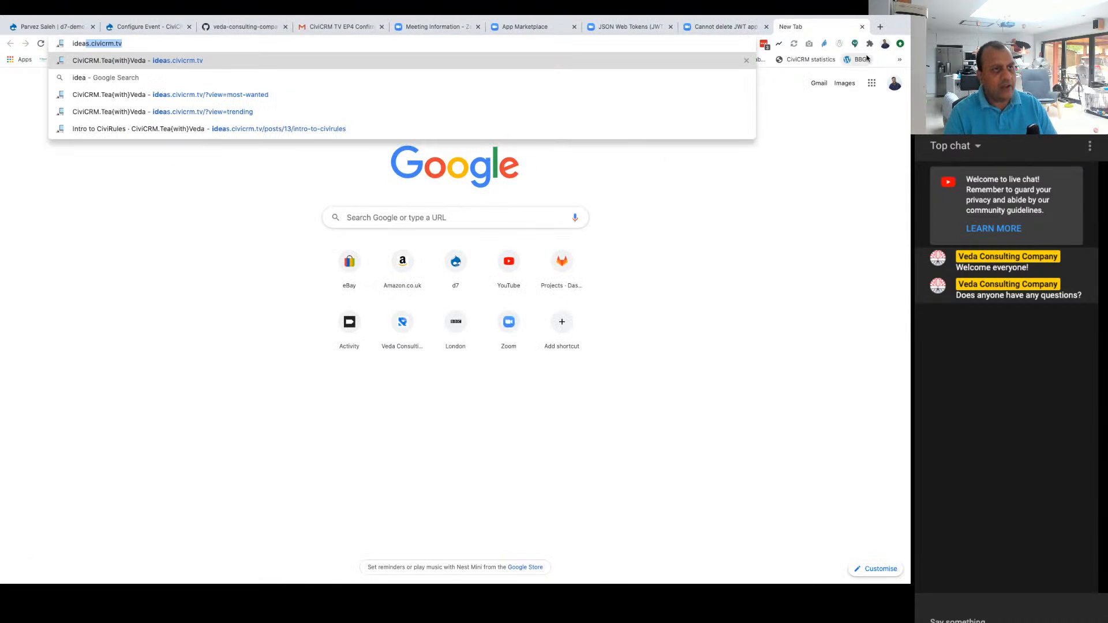
key("Return")
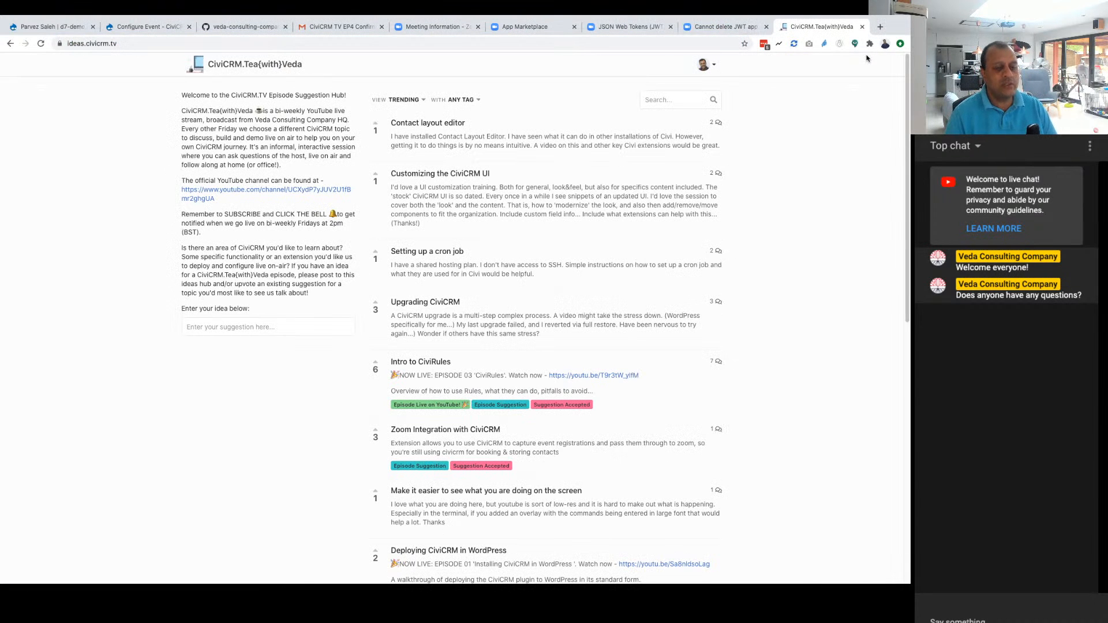
left_click(407, 100)
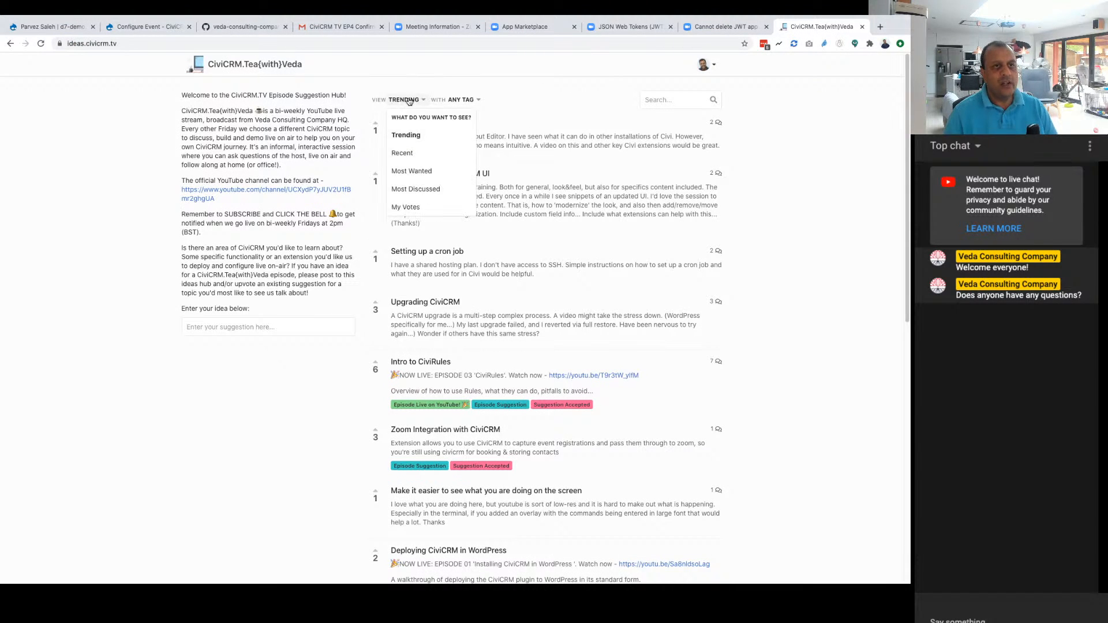
left_click(411, 173)
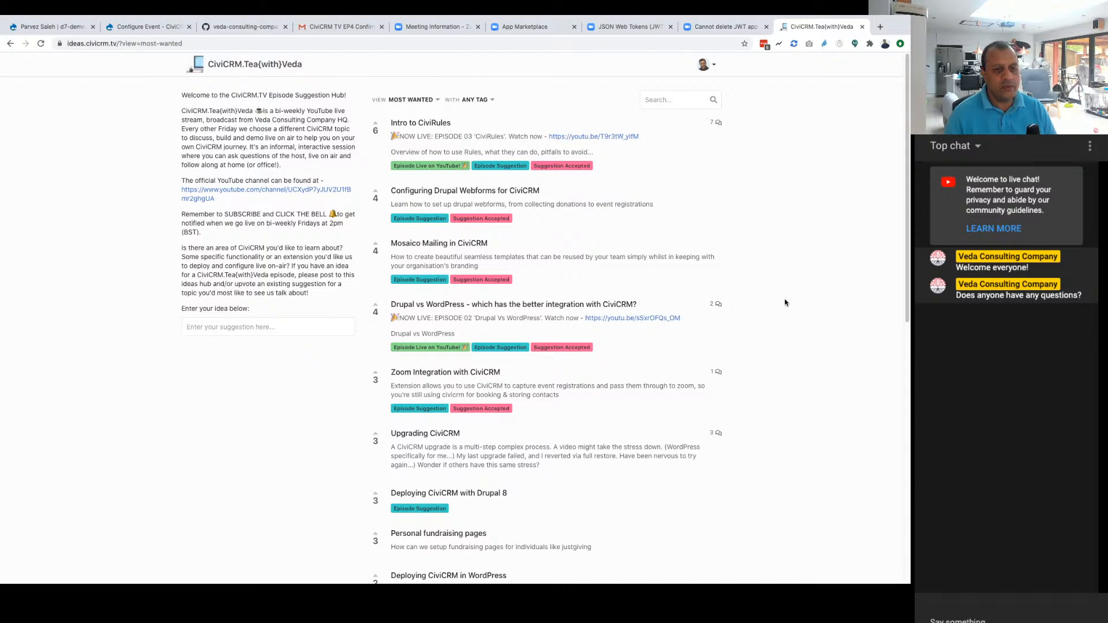
Step: Browse the most wanted suggestions, view the Configuring Drupal Webforms for CiviCRM post and return to the list
scroll(785, 302, "down", 9)
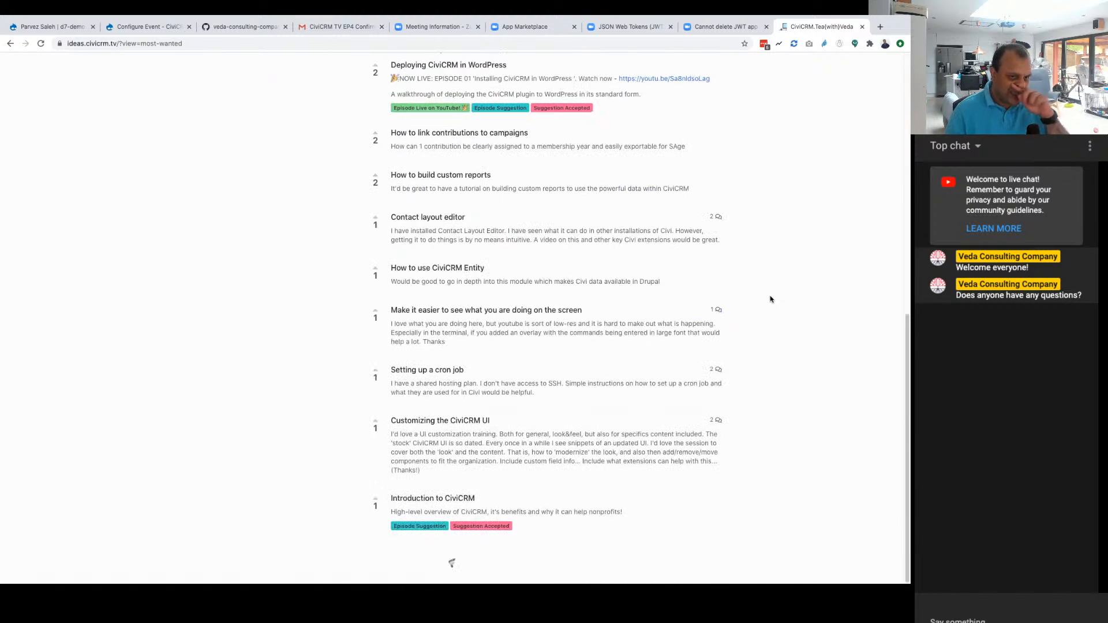
scroll(770, 300, "up", 9)
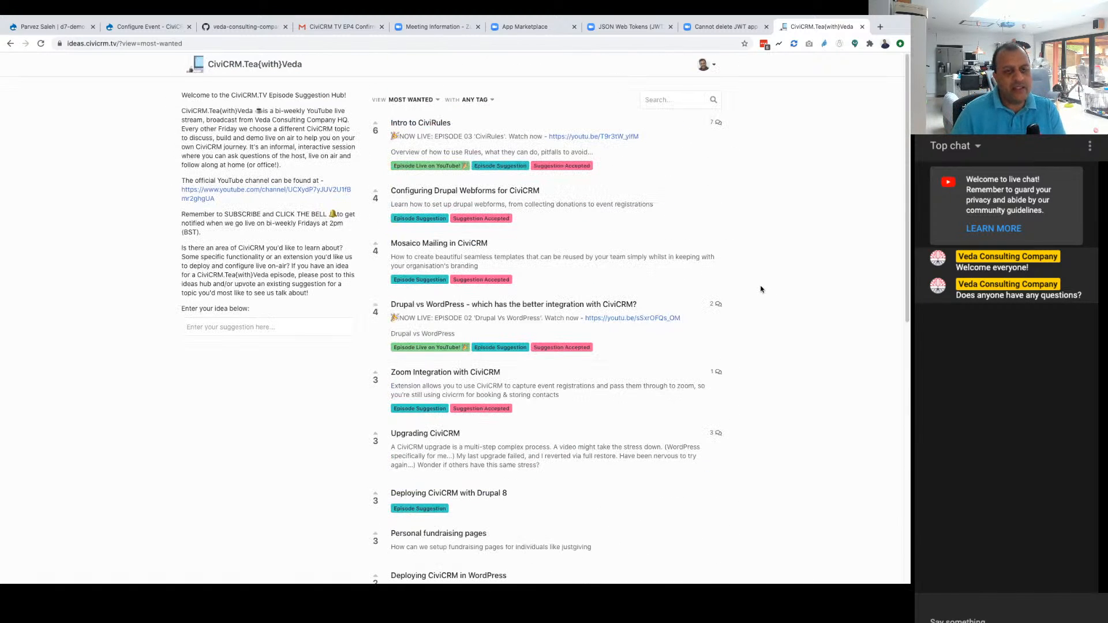
left_click(444, 196)
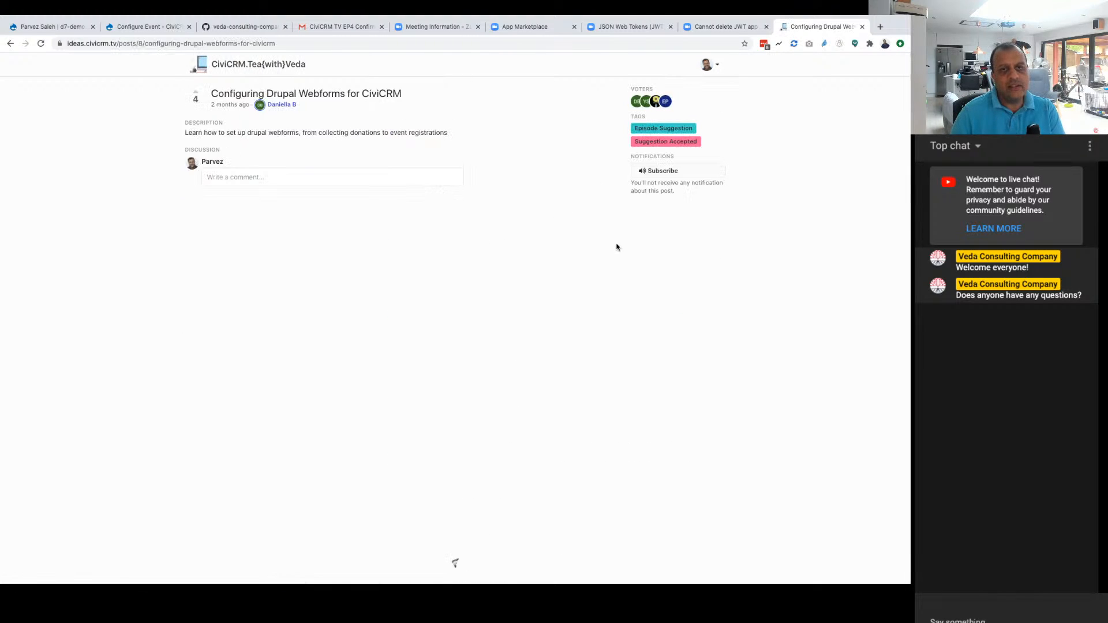
left_click(10, 43)
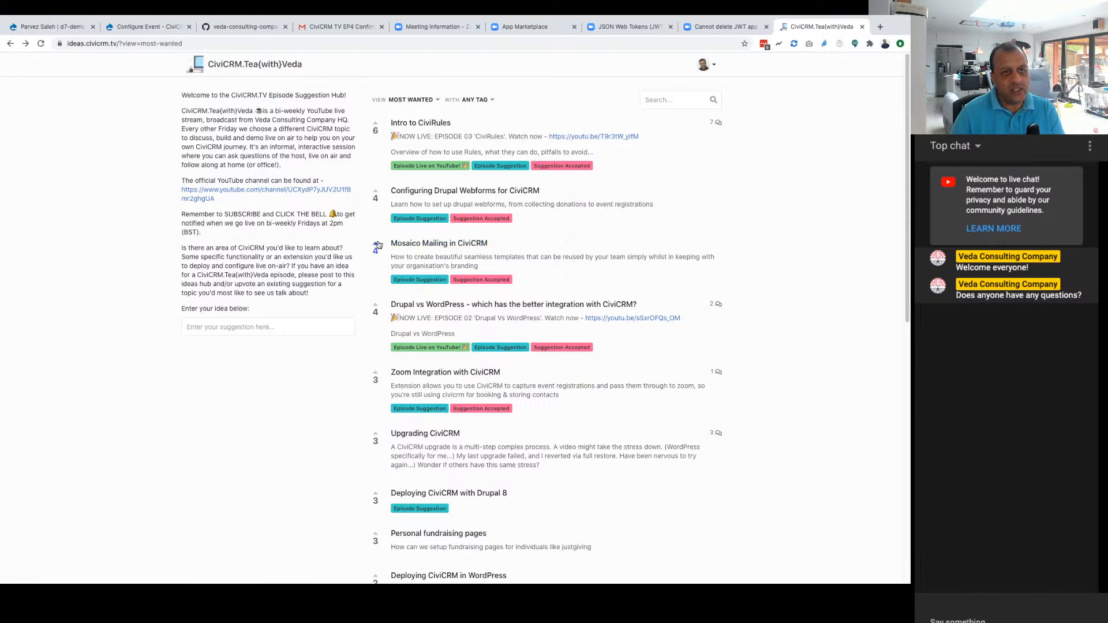
left_click(424, 189)
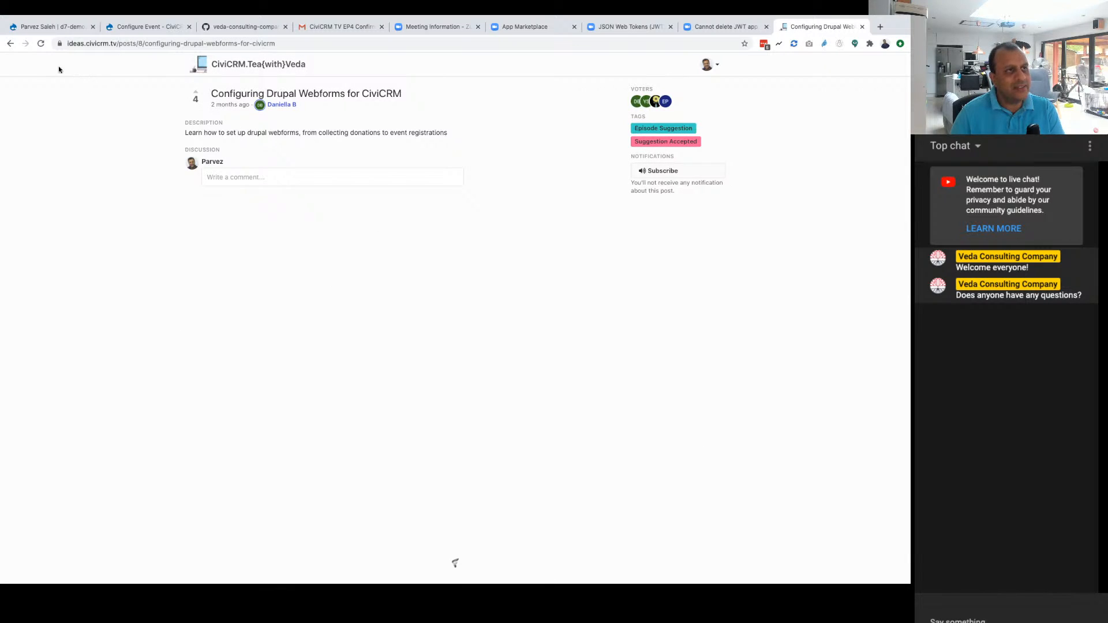
left_click(9, 43)
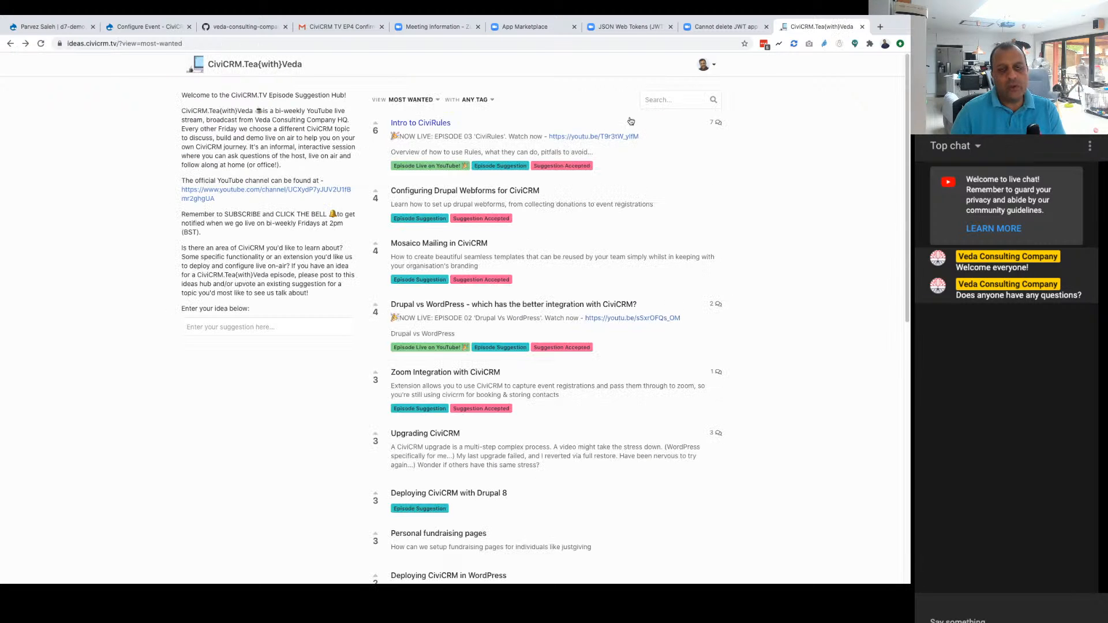
scroll(656, 318, "down", 1)
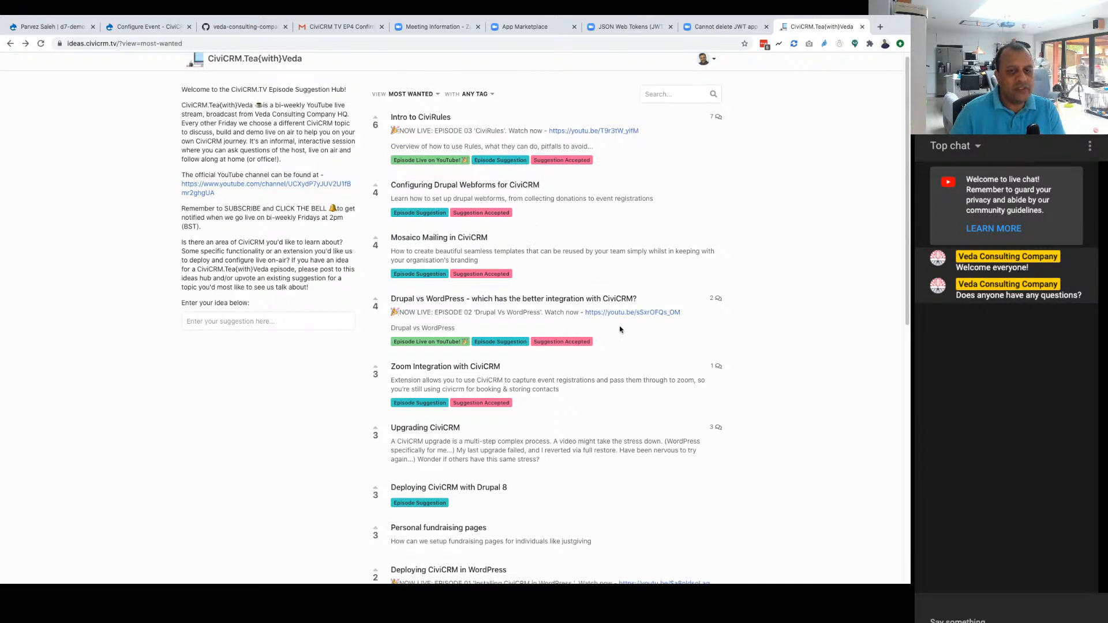
scroll(617, 345, "down", 1)
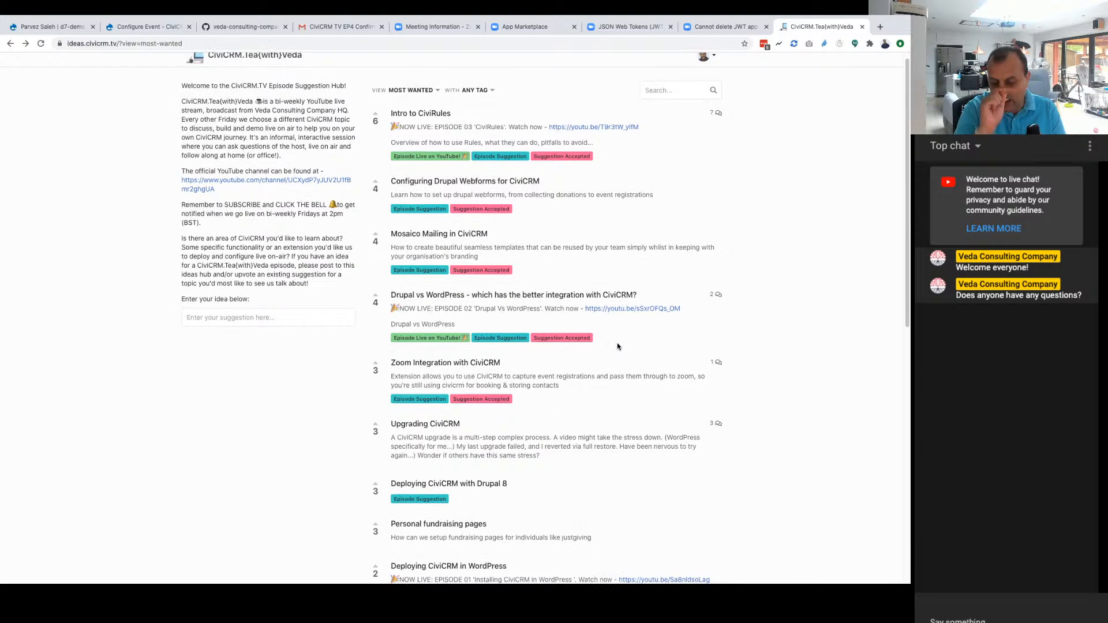